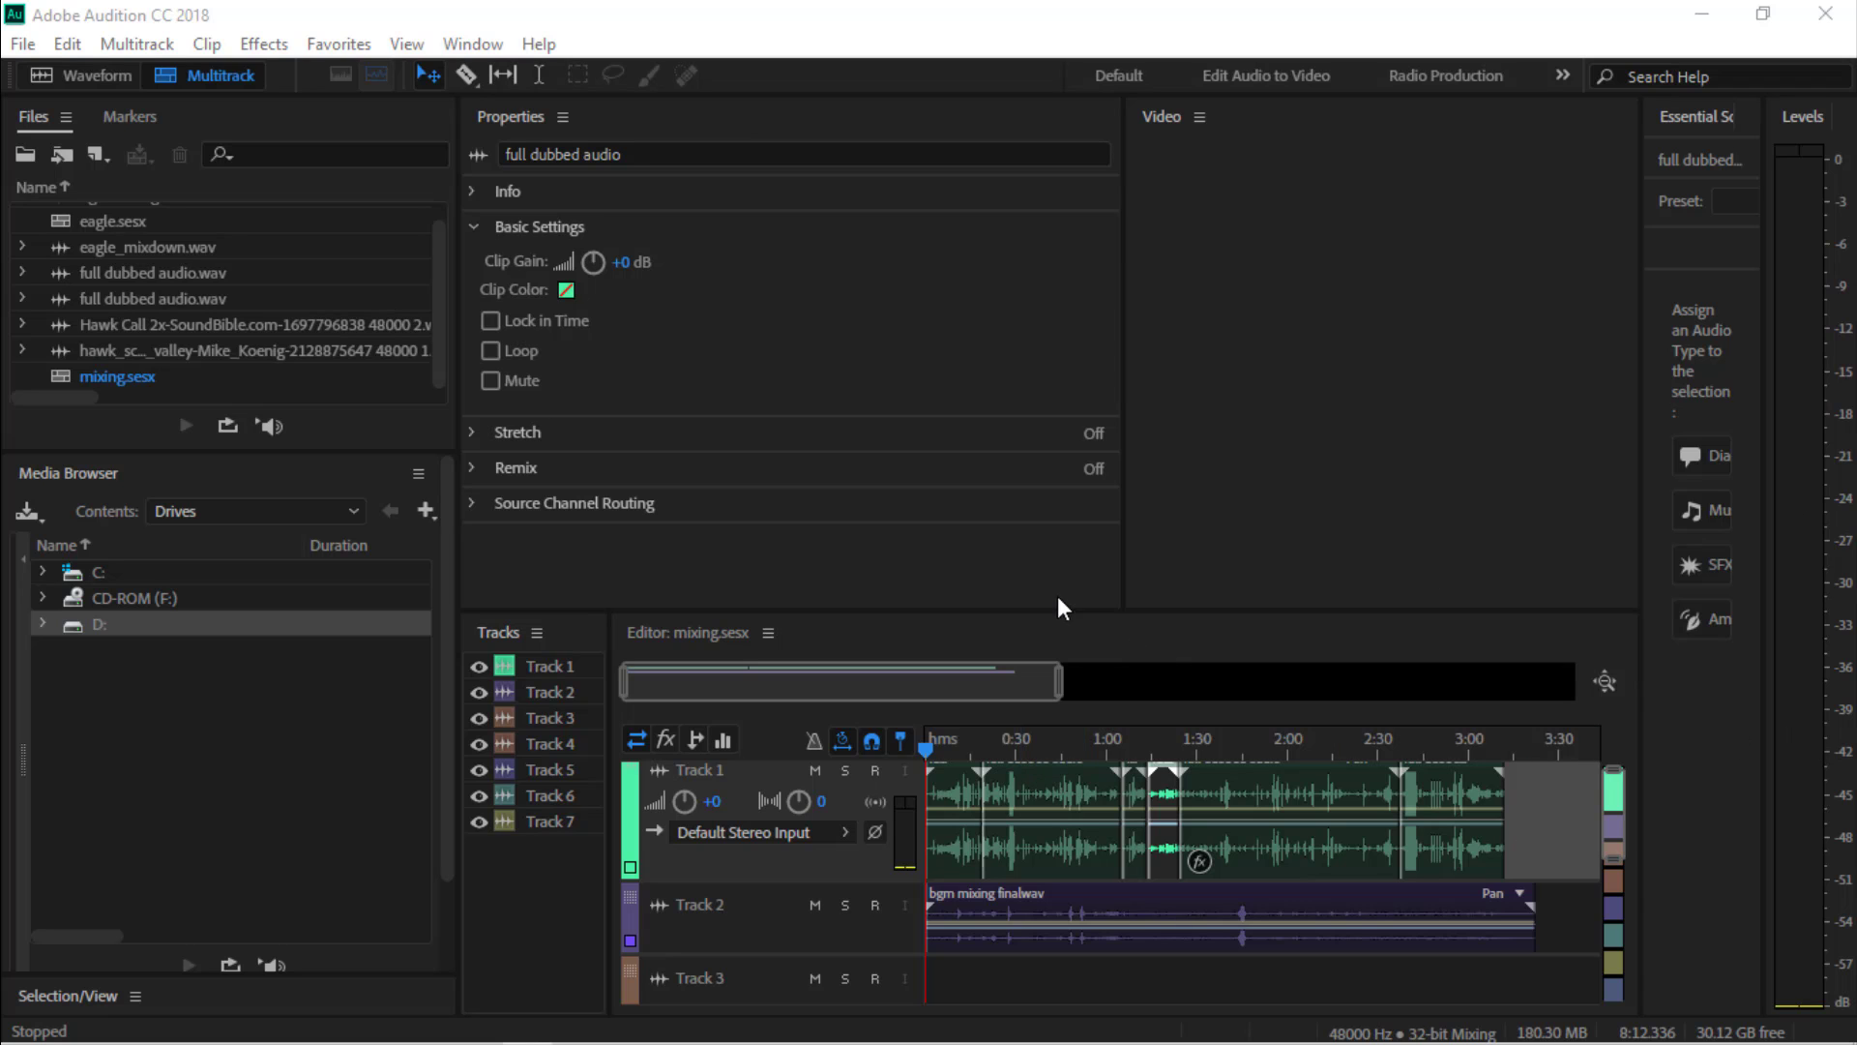
Enlarge the multitrack editor and play the mixing.sesx session from the start with the system volume at 100
{"action": "left_click_drag", "start_coordinate": [1044, 611], "coordinate": [1030, 426]}
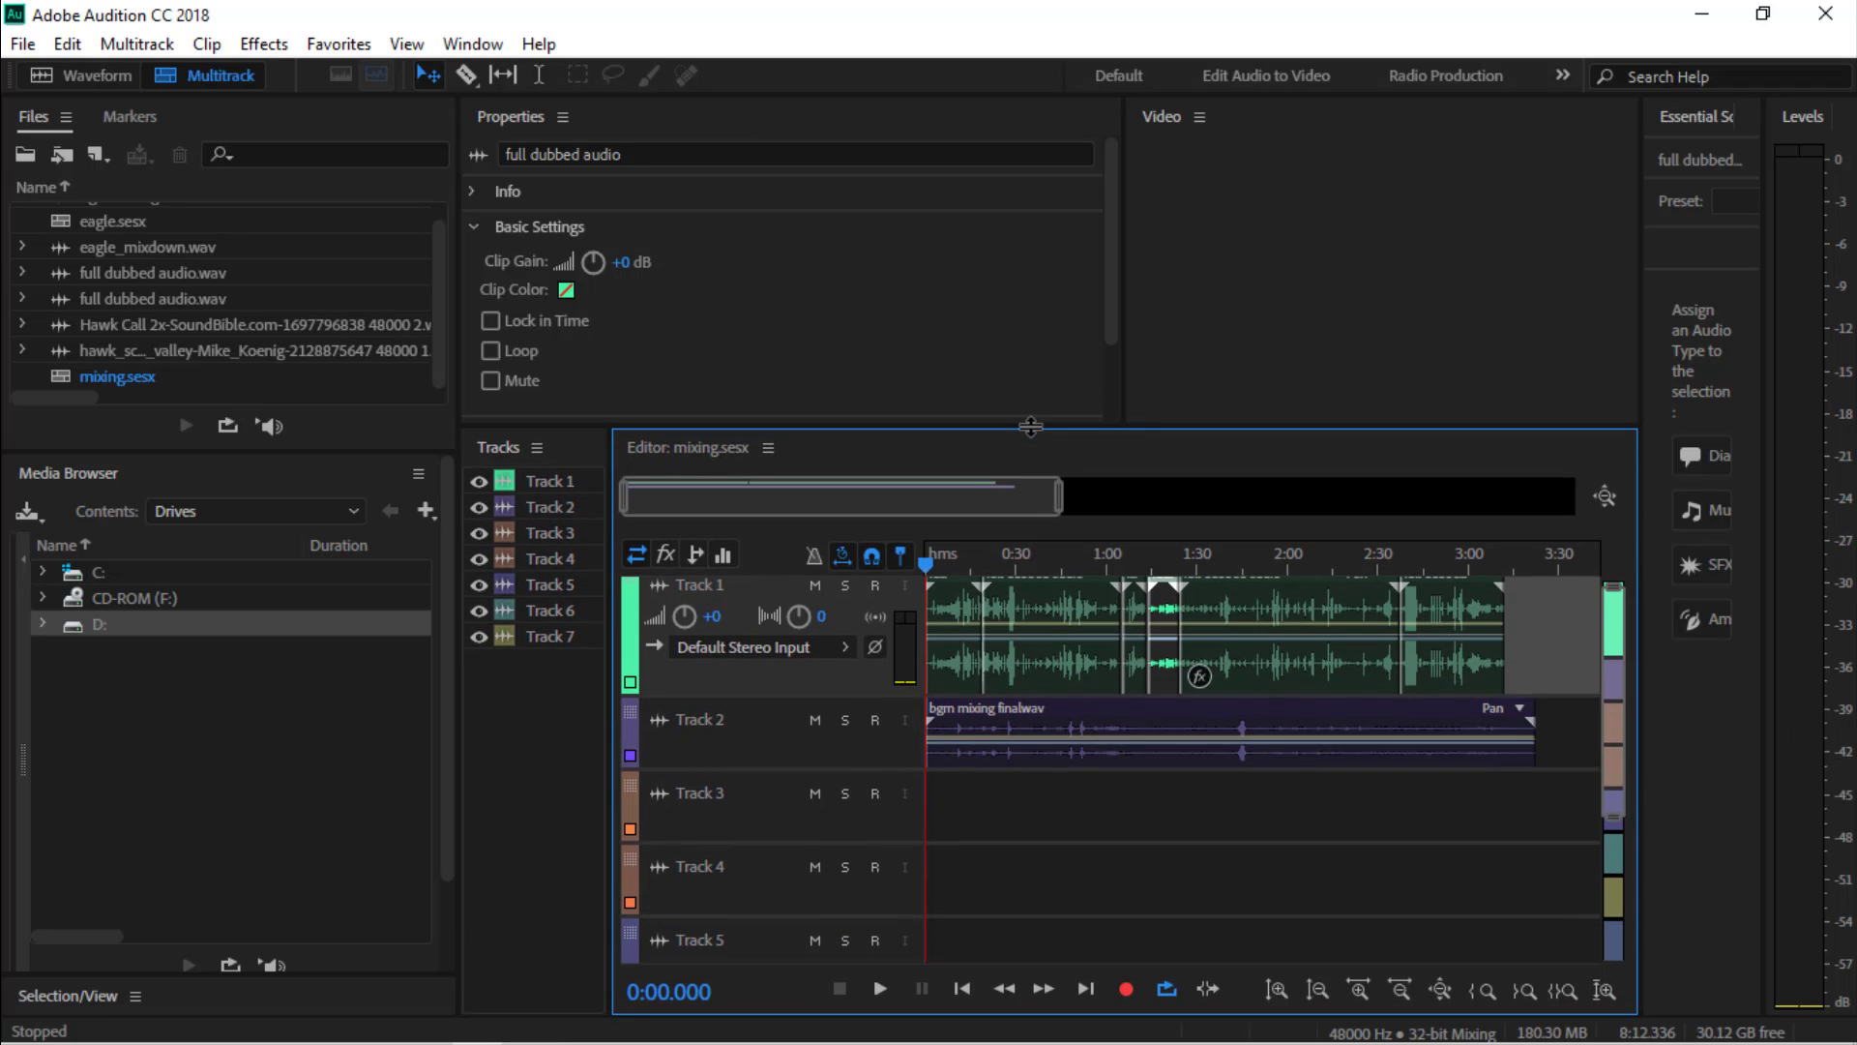
{"action": "left_click", "coordinate": [878, 989]}
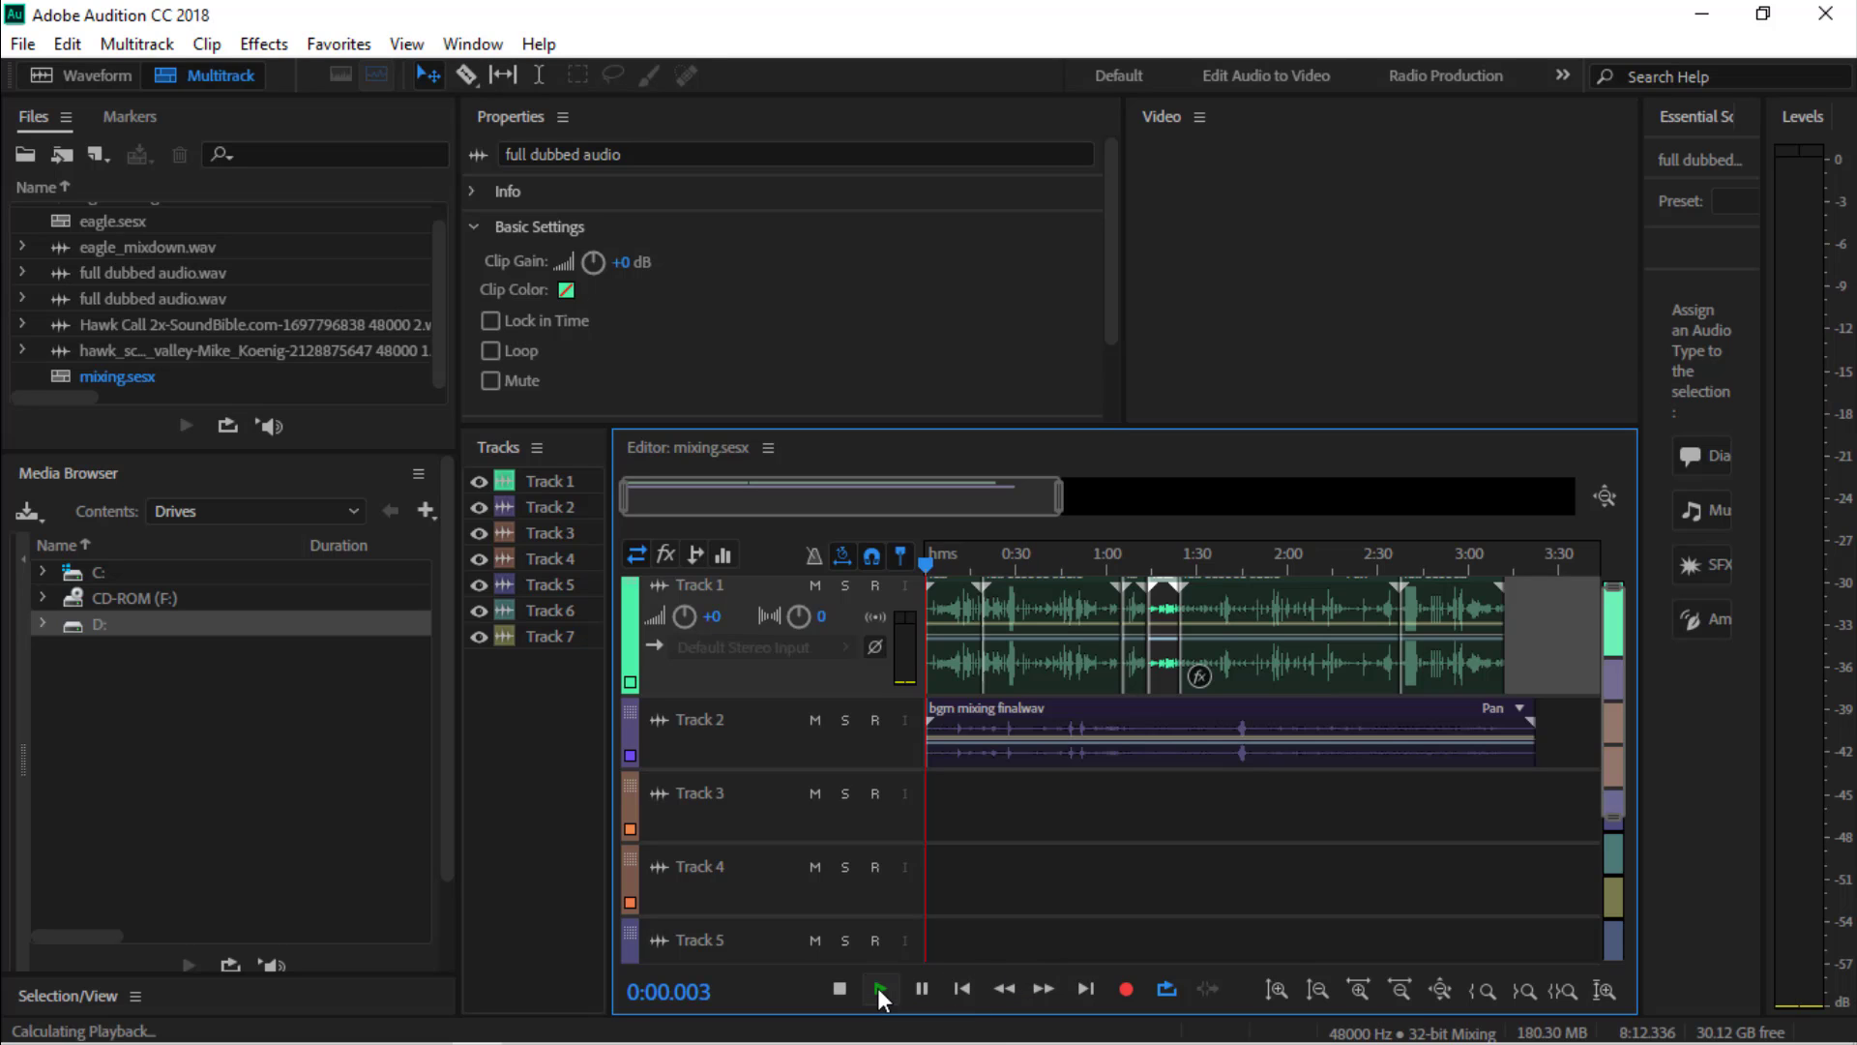
{"action": "key", "text": "XF86AudioRaiseVolume"}
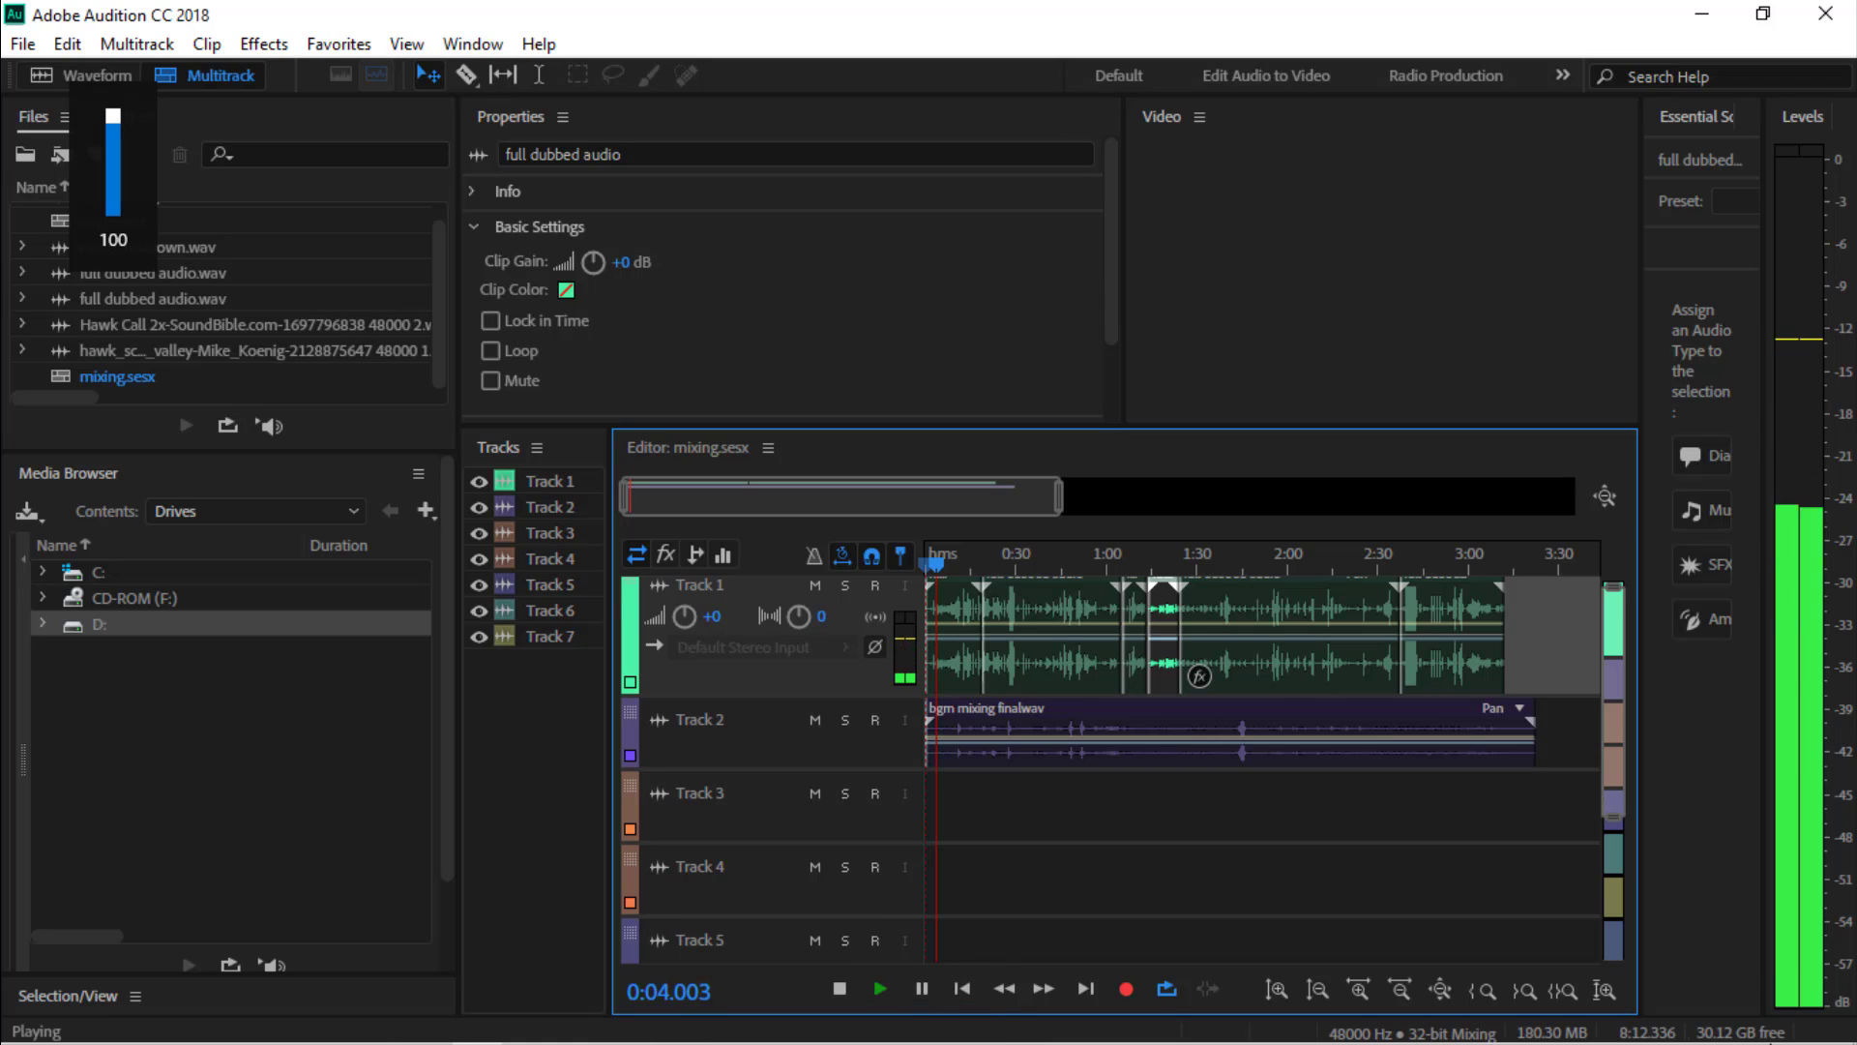
{"action": "mouse_move", "coordinate": [1799, 1039]}
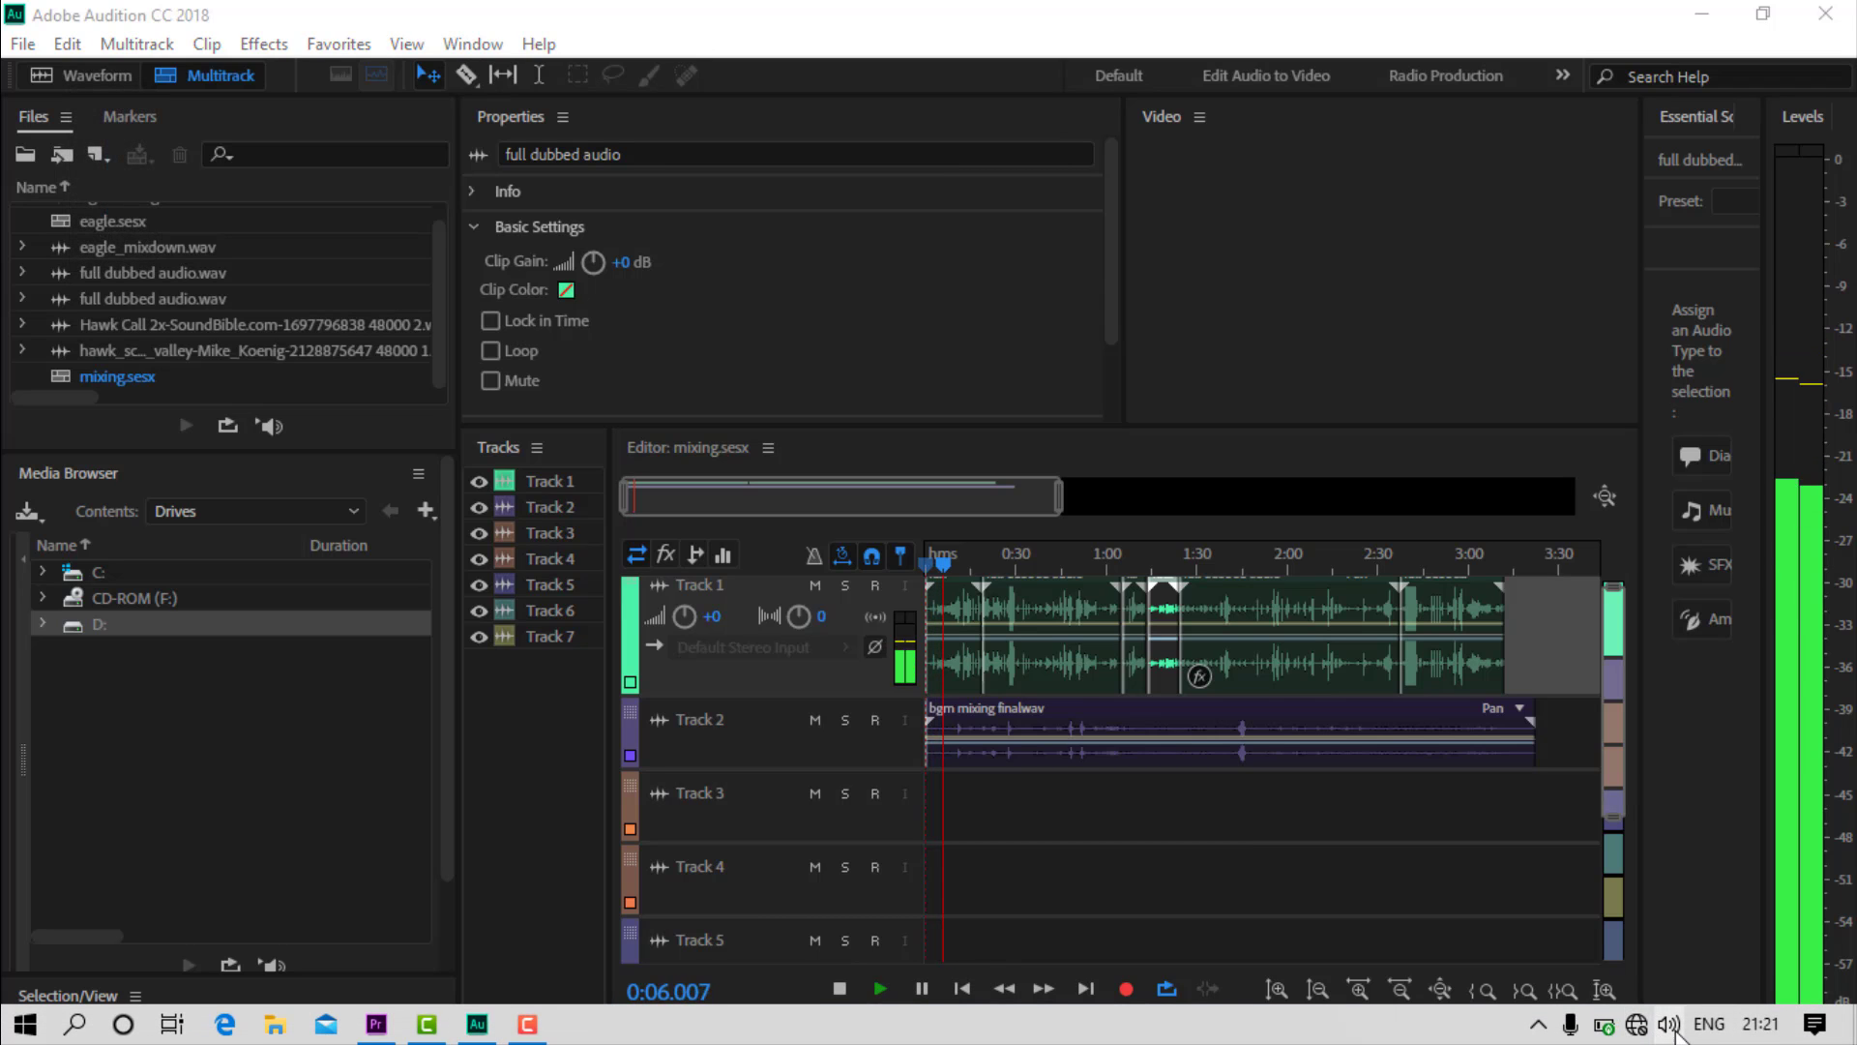
{"action": "left_click", "coordinate": [1671, 1027]}
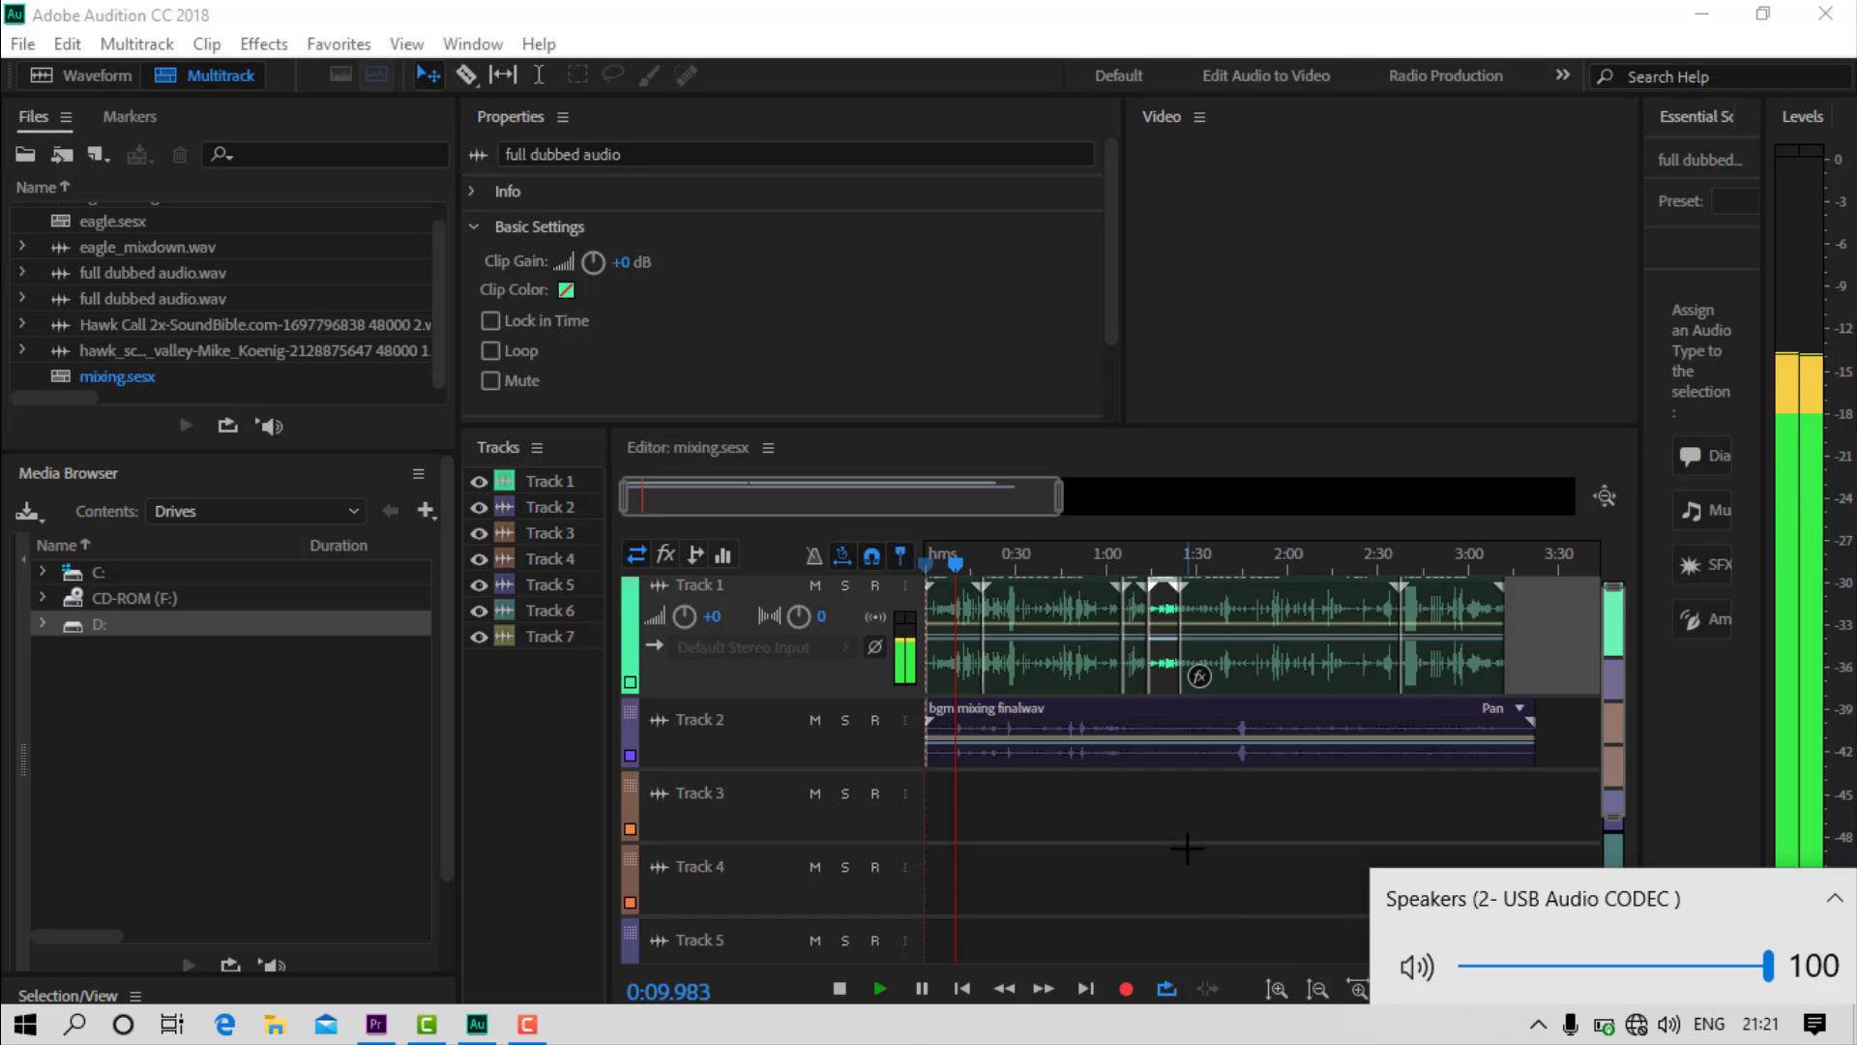
{"action": "left_click", "coordinate": [1182, 847]}
{"action": "left_click", "coordinate": [1192, 874]}
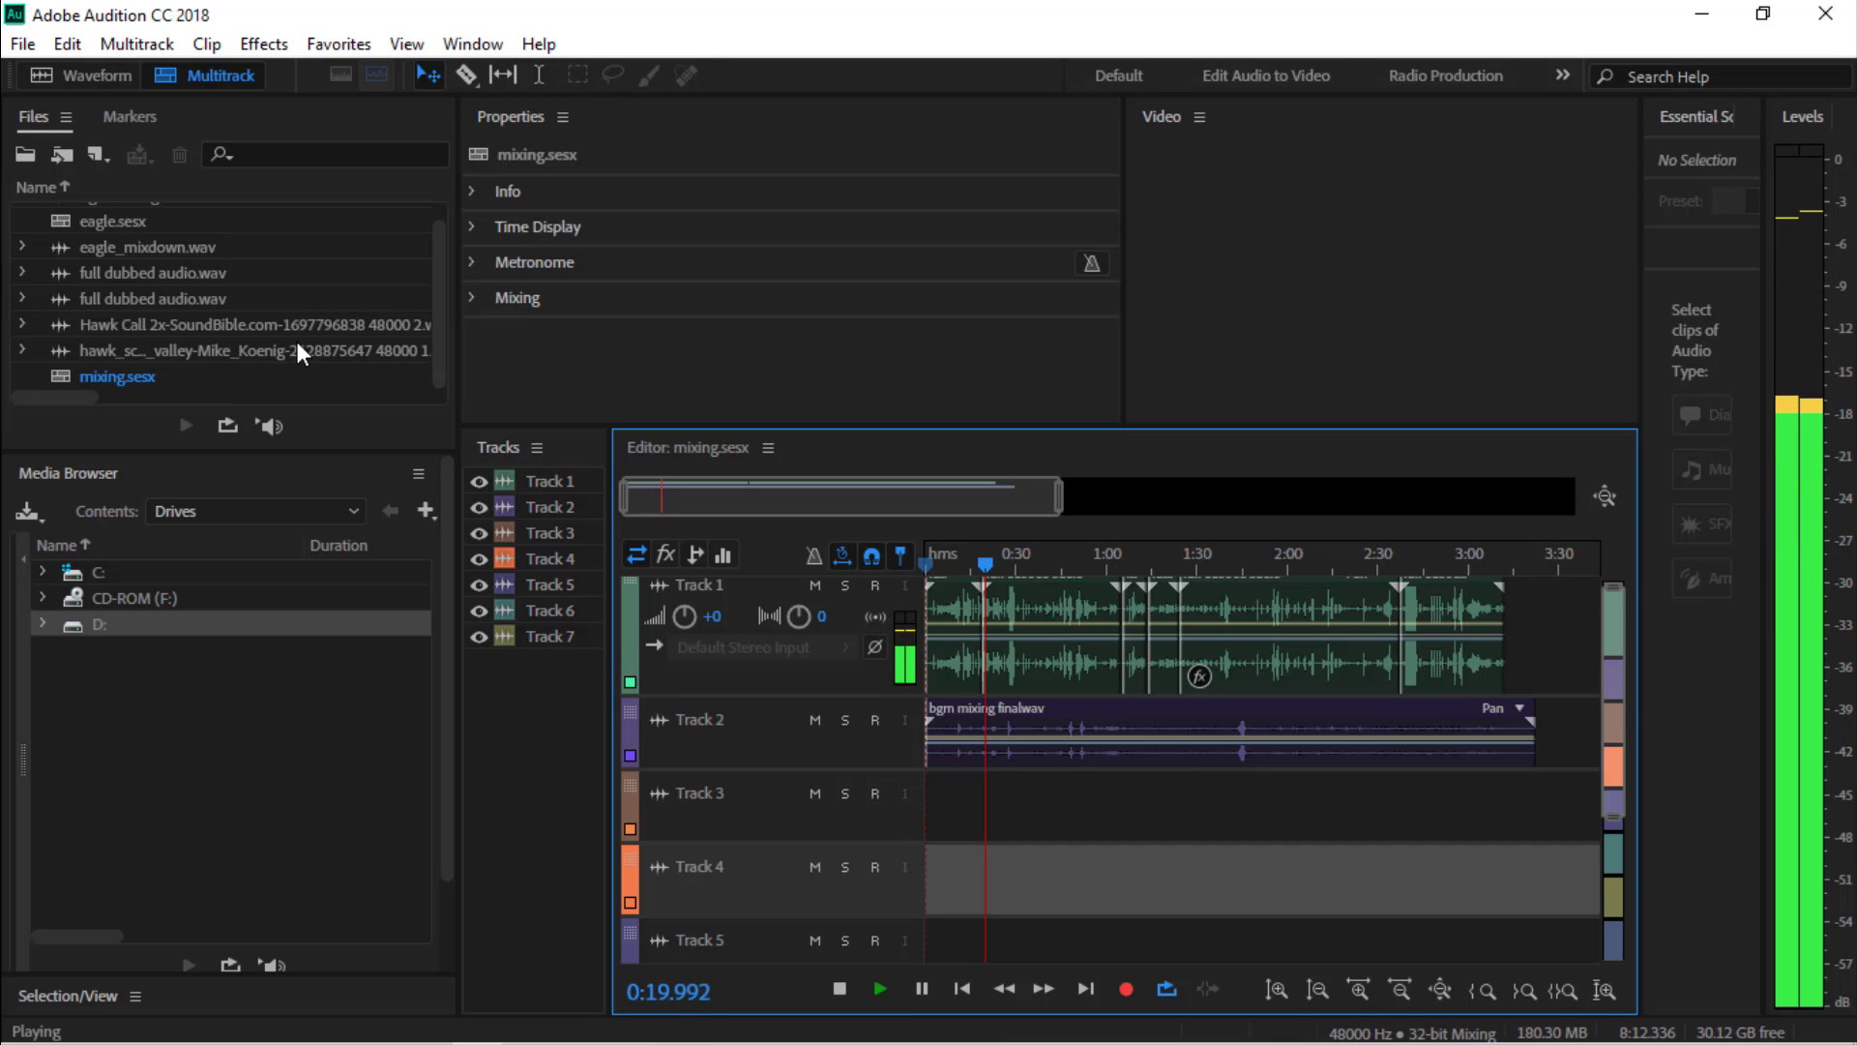
Dismiss the low-battery warning and keep listening to the mix around 1:25
{"action": "left_click", "coordinate": [427, 76]}
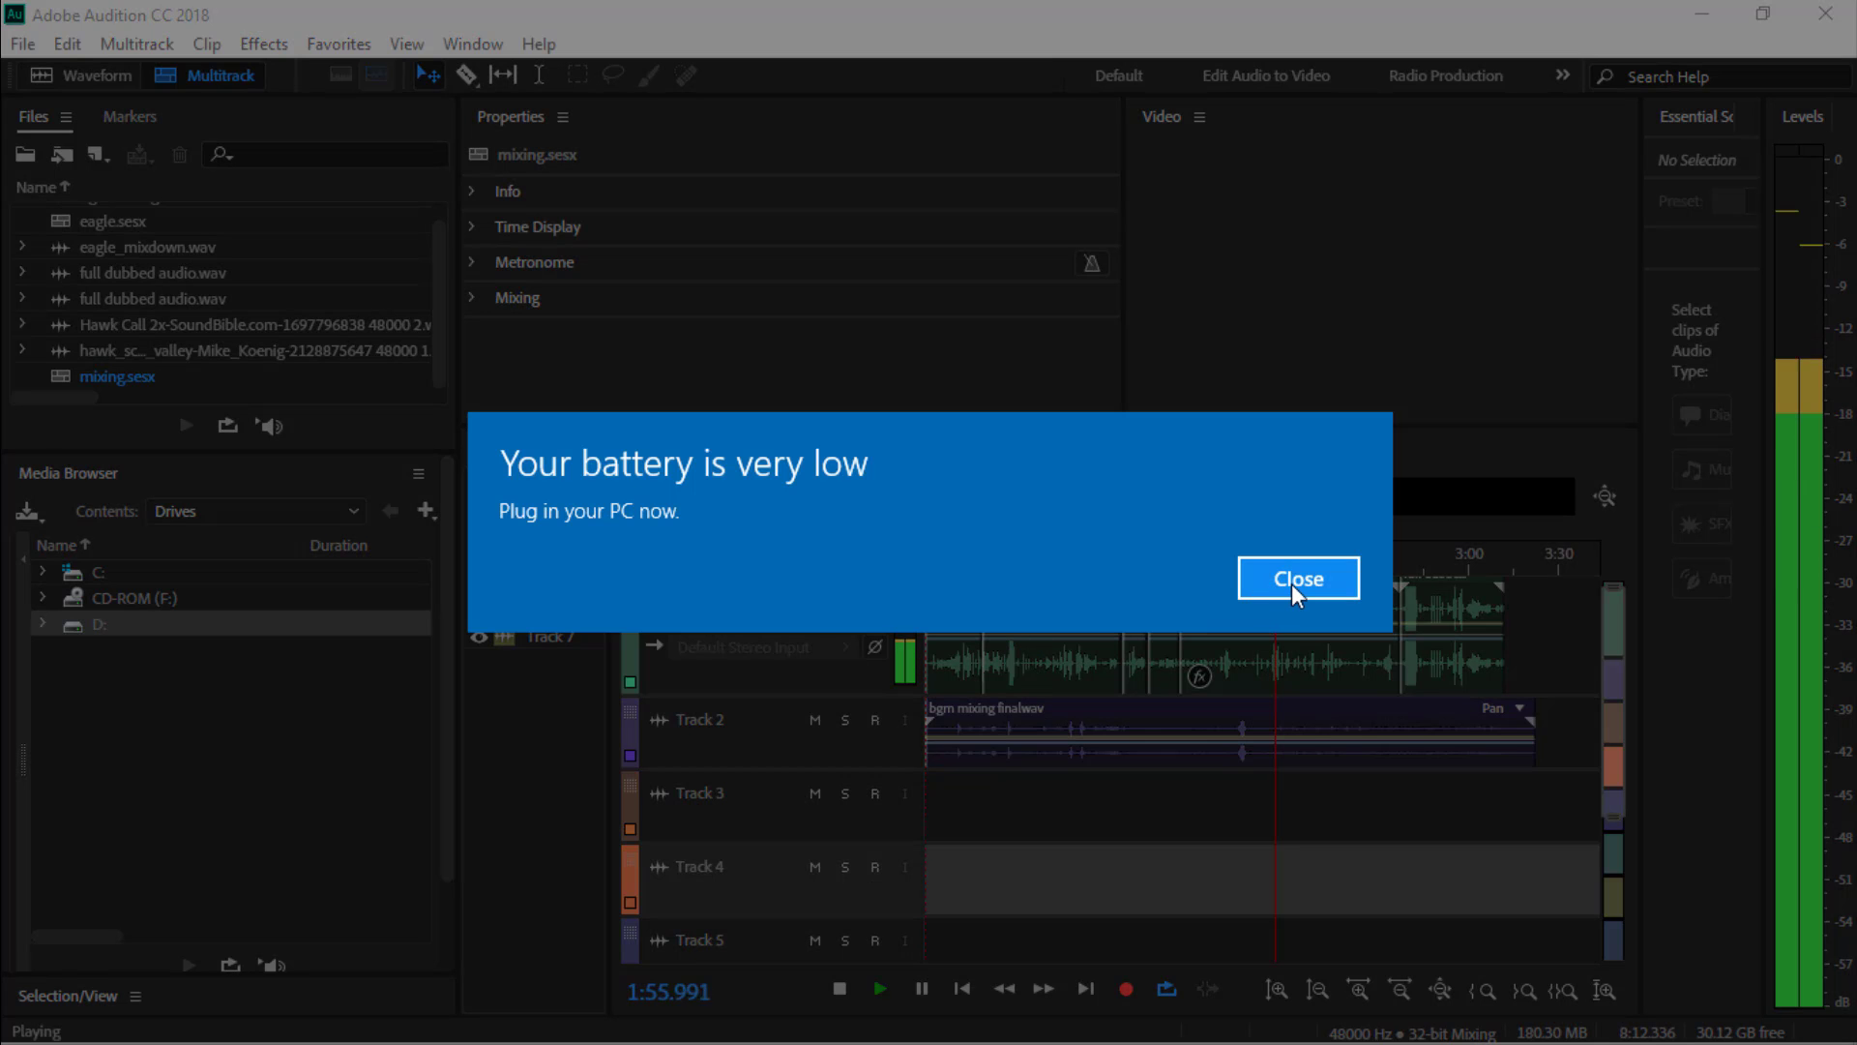
{"action": "left_click", "coordinate": [1293, 581]}
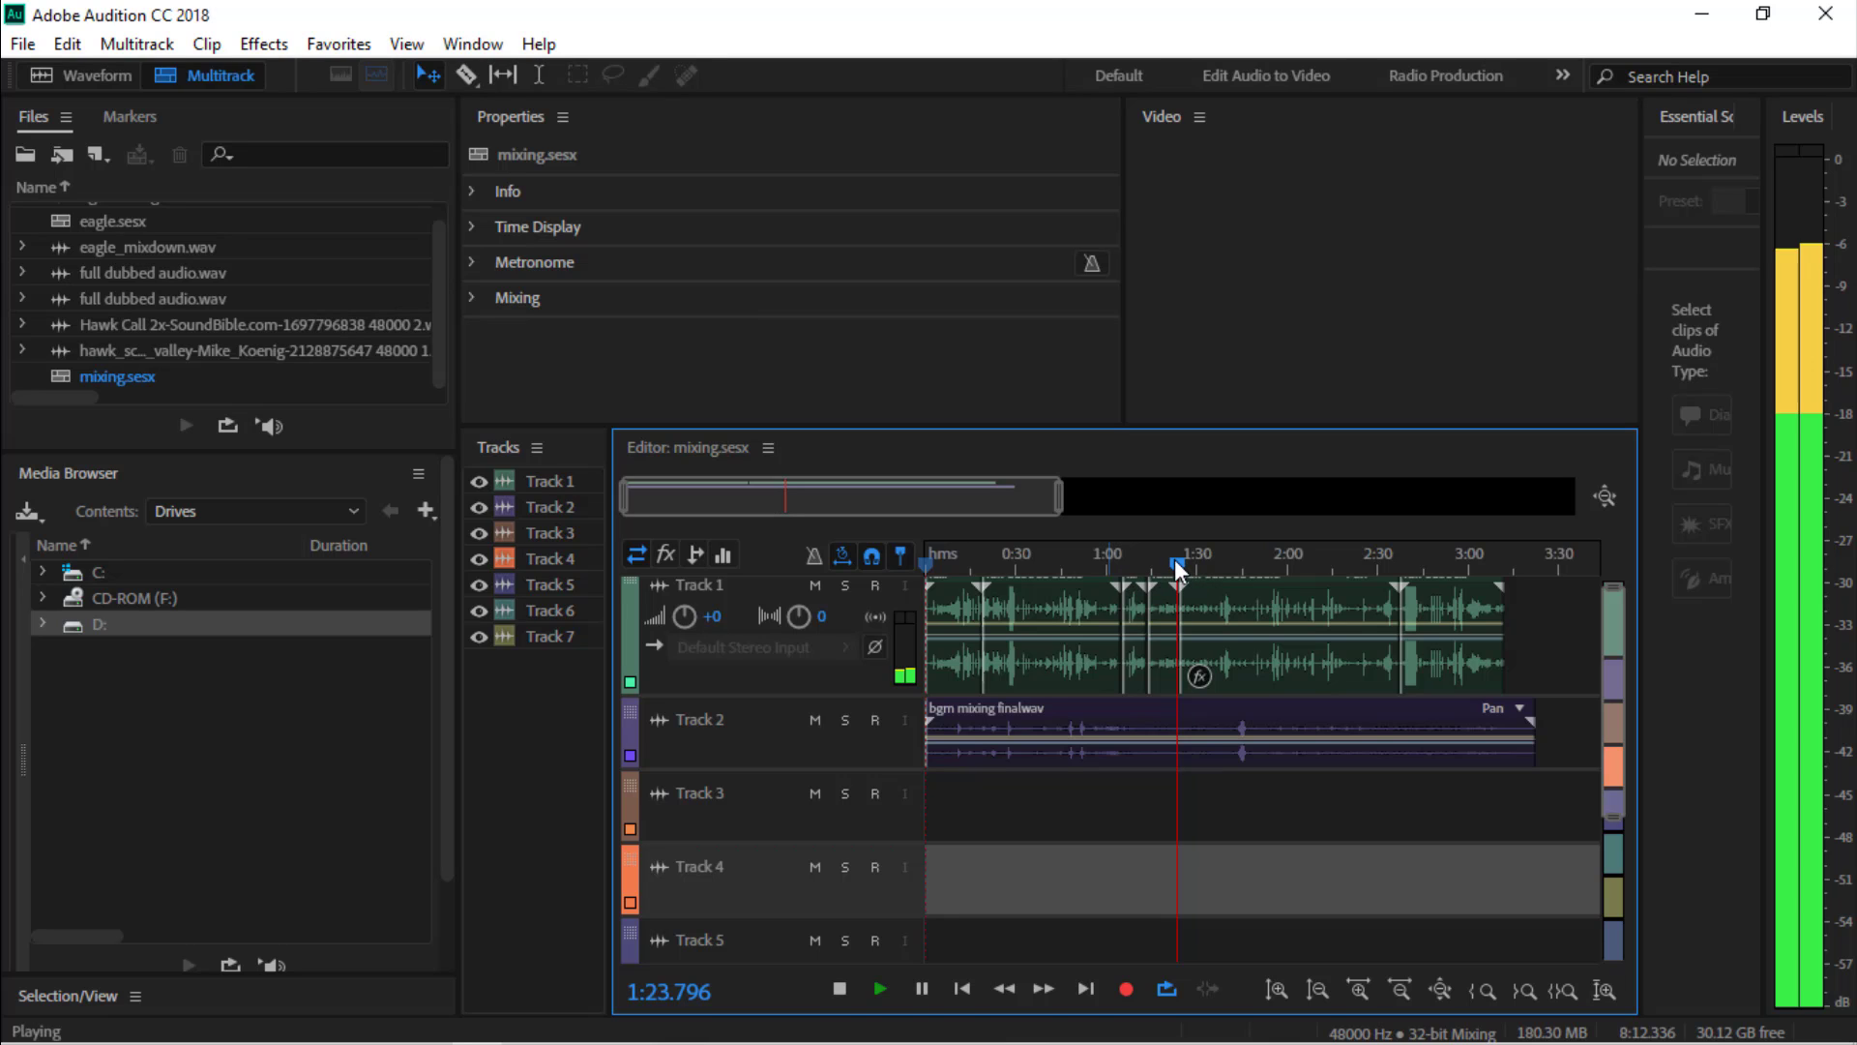
{"action": "left_click", "coordinate": [922, 988]}
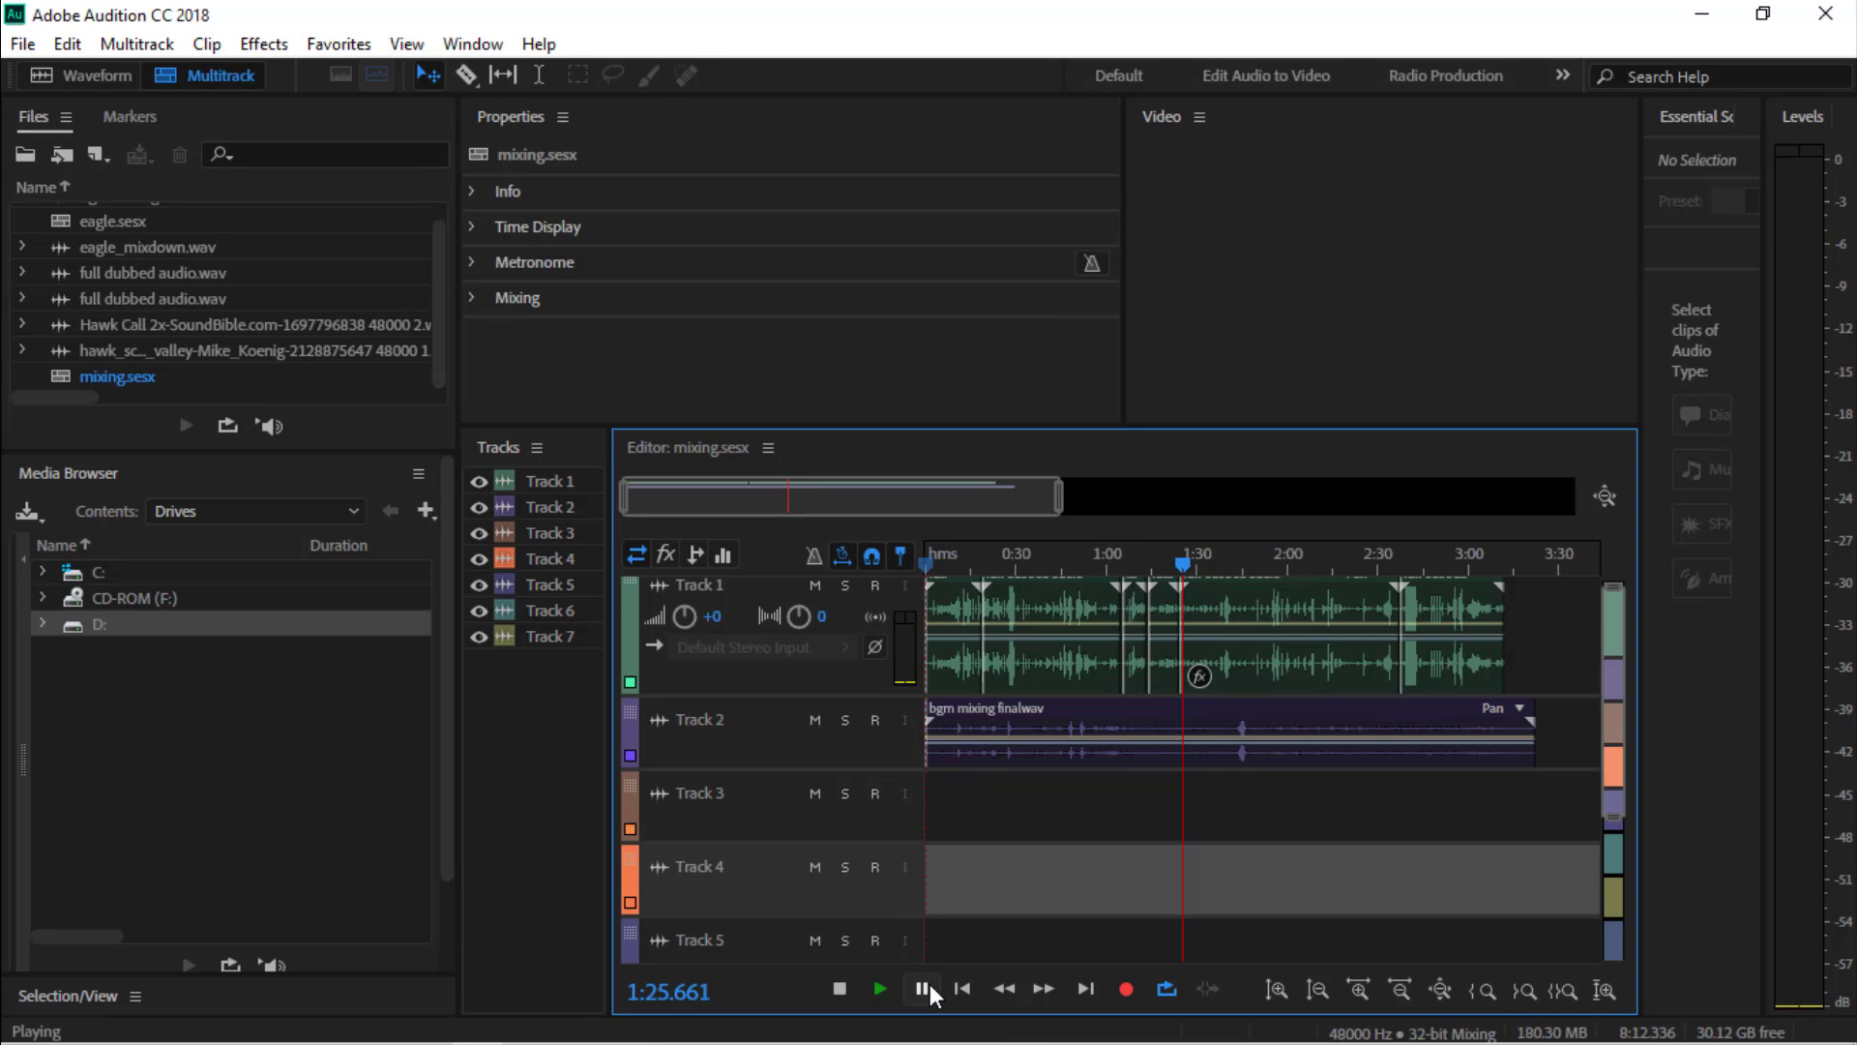
{"action": "left_click", "coordinate": [922, 987]}
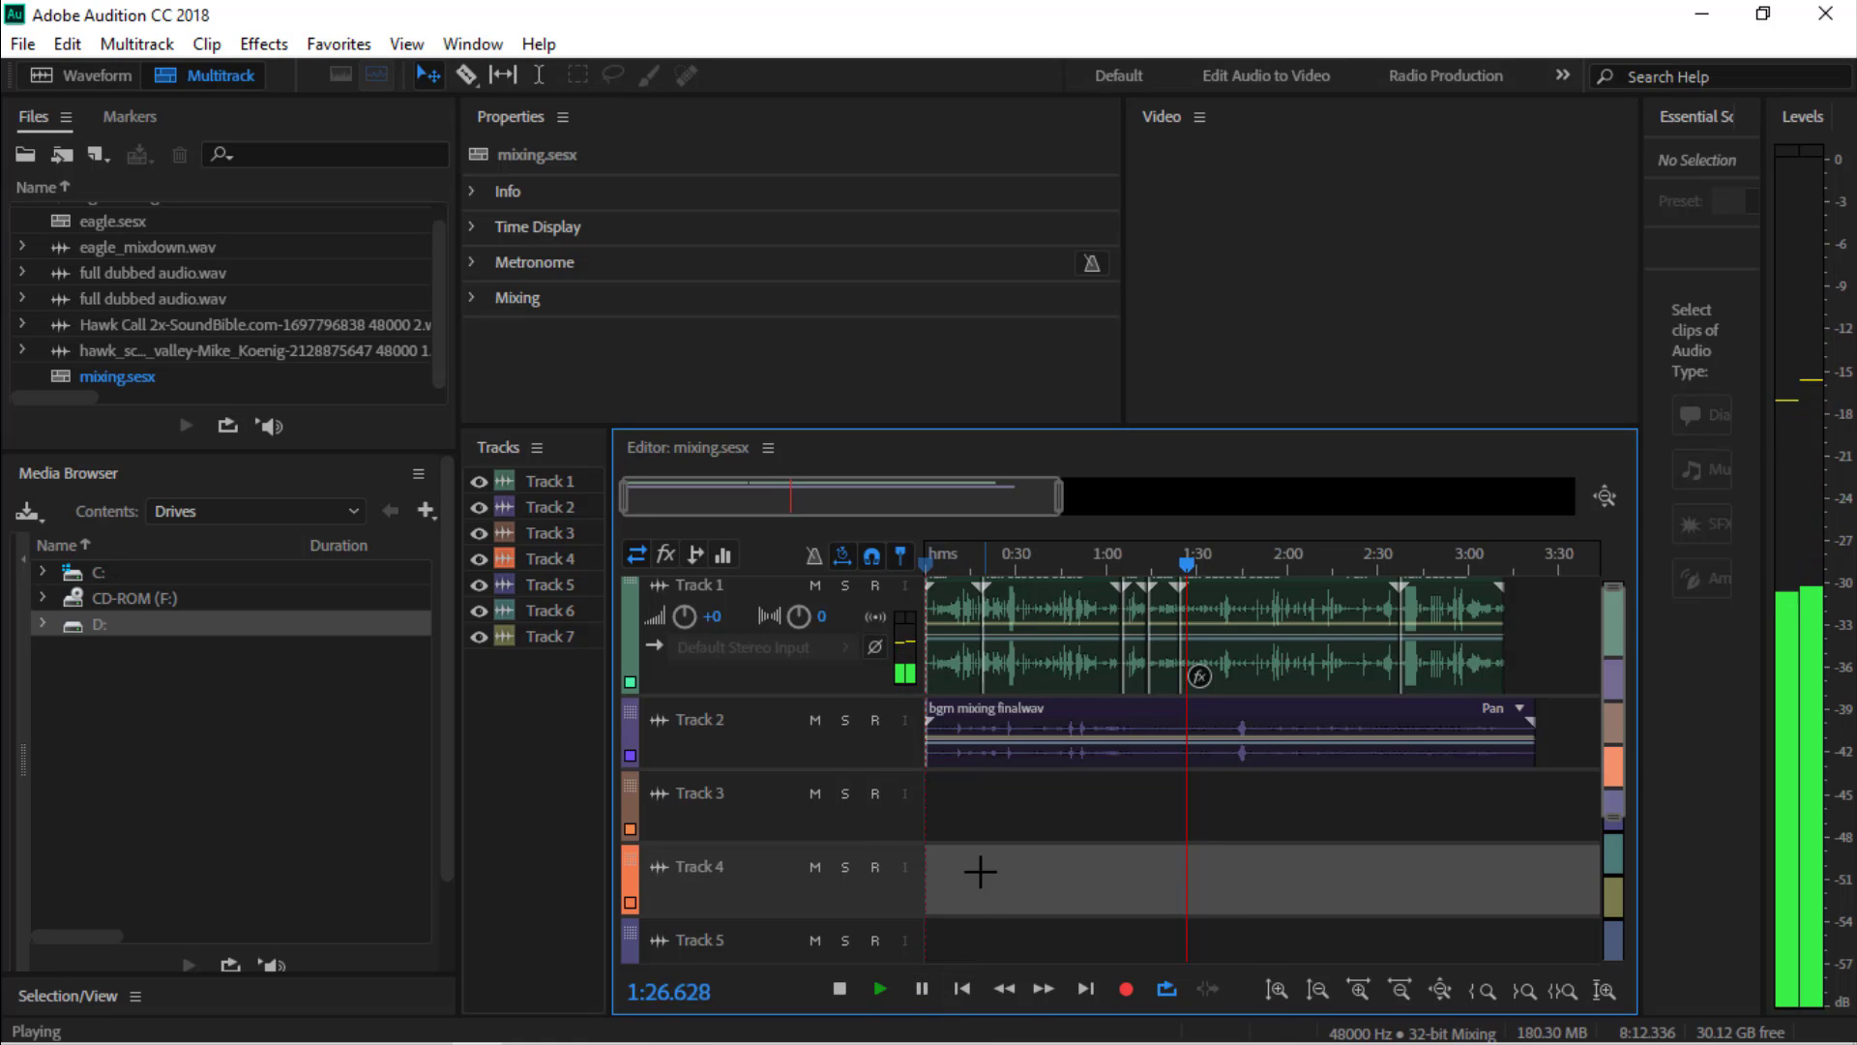
{"action": "left_click", "coordinate": [527, 1025]}
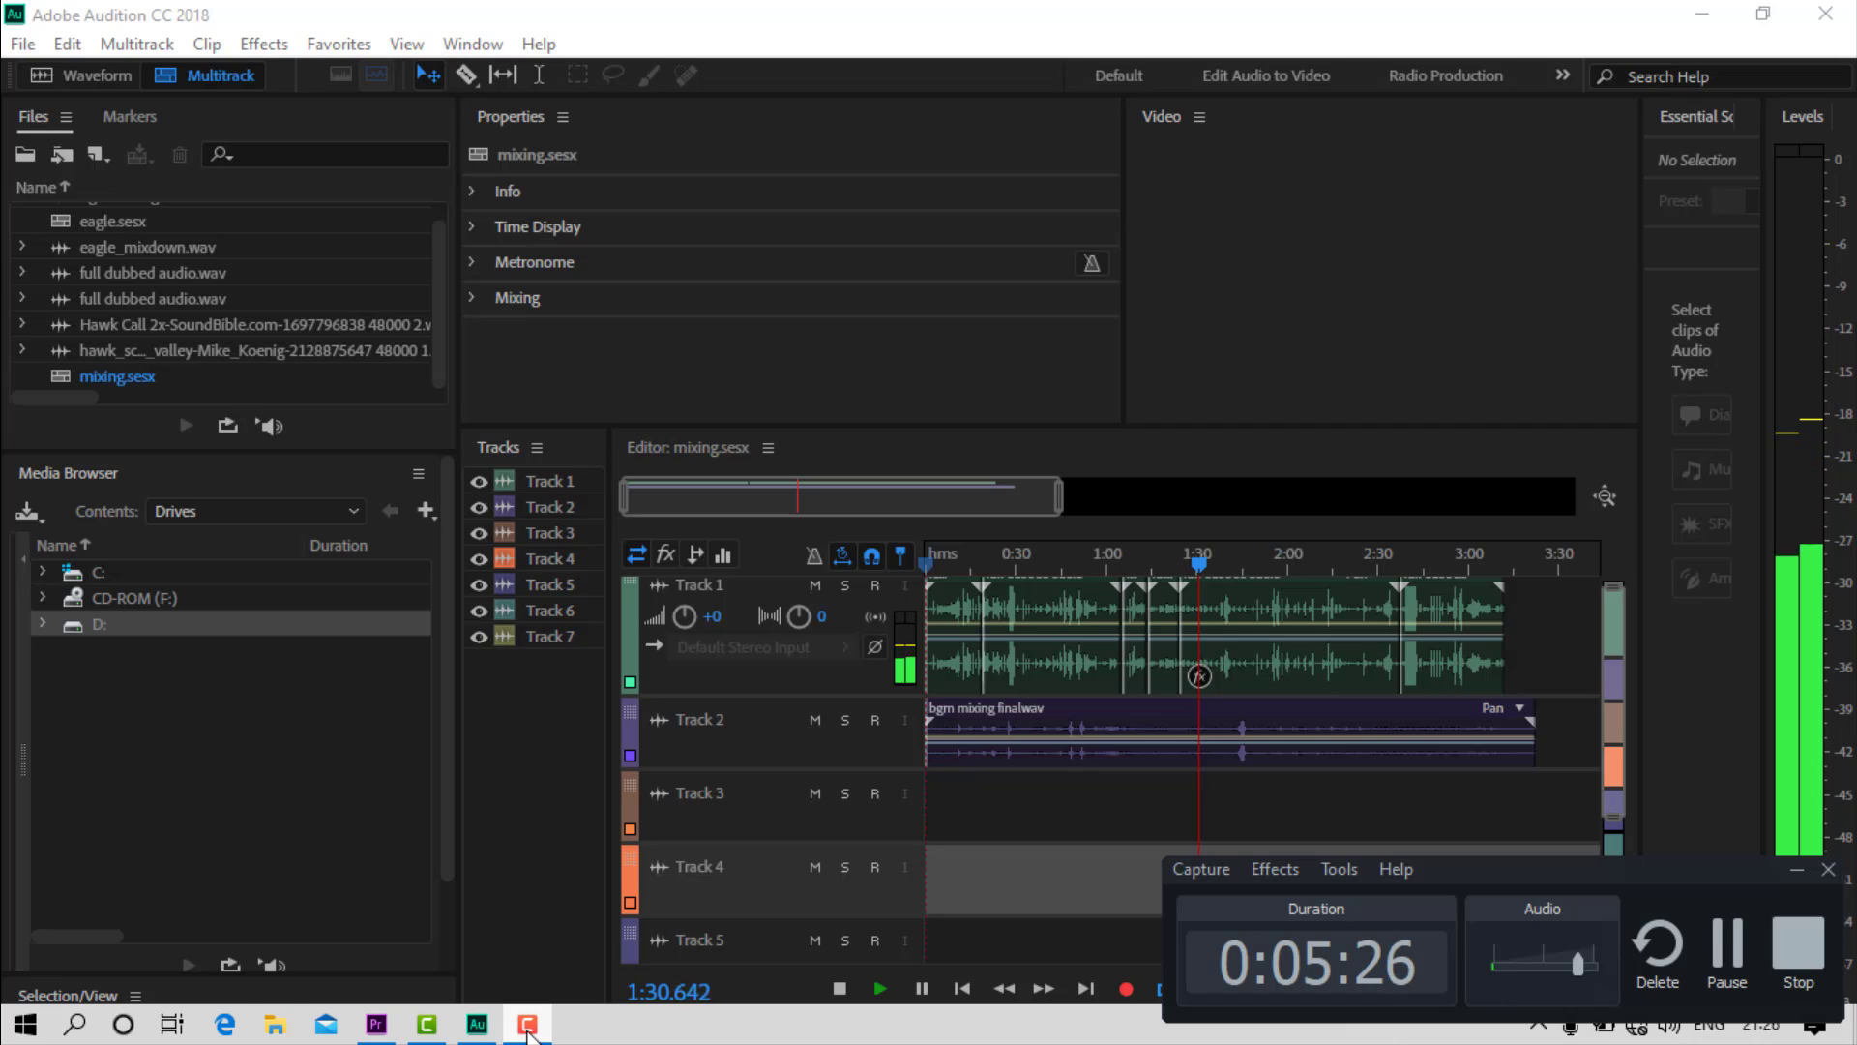
{"action": "left_click", "coordinate": [1797, 869]}
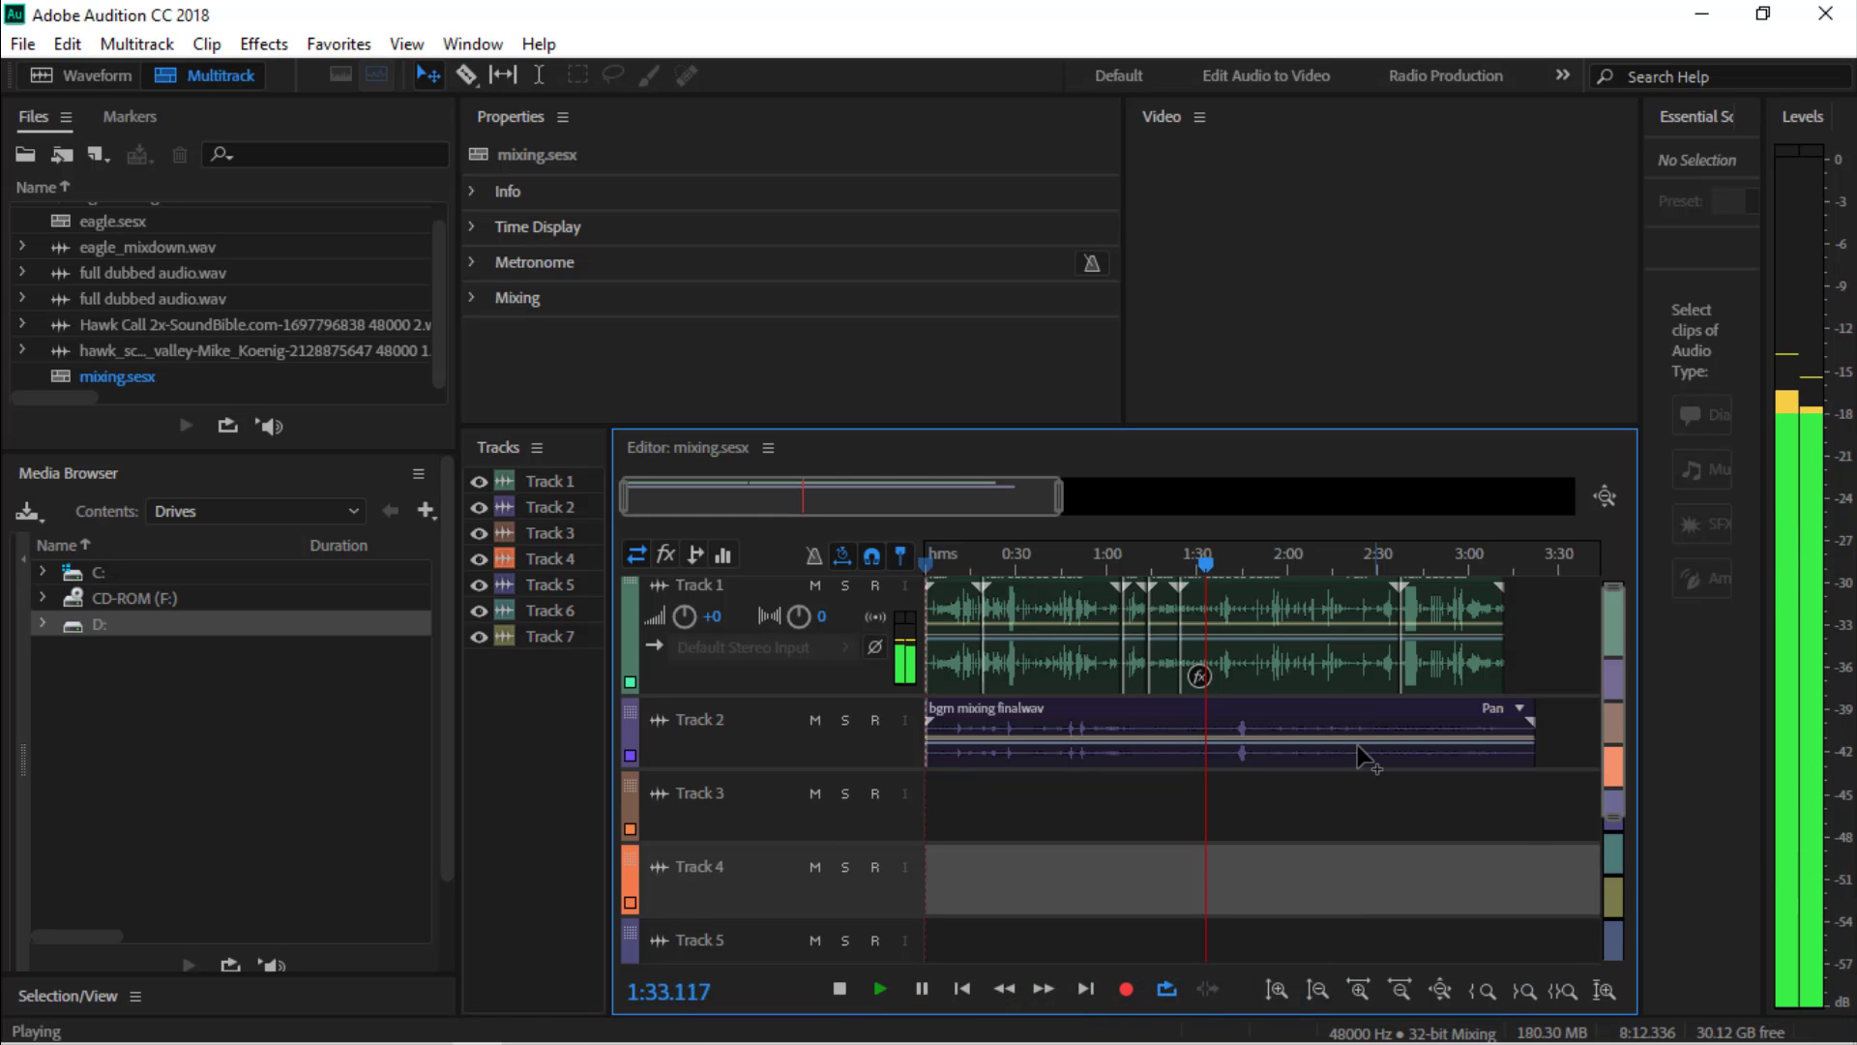
Listen to the mix from 2:14.828 and again from about 2:40, stopping playback at about 3:01
{"action": "left_click", "coordinate": [1331, 563]}
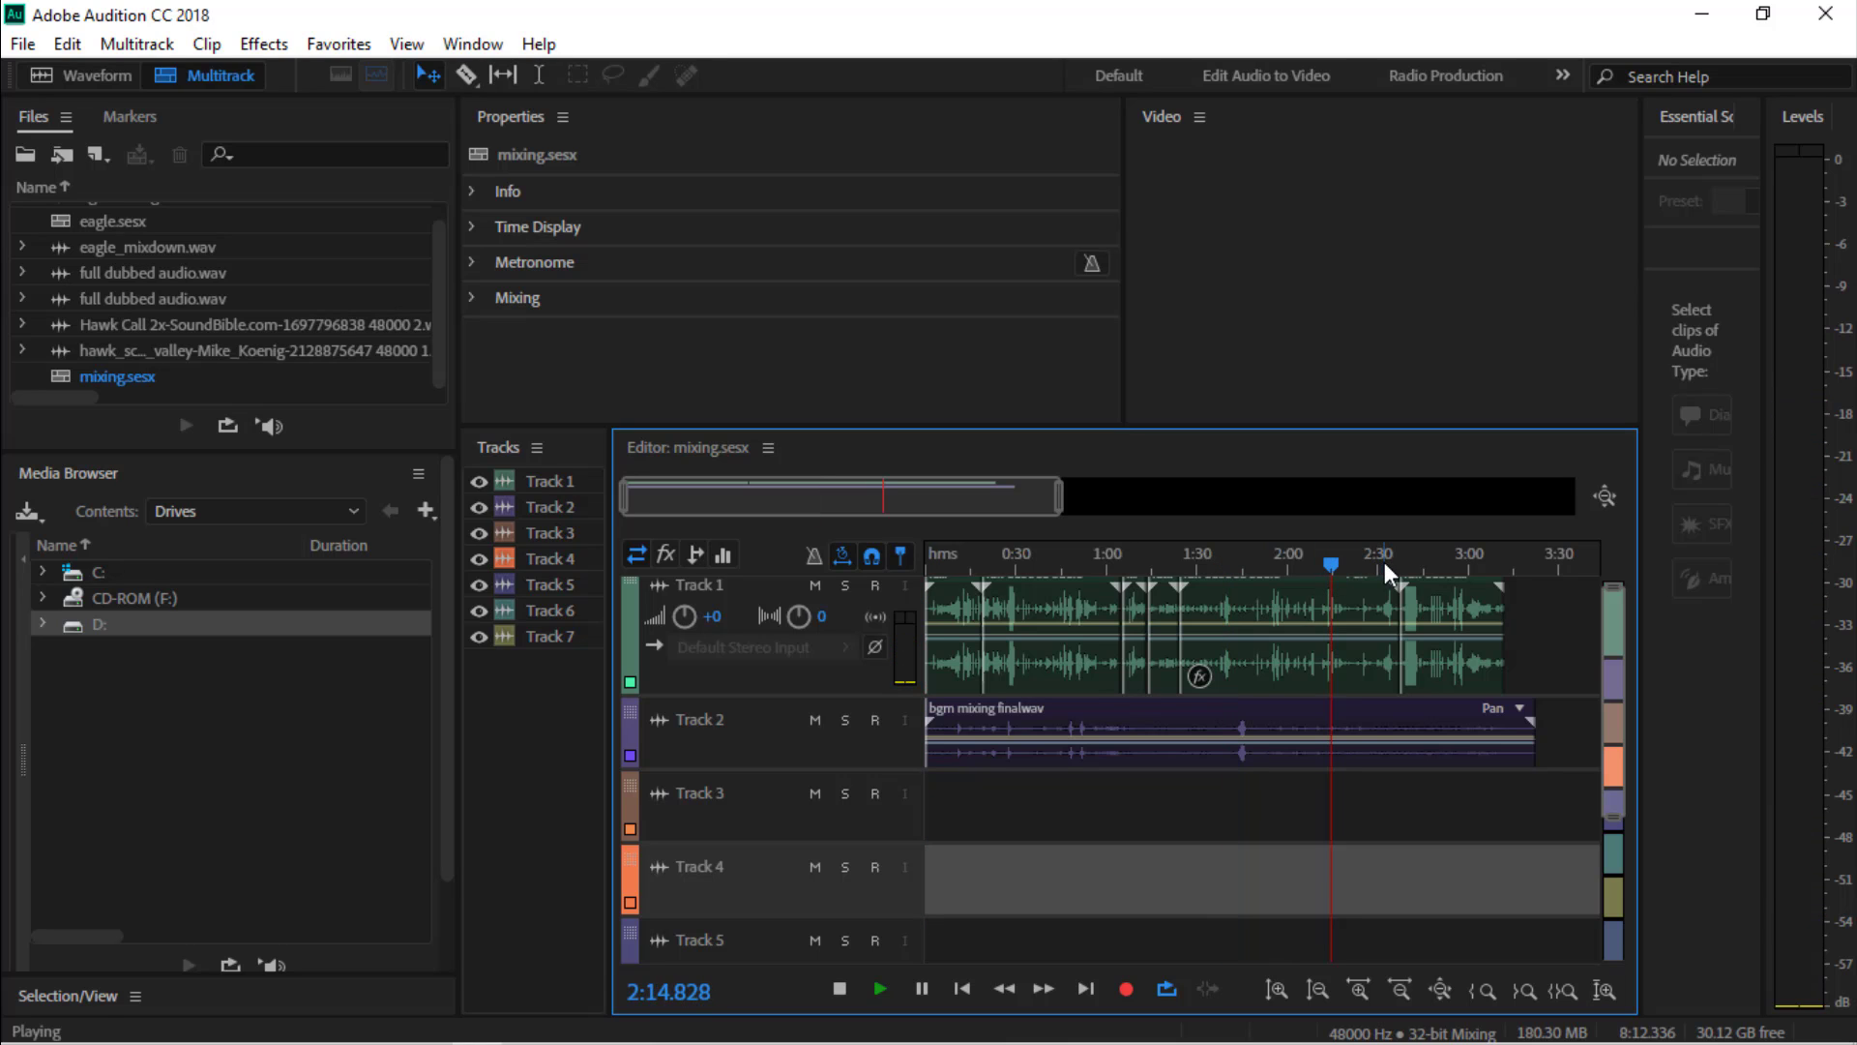
{"action": "left_click", "coordinate": [1408, 560]}
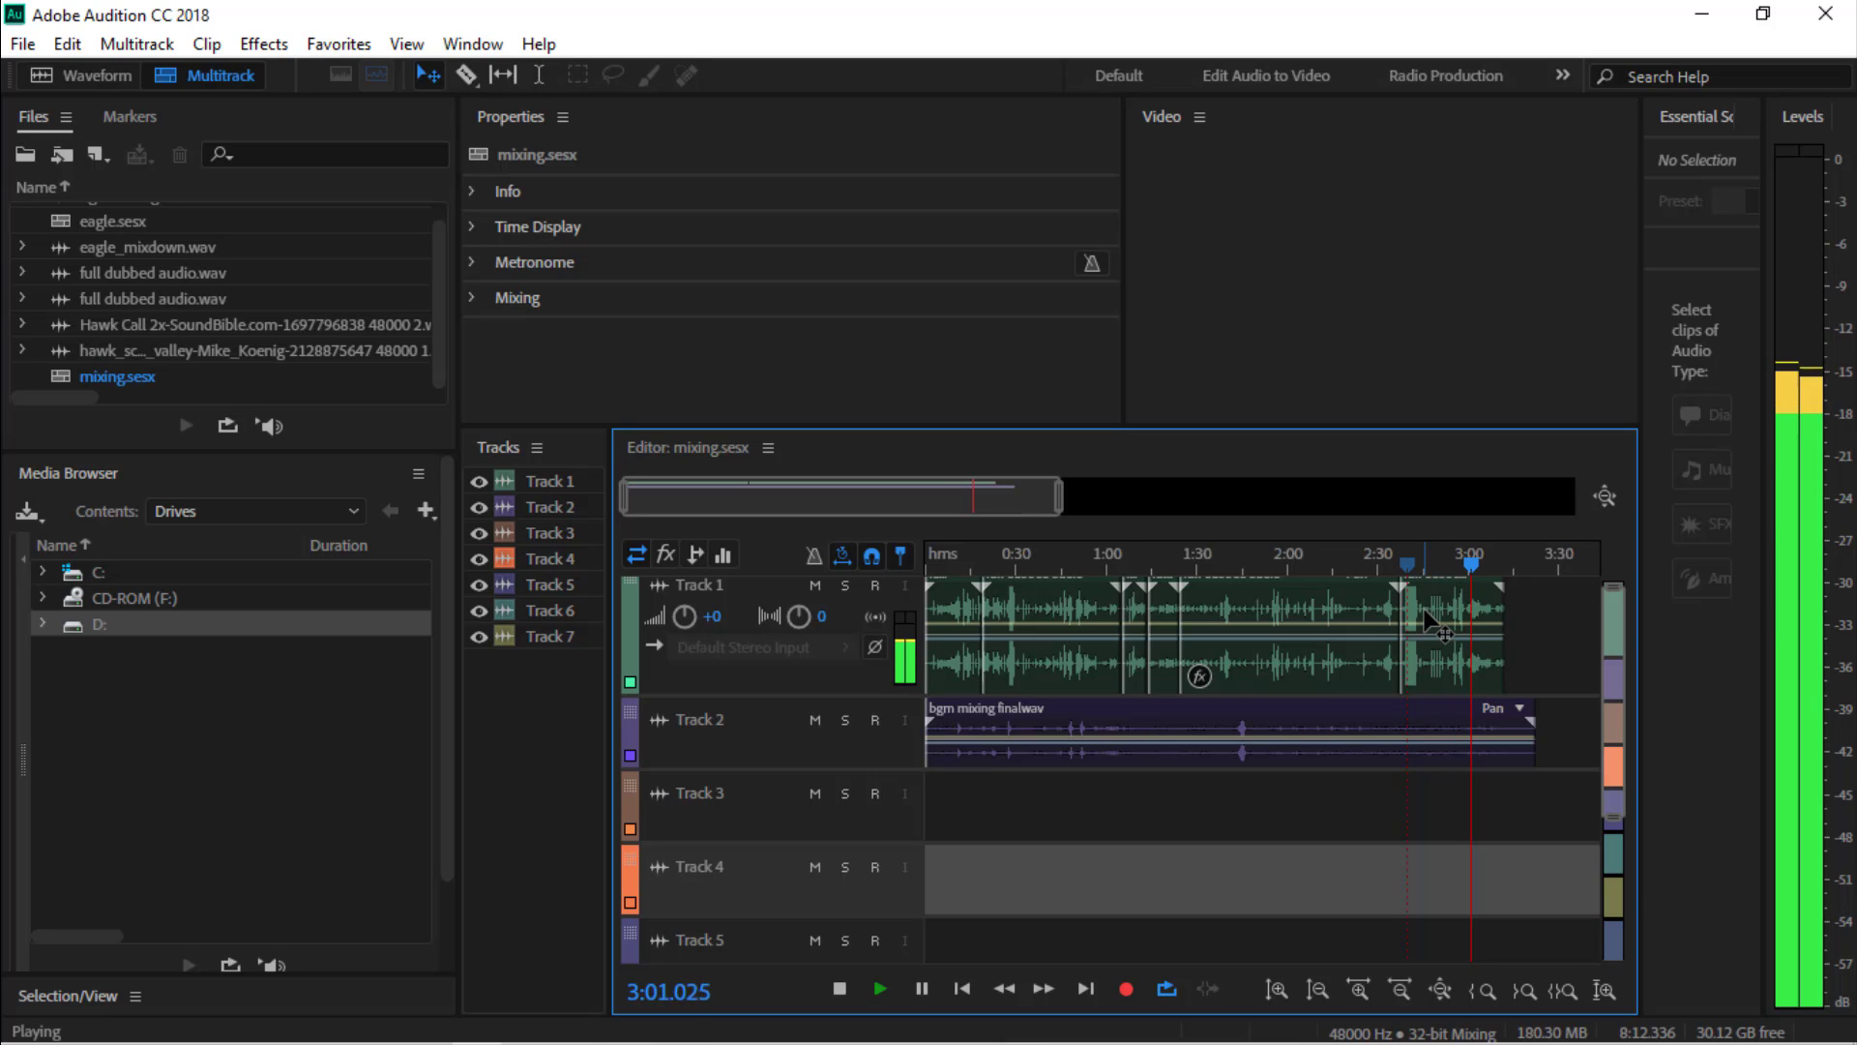
{"action": "key", "text": "space"}
Select the last full dubbed audio clip on Track 1 and listen to it from 2:39.634, pausing just past the two loud bursts
{"action": "left_click", "coordinate": [1450, 629]}
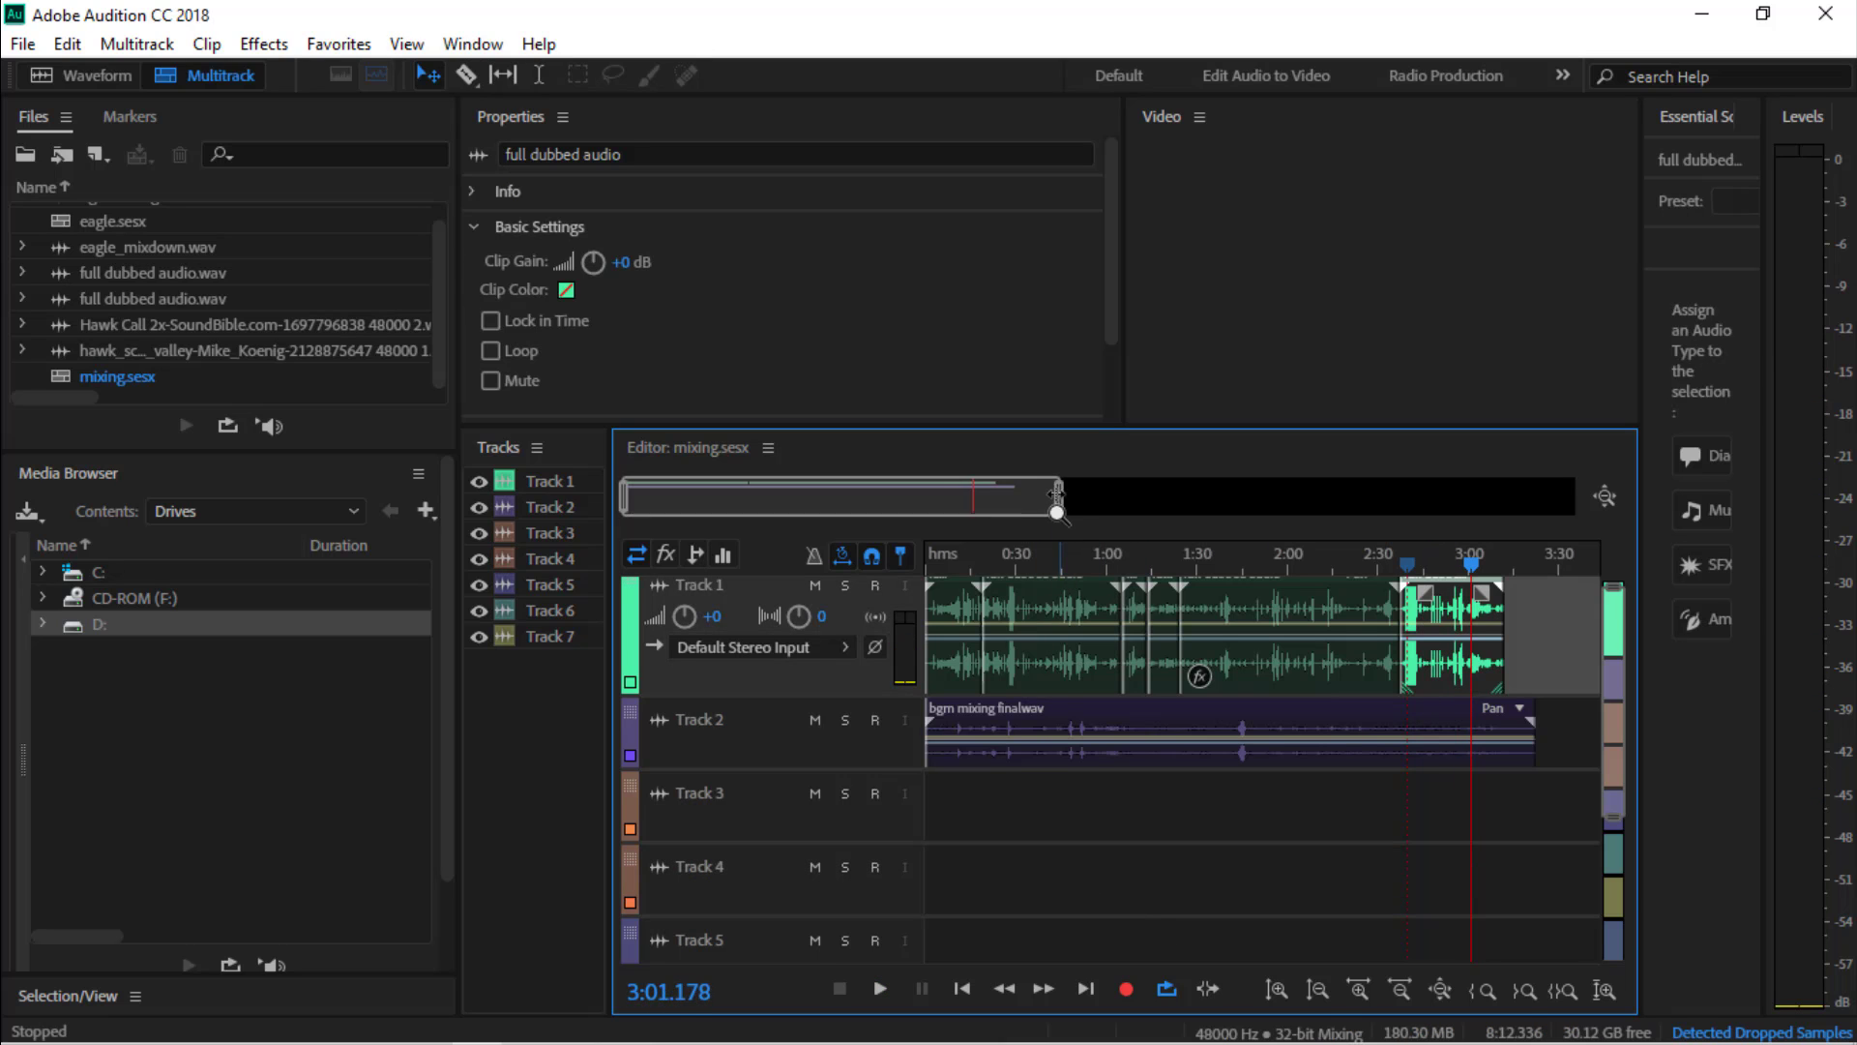
{"action": "left_click_drag", "start_coordinate": [1058, 493], "coordinate": [817, 496]}
{"action": "left_click_drag", "start_coordinate": [701, 500], "coordinate": [948, 502]}
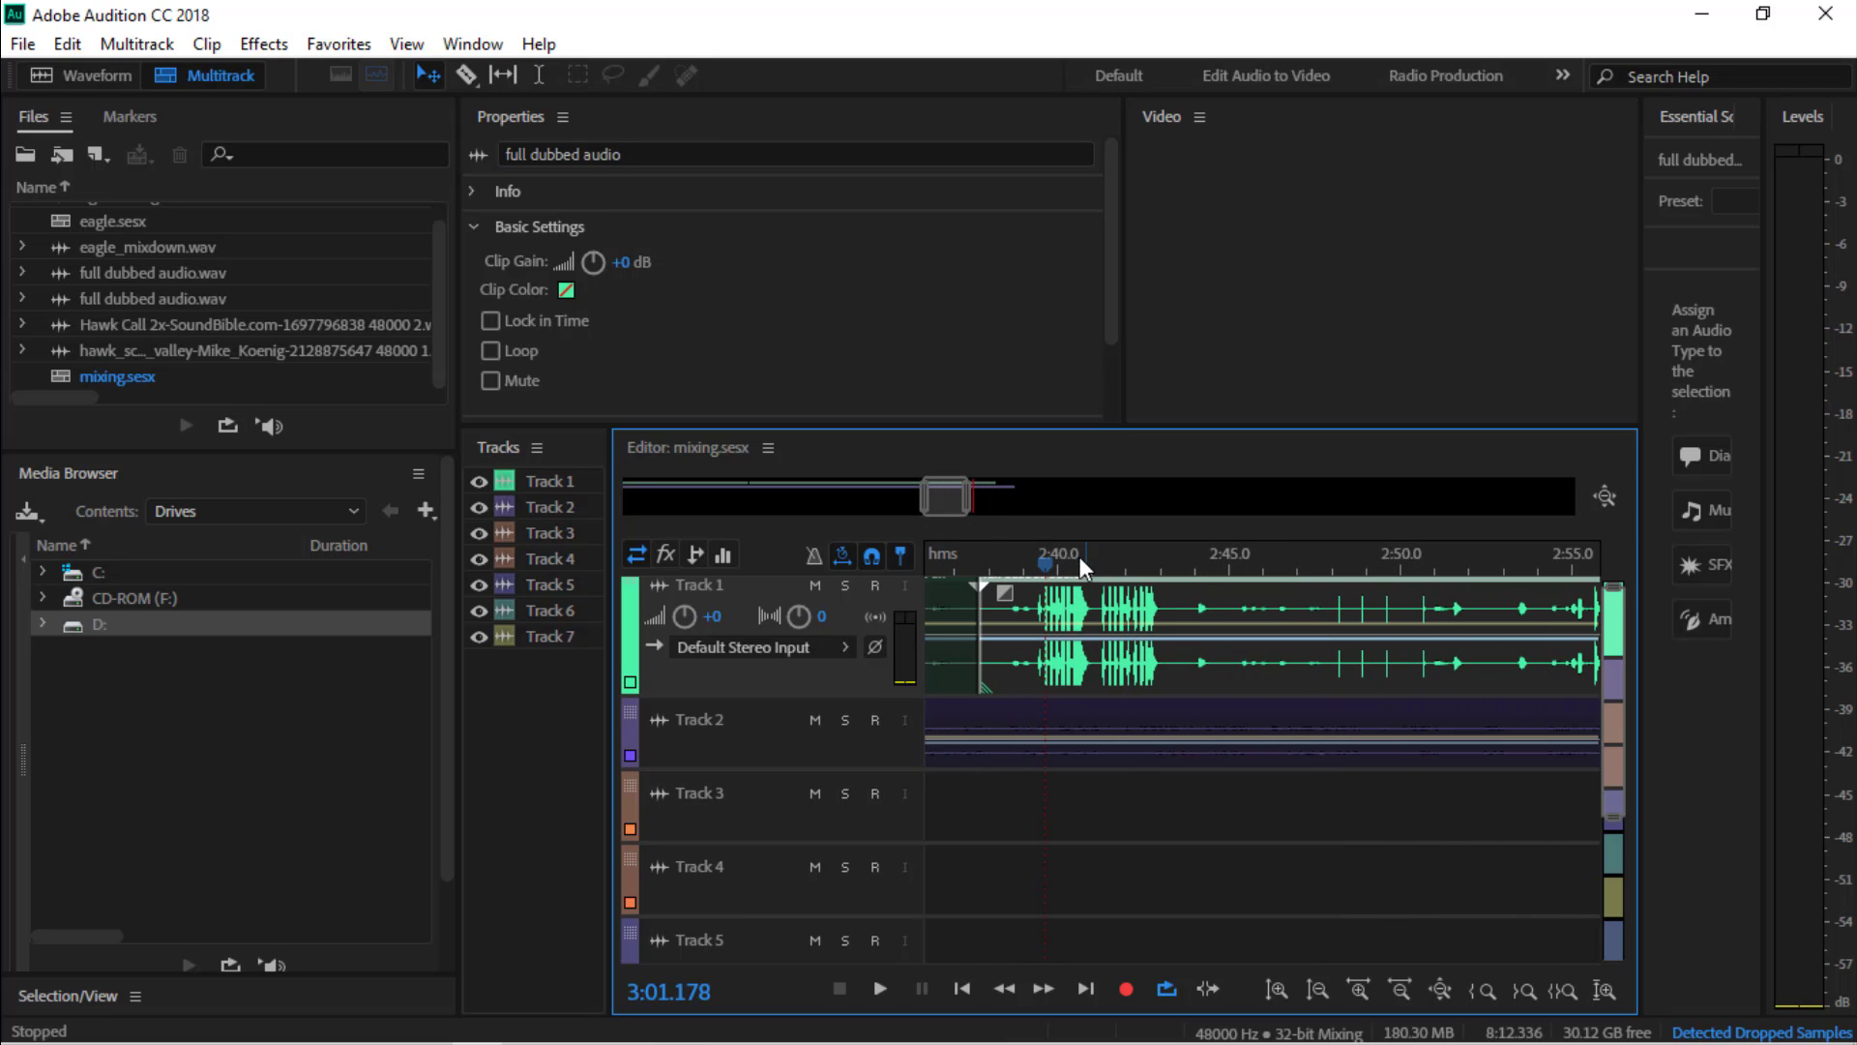
{"action": "left_click", "coordinate": [1045, 567]}
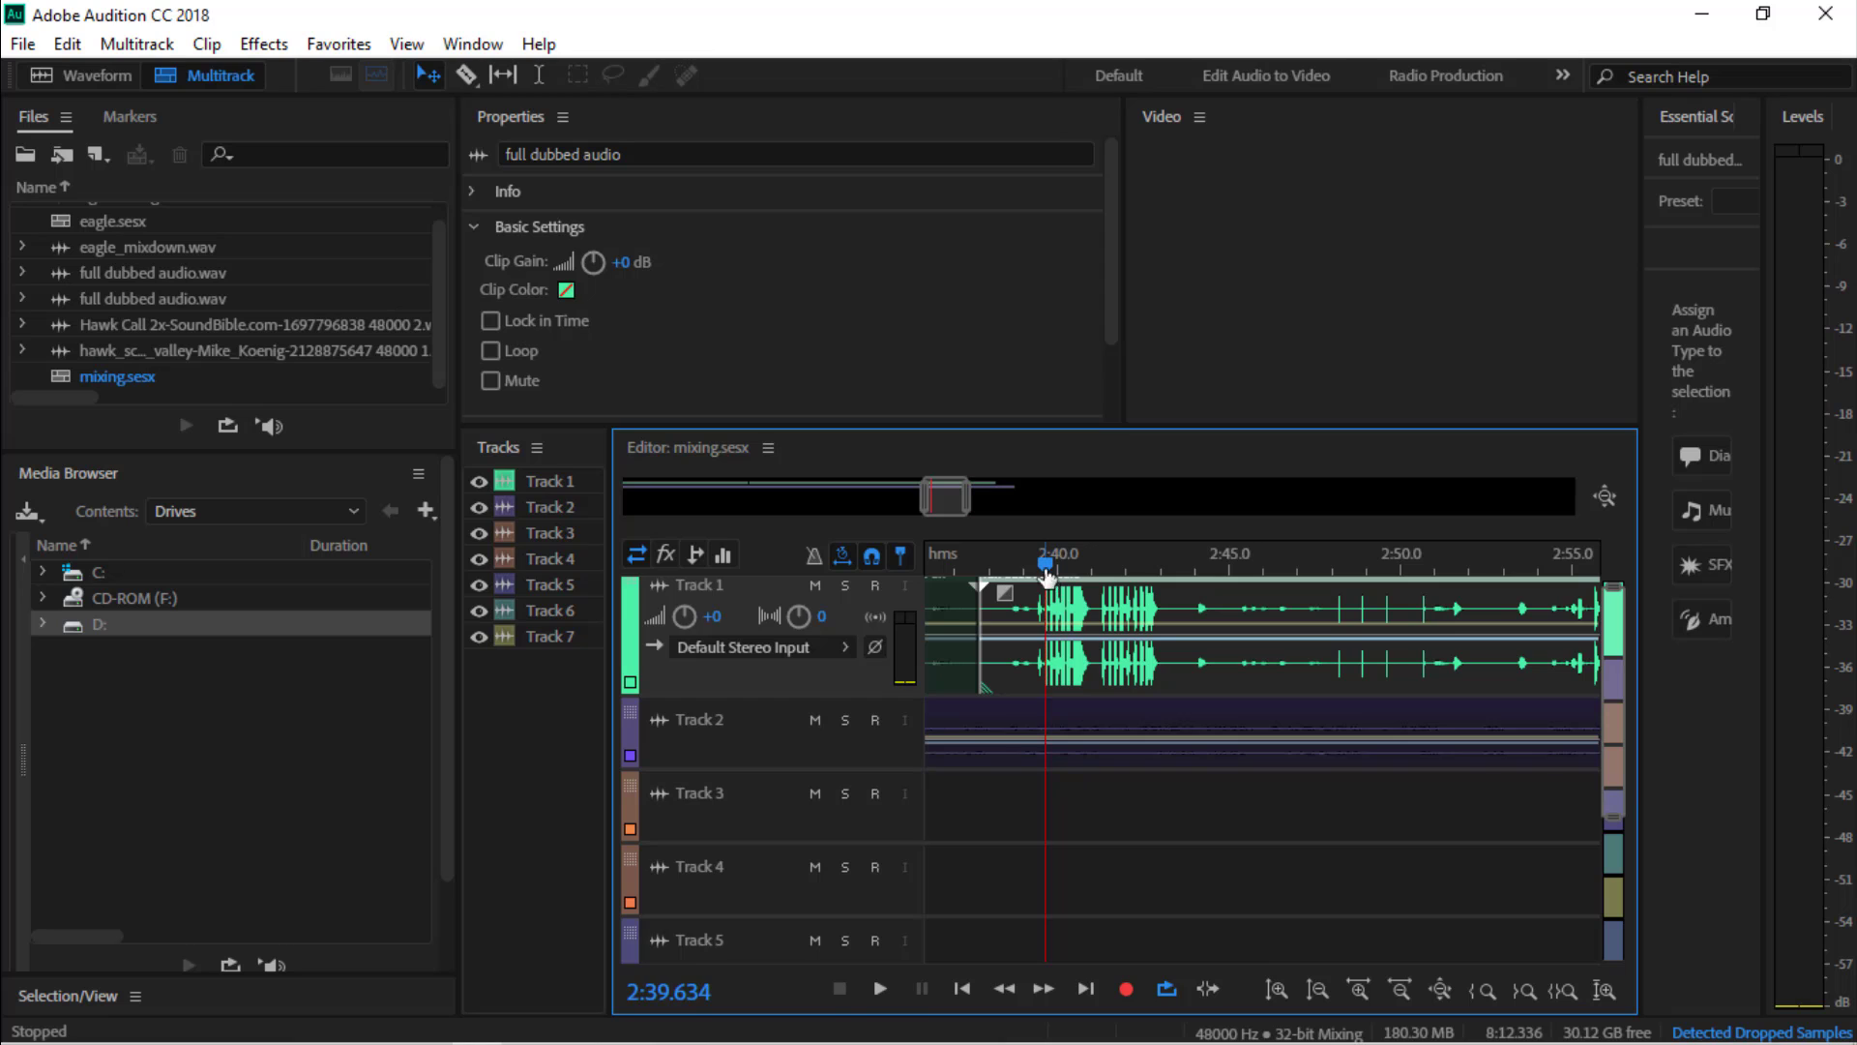
{"action": "left_click", "coordinate": [874, 988]}
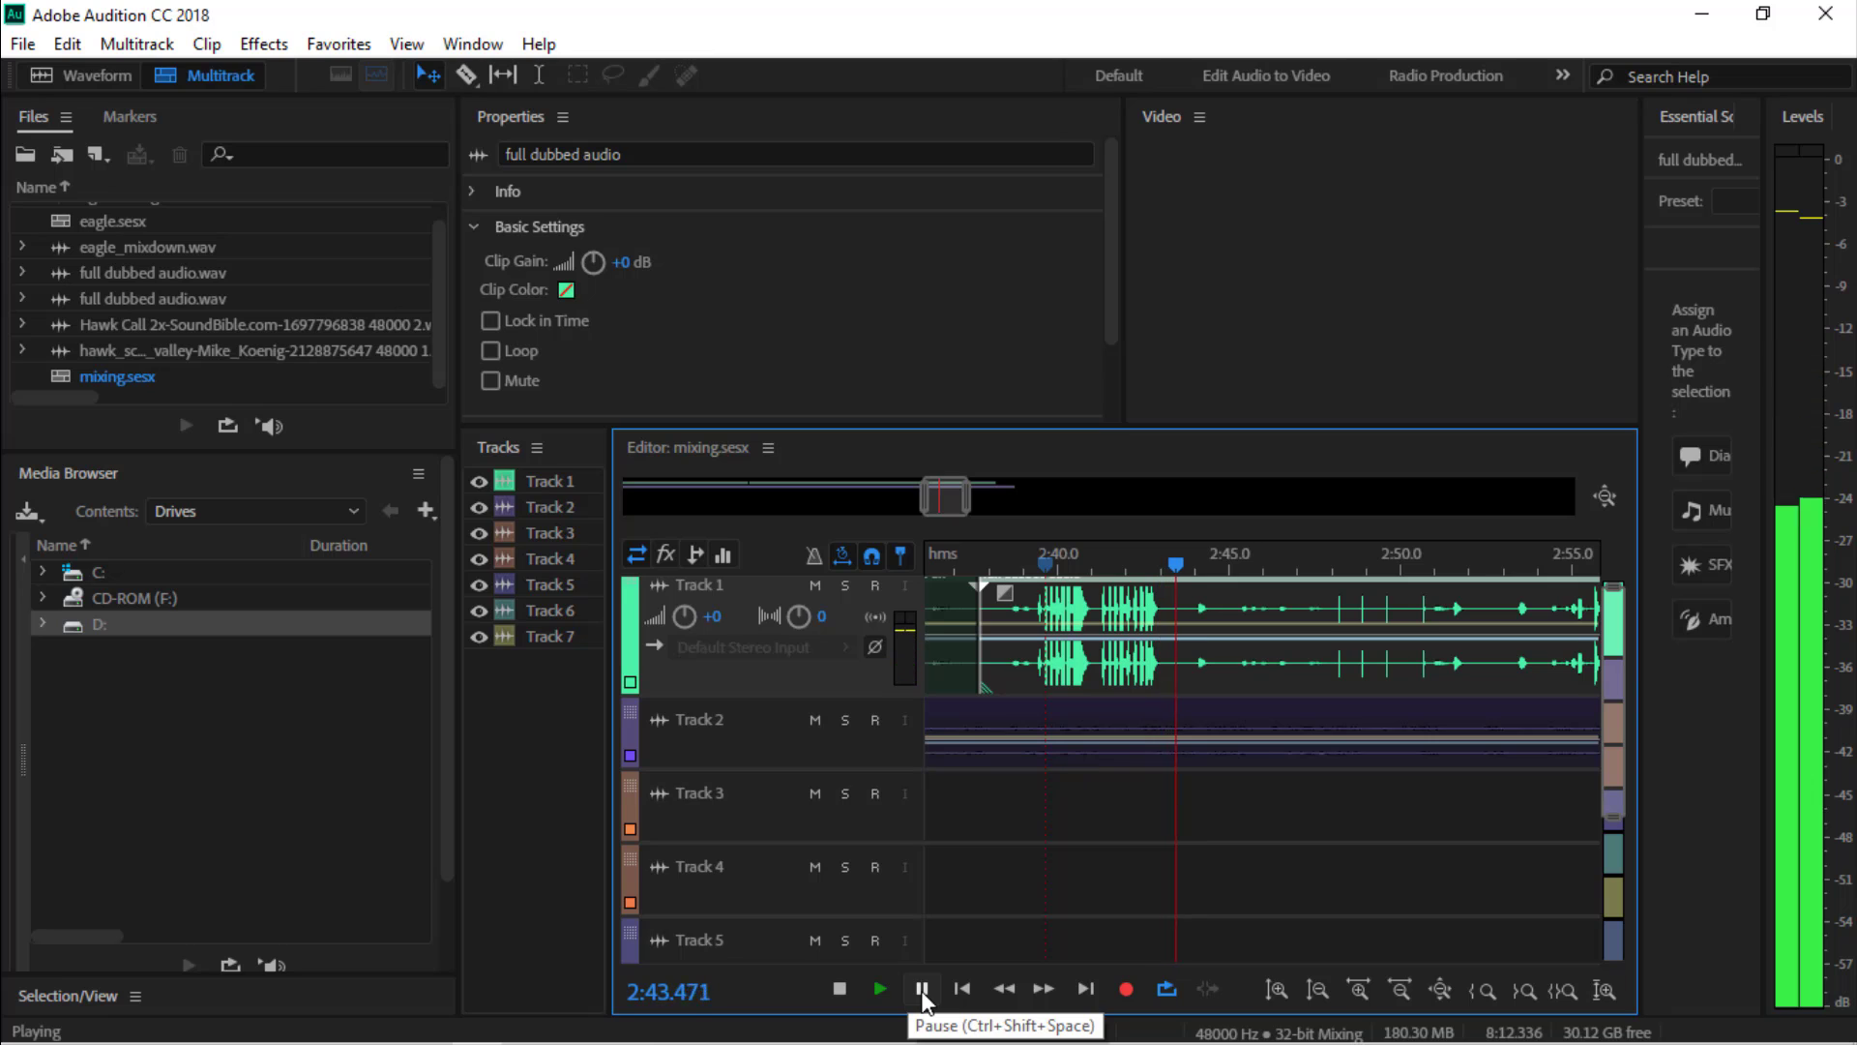
{"action": "left_click", "coordinate": [922, 988]}
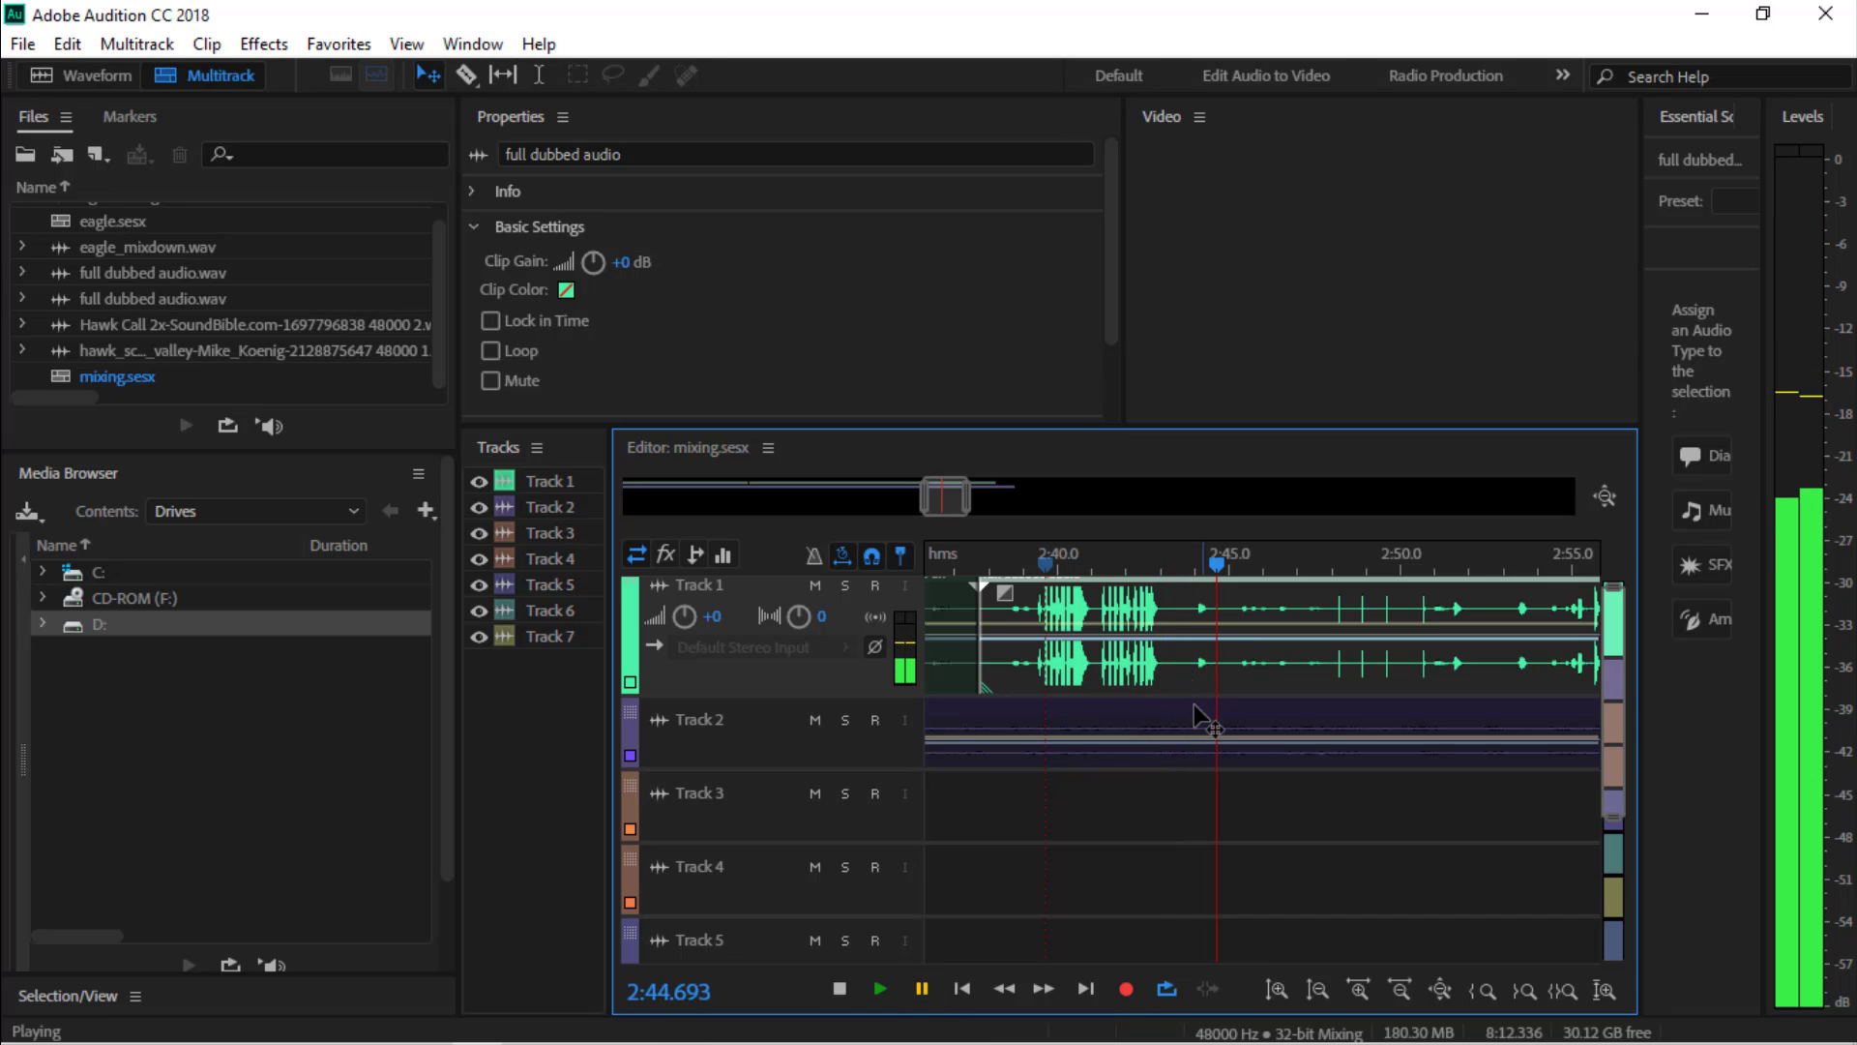
Place the playhead at 2:43.486 and split the last Track 1 clip there with the Razor tool
{"action": "left_click", "coordinate": [1202, 569]}
{"action": "left_click_drag", "start_coordinate": [1202, 569], "coordinate": [1177, 571]}
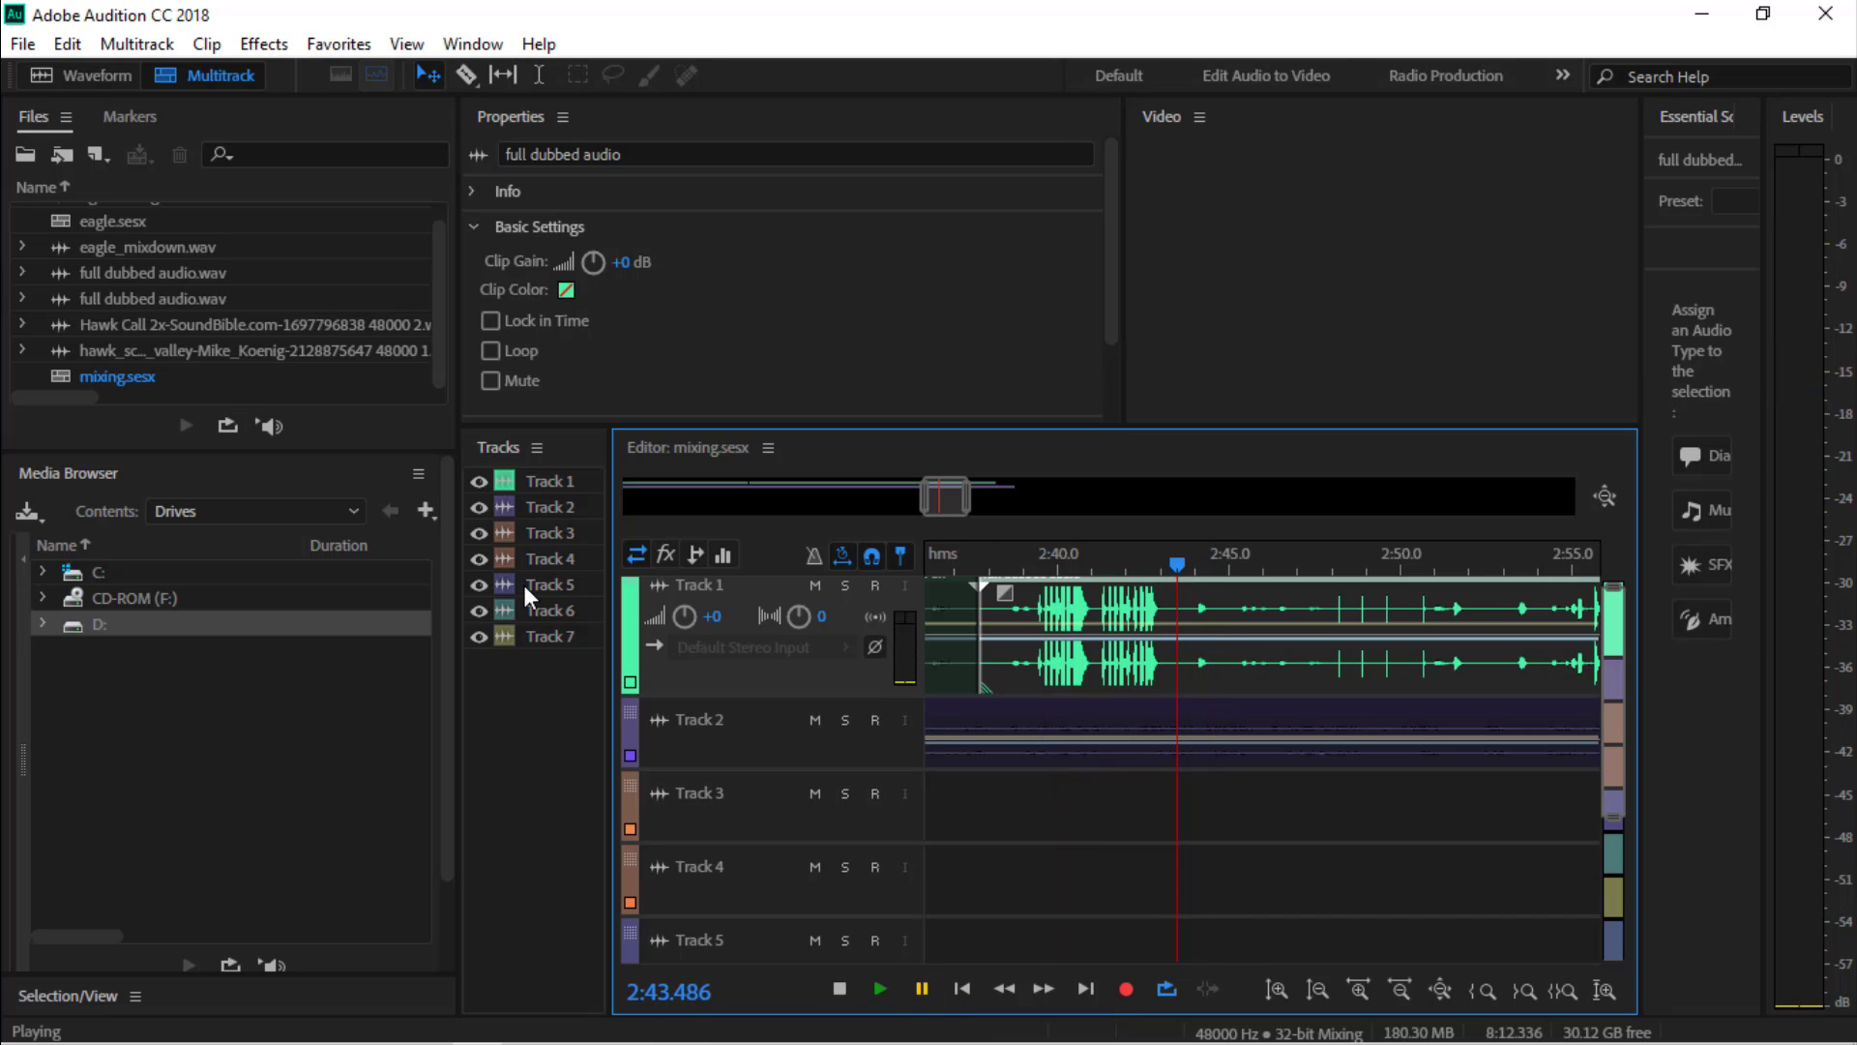
{"action": "left_click", "coordinate": [469, 73]}
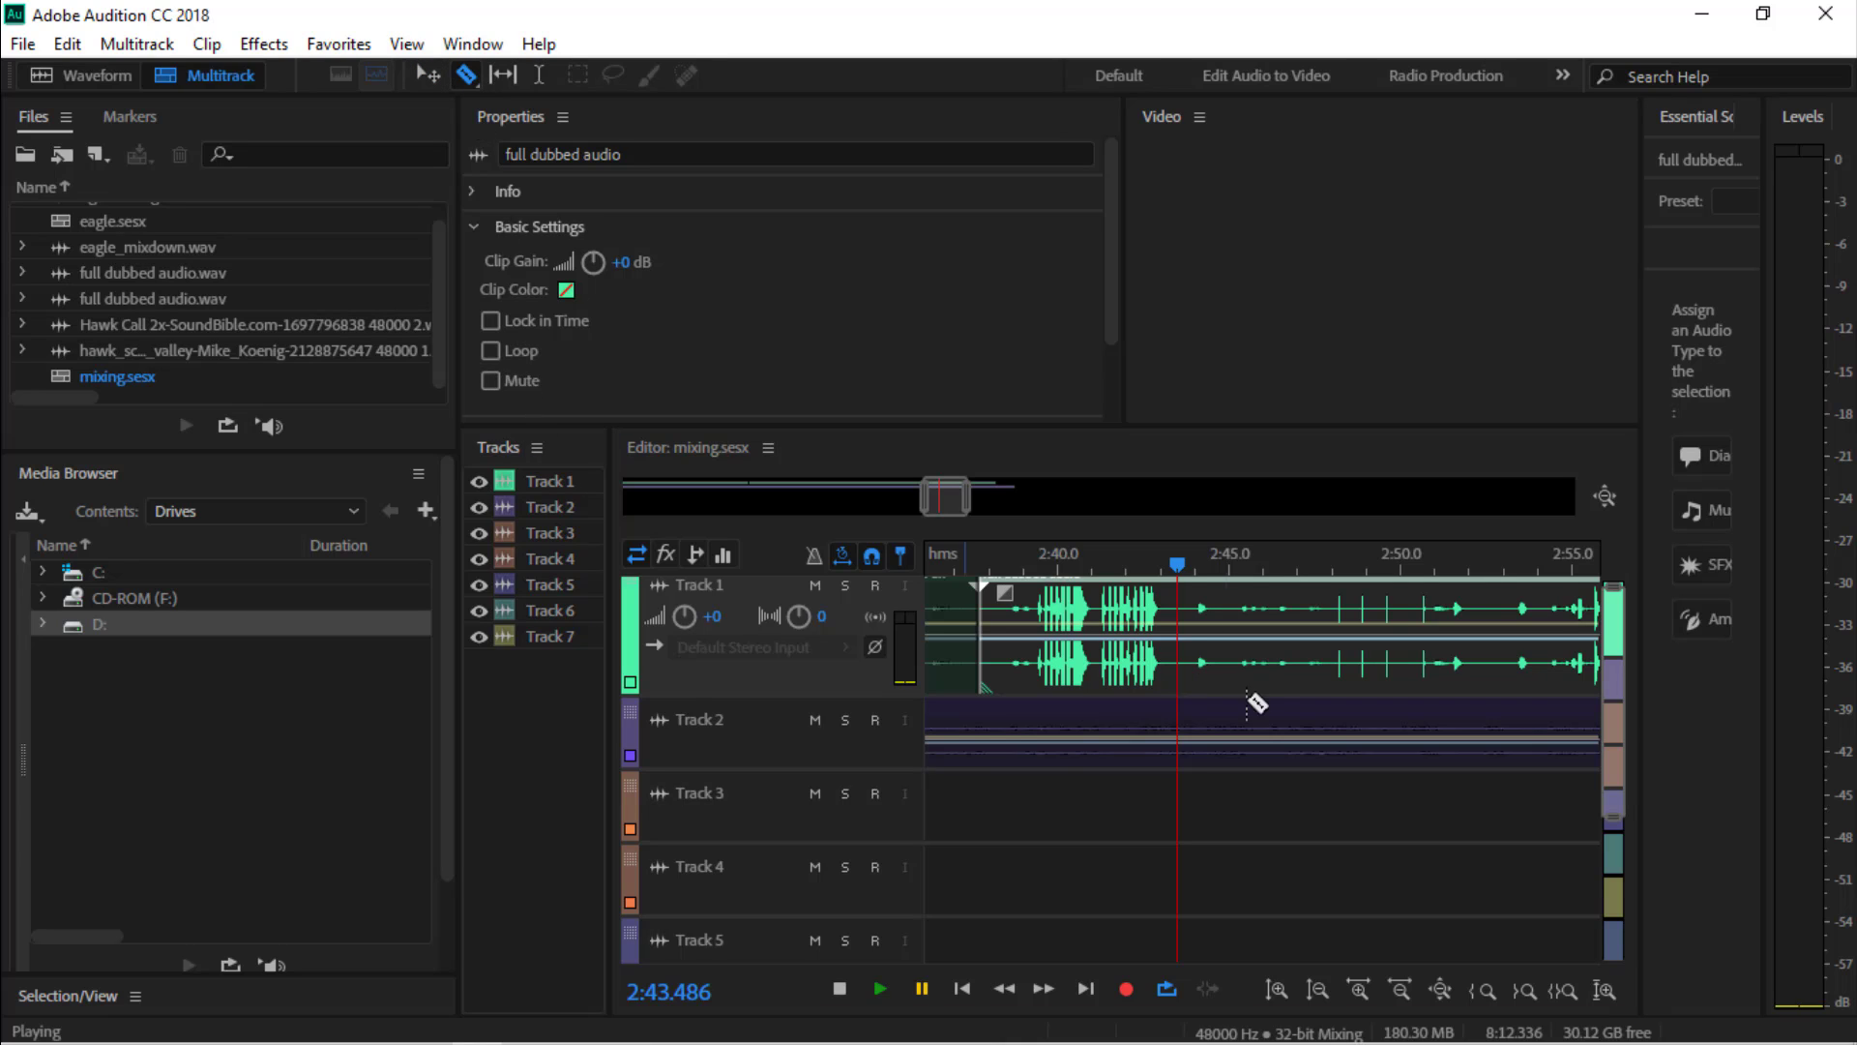
{"action": "left_click", "coordinate": [1181, 609]}
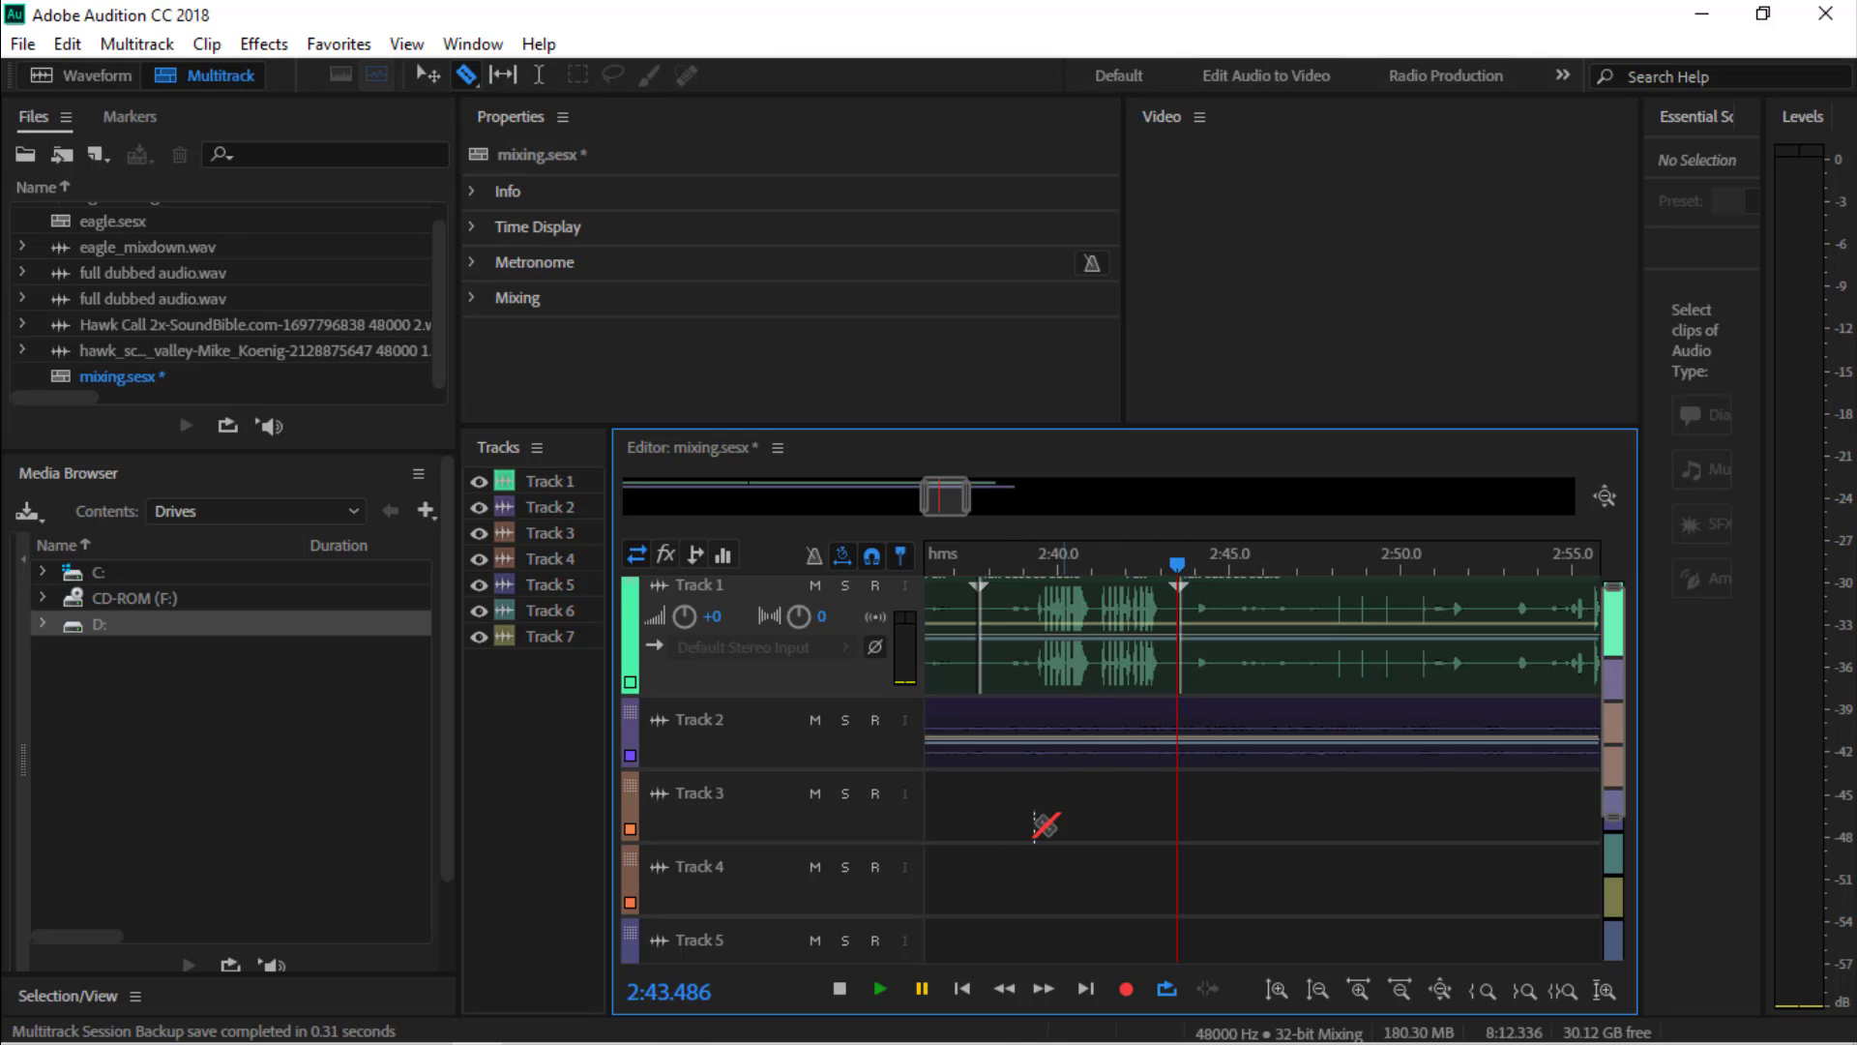
Listen to Track 1 from 2:45.321, pause at about 2:51, and move the playhead back to 2:48.028
{"action": "mouse_move", "coordinate": [971, 512]}
{"action": "left_mouse_down"}
{"action": "mouse_move", "coordinate": [1032, 504]}
{"action": "mouse_move", "coordinate": [1015, 566]}
{"action": "mouse_move", "coordinate": [1033, 571]}
{"action": "left_mouse_up"}
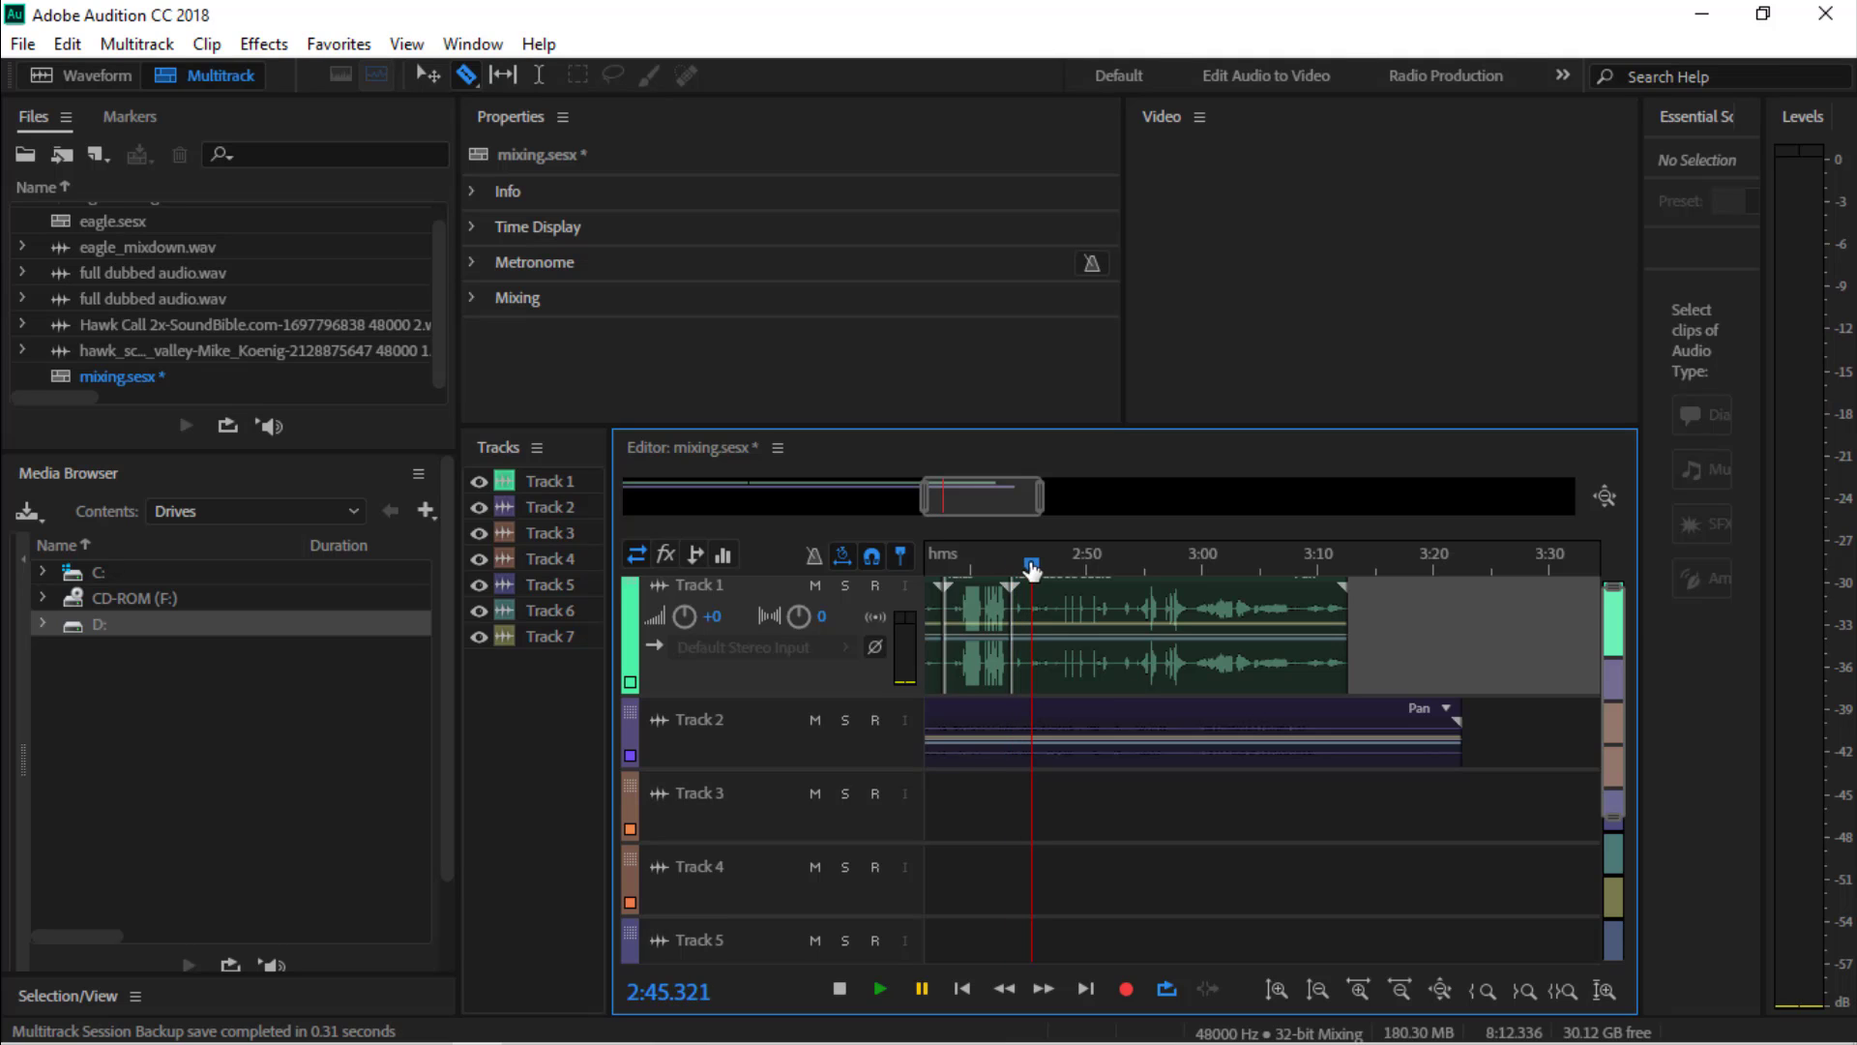
{"action": "left_click", "coordinate": [878, 984]}
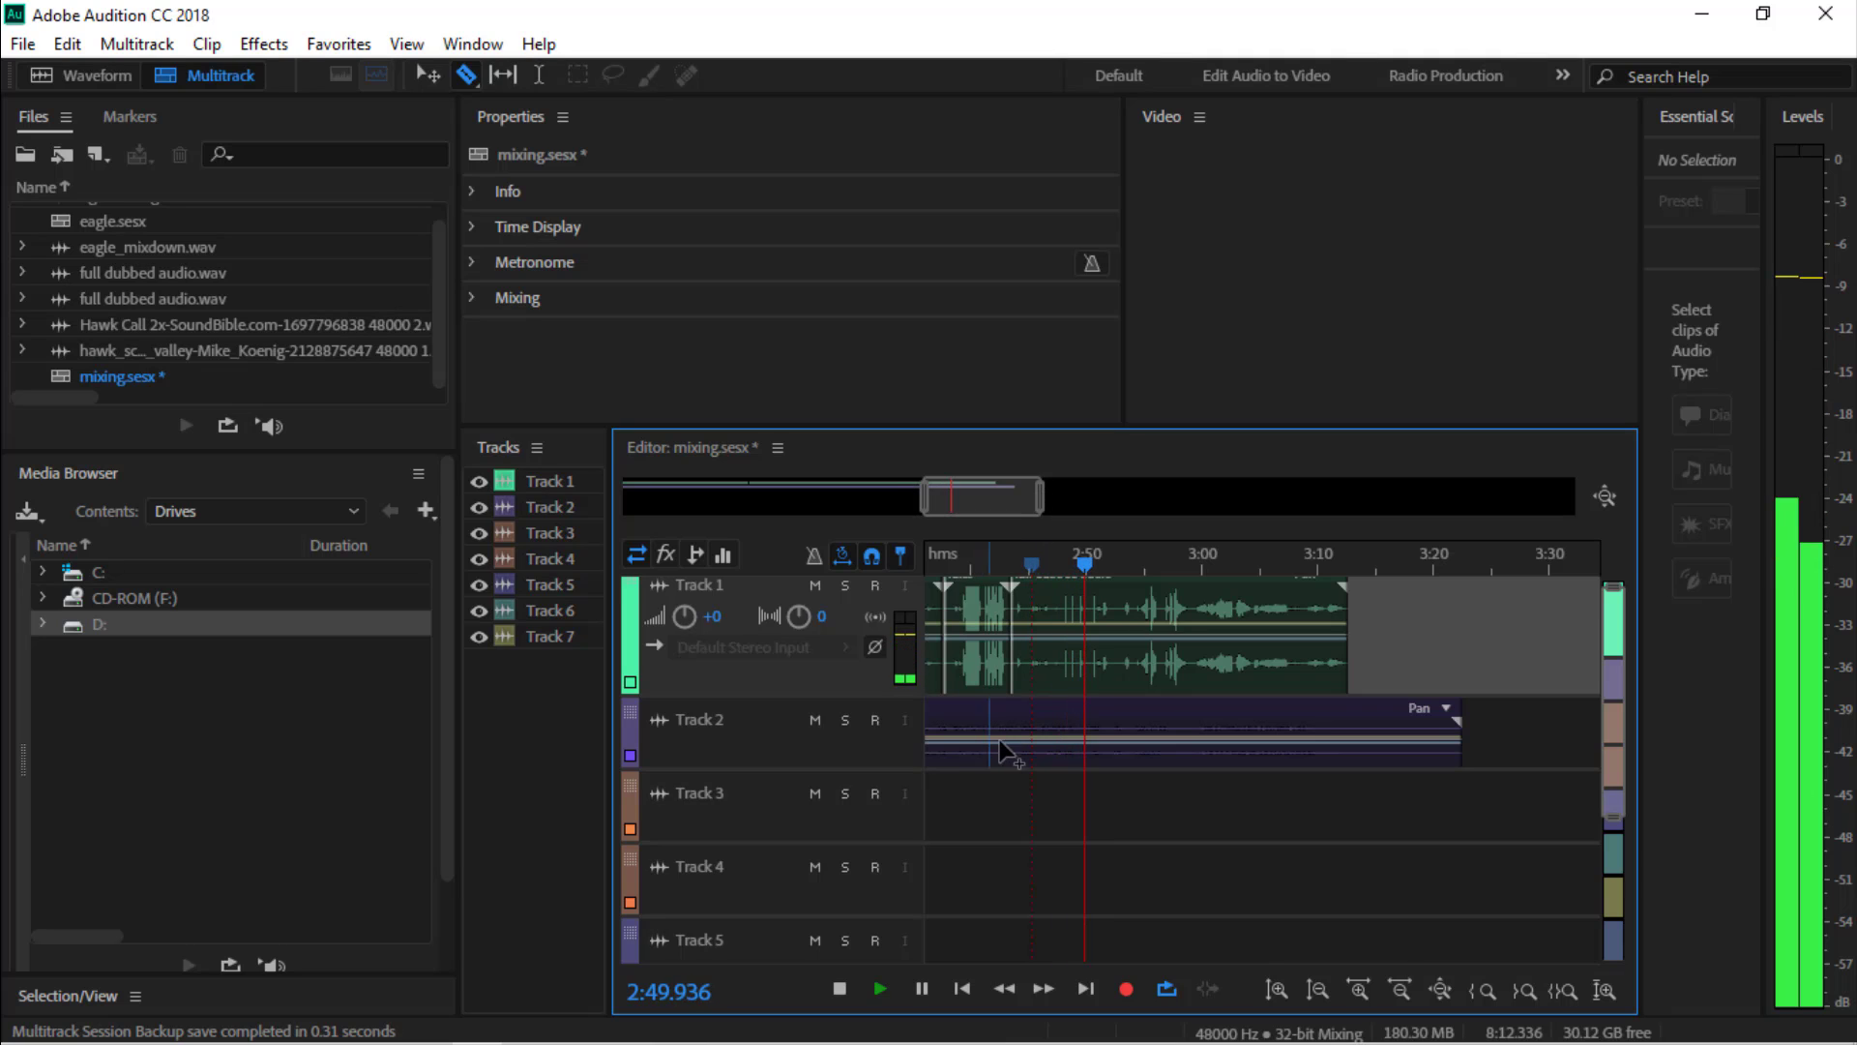
{"action": "left_click", "coordinate": [922, 988]}
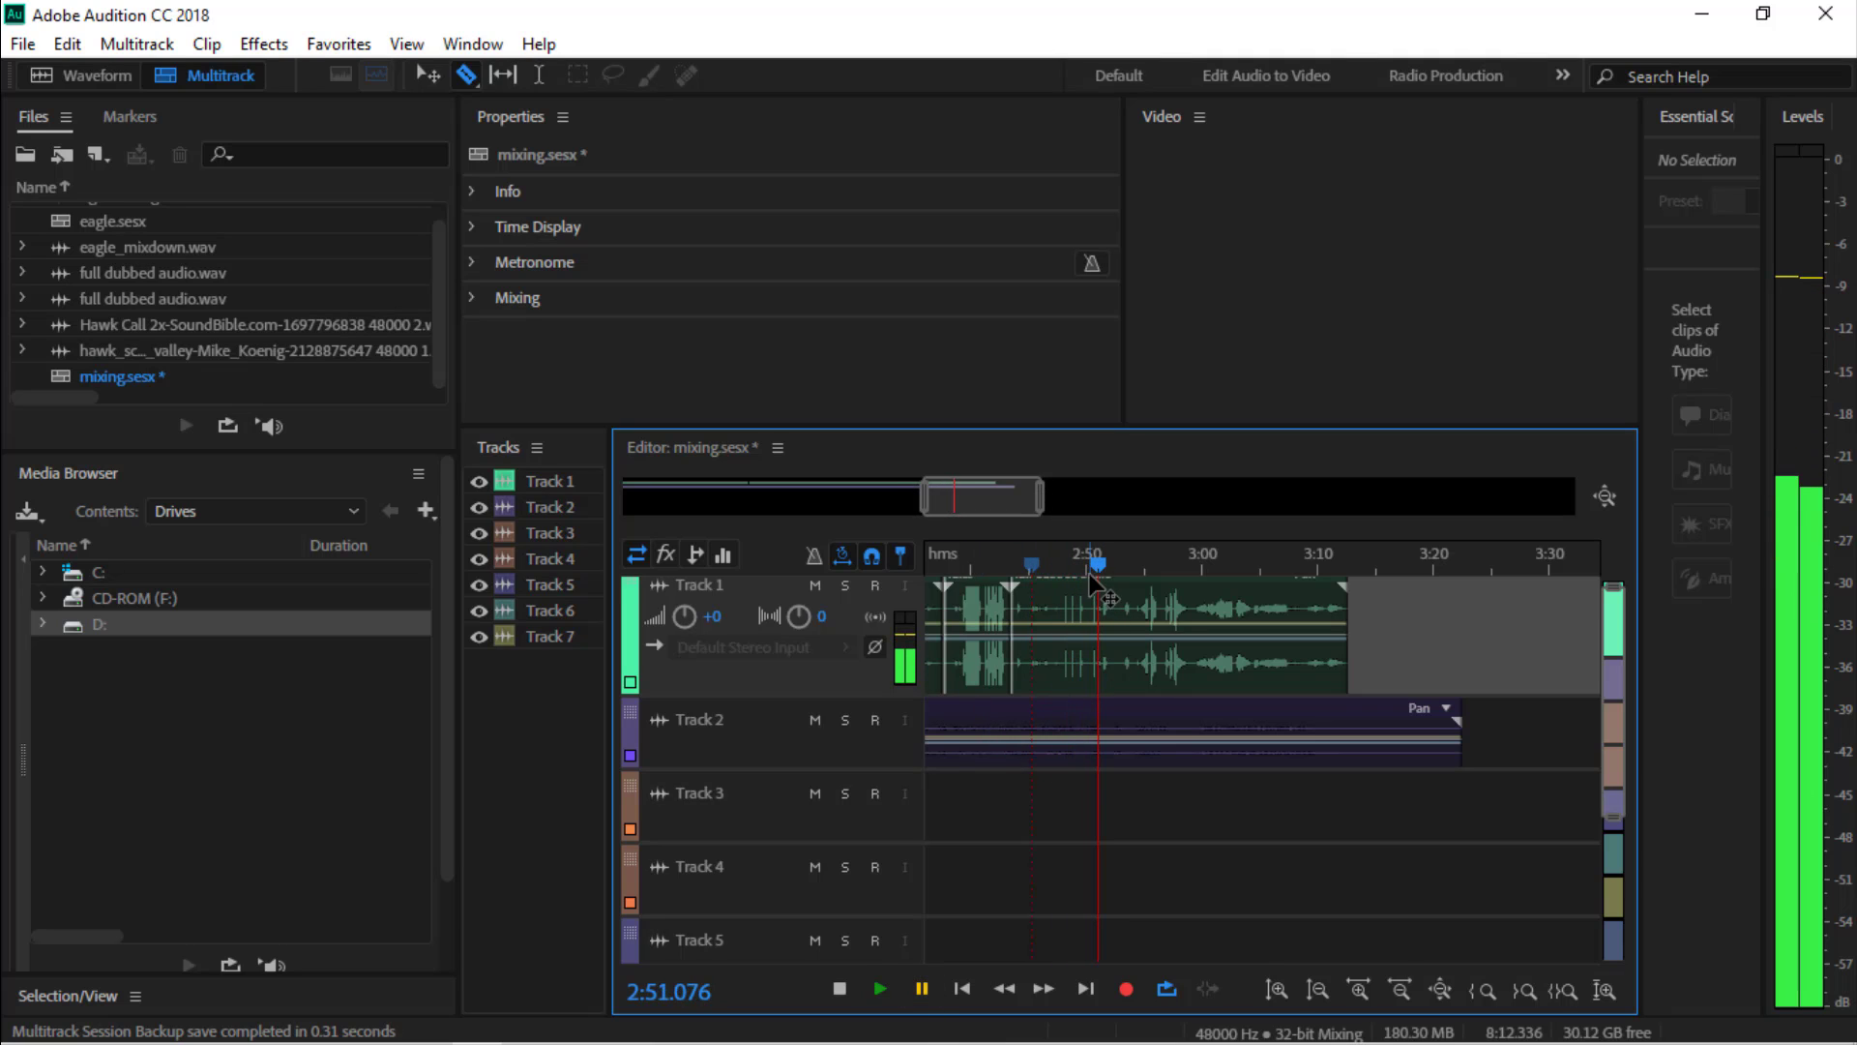
{"action": "left_click_drag", "start_coordinate": [1095, 563], "coordinate": [1060, 547]}
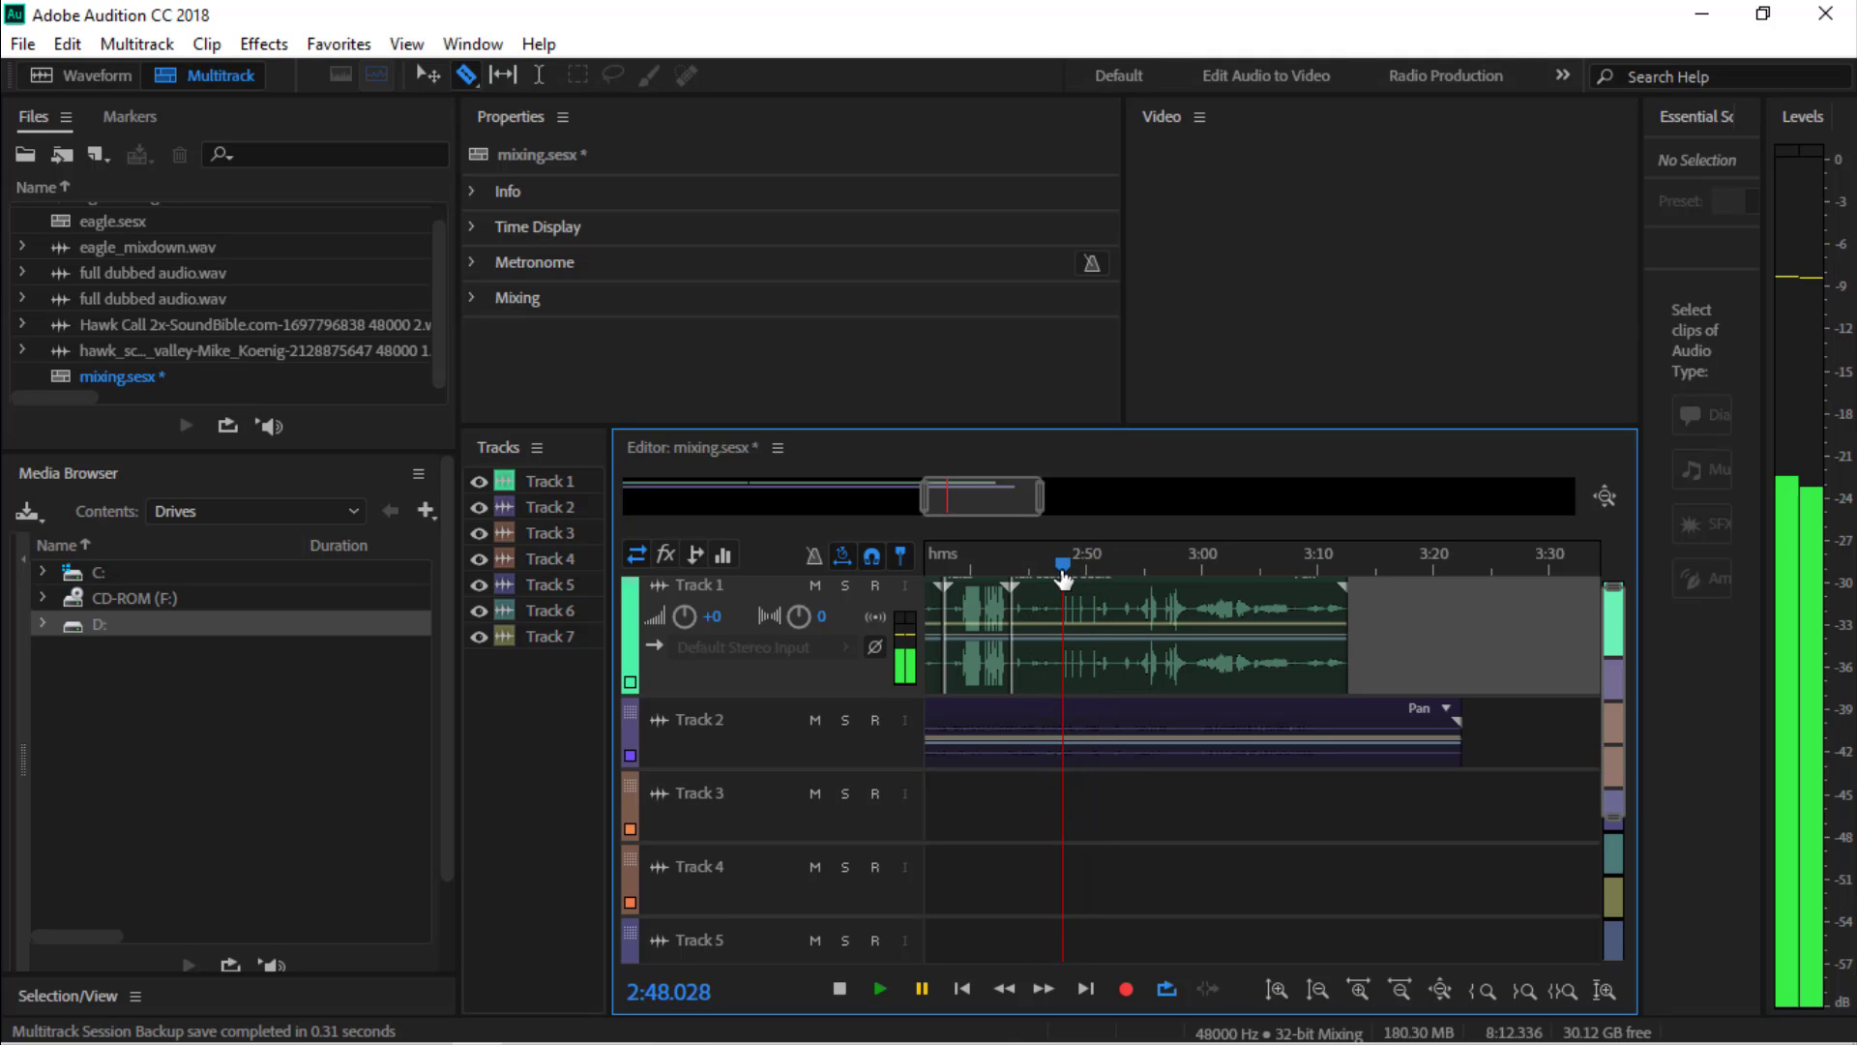
Replay from 2:47.374, pause at 2:48.055, and split the last Track 1 clip at that point
{"action": "mouse_move", "coordinate": [932, 499]}
{"action": "left_mouse_down"}
{"action": "mouse_move", "coordinate": [985, 527]}
{"action": "mouse_move", "coordinate": [987, 499]}
{"action": "mouse_move", "coordinate": [951, 500]}
{"action": "left_mouse_up"}
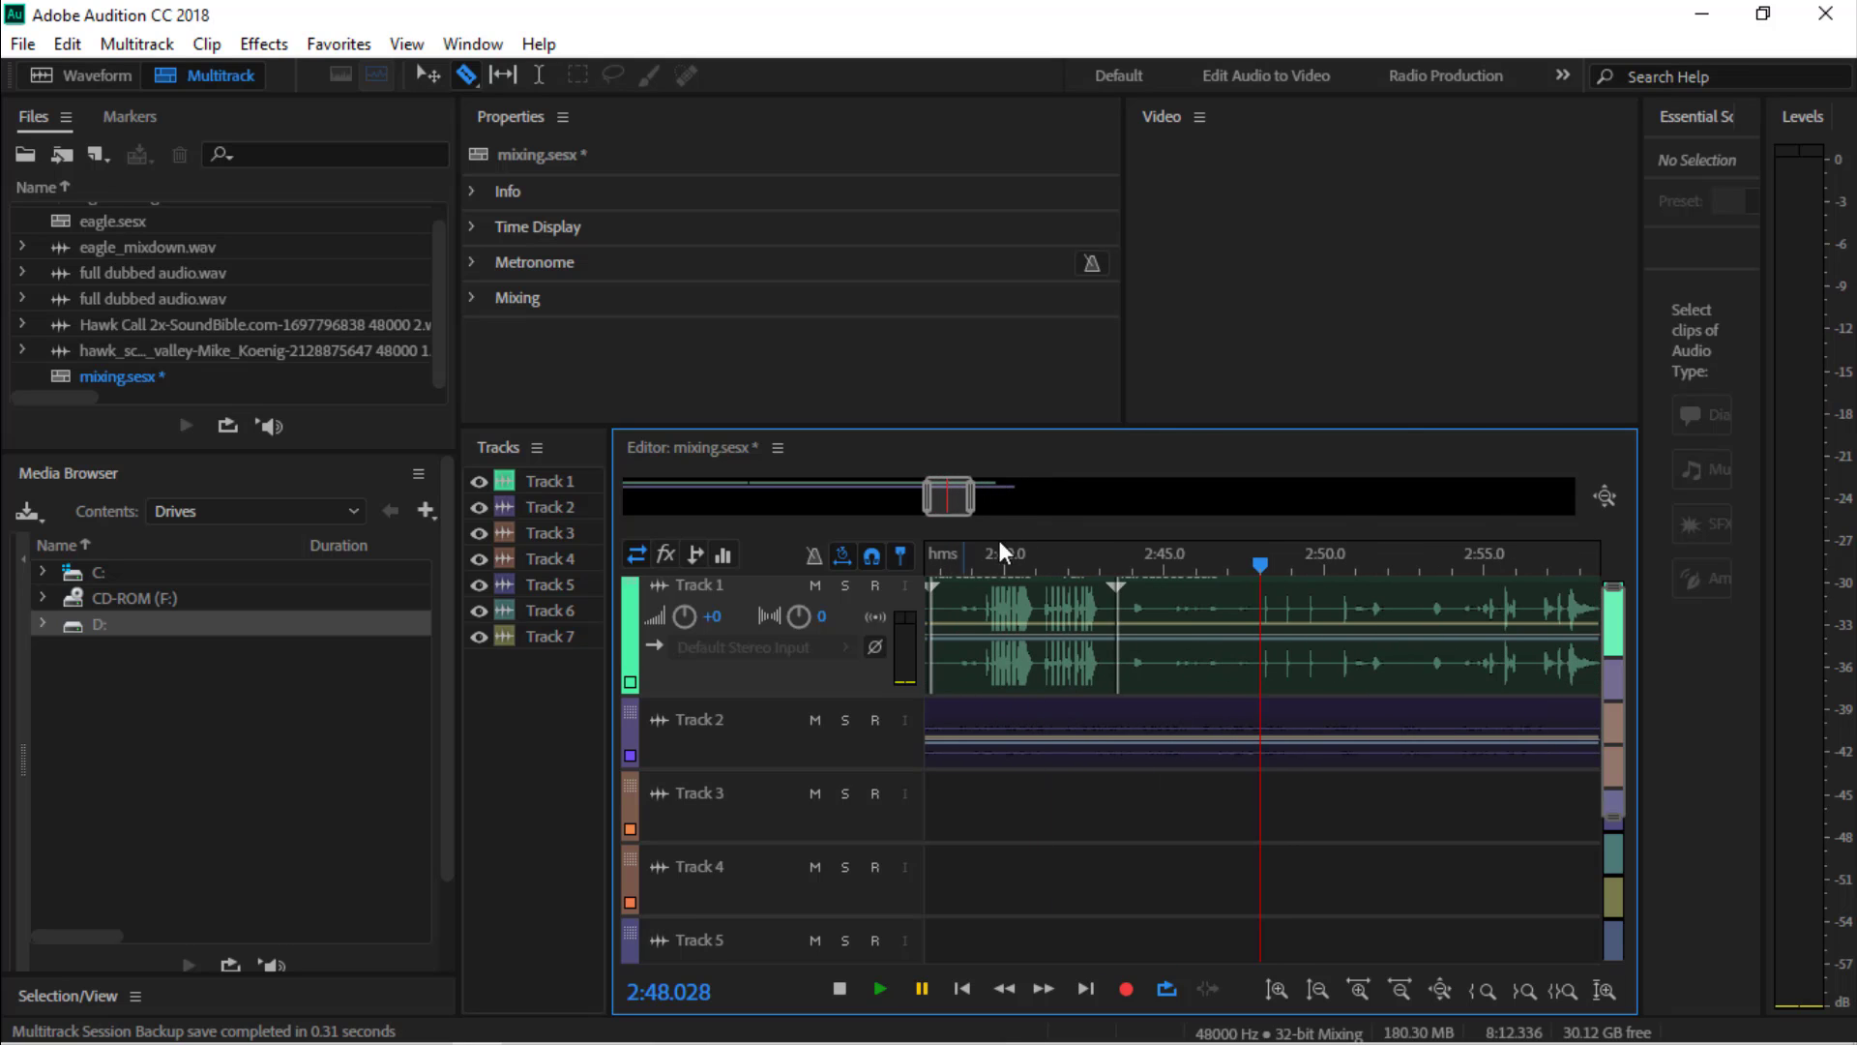
{"action": "left_click_drag", "start_coordinate": [1264, 573], "coordinate": [1241, 570]}
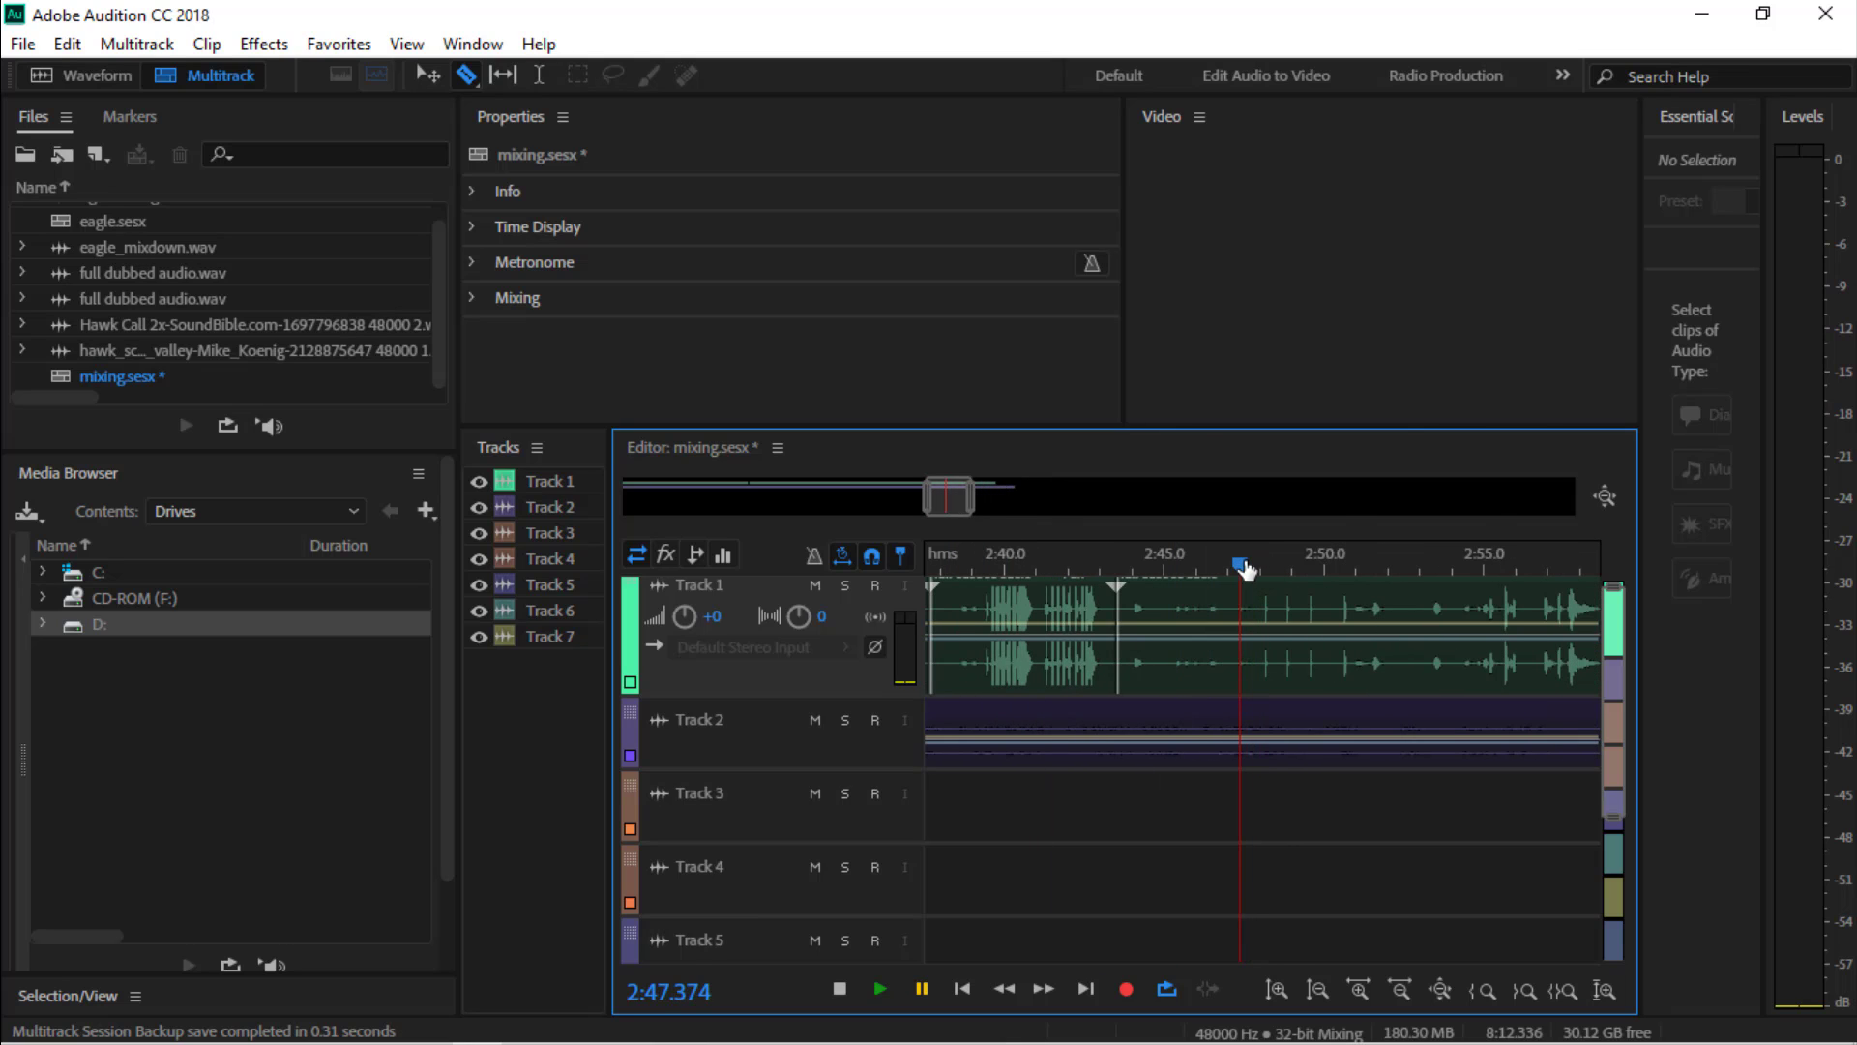
{"action": "left_click", "coordinate": [880, 988]}
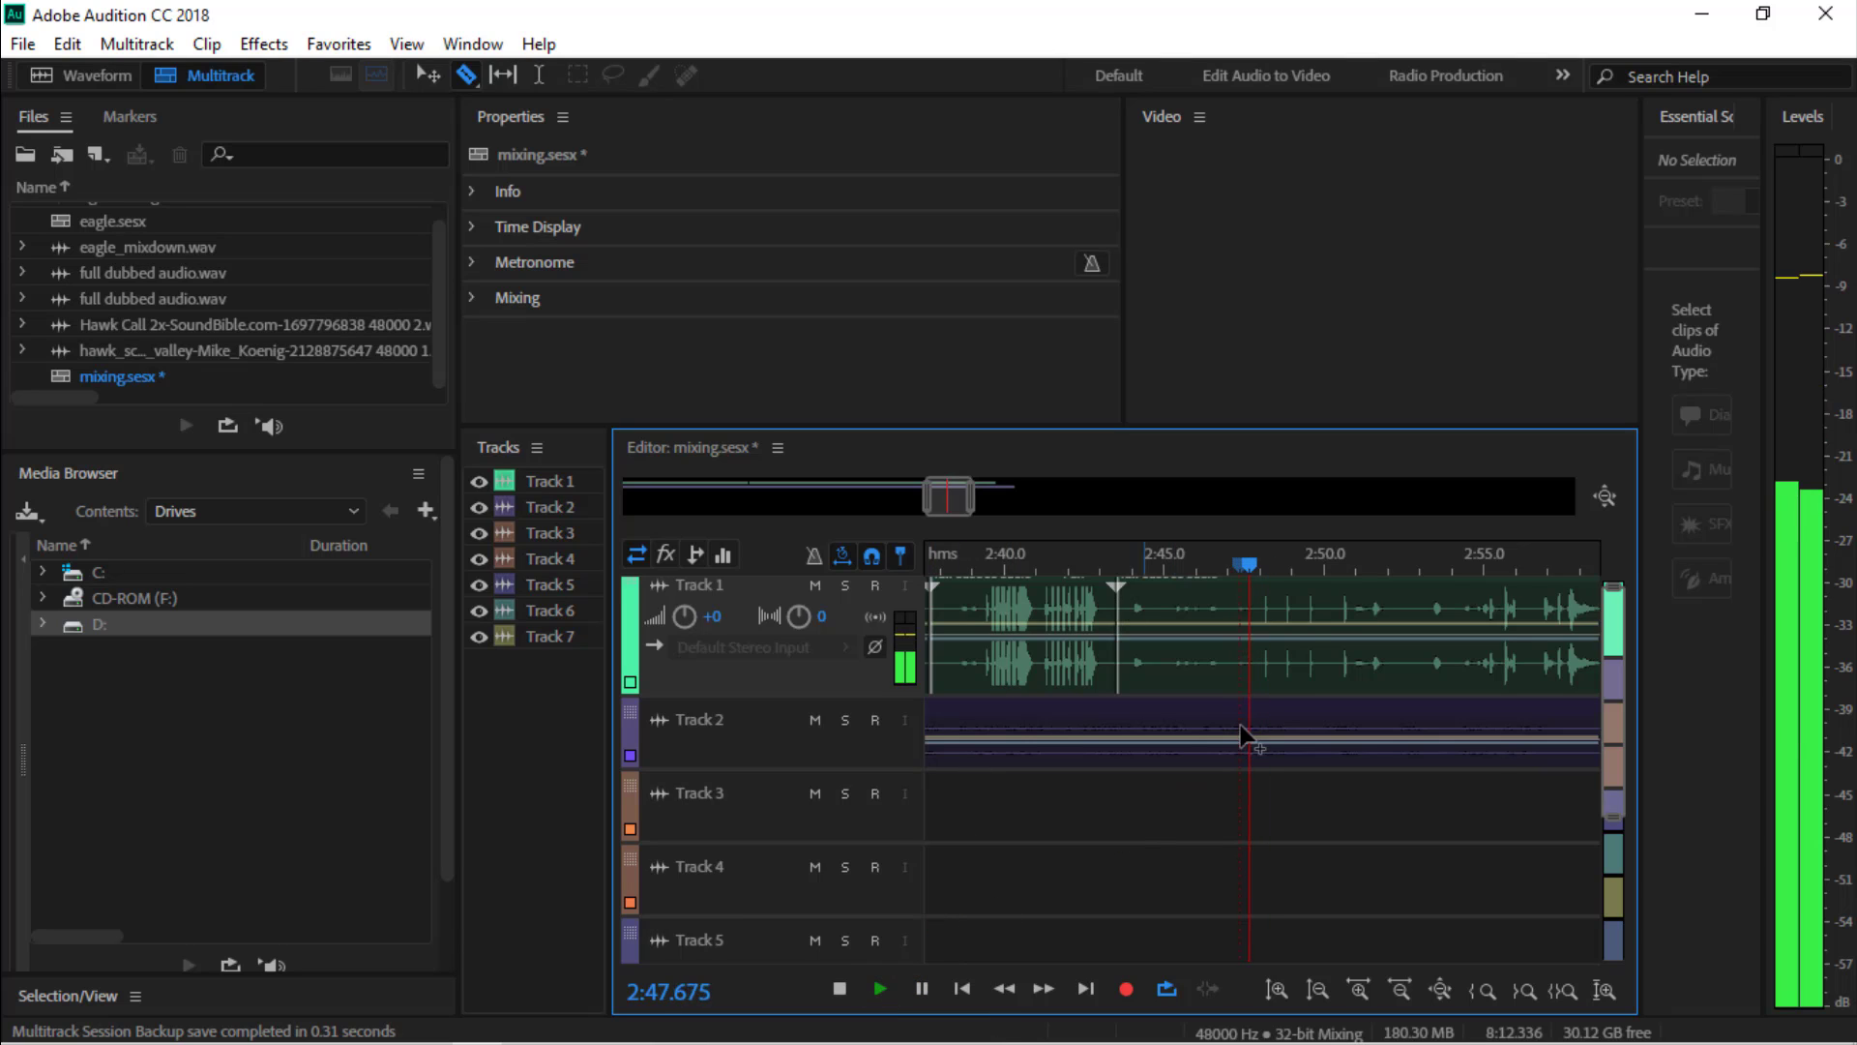
{"action": "left_click", "coordinate": [920, 987]}
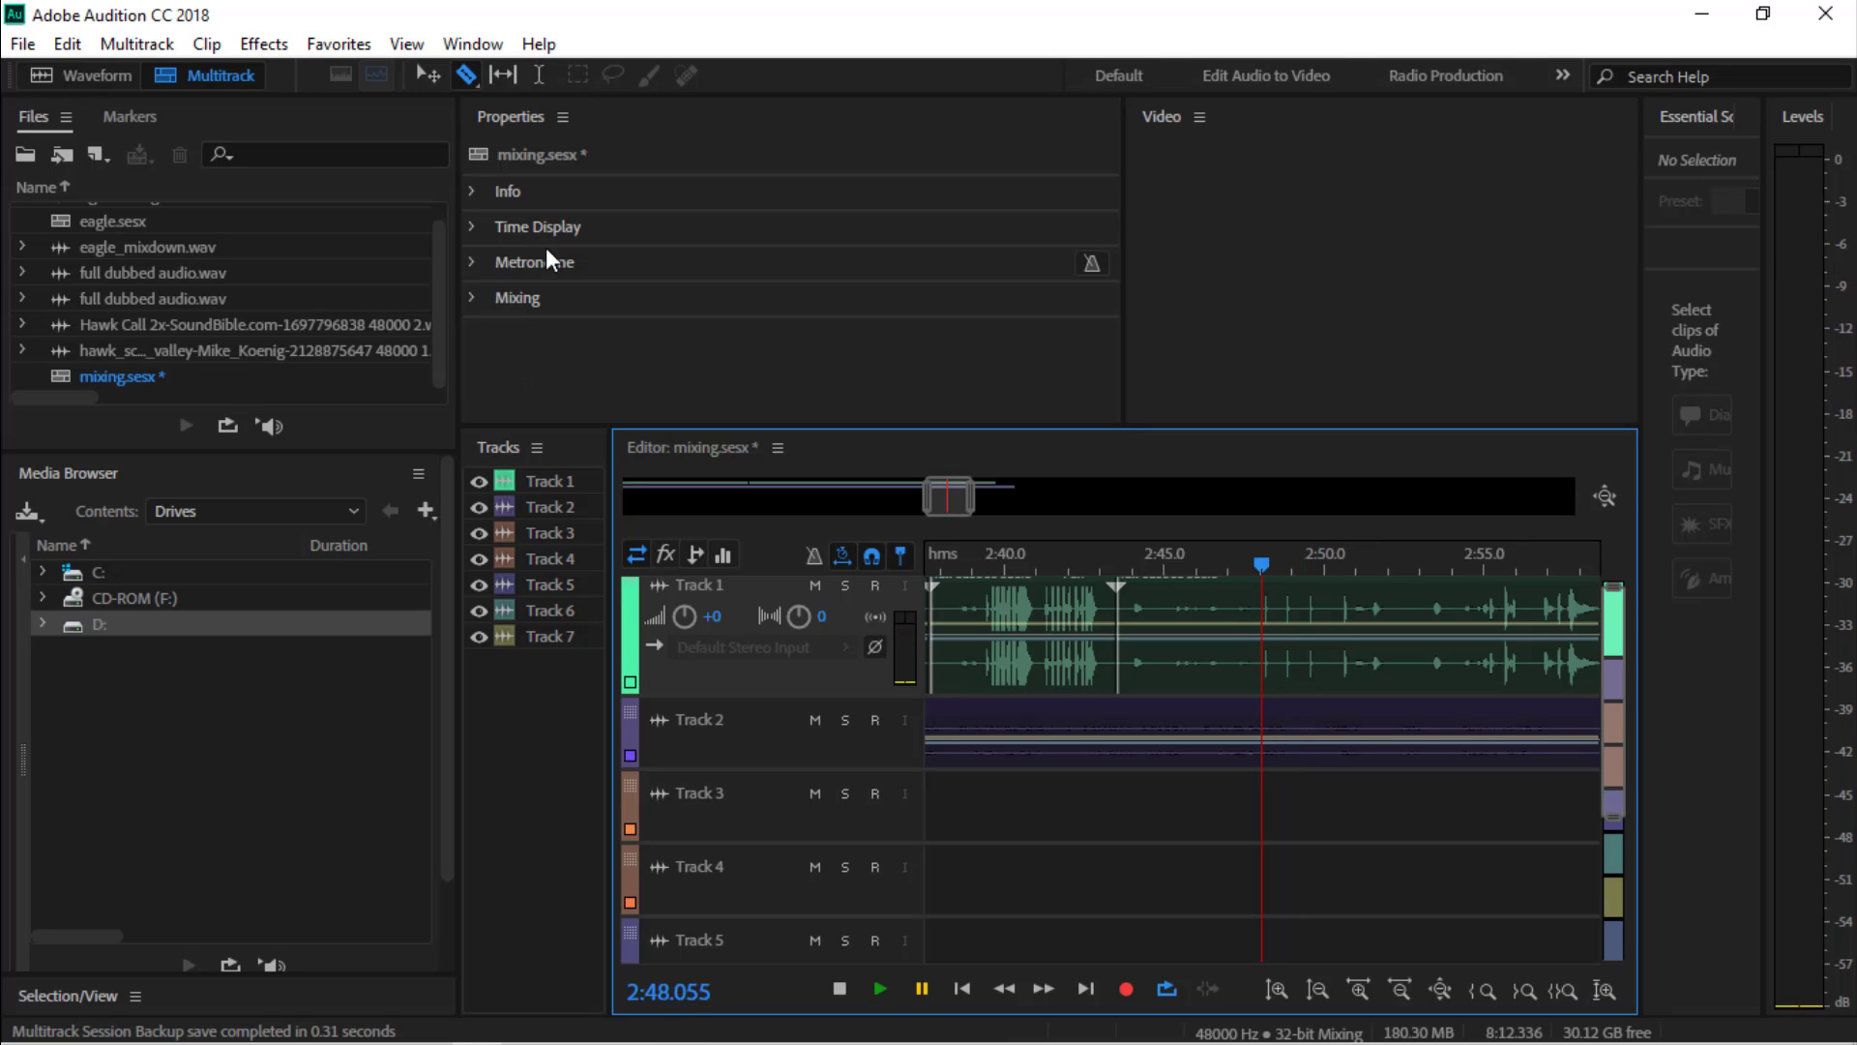
{"action": "left_click", "coordinate": [1275, 615]}
Play on to find the end of the next passage and split the last Track 1 clip at 2:50.820
{"action": "left_click", "coordinate": [880, 990]}
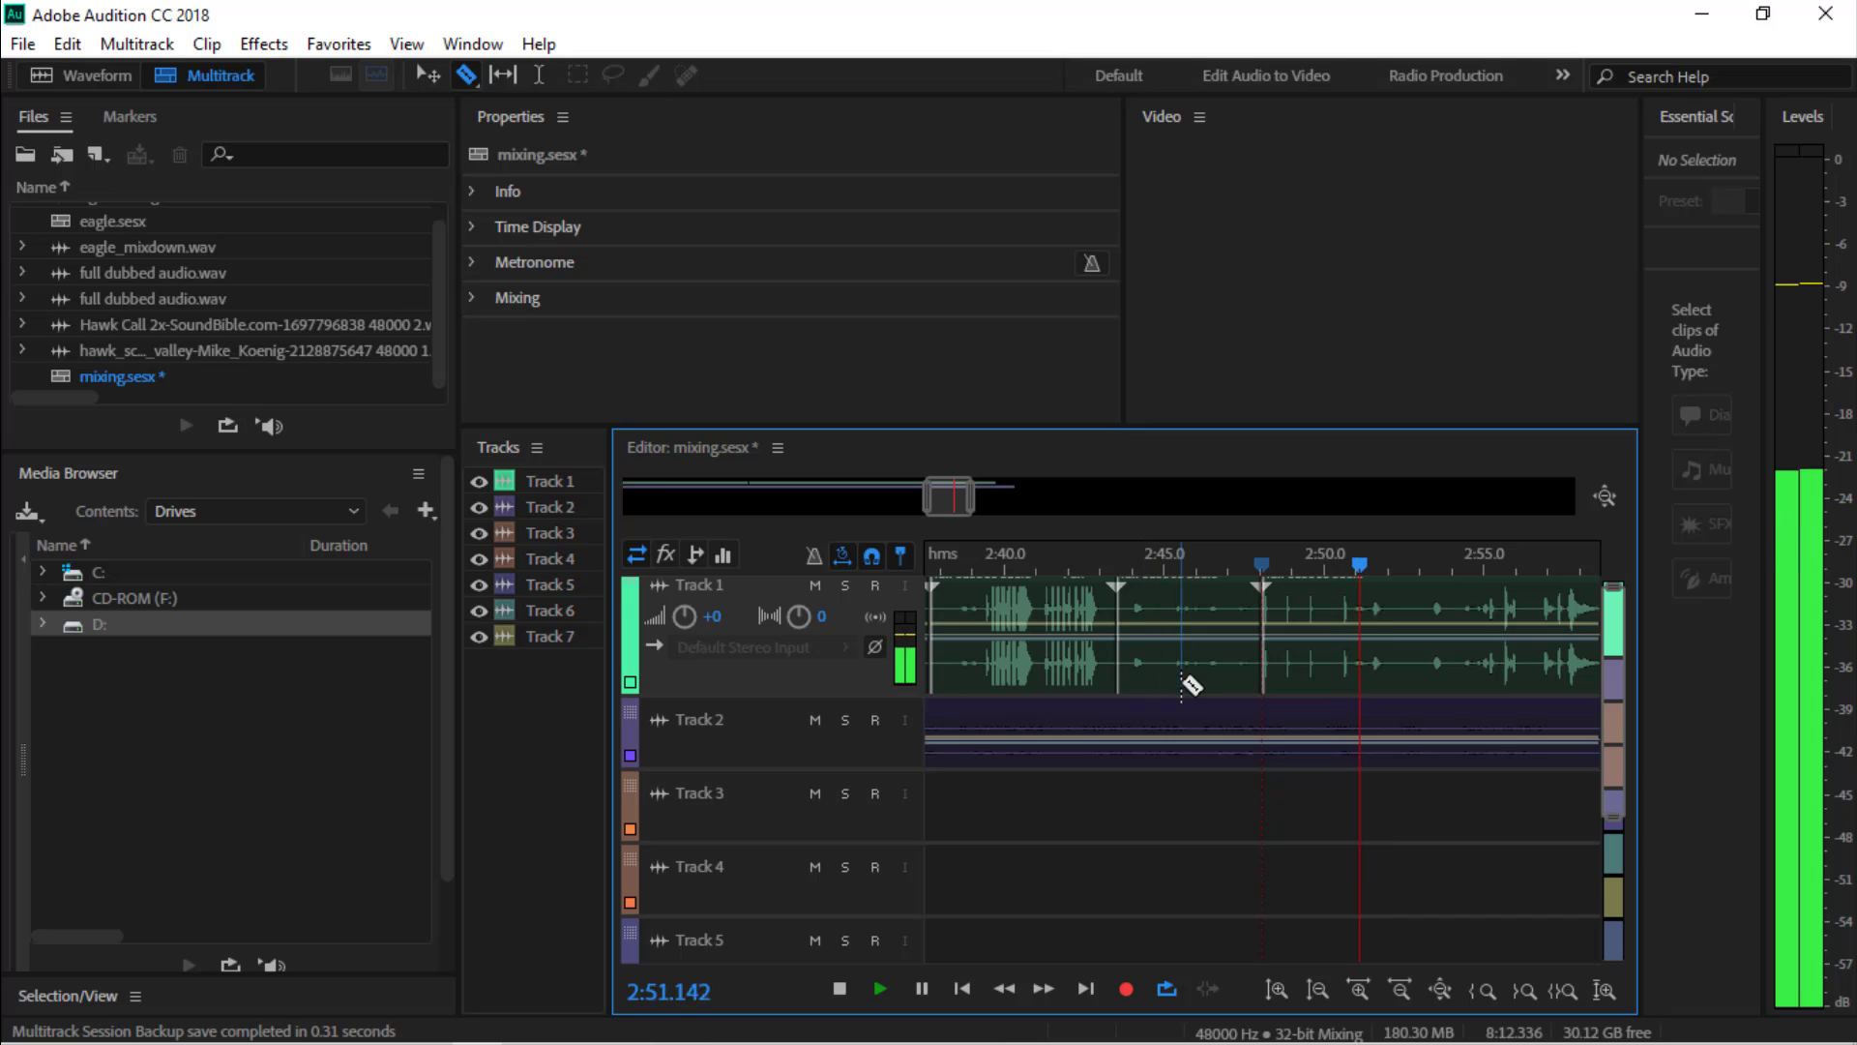
{"action": "left_click", "coordinate": [922, 989]}
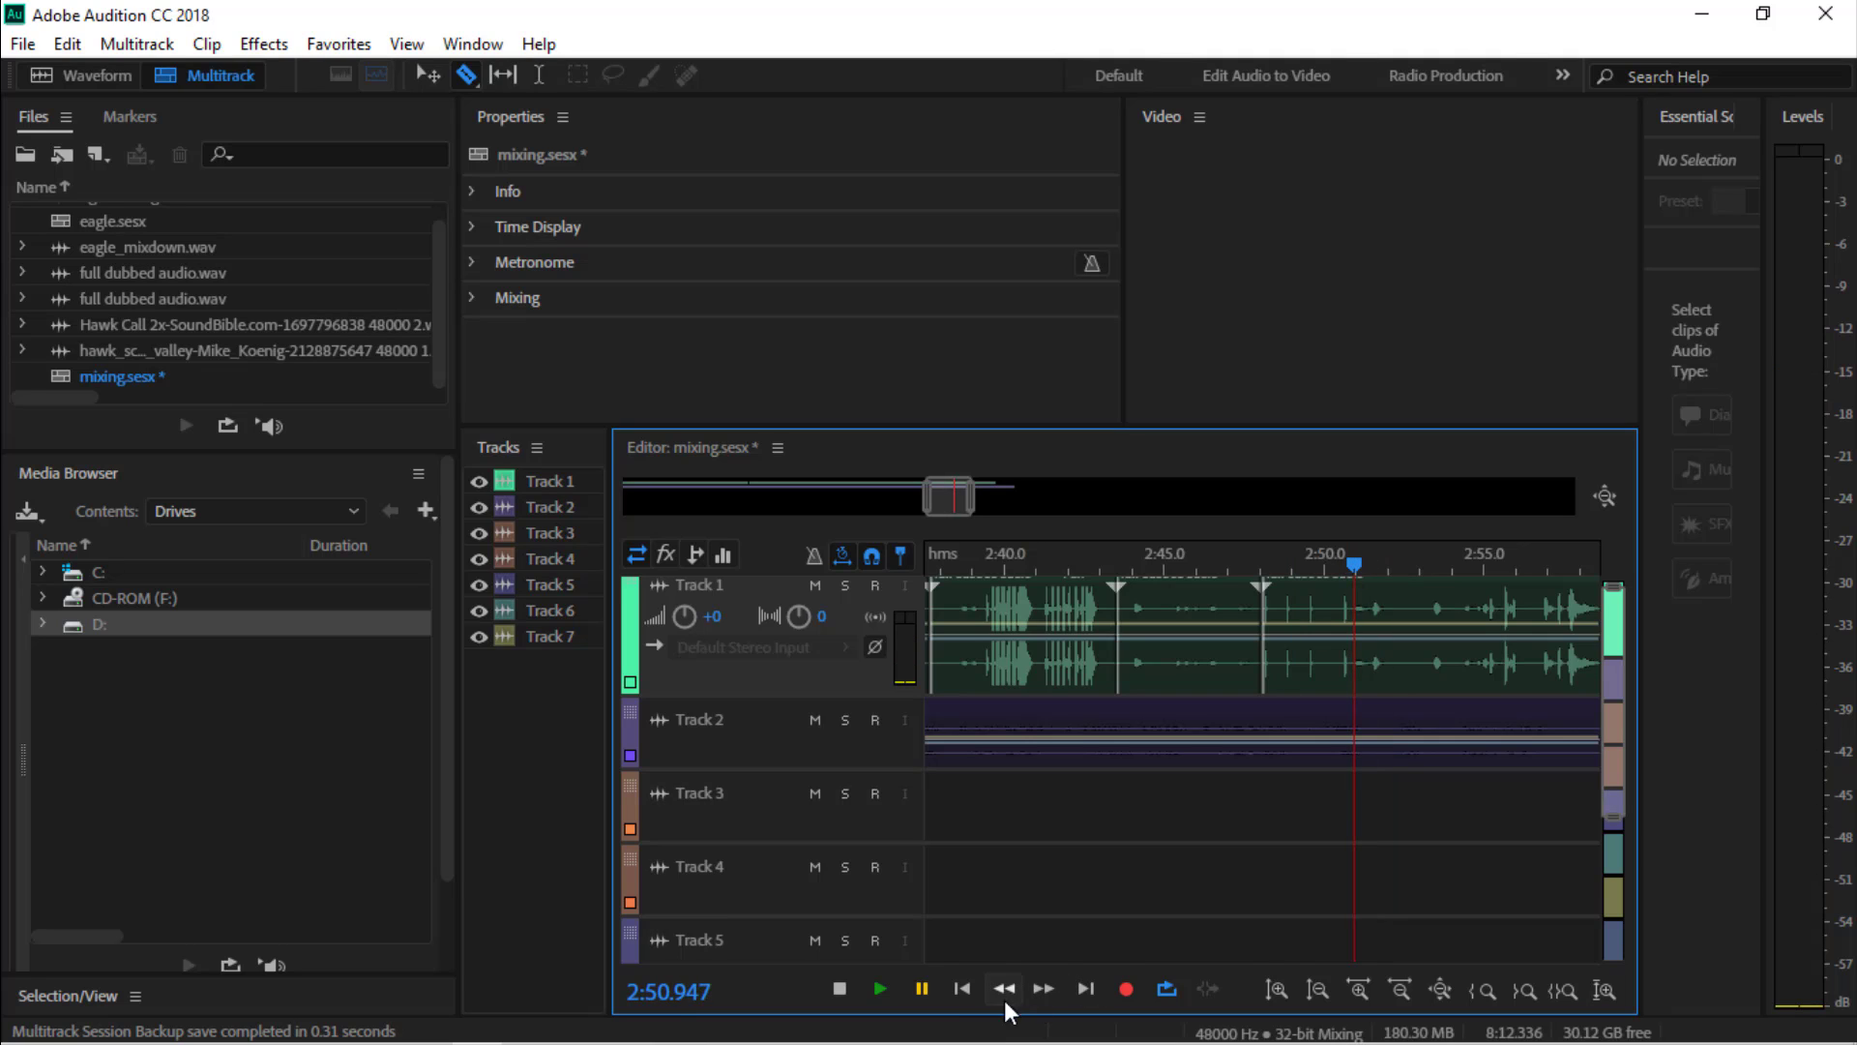
{"action": "left_click", "coordinate": [881, 989]}
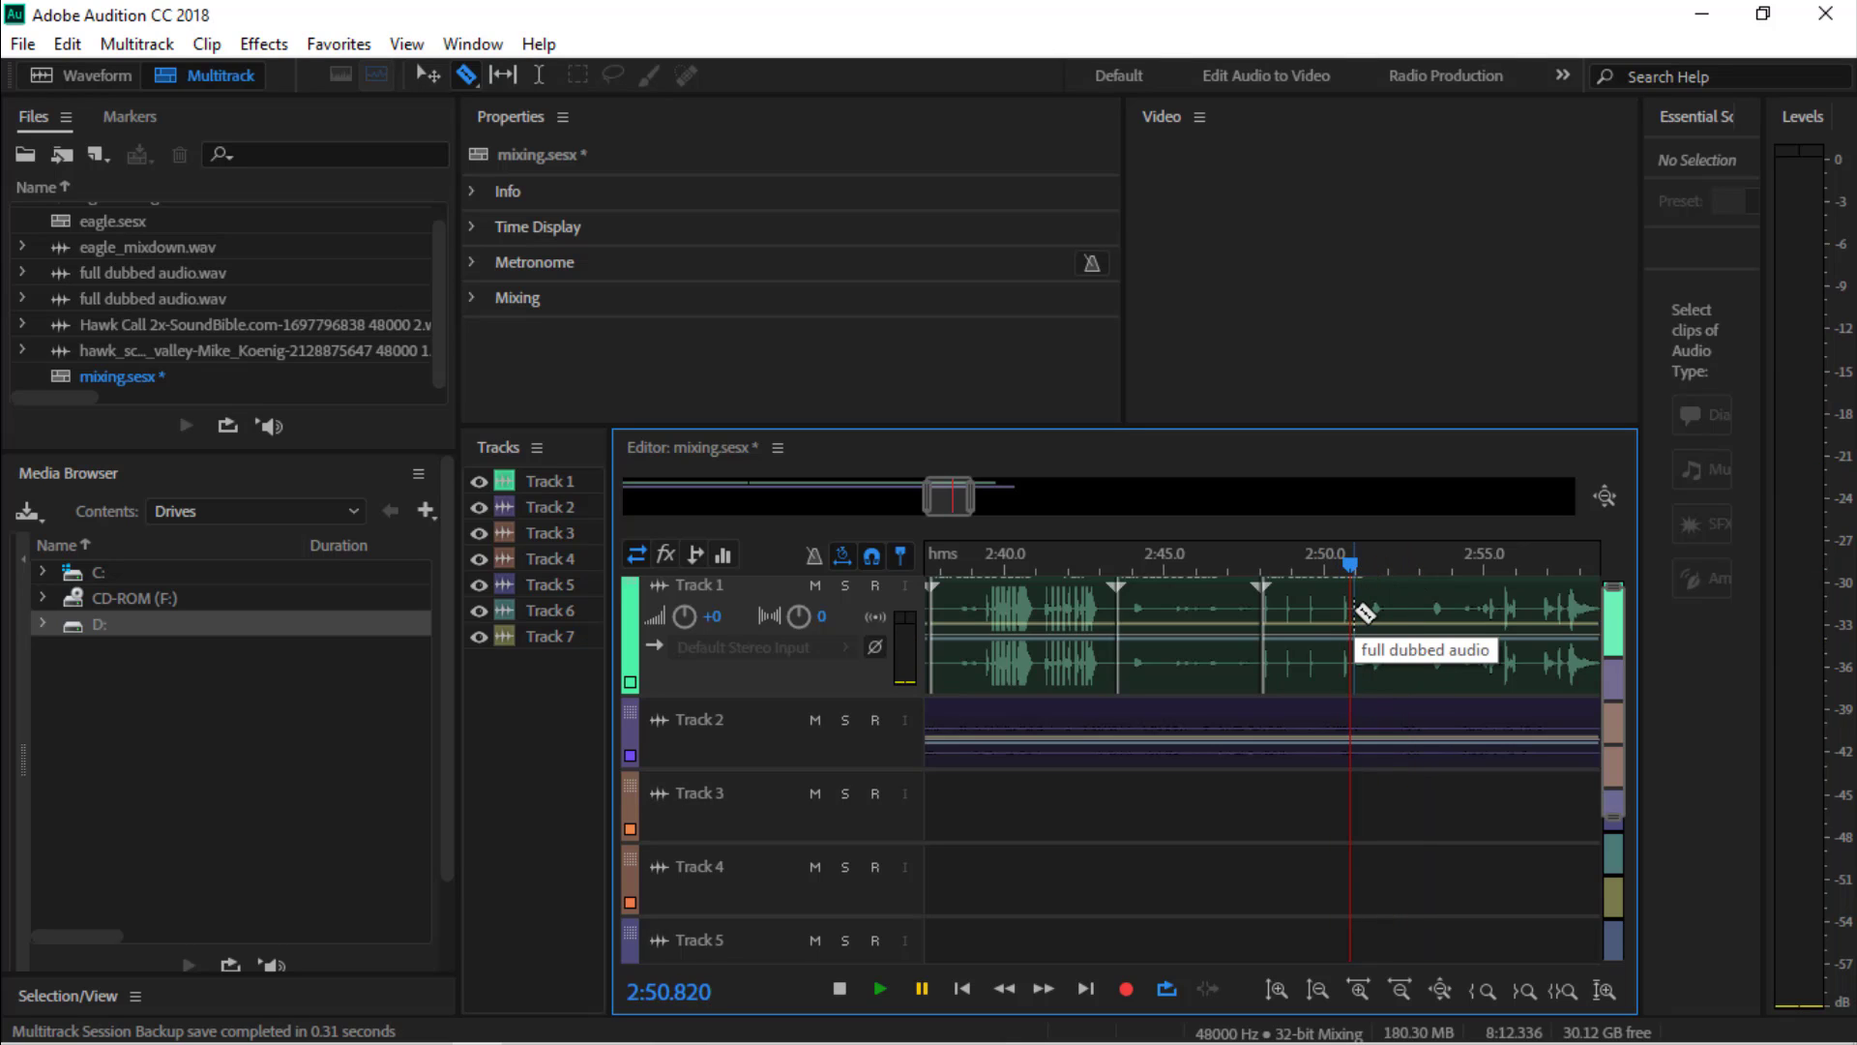
{"action": "left_click", "coordinate": [1354, 611]}
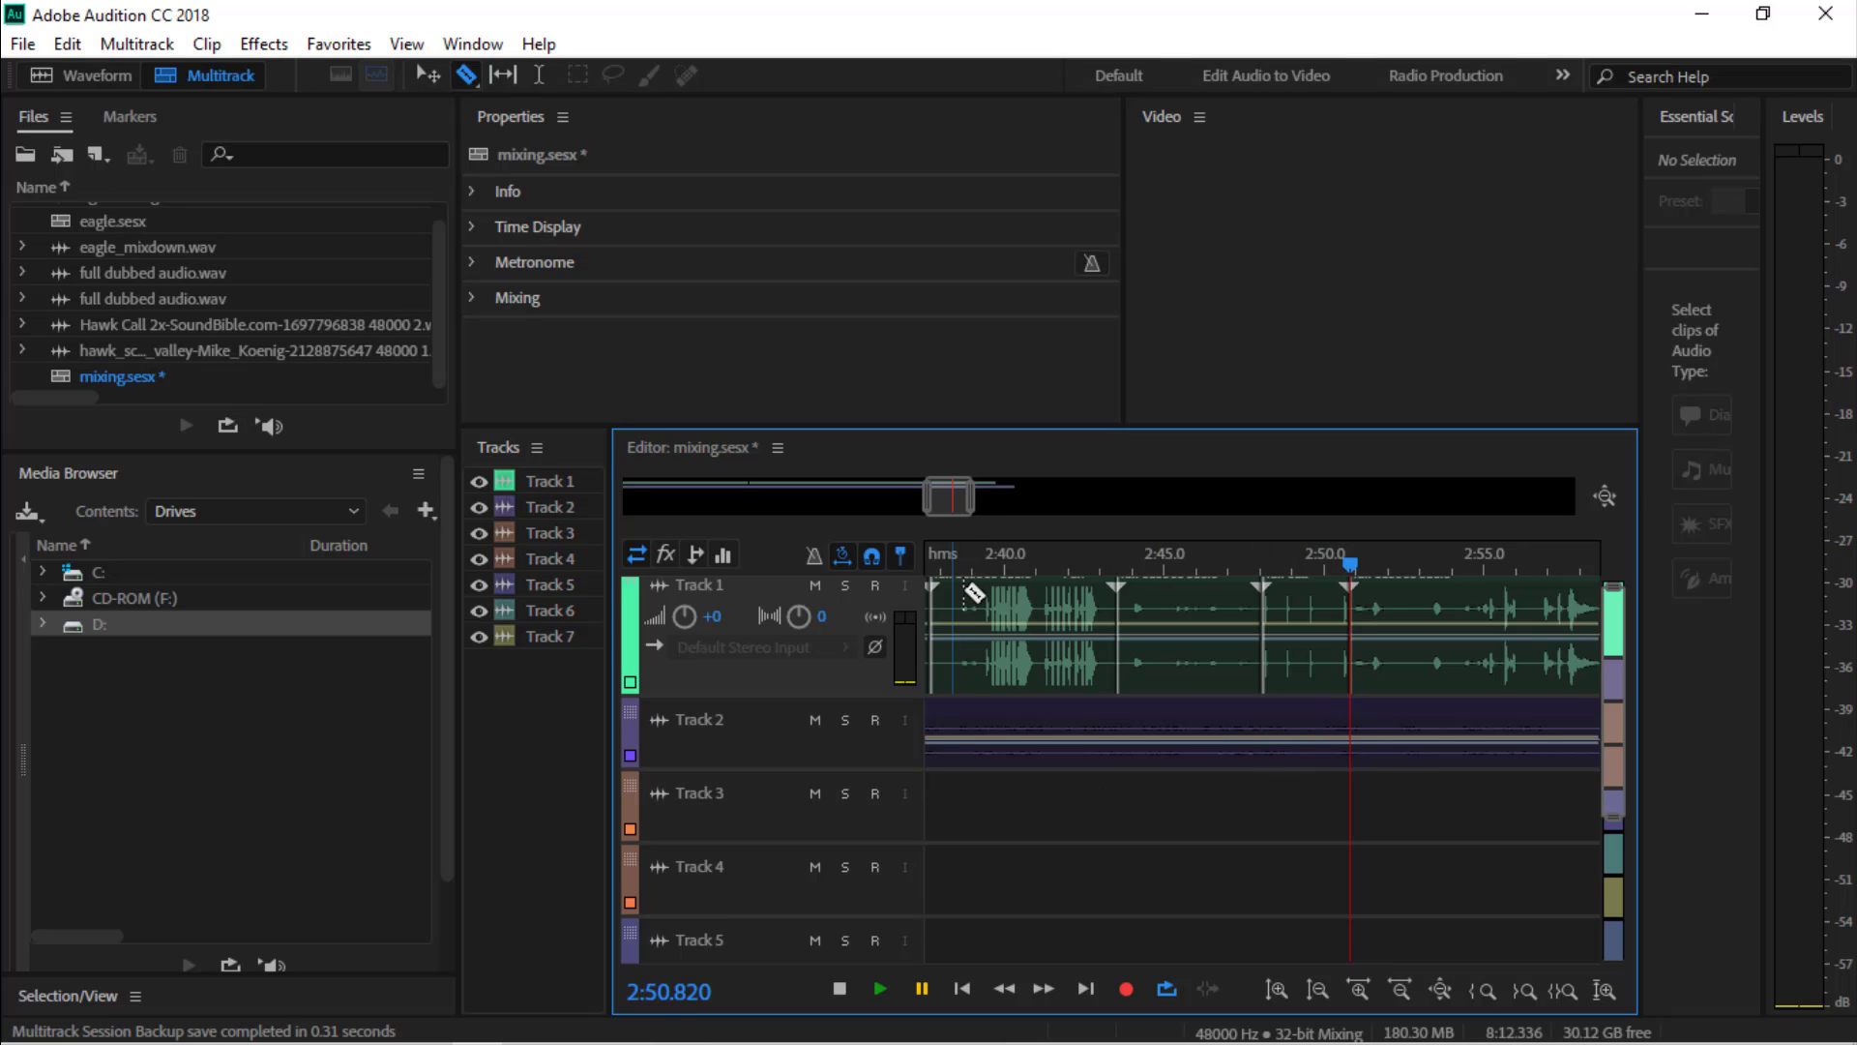
{"action": "left_click_drag", "start_coordinate": [969, 496], "coordinate": [1035, 497]}
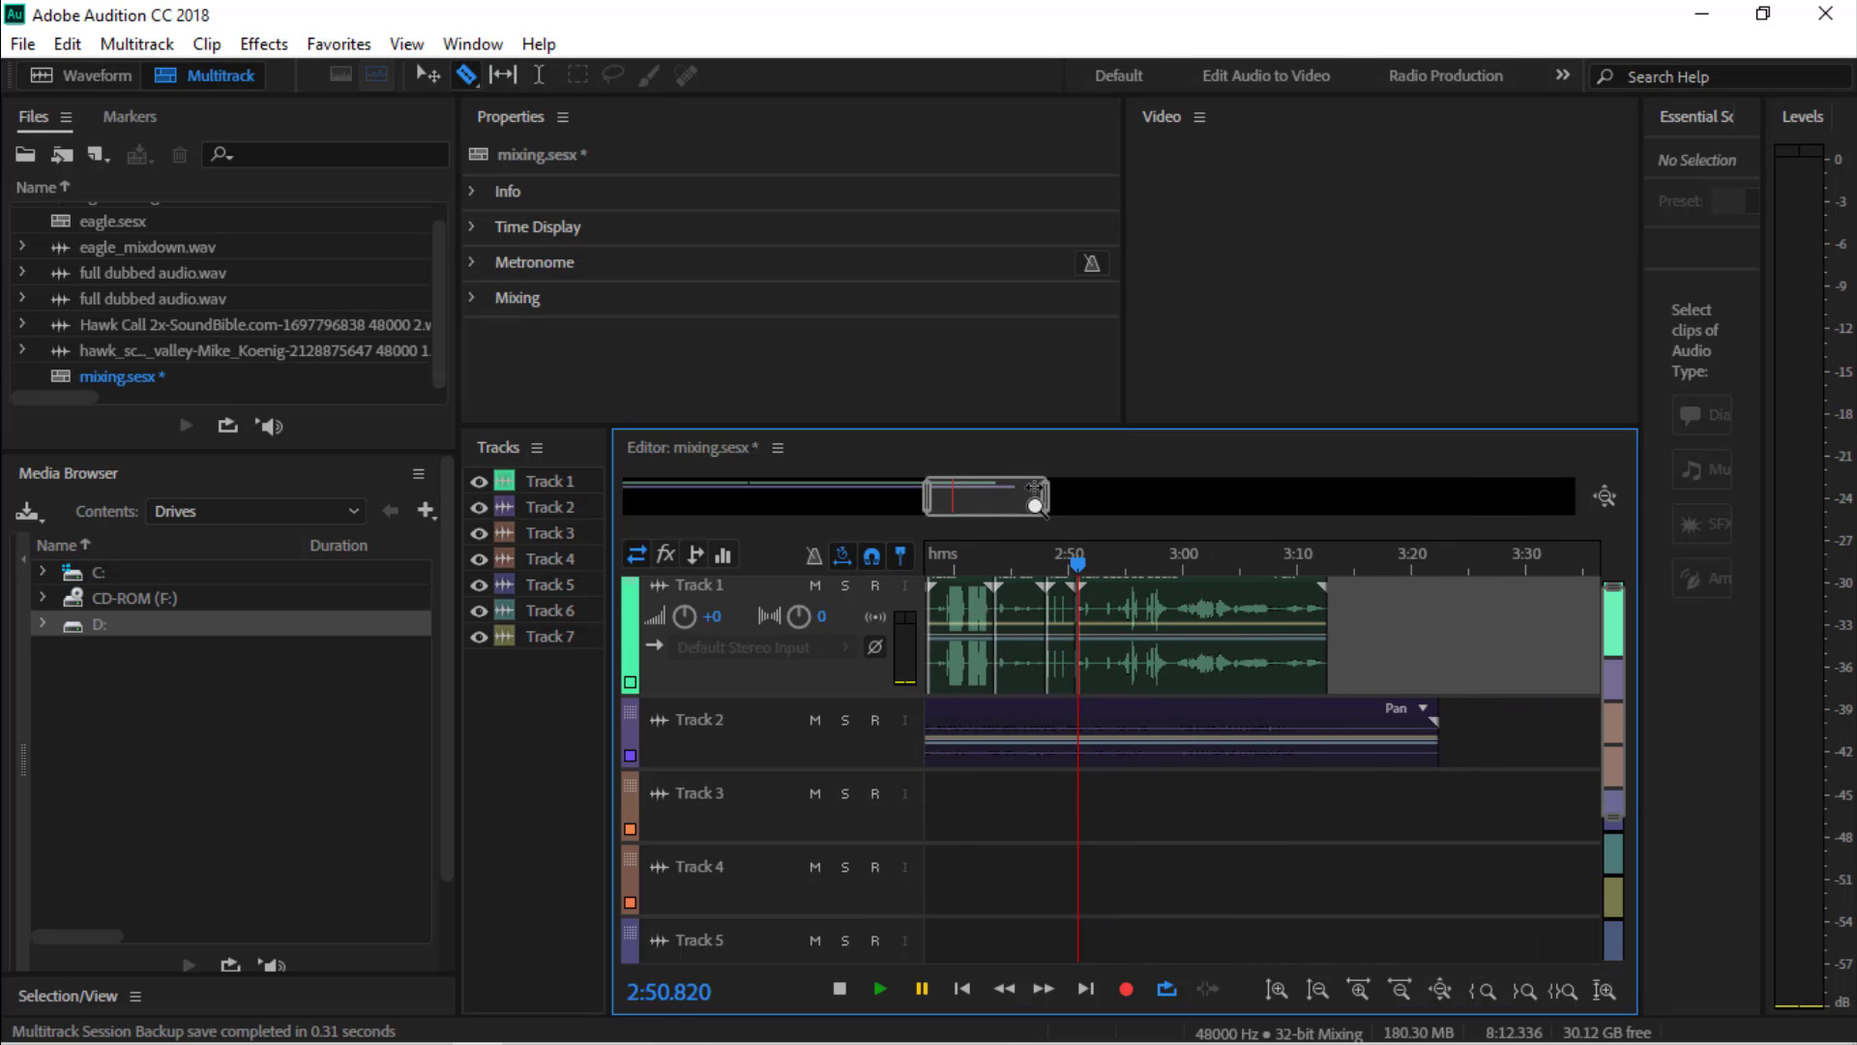
Listen to the last Track 1 passage from 2:50.820 and pause near the end of the clip at about 3:12
{"action": "left_click", "coordinate": [880, 989]}
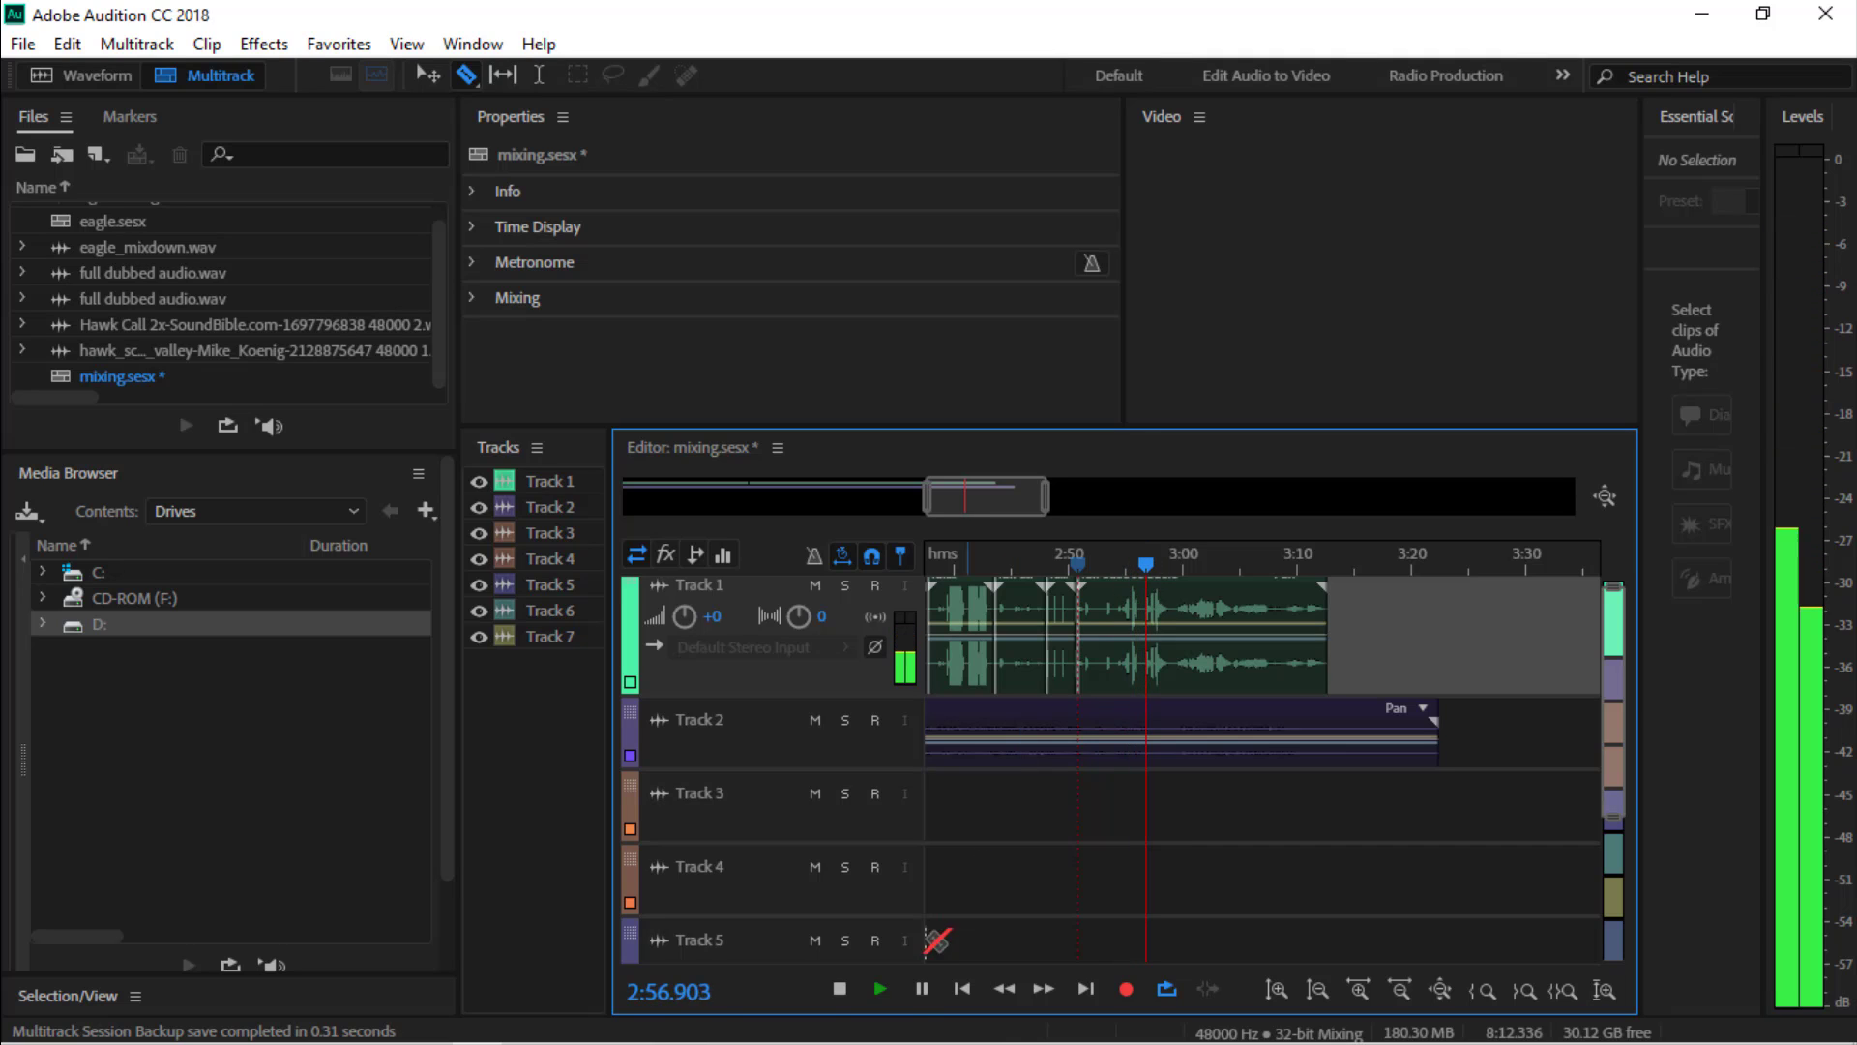
{"action": "left_click", "coordinate": [879, 985]}
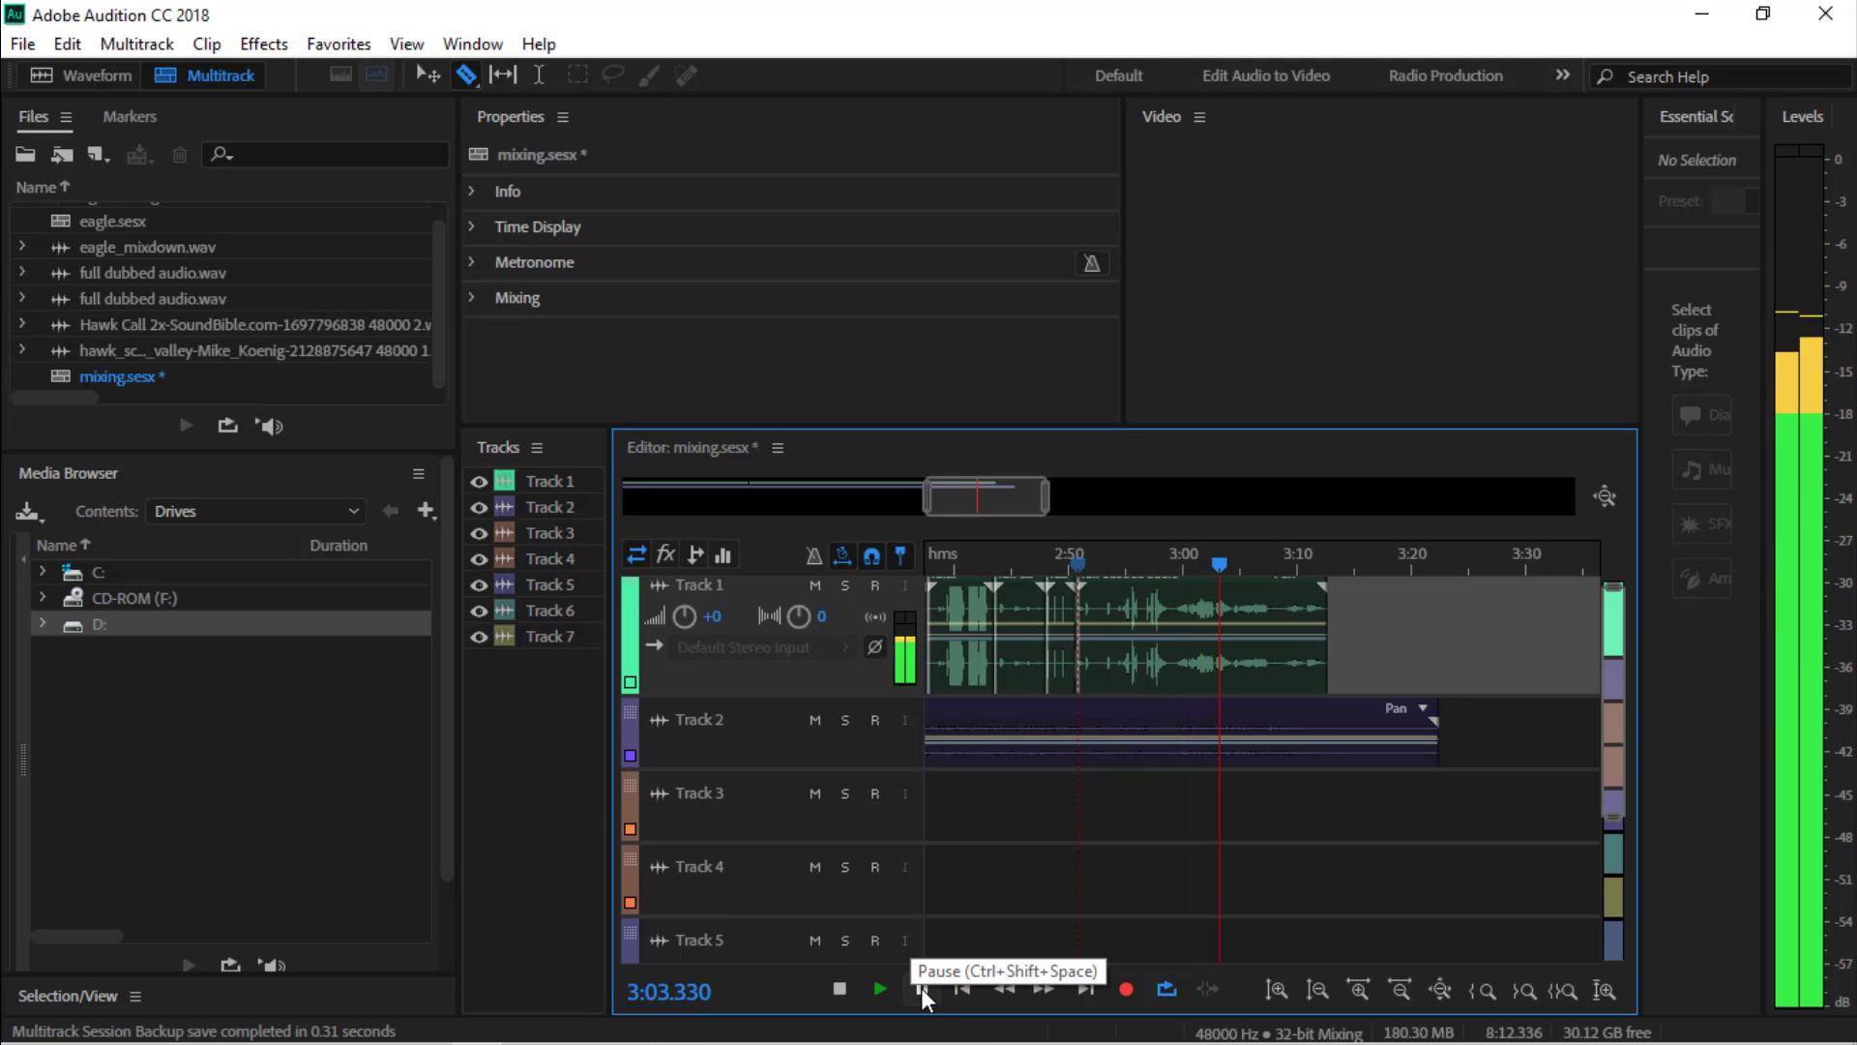
{"action": "left_click", "coordinate": [921, 989]}
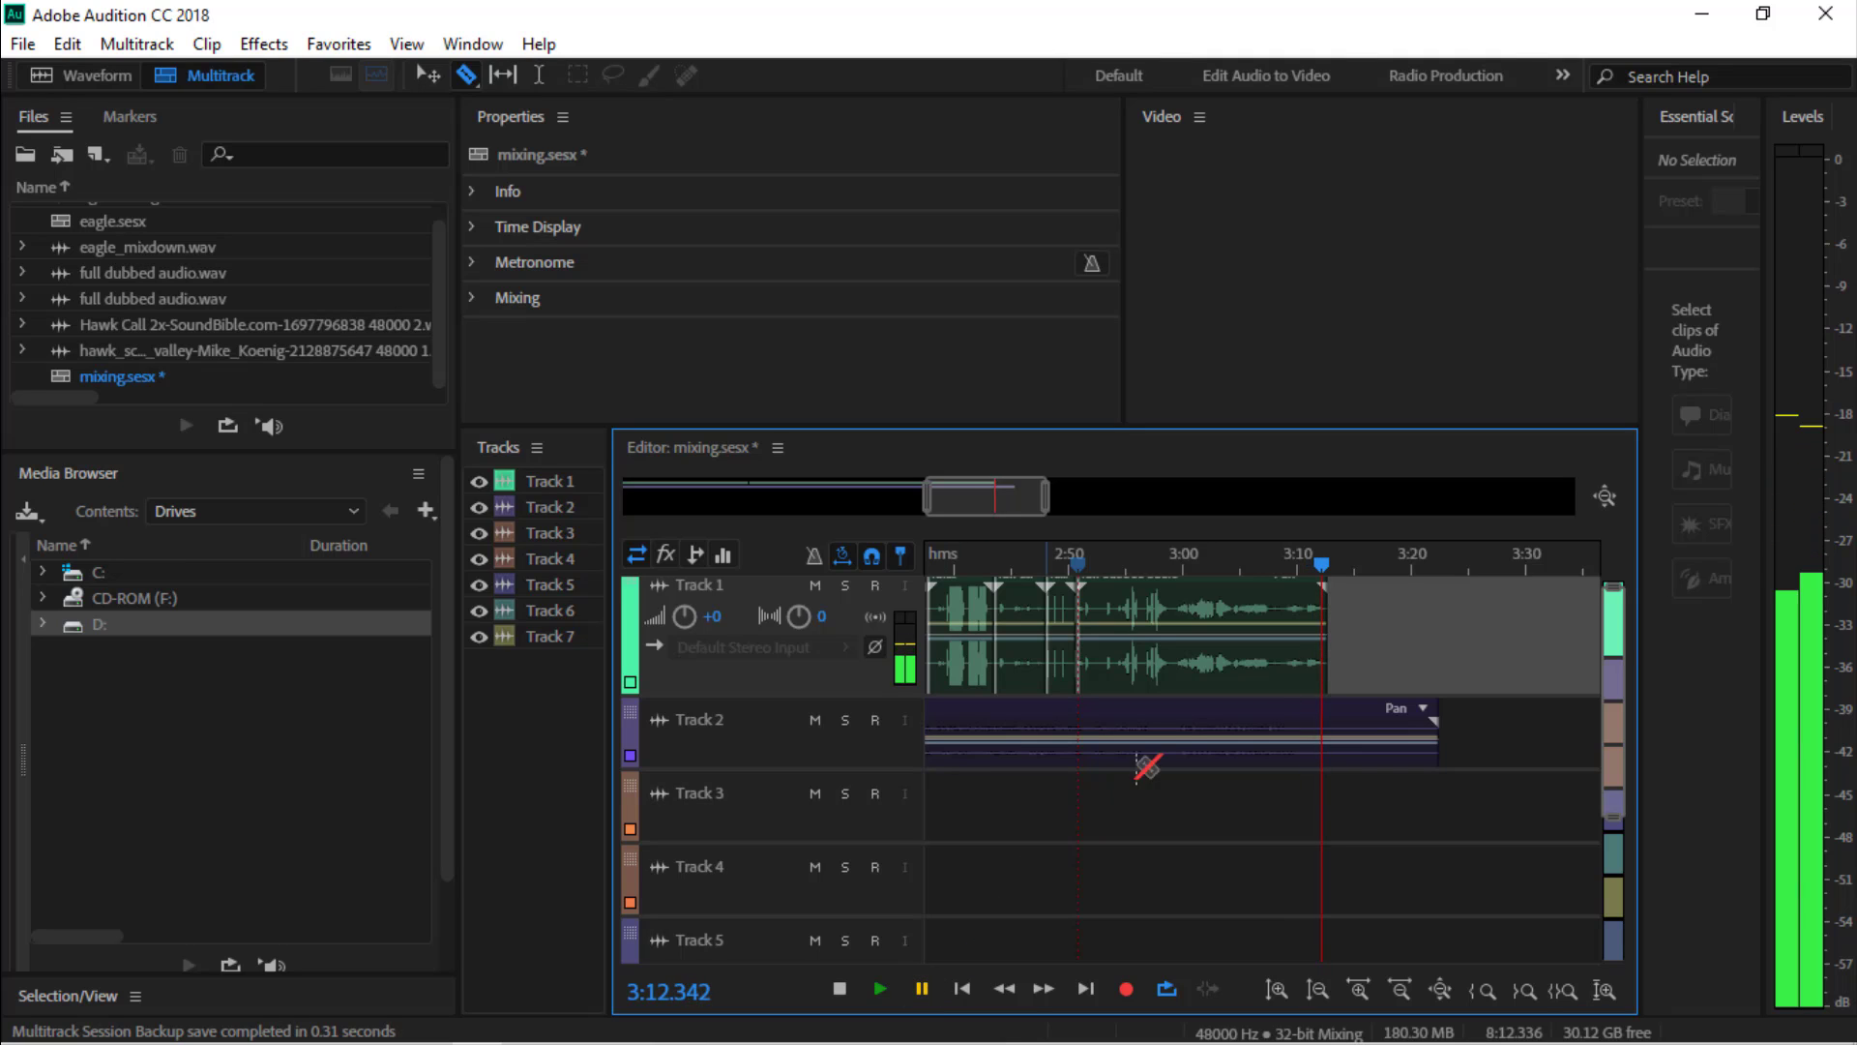
Select the last full dubbed audio clip on Track 1 with the Move tool, replay its opening and pause at 2:54.269
{"action": "left_click", "coordinate": [425, 70]}
{"action": "left_click", "coordinate": [1142, 605]}
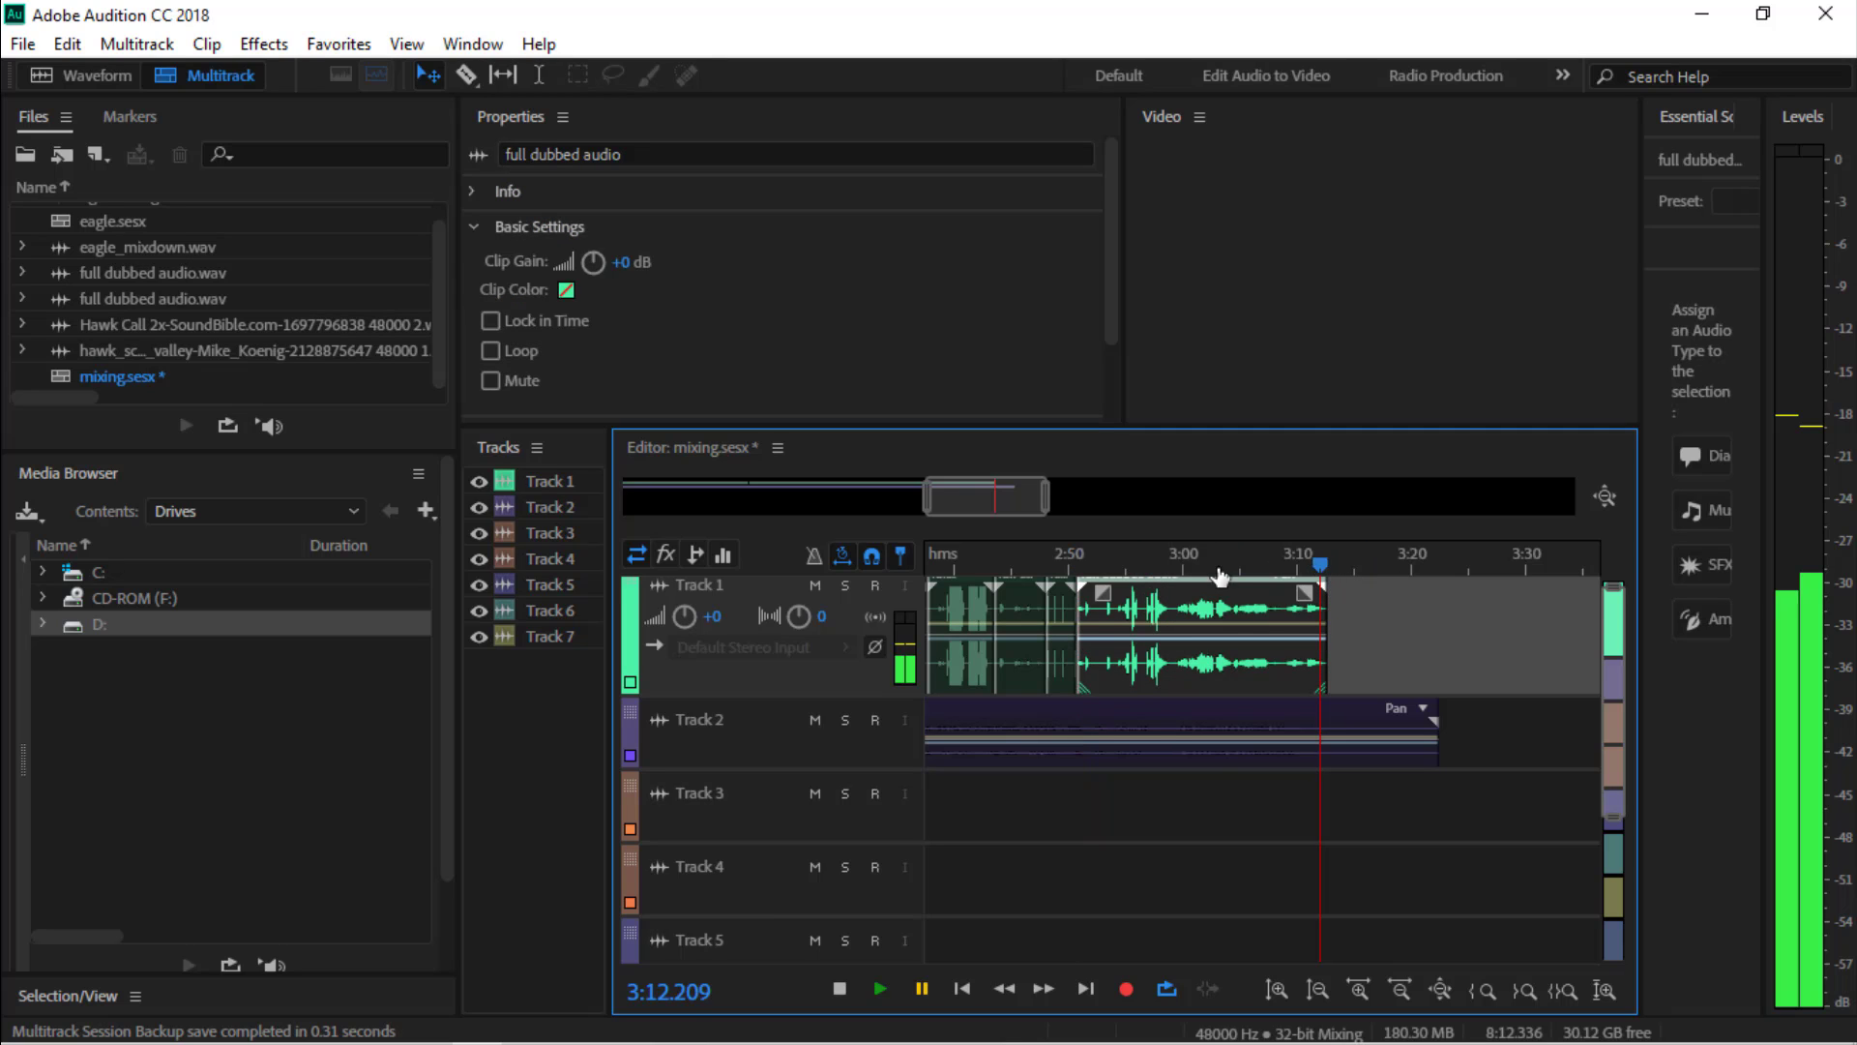
{"action": "left_click", "coordinate": [876, 988]}
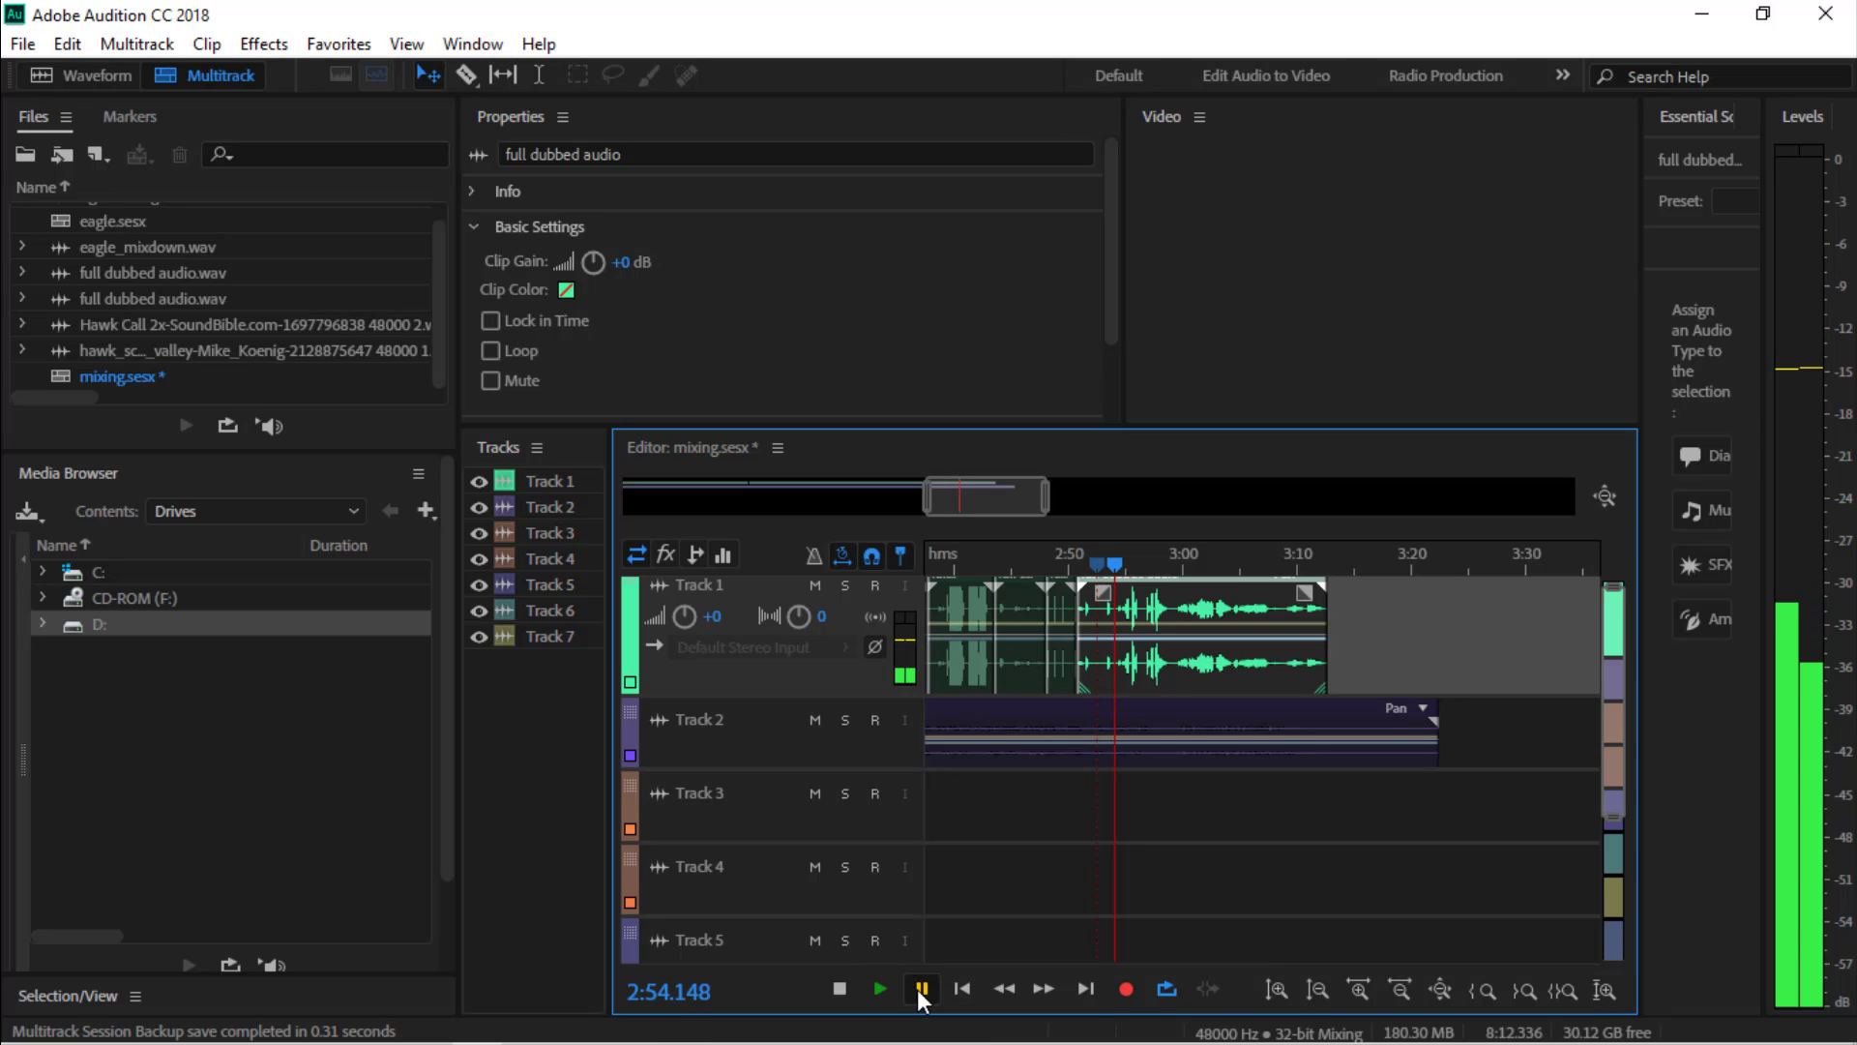
{"action": "left_click", "coordinate": [922, 991]}
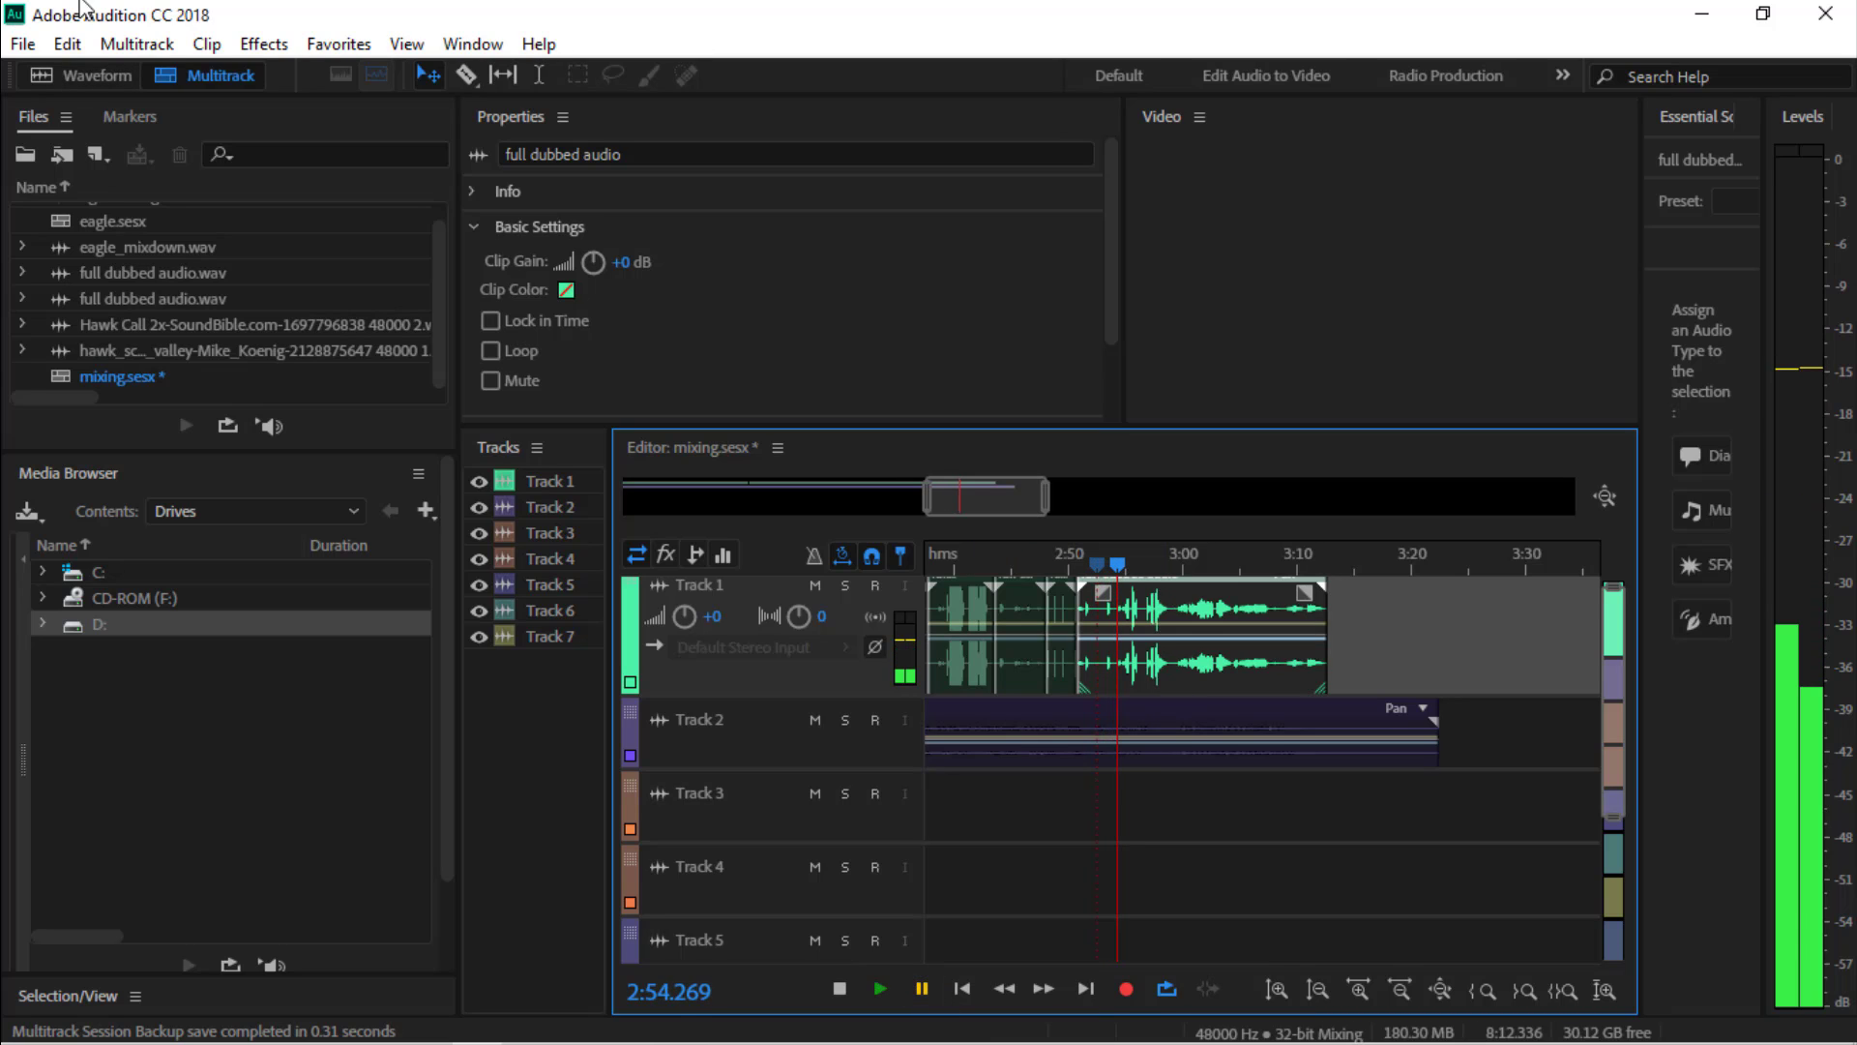
Add the MeldaProduction MReverbMB VST effect to the selected last clip on Track 1
{"action": "left_click", "coordinate": [259, 48]}
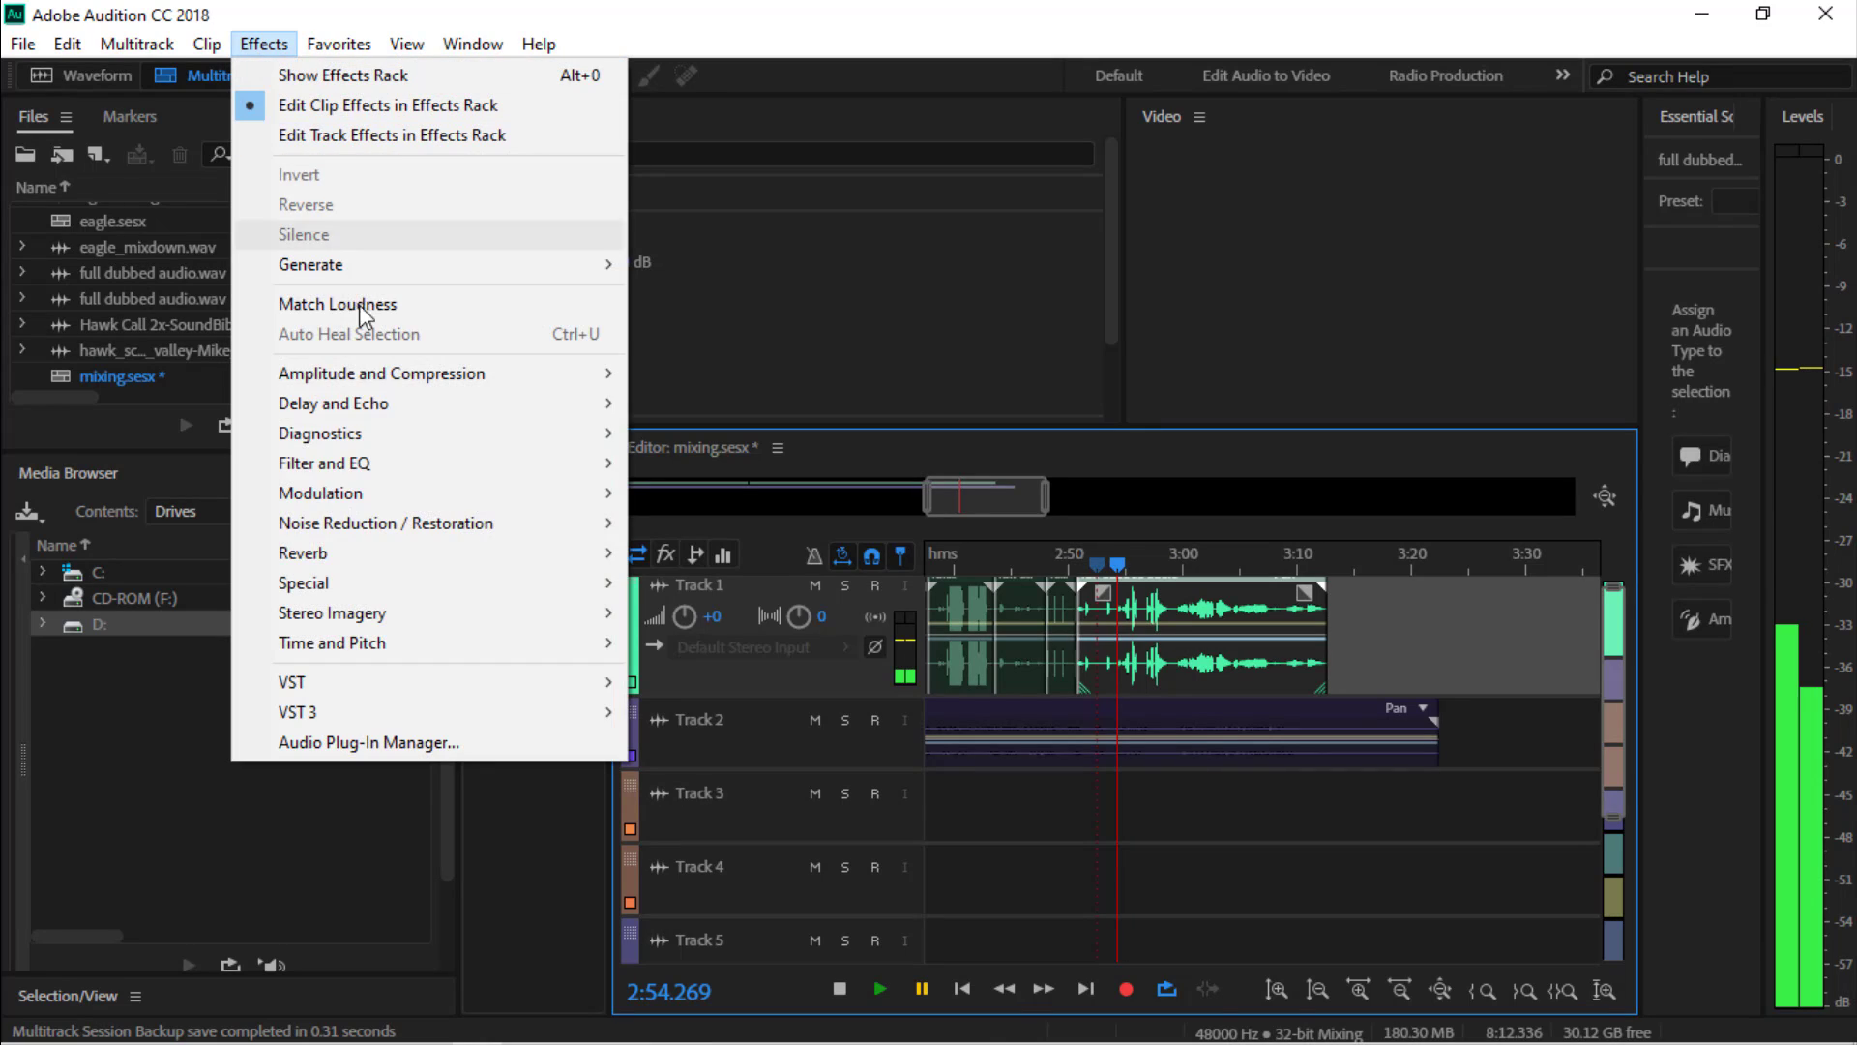
{"action": "mouse_move", "coordinate": [378, 468]}
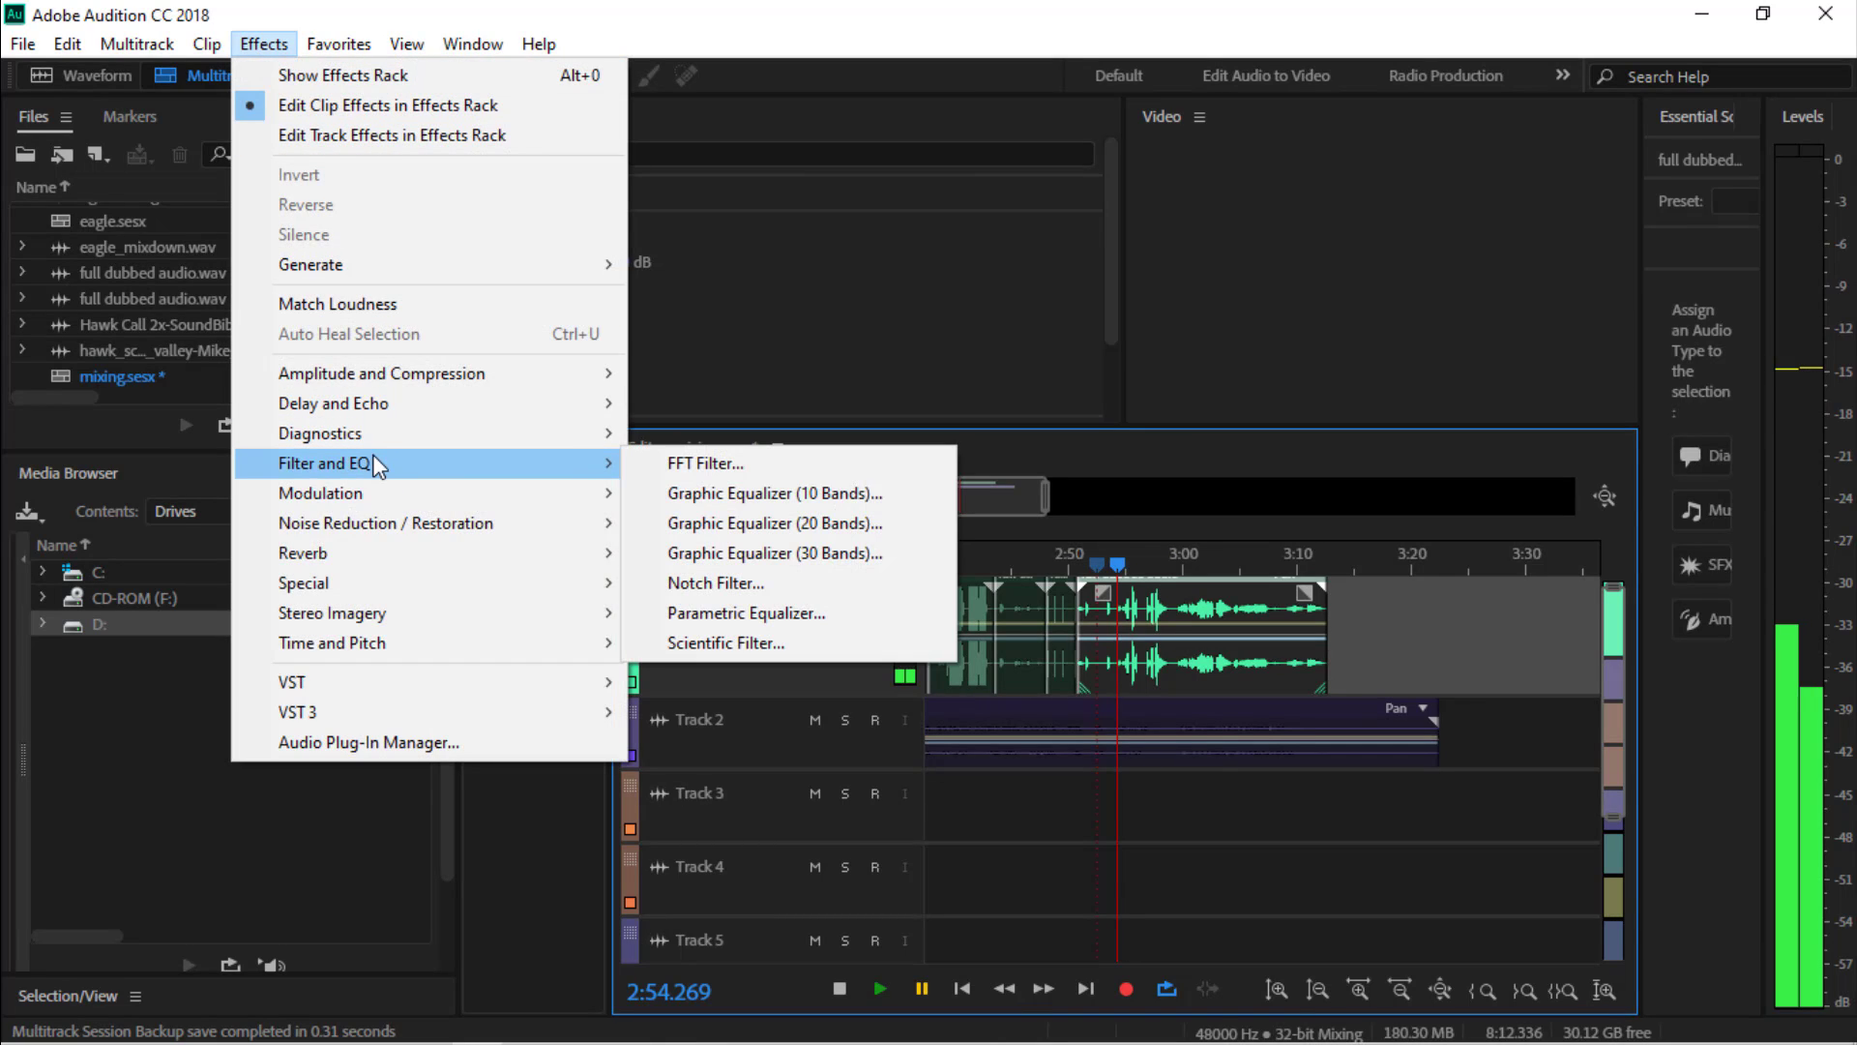
{"action": "mouse_move", "coordinate": [422, 688]}
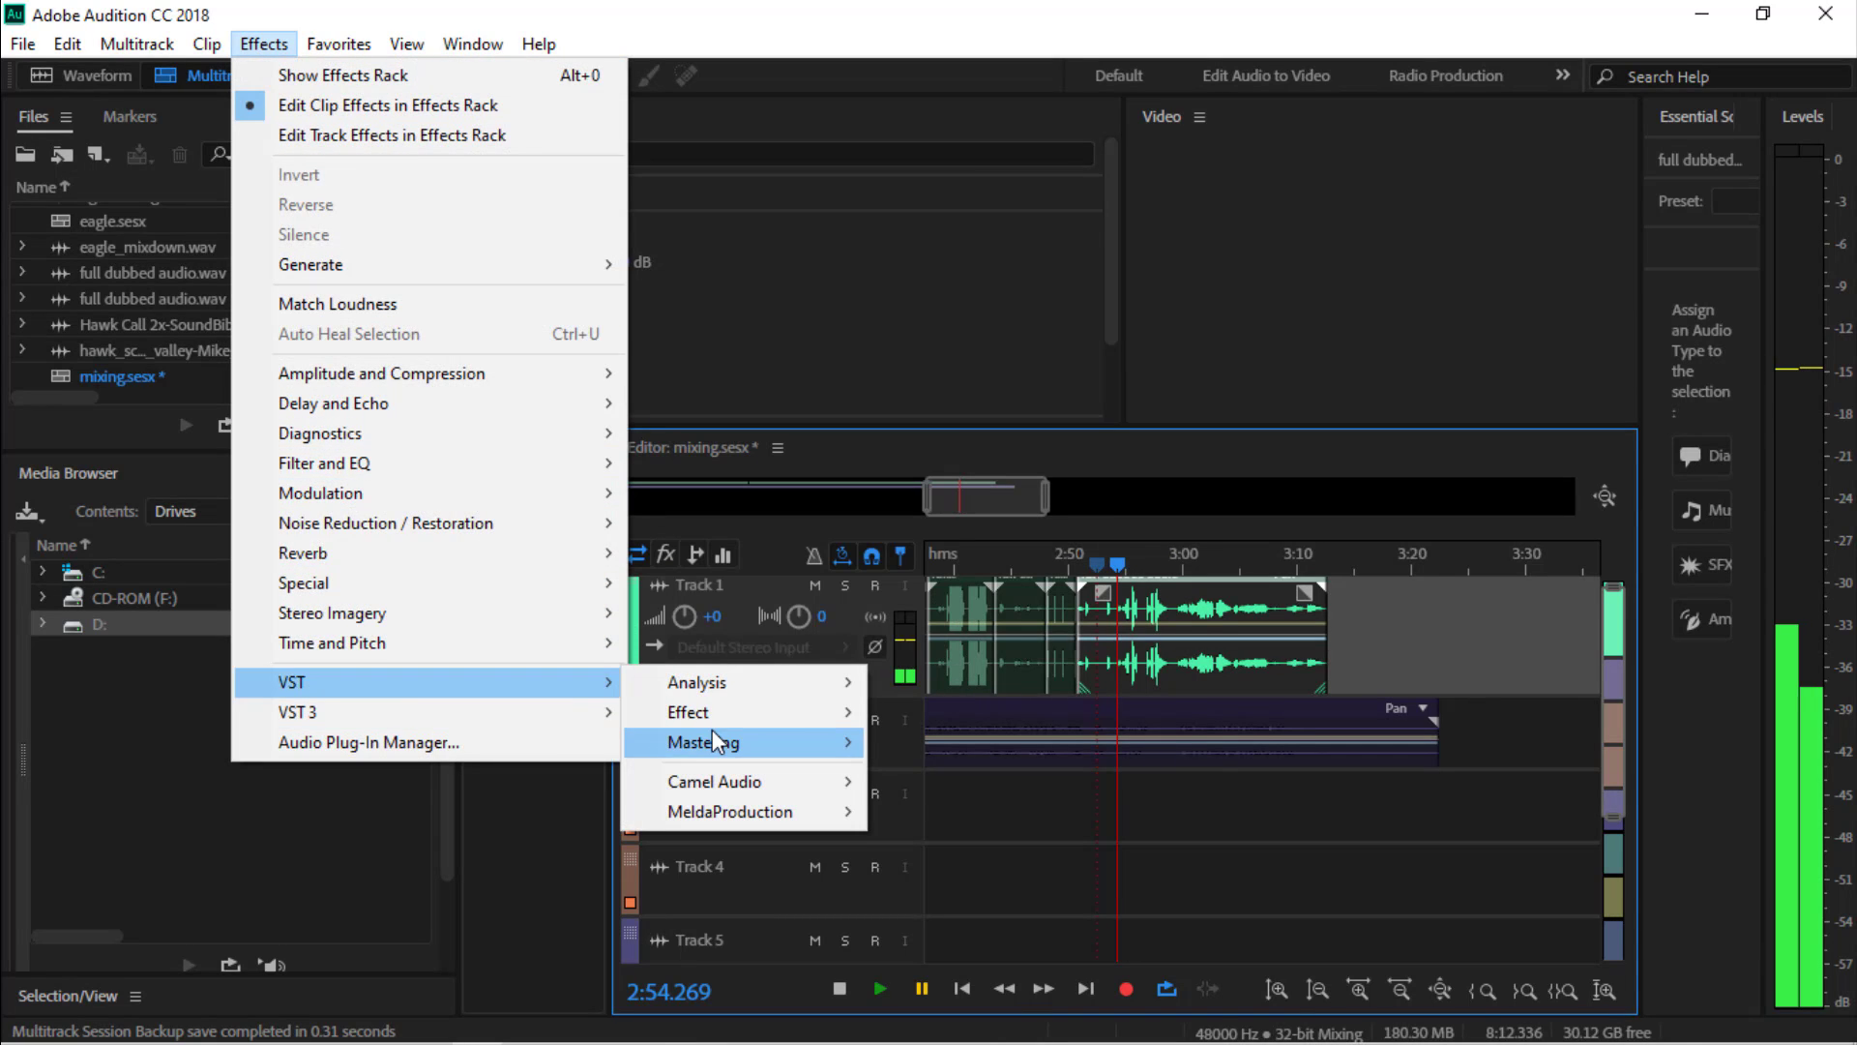
{"action": "mouse_move", "coordinate": [729, 816]}
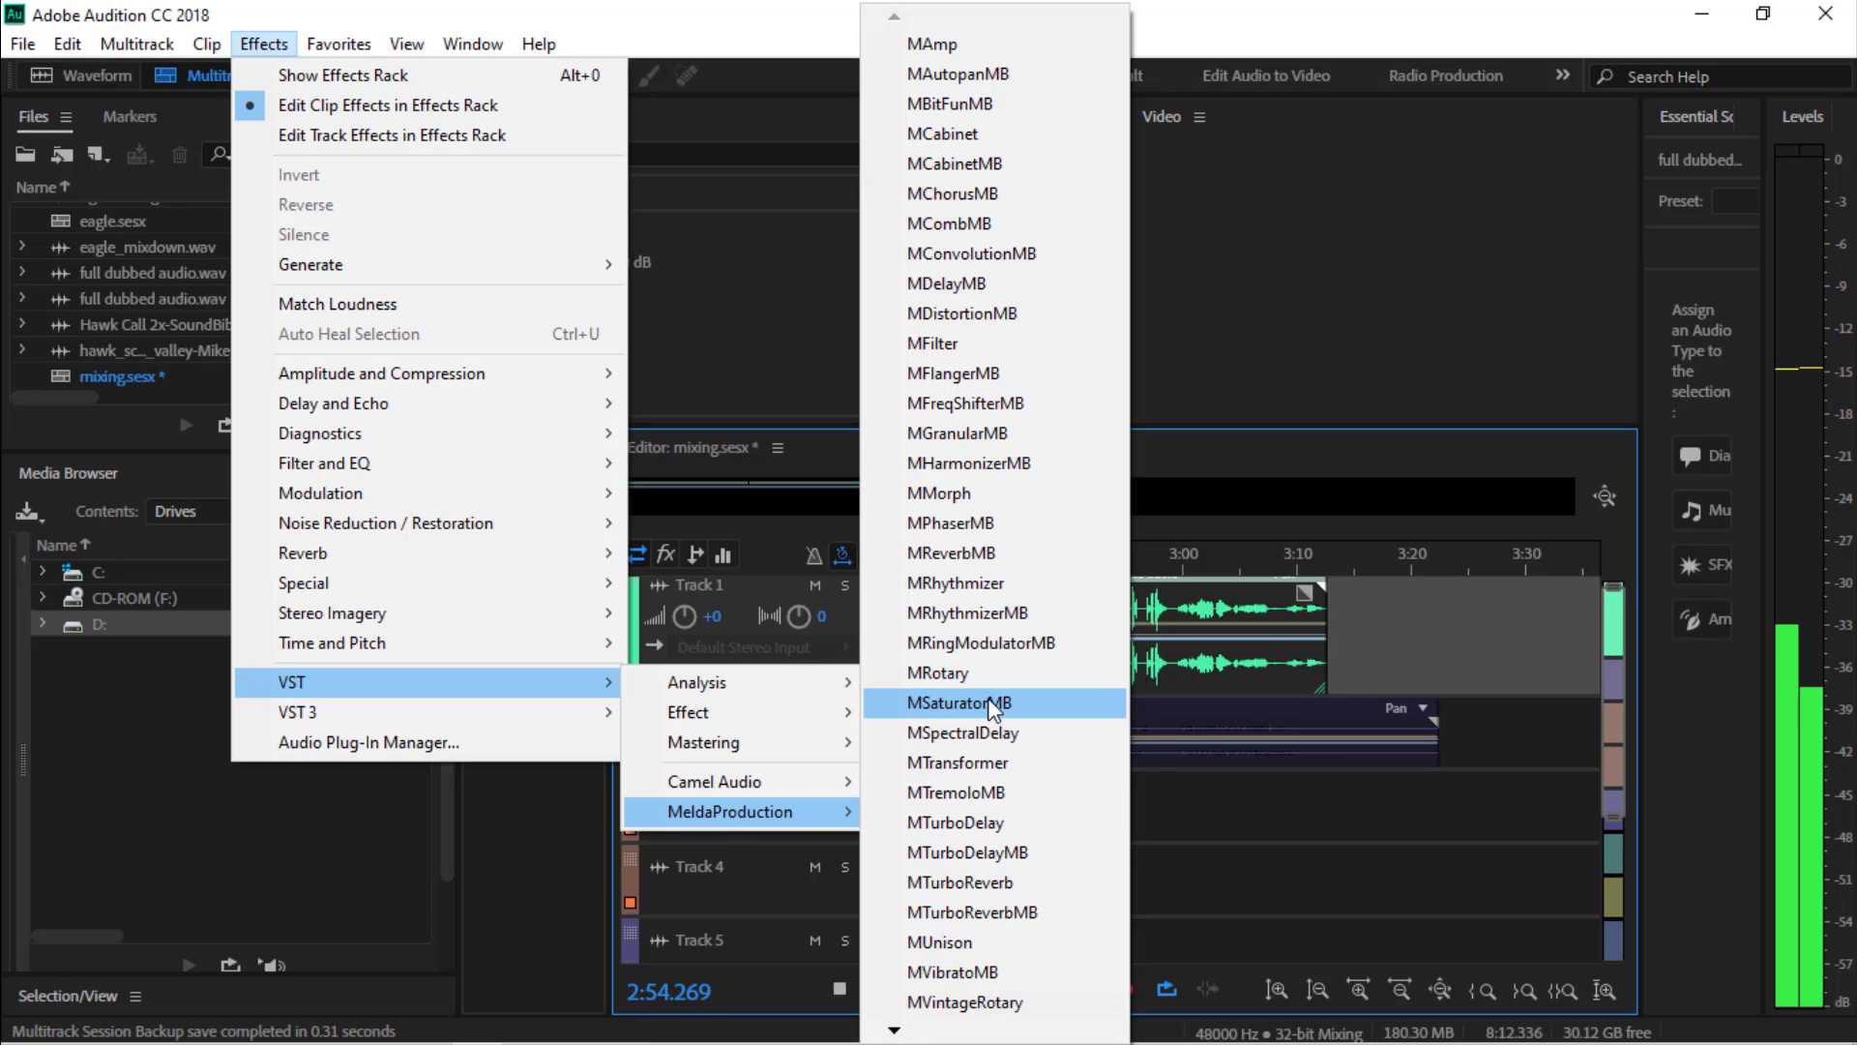
{"action": "left_click", "coordinate": [996, 551]}
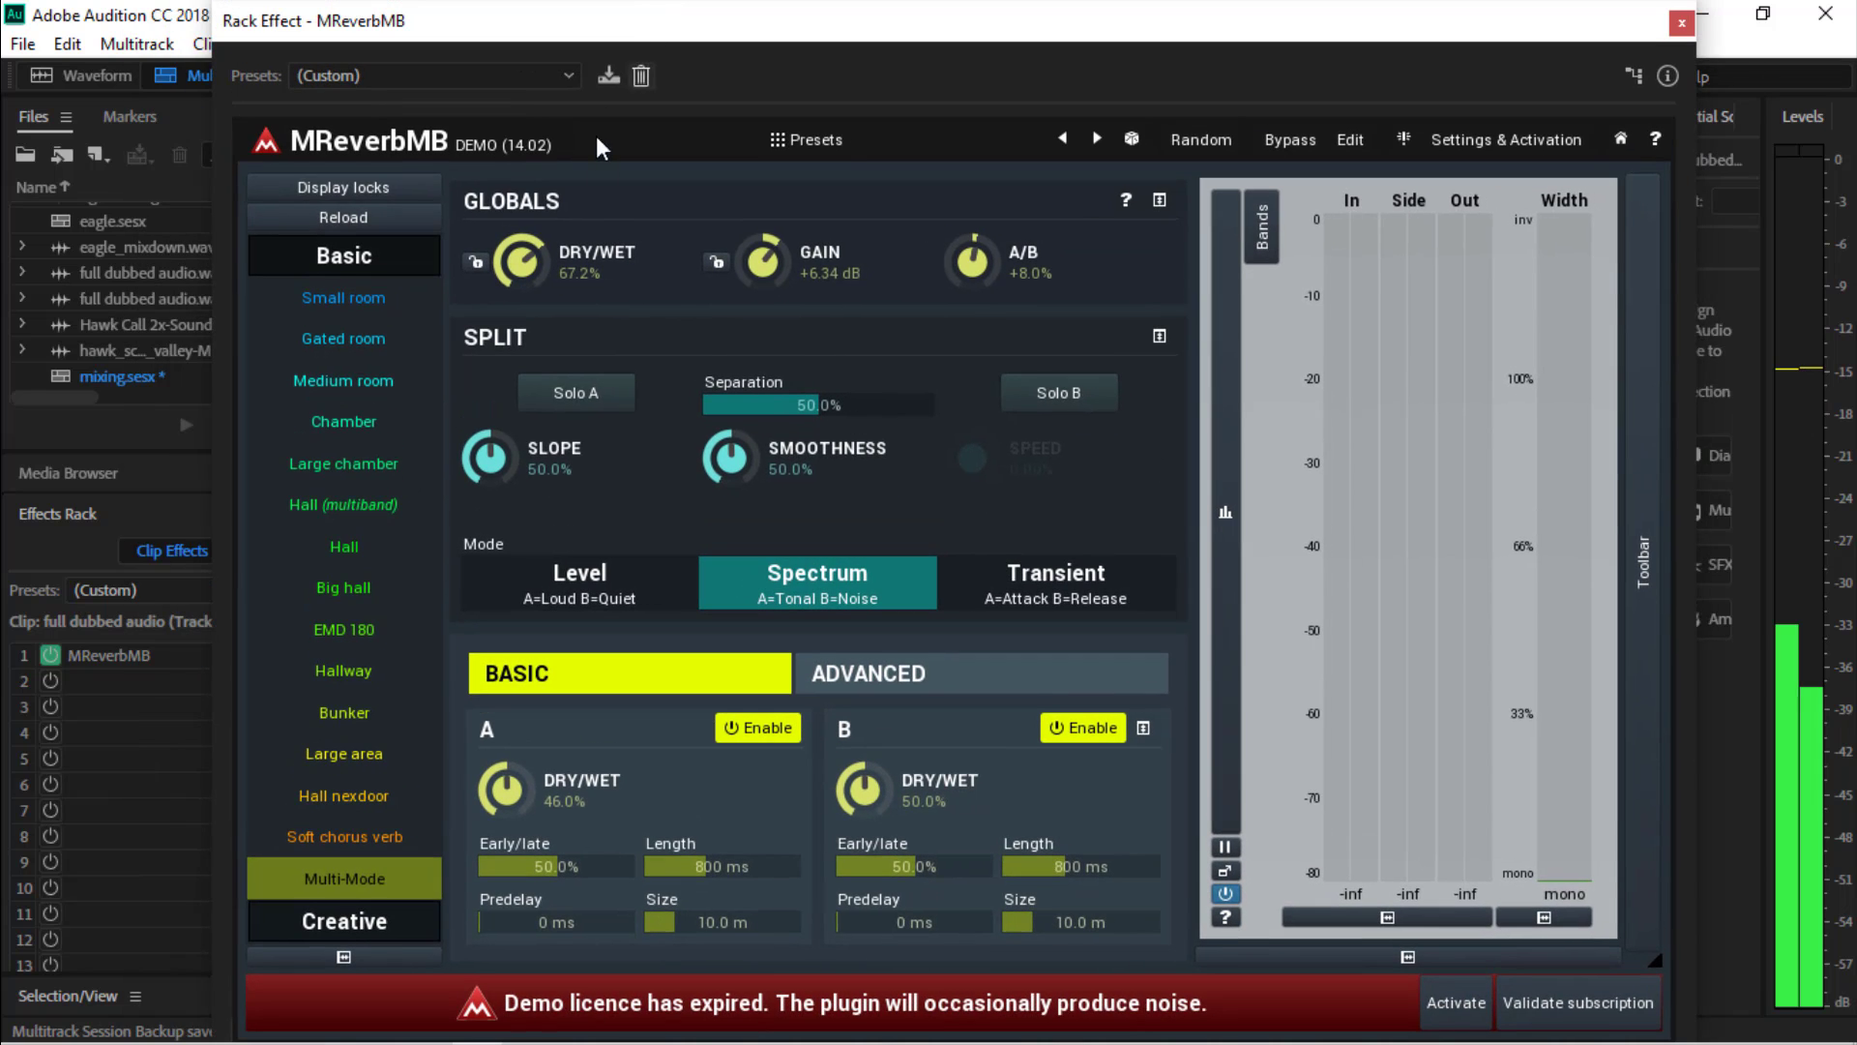
Uncover the timeline, audition the clip with the initial MReverbMB settings, replay it from just before its start and stop at 2:54.699
{"action": "left_click_drag", "start_coordinate": [817, 17], "coordinate": [421, 176]}
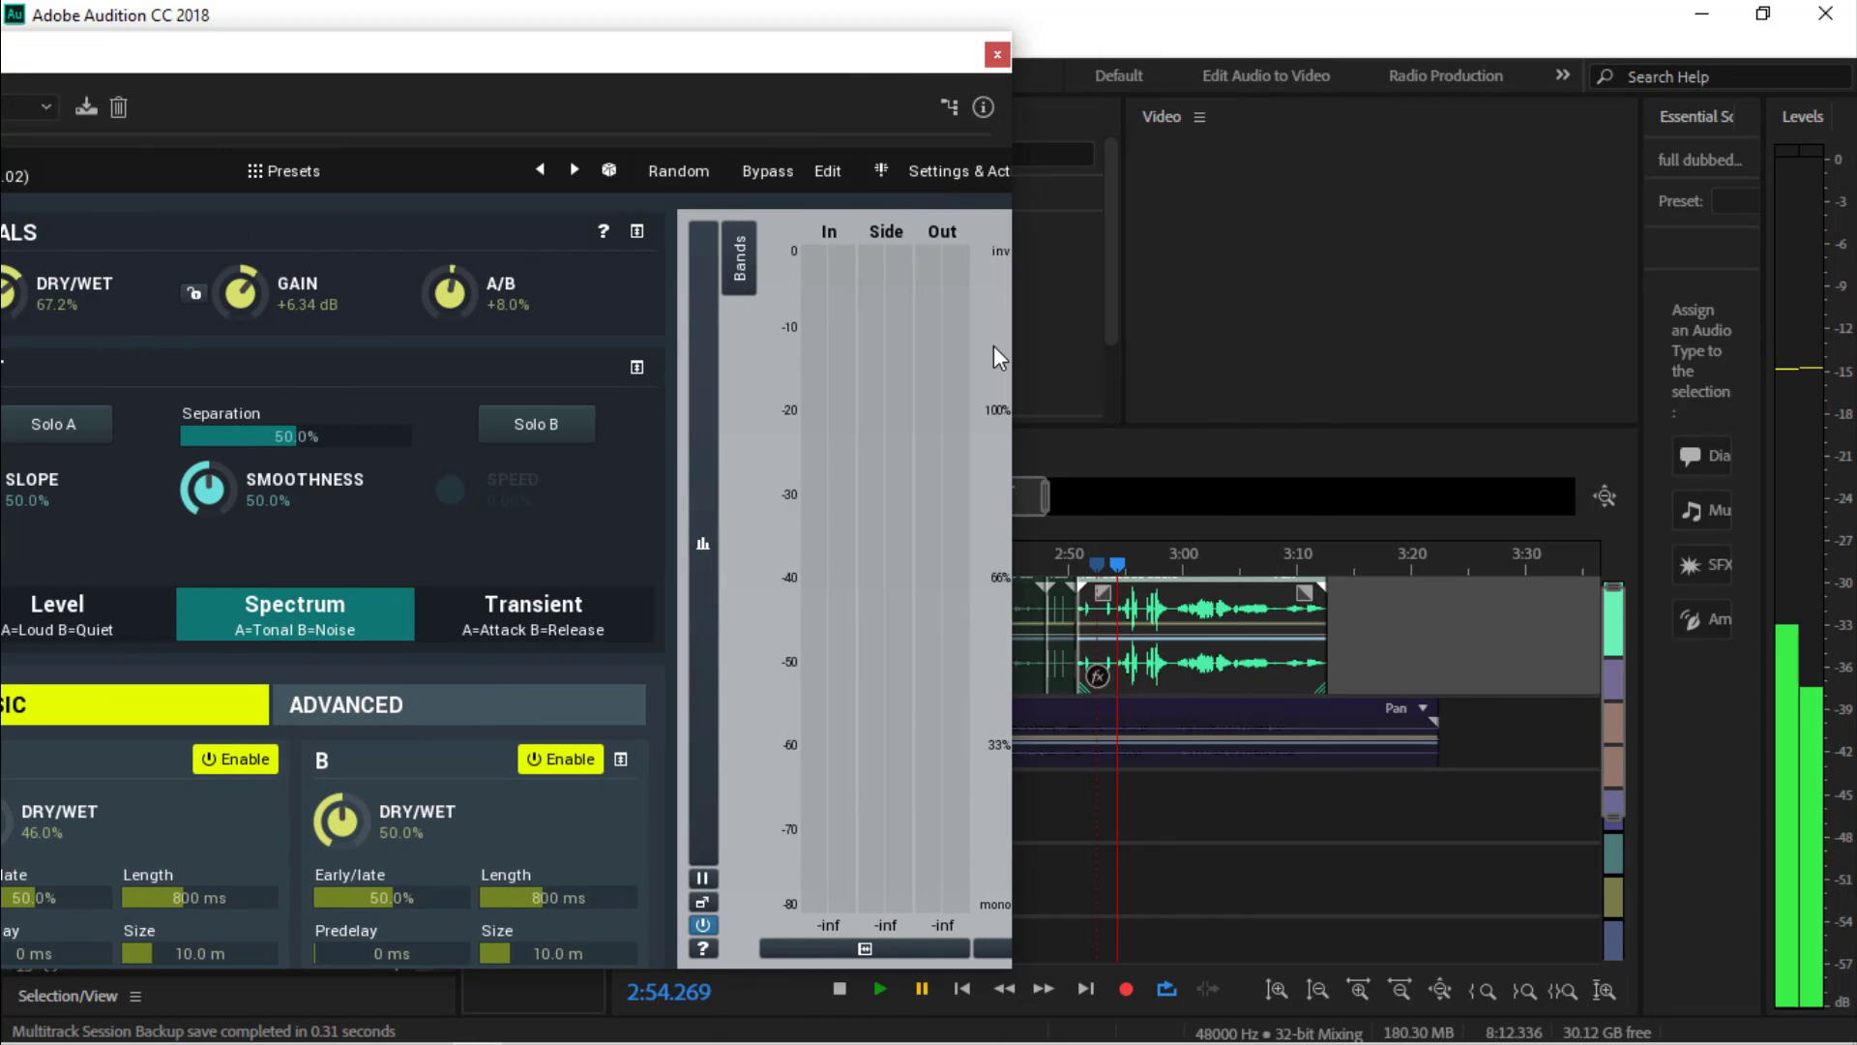
{"action": "key", "text": "space"}
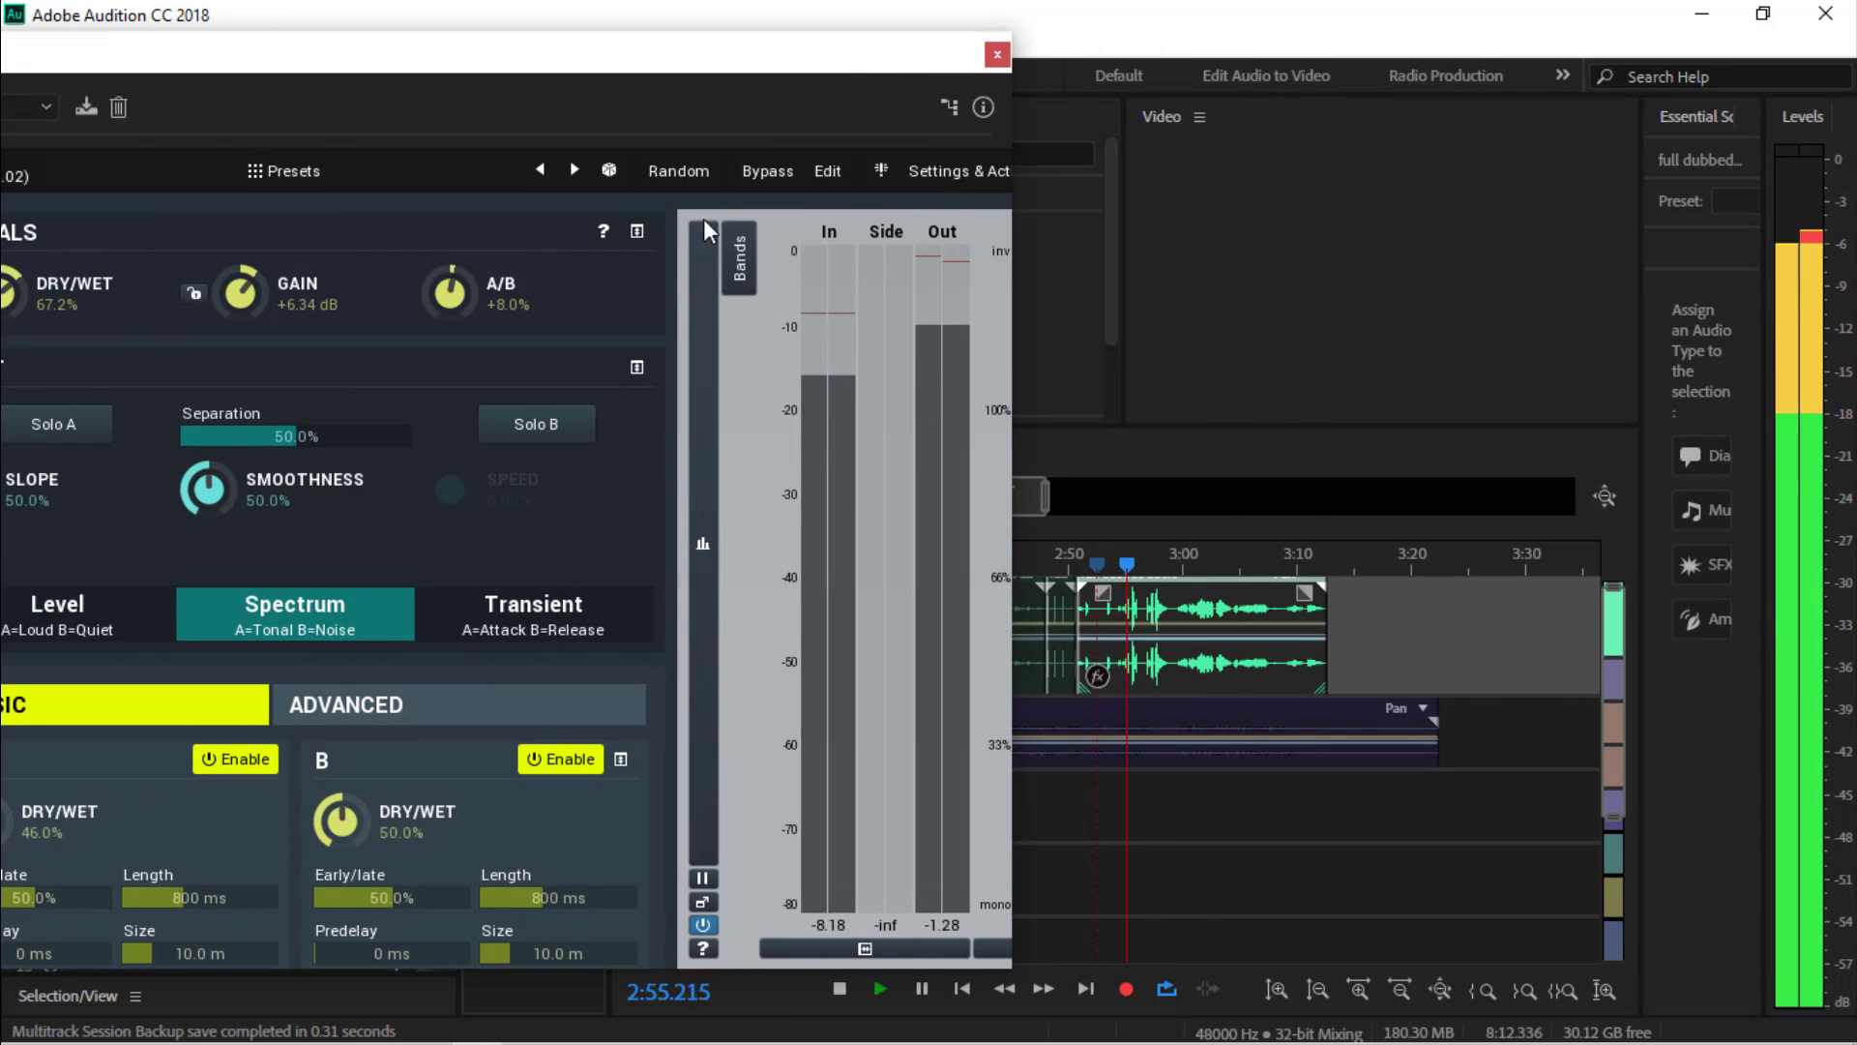
{"action": "left_click_drag", "start_coordinate": [464, 56], "coordinate": [302, 95]}
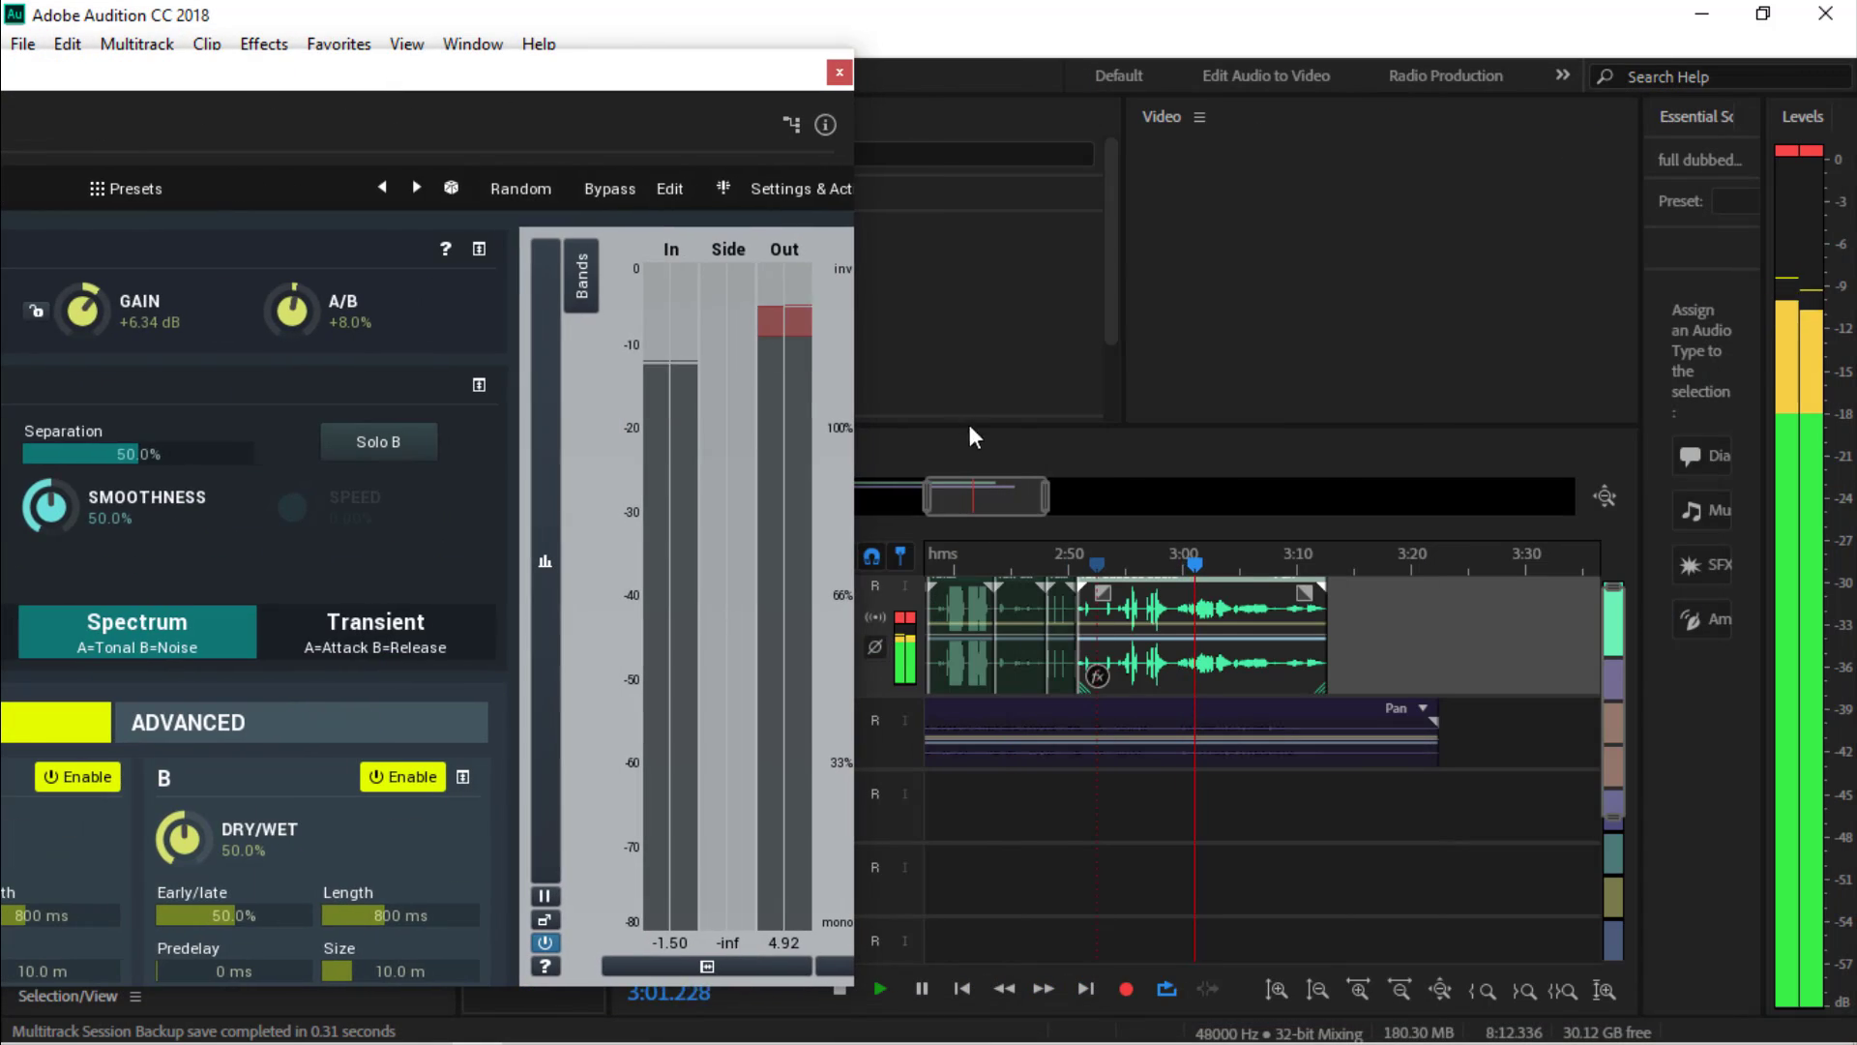
{"action": "left_click", "coordinate": [1049, 557]}
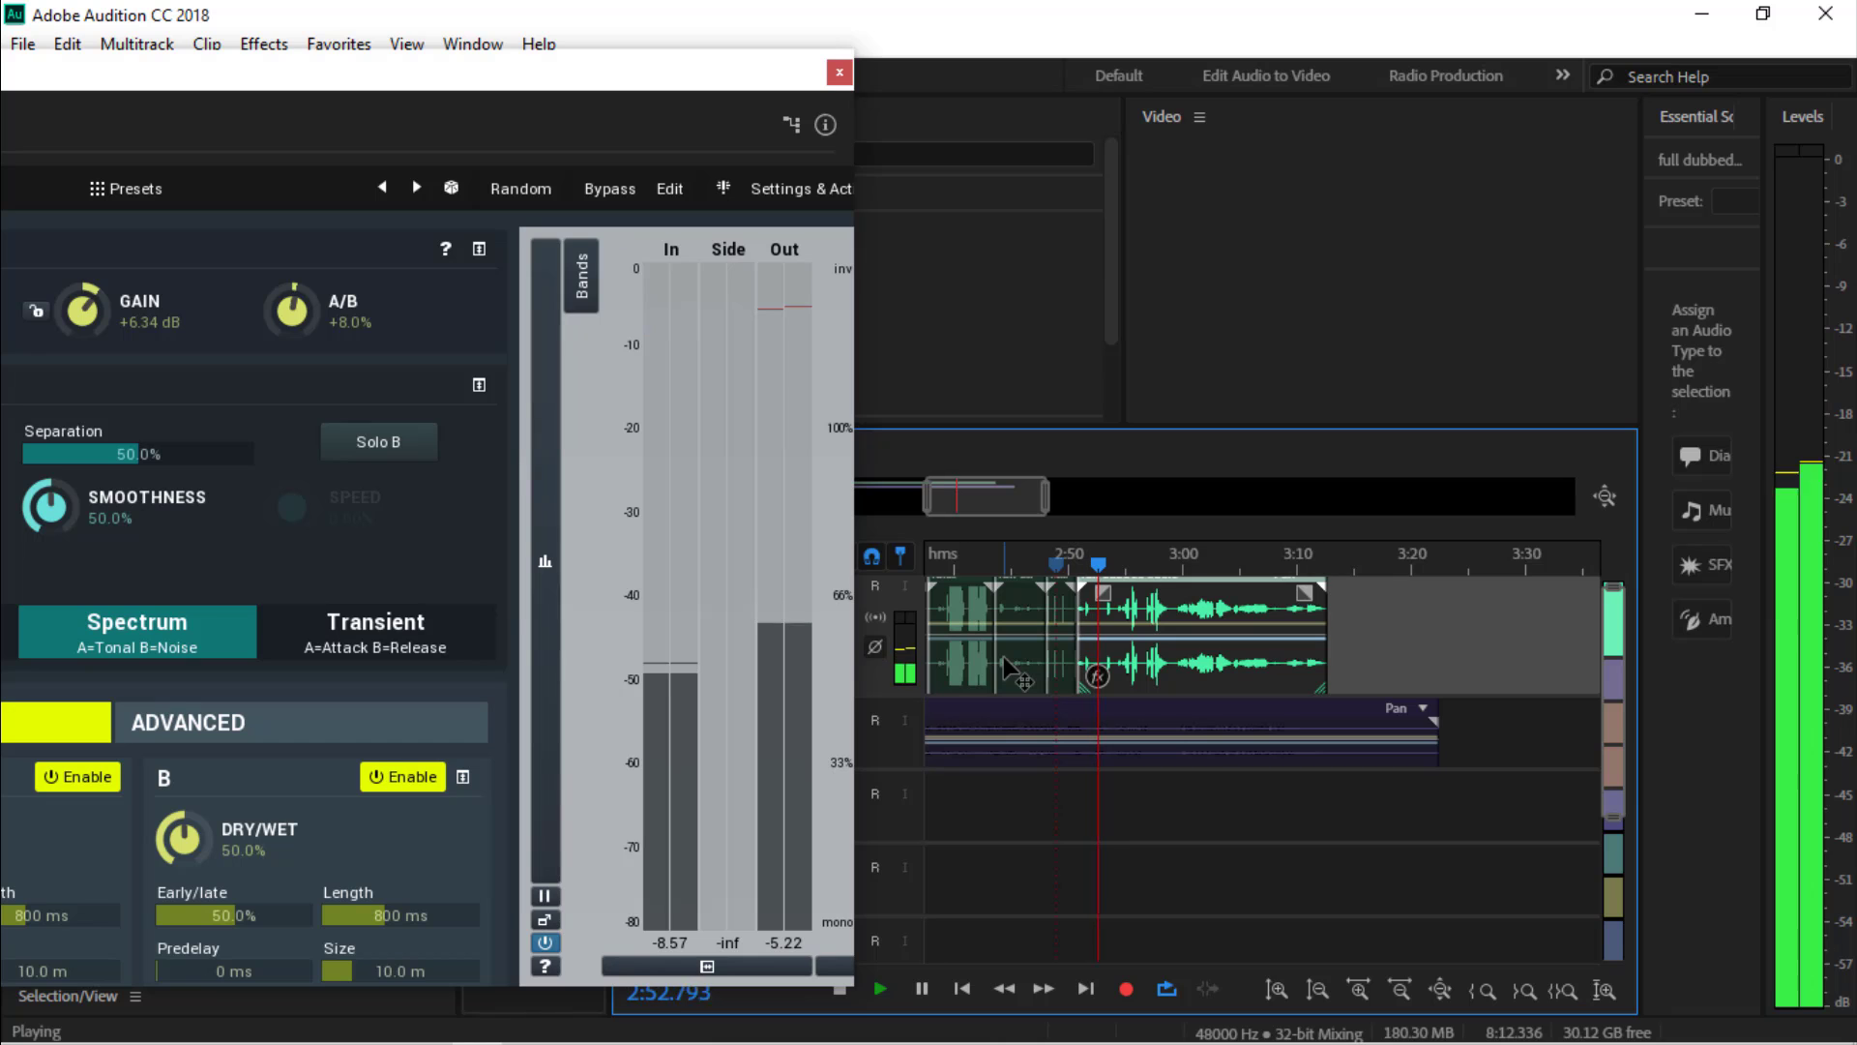
{"action": "key", "text": "space"}
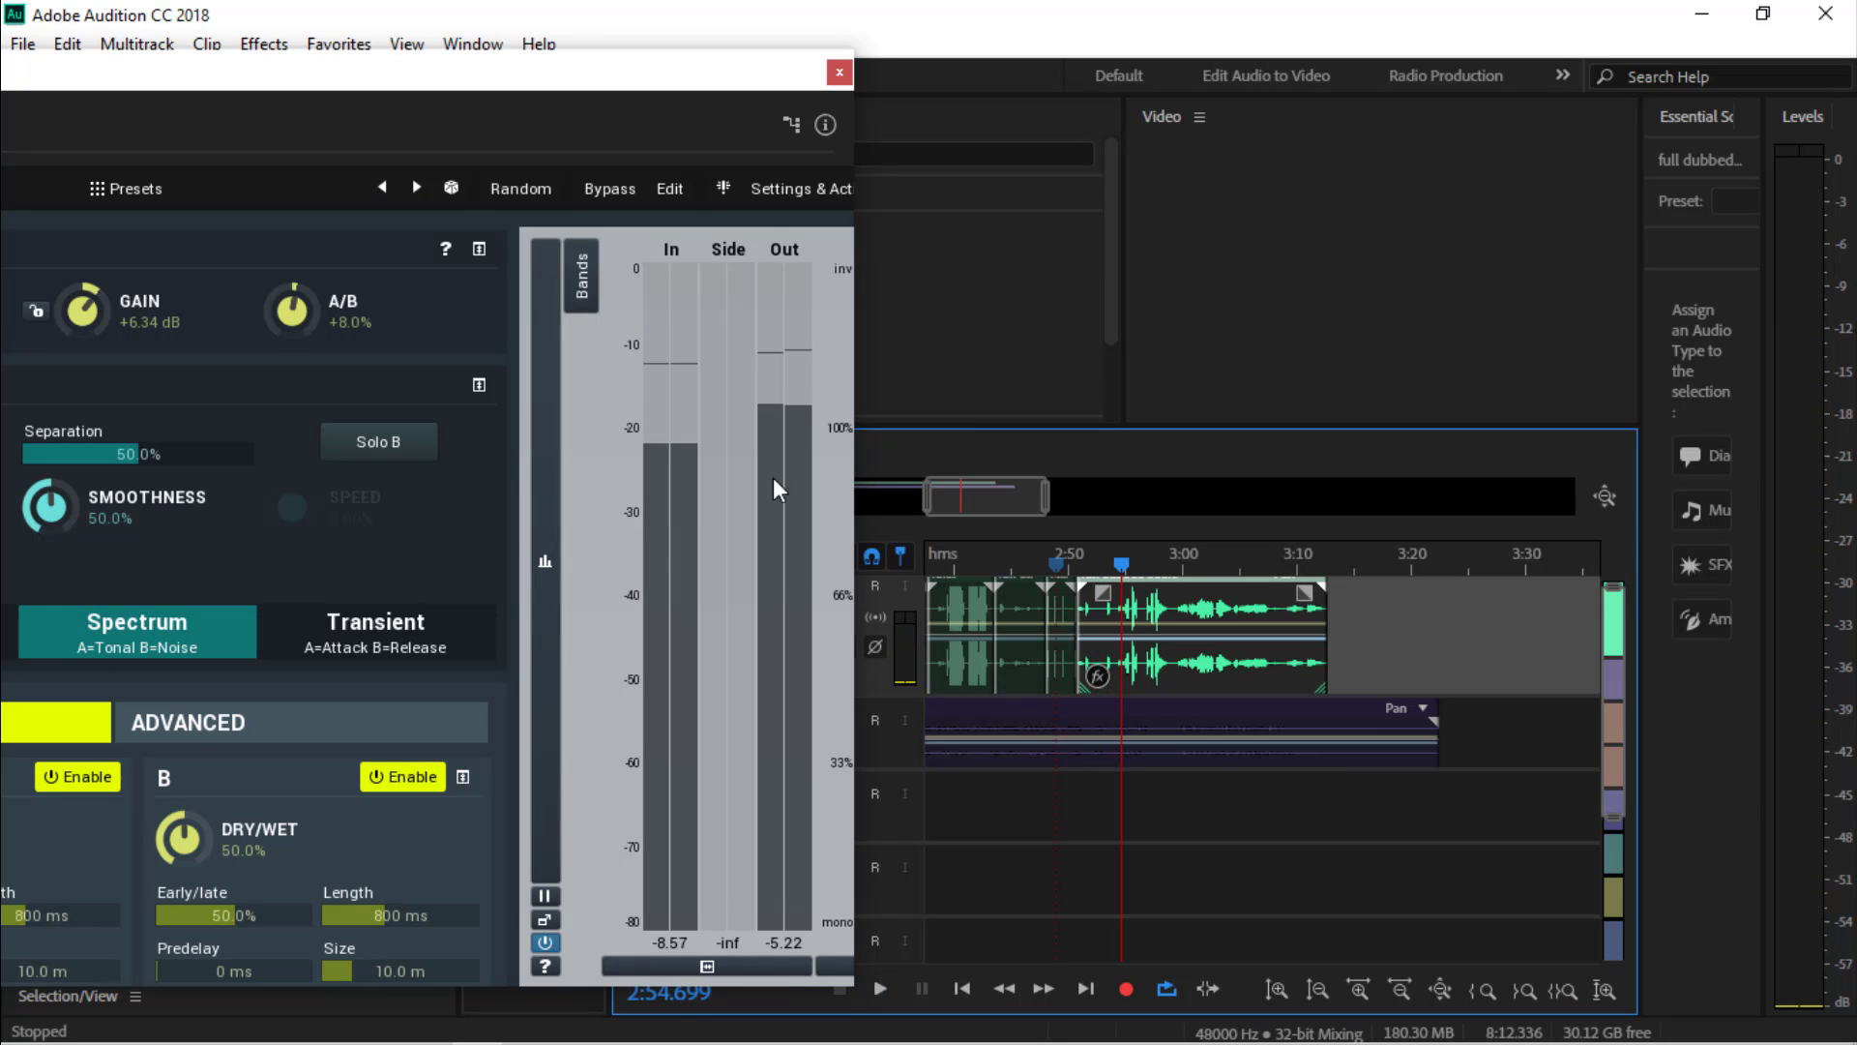
Try the Large area preset in MReverbMB, listening to the clip from 2:51.126 and stopping at 2:58.534
{"action": "left_click_drag", "start_coordinate": [447, 82], "coordinate": [1299, 32]}
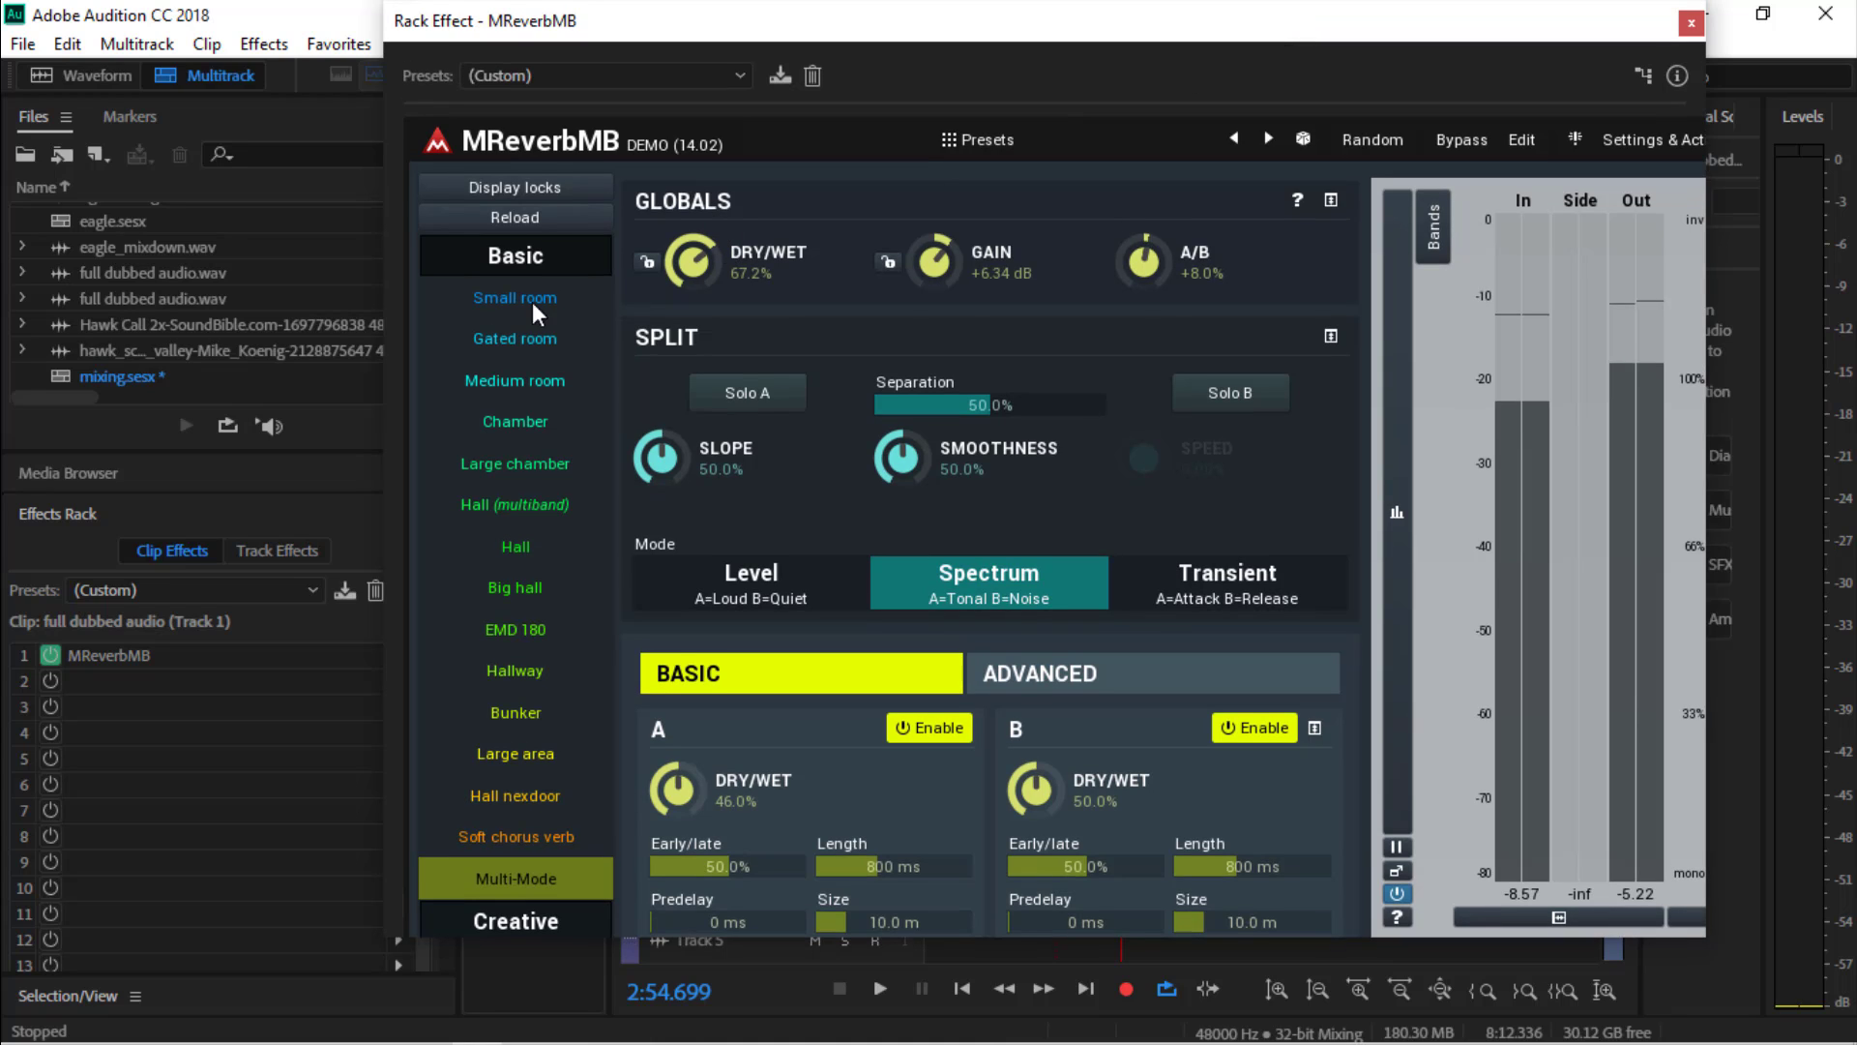
{"action": "left_click", "coordinate": [528, 757]}
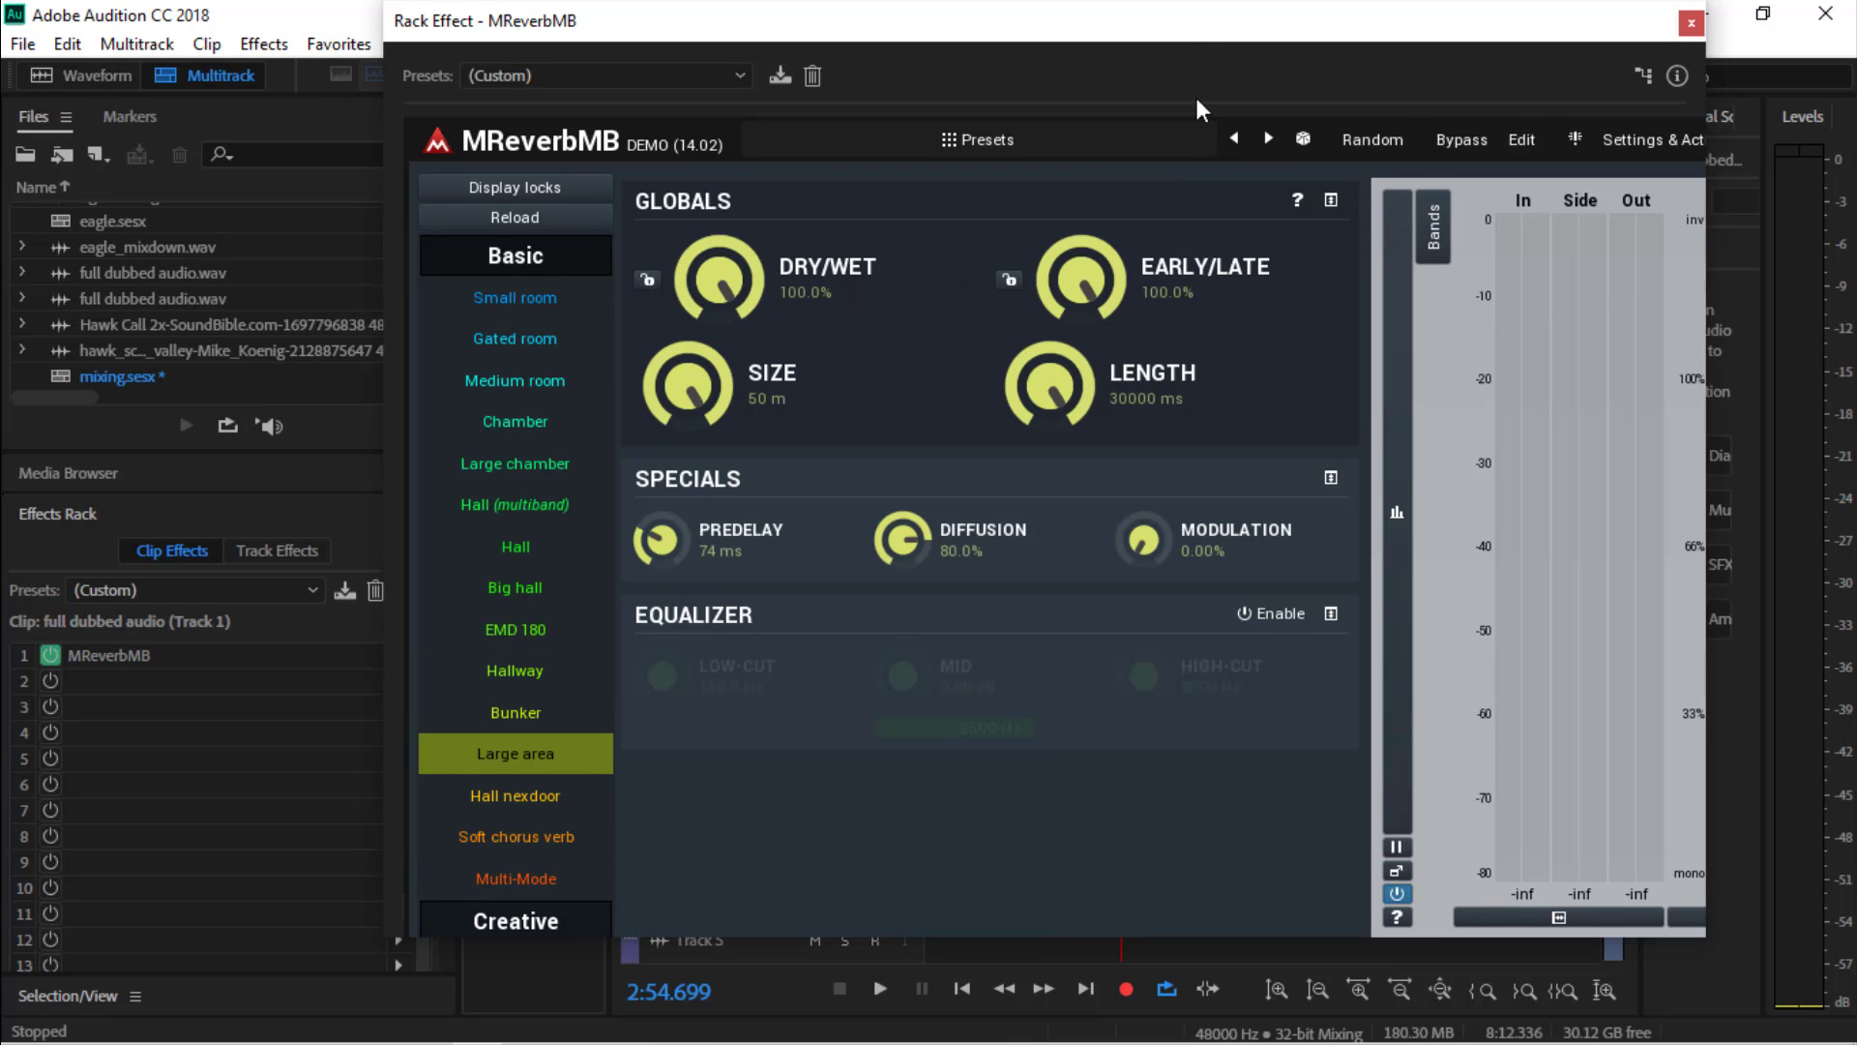
{"action": "left_click_drag", "start_coordinate": [1188, 25], "coordinate": [562, 50]}
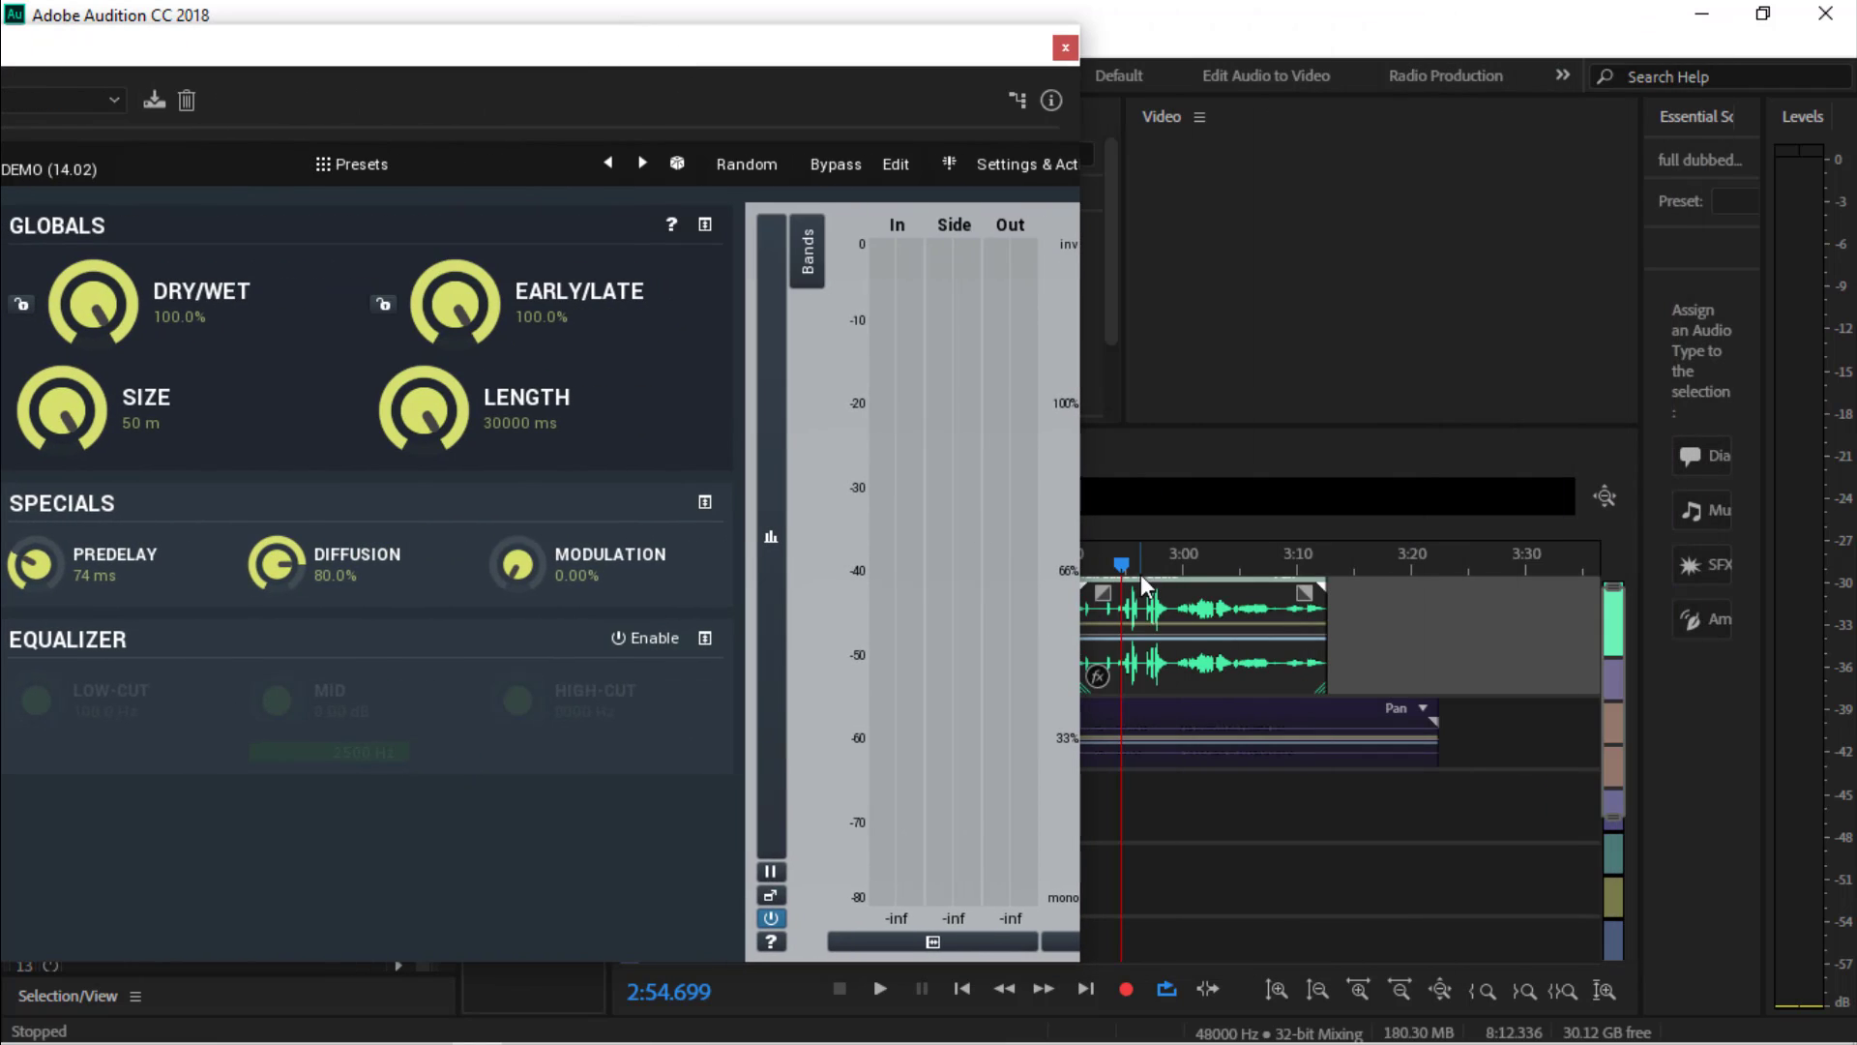
{"action": "left_click_drag", "start_coordinate": [1122, 573], "coordinate": [1081, 573]}
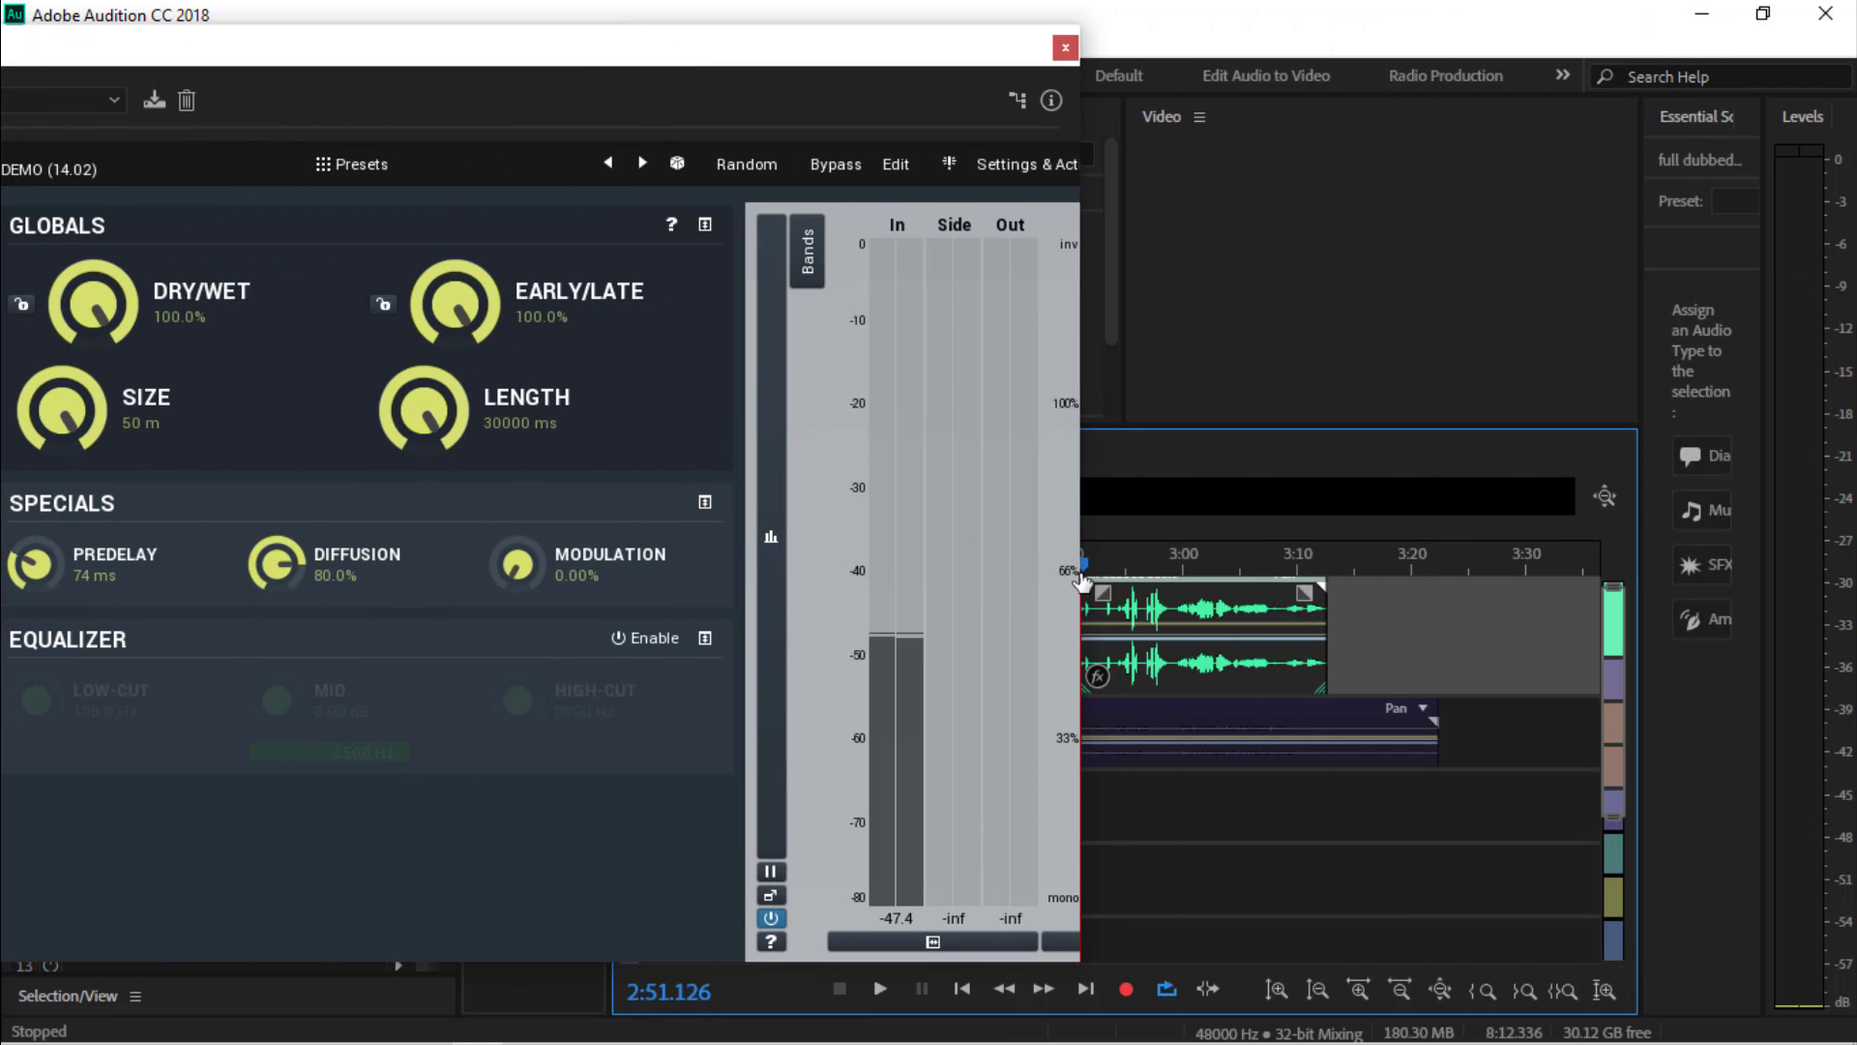
{"action": "key", "text": "space"}
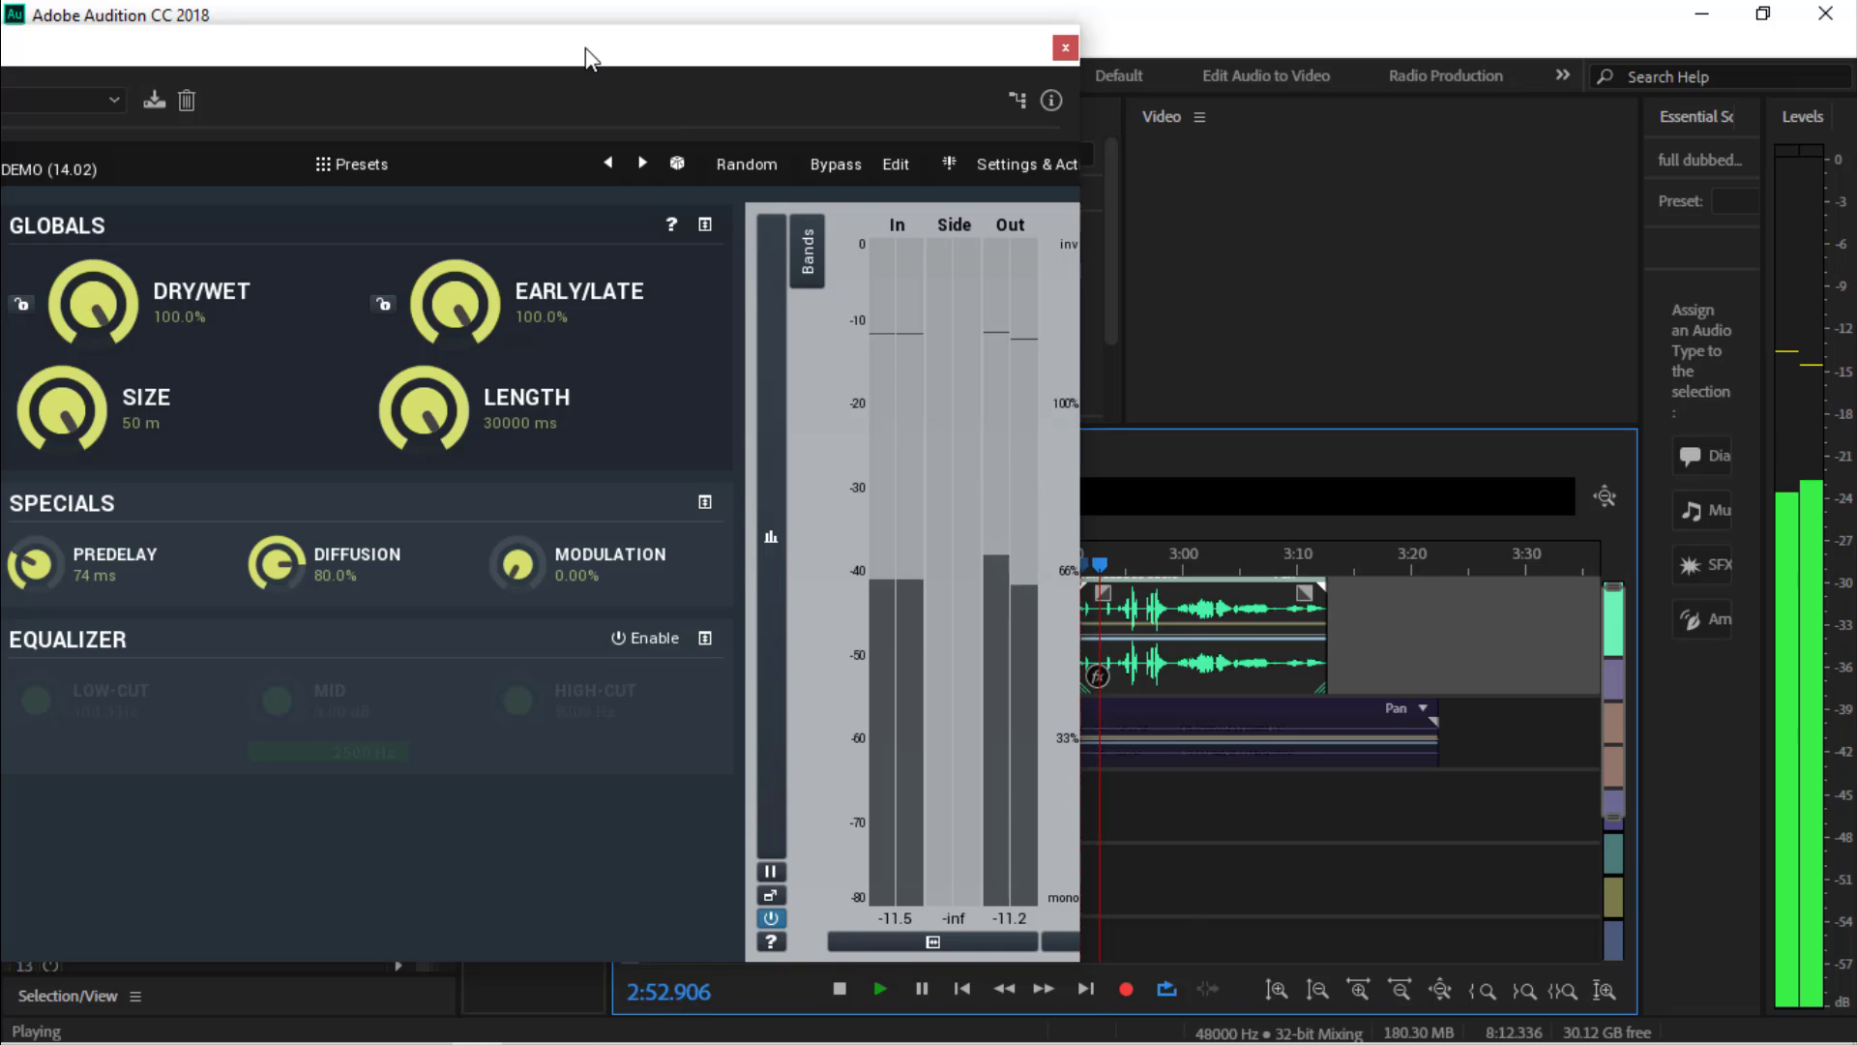
{"action": "left_click_drag", "start_coordinate": [669, 48], "coordinate": [1184, 48]}
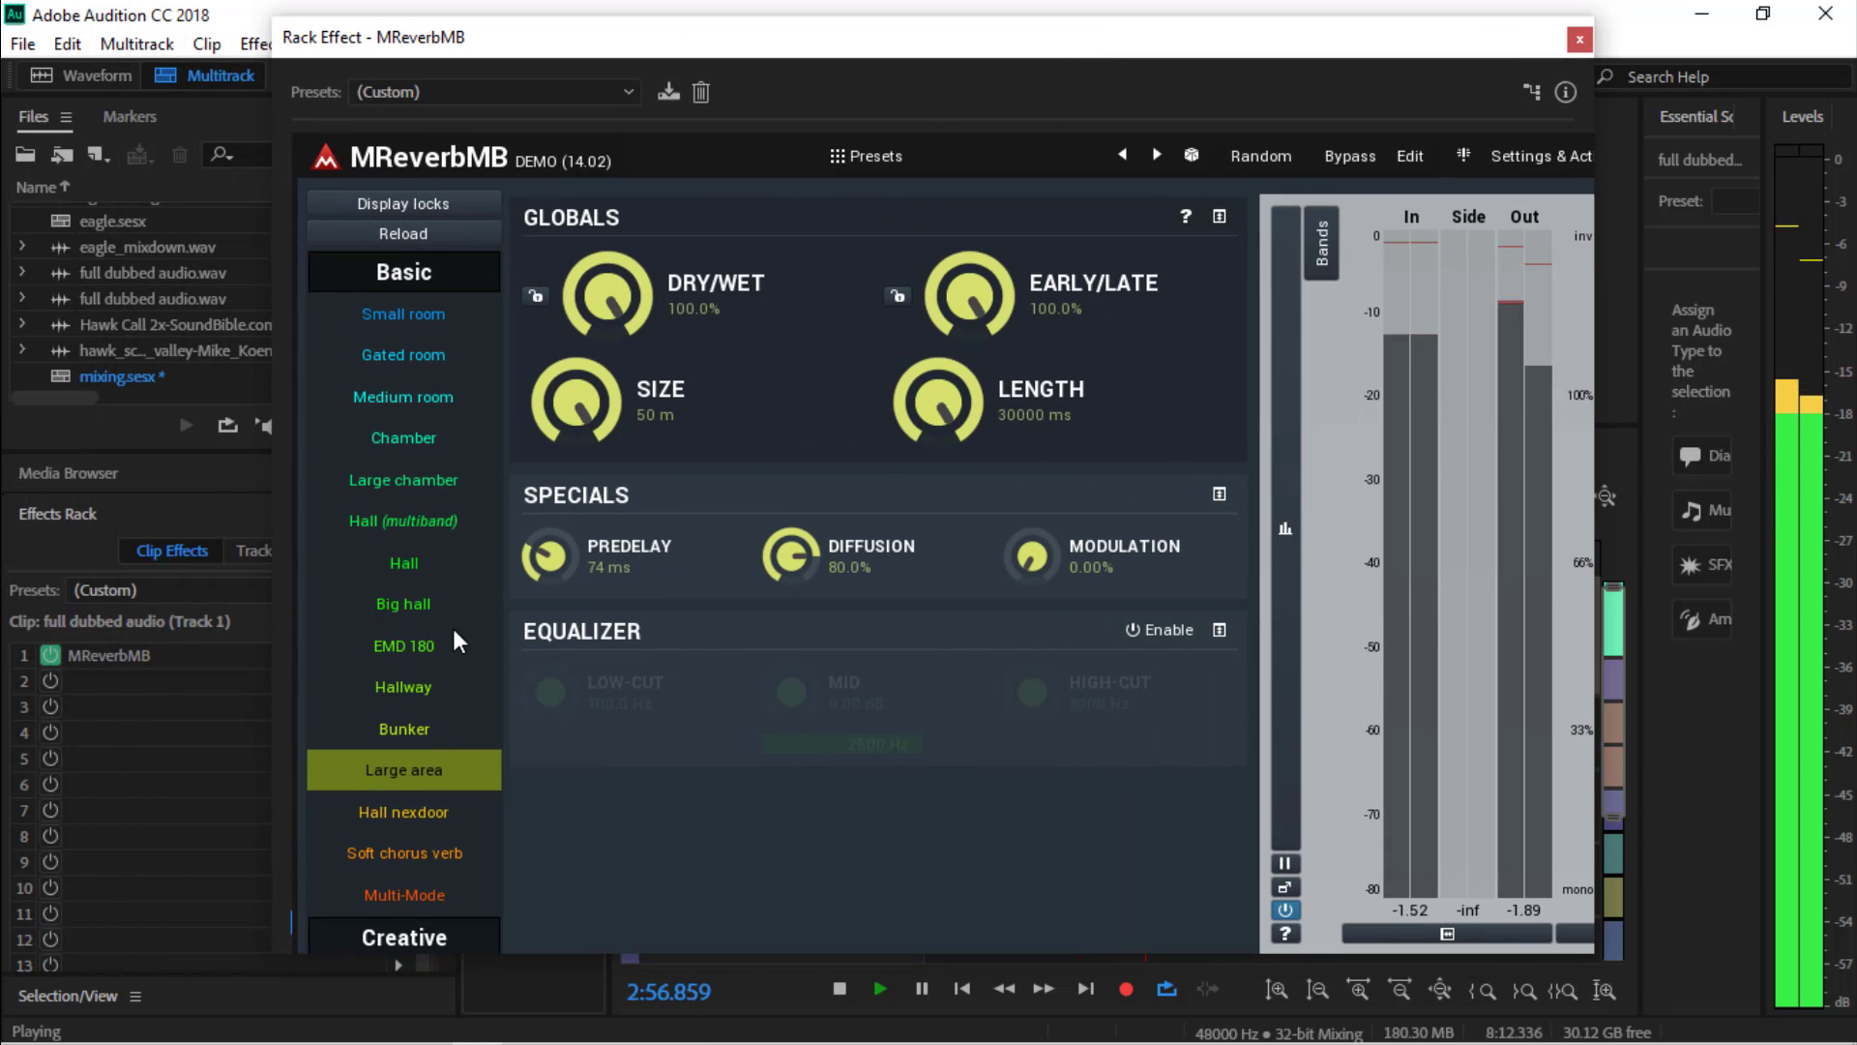
{"action": "key", "text": "space"}
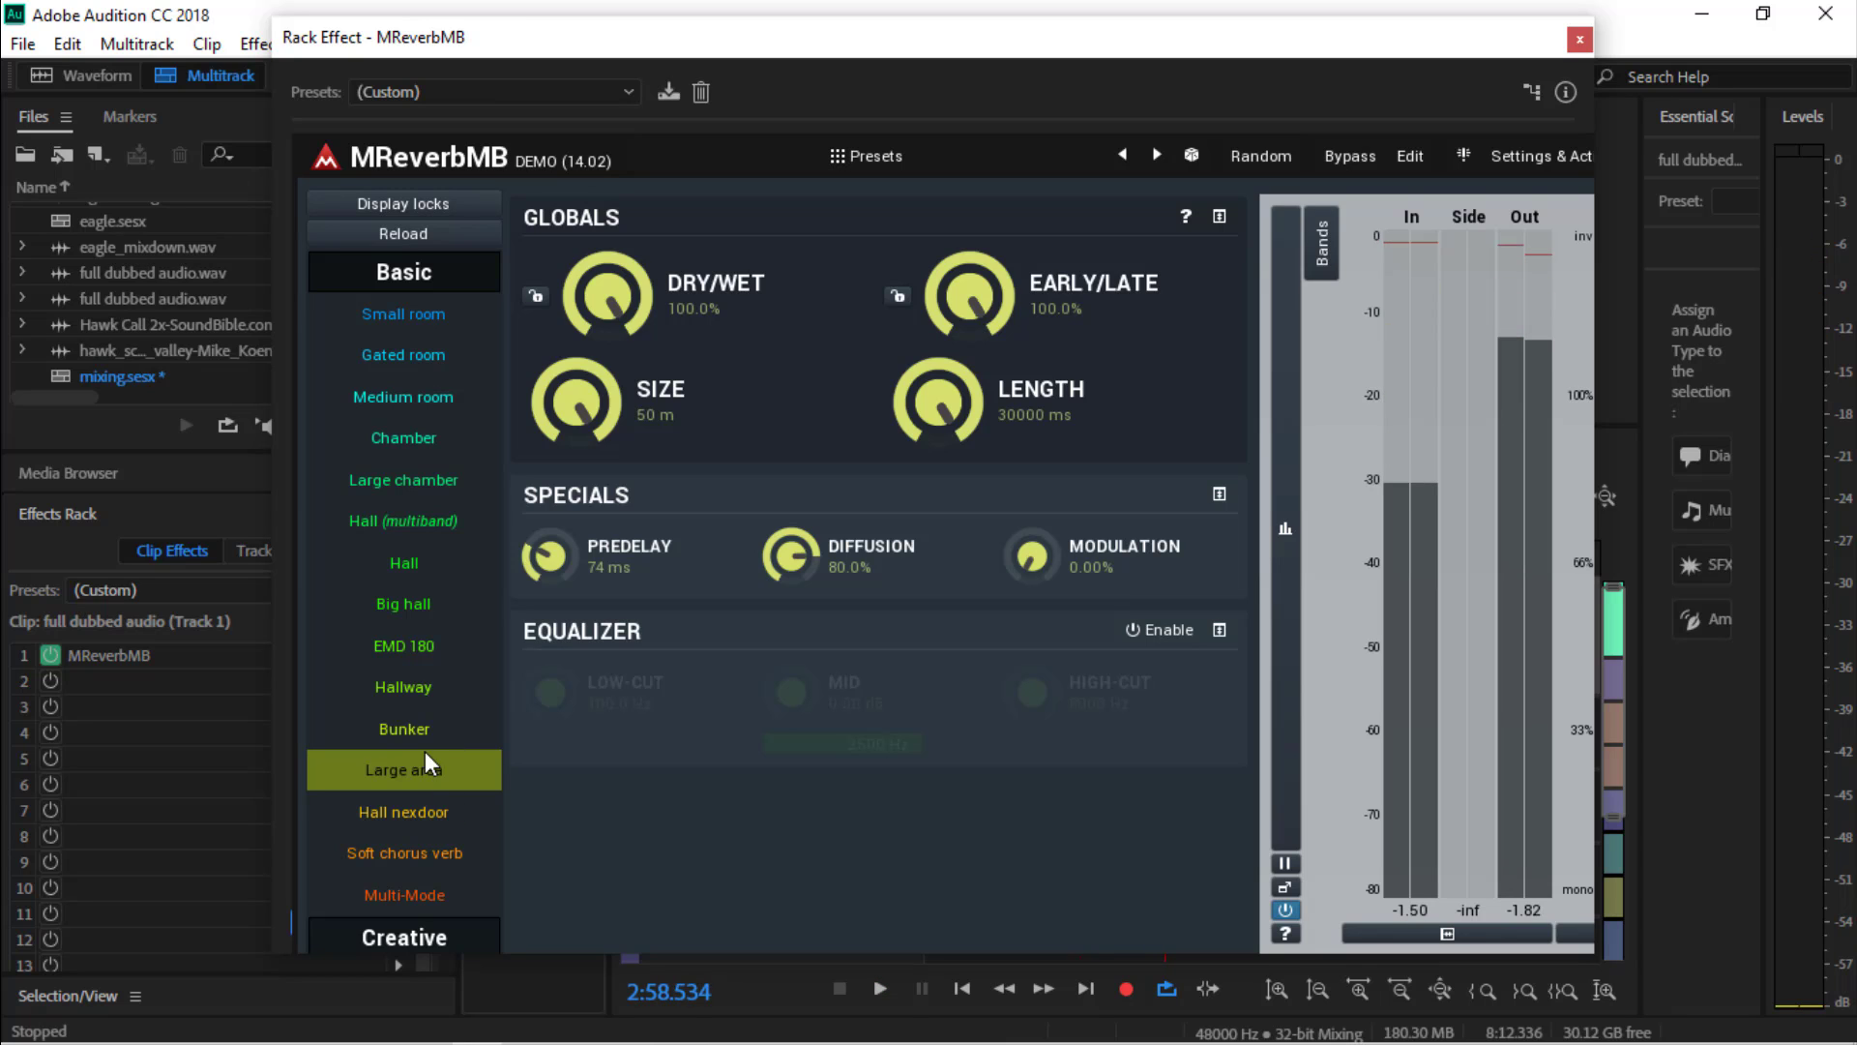
Try the Hallway preset in MReverbMB, listening from the start of the clip and stopping at 2:55.483
{"action": "left_click", "coordinate": [408, 687]}
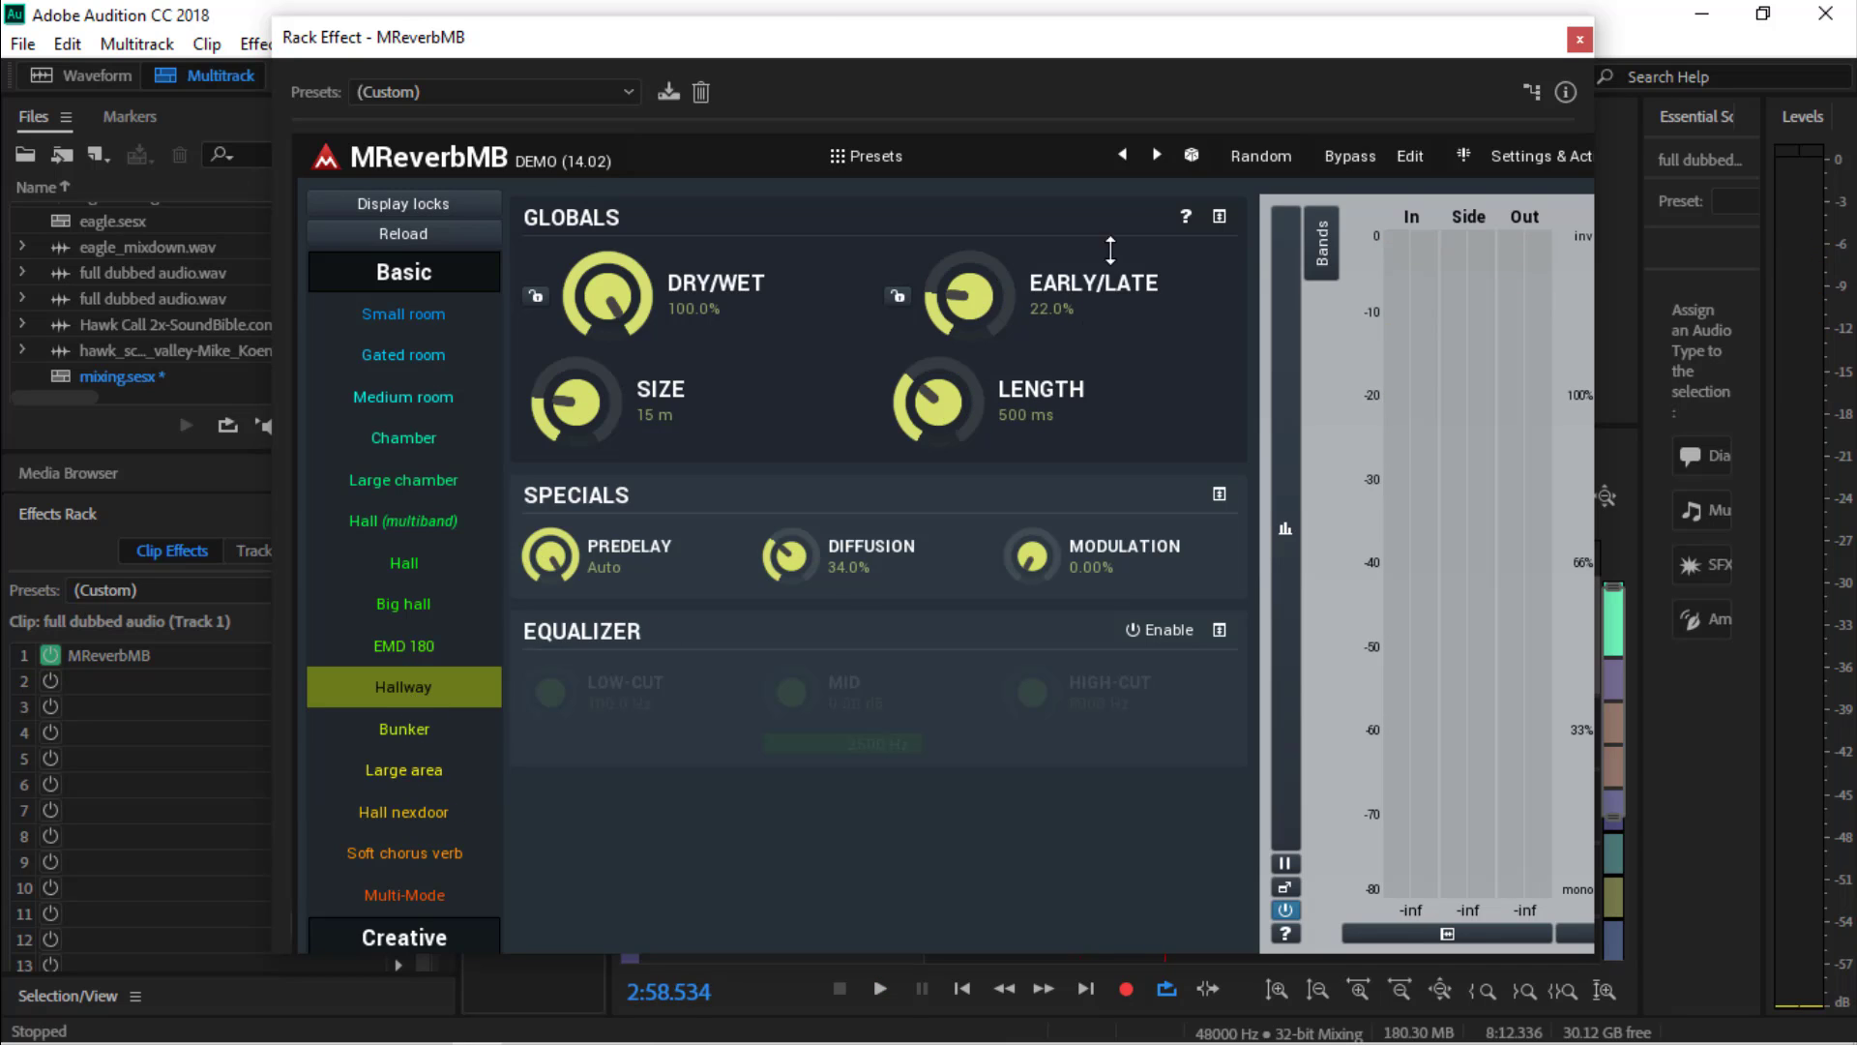
{"action": "left_click_drag", "start_coordinate": [1193, 50], "coordinate": [600, 89]}
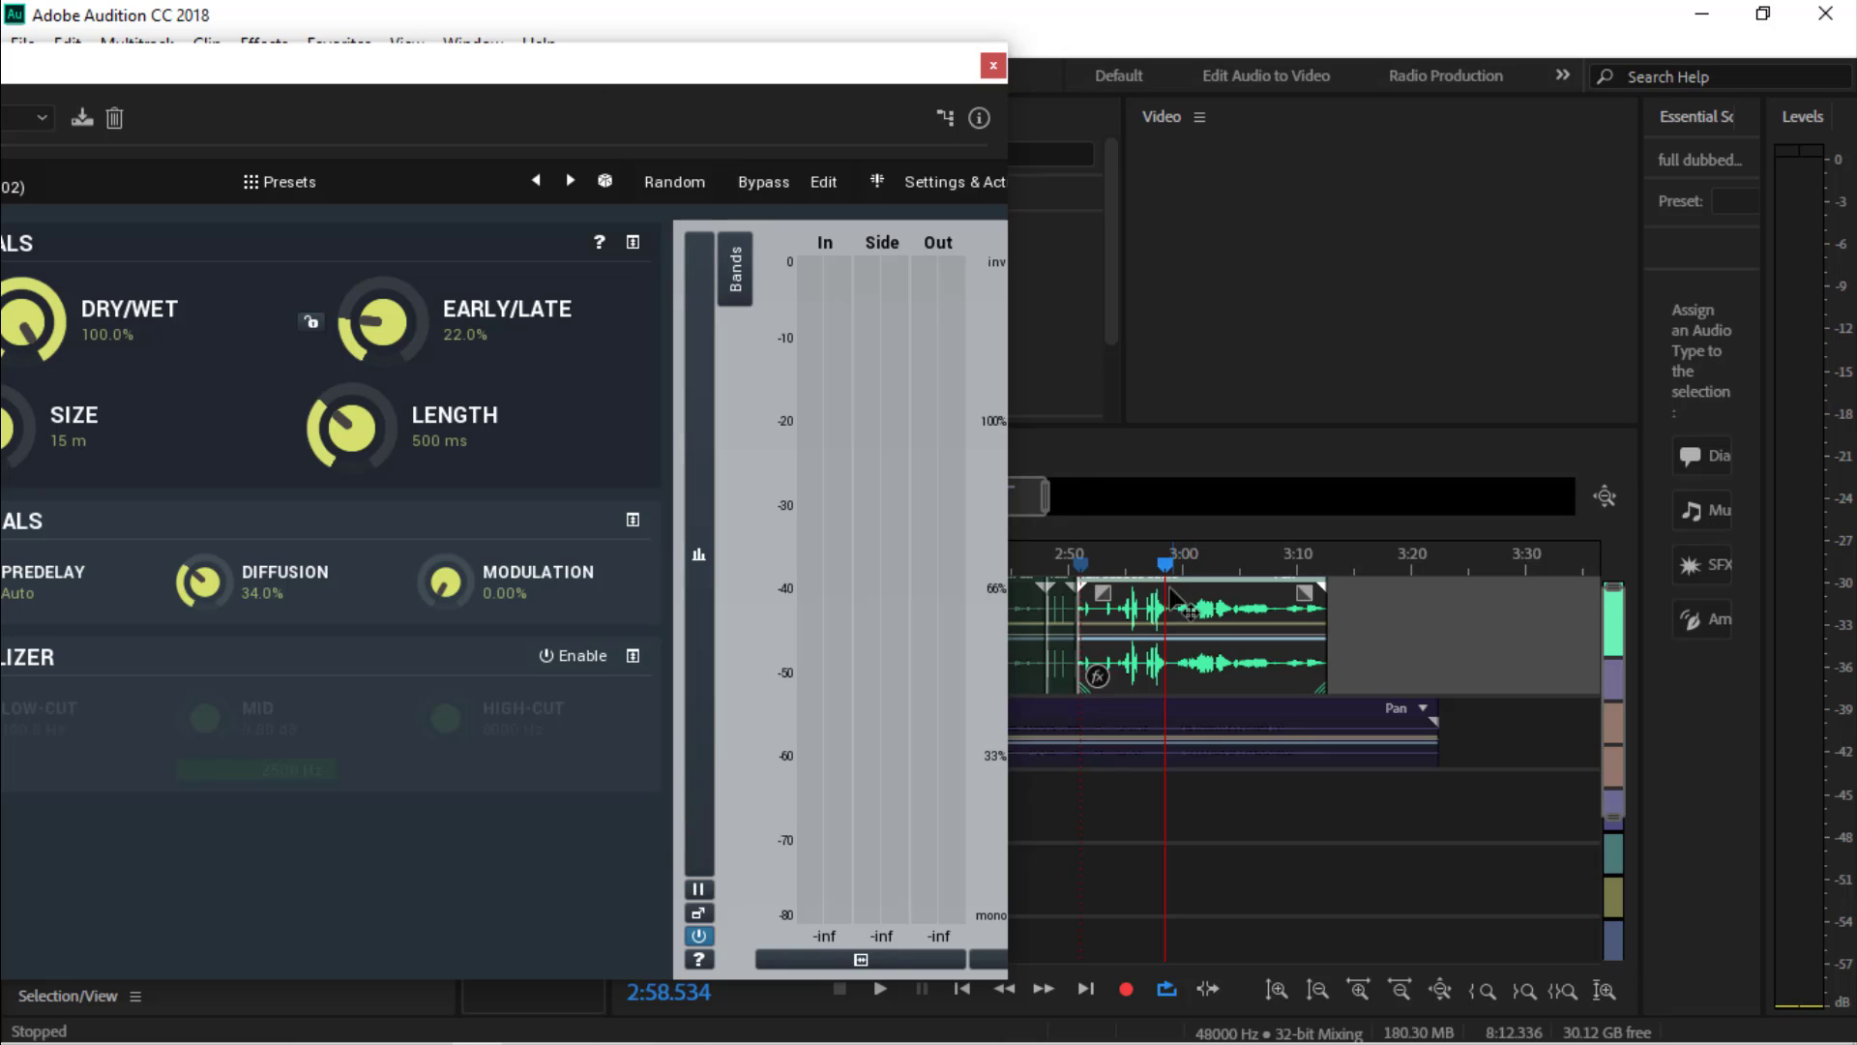
{"action": "left_click", "coordinate": [1086, 566]}
{"action": "key", "text": "space"}
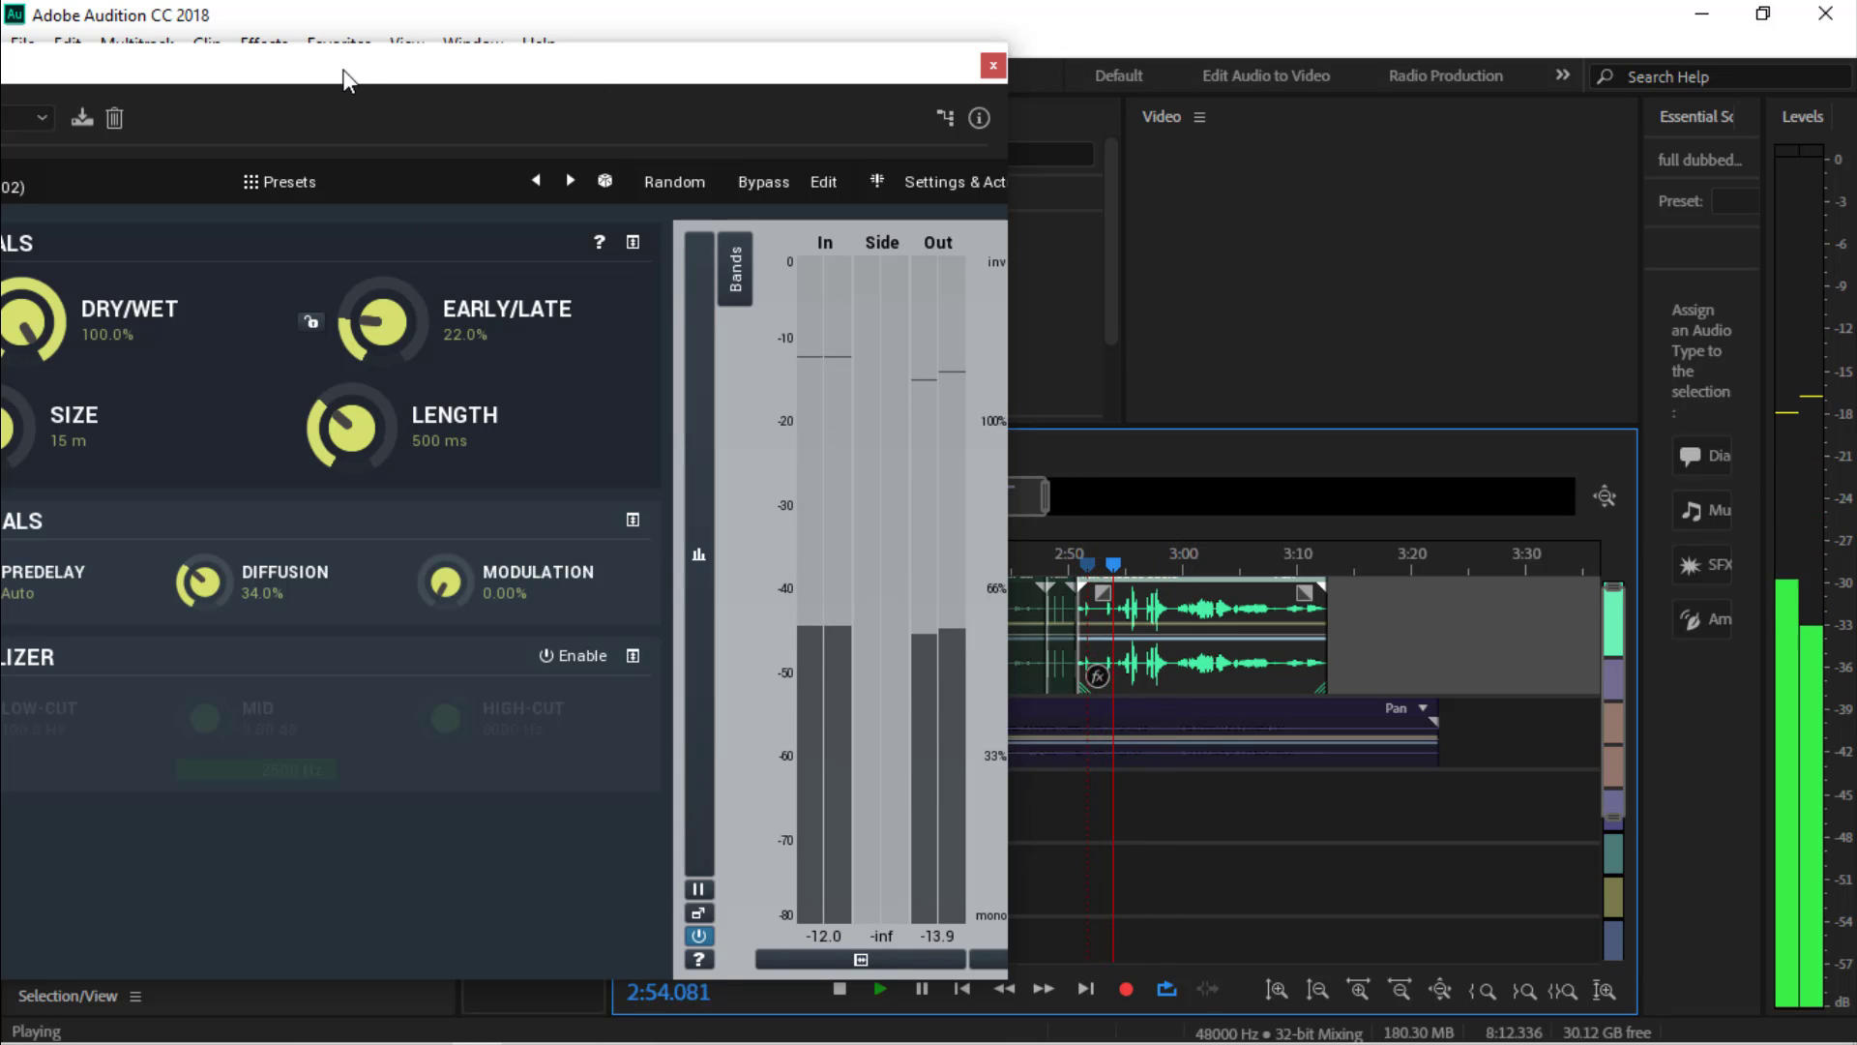
{"action": "left_click_drag", "start_coordinate": [363, 74], "coordinate": [870, 60]}
{"action": "key", "text": "space"}
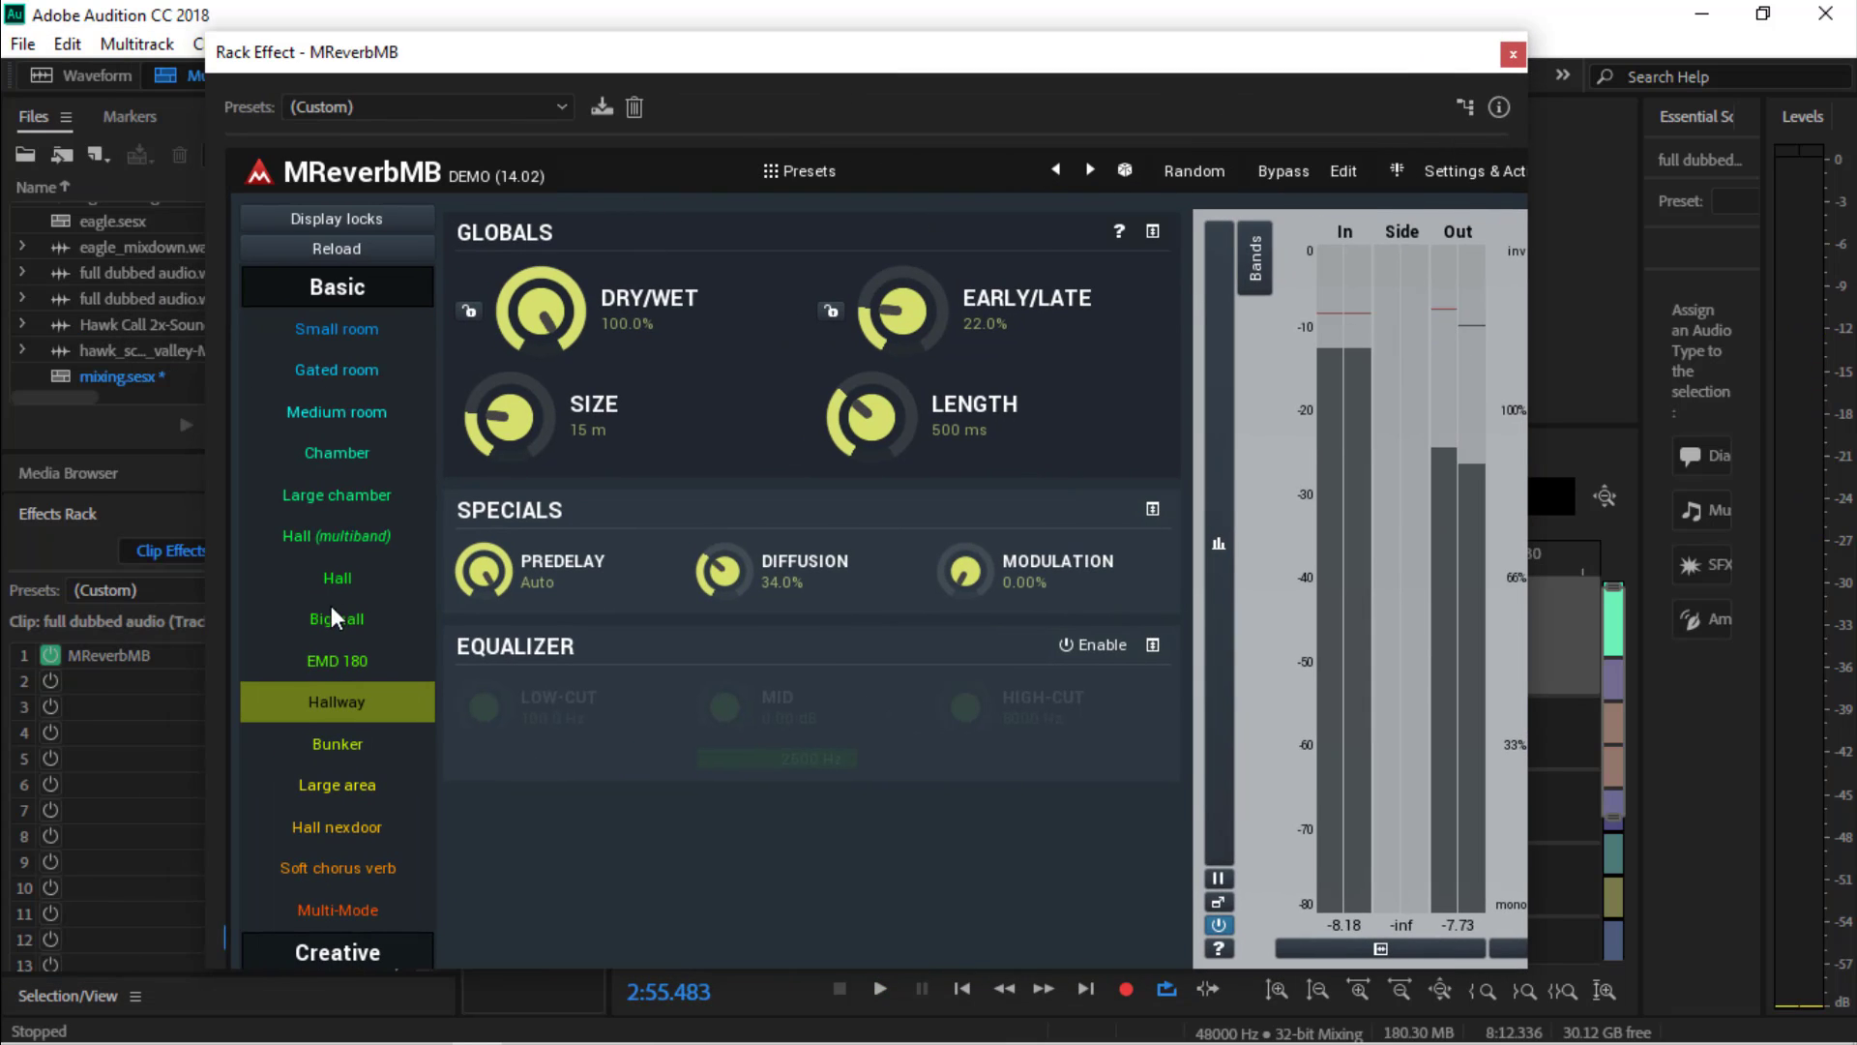
Try the Hall preset in MReverbMB, listening from the start of the clip and stopping at 3:03.878
{"action": "left_click", "coordinate": [346, 580]}
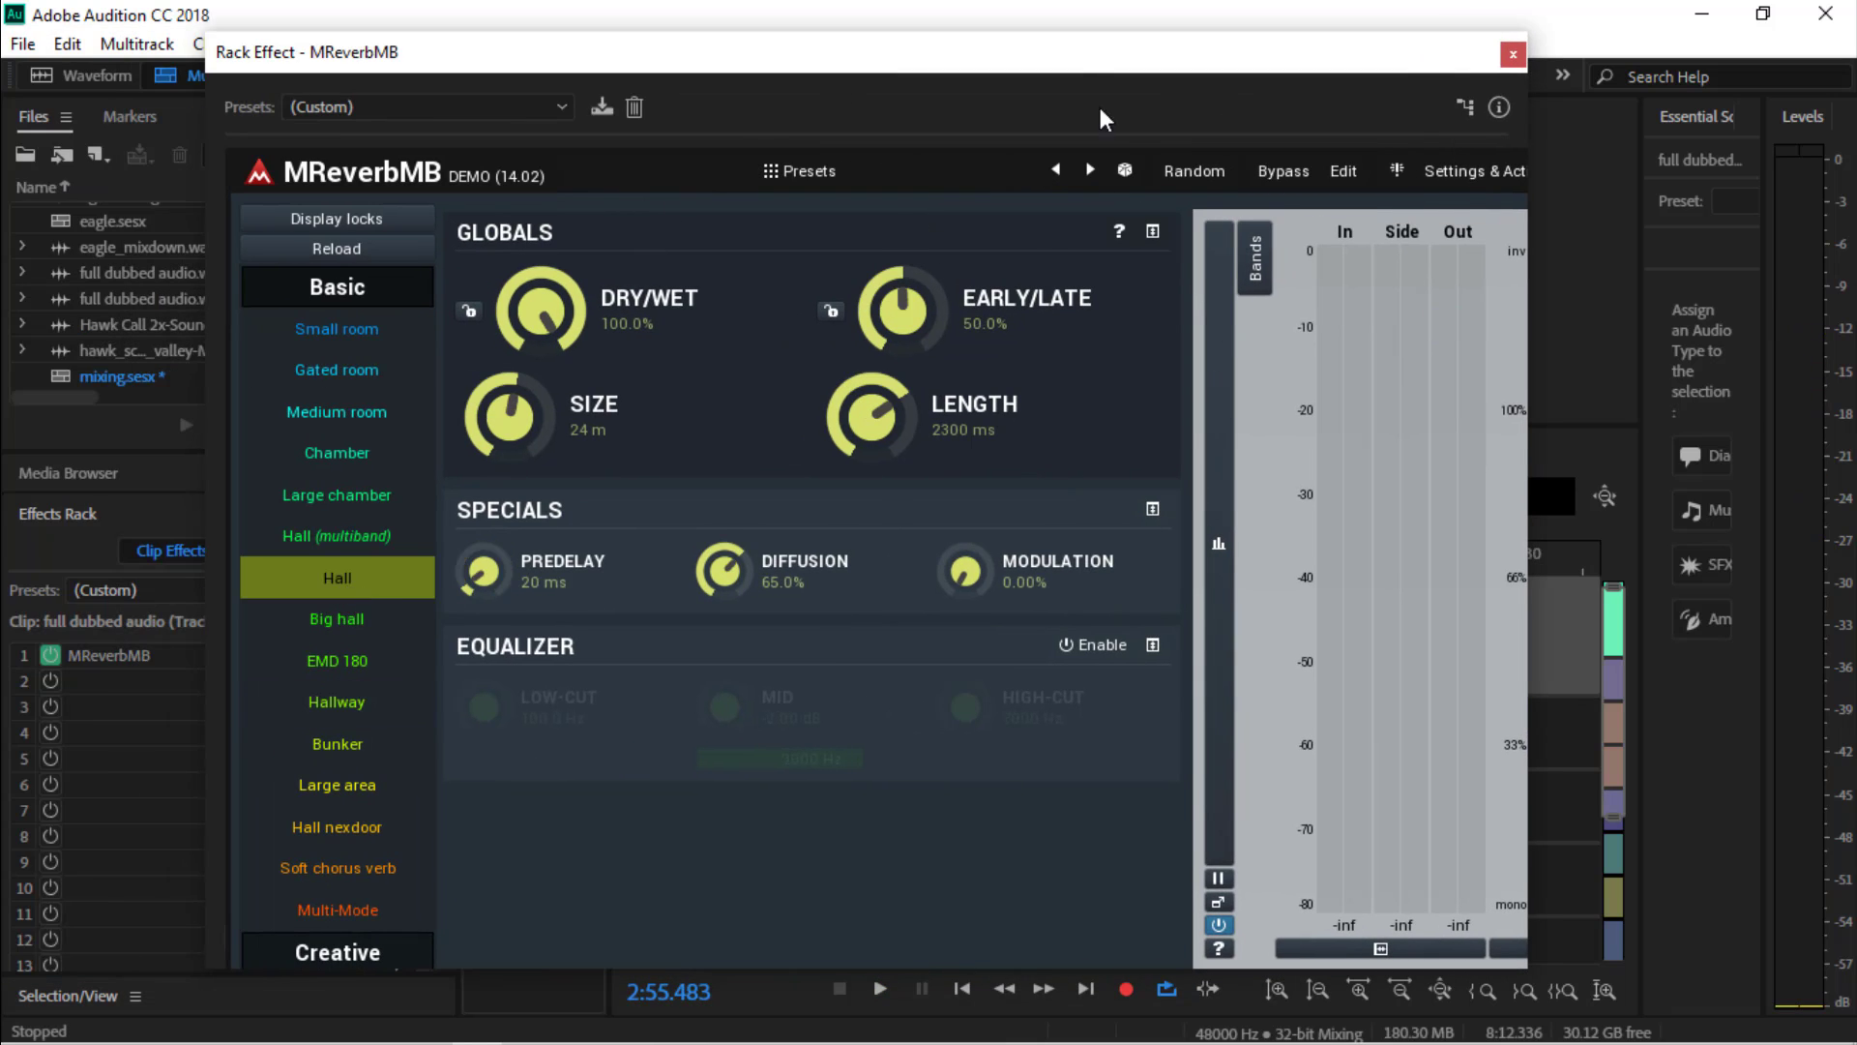
{"action": "left_click_drag", "start_coordinate": [1083, 60], "coordinate": [617, 109]}
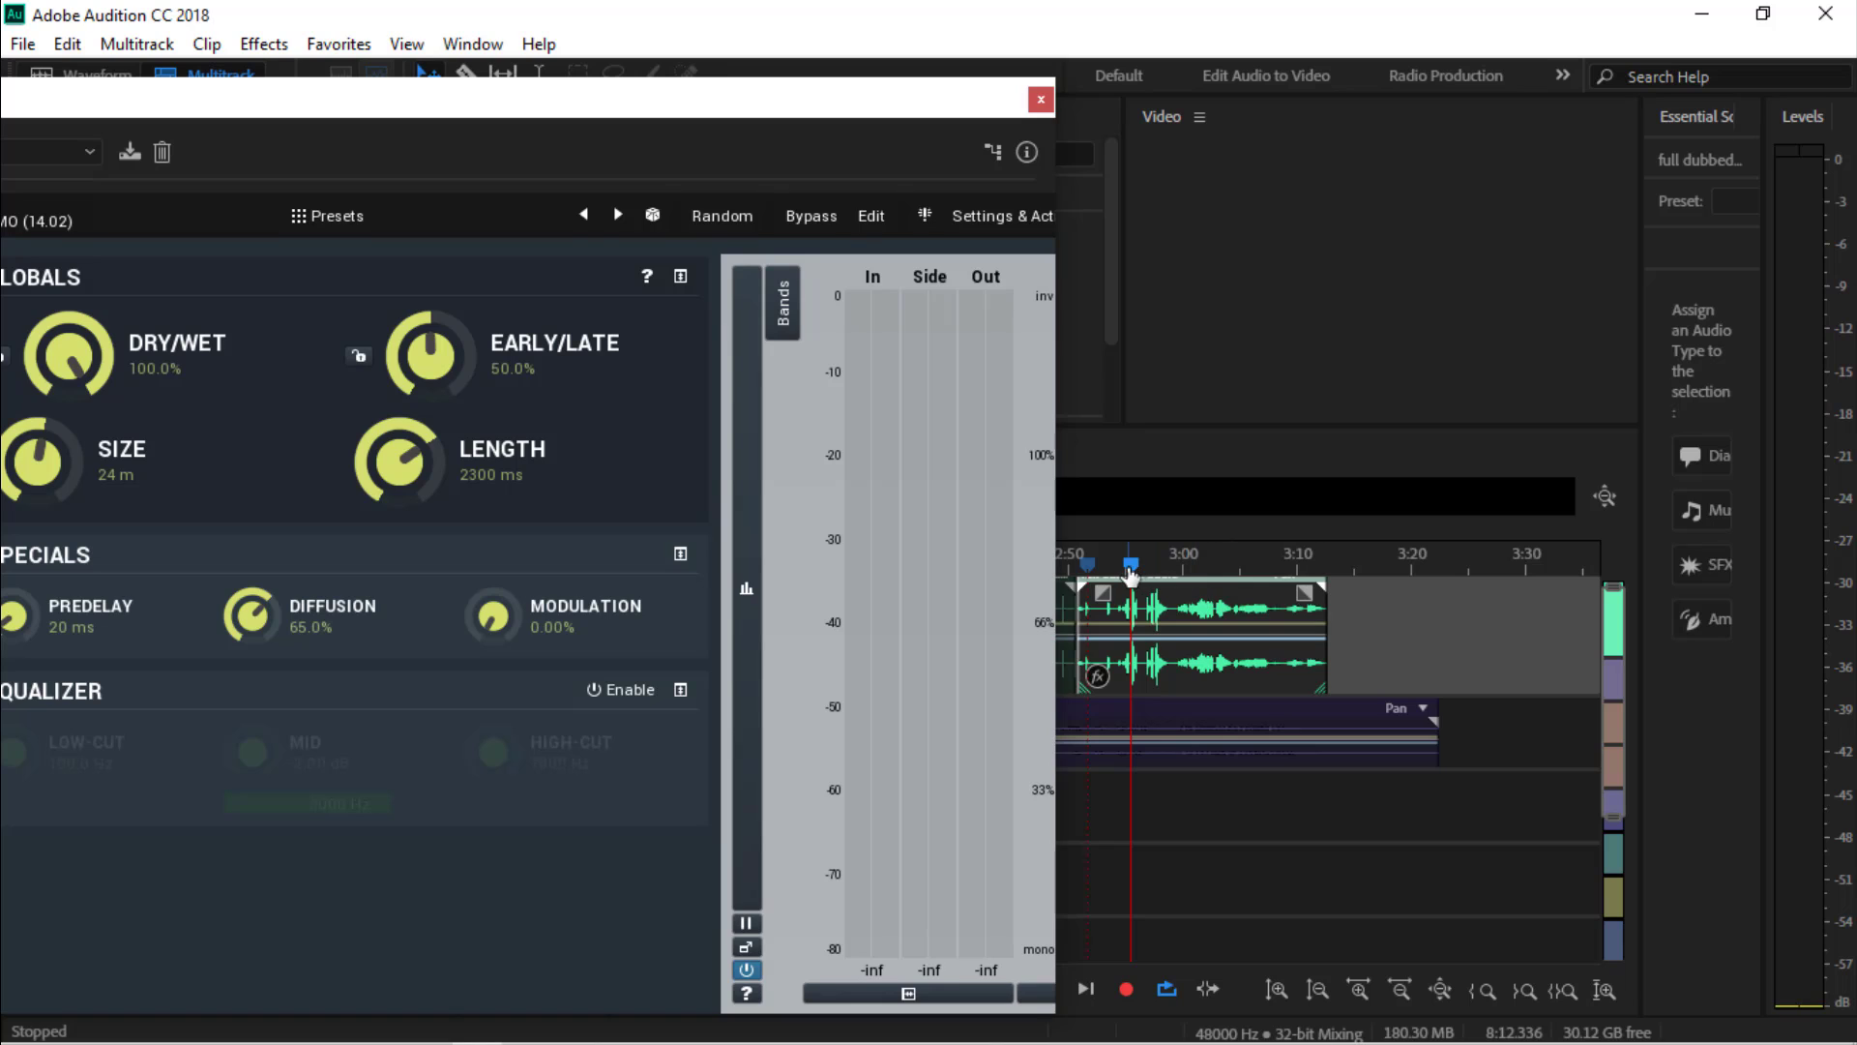
{"action": "left_click_drag", "start_coordinate": [1130, 575], "coordinate": [1085, 574]}
{"action": "key", "text": "space"}
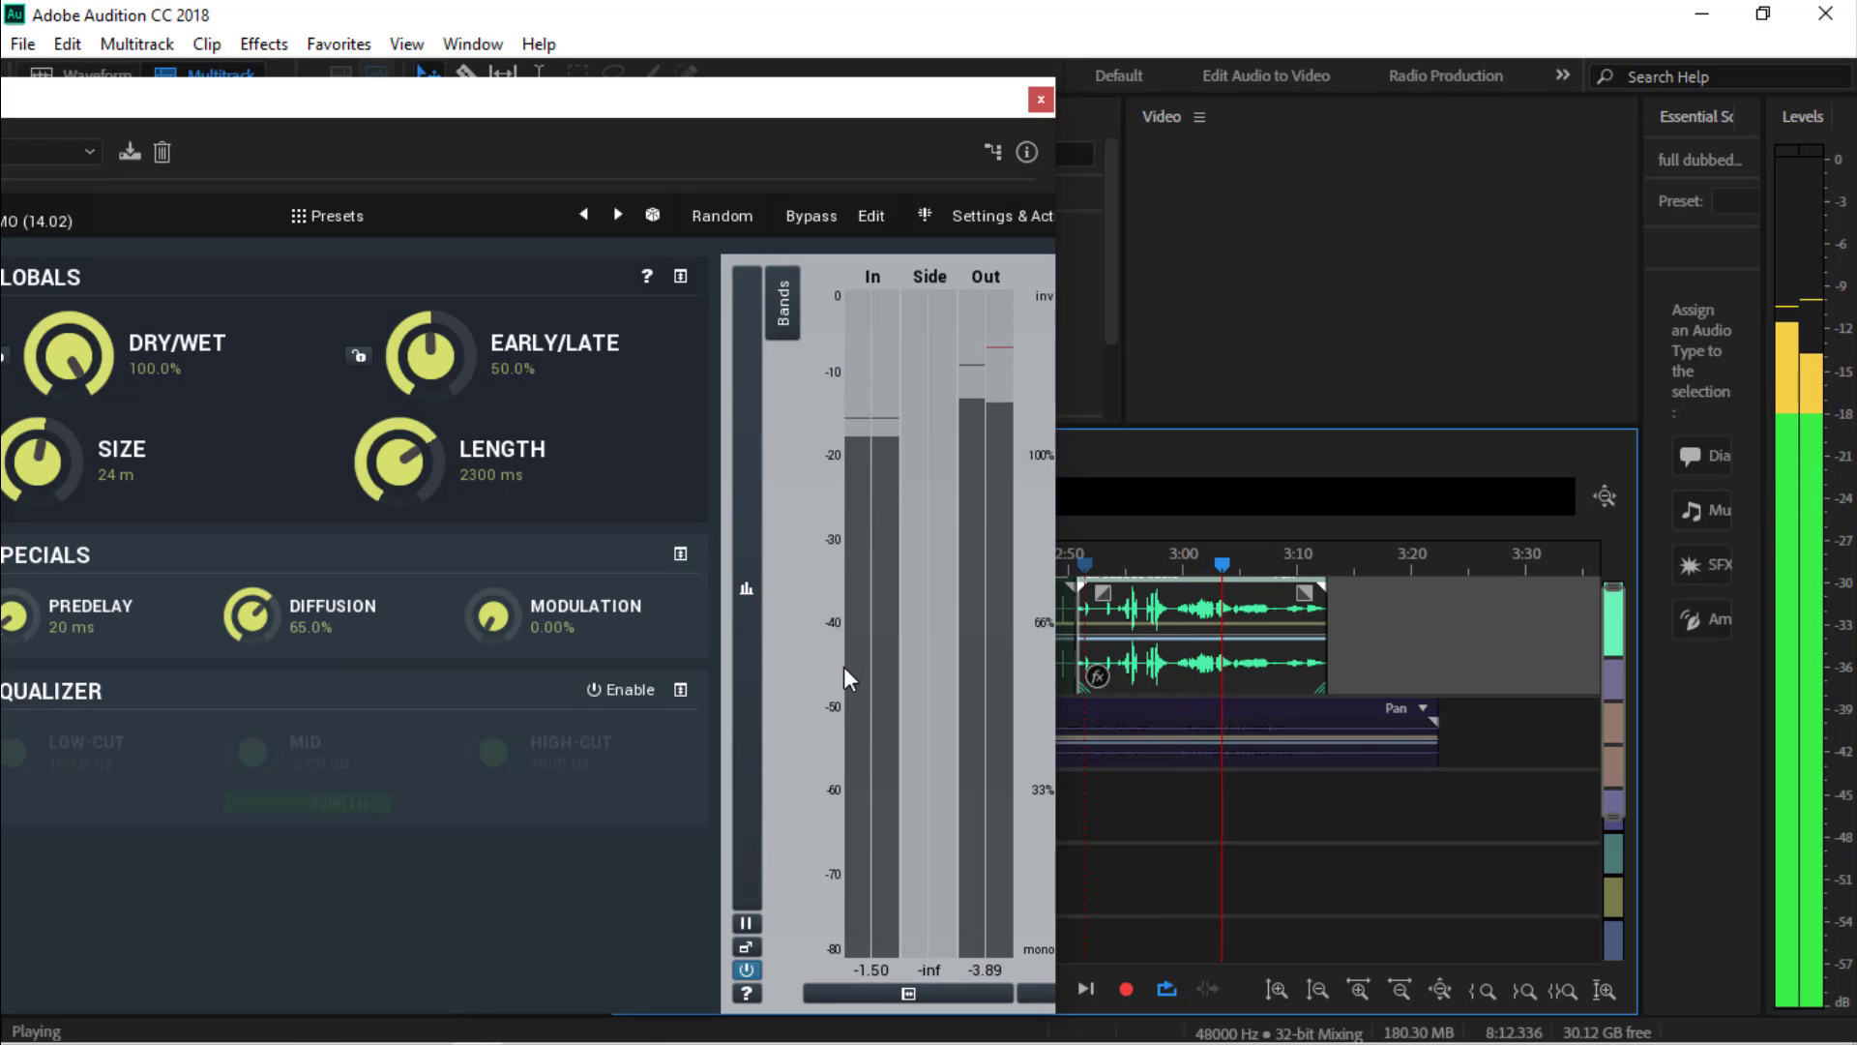
{"action": "key", "text": "space"}
Apply the Small room preset in MReverbMB and listen from the start of the clip, stopping at 2:54.799
{"action": "left_click_drag", "start_coordinate": [347, 92], "coordinate": [859, 66]}
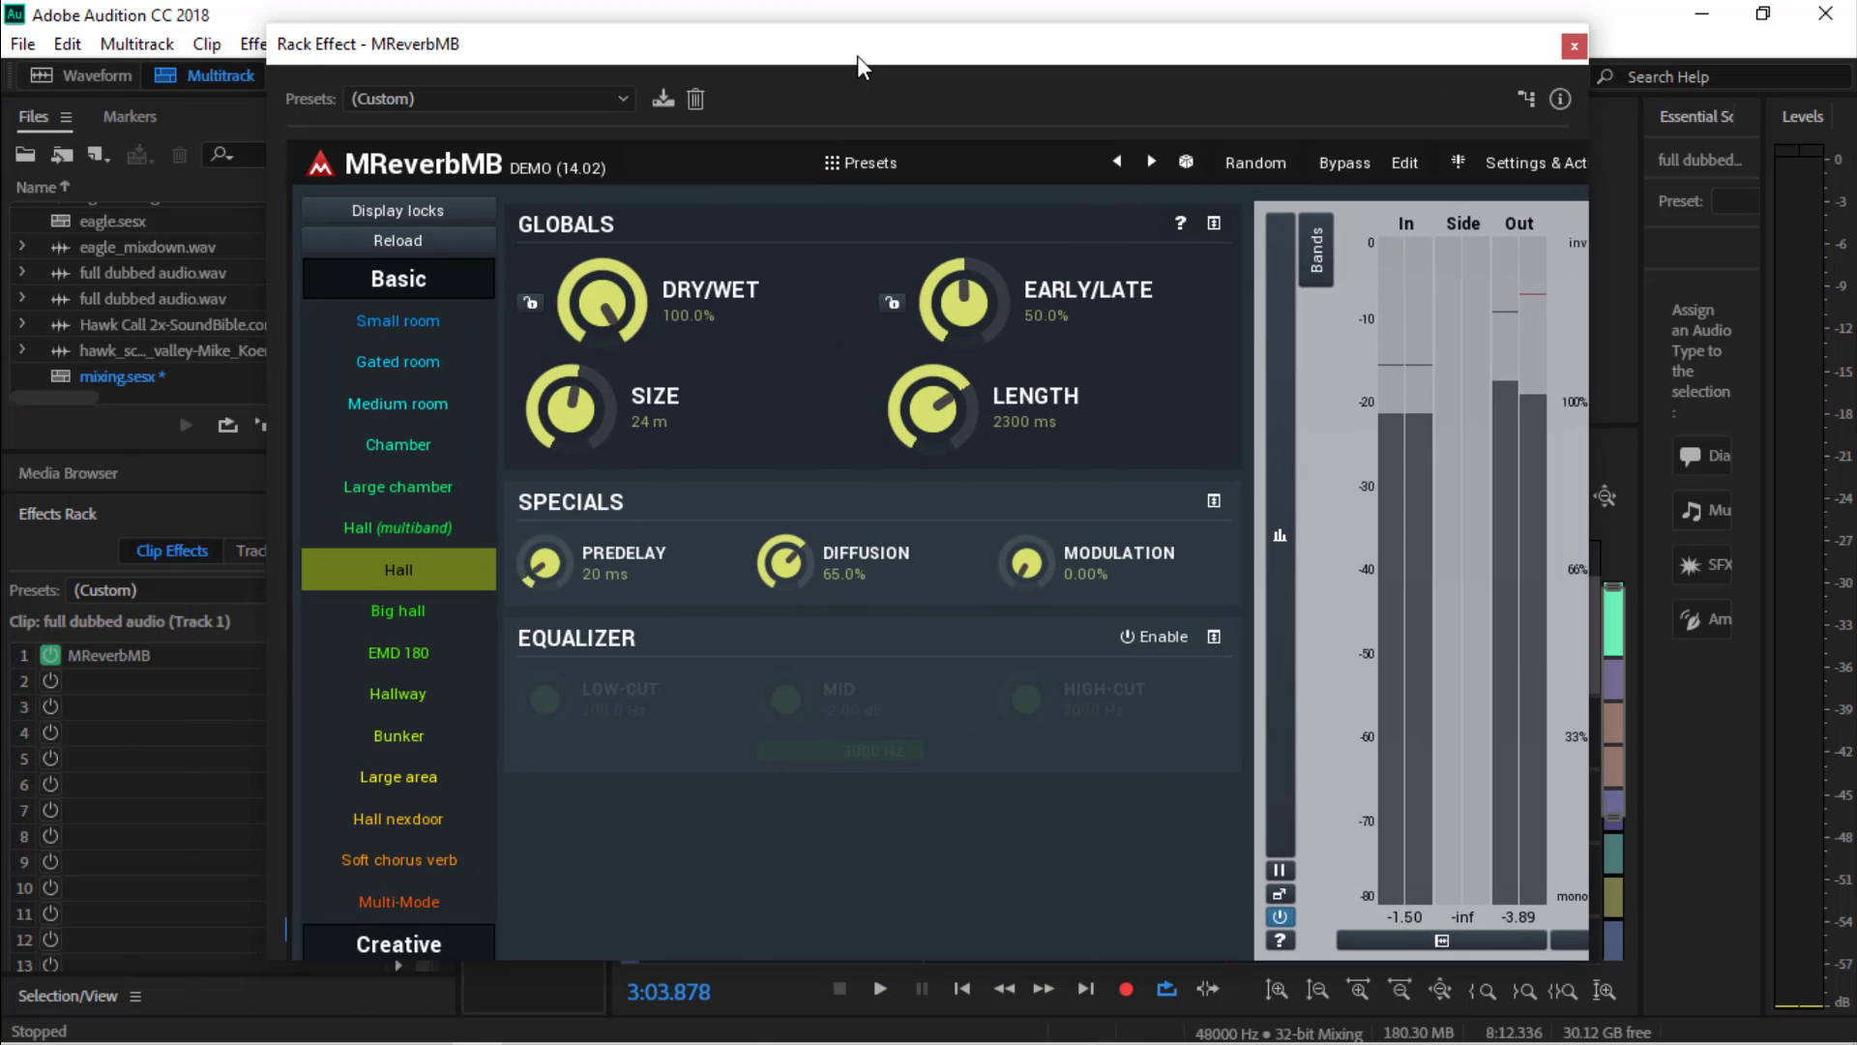
{"action": "left_click", "coordinate": [404, 325]}
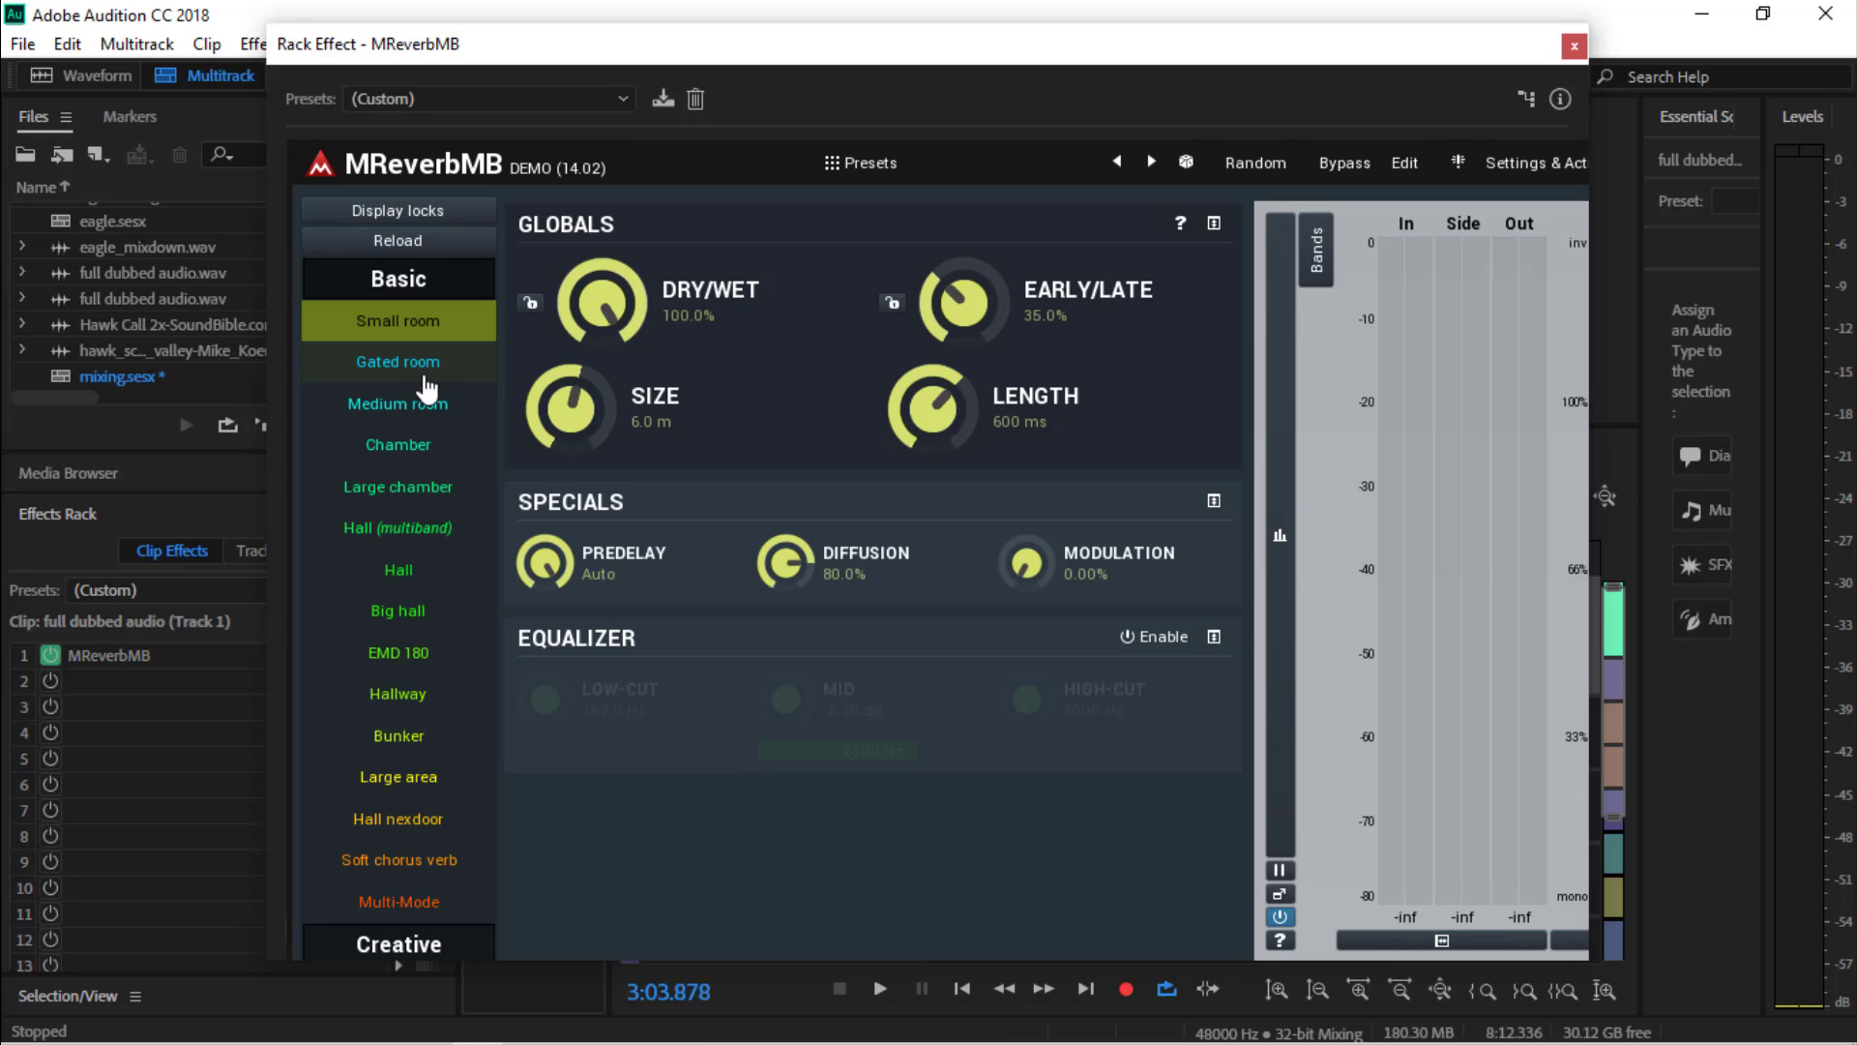
{"action": "left_click_drag", "start_coordinate": [1125, 70], "coordinate": [422, 91]}
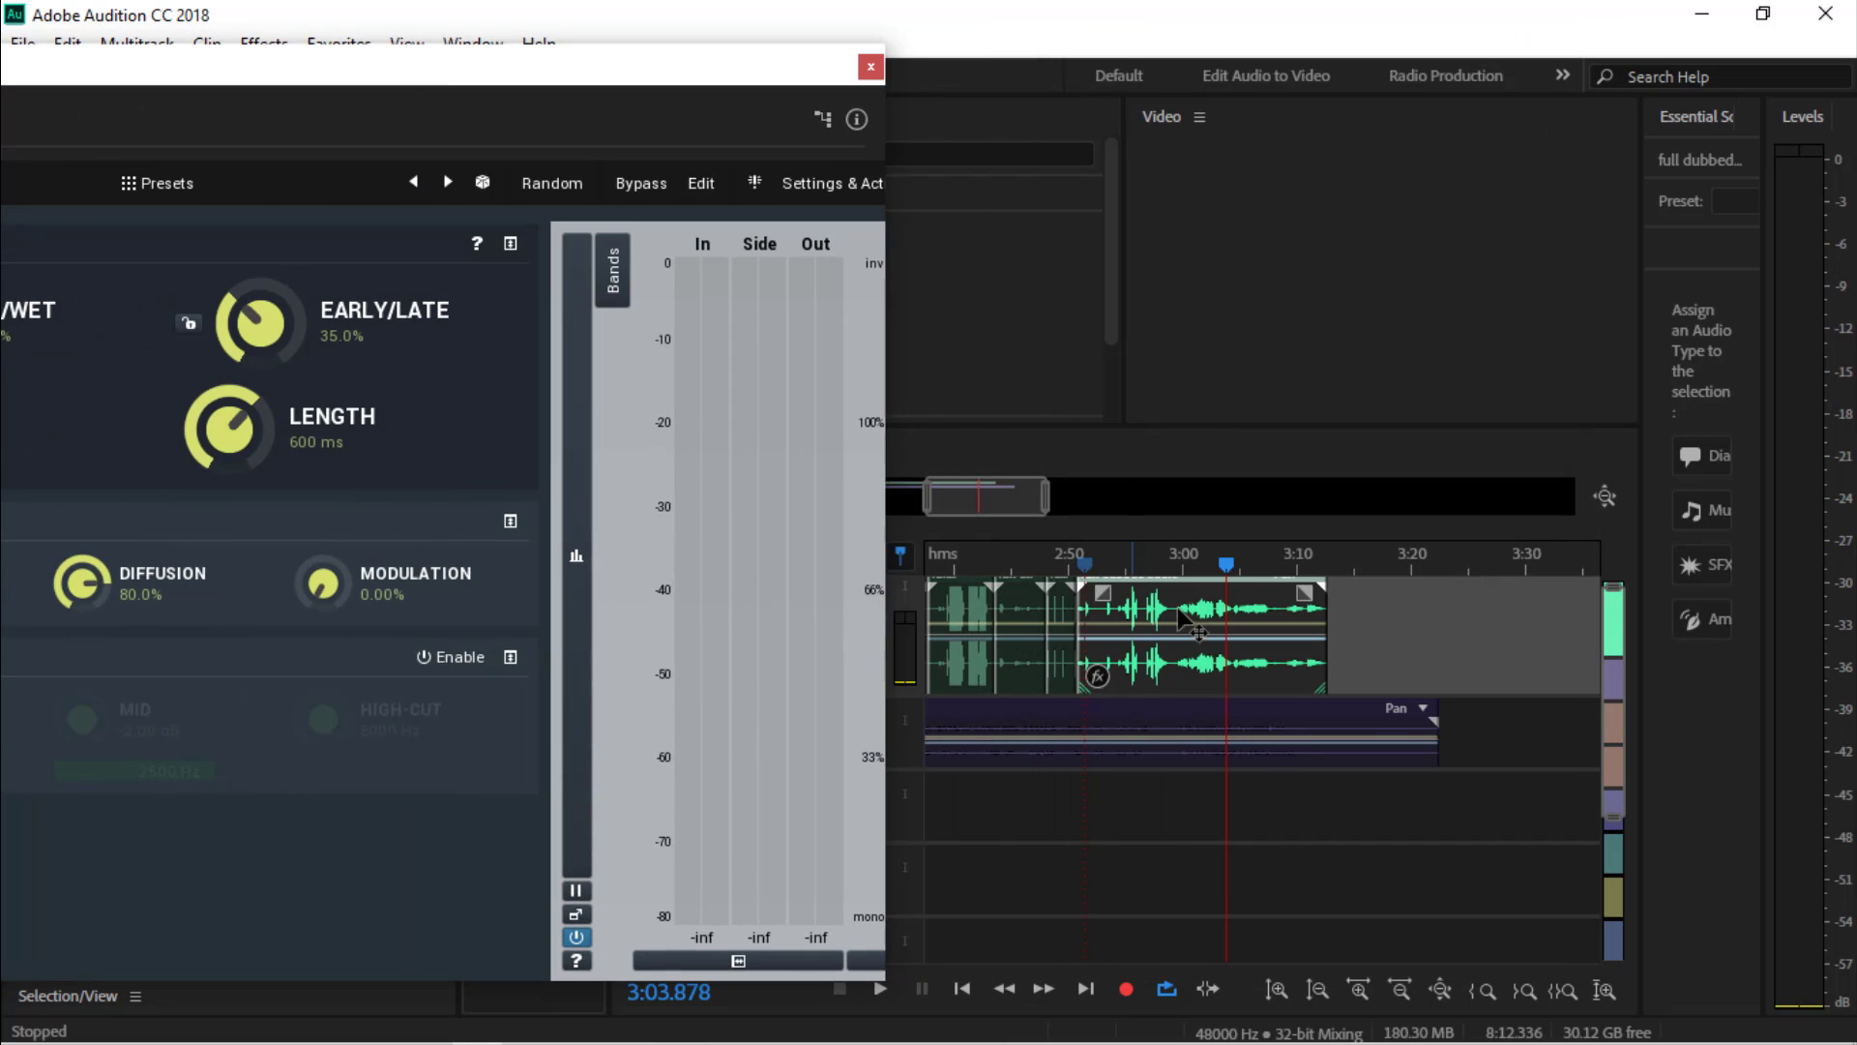
{"action": "left_click", "coordinate": [1085, 638]}
{"action": "key", "text": "space"}
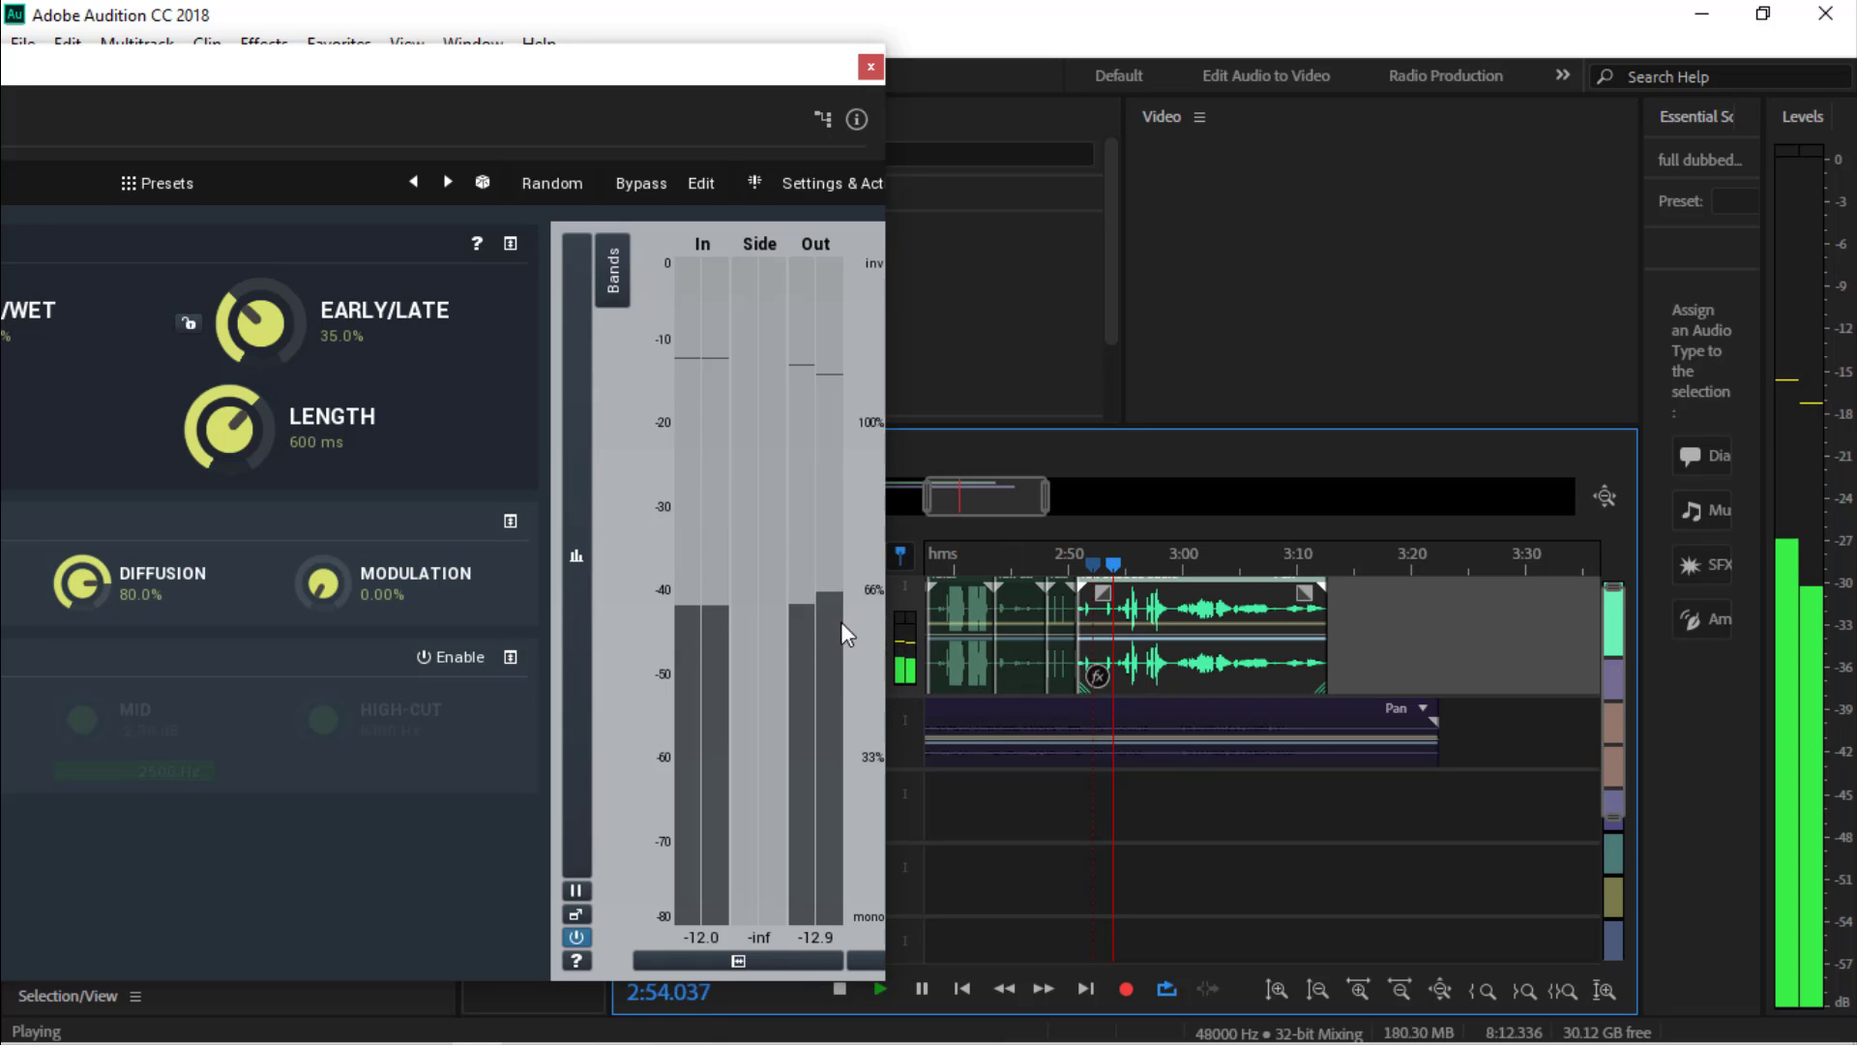
{"action": "key", "text": "space"}
{"action": "left_click_drag", "start_coordinate": [218, 68], "coordinate": [821, 41]}
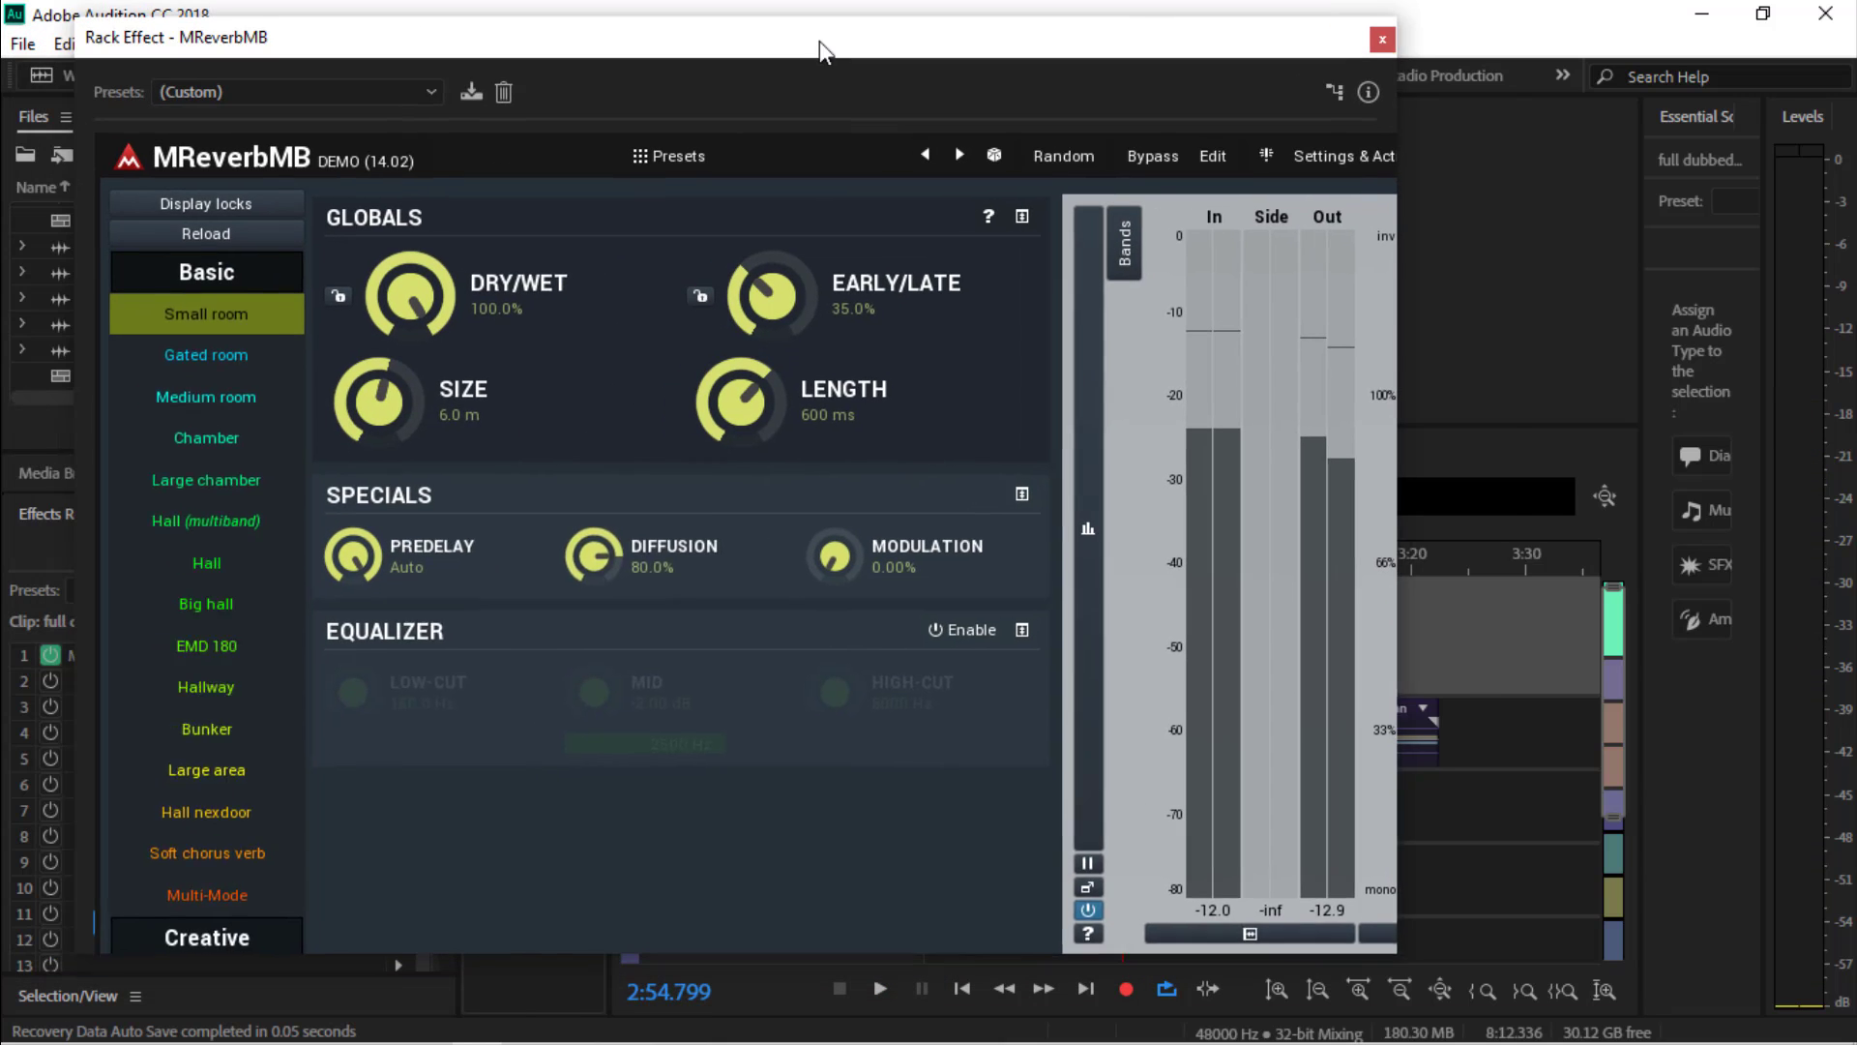
Apply the Large chamber preset in MReverbMB and listen from near the start of the last clip, stopping at 2:59.349
{"action": "left_click", "coordinate": [287, 360]}
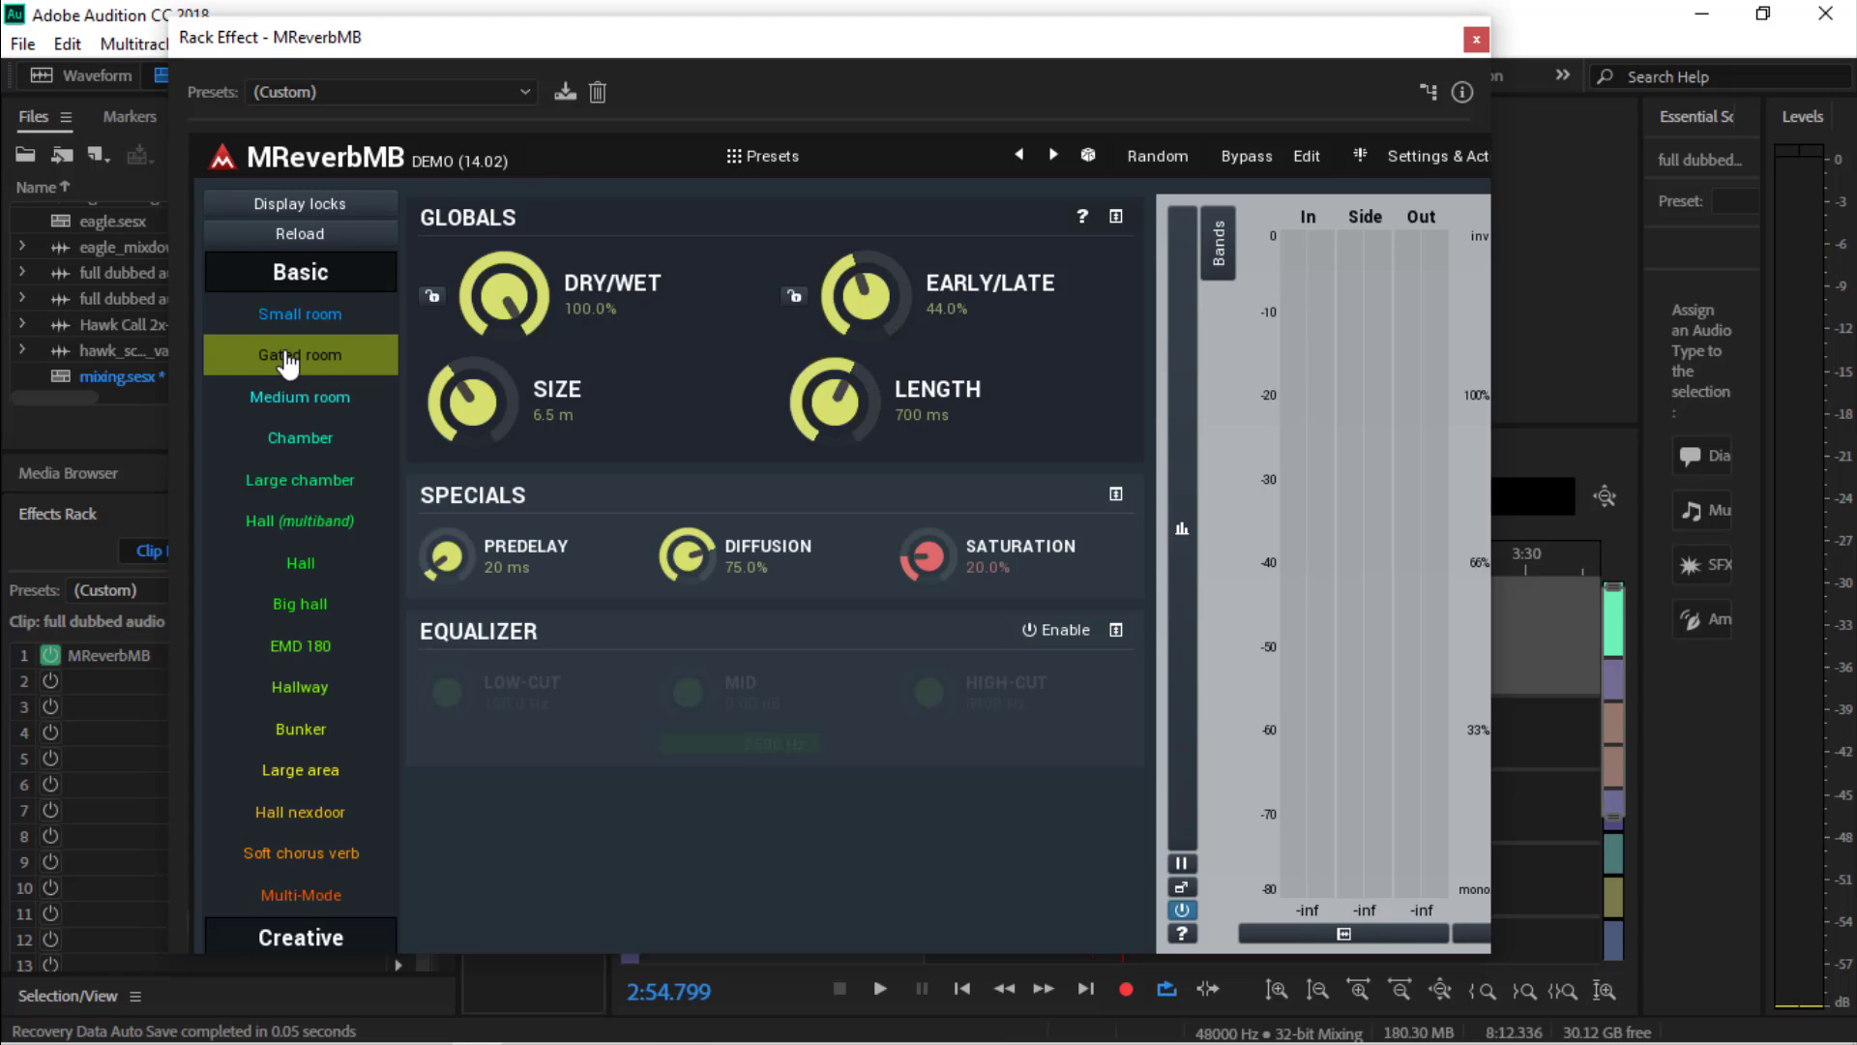
{"action": "left_click", "coordinate": [322, 399]}
{"action": "left_click", "coordinate": [311, 490]}
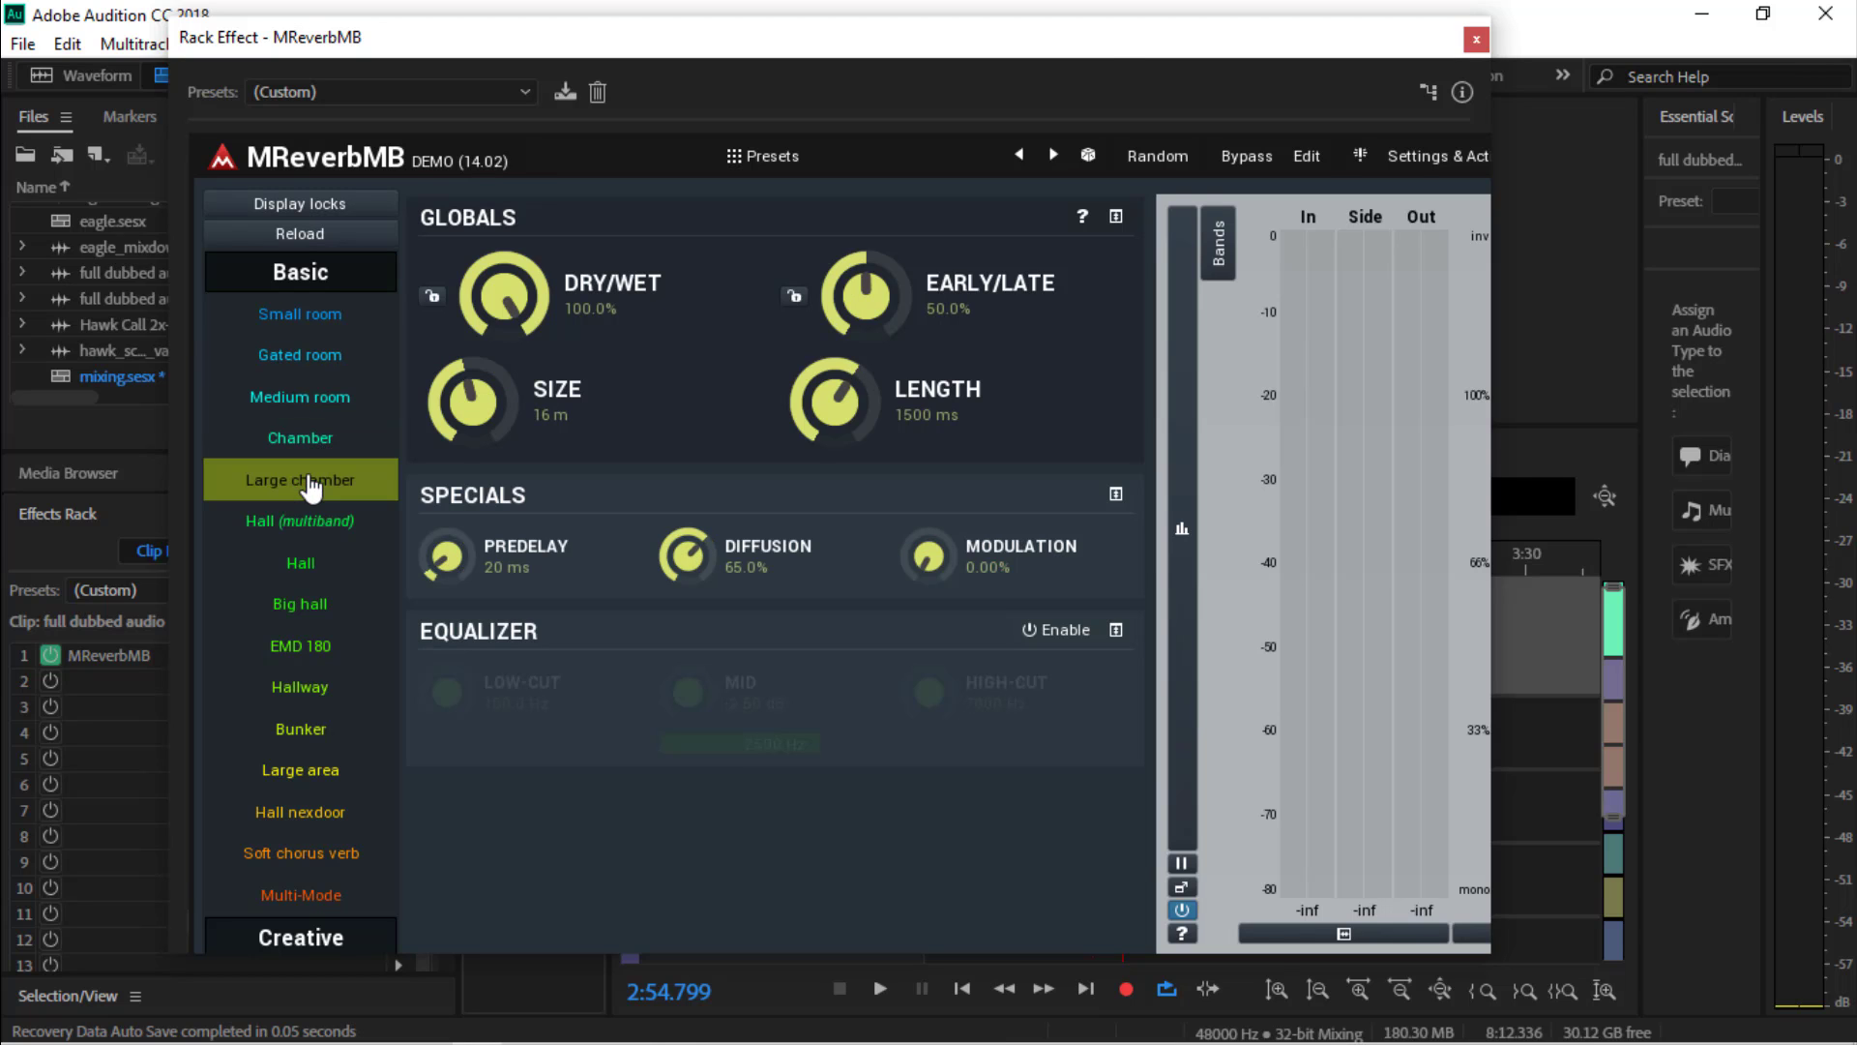
{"action": "left_click_drag", "start_coordinate": [1106, 42], "coordinate": [475, 74]}
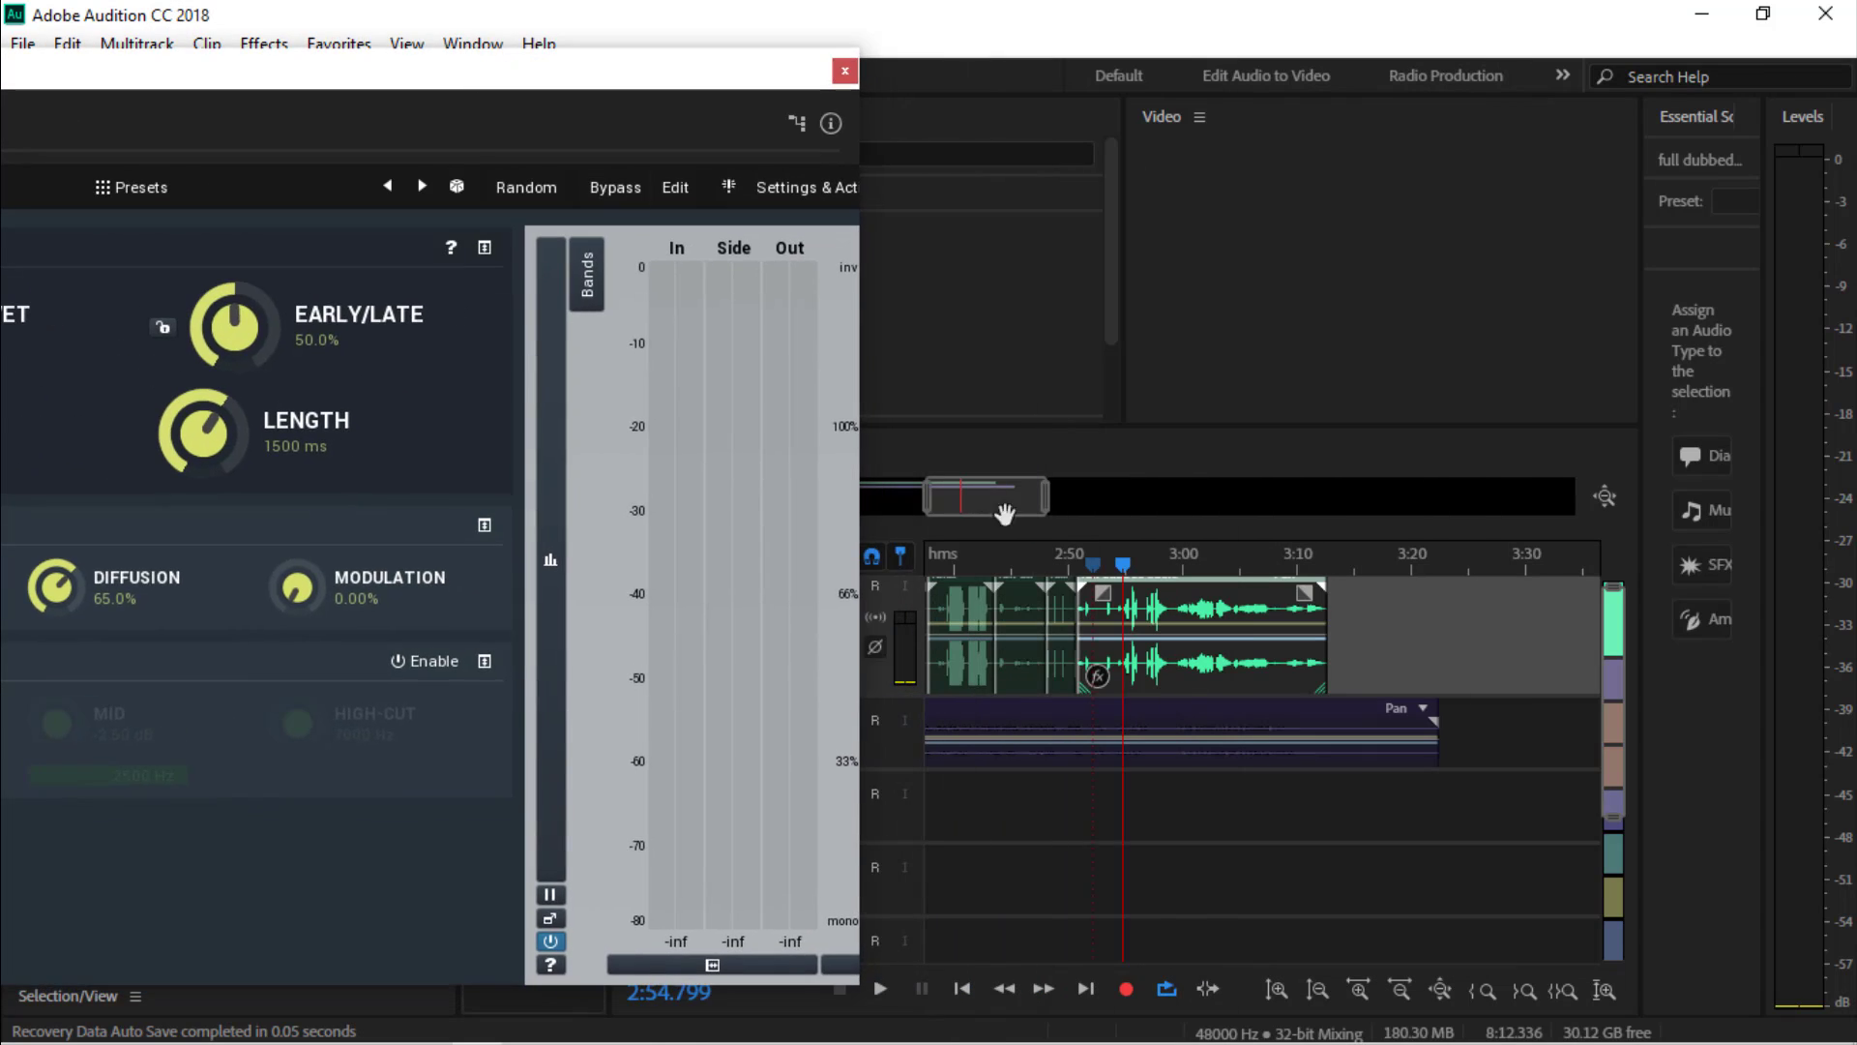
{"action": "left_click_drag", "start_coordinate": [1126, 574], "coordinate": [1084, 561]}
{"action": "key", "text": "space"}
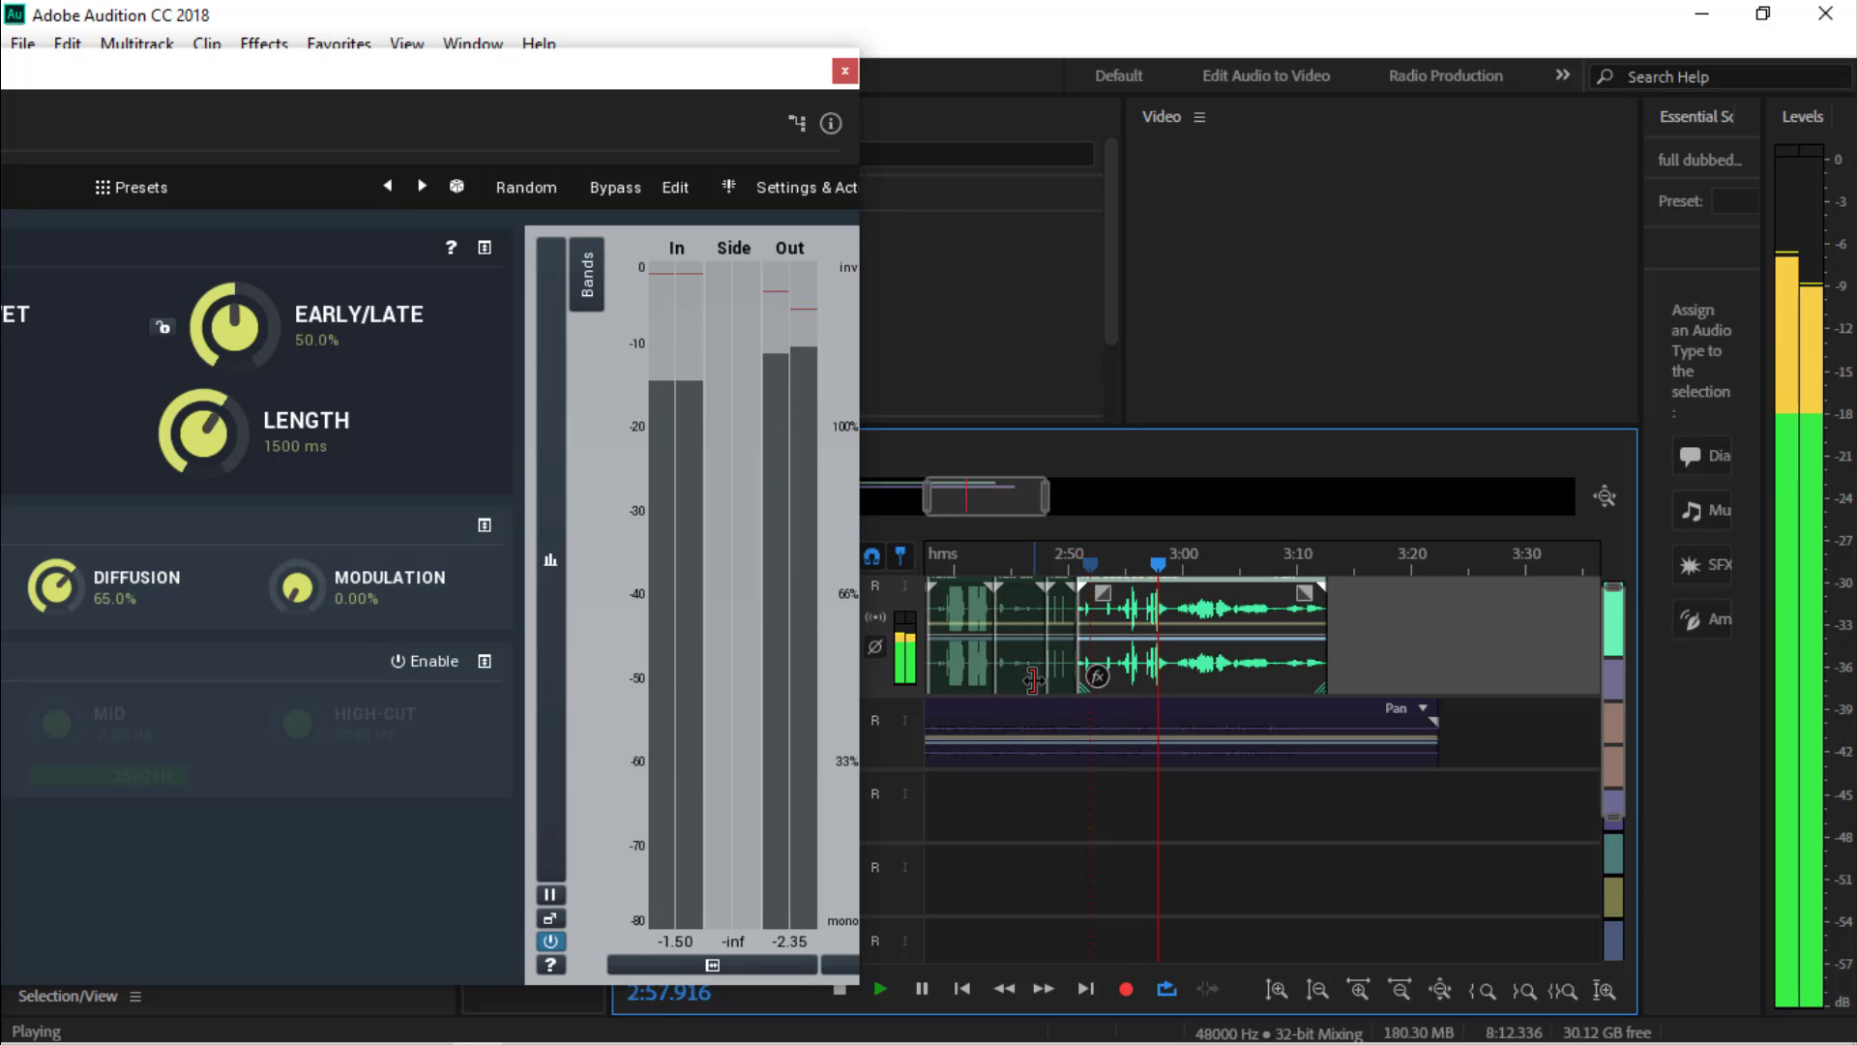
{"action": "key", "text": "space"}
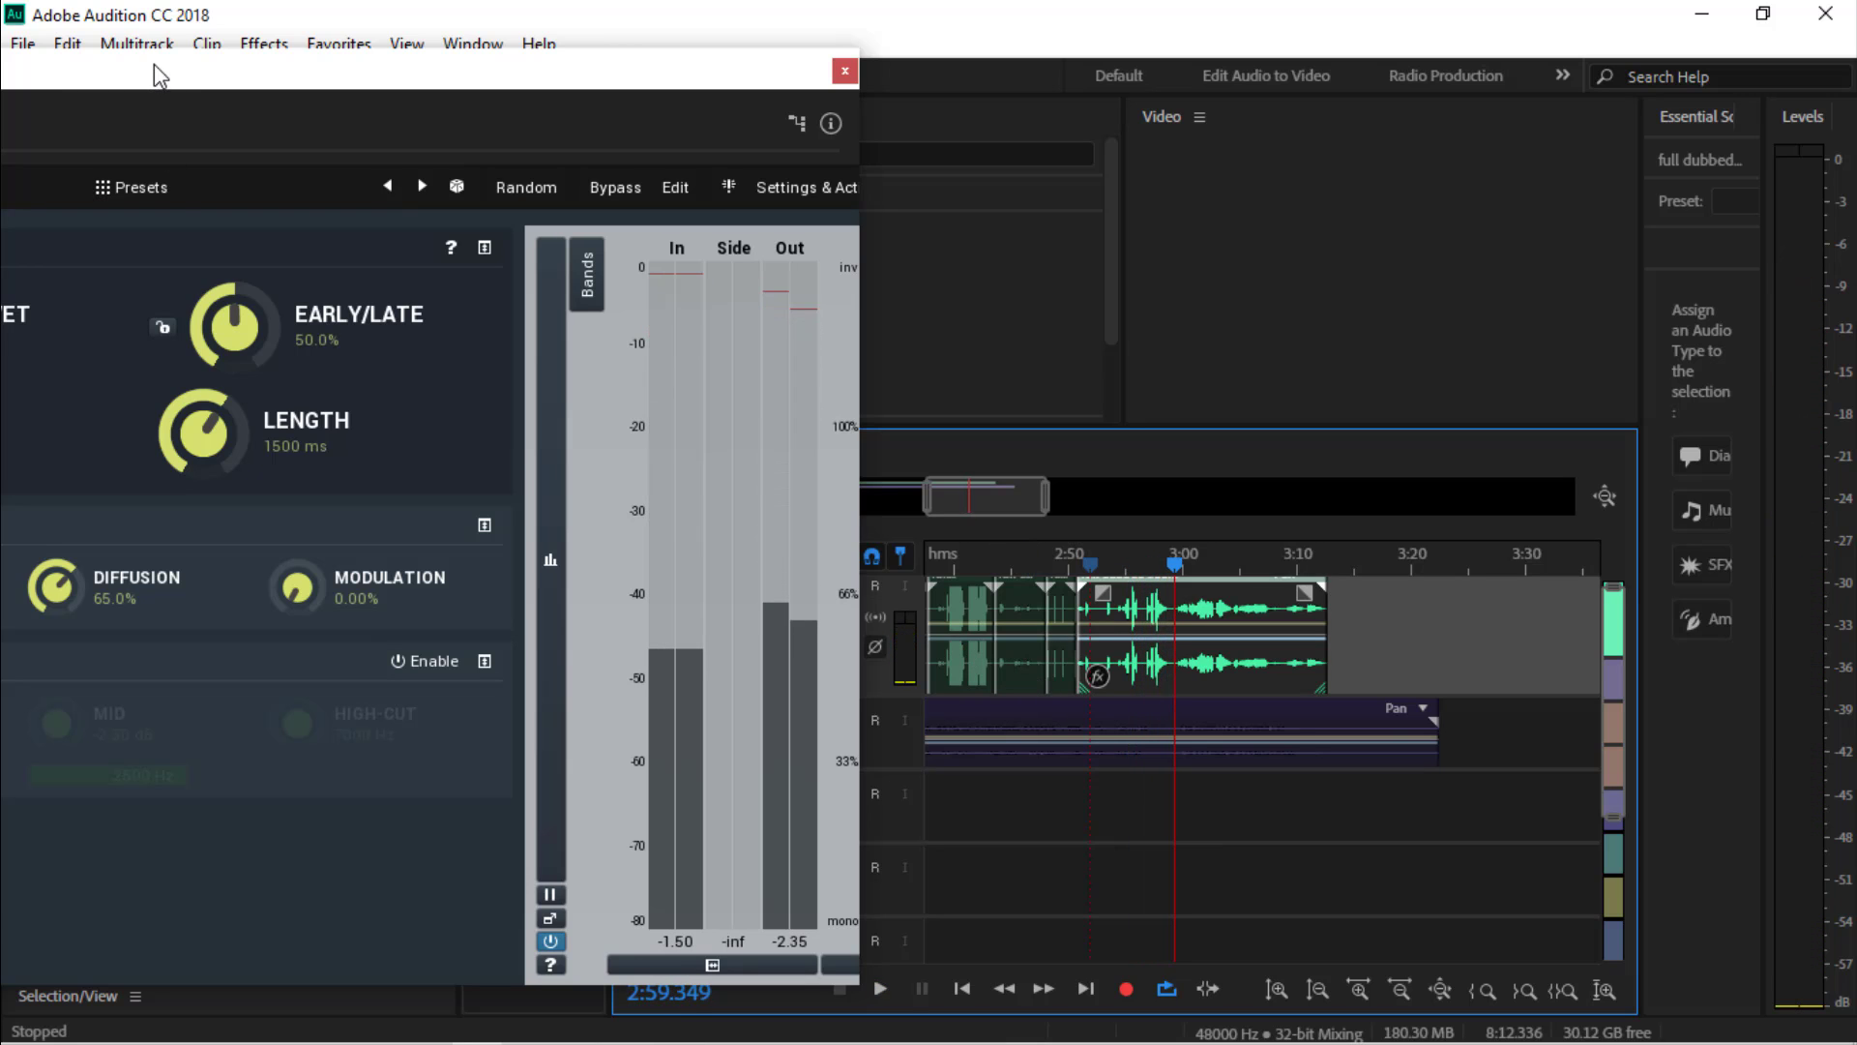
Switch MReverbMB briefly to the Chamber preset, settle on Large chamber and close the effect window
{"action": "left_click_drag", "start_coordinate": [159, 70], "coordinate": [705, 8]}
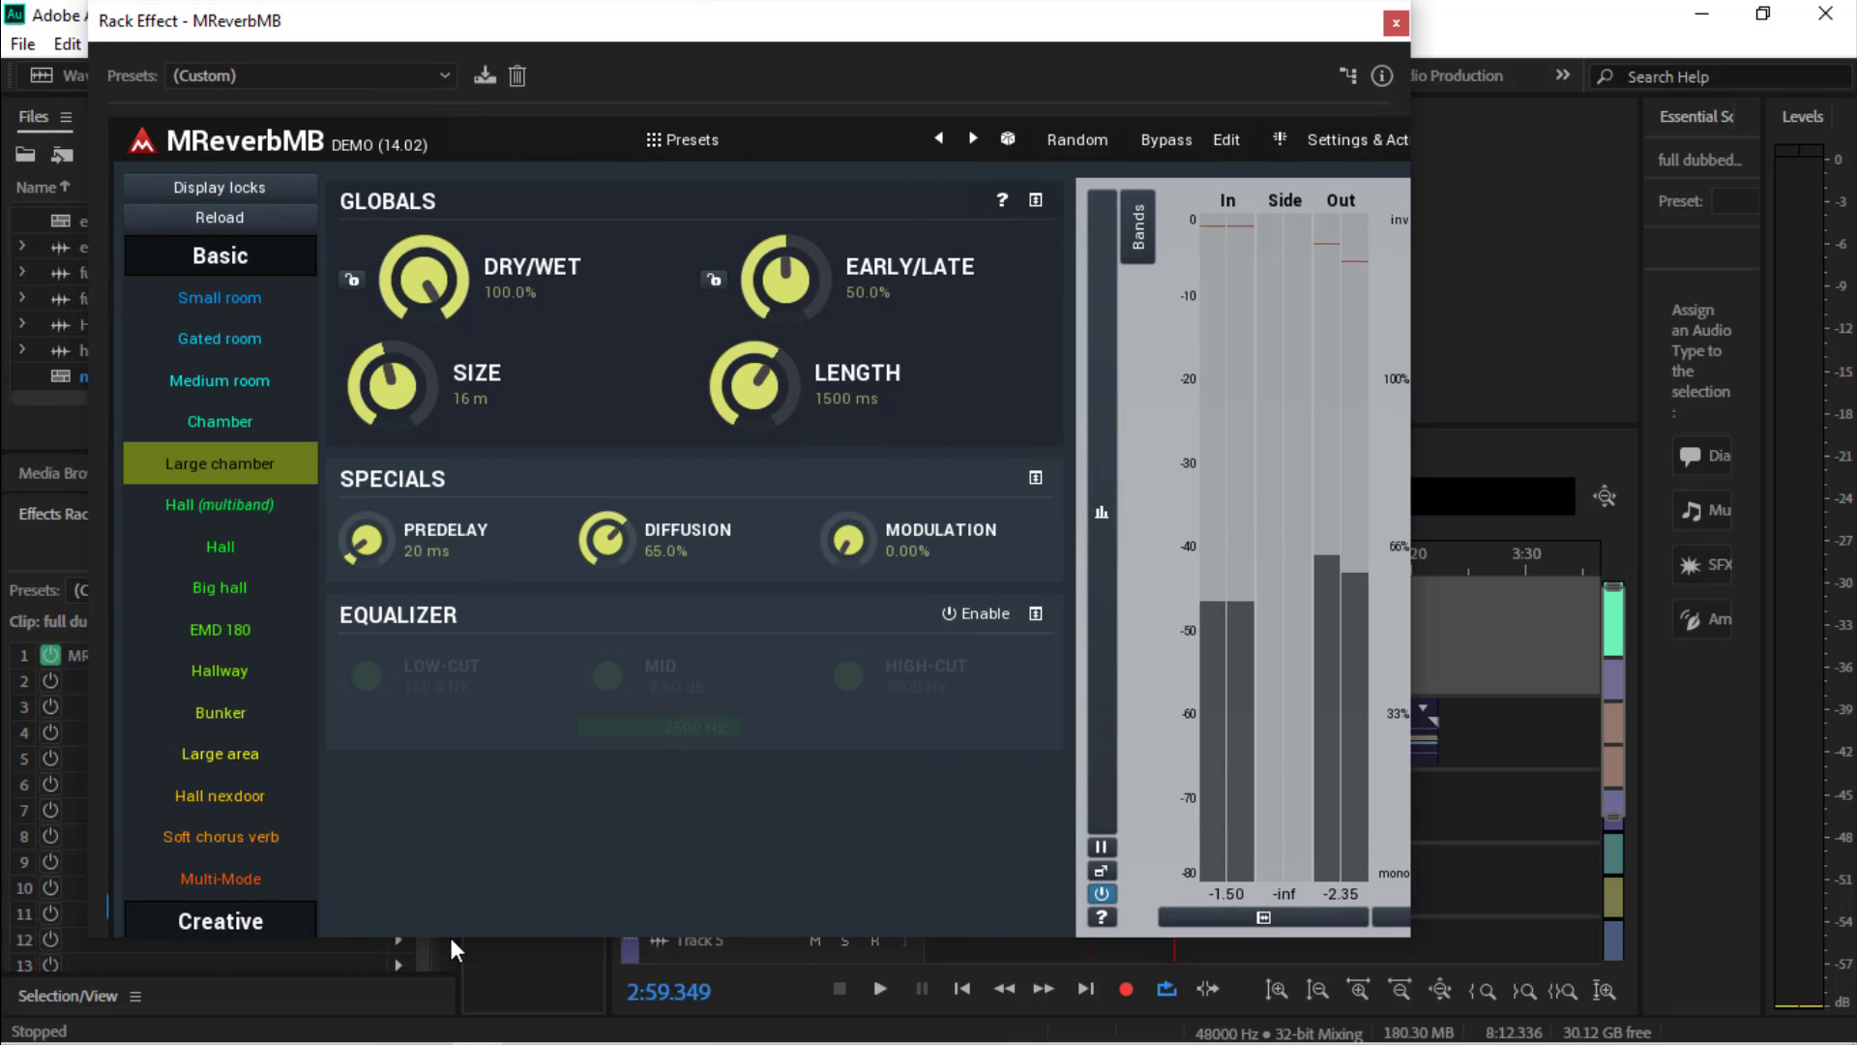
{"action": "mouse_move", "coordinate": [451, 1035]}
{"action": "left_mouse_down"}
{"action": "mouse_move", "coordinate": [466, 985]}
{"action": "mouse_move", "coordinate": [464, 1021]}
{"action": "left_mouse_up"}
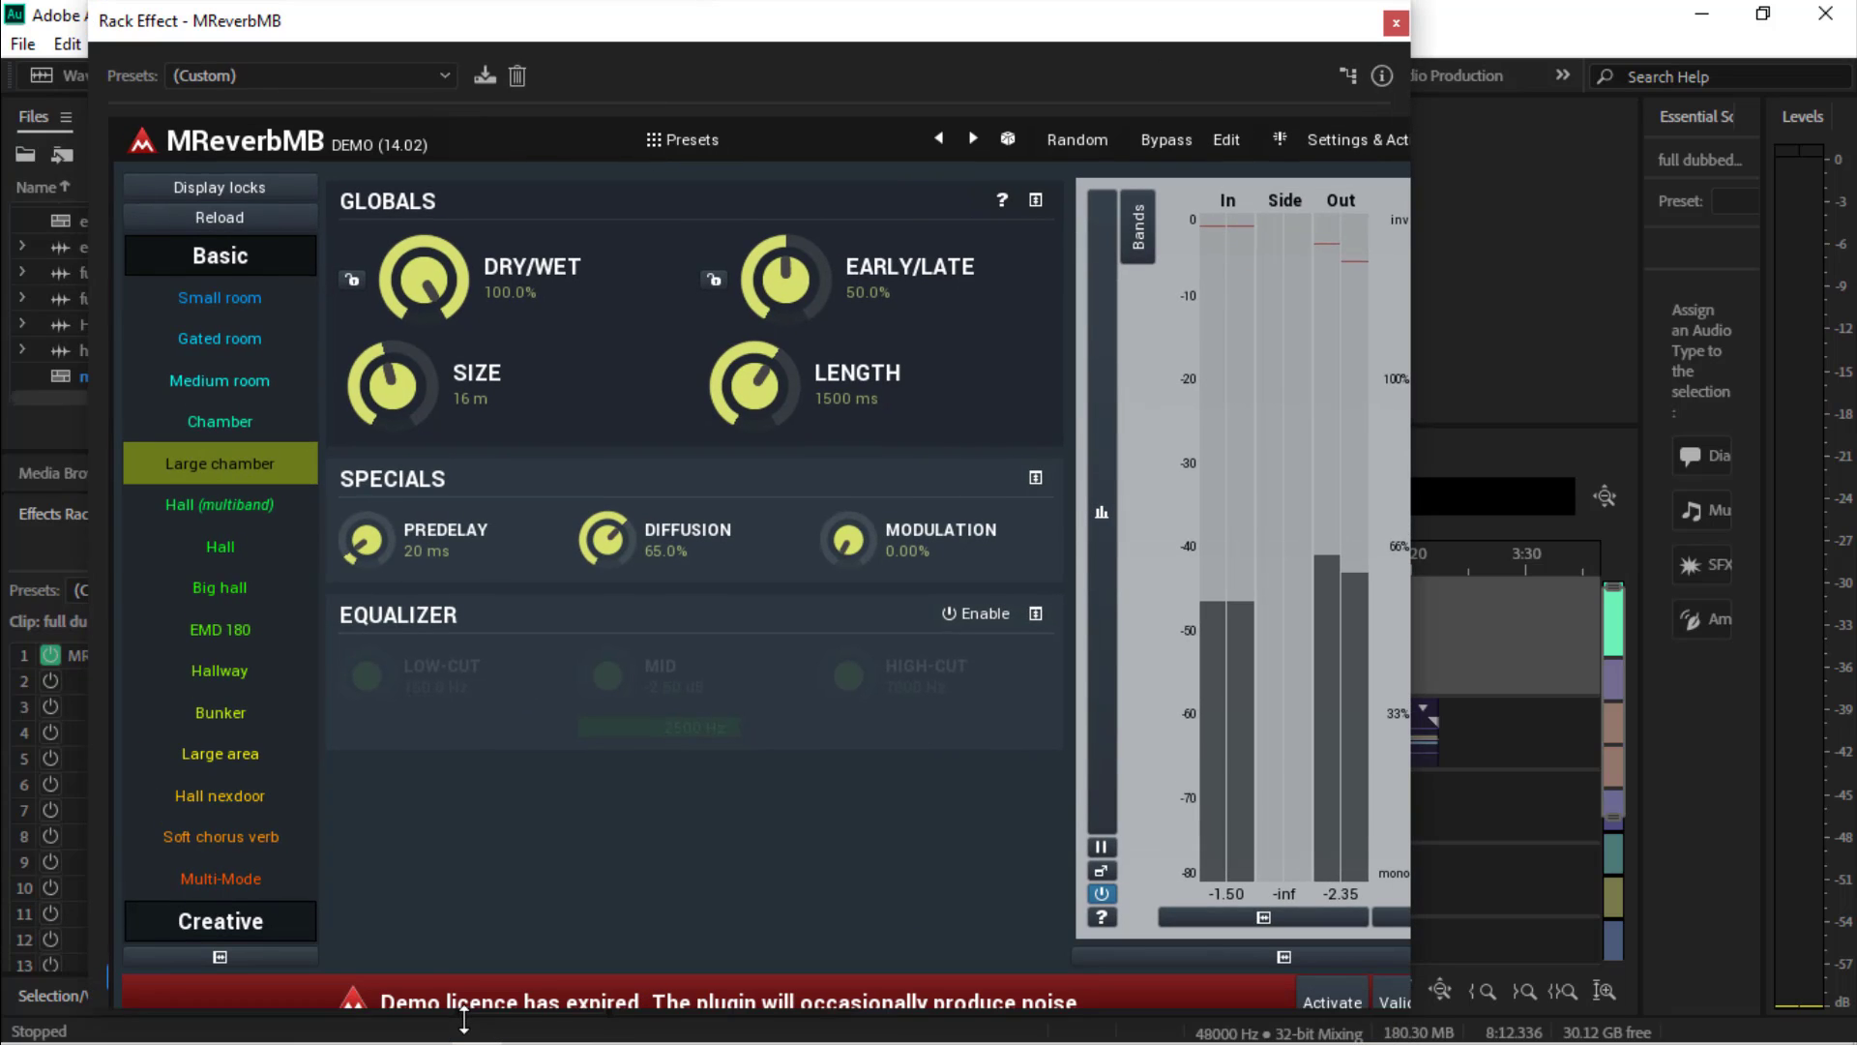
{"action": "left_click", "coordinate": [235, 423]}
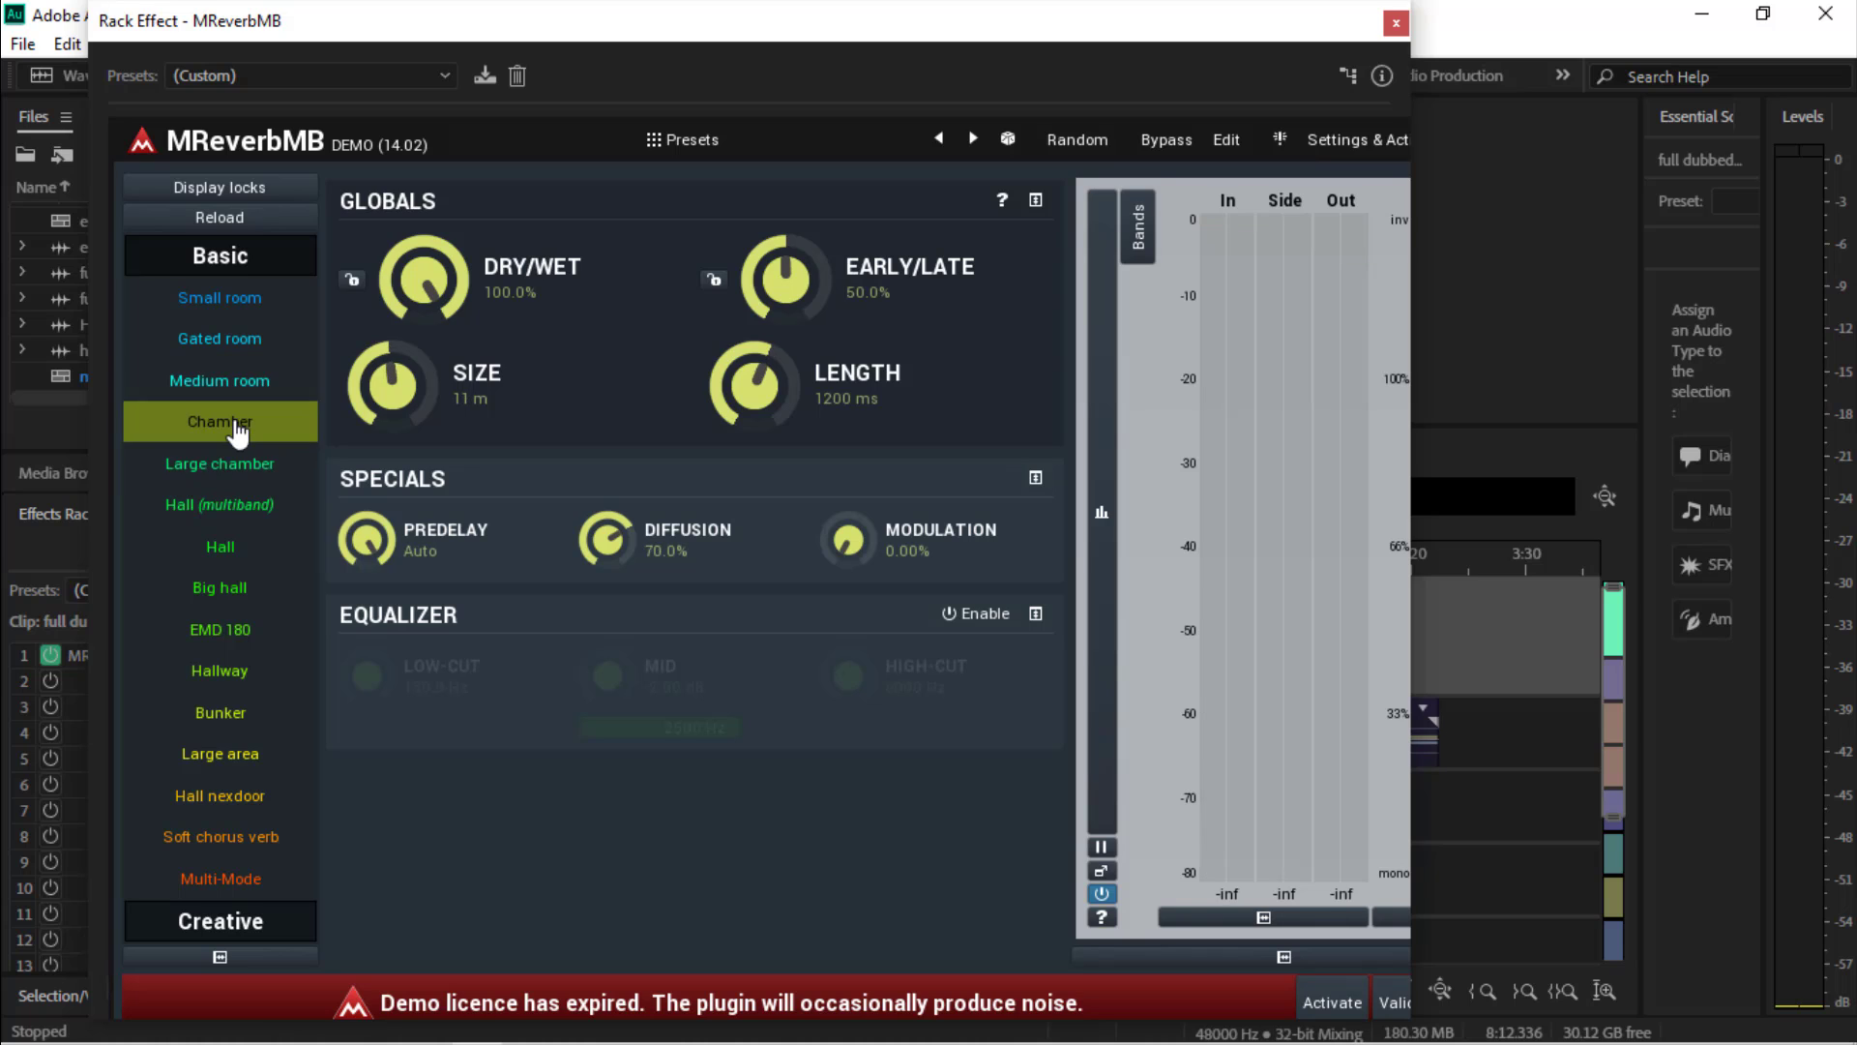
{"action": "left_click", "coordinate": [235, 466]}
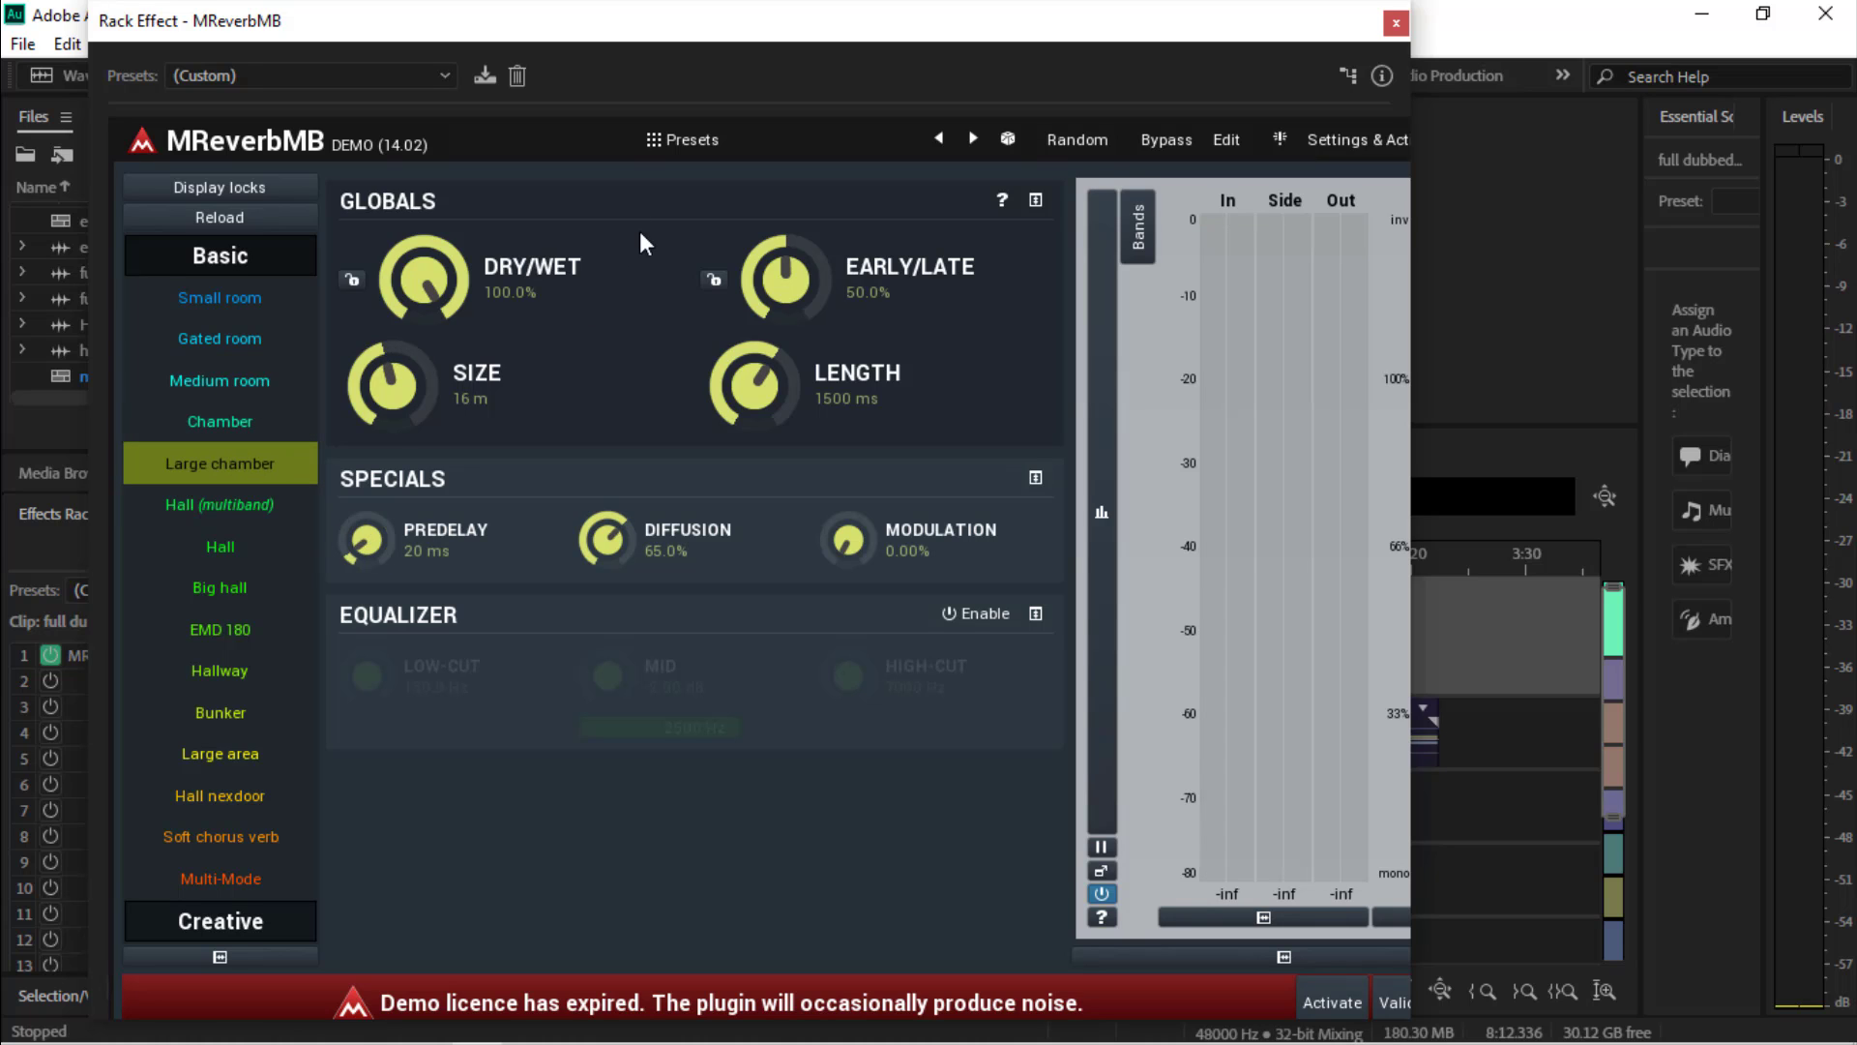
{"action": "left_click_drag", "start_coordinate": [990, 19], "coordinate": [862, 21]}
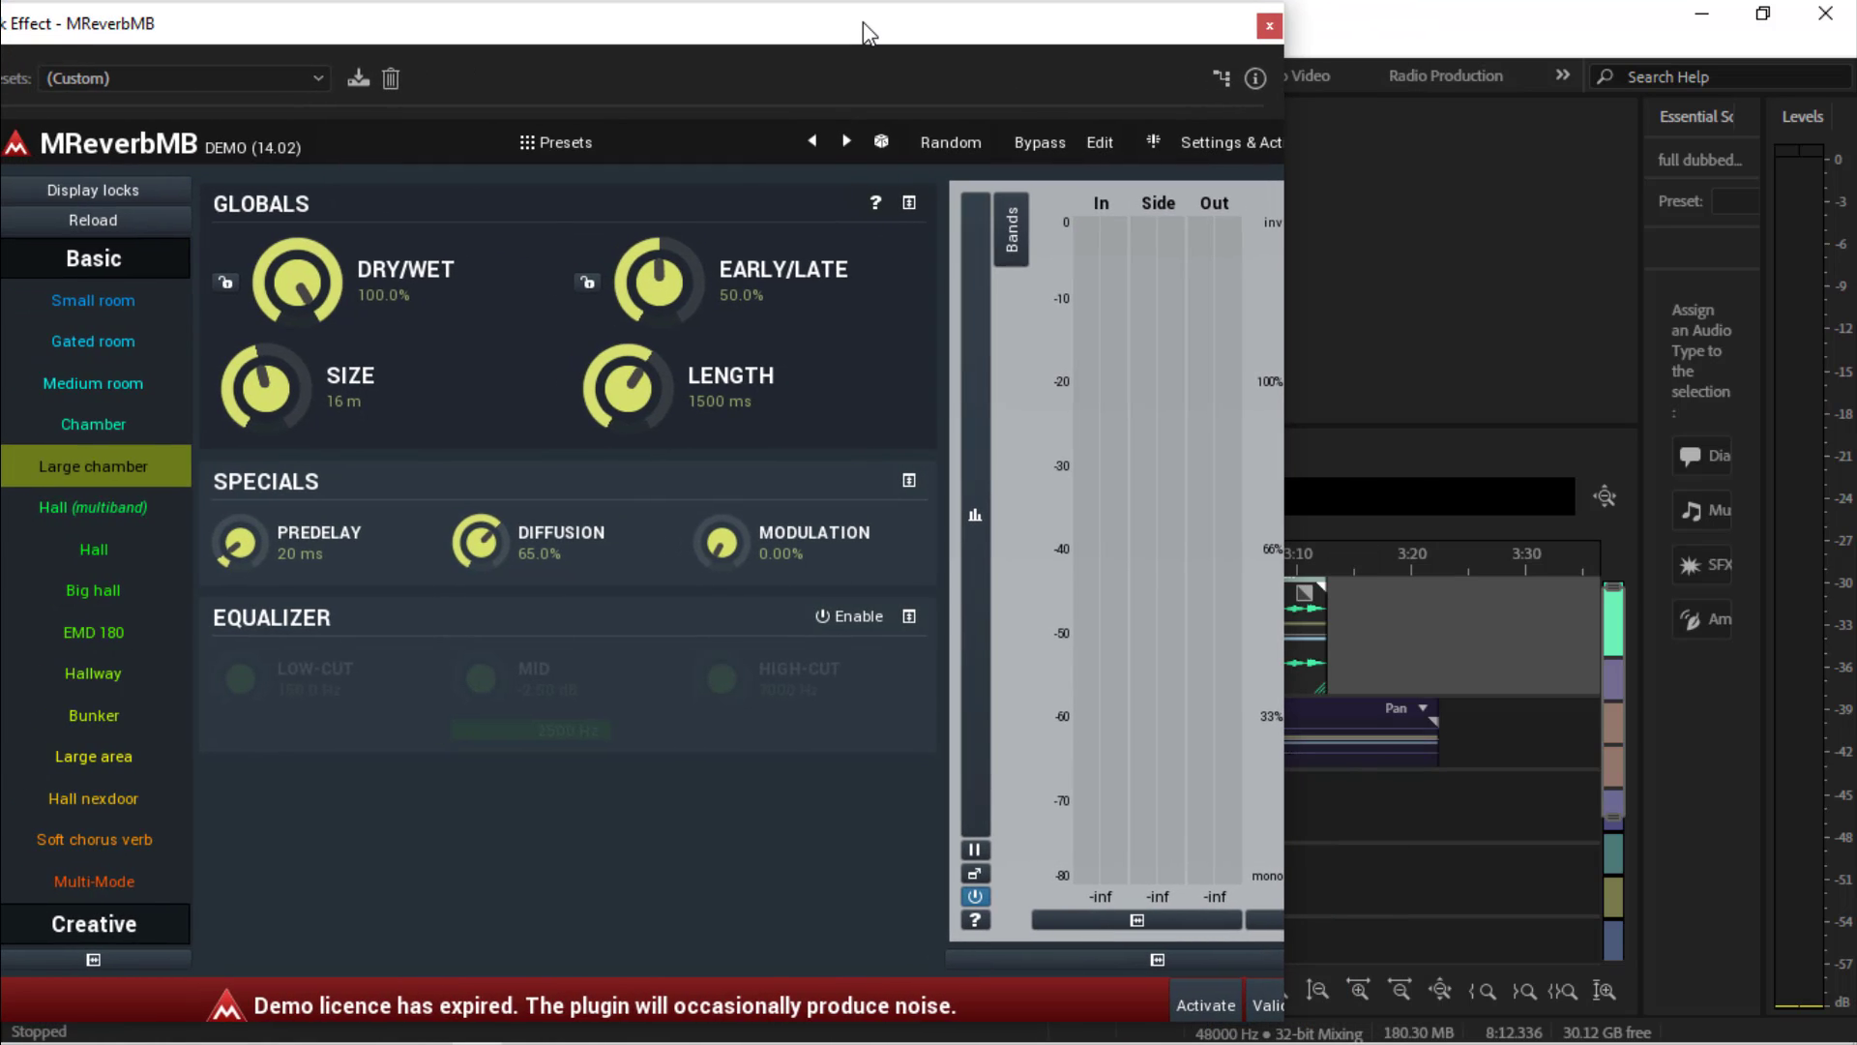
{"action": "left_click", "coordinate": [1267, 28]}
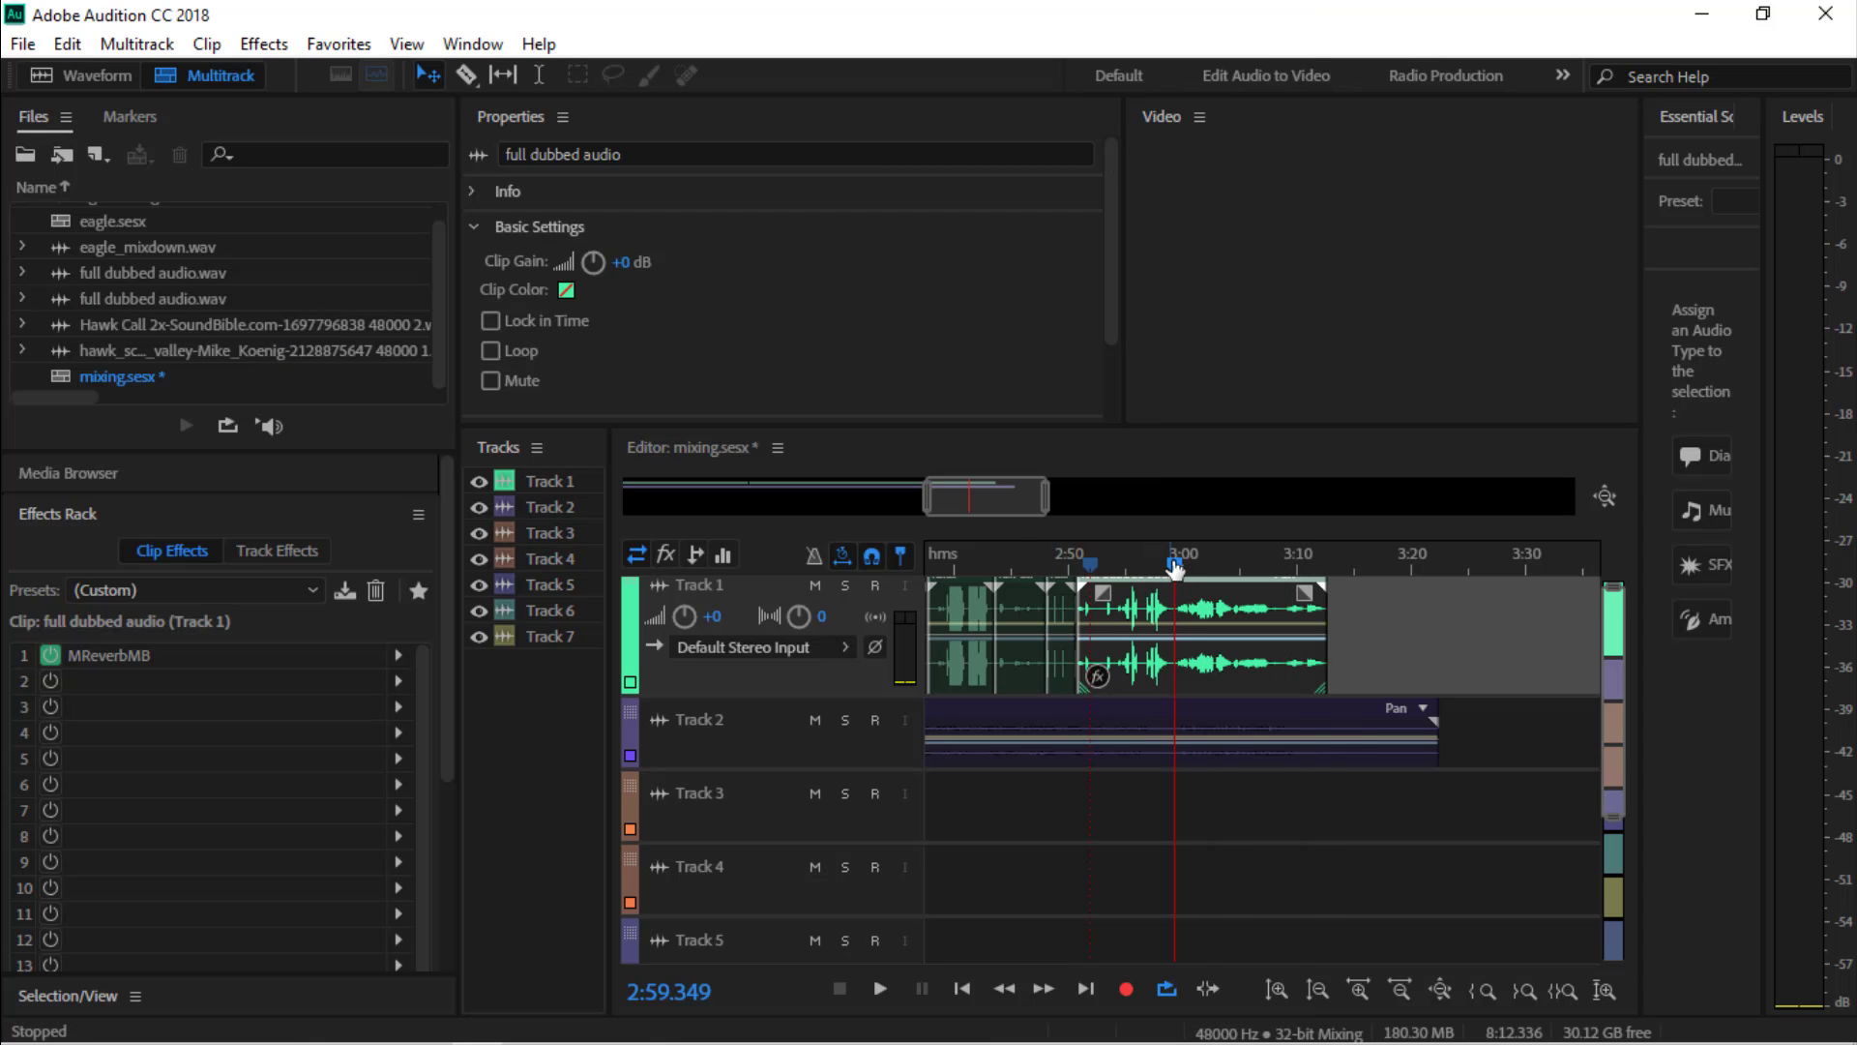
Listen across the start of the reverb clip up to 2:59.522, and play the first Track 1 clip from the session start to 0:03.470
{"action": "left_click_drag", "start_coordinate": [1175, 568], "coordinate": [1054, 575]}
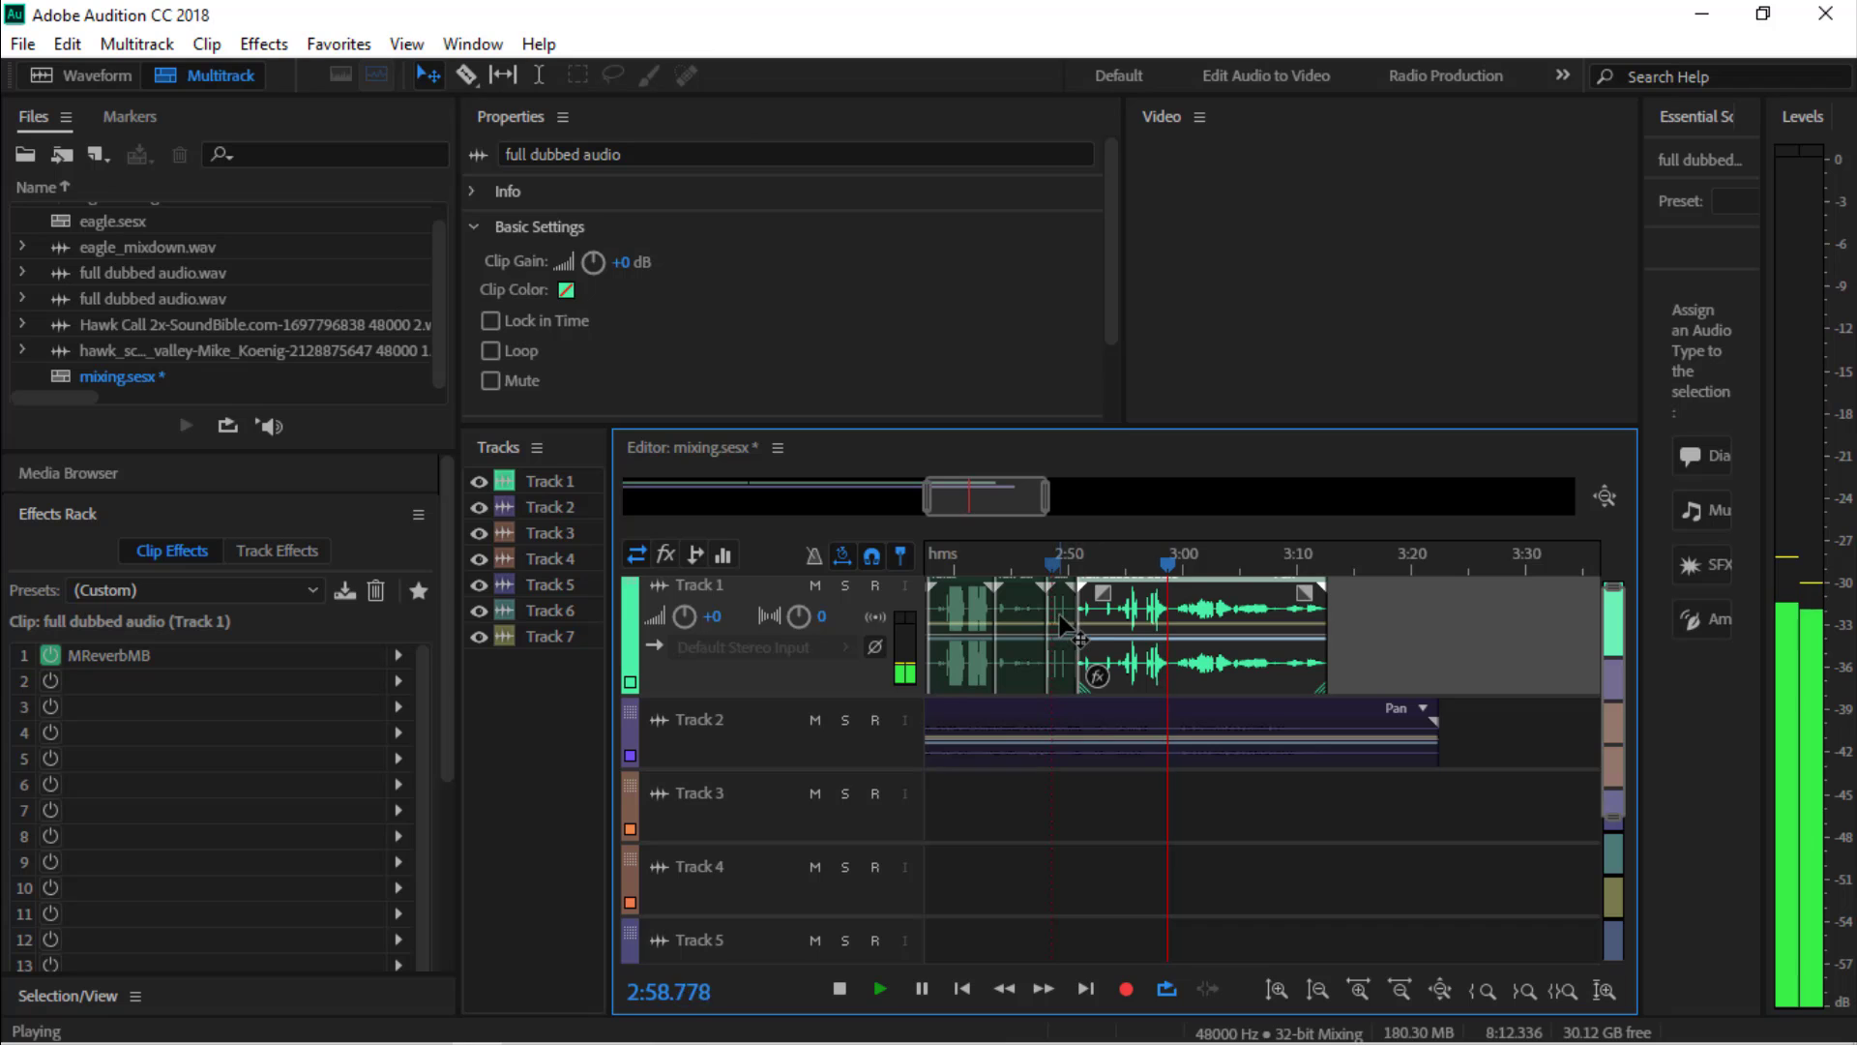
{"action": "key", "text": "space"}
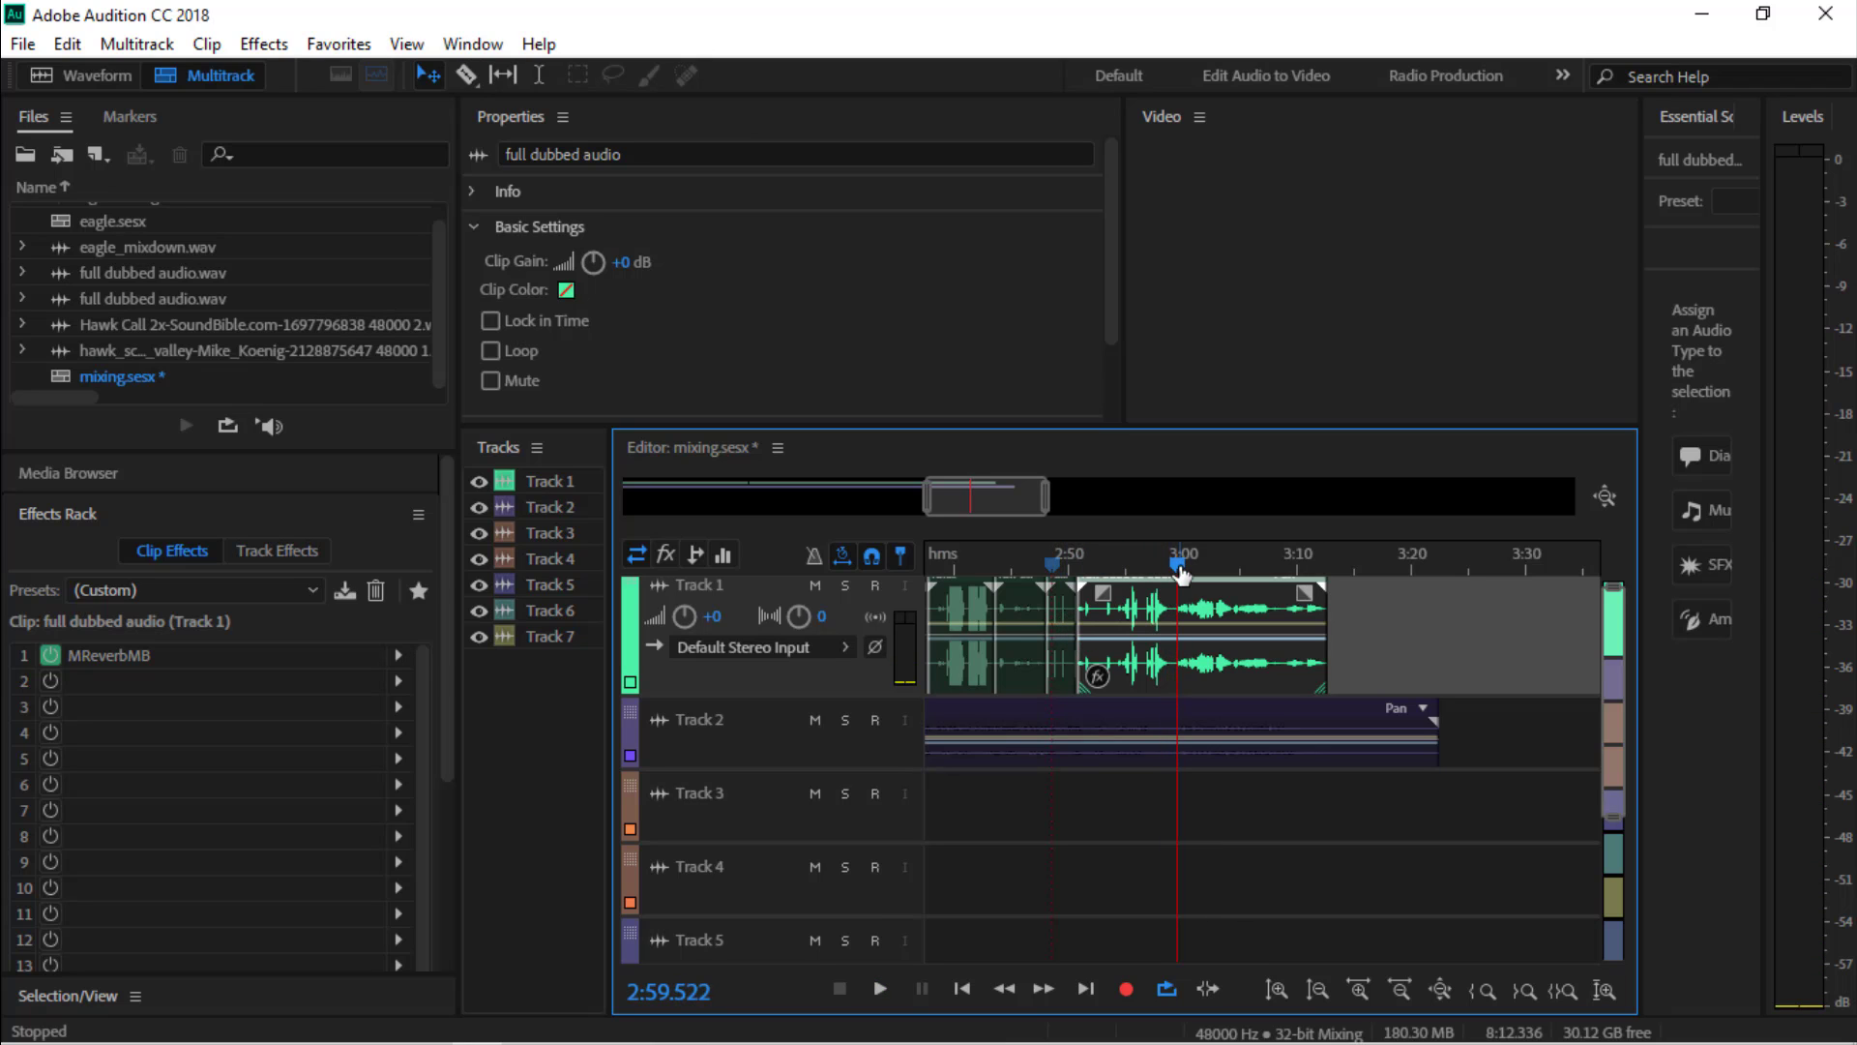
{"action": "key", "text": "Home"}
{"action": "key", "text": "space"}
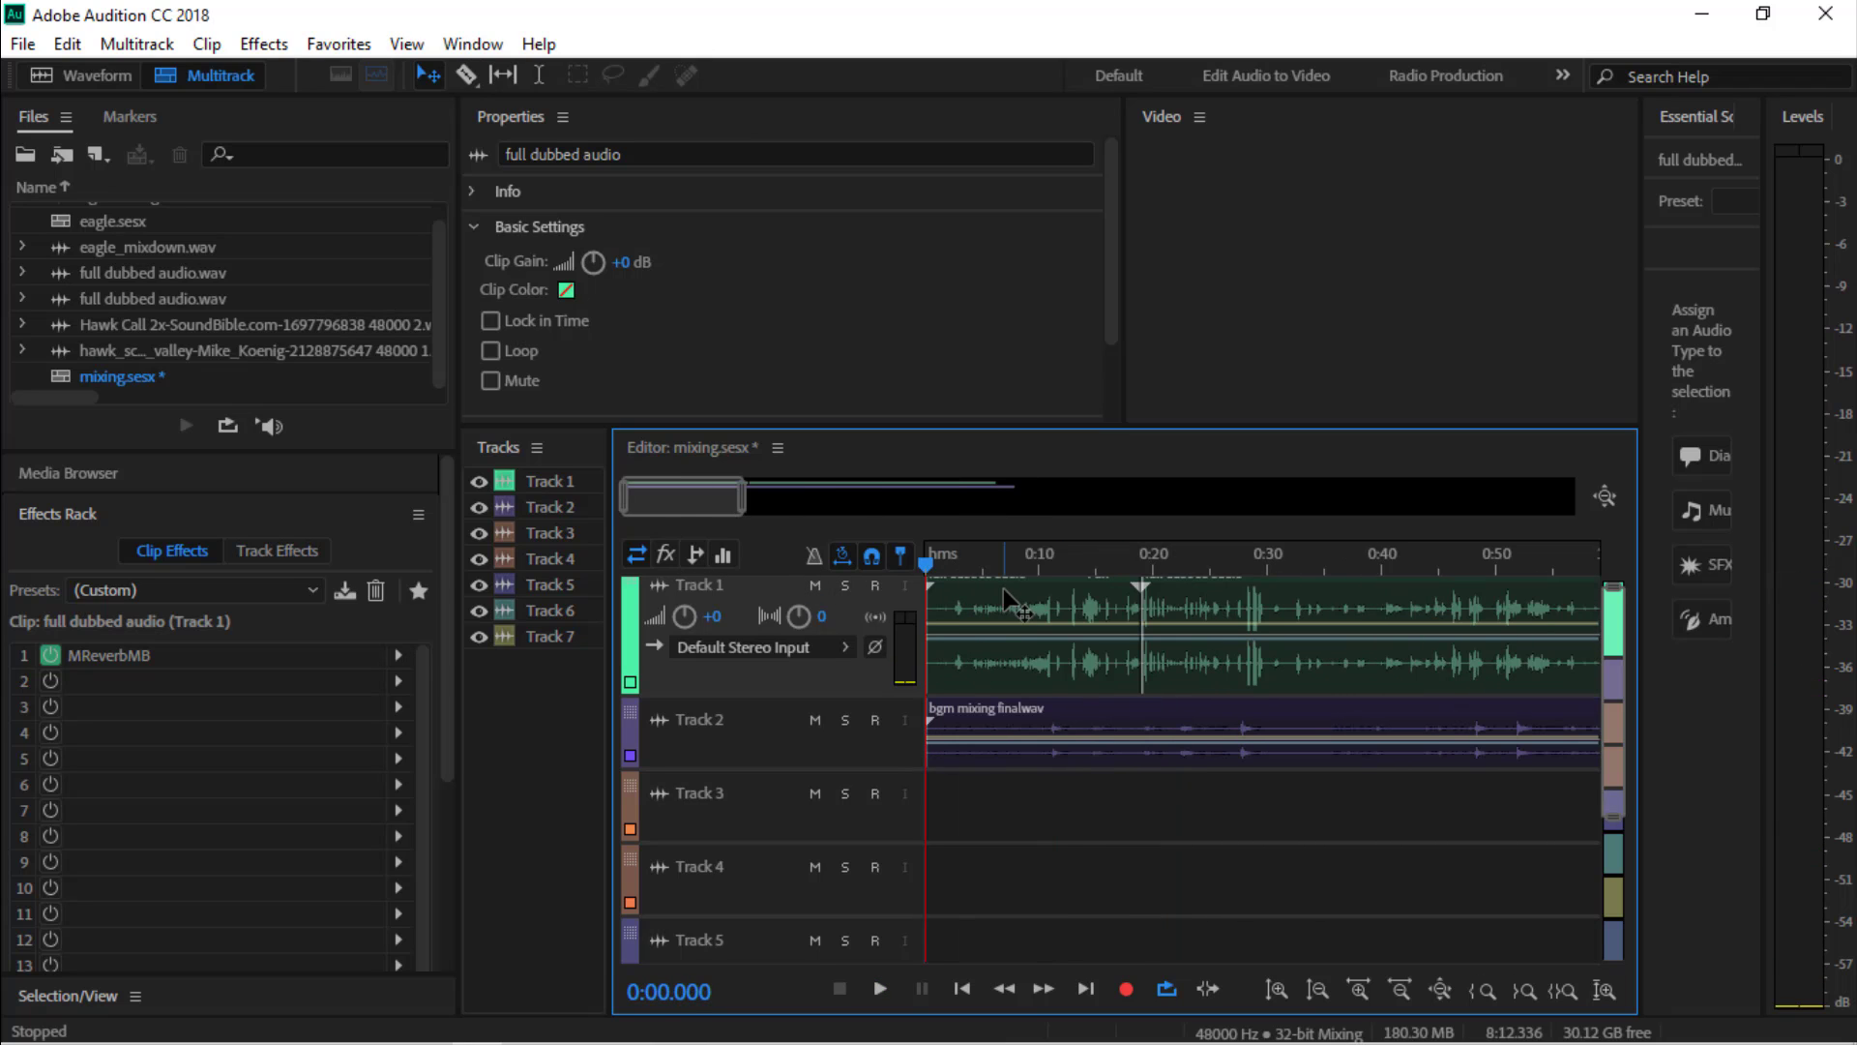
{"action": "left_click", "coordinate": [998, 604]}
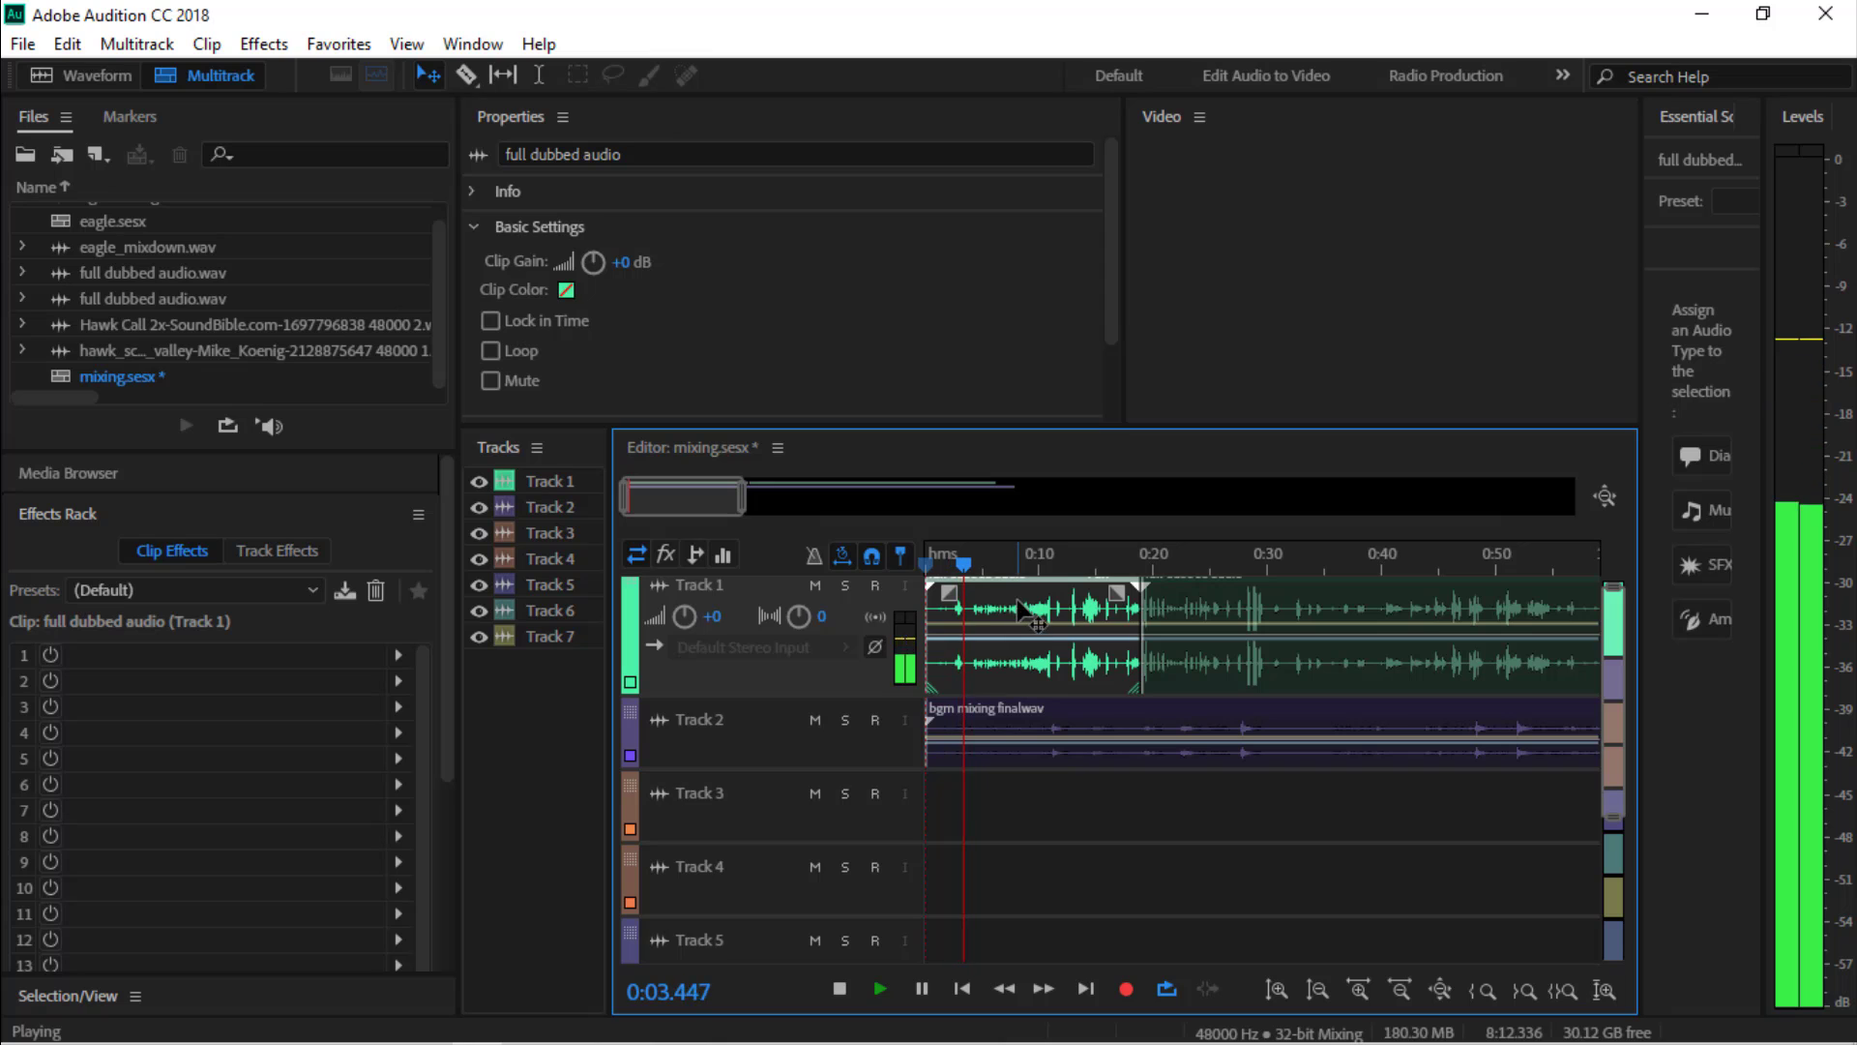
{"action": "key", "text": "space"}
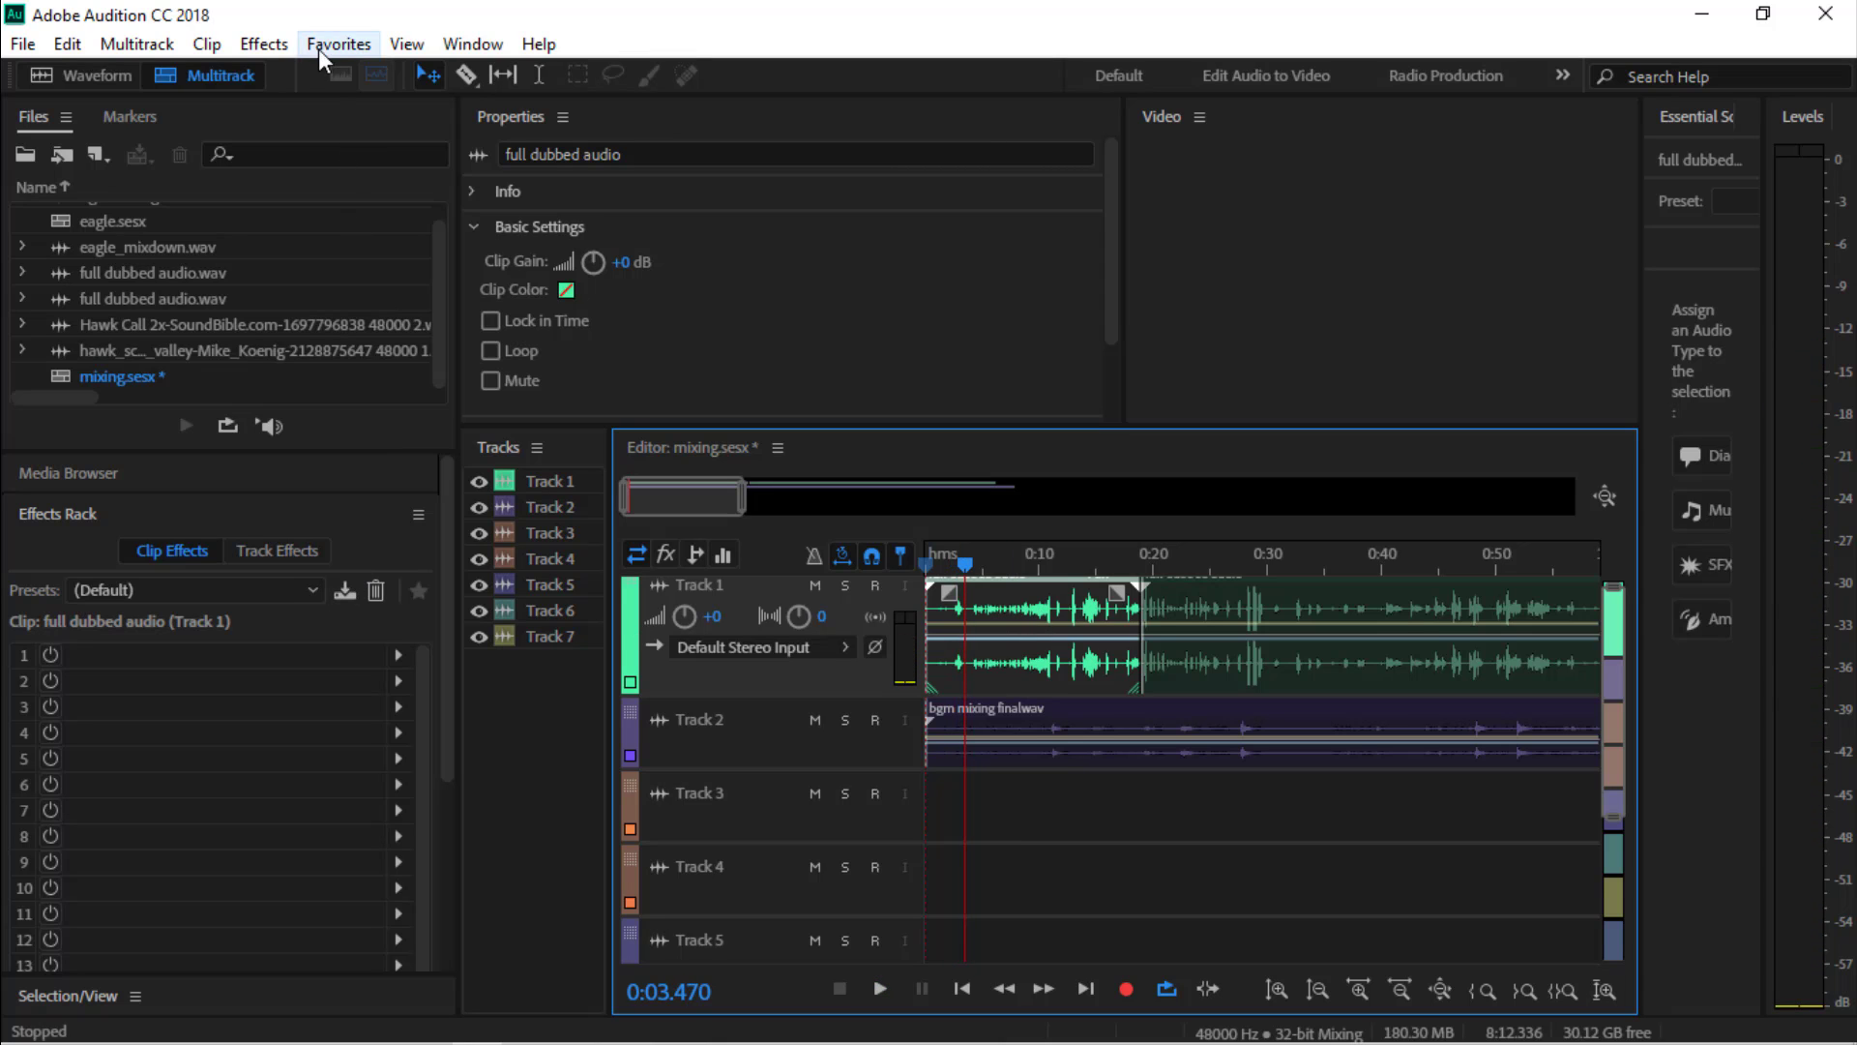
Add the MeldaProduction VST effect MRhythmizerMB to the first clip on Track 1 and close its window
{"action": "left_click", "coordinate": [267, 44]}
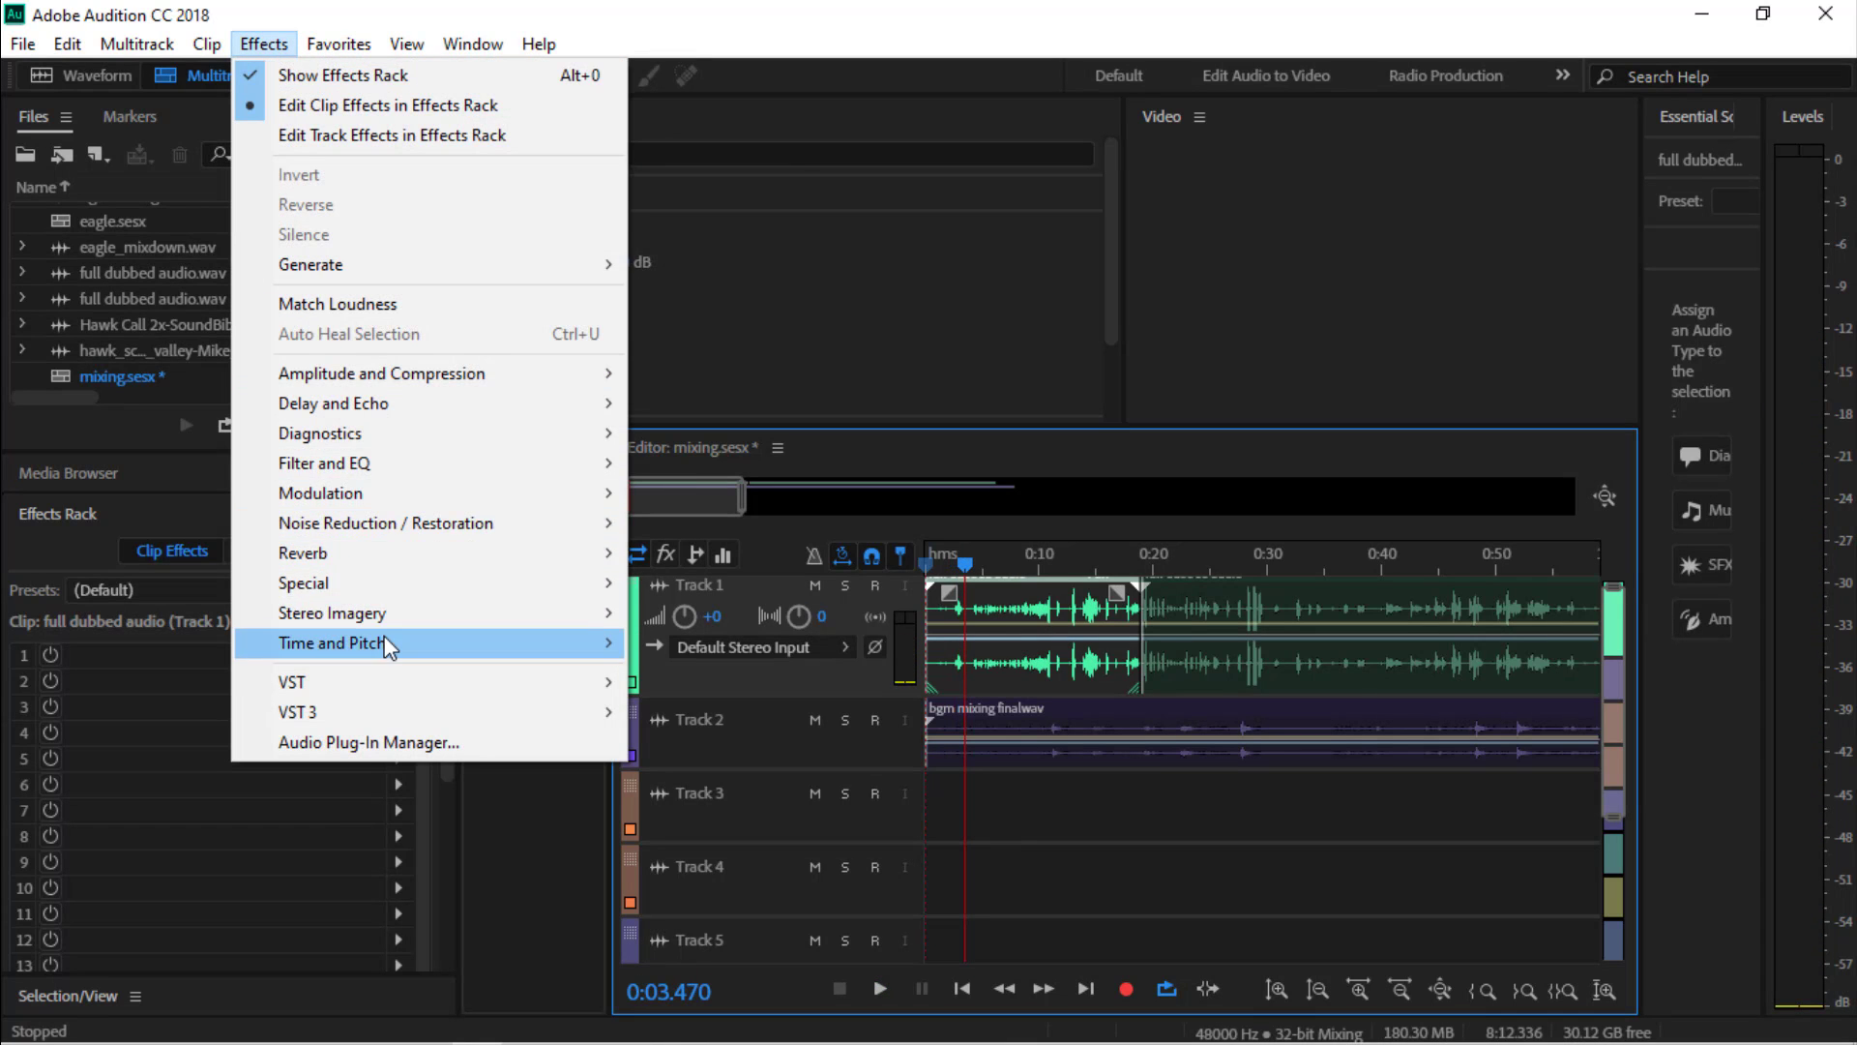
{"action": "mouse_move", "coordinate": [377, 715]}
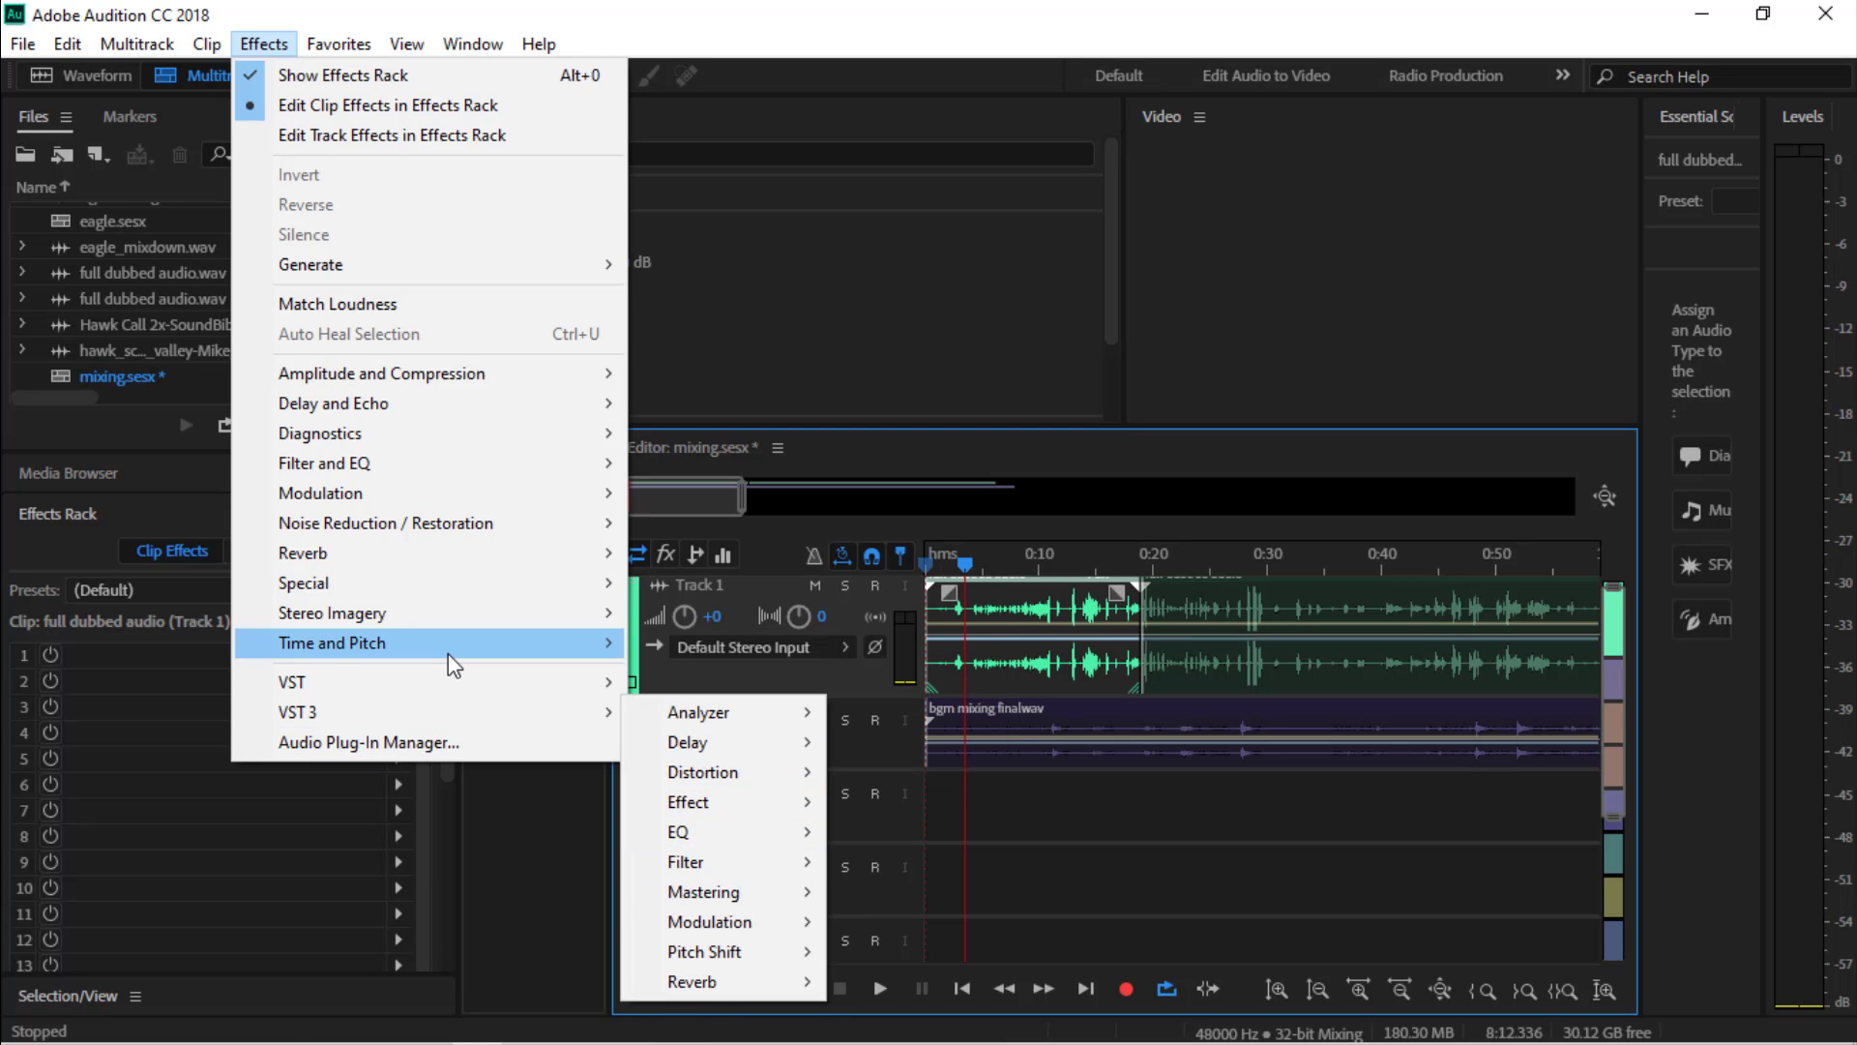
{"action": "mouse_move", "coordinate": [449, 682]}
{"action": "mouse_move", "coordinate": [710, 808]}
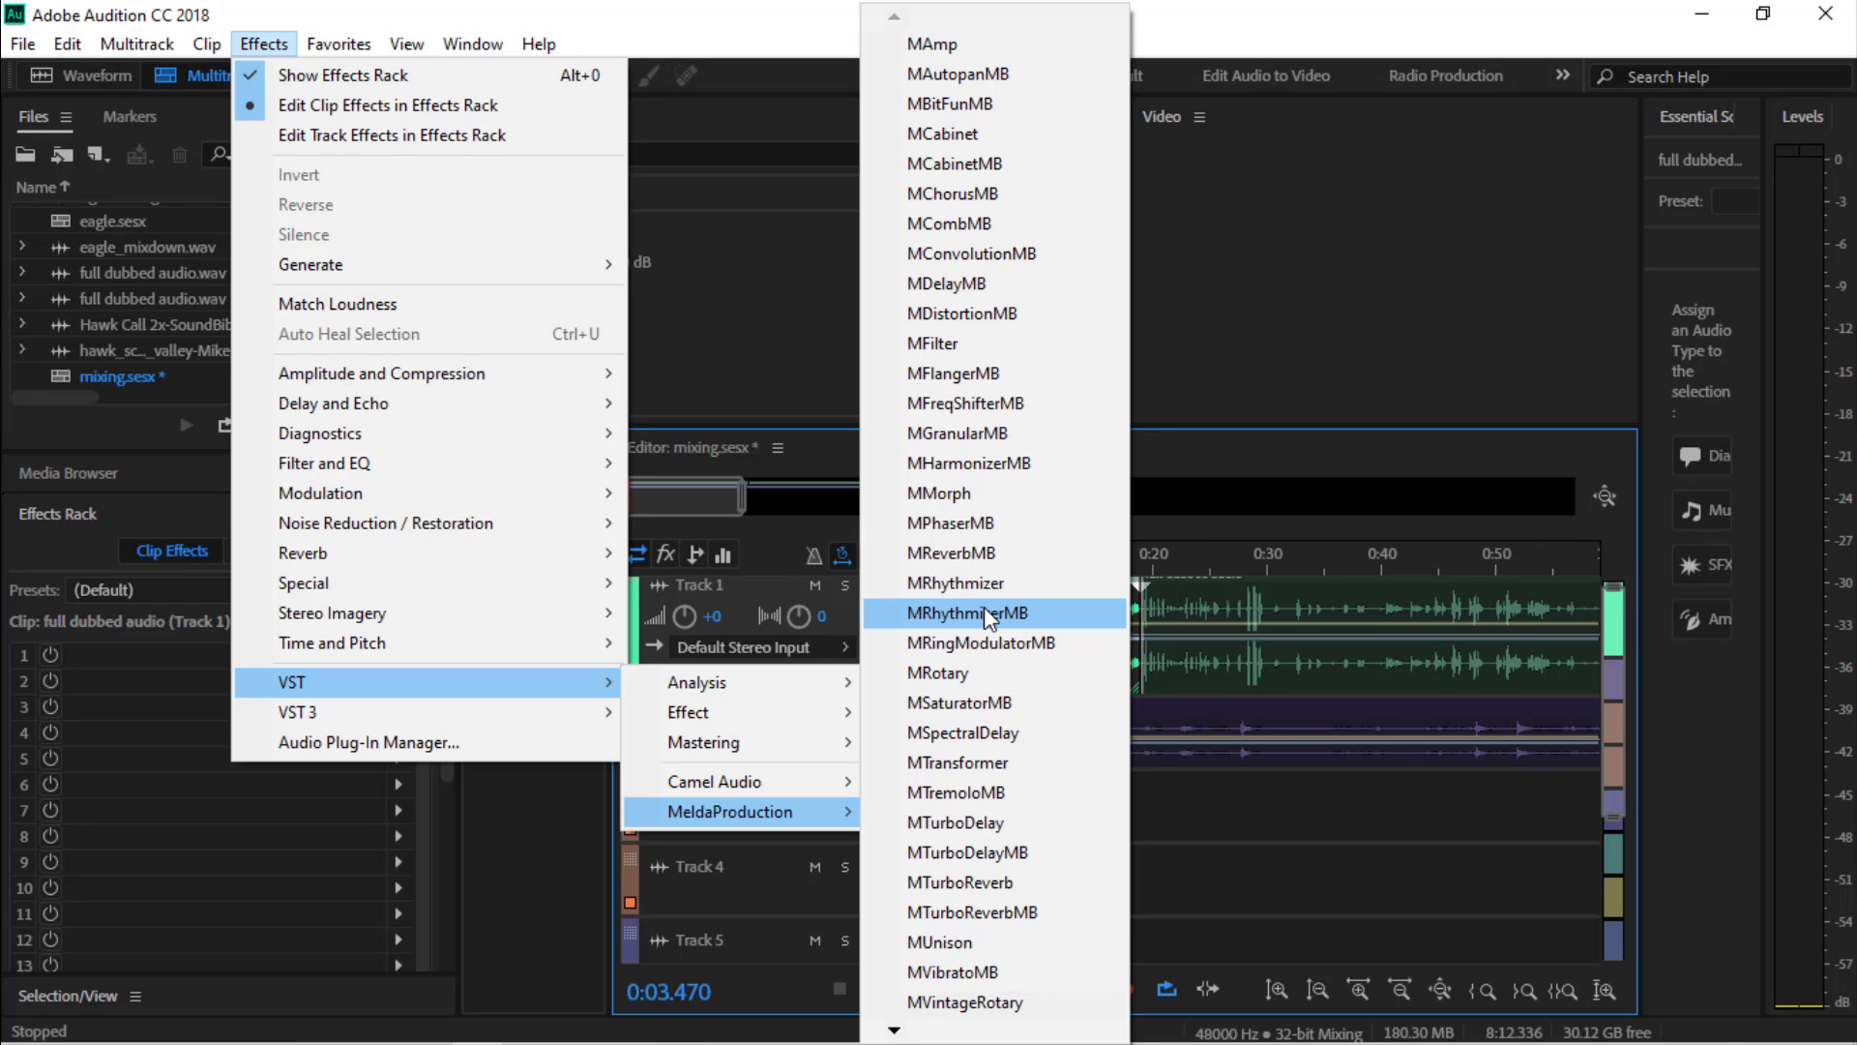
{"action": "left_click", "coordinate": [984, 611]}
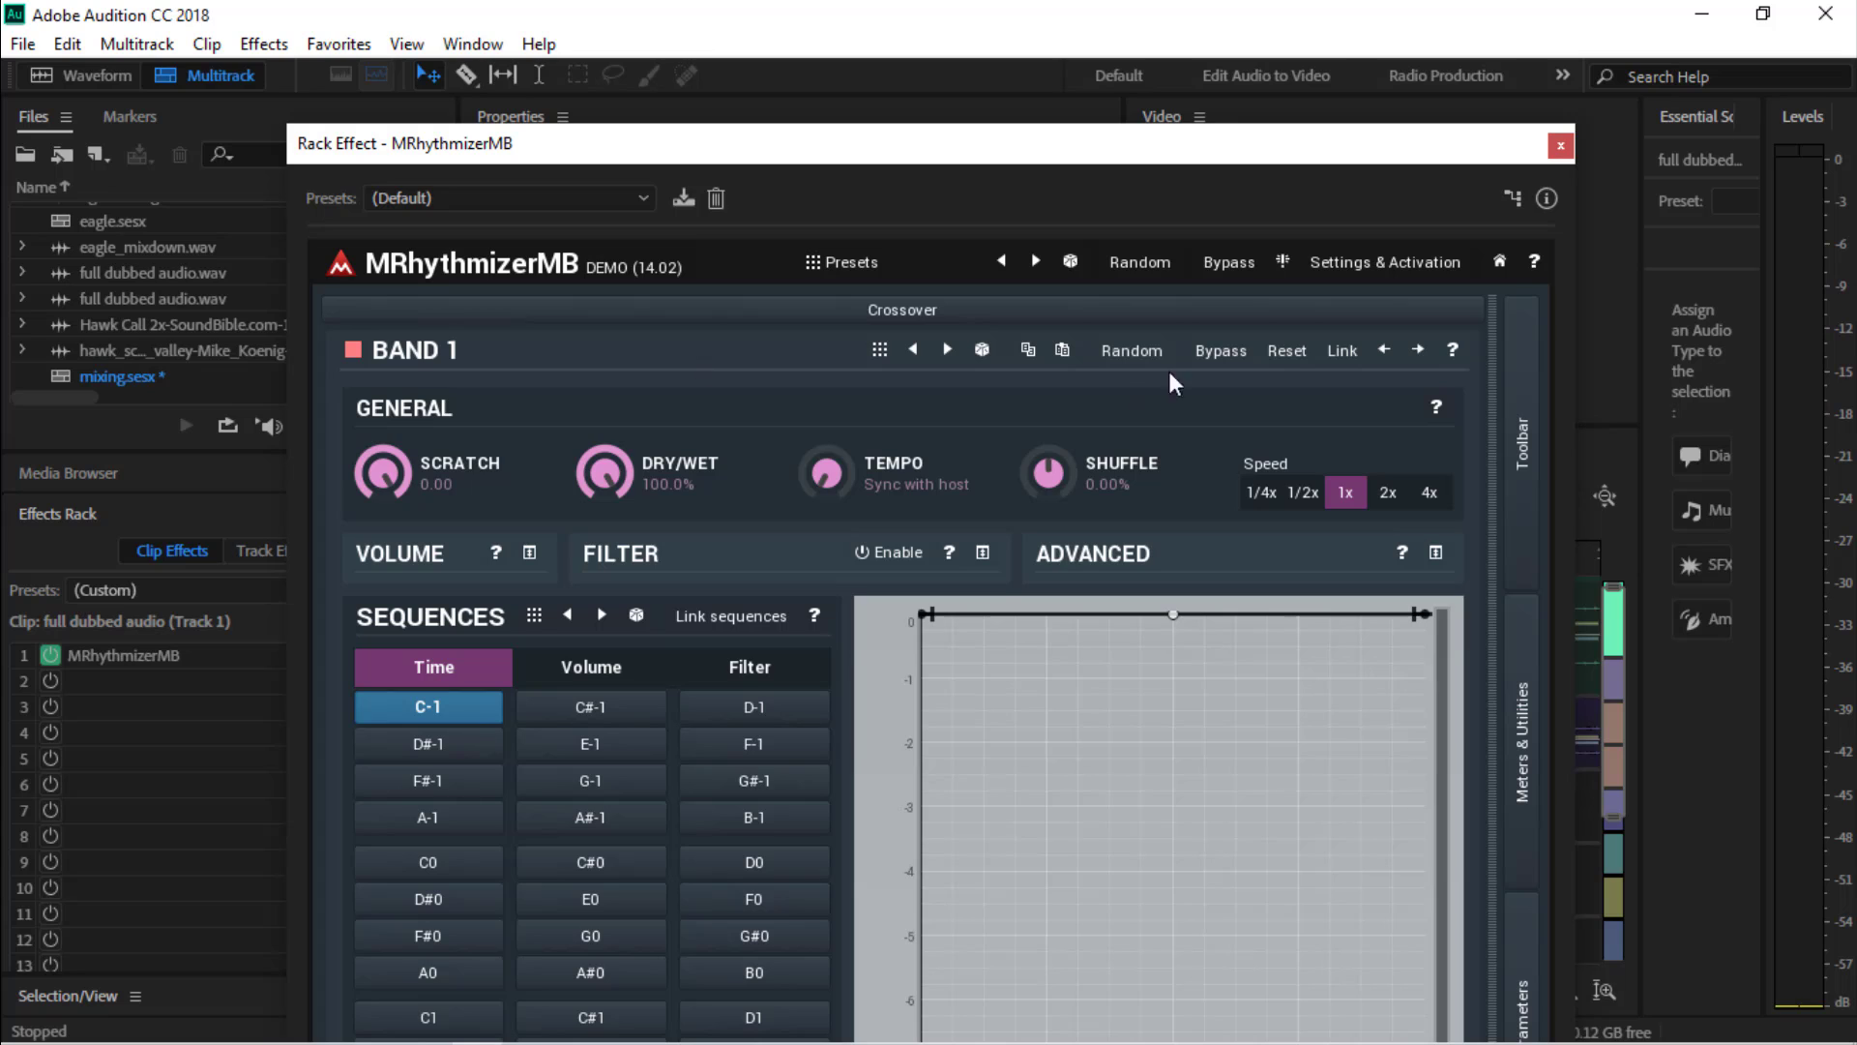
{"action": "left_click", "coordinate": [1559, 147]}
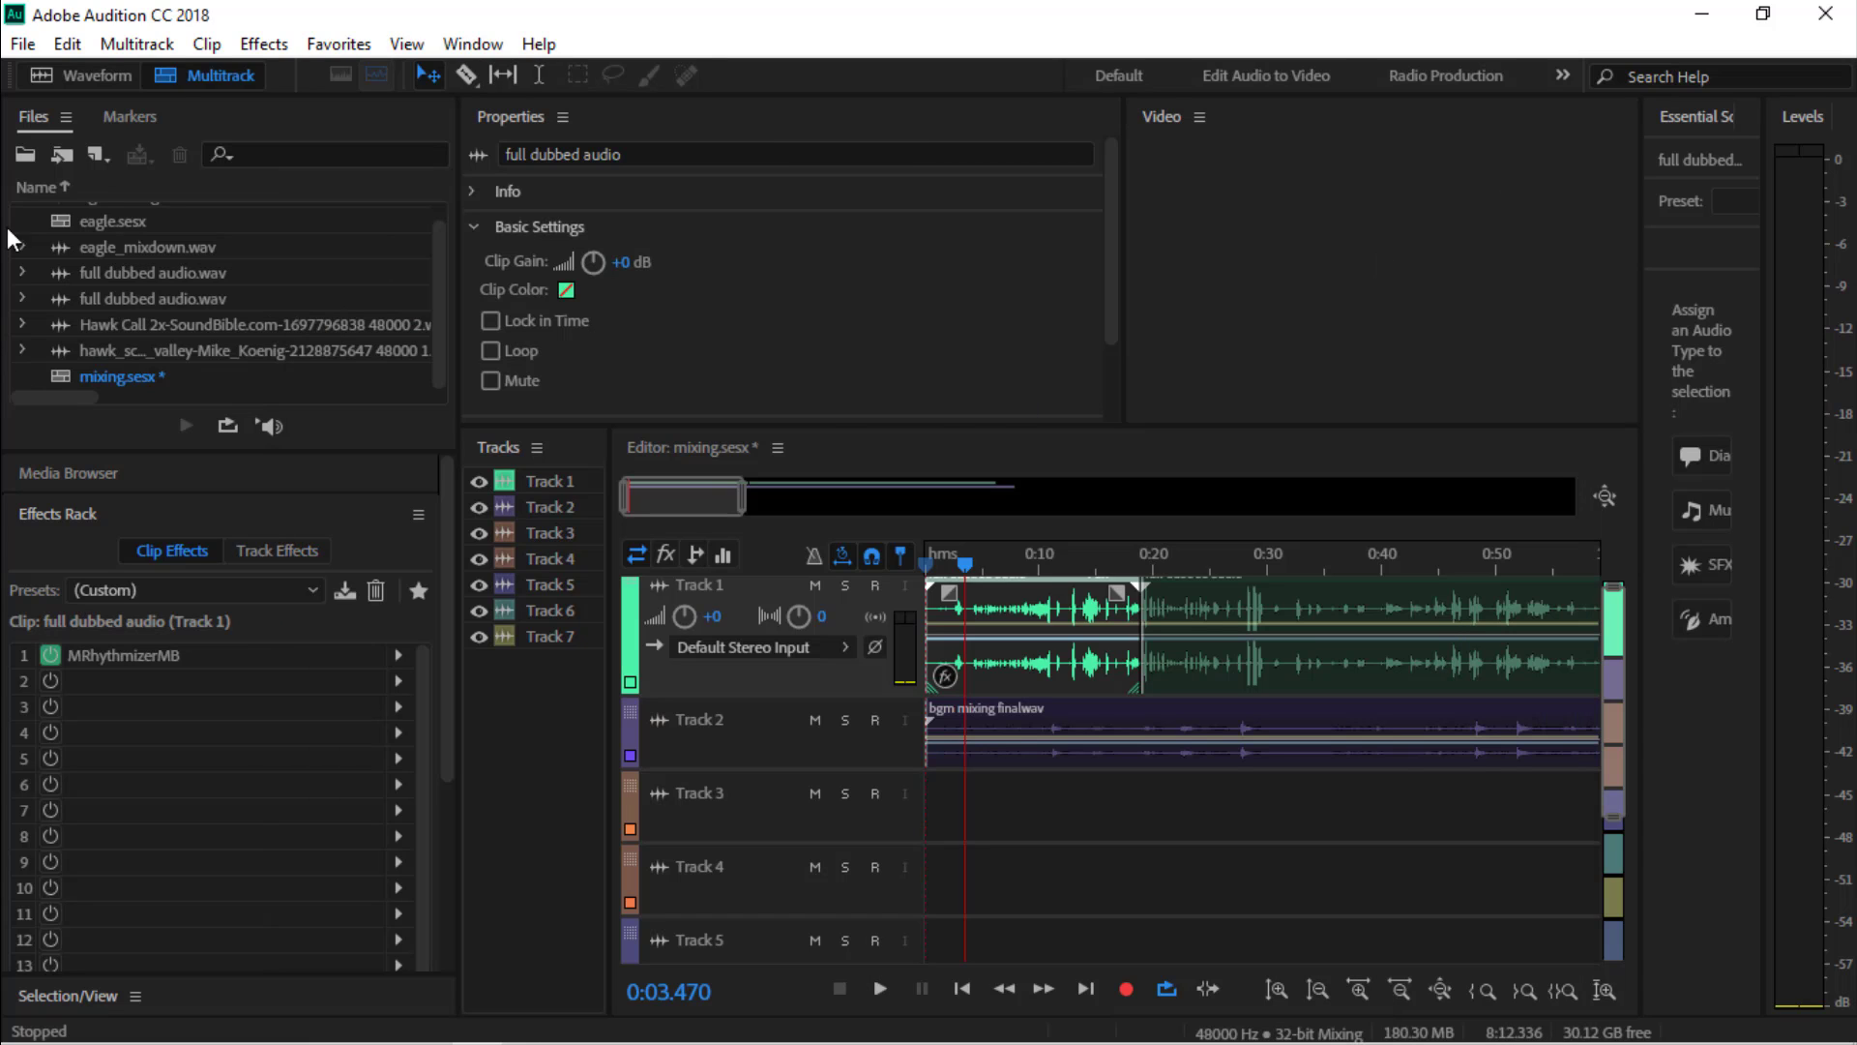
Add the MeldaProduction VST effect MHarmonizerMB to the first clip on Track 1
{"action": "left_click", "coordinate": [255, 47]}
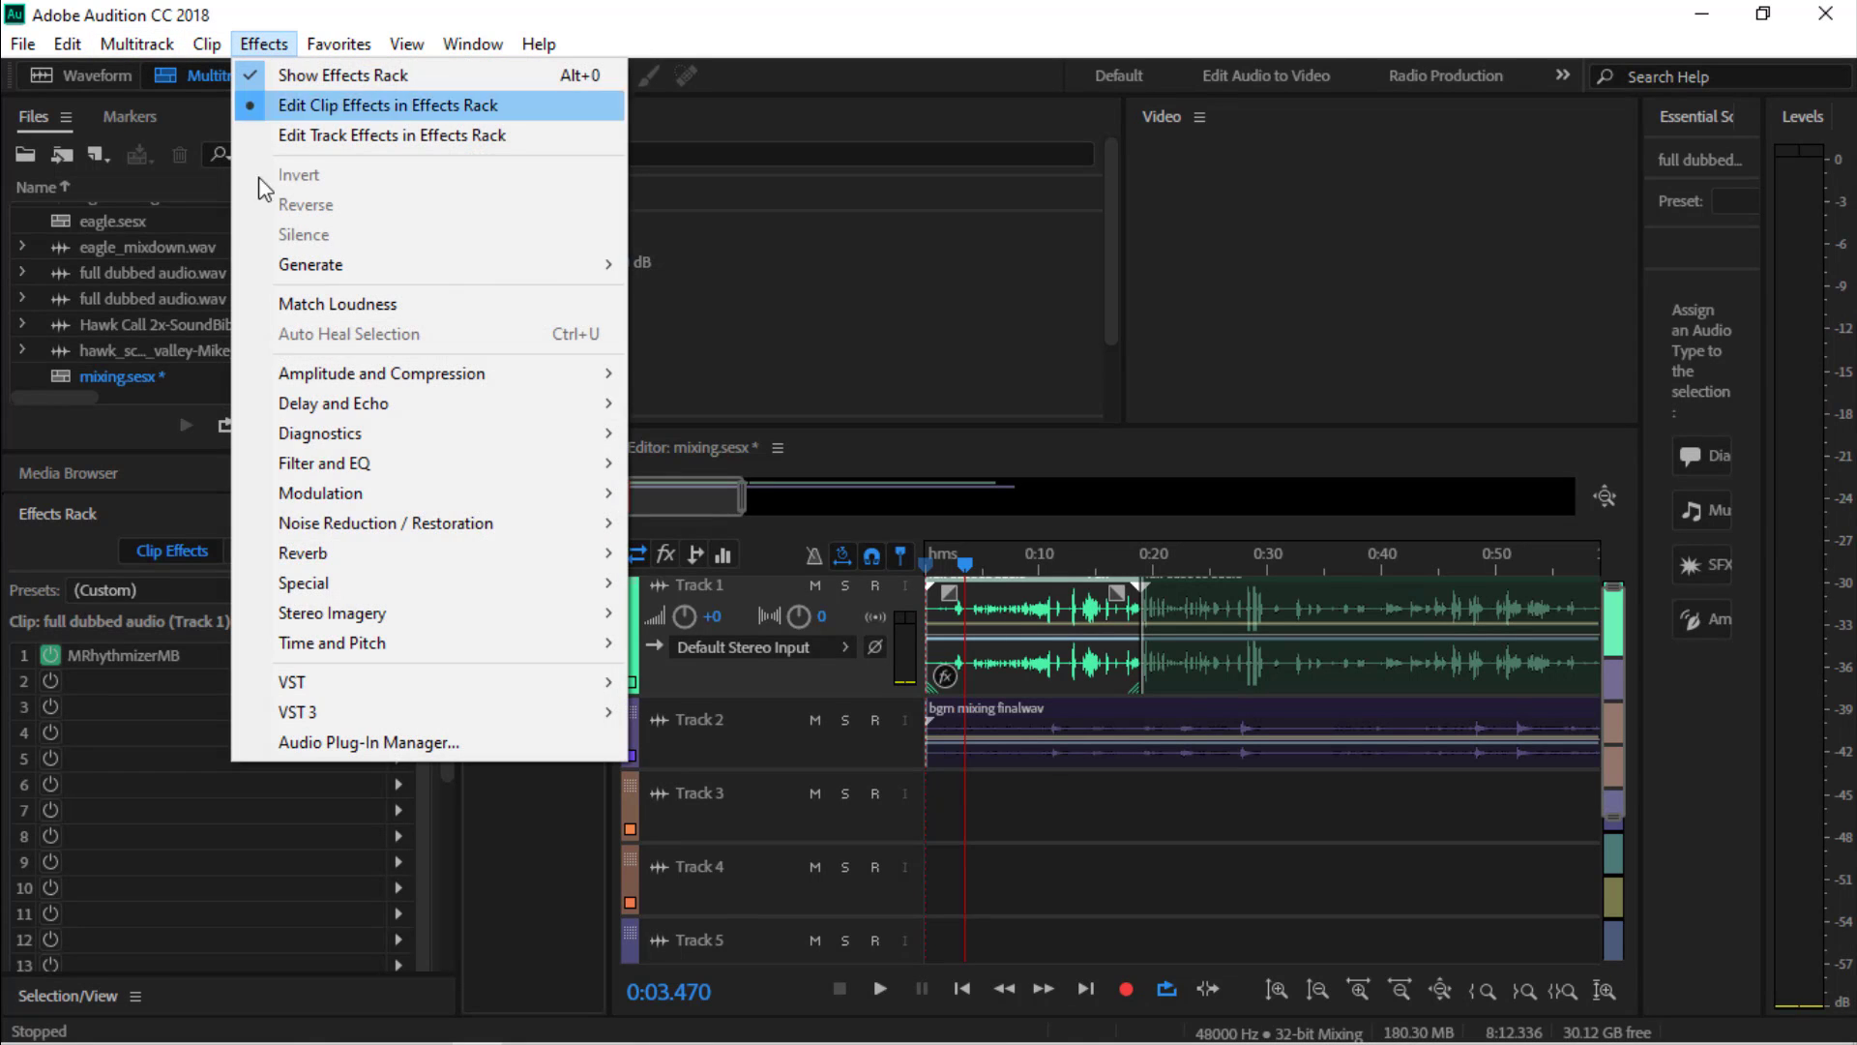
{"action": "mouse_move", "coordinate": [340, 558]}
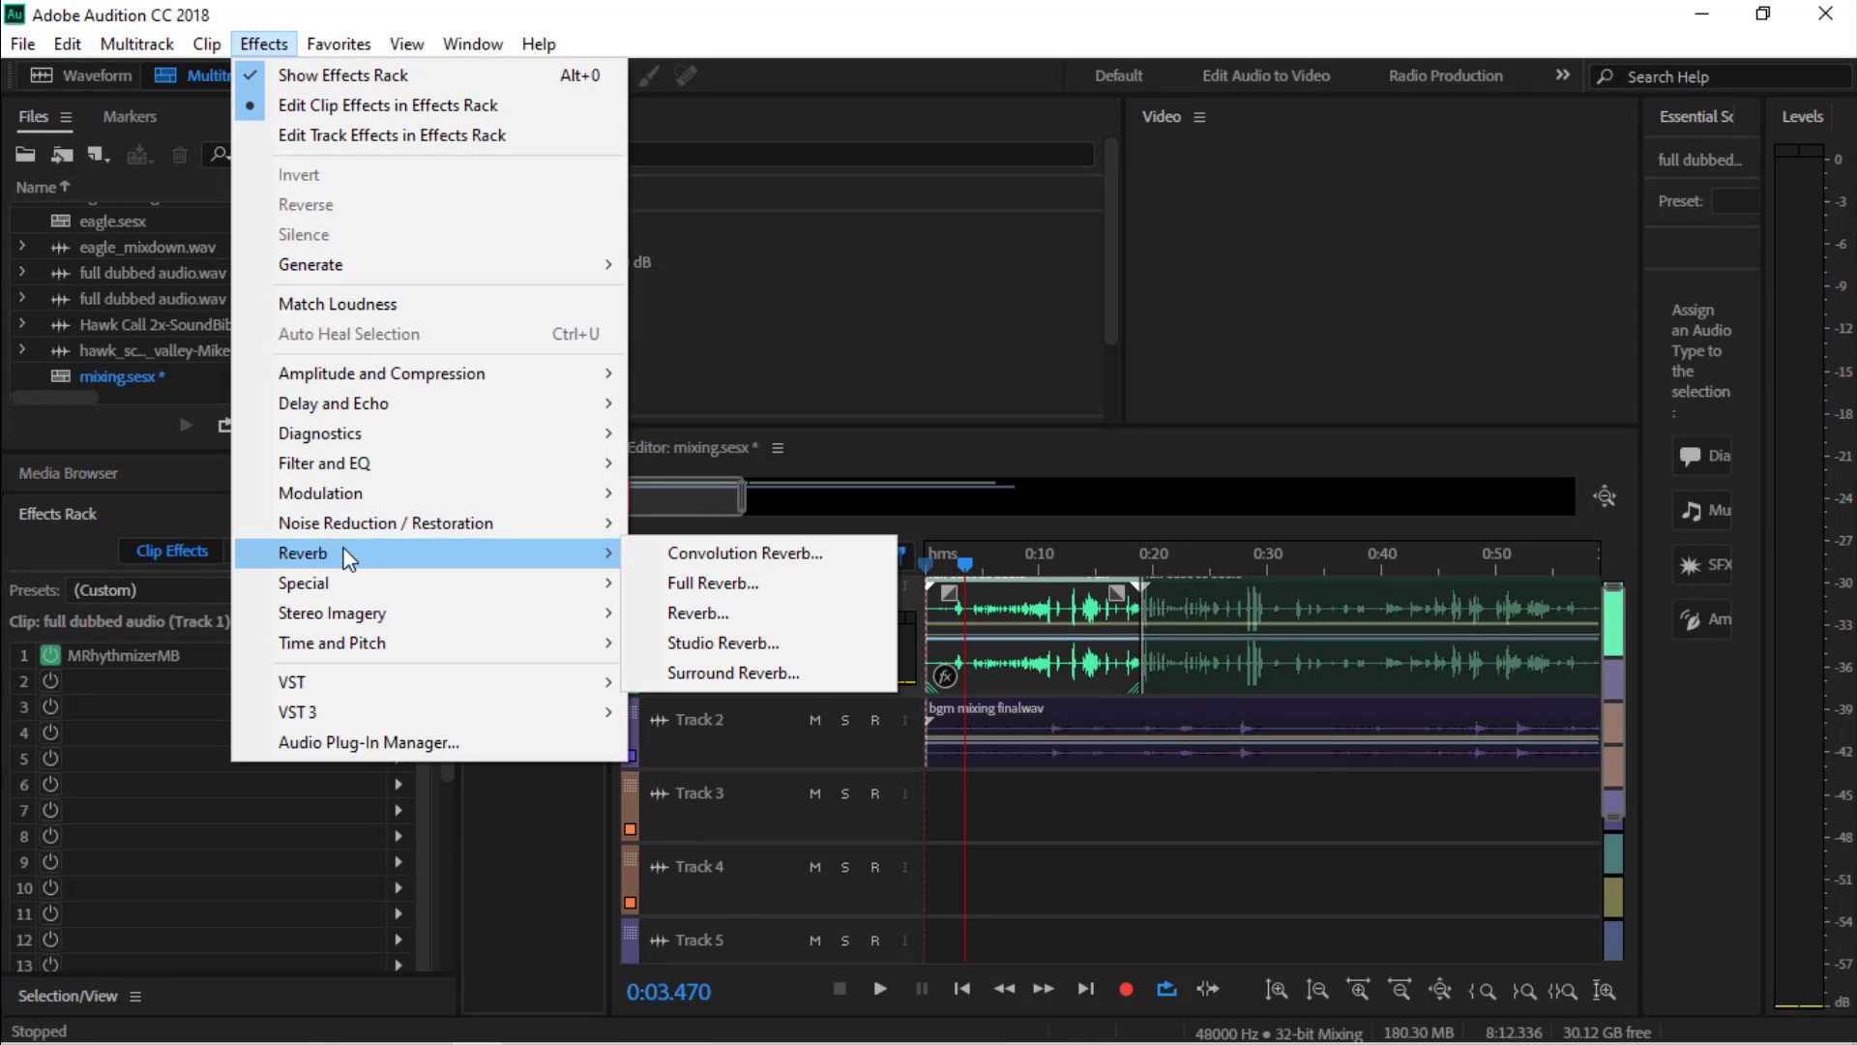
{"action": "mouse_move", "coordinate": [406, 648]}
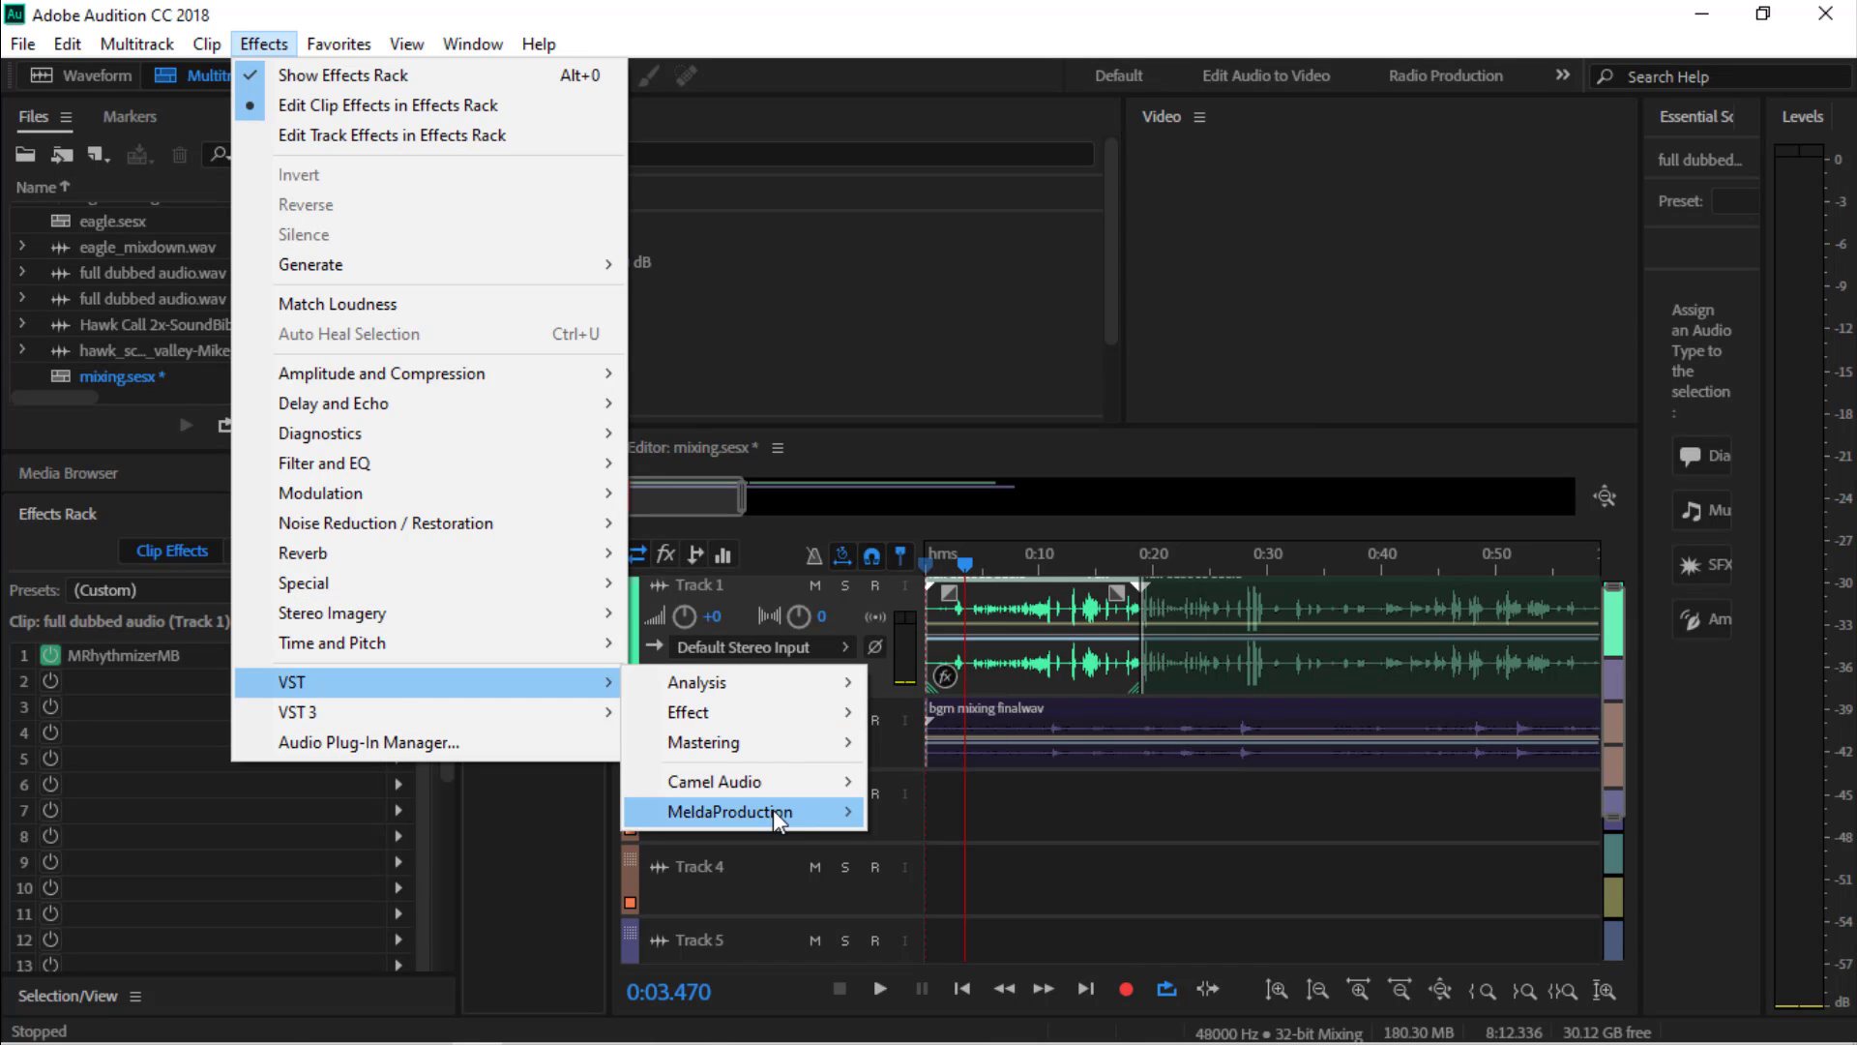
{"action": "mouse_move", "coordinate": [774, 816]}
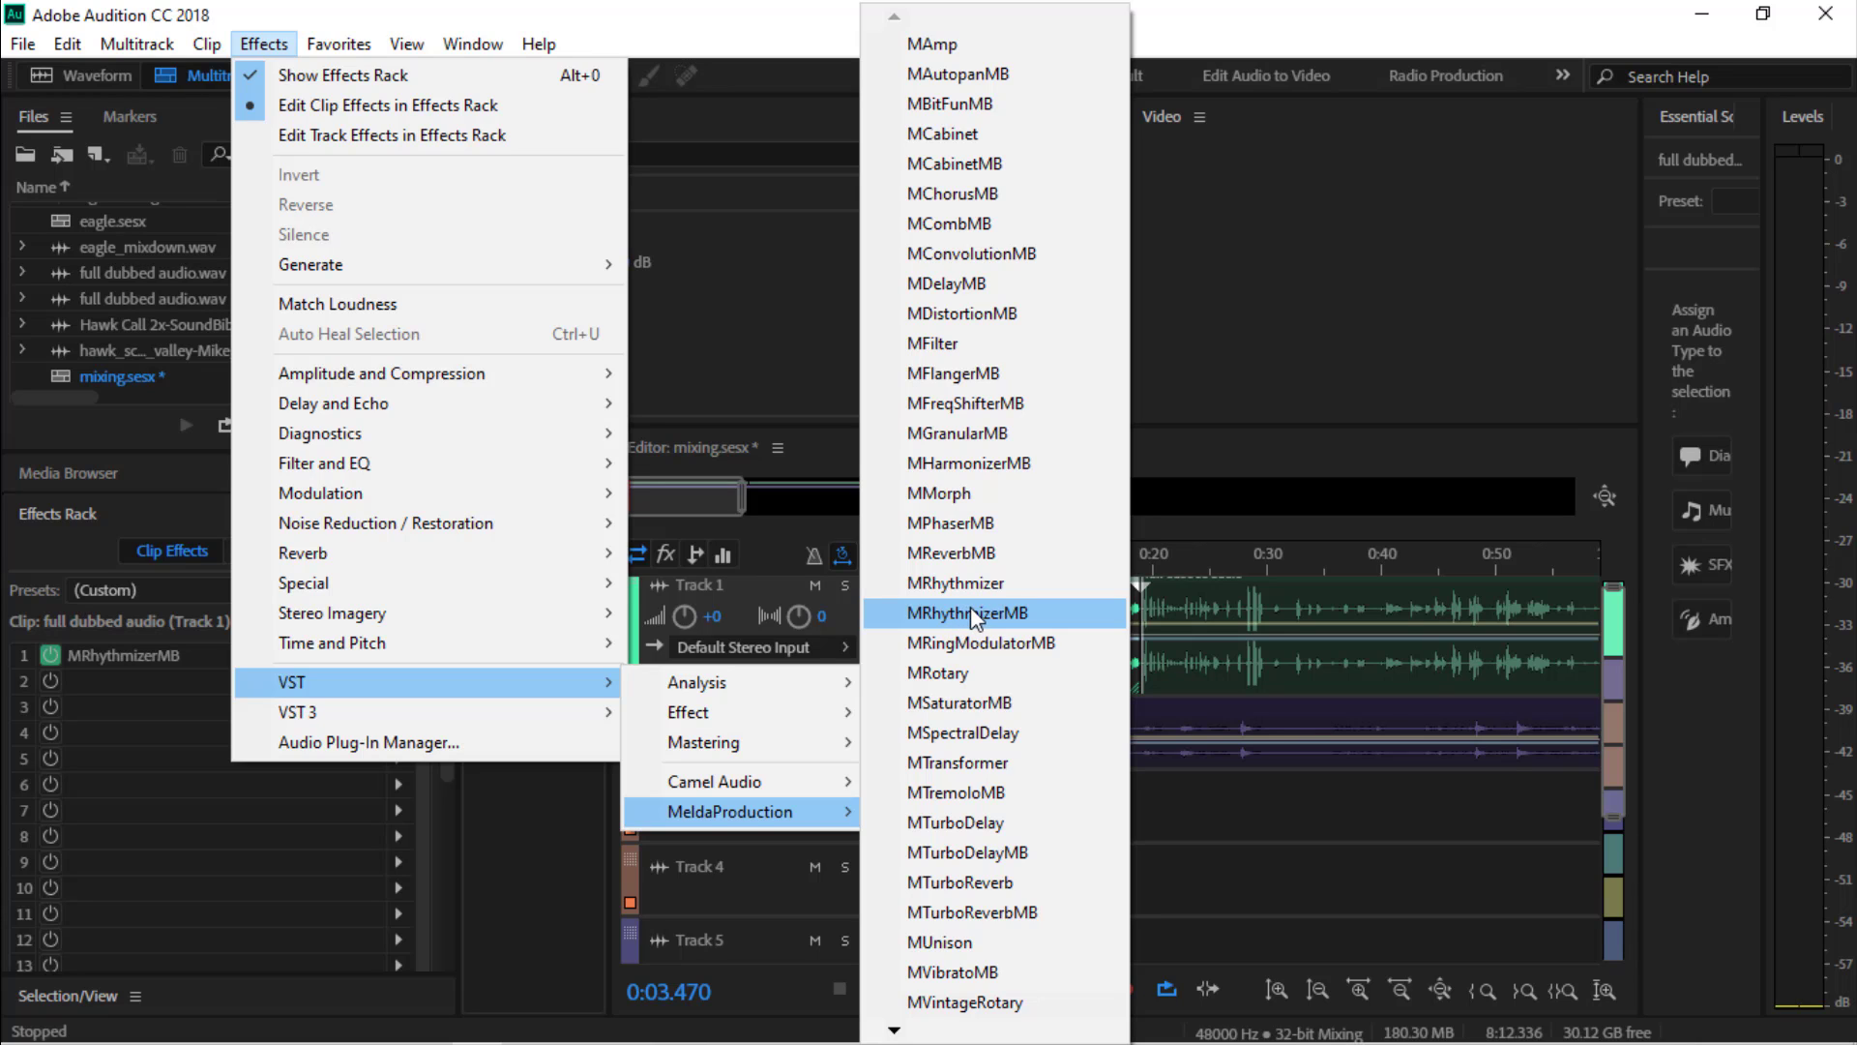
{"action": "left_click", "coordinate": [995, 469]}
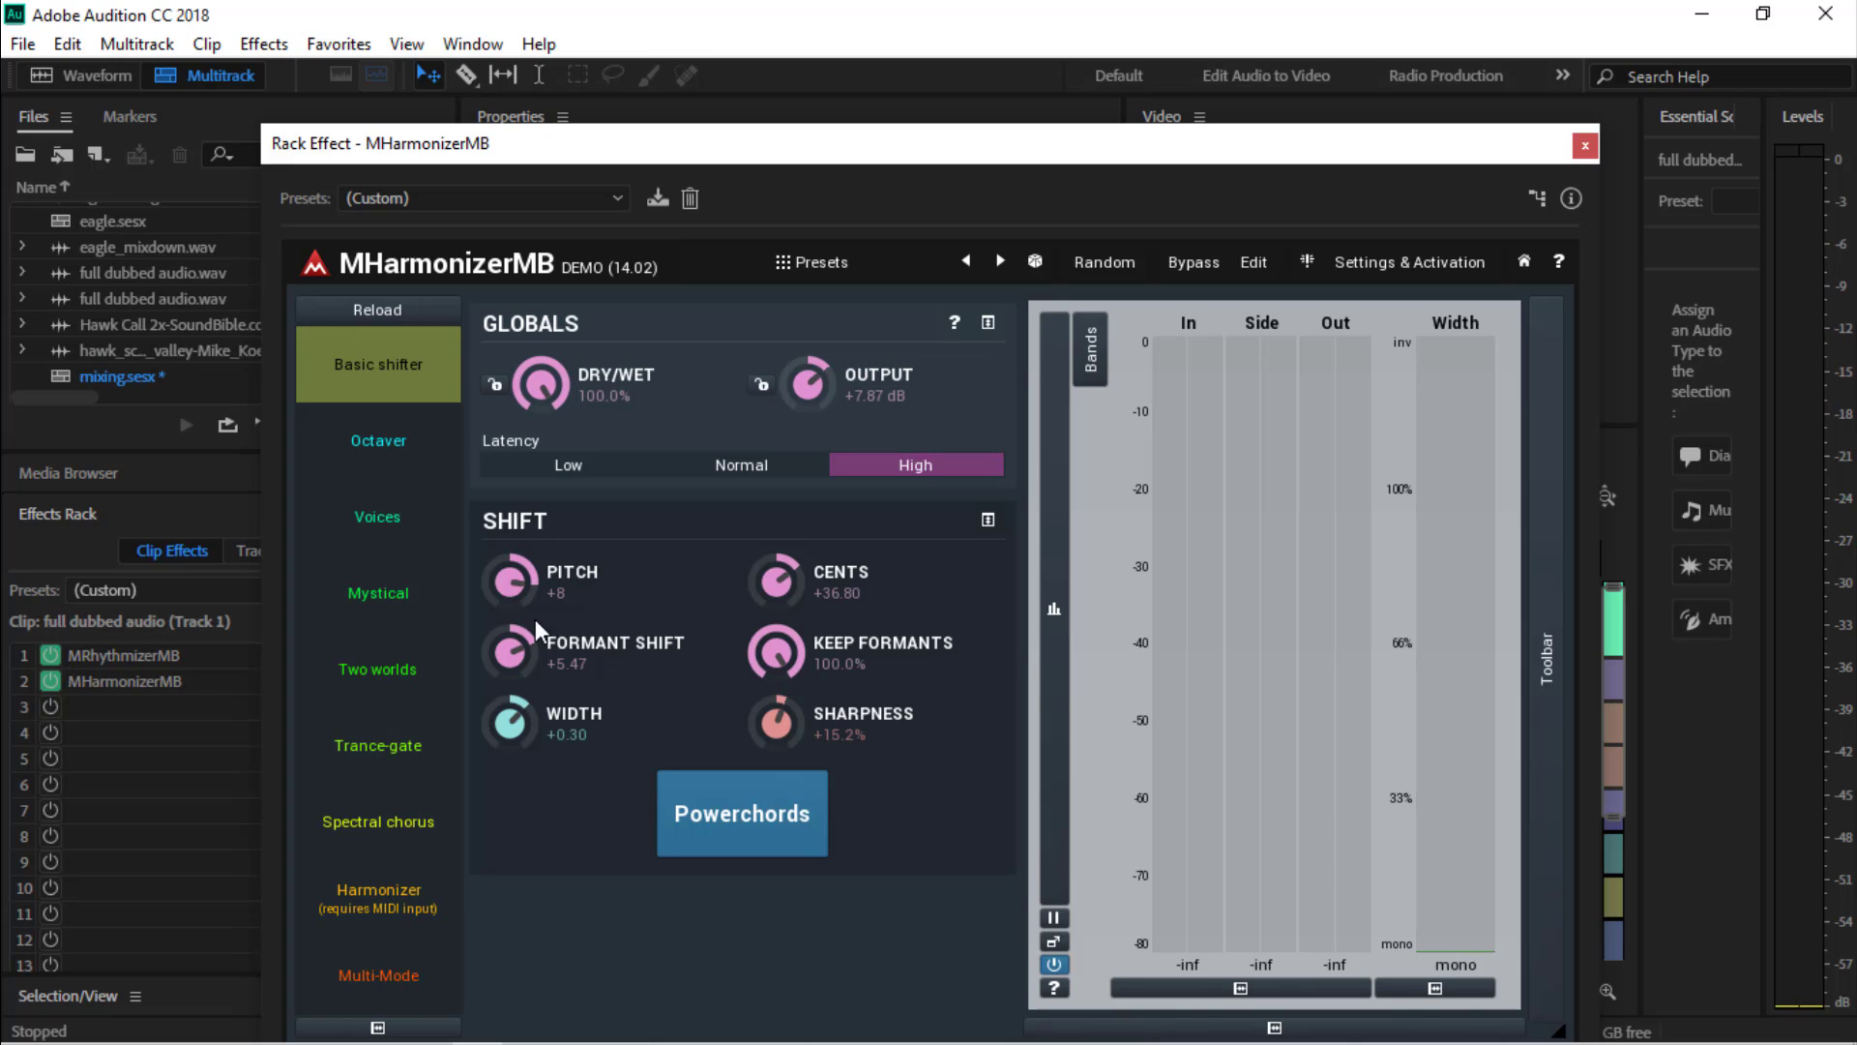
Listen to the first clip with MHarmonizerMB's Basic shifter from 0:03.470, shrink the effect window beside the timeline, and pause at 0:21.417
{"action": "left_click_drag", "start_coordinate": [578, 155], "coordinate": [405, 32]}
{"action": "left_click_drag", "start_coordinate": [1088, 36], "coordinate": [950, 33]}
{"action": "left_click_drag", "start_coordinate": [1074, 22], "coordinate": [1276, 82]}
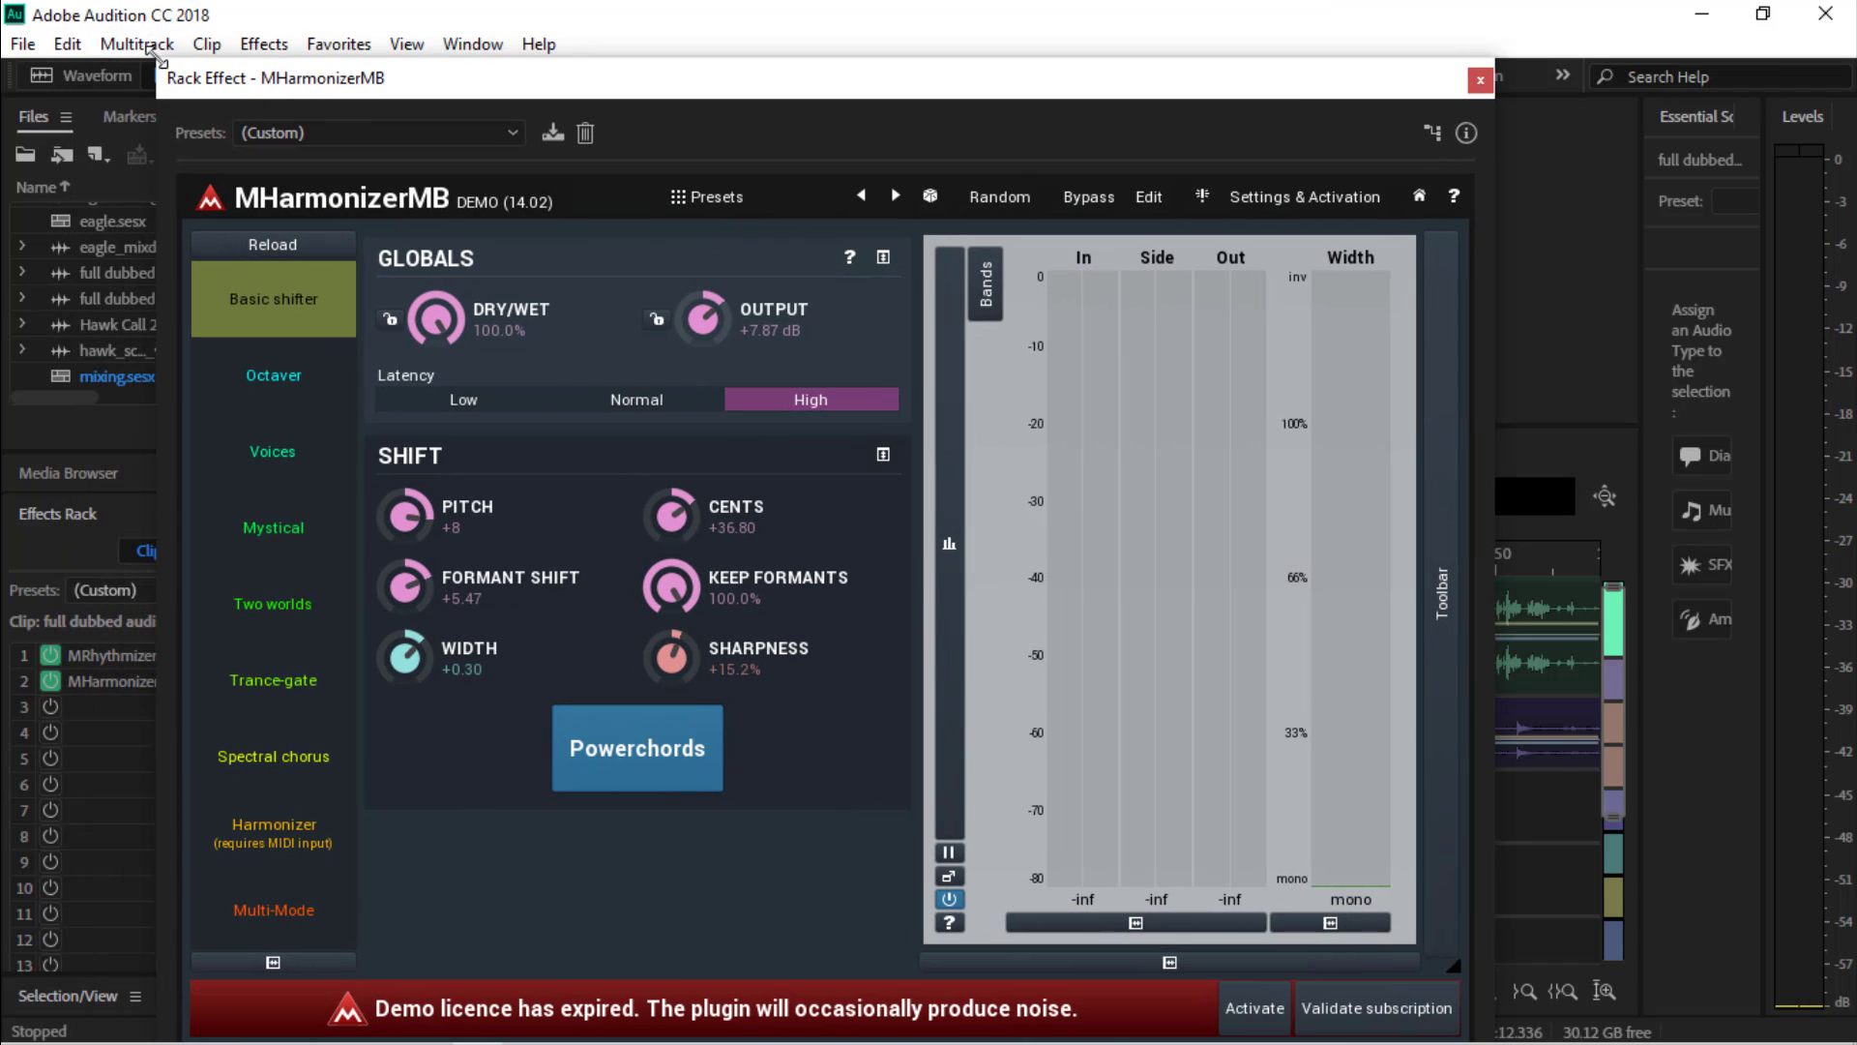
{"action": "left_click_drag", "start_coordinate": [158, 53], "coordinate": [0, 14]}
{"action": "key", "text": "space"}
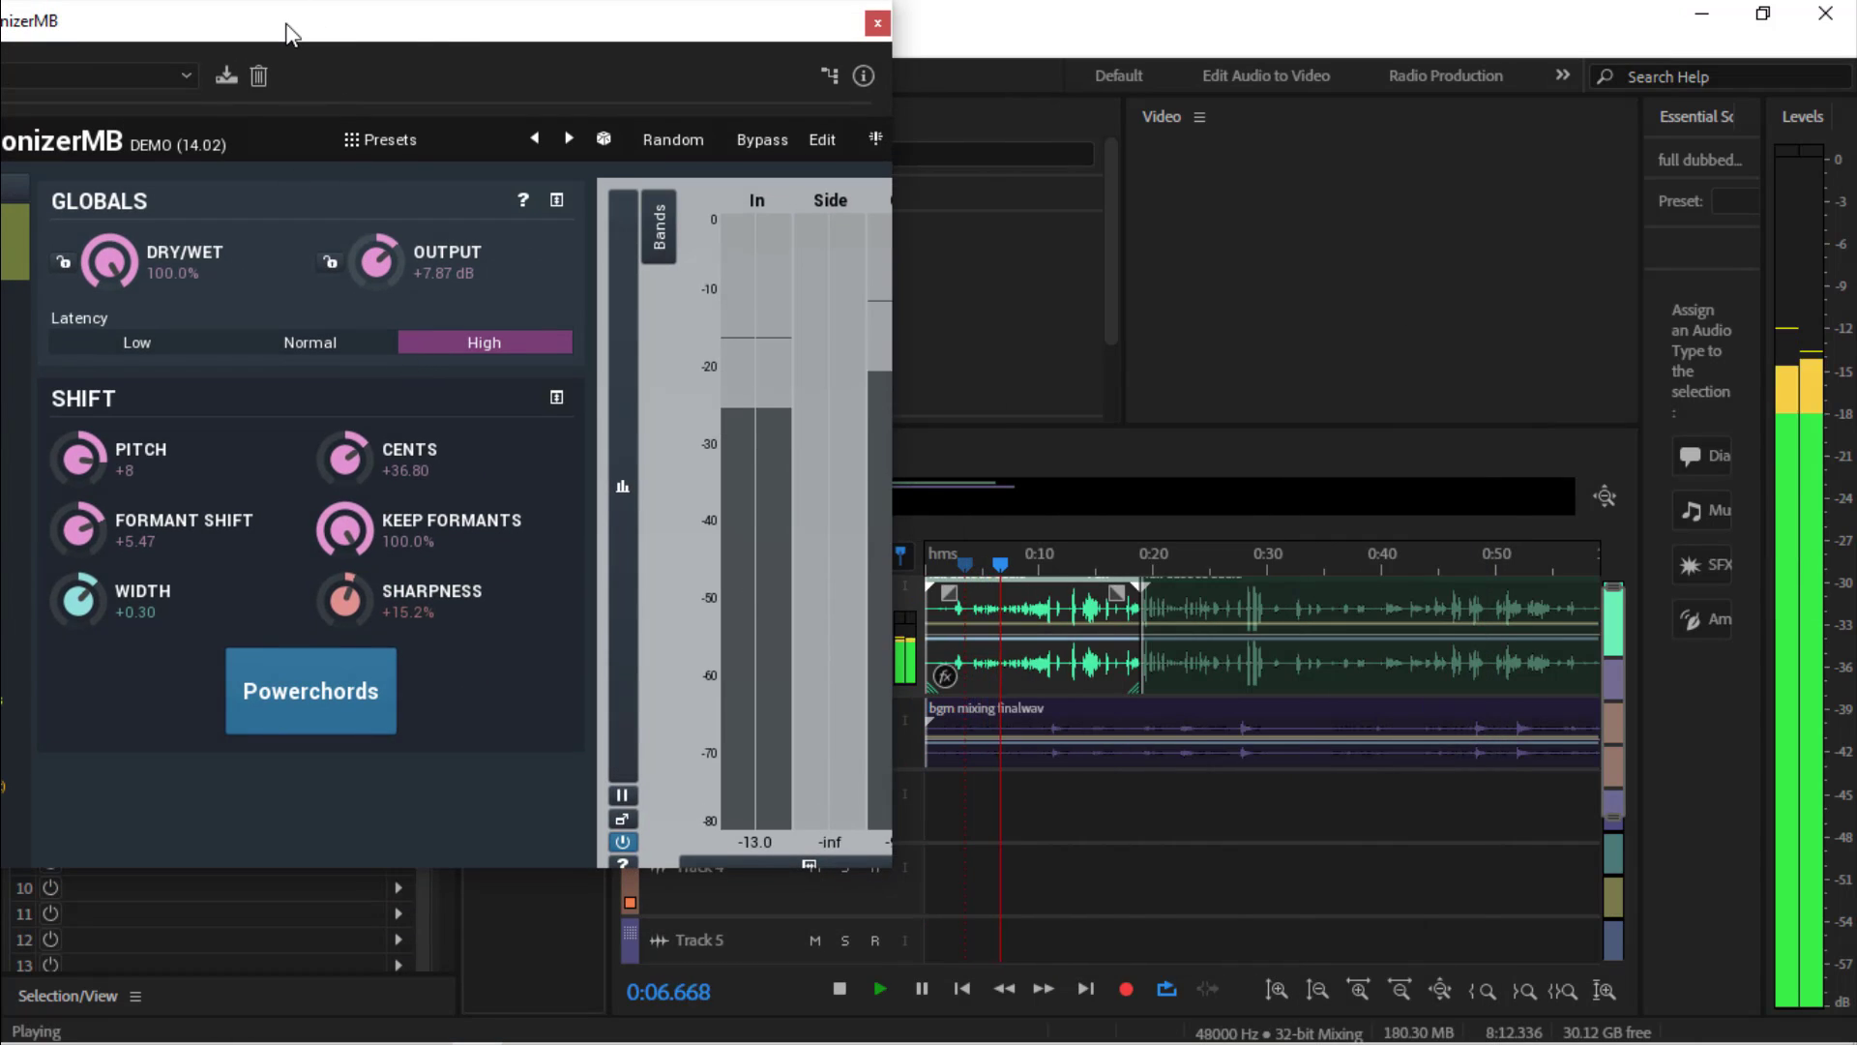
{"action": "left_click_drag", "start_coordinate": [288, 32], "coordinate": [434, 114]}
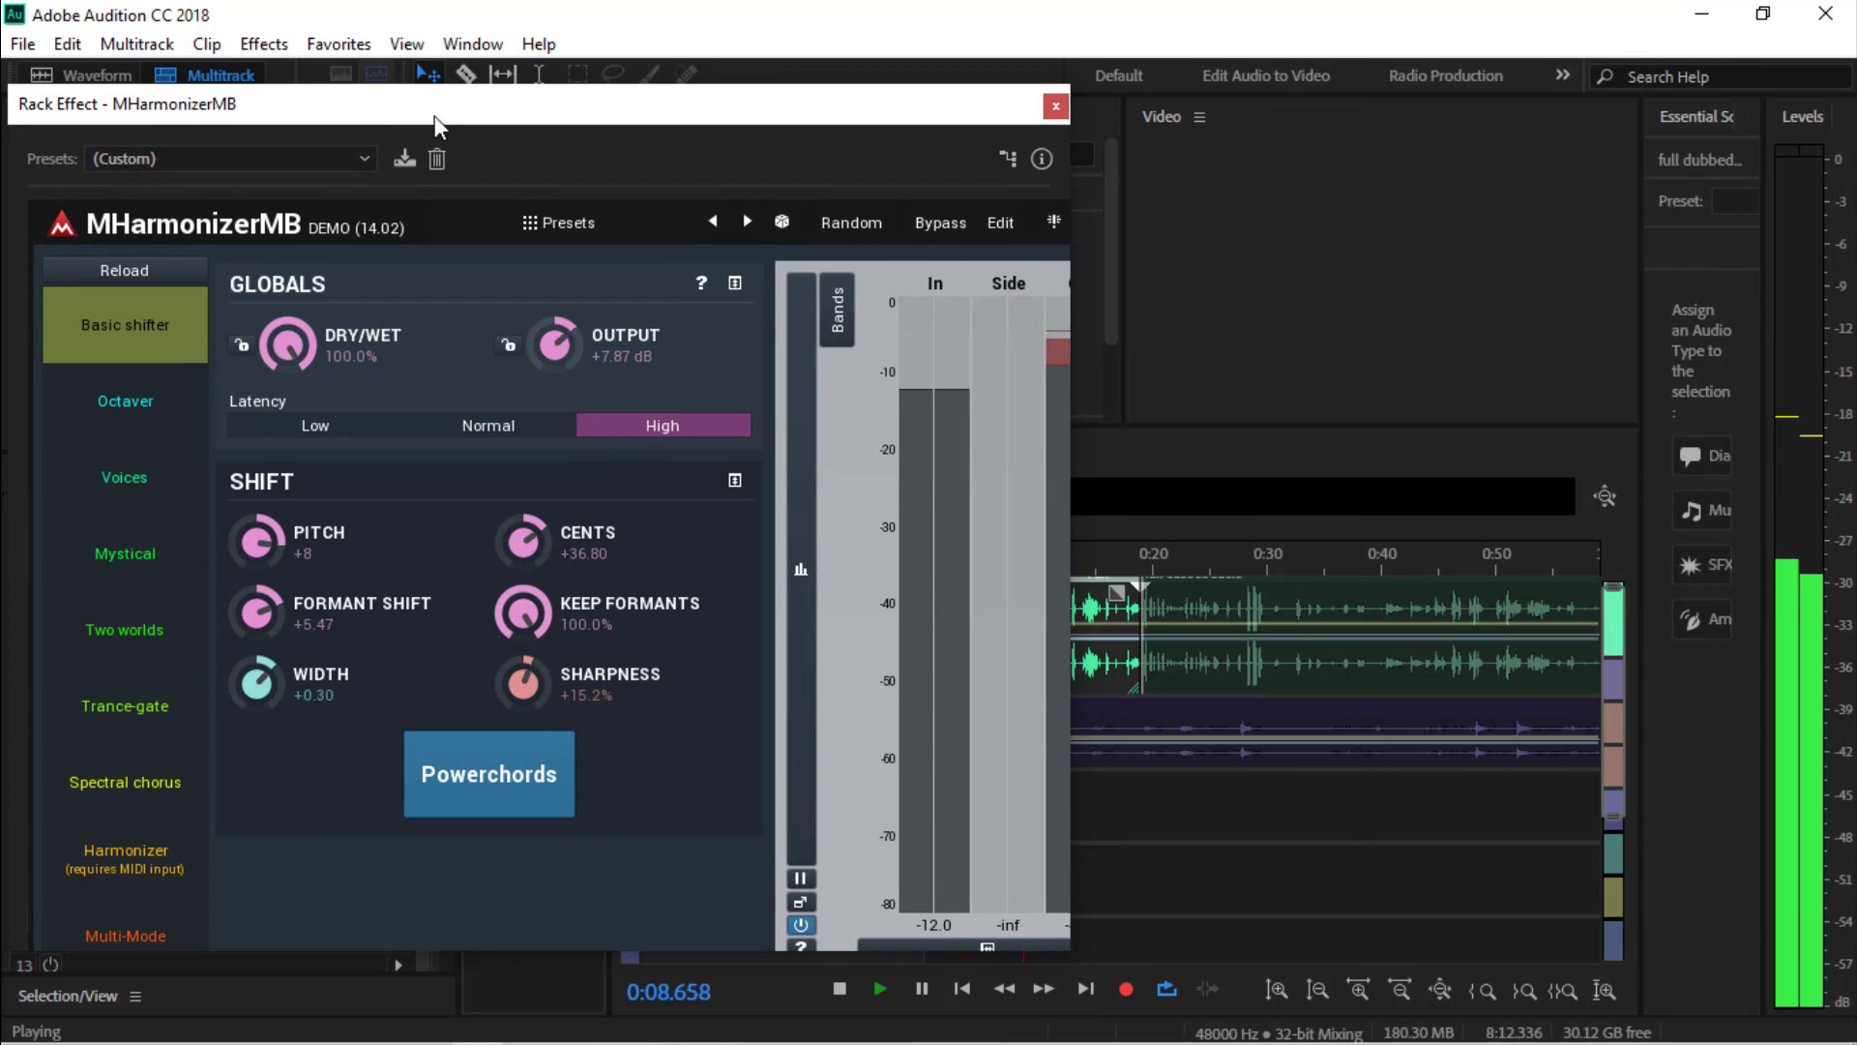
{"action": "left_click_drag", "start_coordinate": [184, 112], "coordinate": [305, 123]}
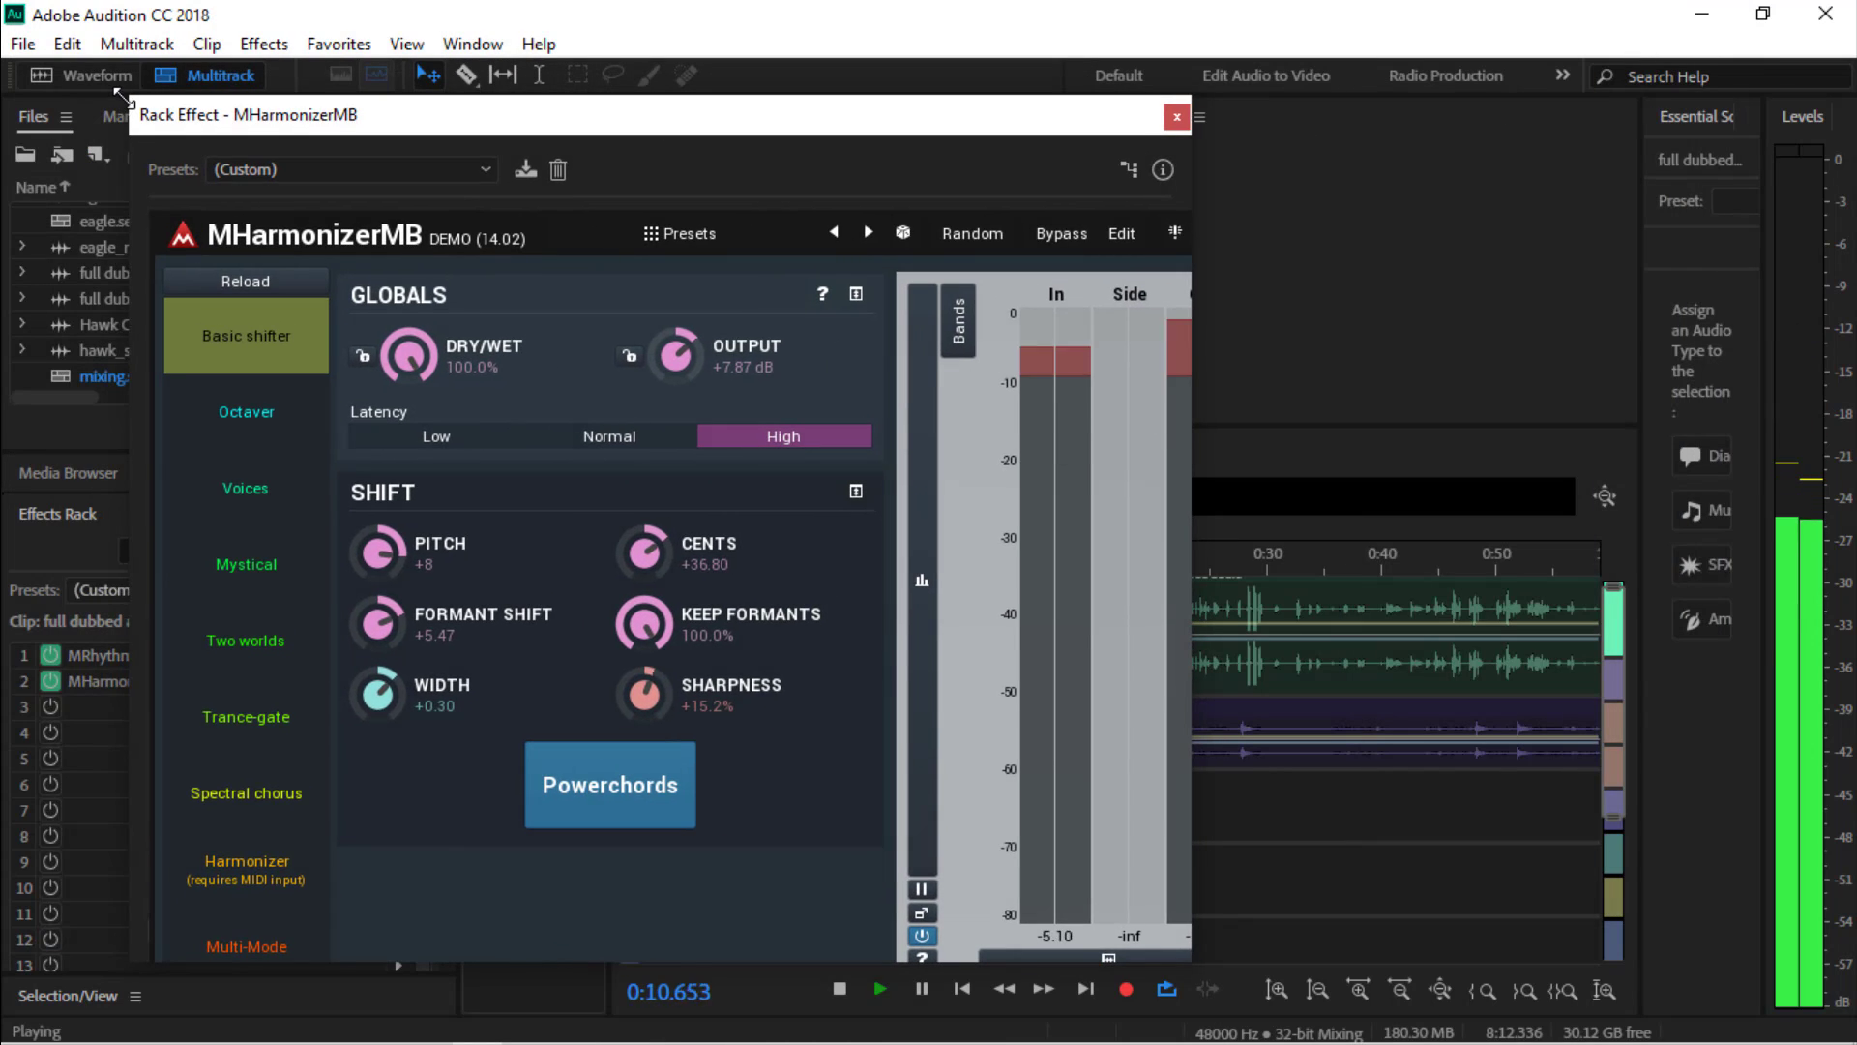
{"action": "left_click_drag", "start_coordinate": [123, 99], "coordinate": [401, 373]}
{"action": "left_click_drag", "start_coordinate": [513, 389], "coordinate": [181, 101]}
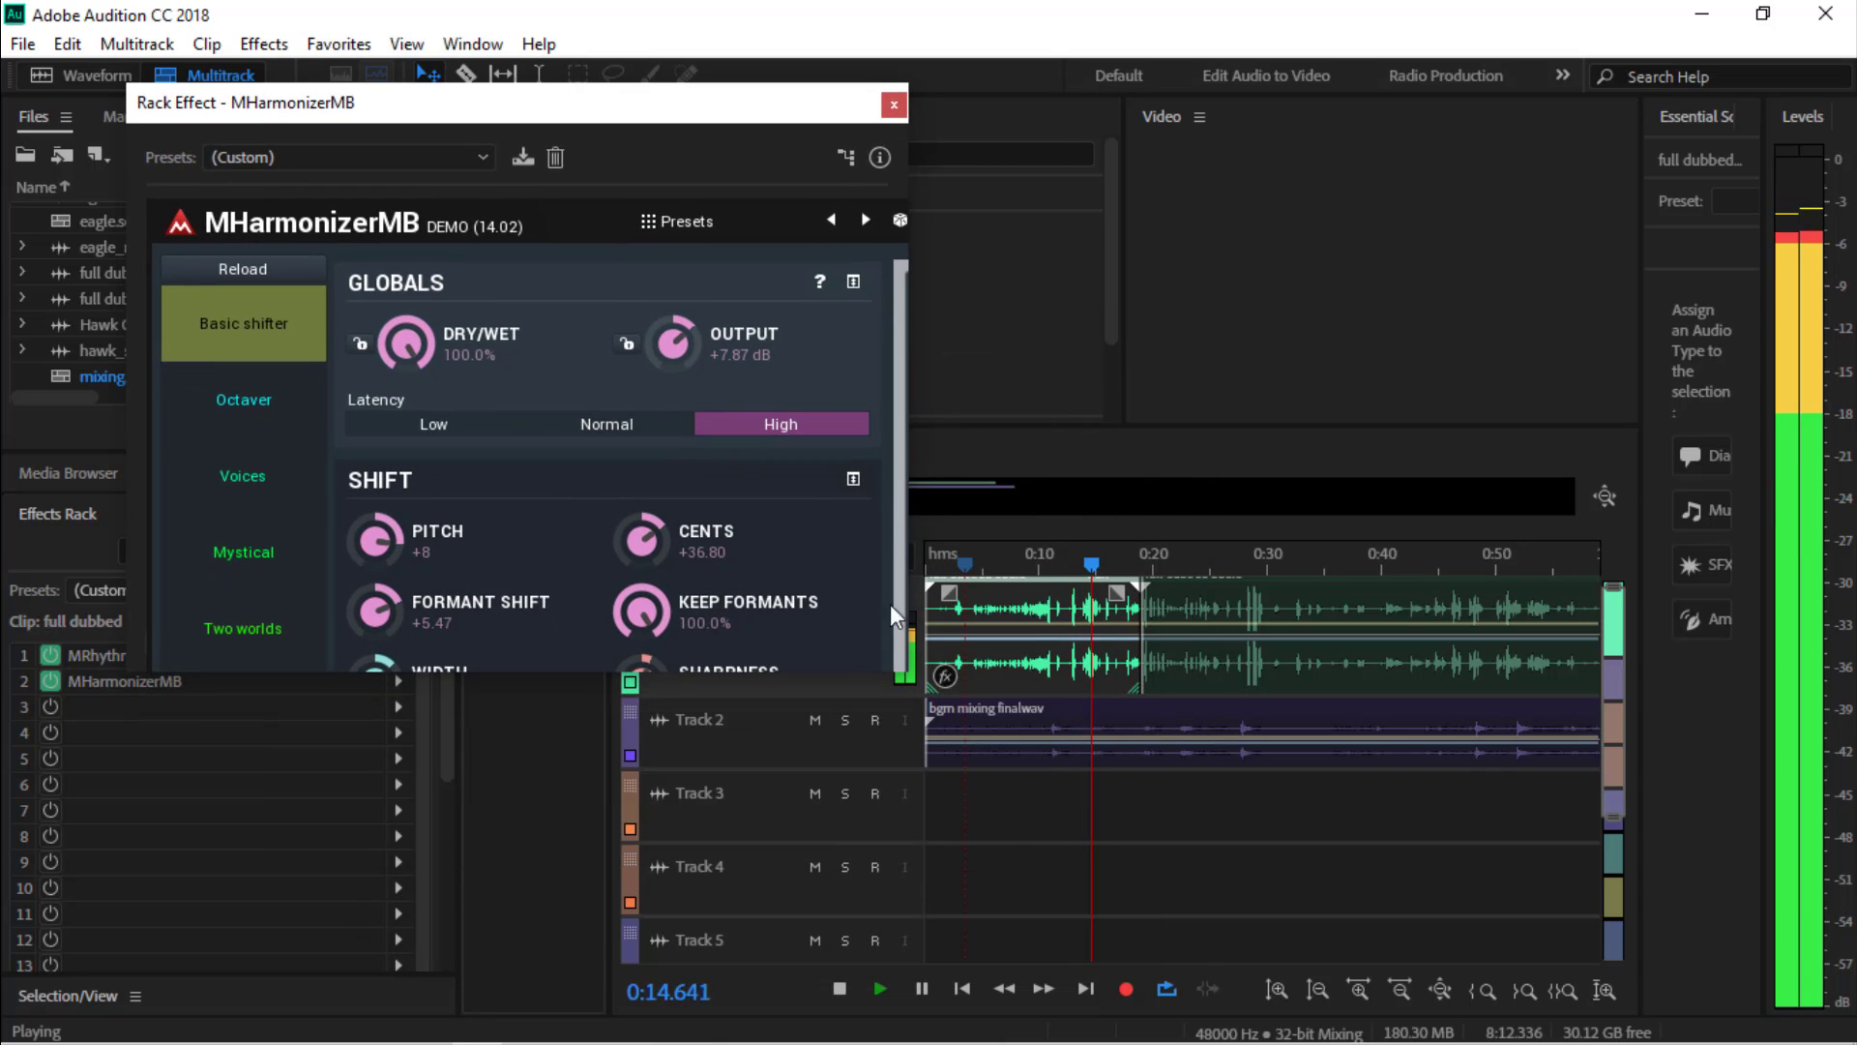
{"action": "left_click_drag", "start_coordinate": [813, 675], "coordinate": [814, 985]}
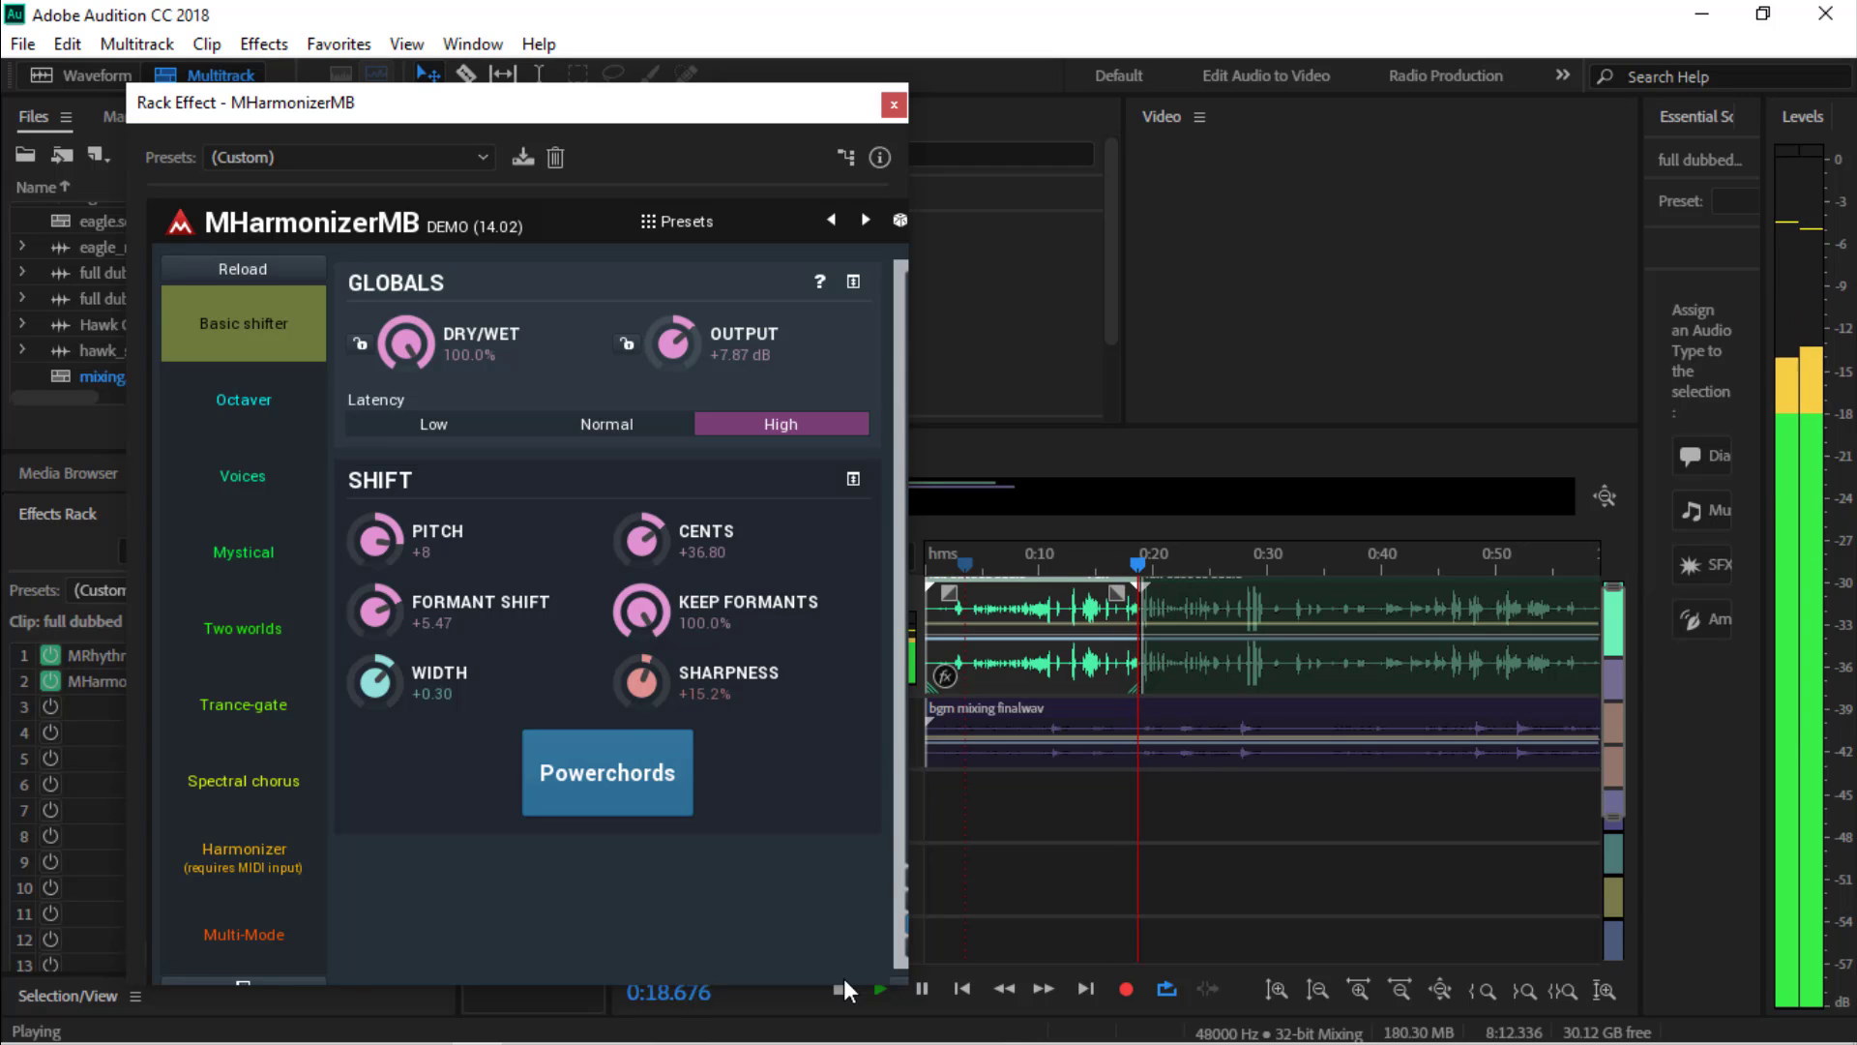
{"action": "left_click", "coordinate": [923, 987]}
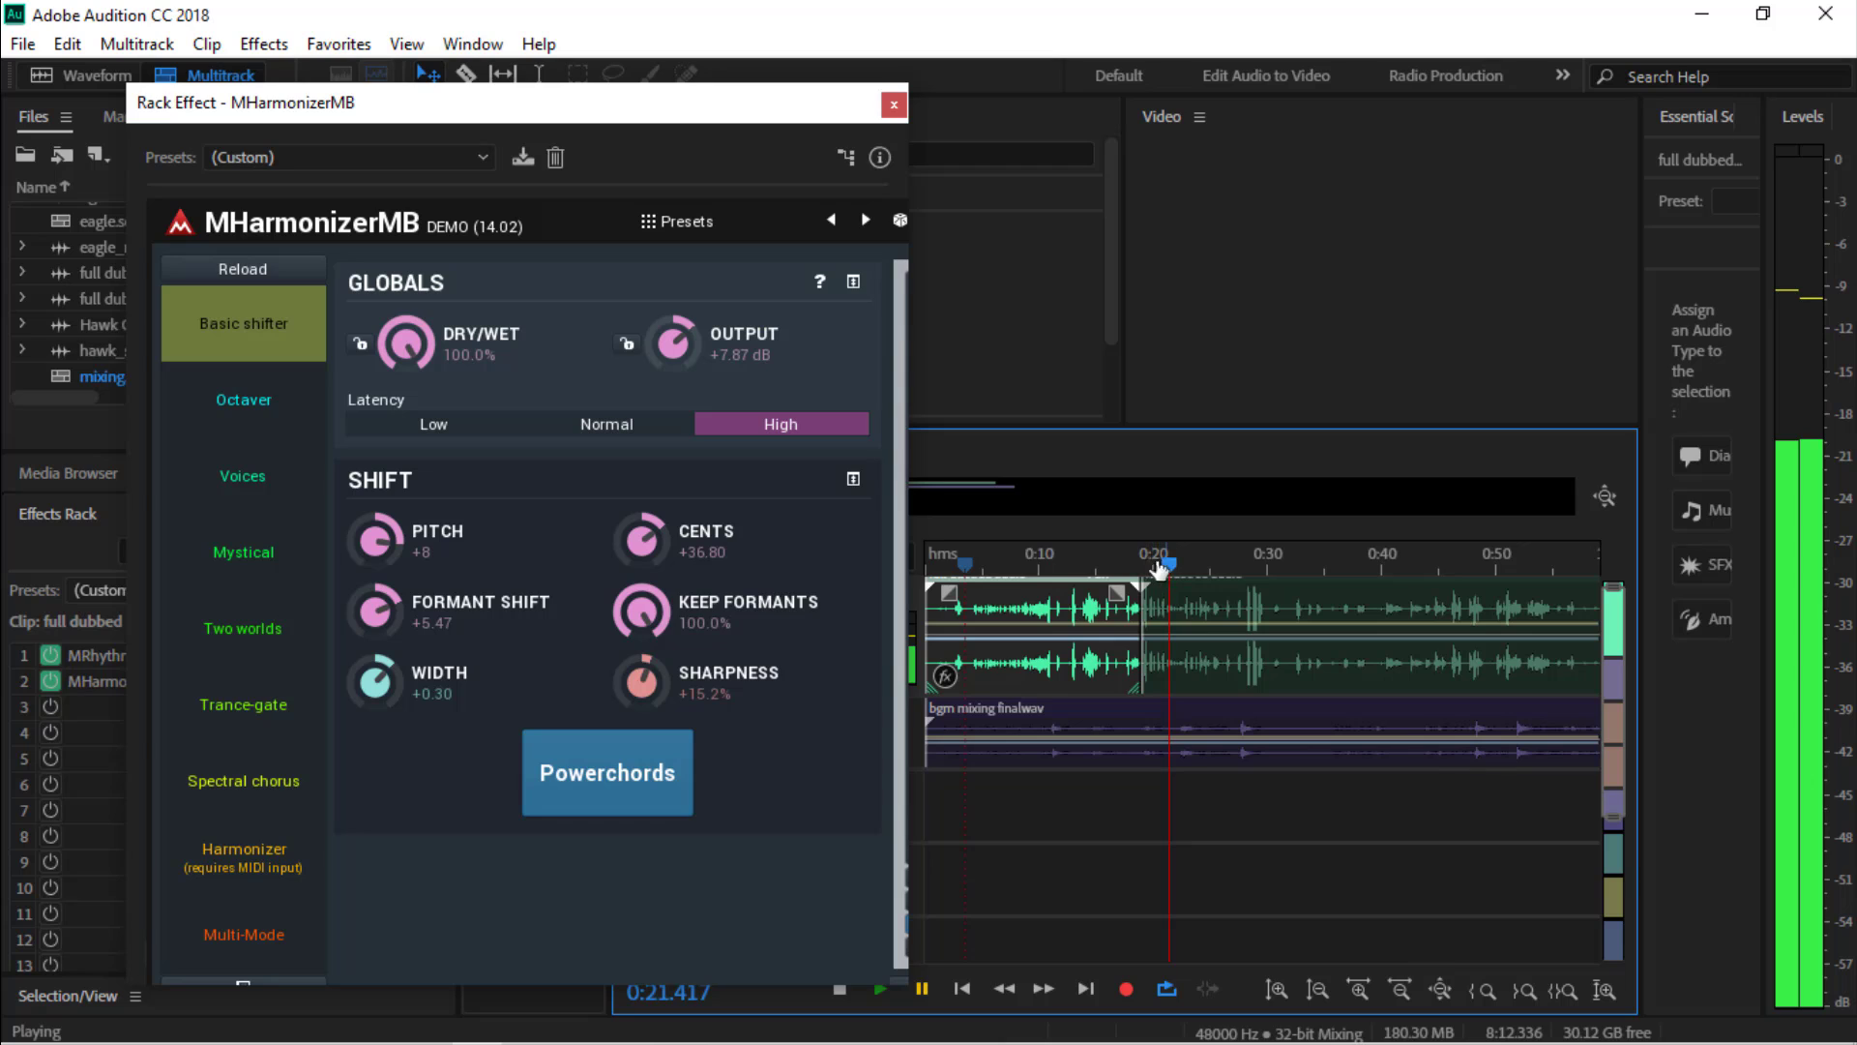
Audition MHarmonizerMB's Octaver mode on the first clip from 0:05.241 to 0:09.031
{"action": "left_click", "coordinate": [244, 414]}
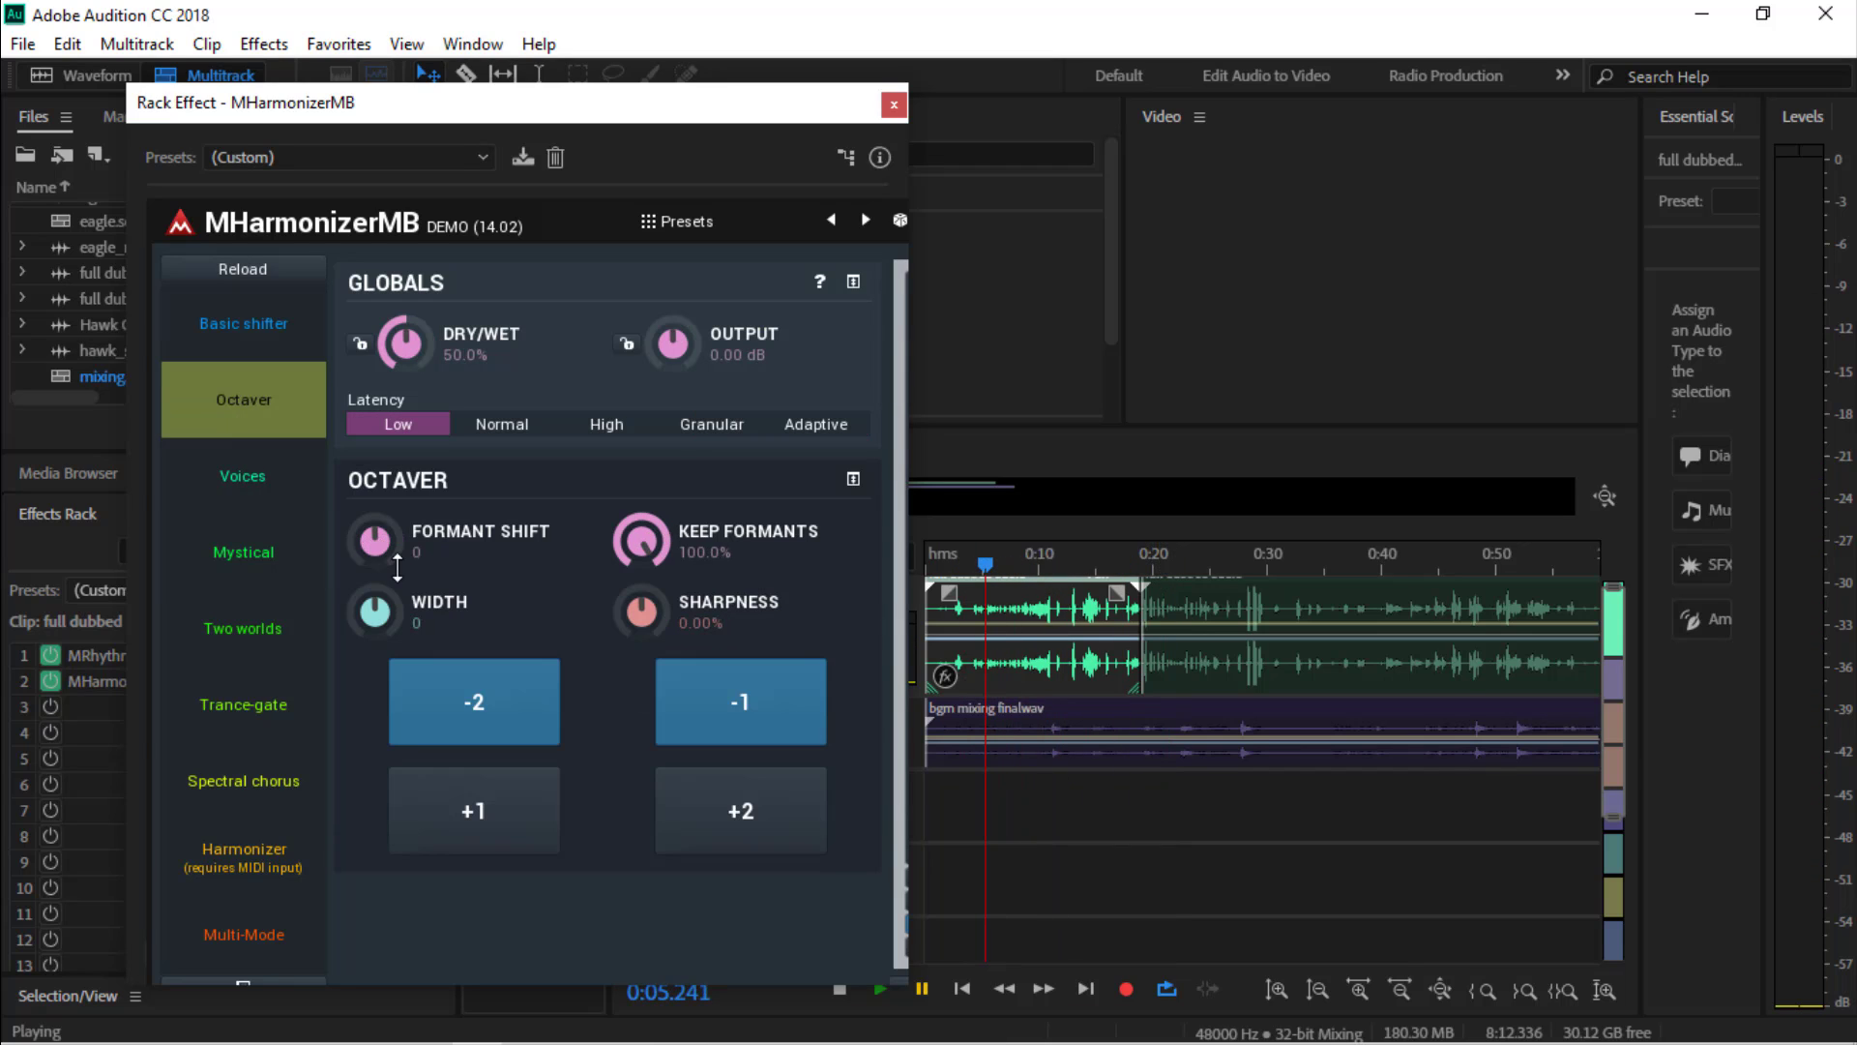
{"action": "left_click", "coordinate": [880, 991]}
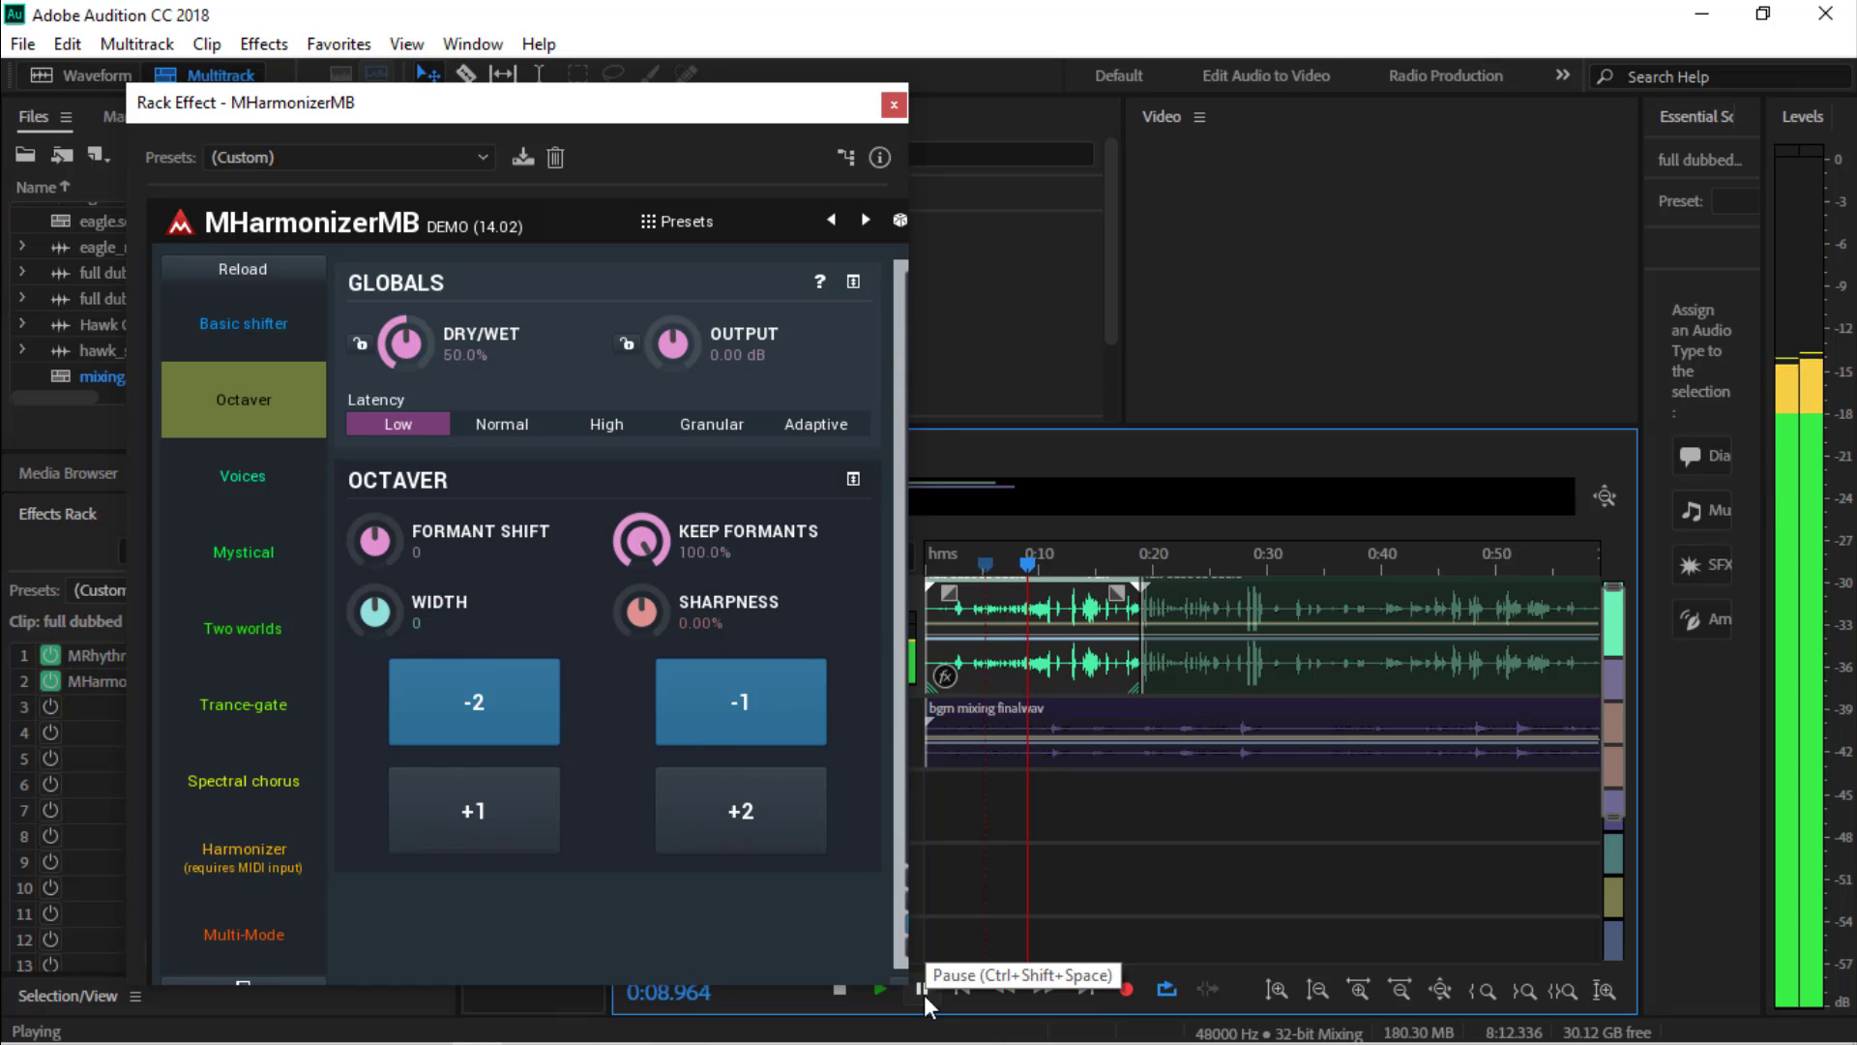
{"action": "left_click", "coordinate": [924, 990]}
Audition MHarmonizerMB's Mystical mode from 0:09.031 to 0:10.026, shortening the effect window to uncover the playback controls
{"action": "left_click", "coordinate": [243, 551]}
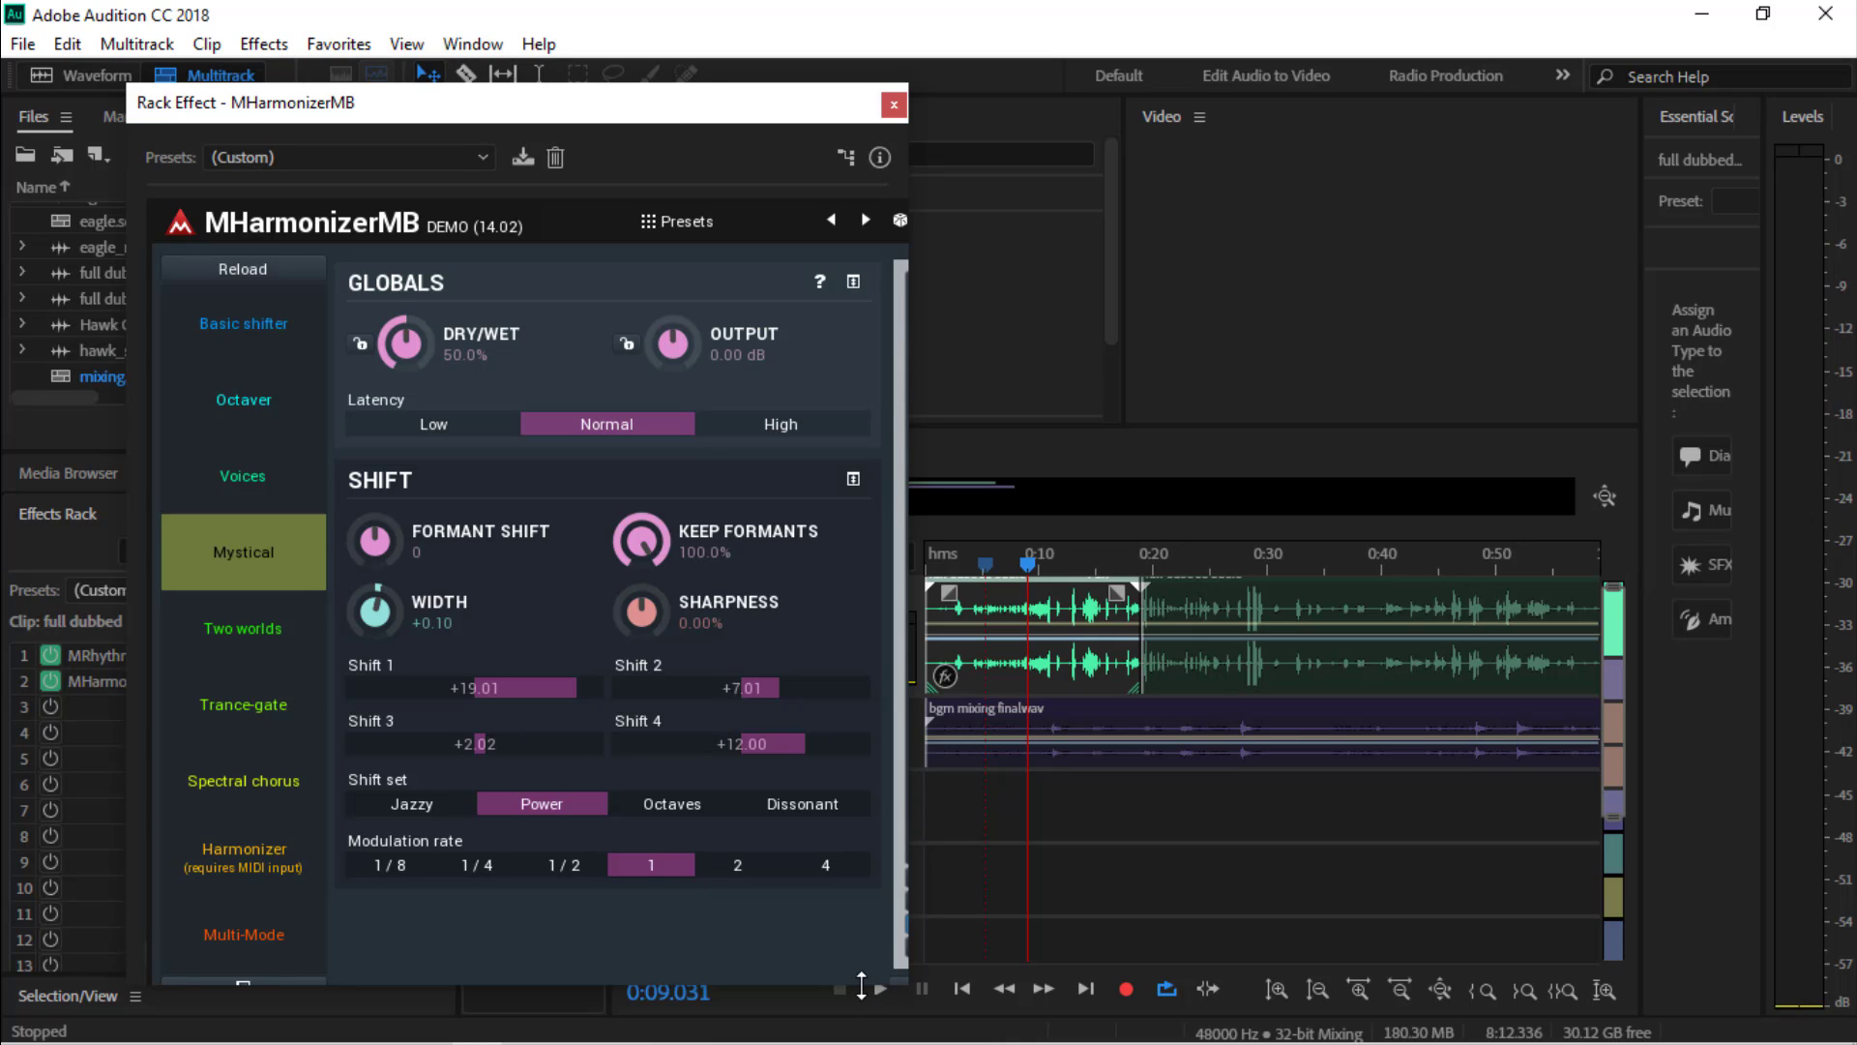
{"action": "left_click_drag", "start_coordinate": [879, 989], "coordinate": [858, 952]}
{"action": "left_click", "coordinate": [879, 989]}
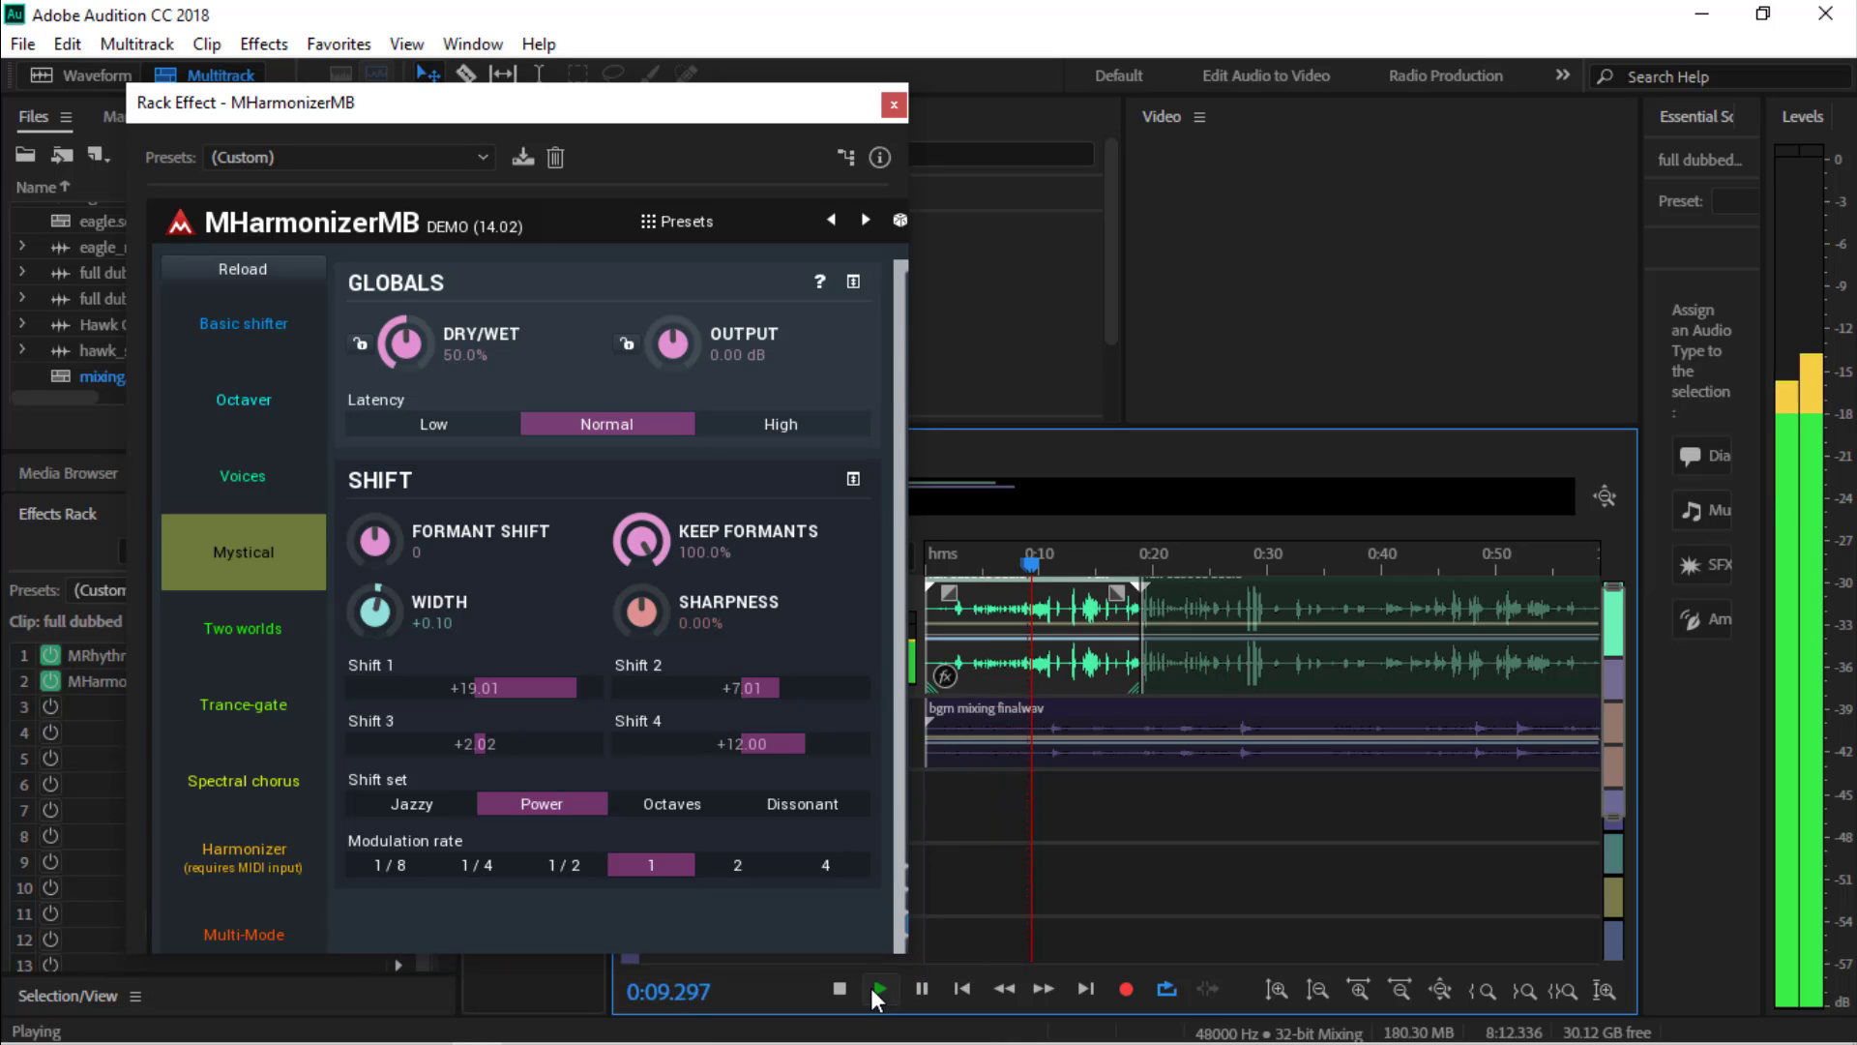
{"action": "left_click", "coordinate": [874, 988]}
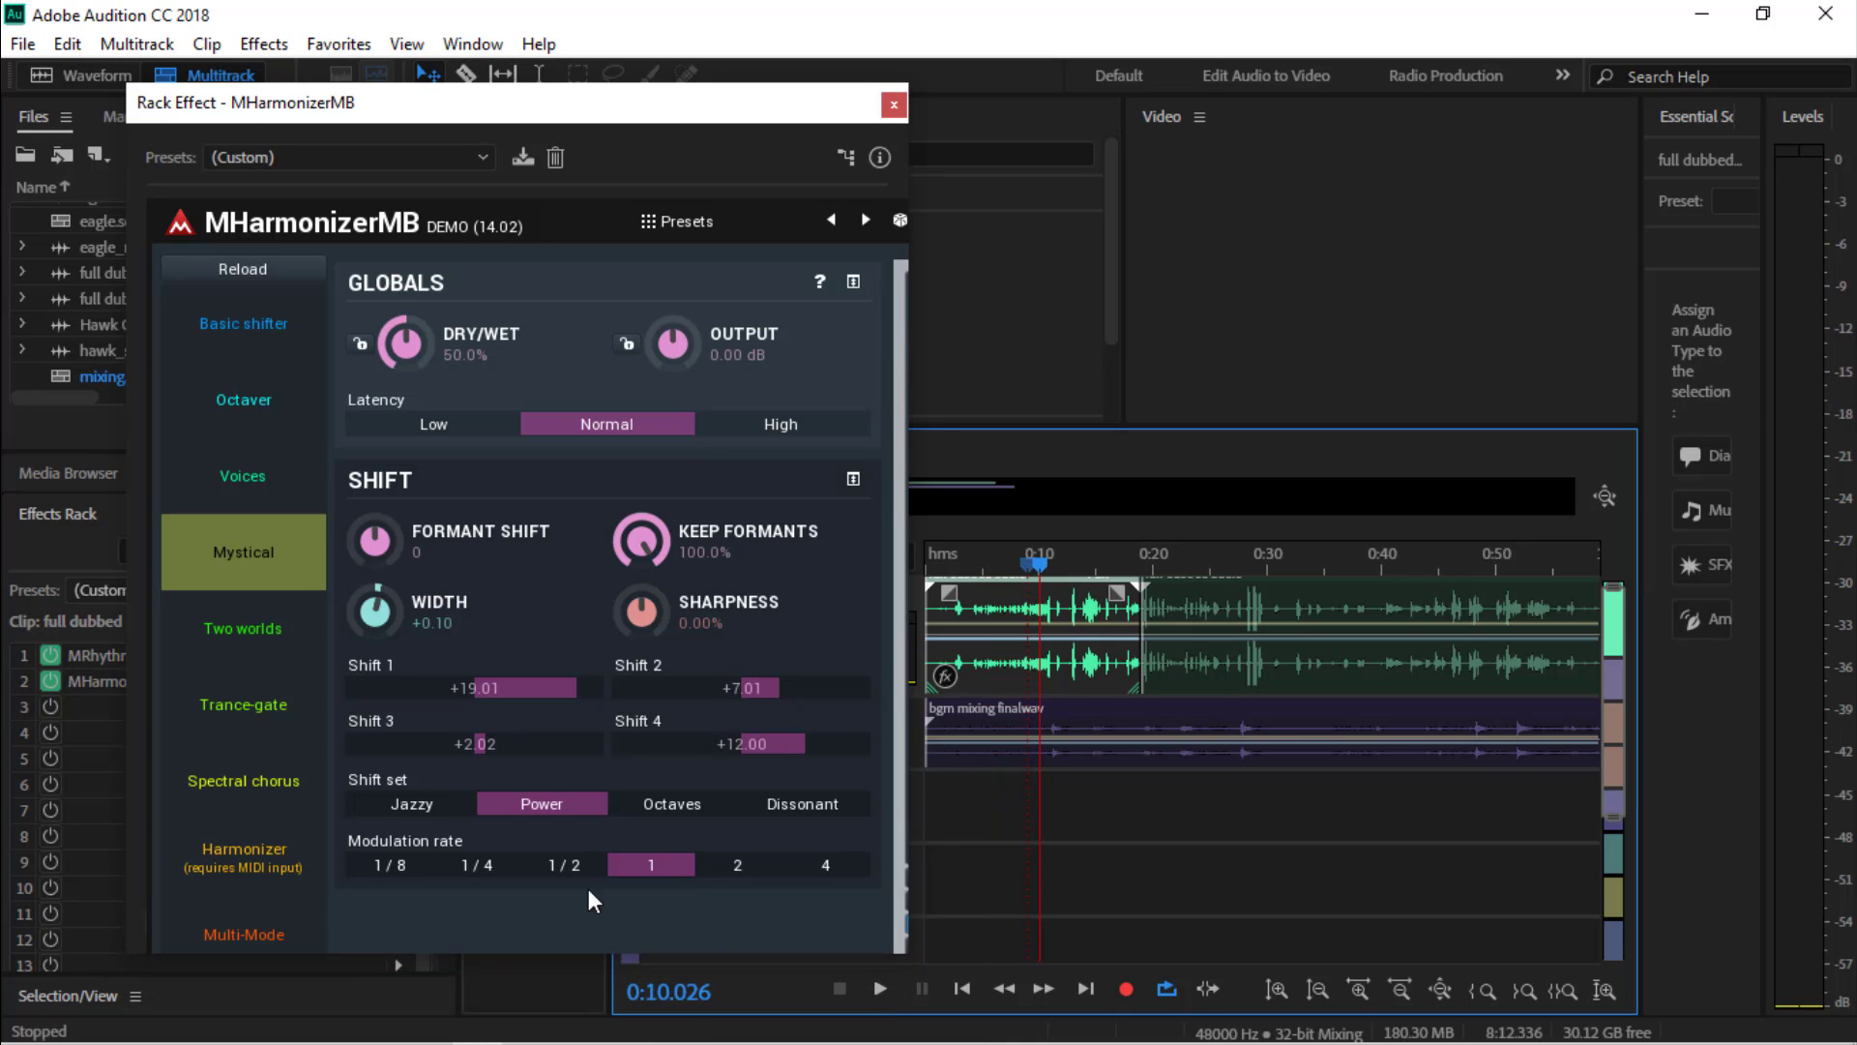
Audition the Two worlds mode from 0:10.026 to 0:11.522 and the Trance-gate mode up to 0:12.549
{"action": "left_click", "coordinate": [259, 640]}
{"action": "left_click", "coordinate": [880, 989]}
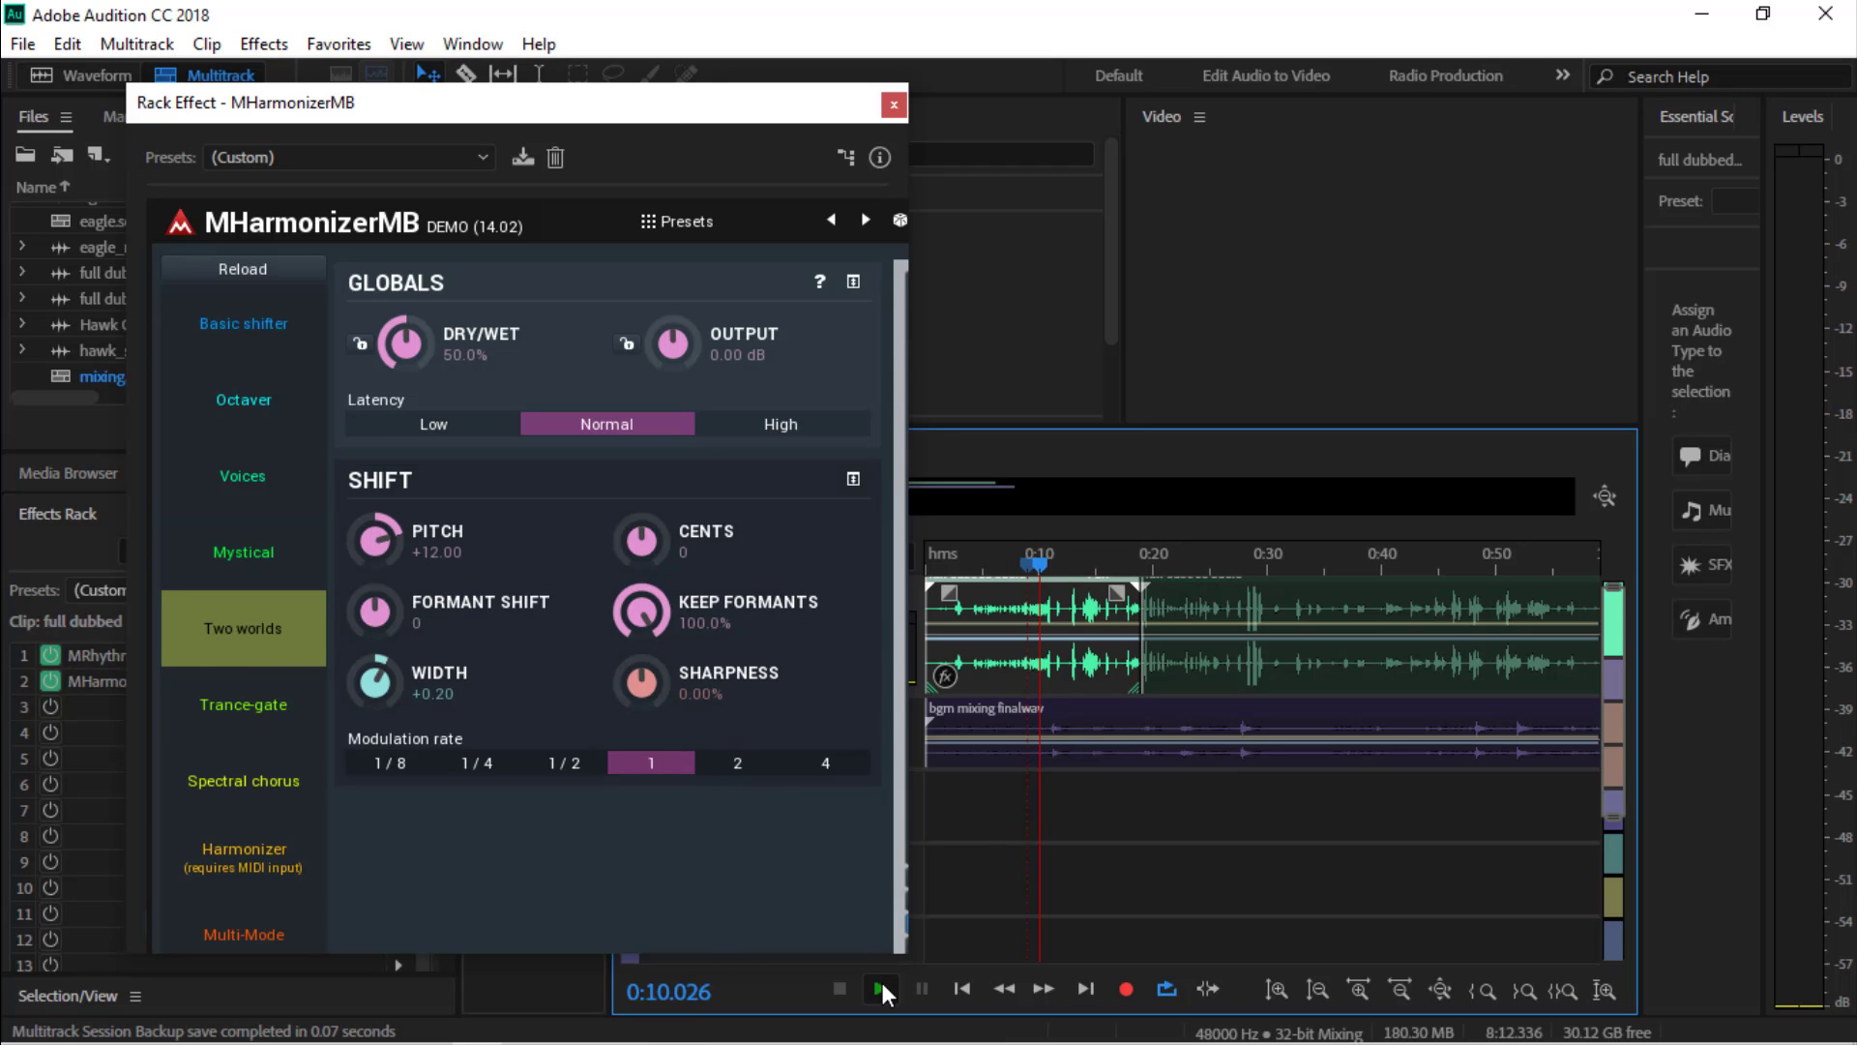
{"action": "left_click", "coordinate": [883, 991]}
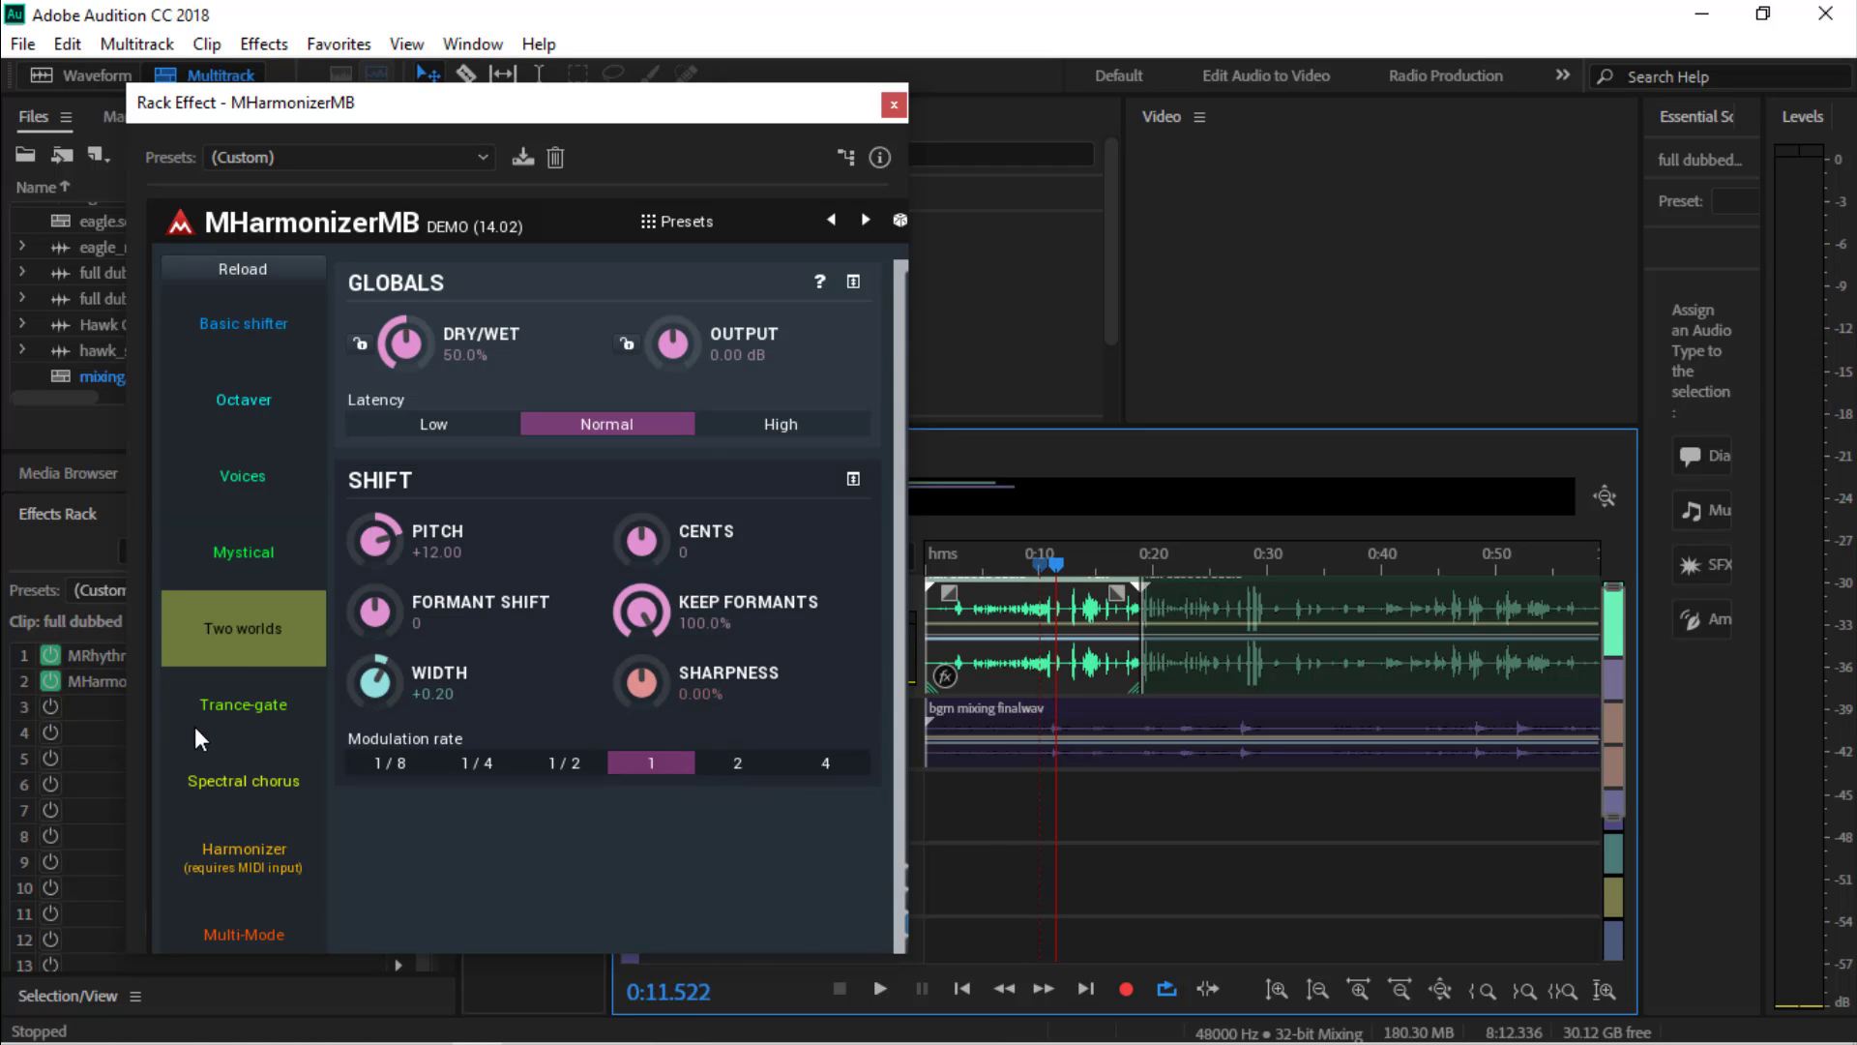
{"action": "left_click", "coordinate": [231, 736]}
{"action": "left_click", "coordinate": [879, 991]}
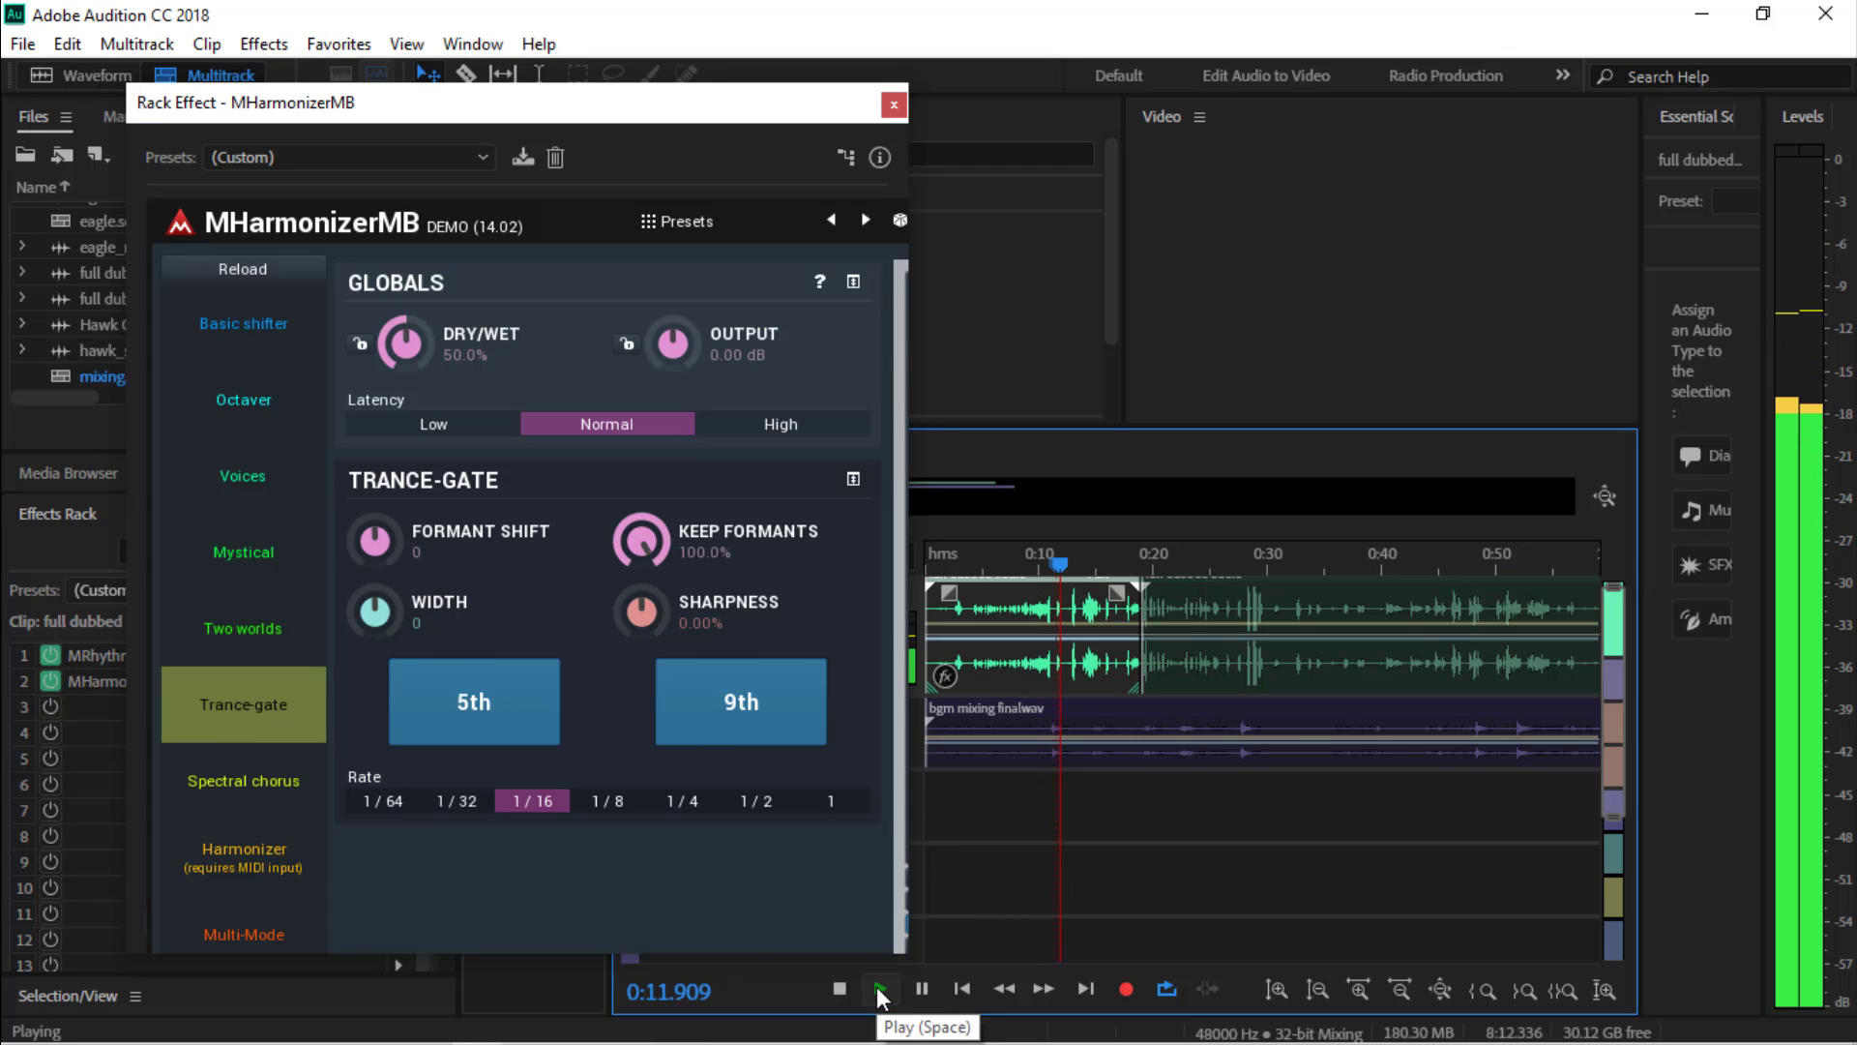
{"action": "left_click", "coordinate": [878, 992]}
Audition the Spectral chorus mode on the first clip from 0:12.549 to 0:19.963
{"action": "left_click", "coordinate": [283, 799]}
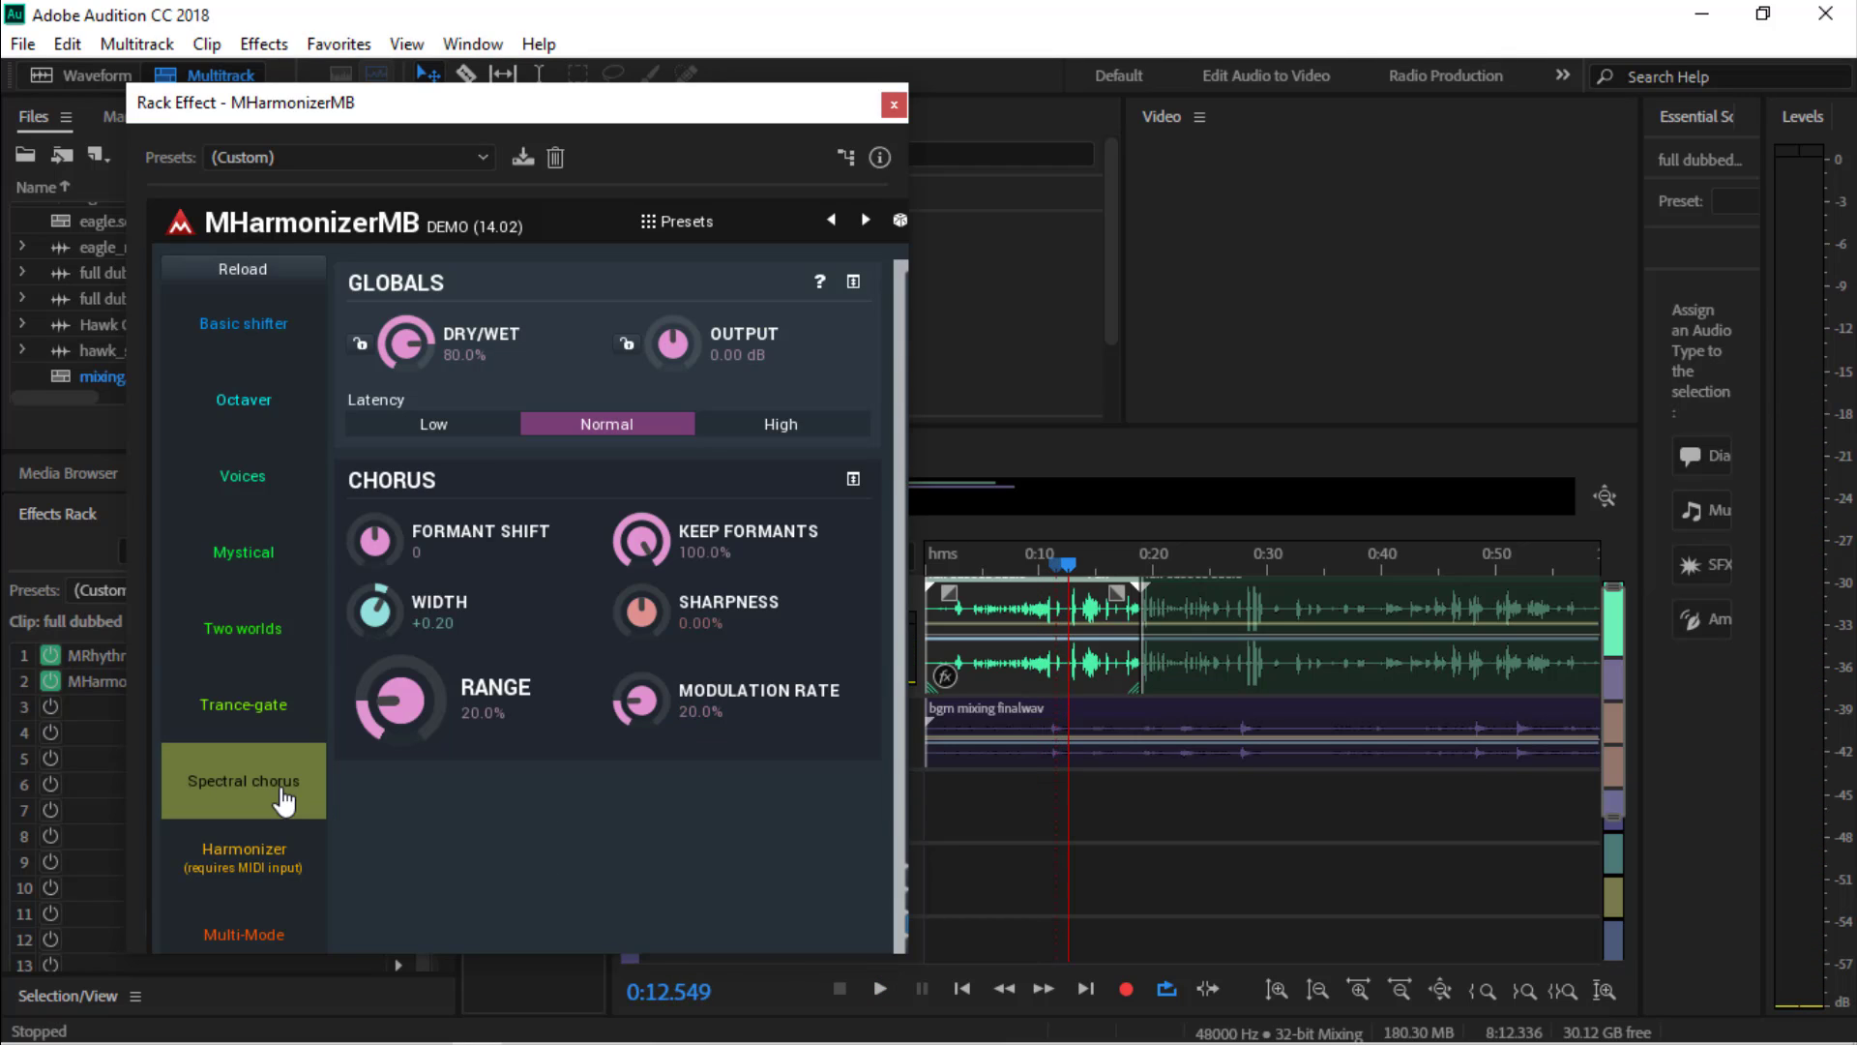
{"action": "left_click", "coordinate": [879, 990]}
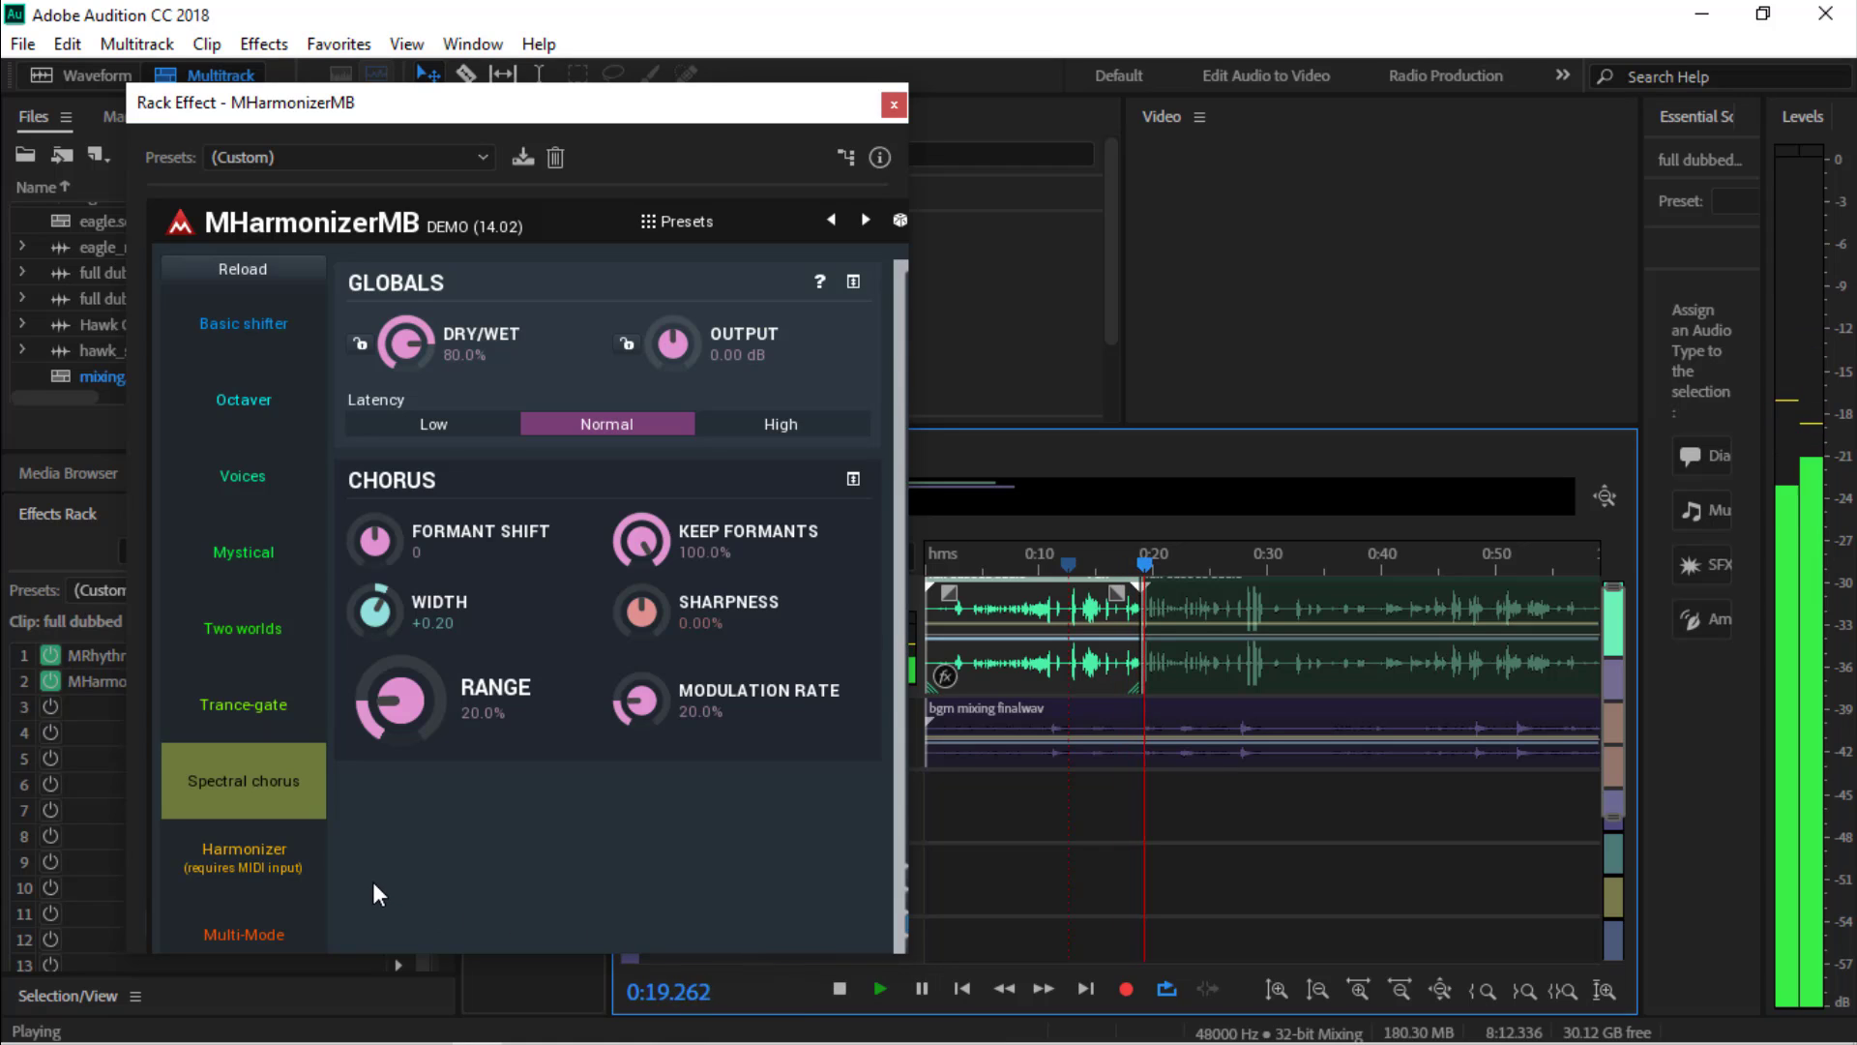
{"action": "key", "text": "space"}
Audition the Harmonizer mode from 0:19.963 to 0:22.806, and play again from about 0:05 in the first clip
{"action": "left_click", "coordinate": [278, 861]}
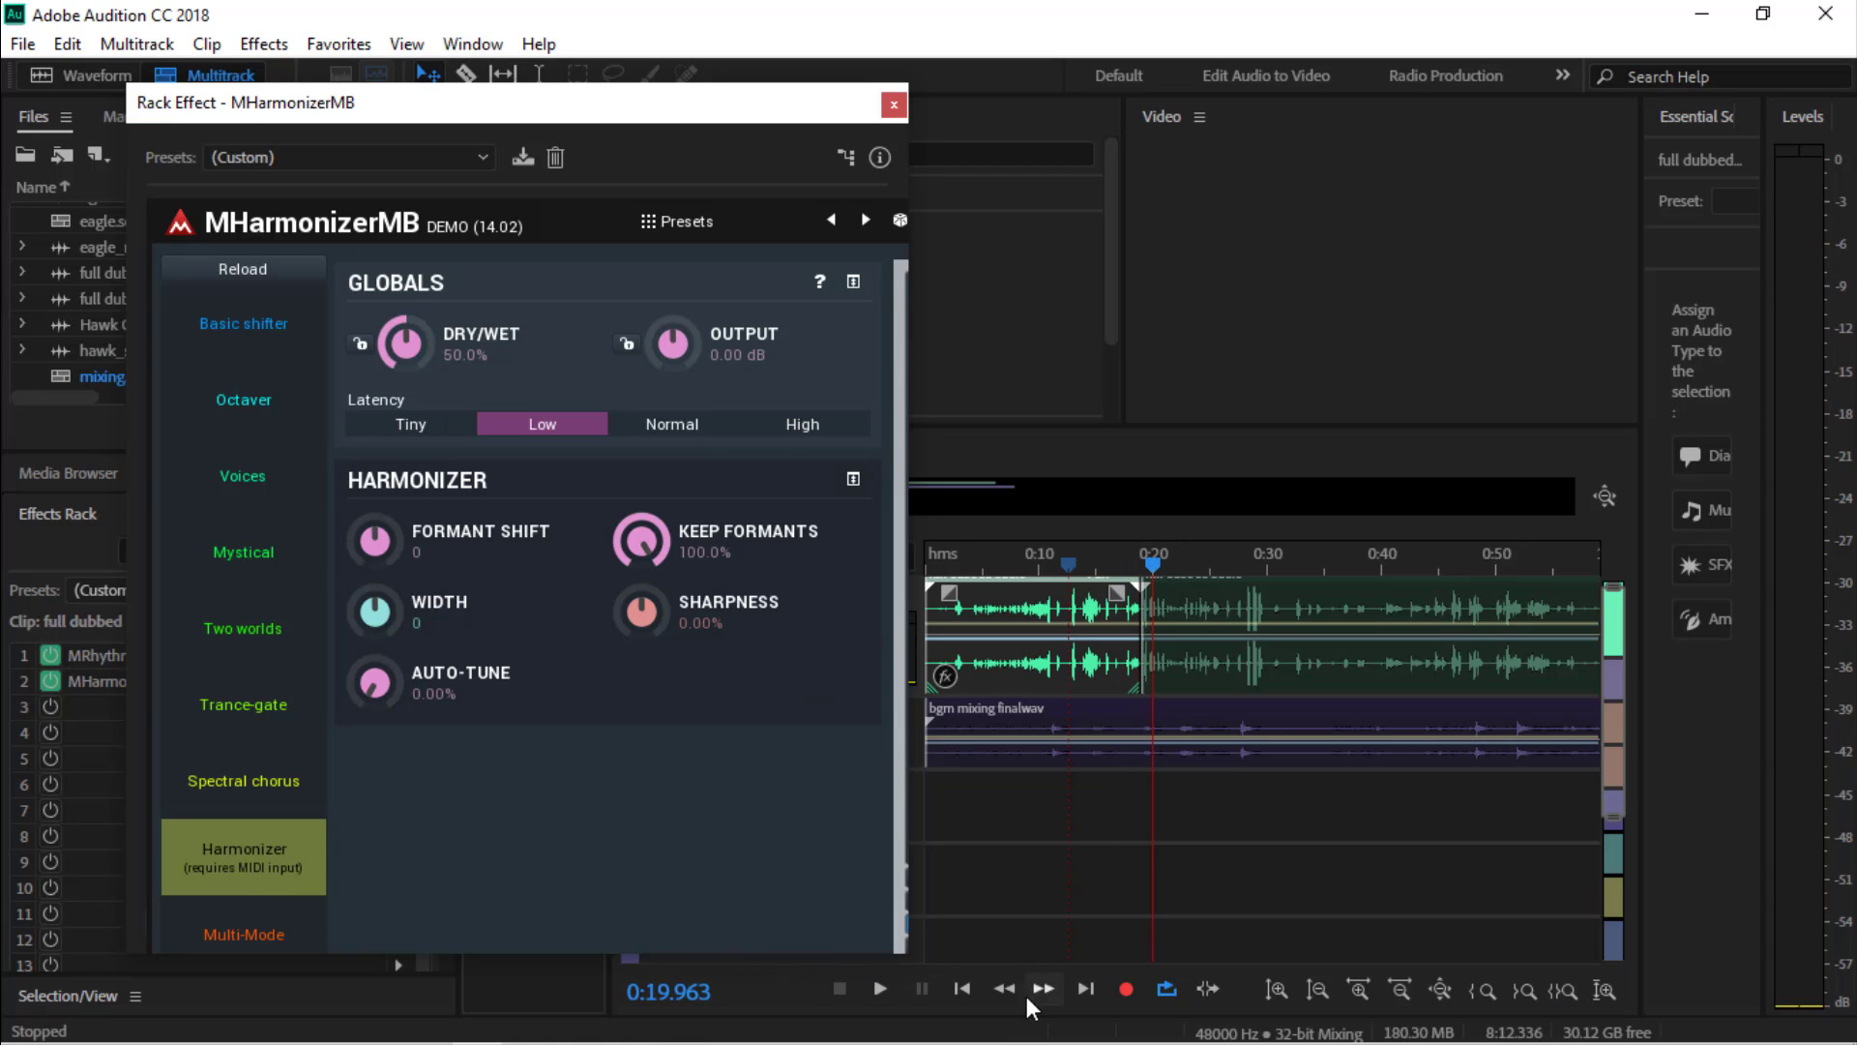
{"action": "left_click", "coordinate": [880, 988]}
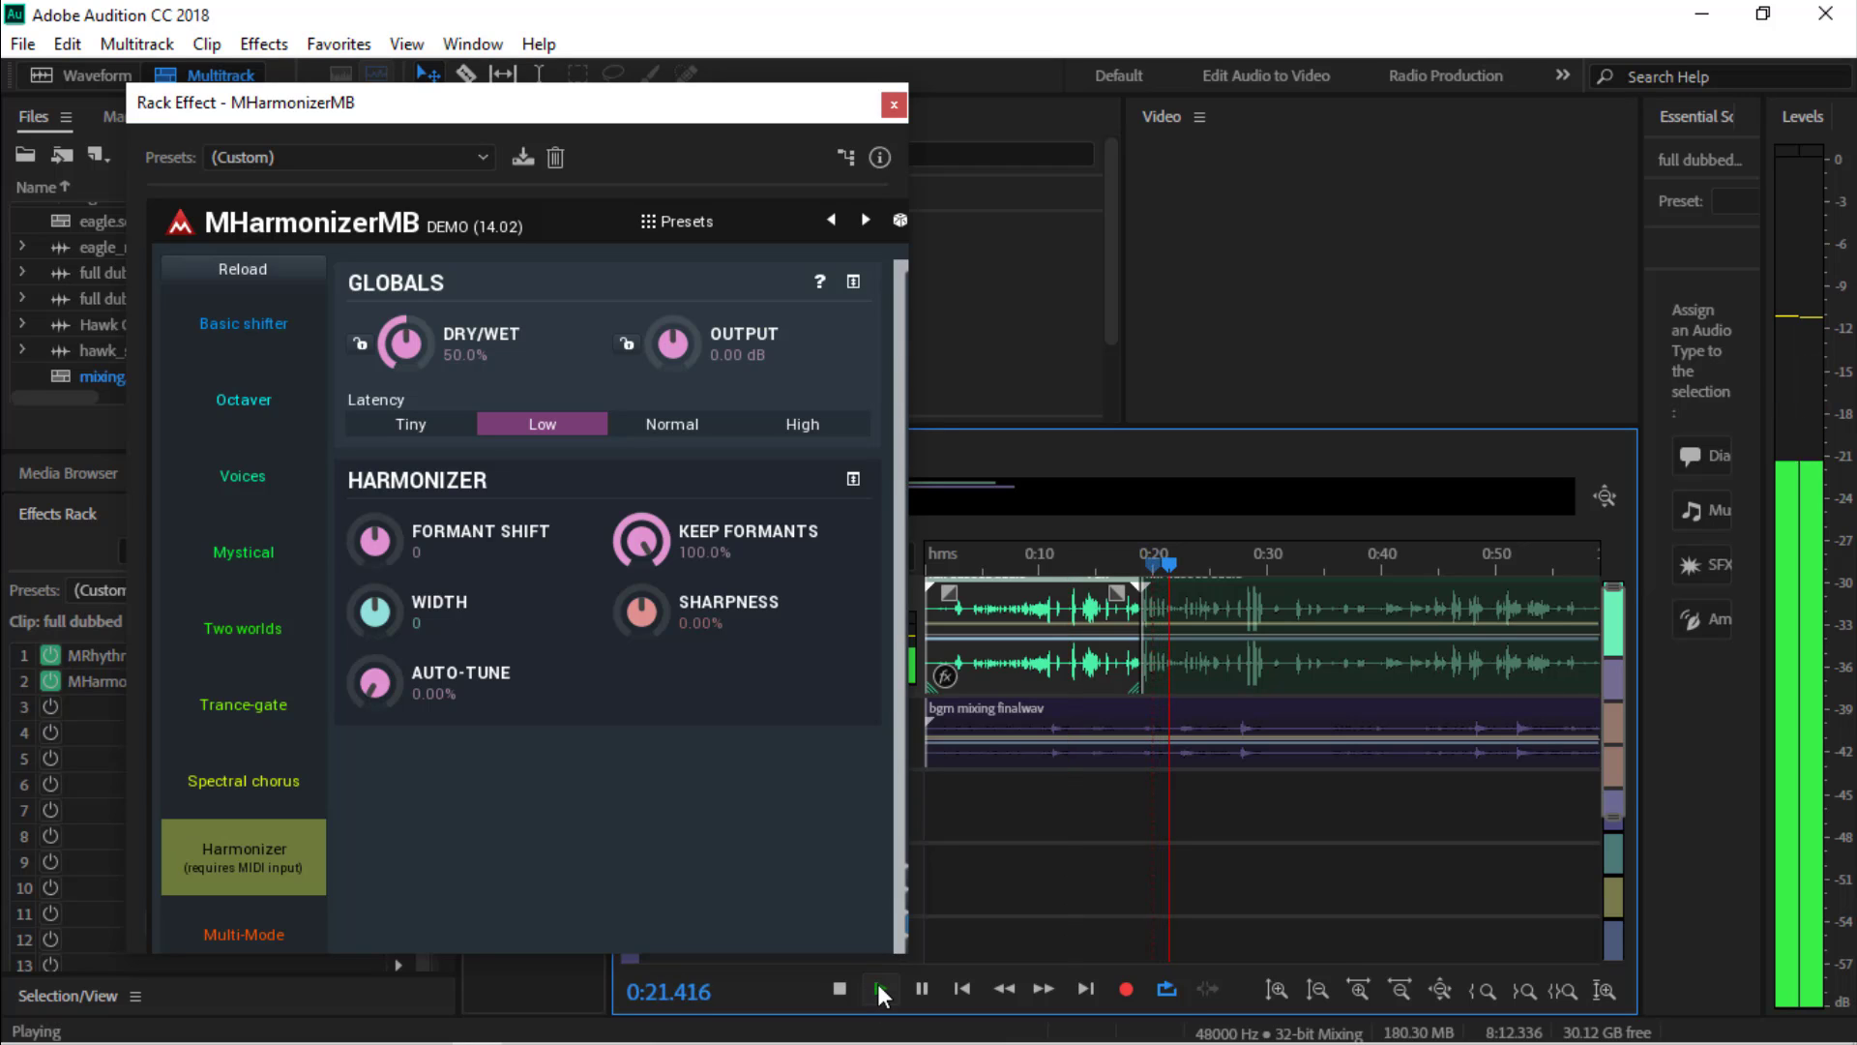
{"action": "key", "text": "space"}
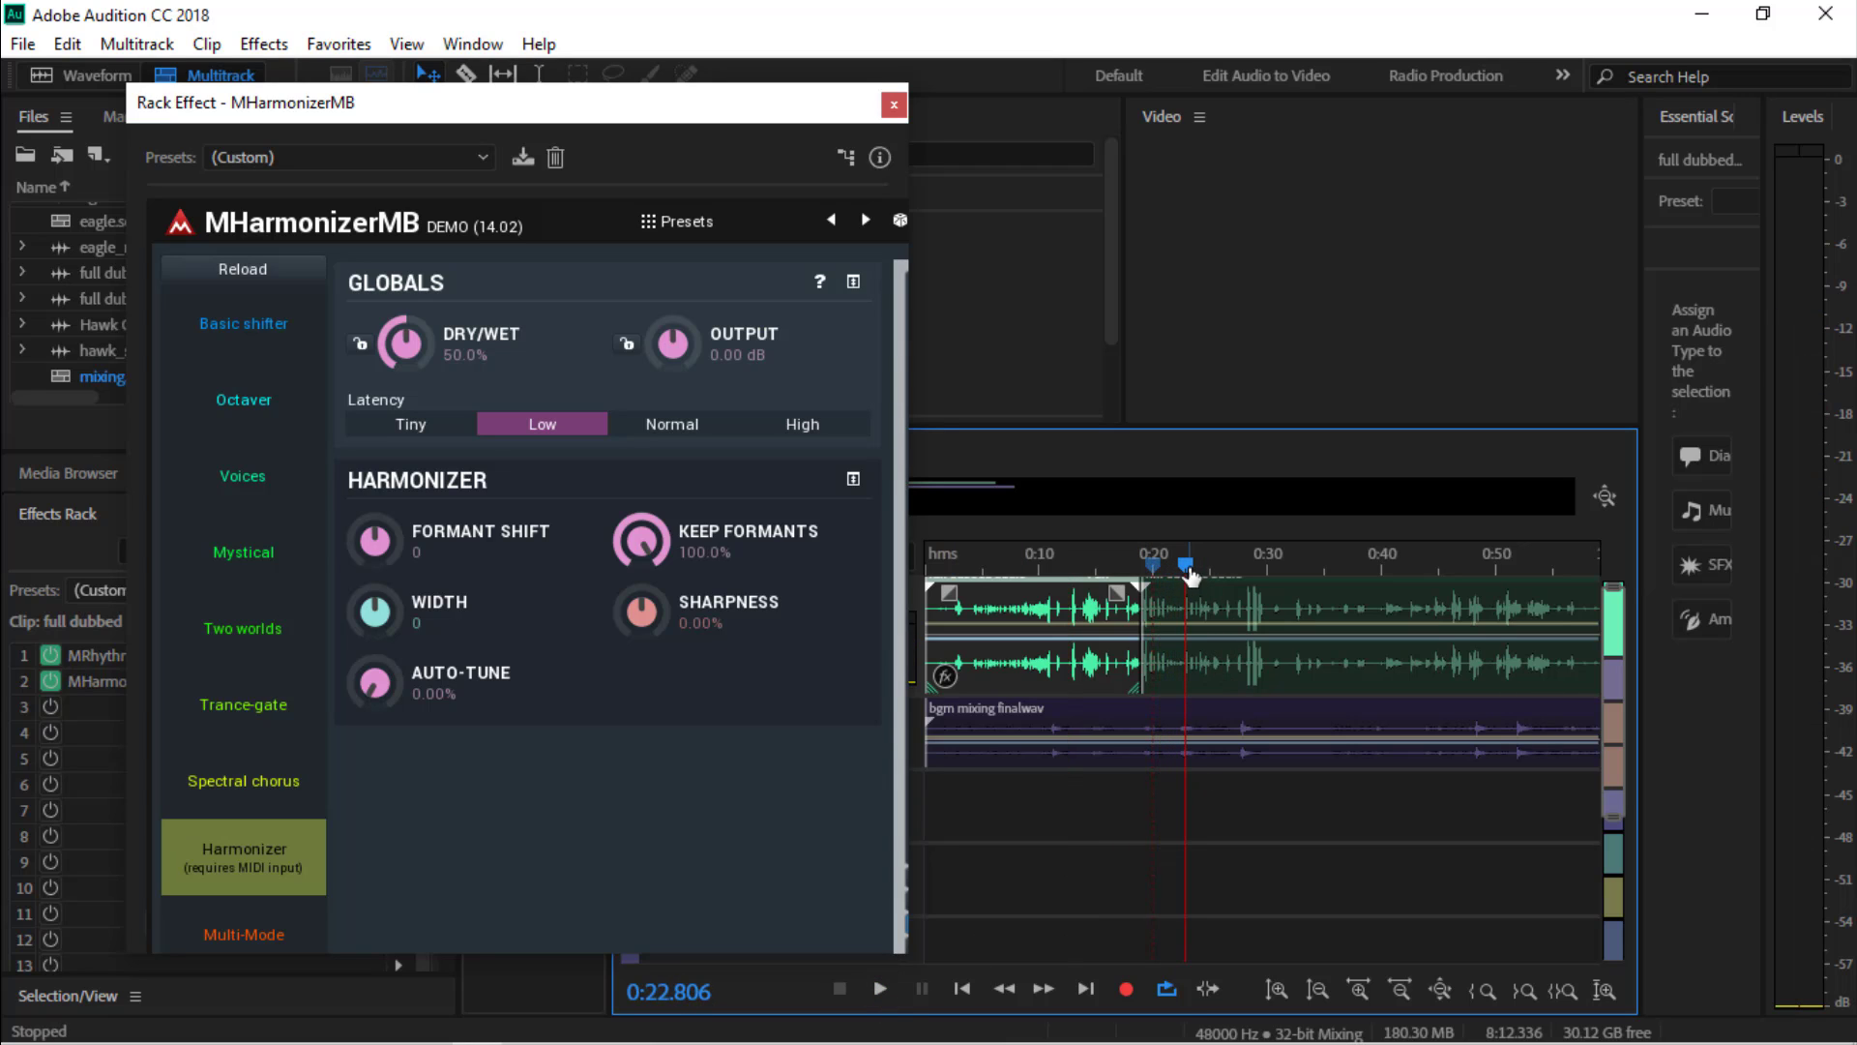
{"action": "left_click_drag", "start_coordinate": [1181, 564], "coordinate": [983, 629]}
{"action": "key", "text": "space"}
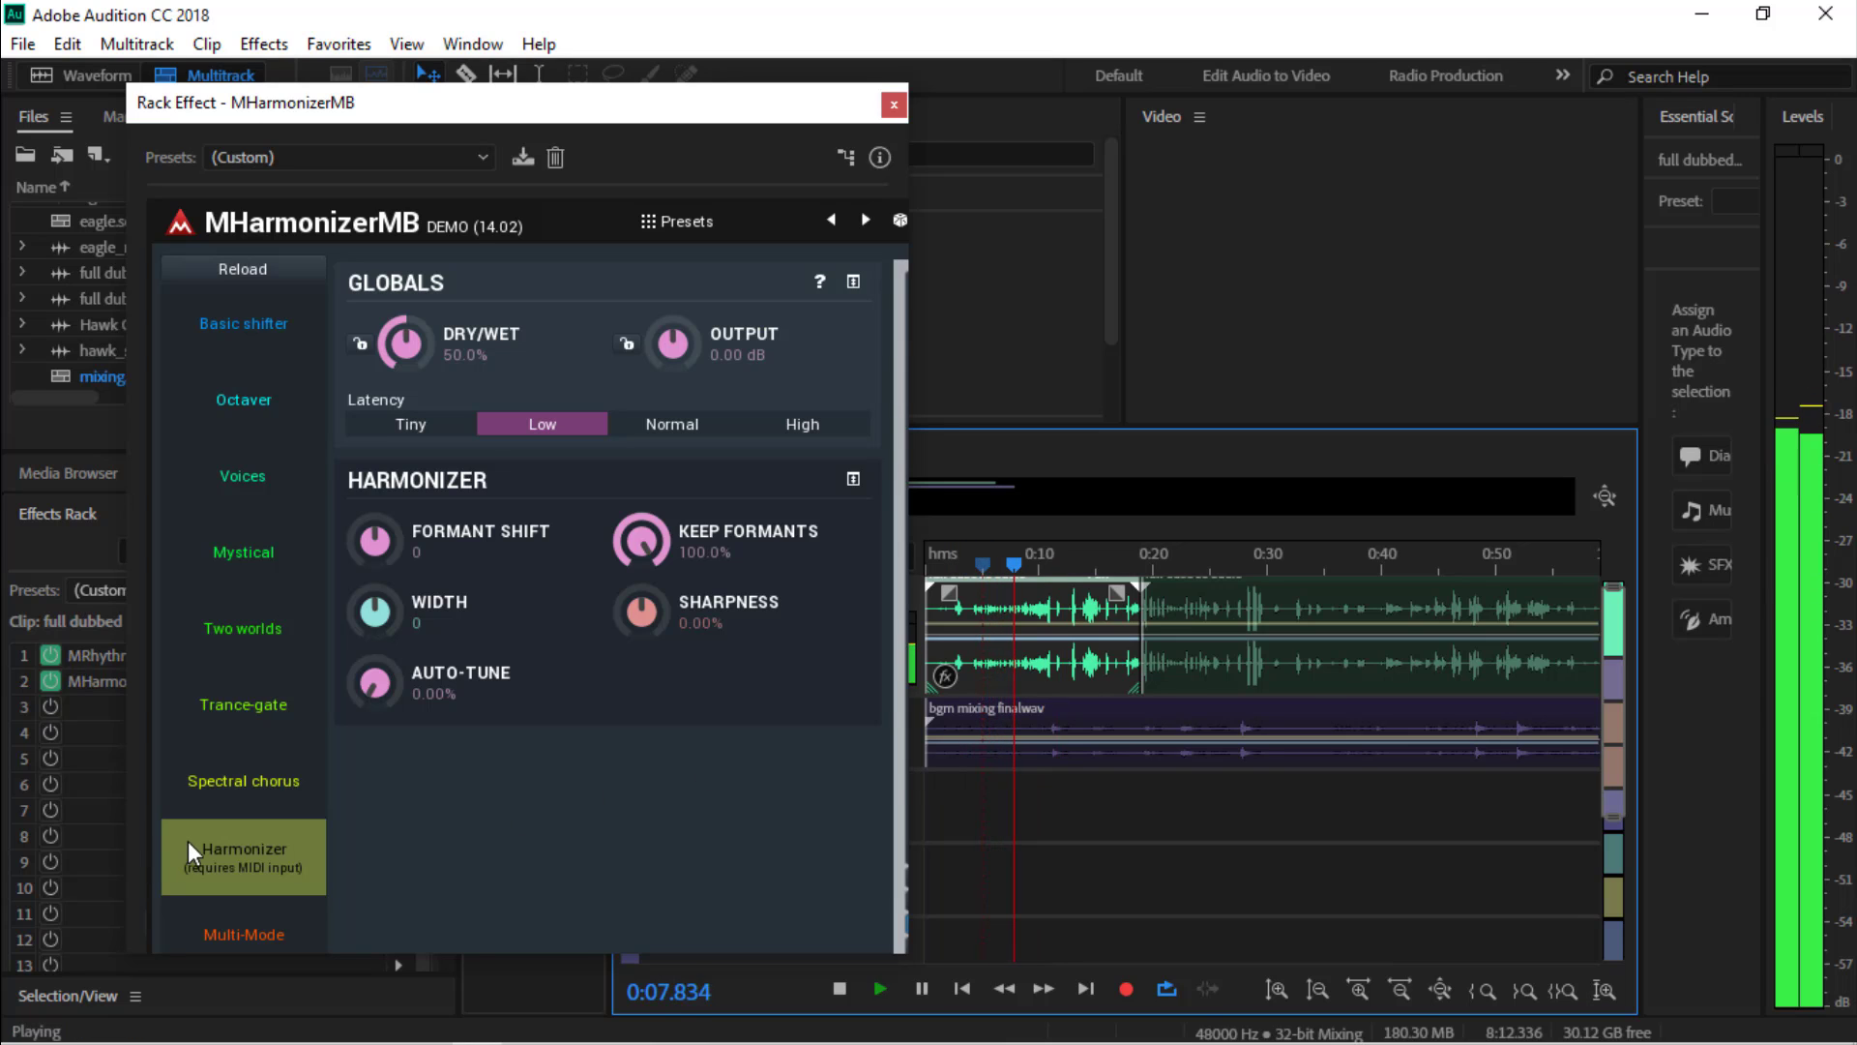
Listen to the Multi-Mode setting, resize and move the effect window clear of the timeline, and stop playback at about 0:05
{"action": "left_click", "coordinate": [261, 933]}
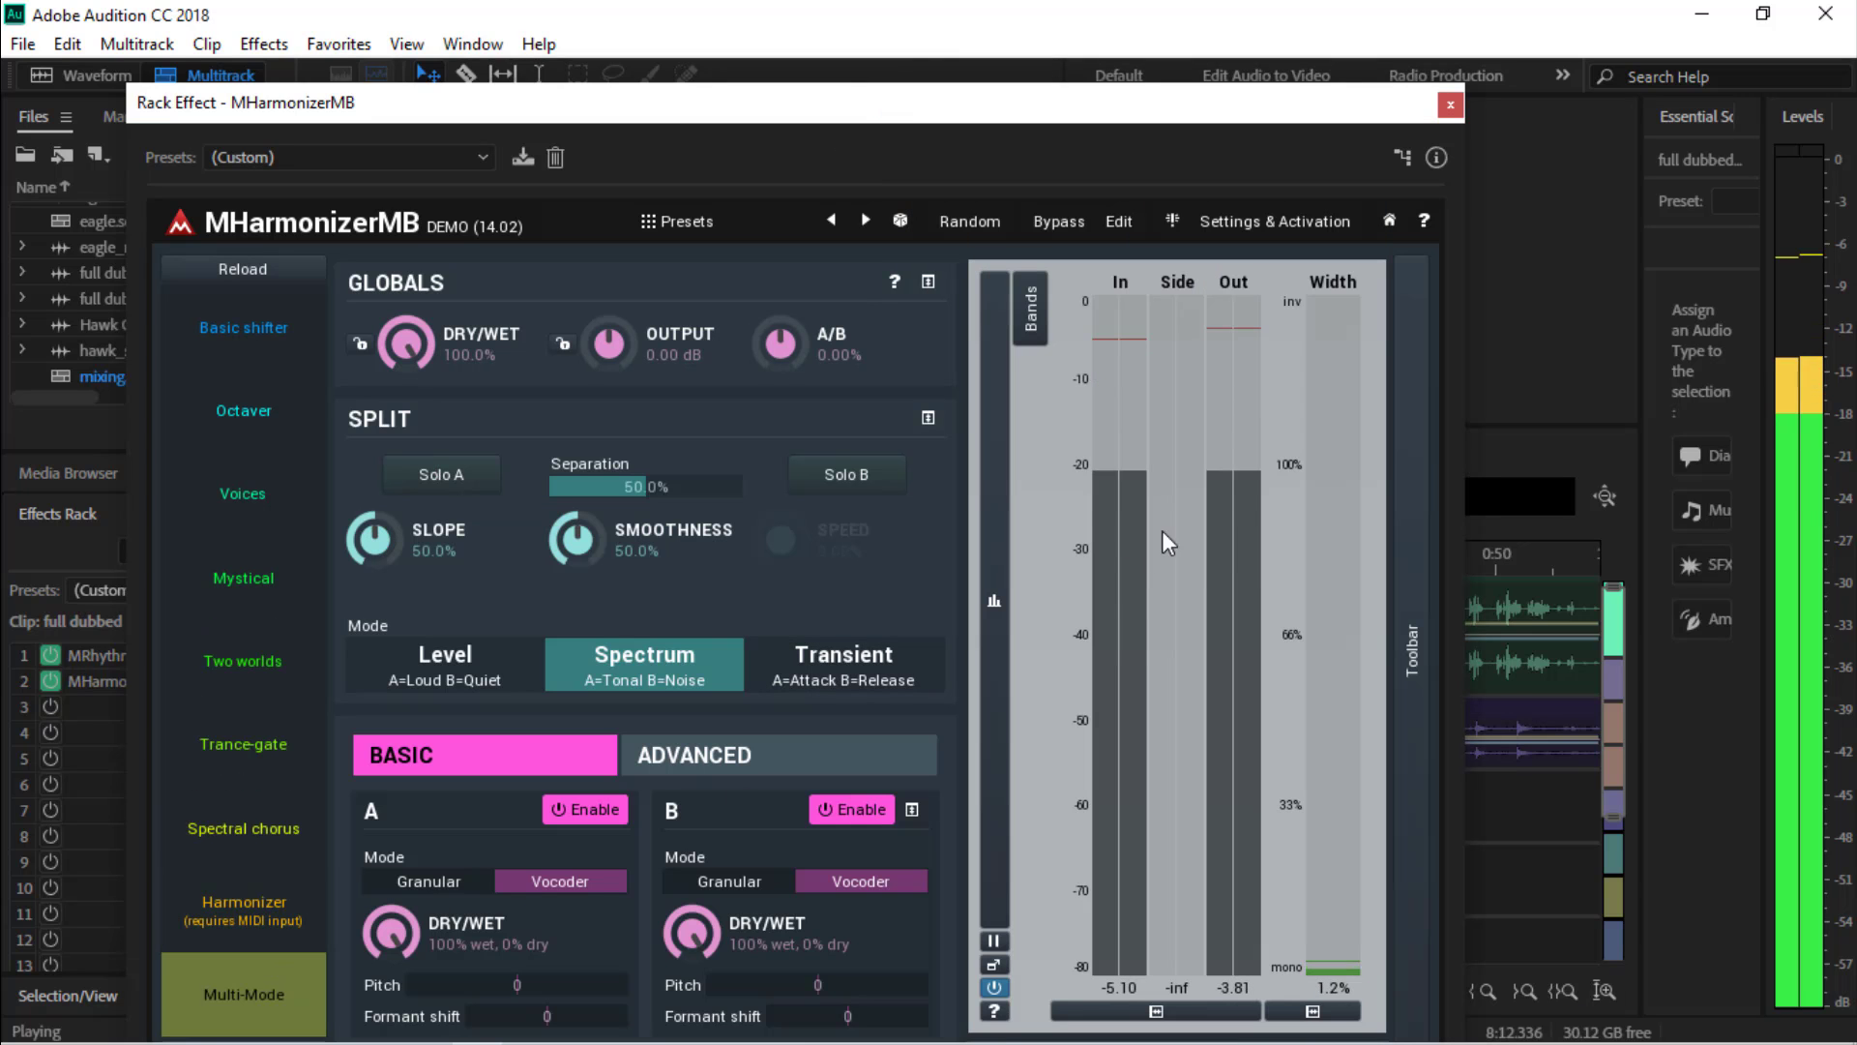
{"action": "left_click_drag", "start_coordinate": [1017, 110], "coordinate": [774, 65]}
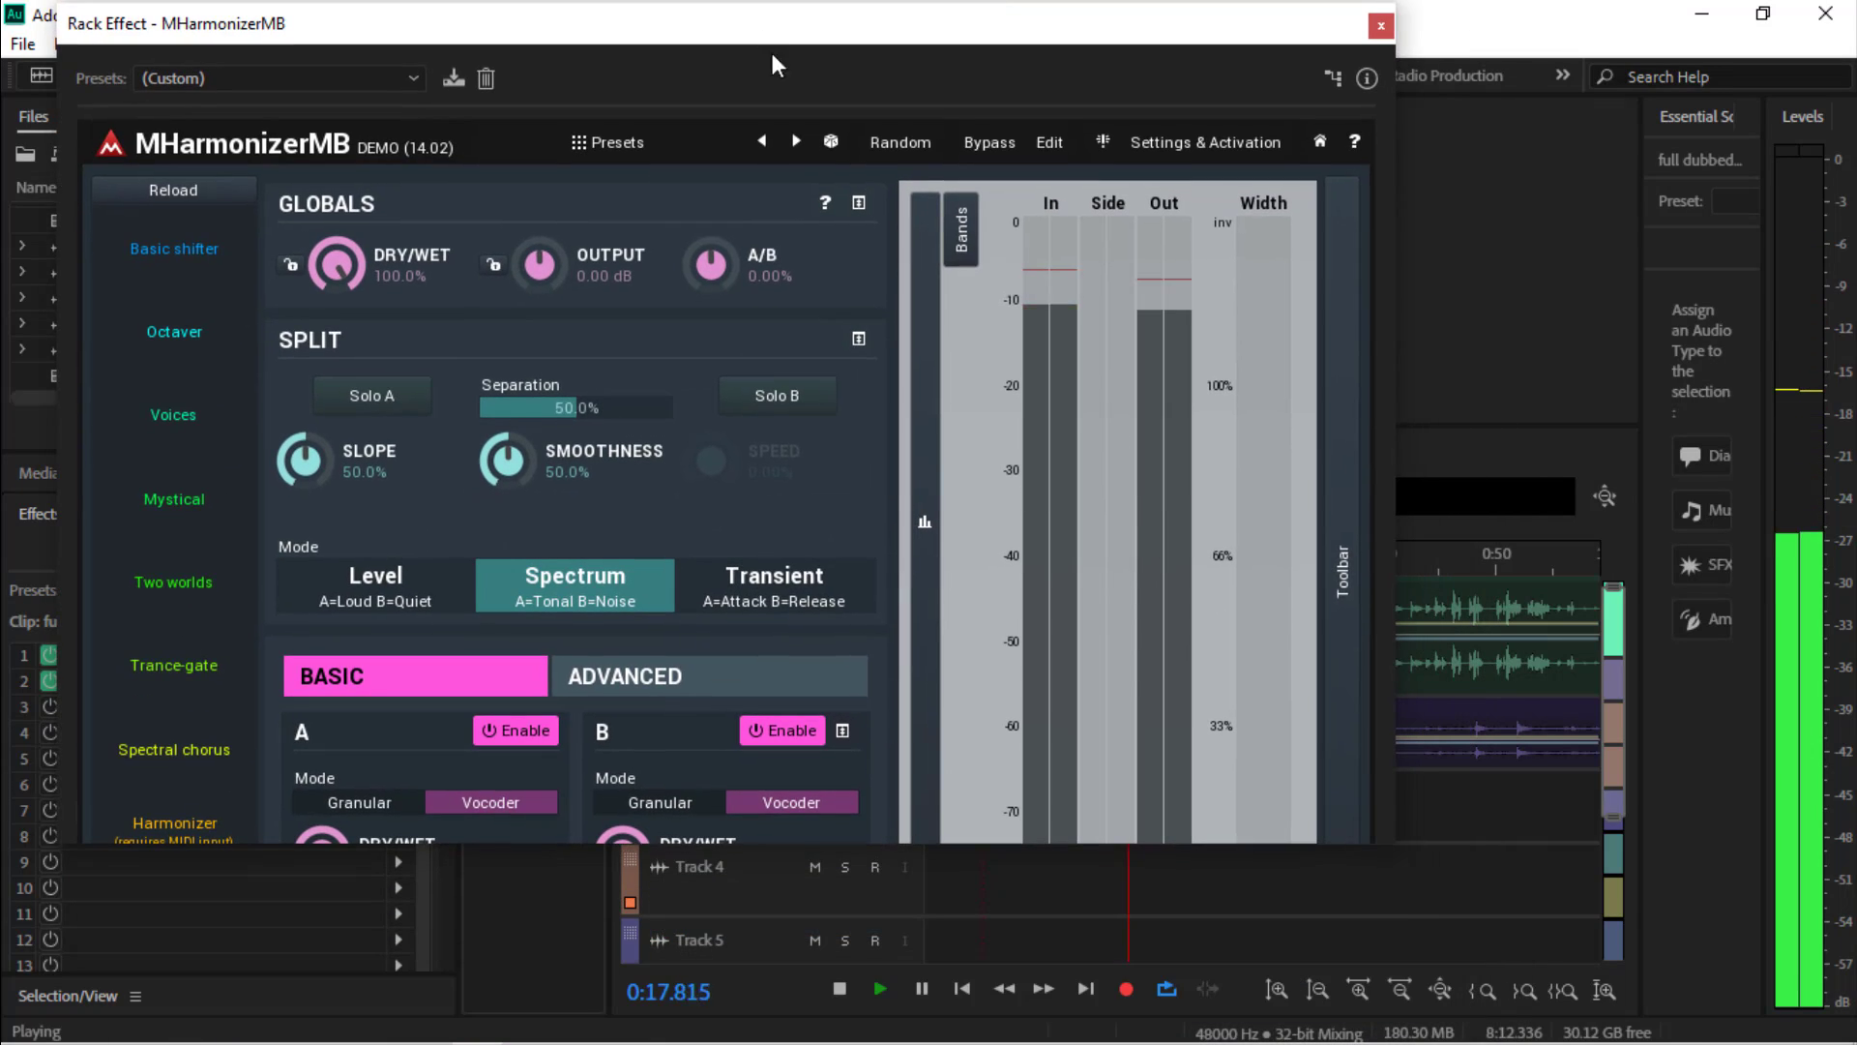
{"action": "left_click_drag", "start_coordinate": [823, 843], "coordinate": [823, 1043]}
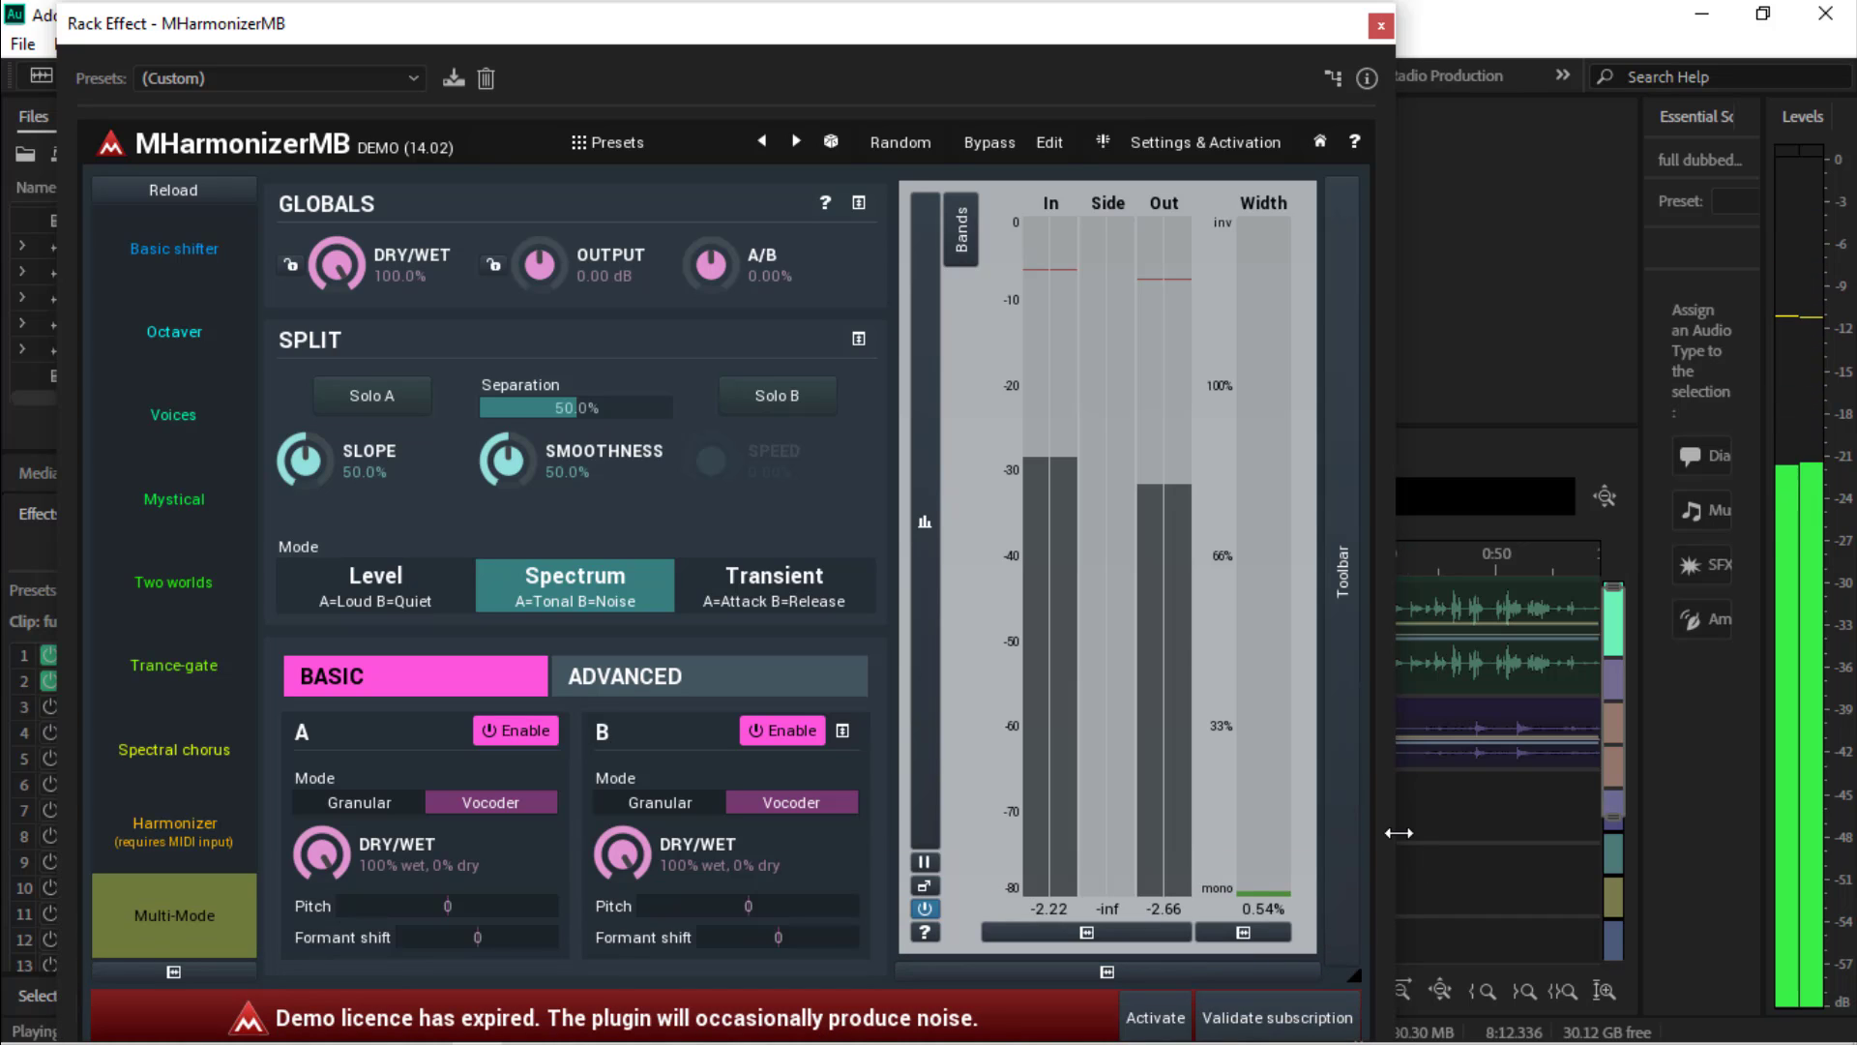
{"action": "left_click_drag", "start_coordinate": [1398, 833], "coordinate": [954, 832]}
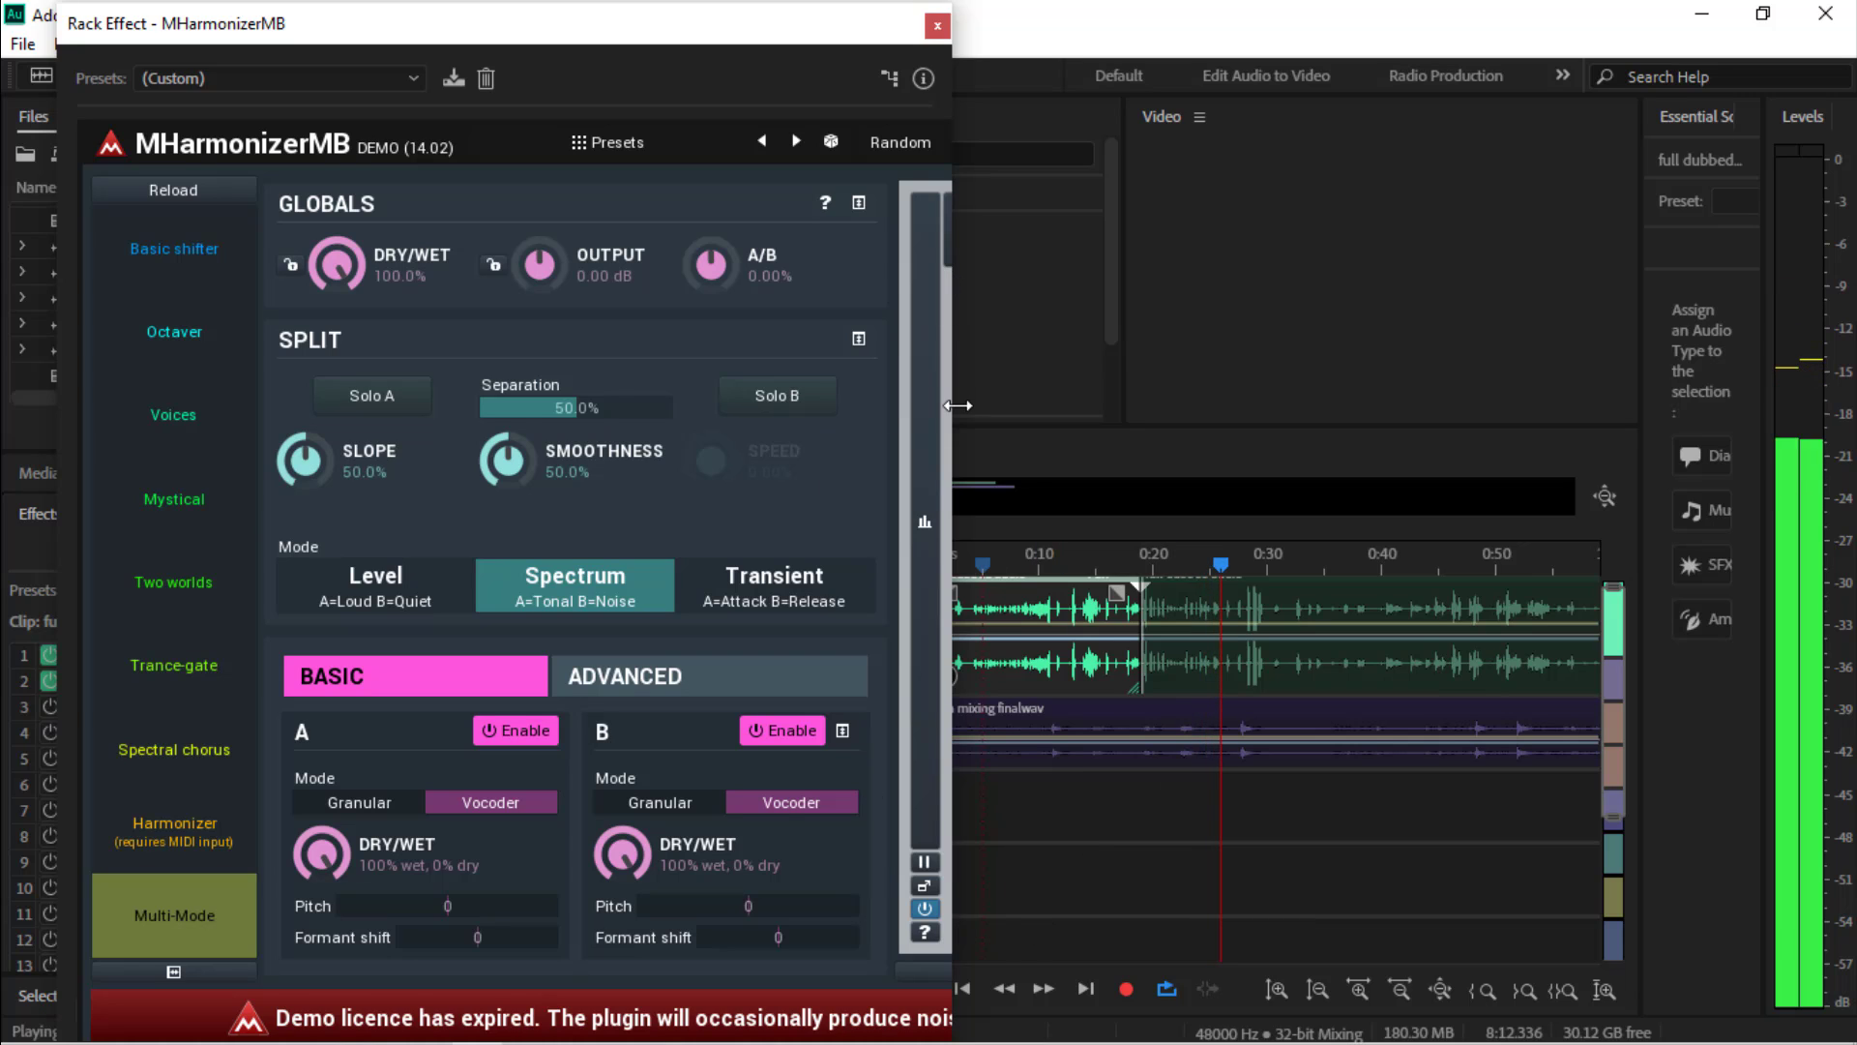
{"action": "left_click_drag", "start_coordinate": [958, 405], "coordinate": [852, 405]}
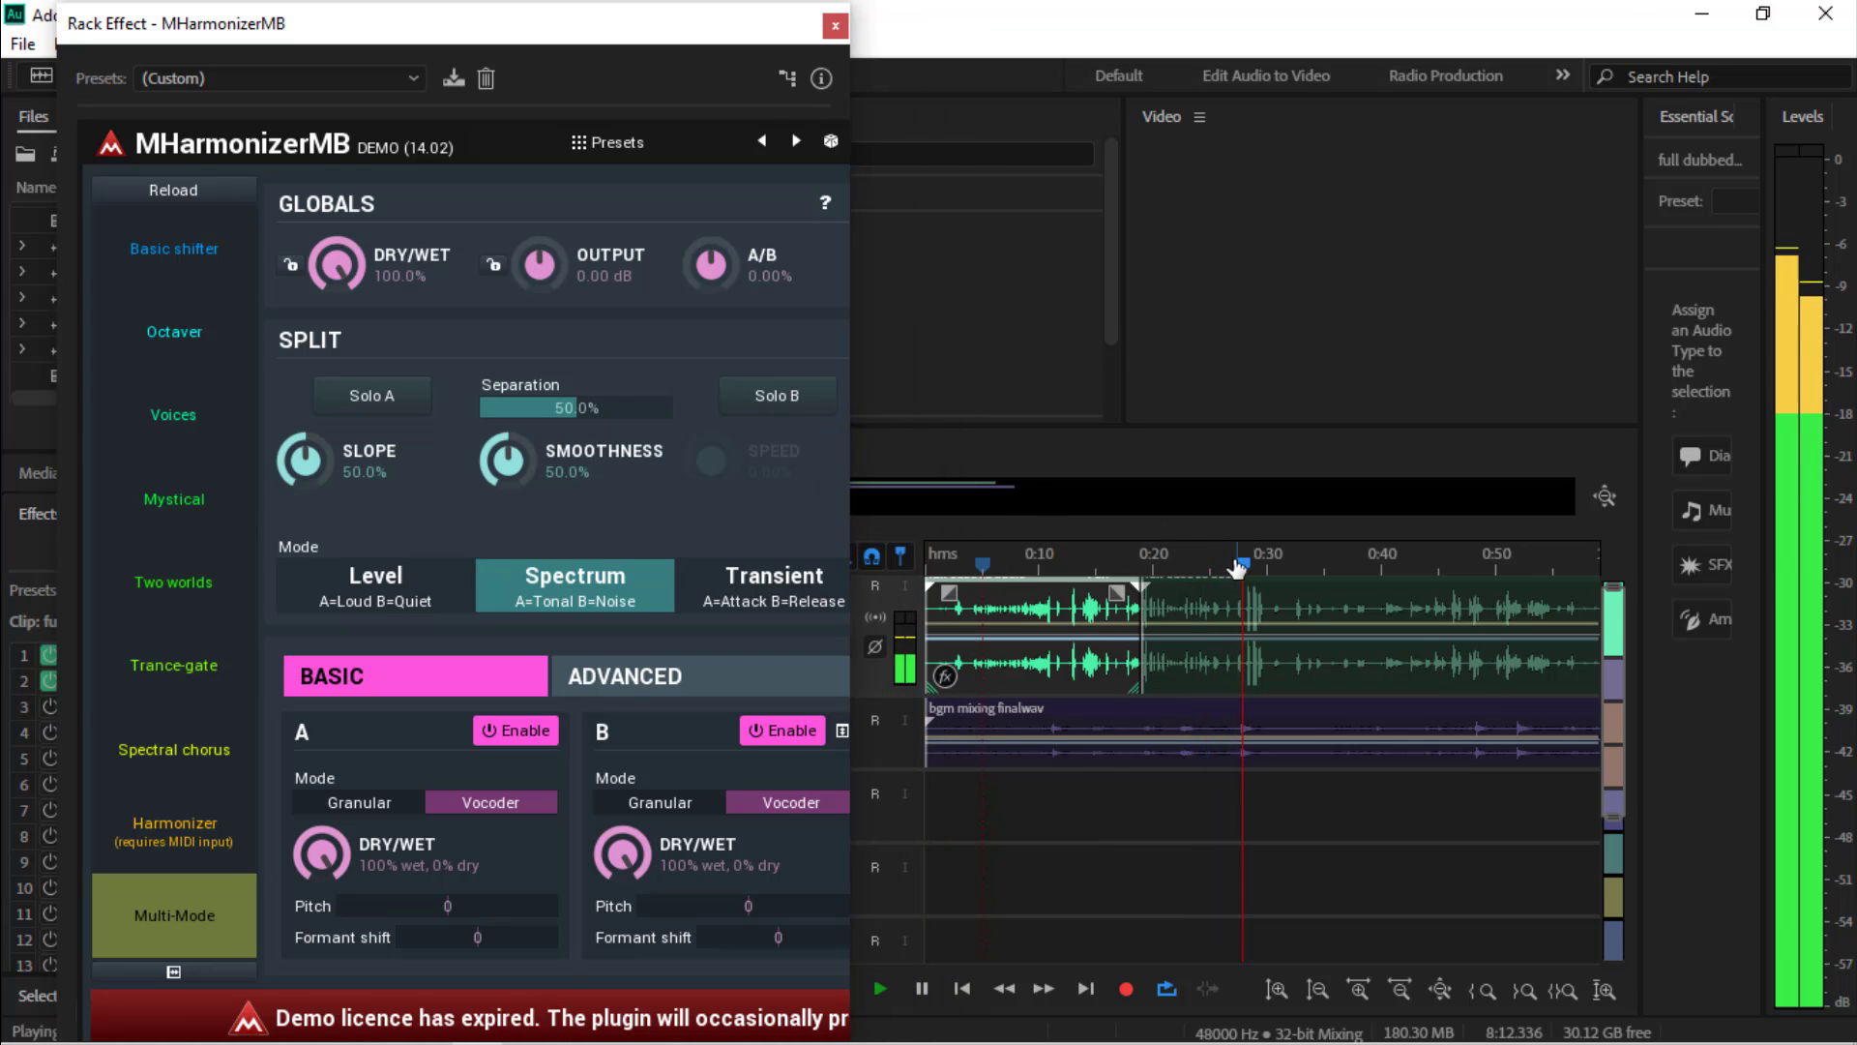
{"action": "left_click", "coordinate": [972, 849]}
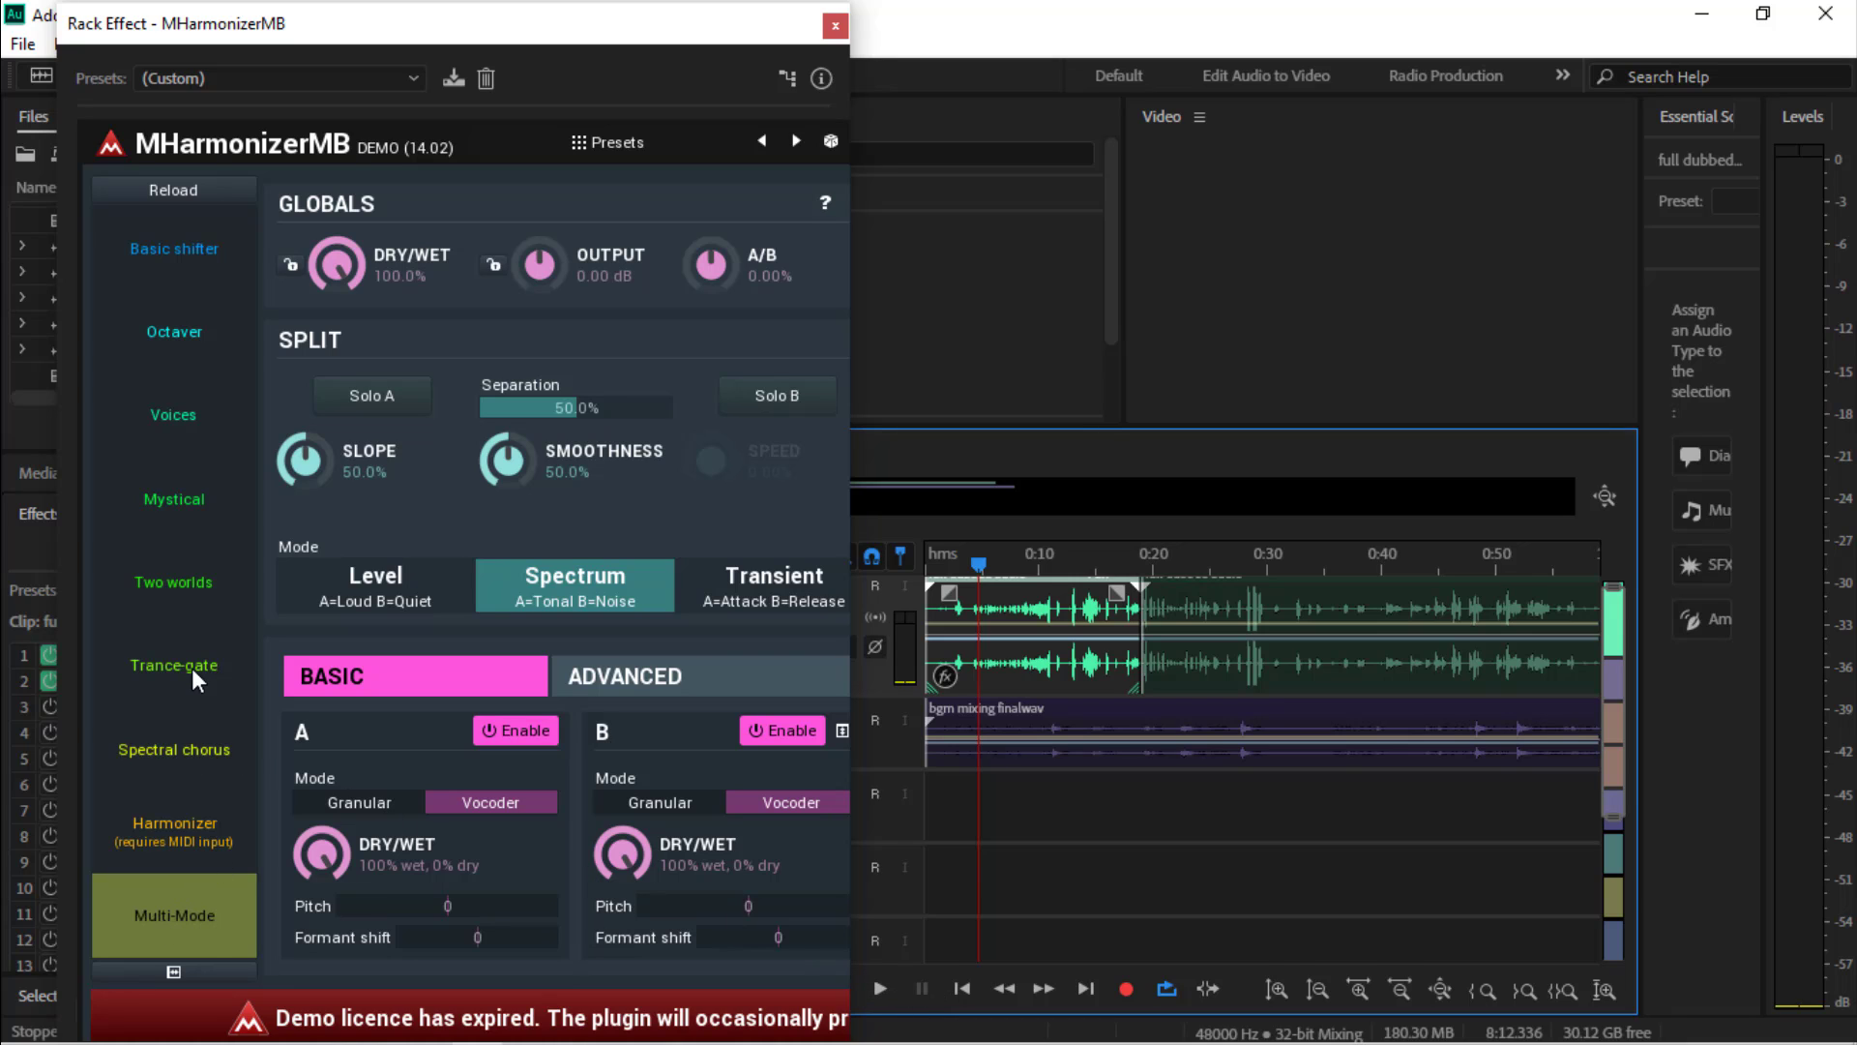
Listen again briefly to the Mystical mode on the first clip from about 0:05
{"action": "left_click", "coordinate": [171, 503]}
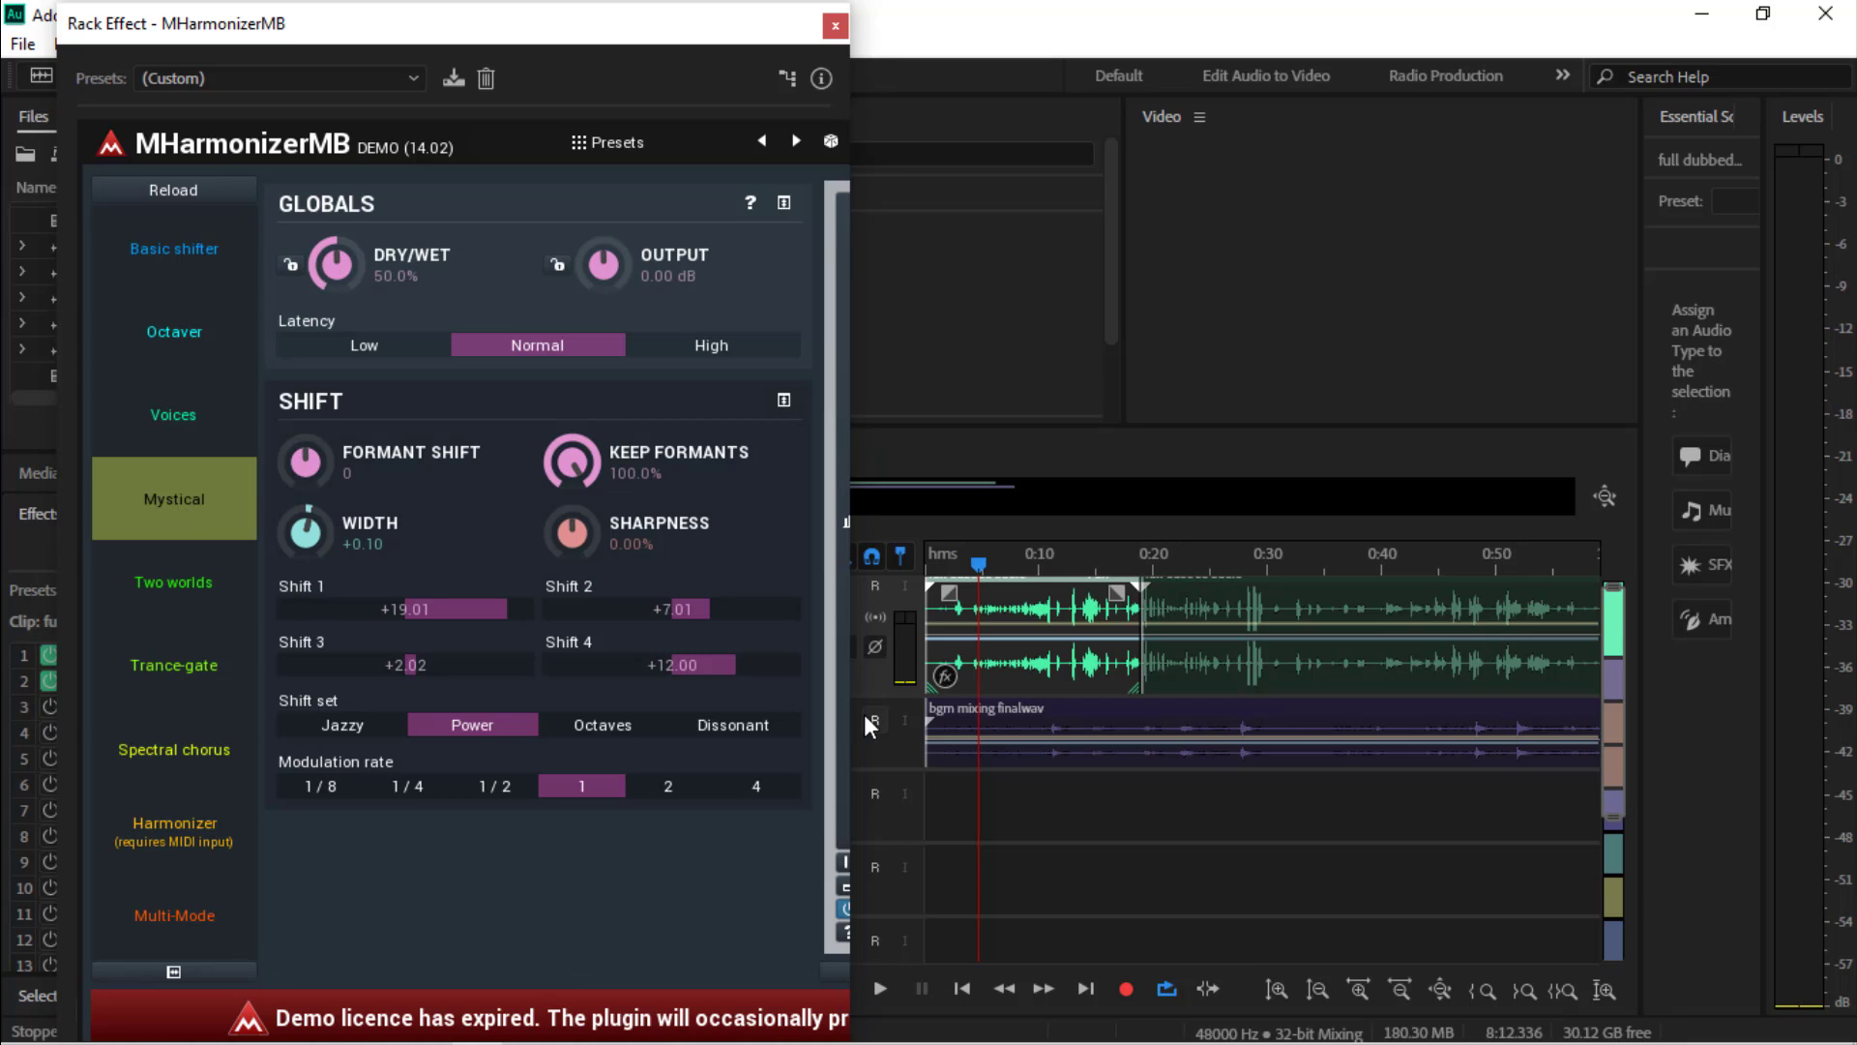
{"action": "left_click", "coordinate": [880, 988]}
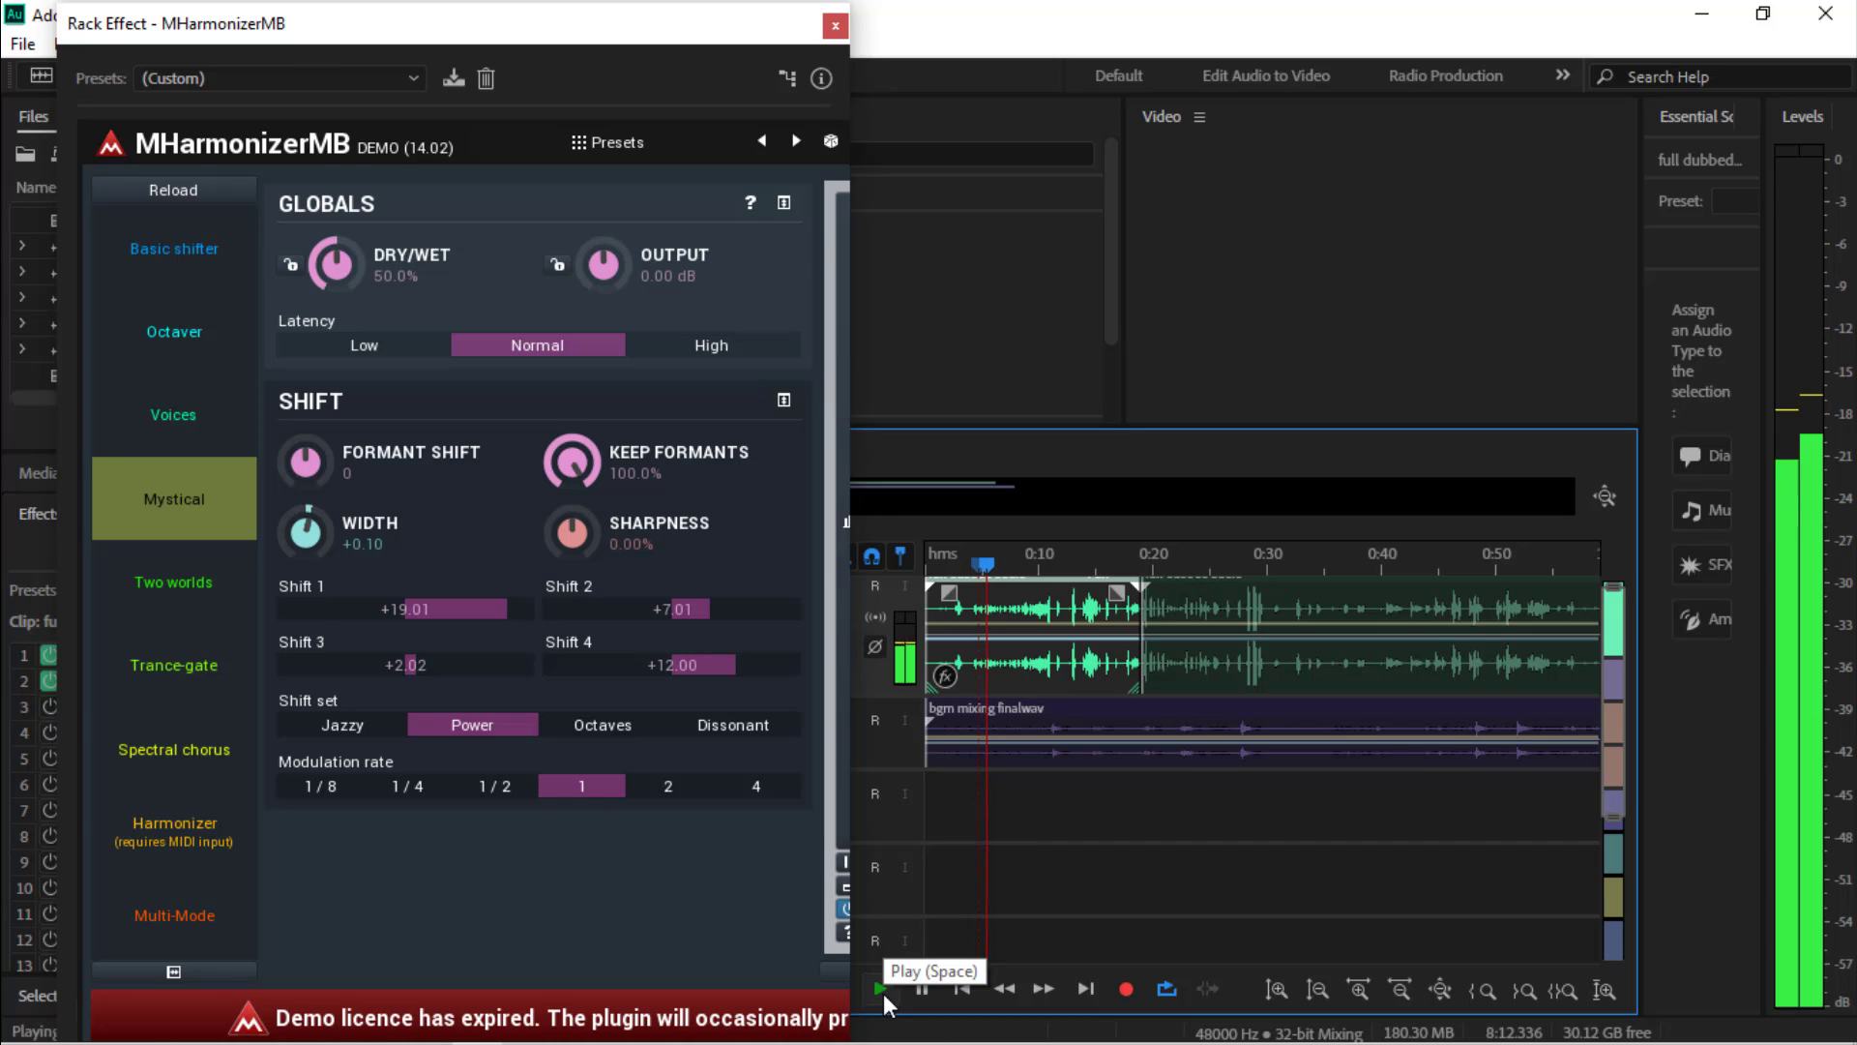
{"action": "left_click", "coordinate": [880, 991]}
Switch MHarmonizerMB to the Voices mode, enable Extreme harmony during playback, and stop at about 0:31
{"action": "left_click", "coordinate": [174, 418]}
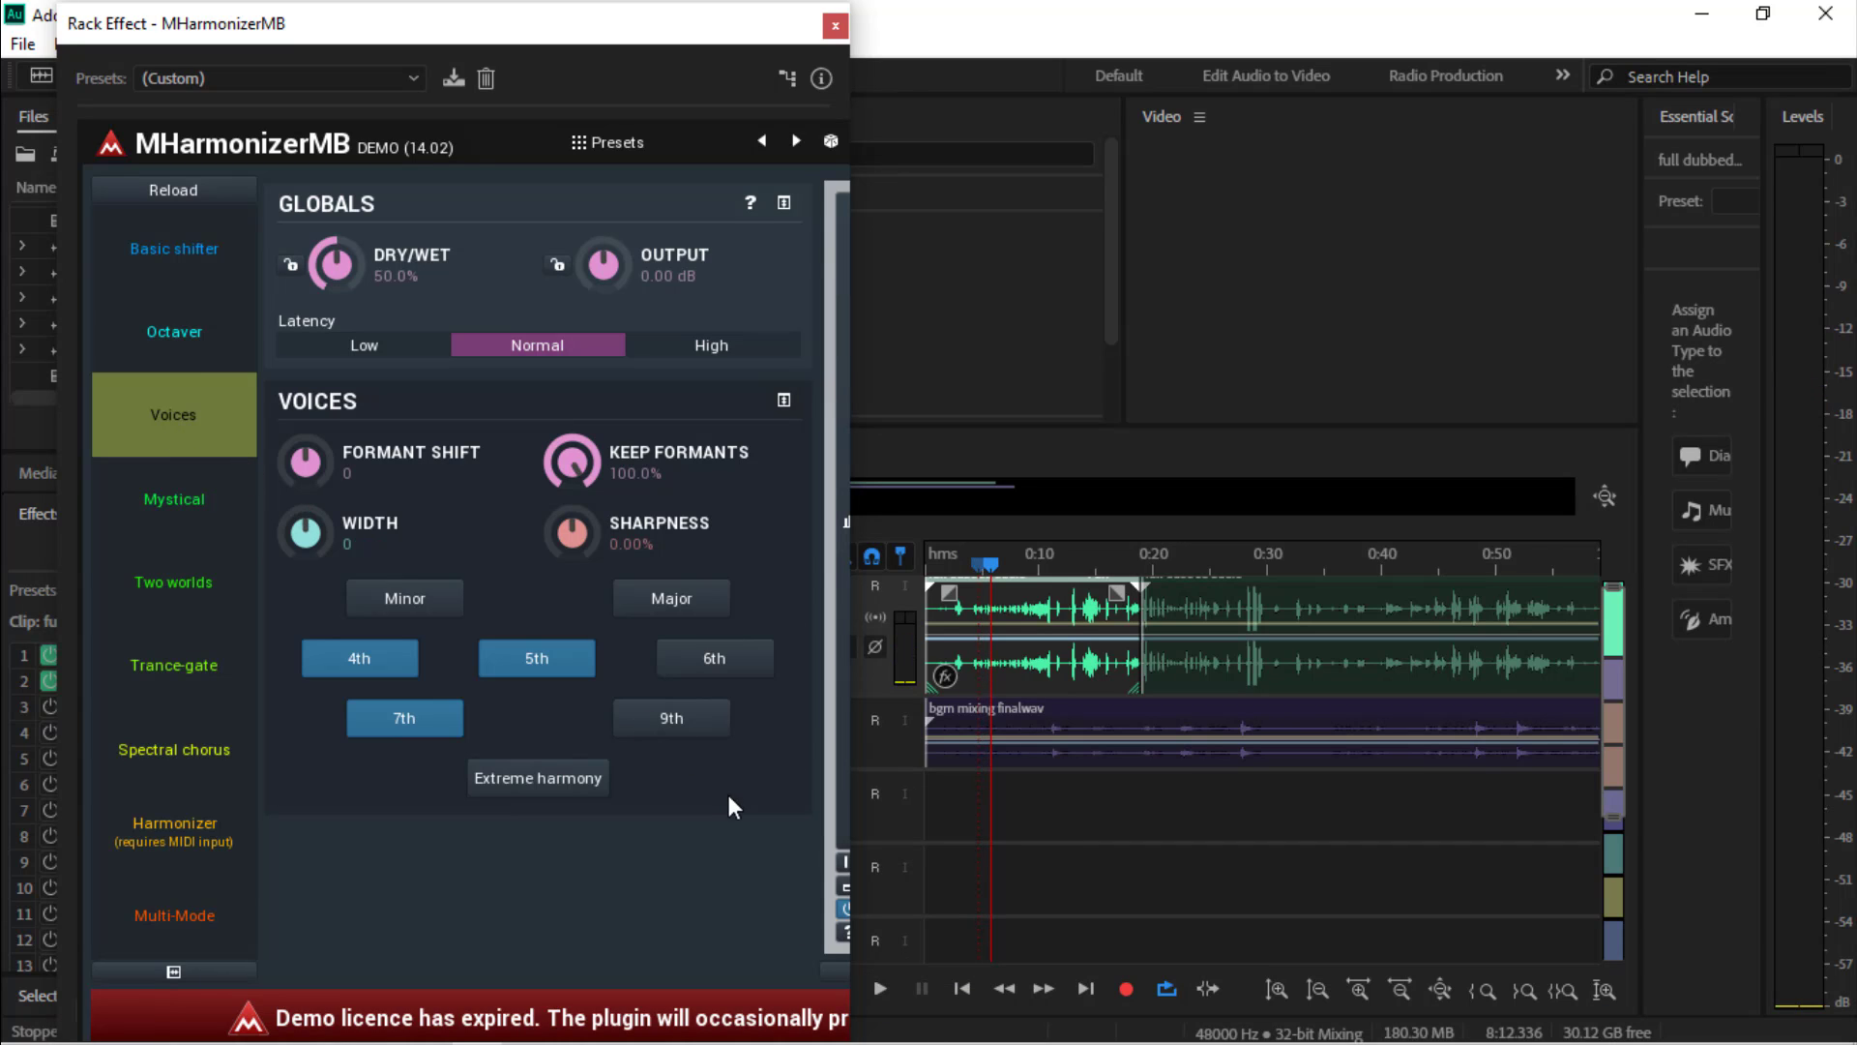
{"action": "left_click", "coordinate": [879, 990]}
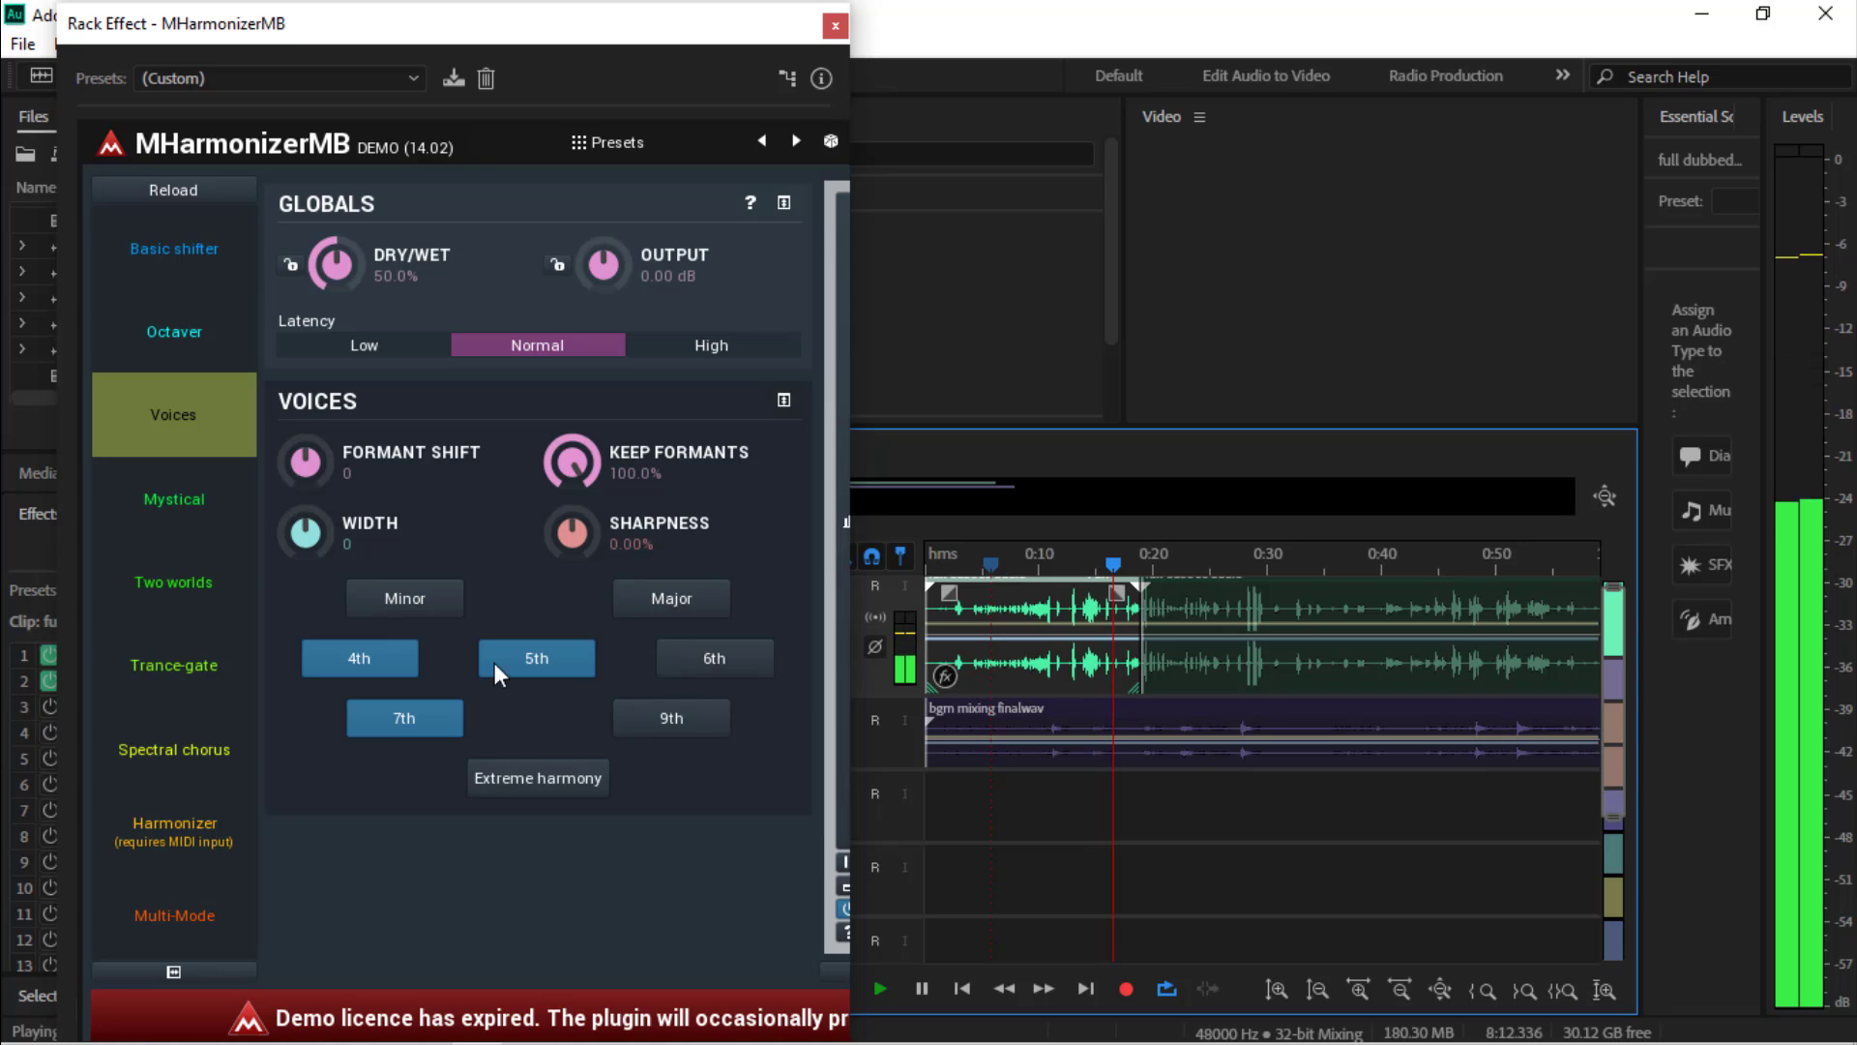
{"action": "left_click", "coordinate": [527, 786]}
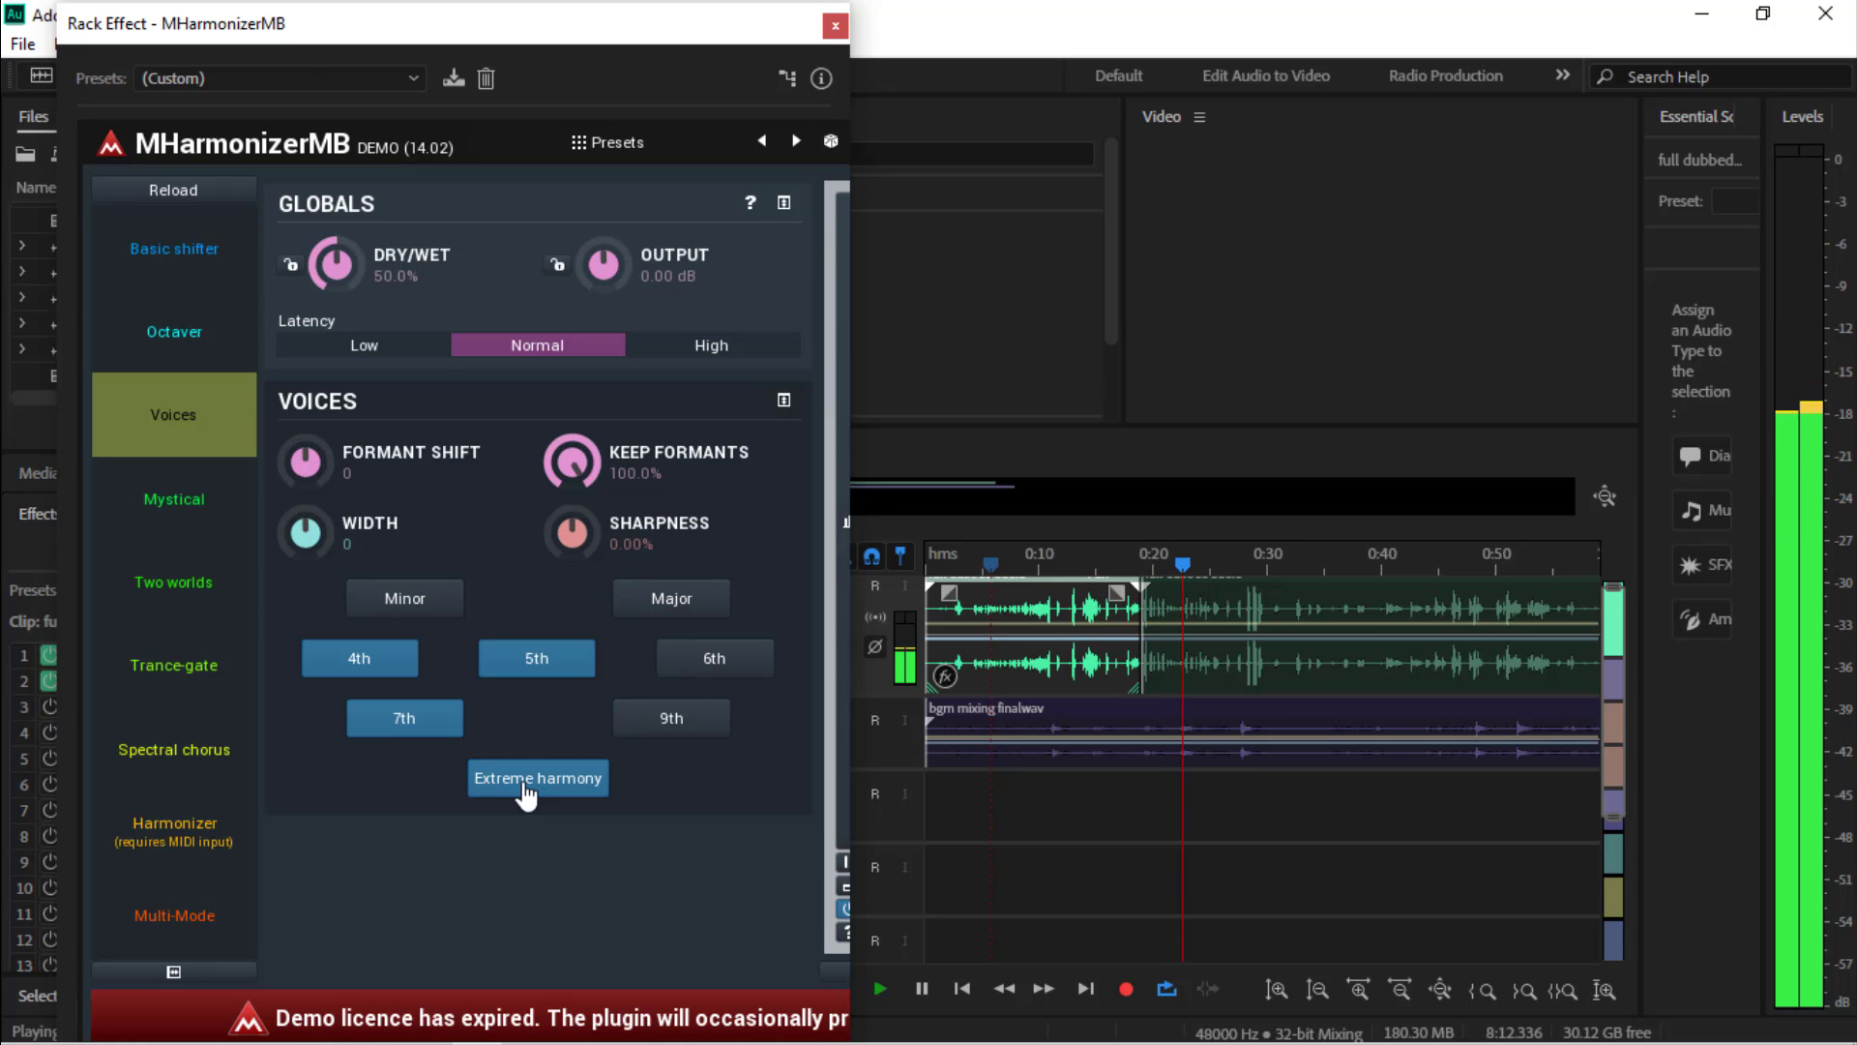
{"action": "left_click", "coordinate": [1172, 602]}
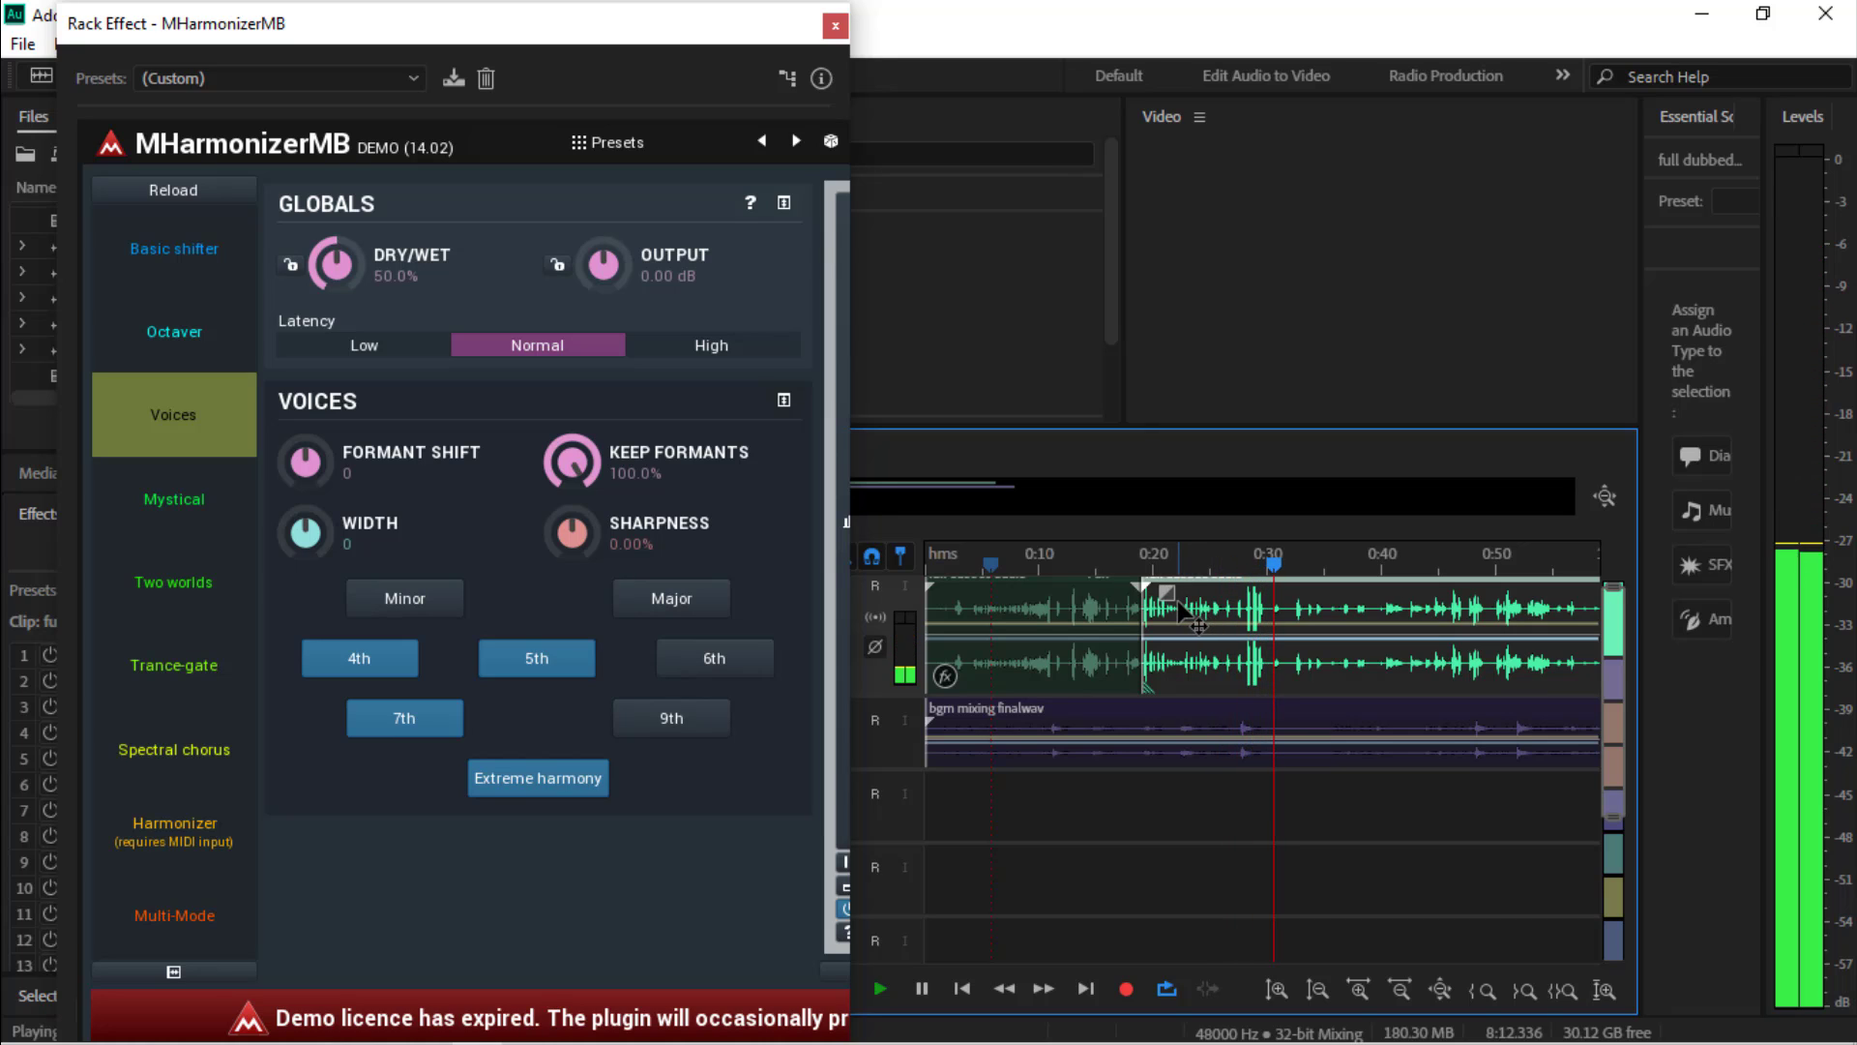
{"action": "key", "text": "space"}
Set Voices to 53.2% dry/wet, +4.22 dB output, High latency, +2.11 formant shift, +0.23 width and +12.0% sharpness, and enable Major
{"action": "left_click_drag", "start_coordinate": [340, 262], "coordinate": [340, 259]}
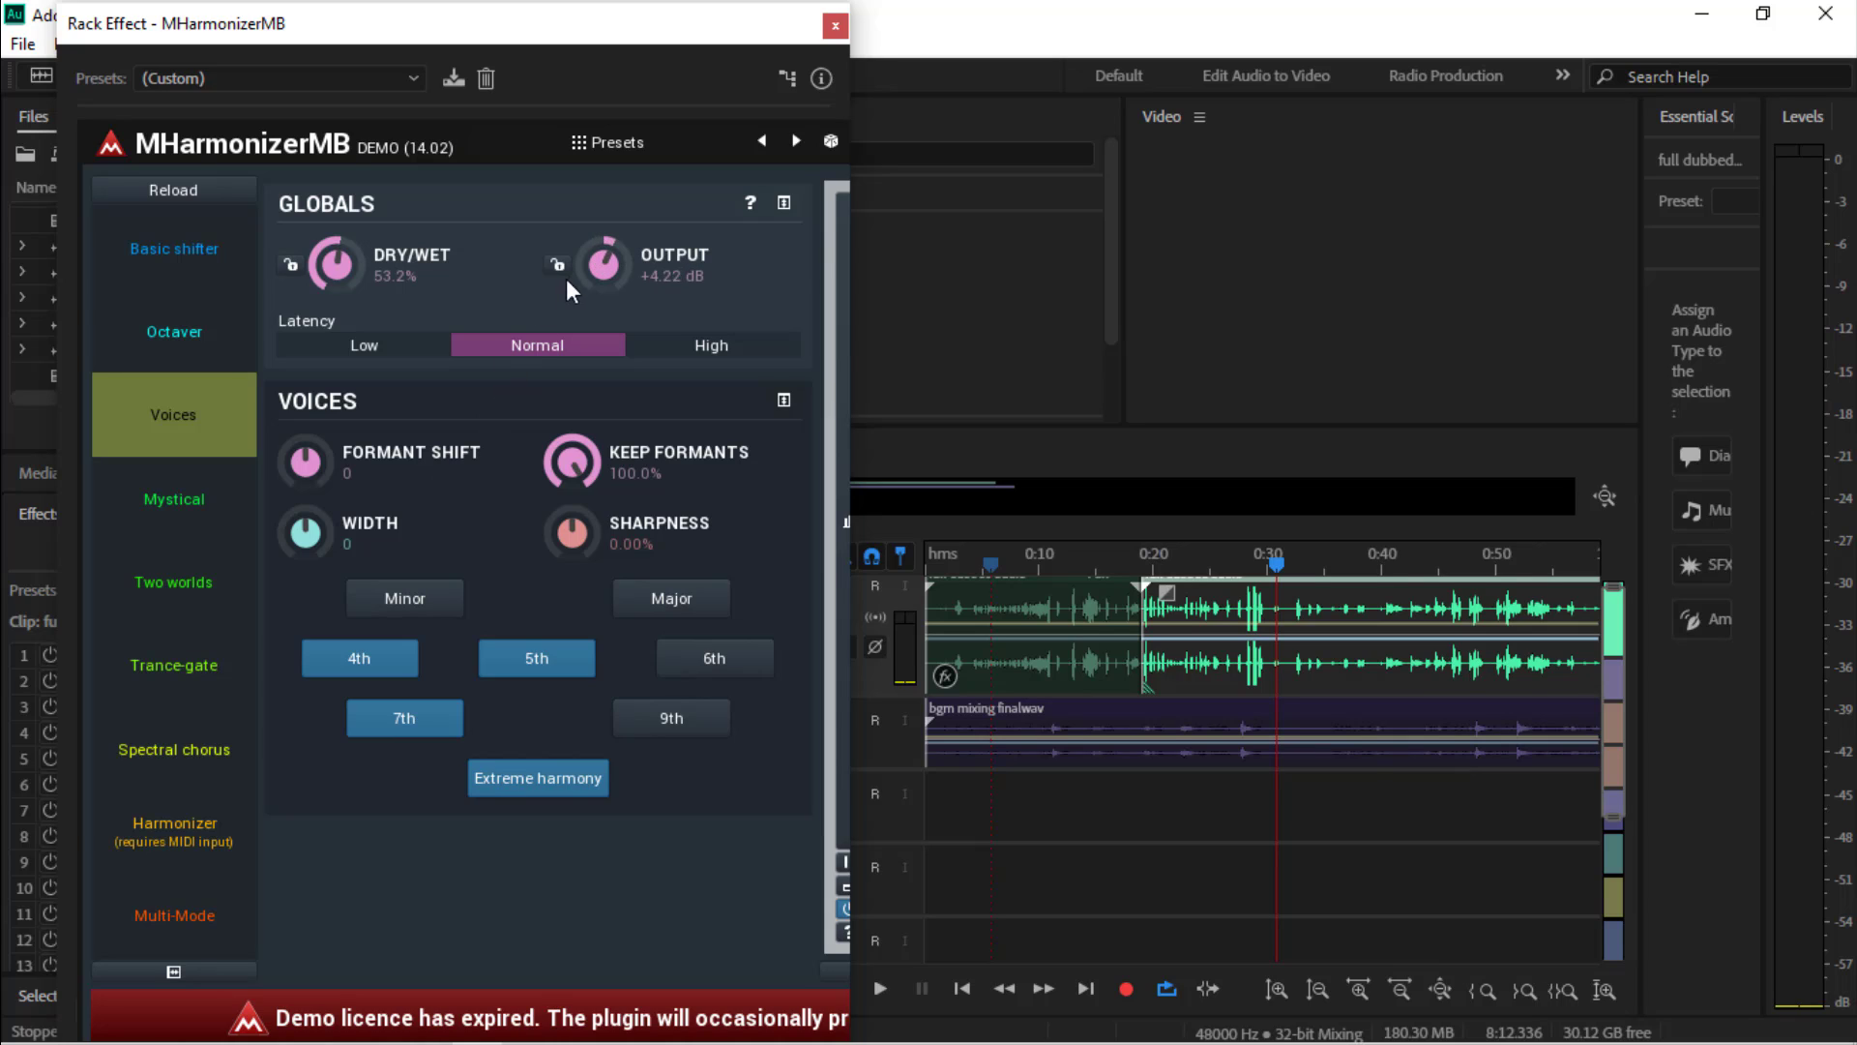
{"action": "left_click", "coordinate": [701, 354]}
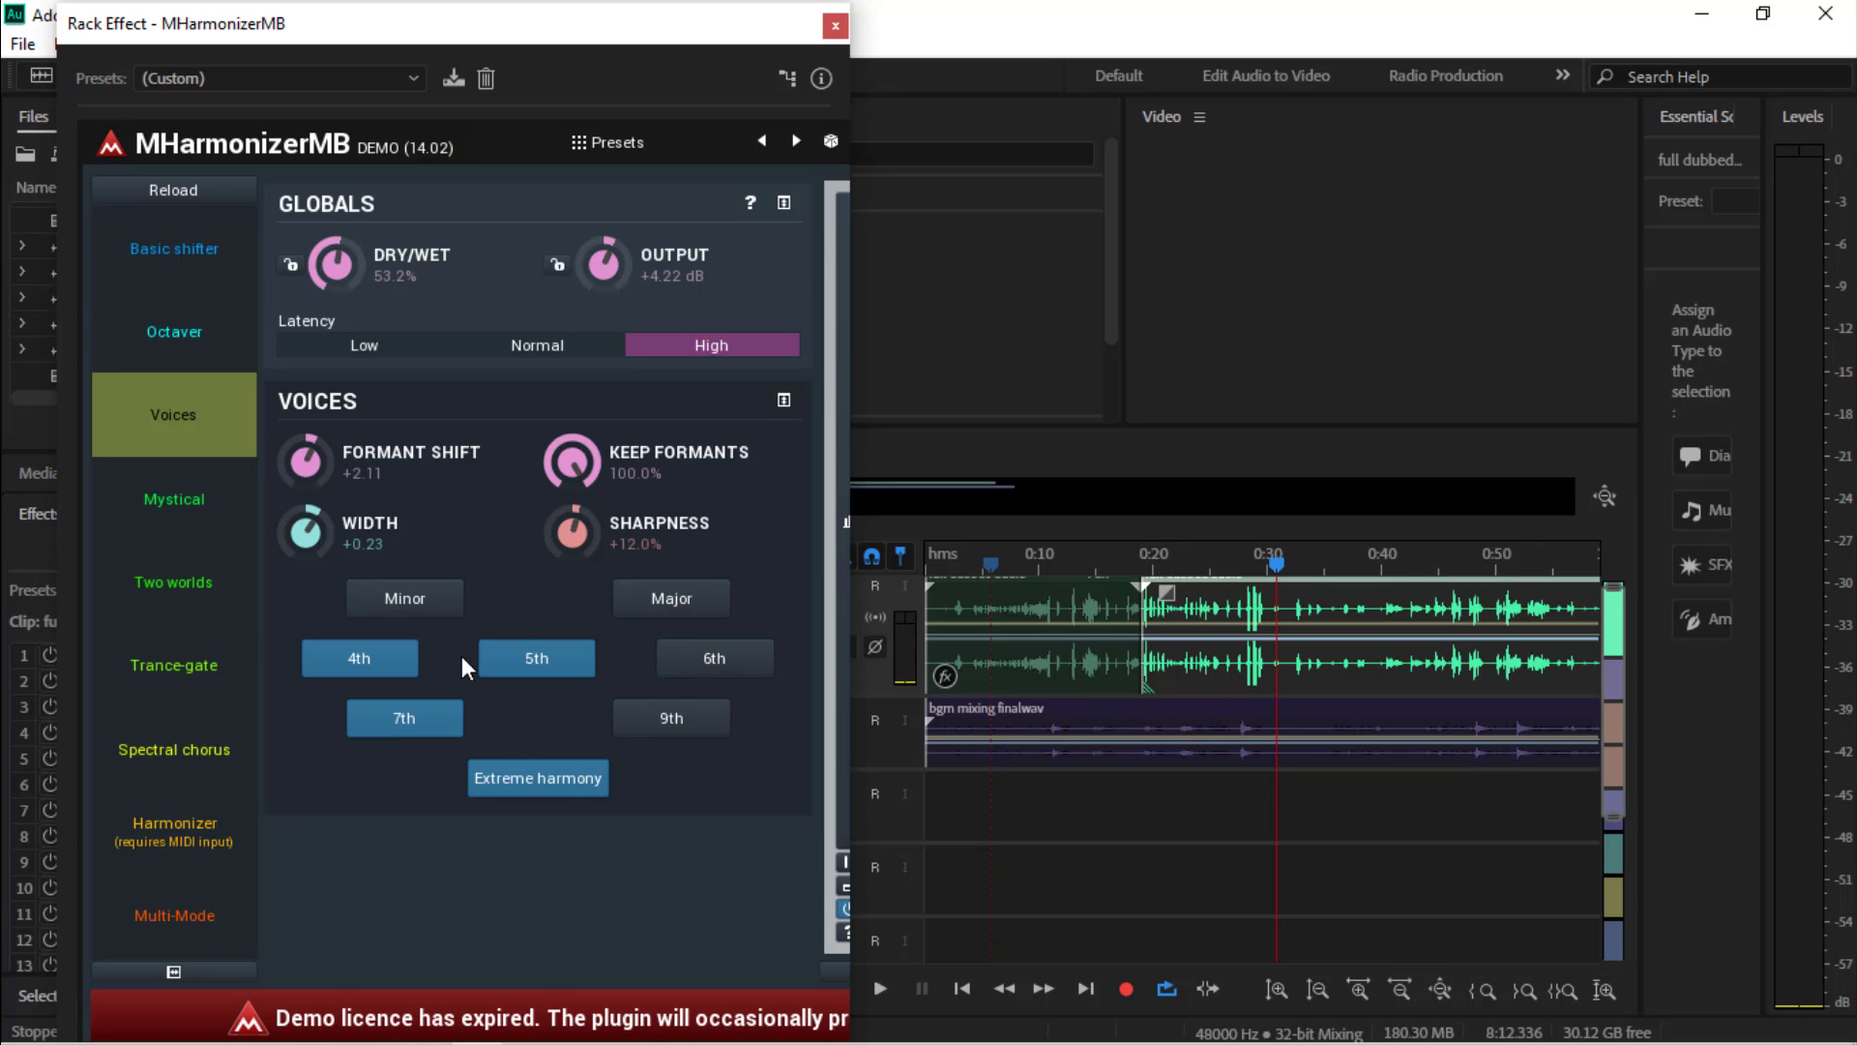
{"action": "left_click", "coordinate": [656, 601]}
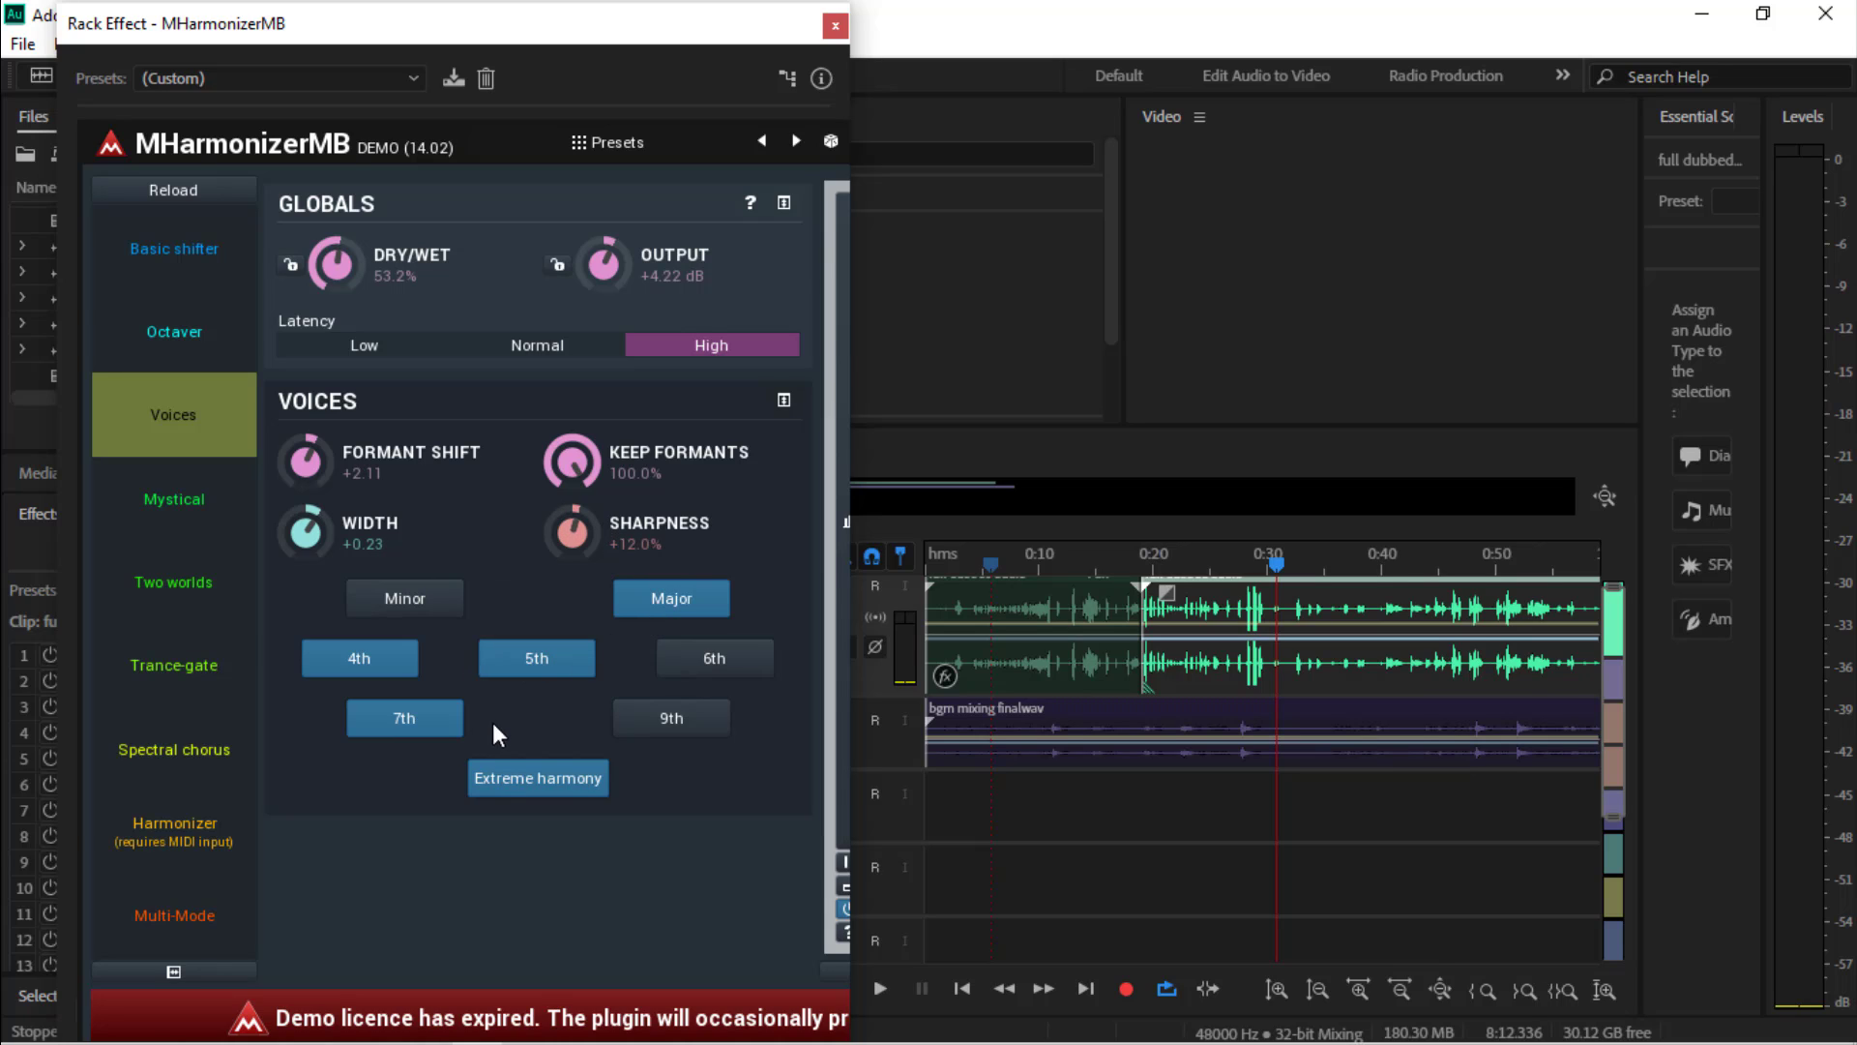
Play from the session start and adjust Voices to 58.0% dry/wet, +0.96 formant shift and +0.07 width while listening
{"action": "left_click_drag", "start_coordinate": [1279, 570], "coordinate": [954, 749]}
{"action": "left_click", "coordinate": [879, 991]}
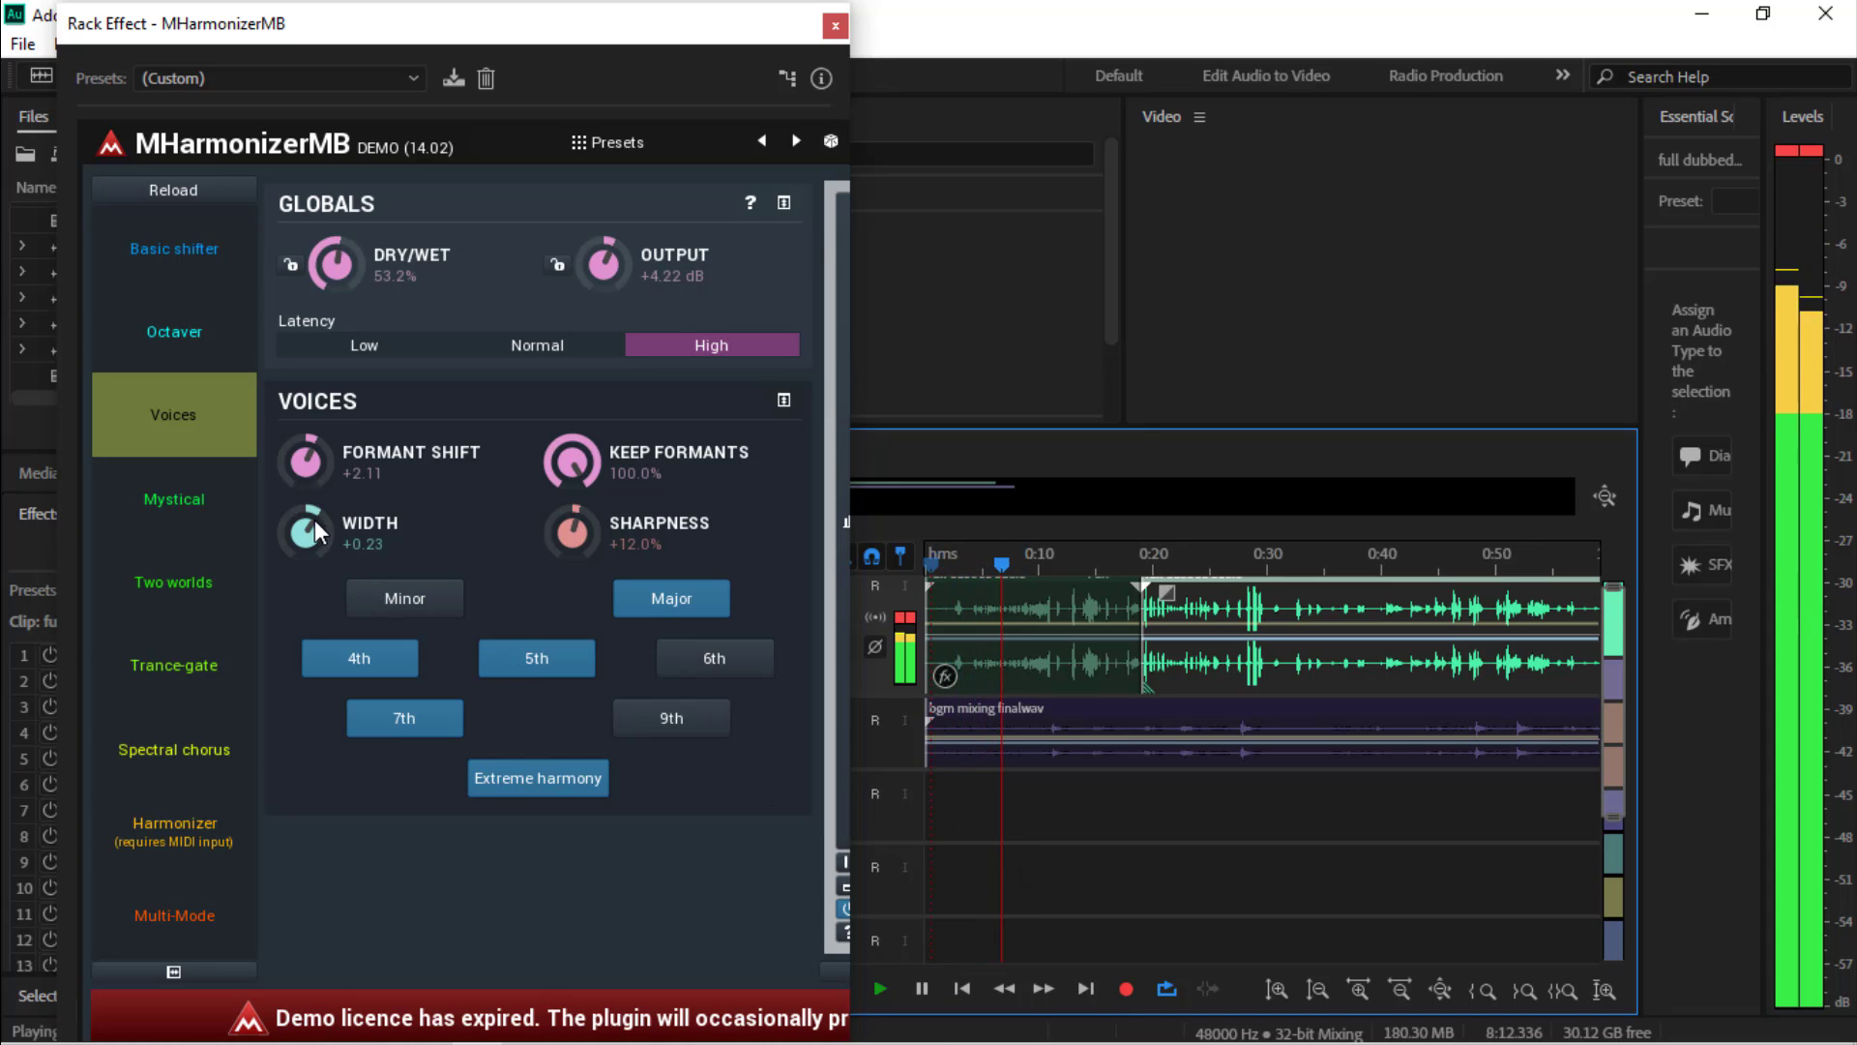
{"action": "left_click_drag", "start_coordinate": [306, 530], "coordinate": [306, 544]}
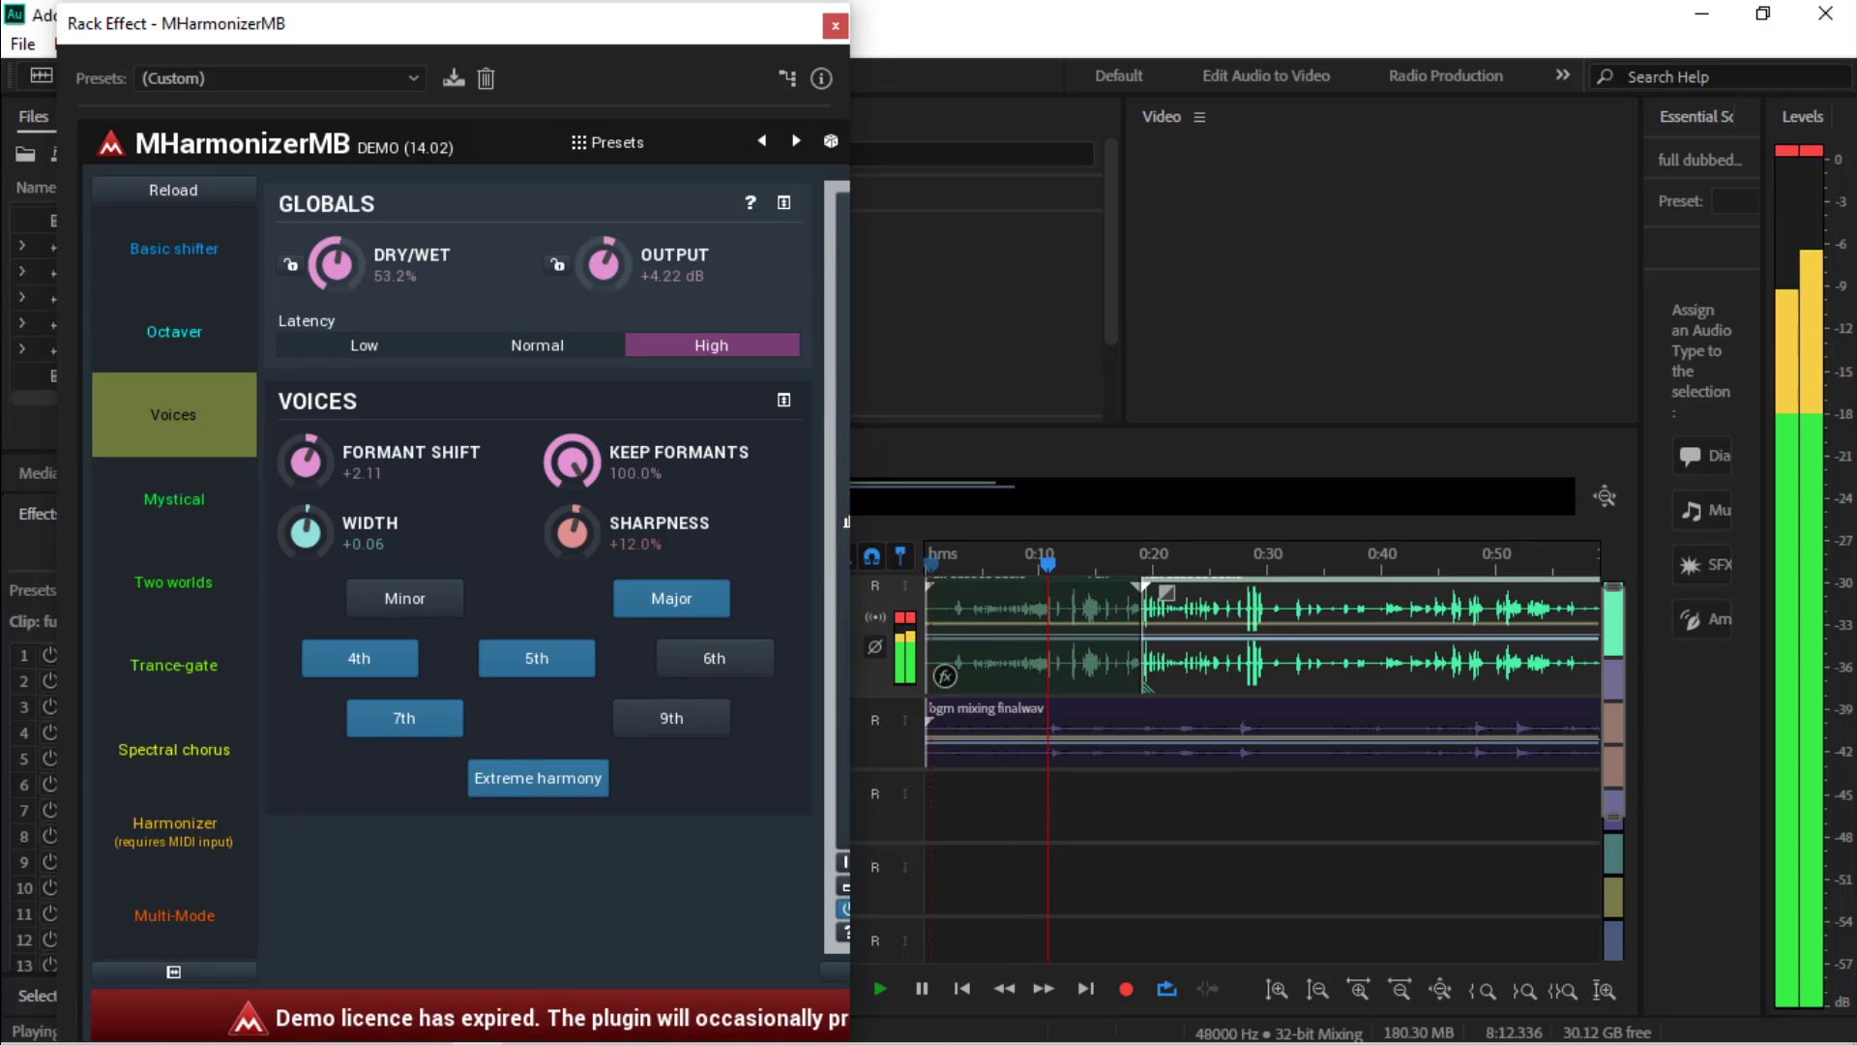
{"action": "left_click_drag", "start_coordinate": [311, 458], "coordinate": [310, 483]}
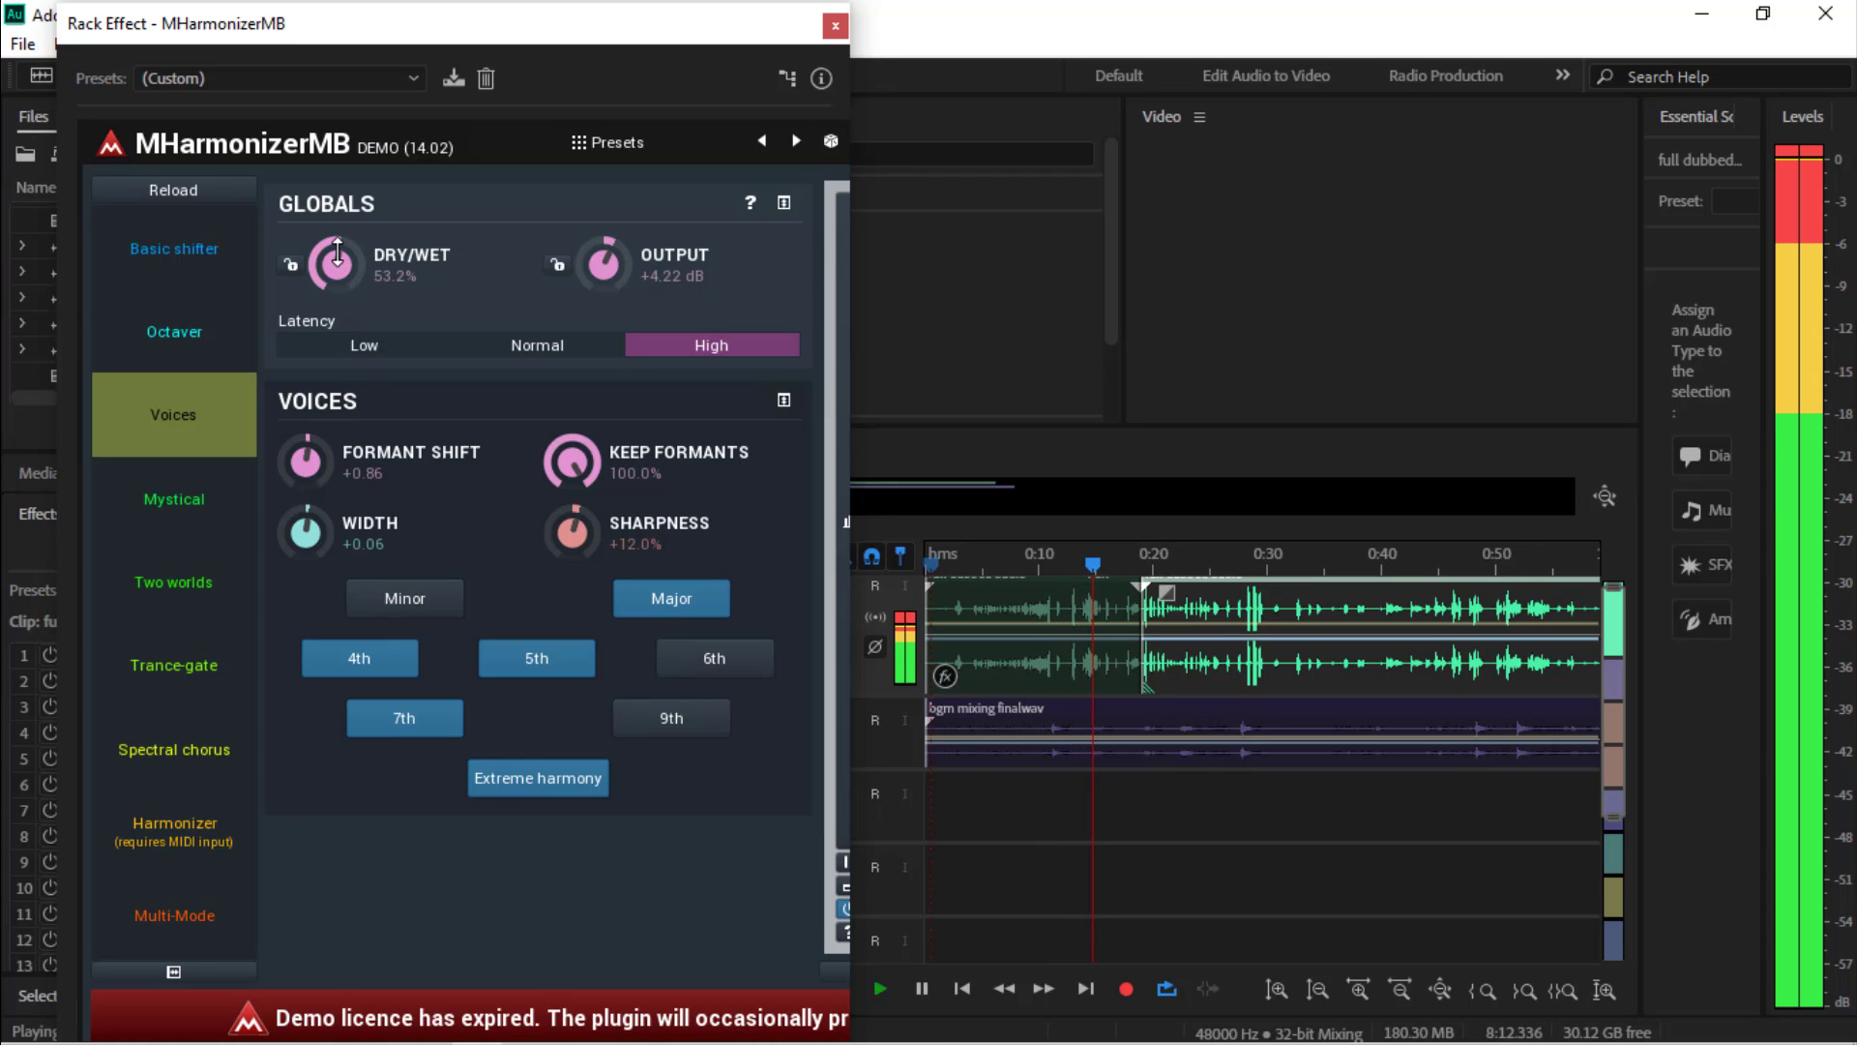
{"action": "left_click_drag", "start_coordinate": [337, 254], "coordinate": [336, 254]}
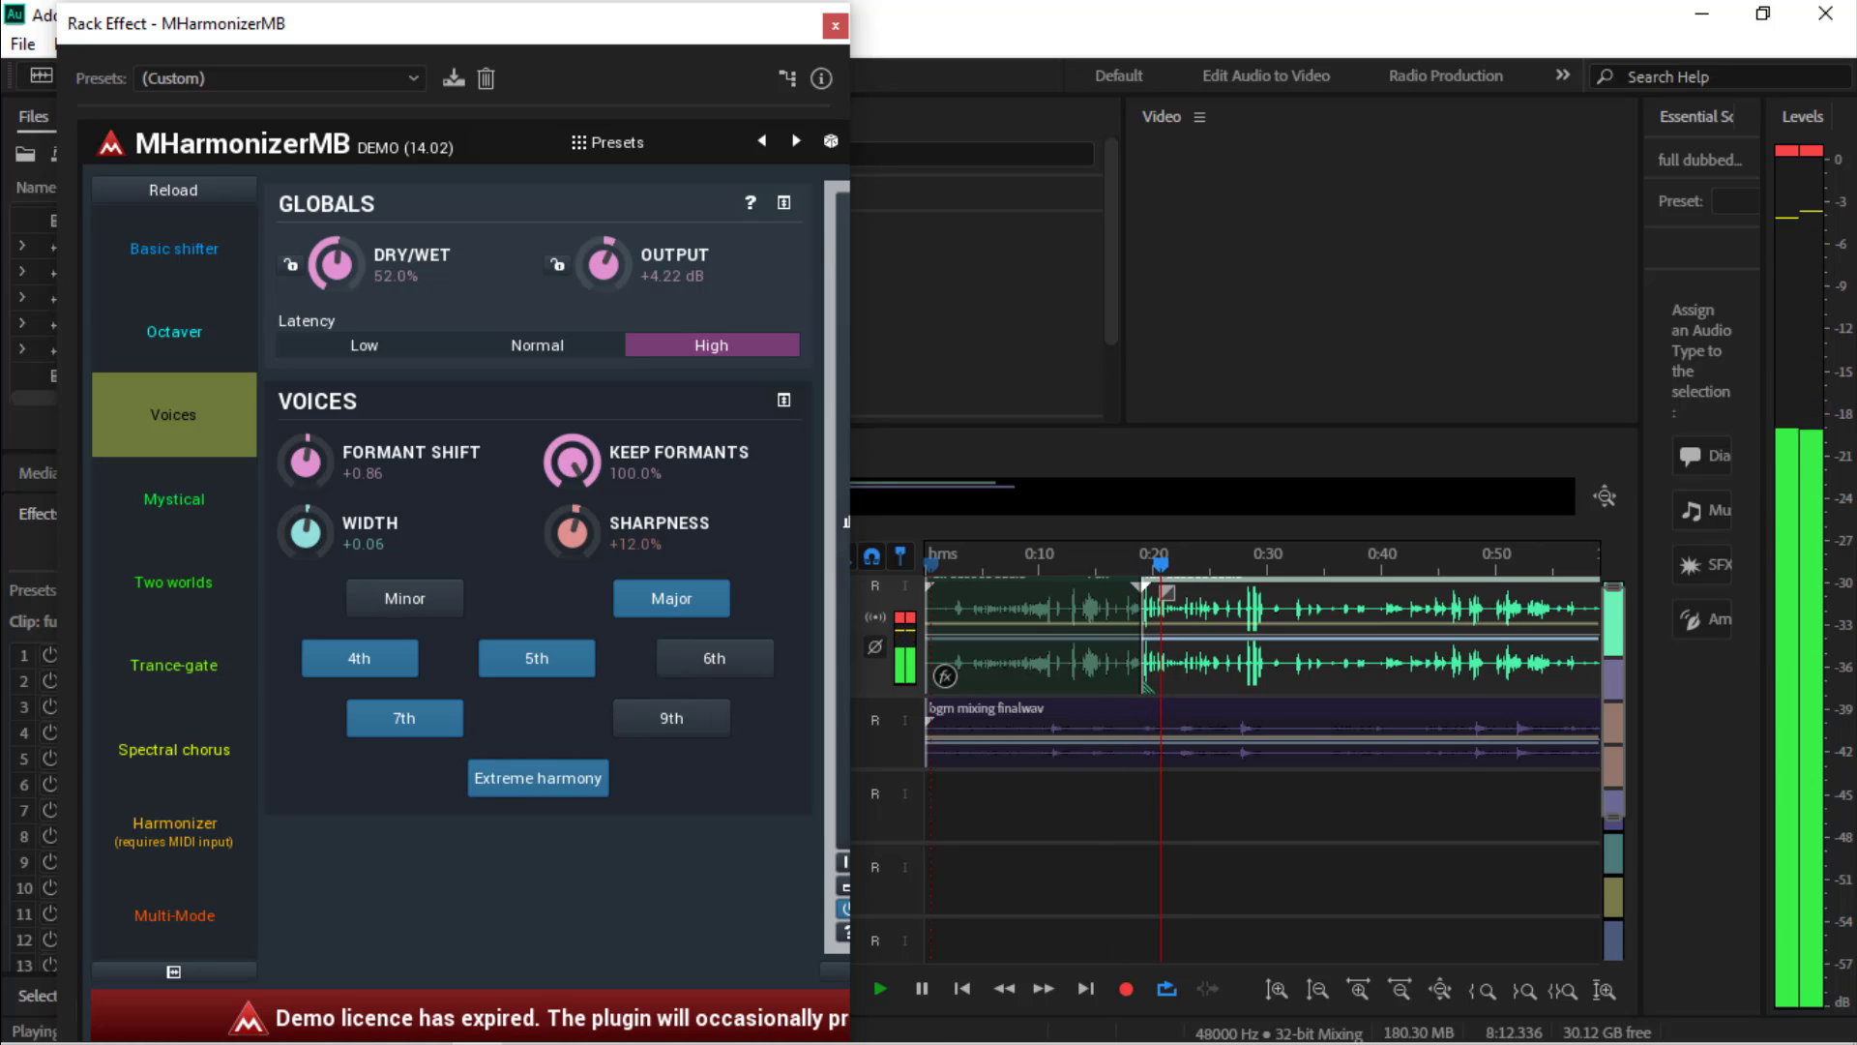
{"action": "left_click_drag", "start_coordinate": [336, 254], "coordinate": [337, 247]}
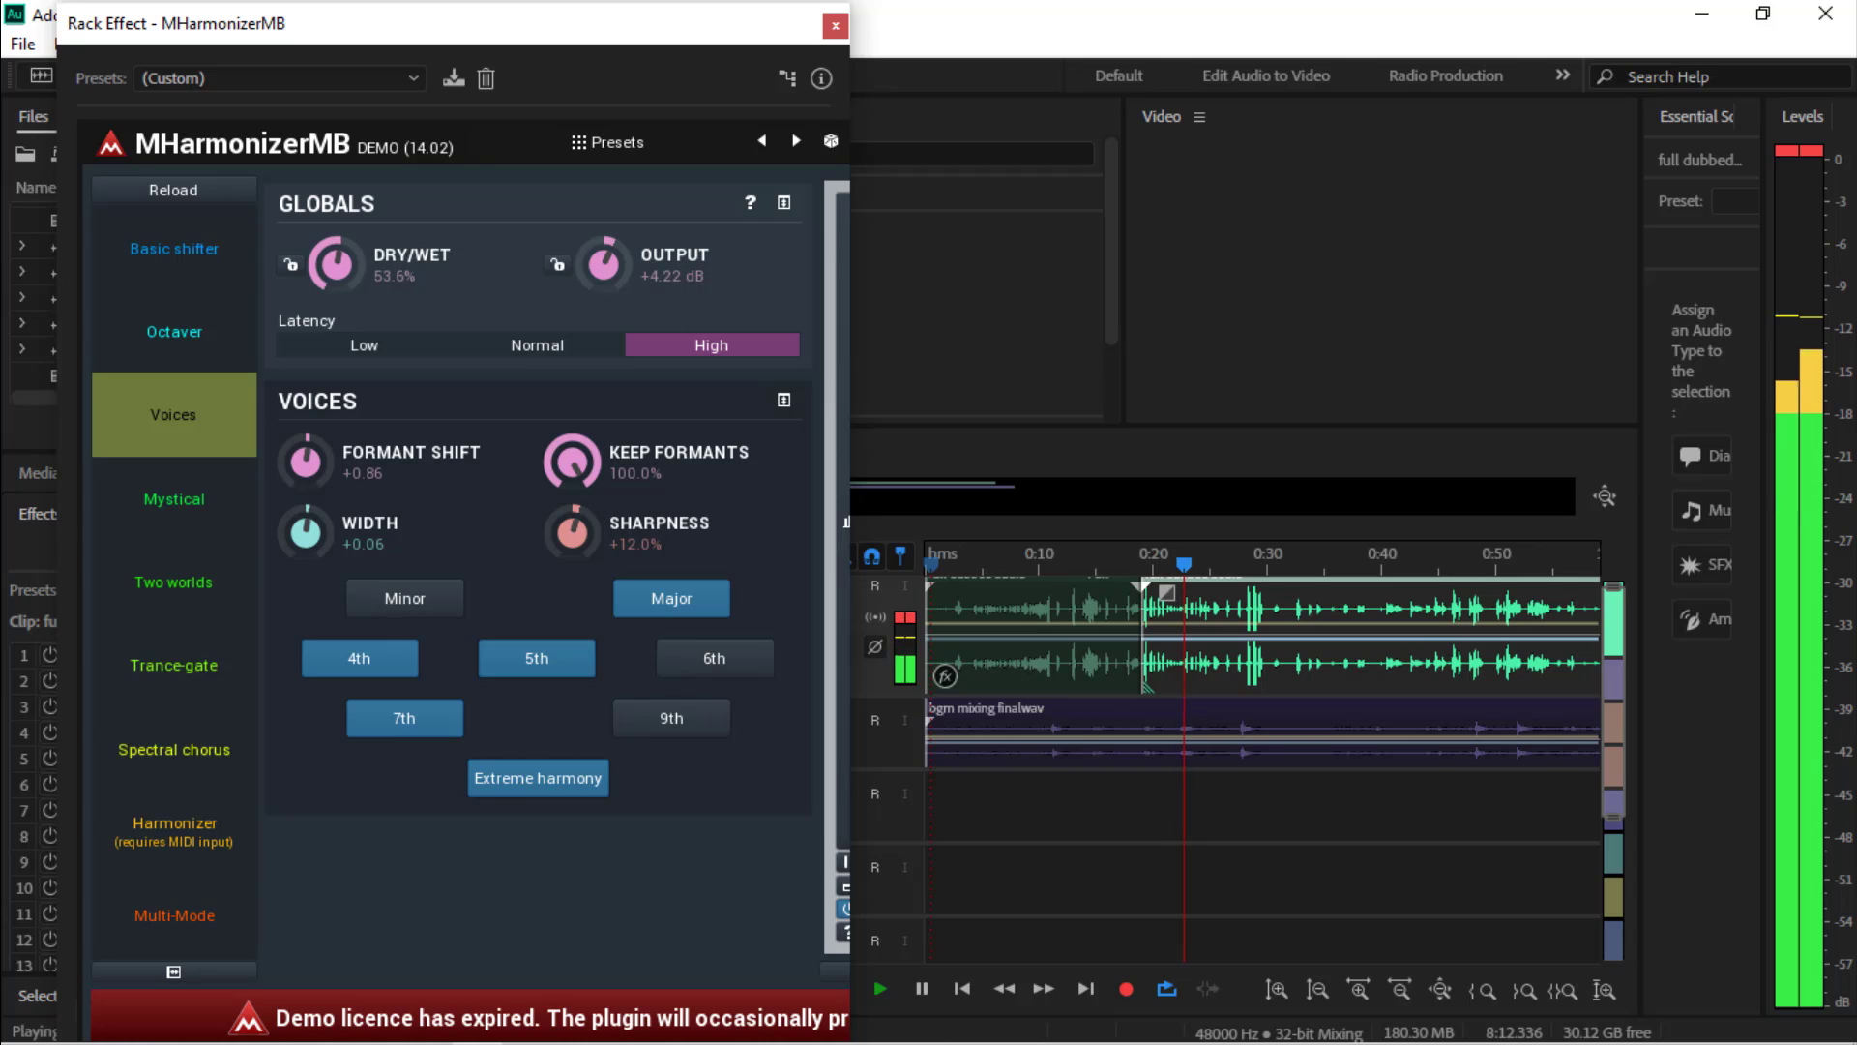
{"action": "mouse_move", "coordinate": [309, 436]}
{"action": "left_mouse_down"}
{"action": "mouse_move", "coordinate": [309, 419]}
{"action": "mouse_move", "coordinate": [309, 455]}
{"action": "left_mouse_up"}
{"action": "left_click_drag", "start_coordinate": [283, 552], "coordinate": [284, 543]}
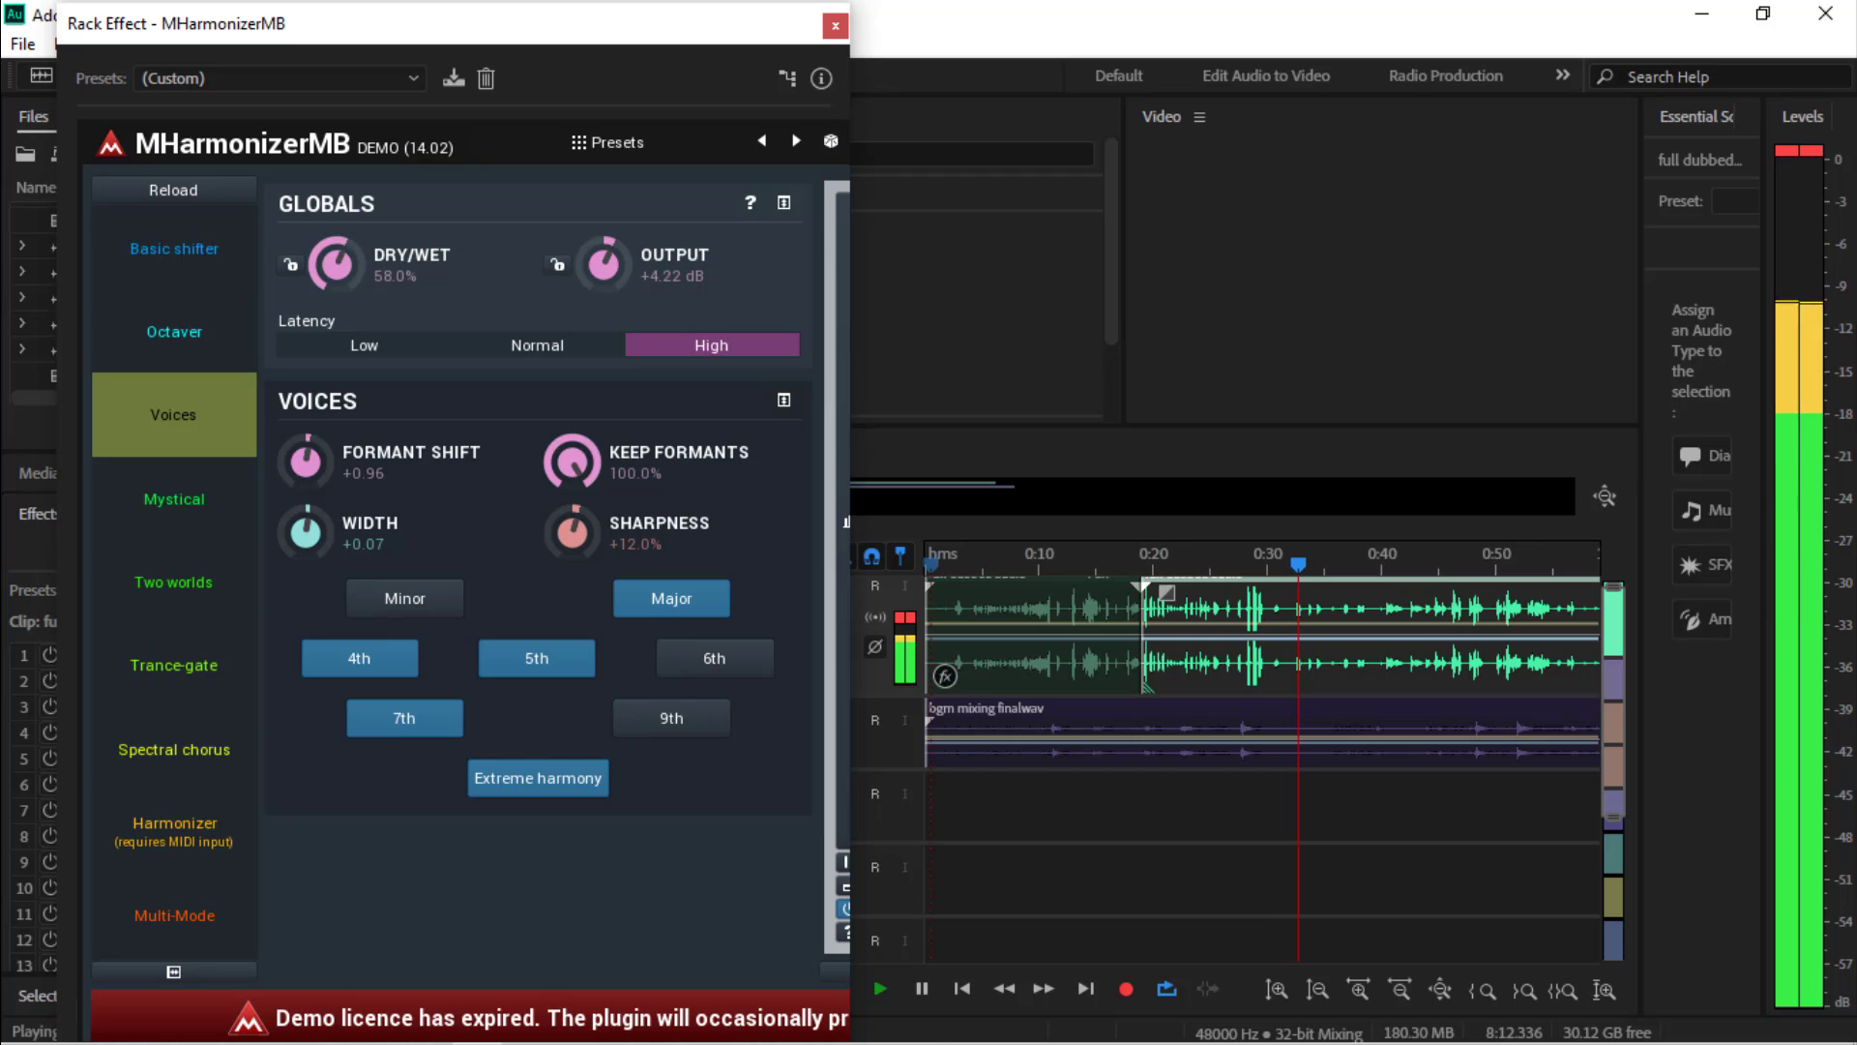
Set Voices to 65.2% dry/wet, +3.65 dB output, 90.0% keep formants and +25.6% sharpness, enable 9th, and close the effect window
{"action": "left_click_drag", "start_coordinate": [571, 461], "coordinate": [572, 509]}
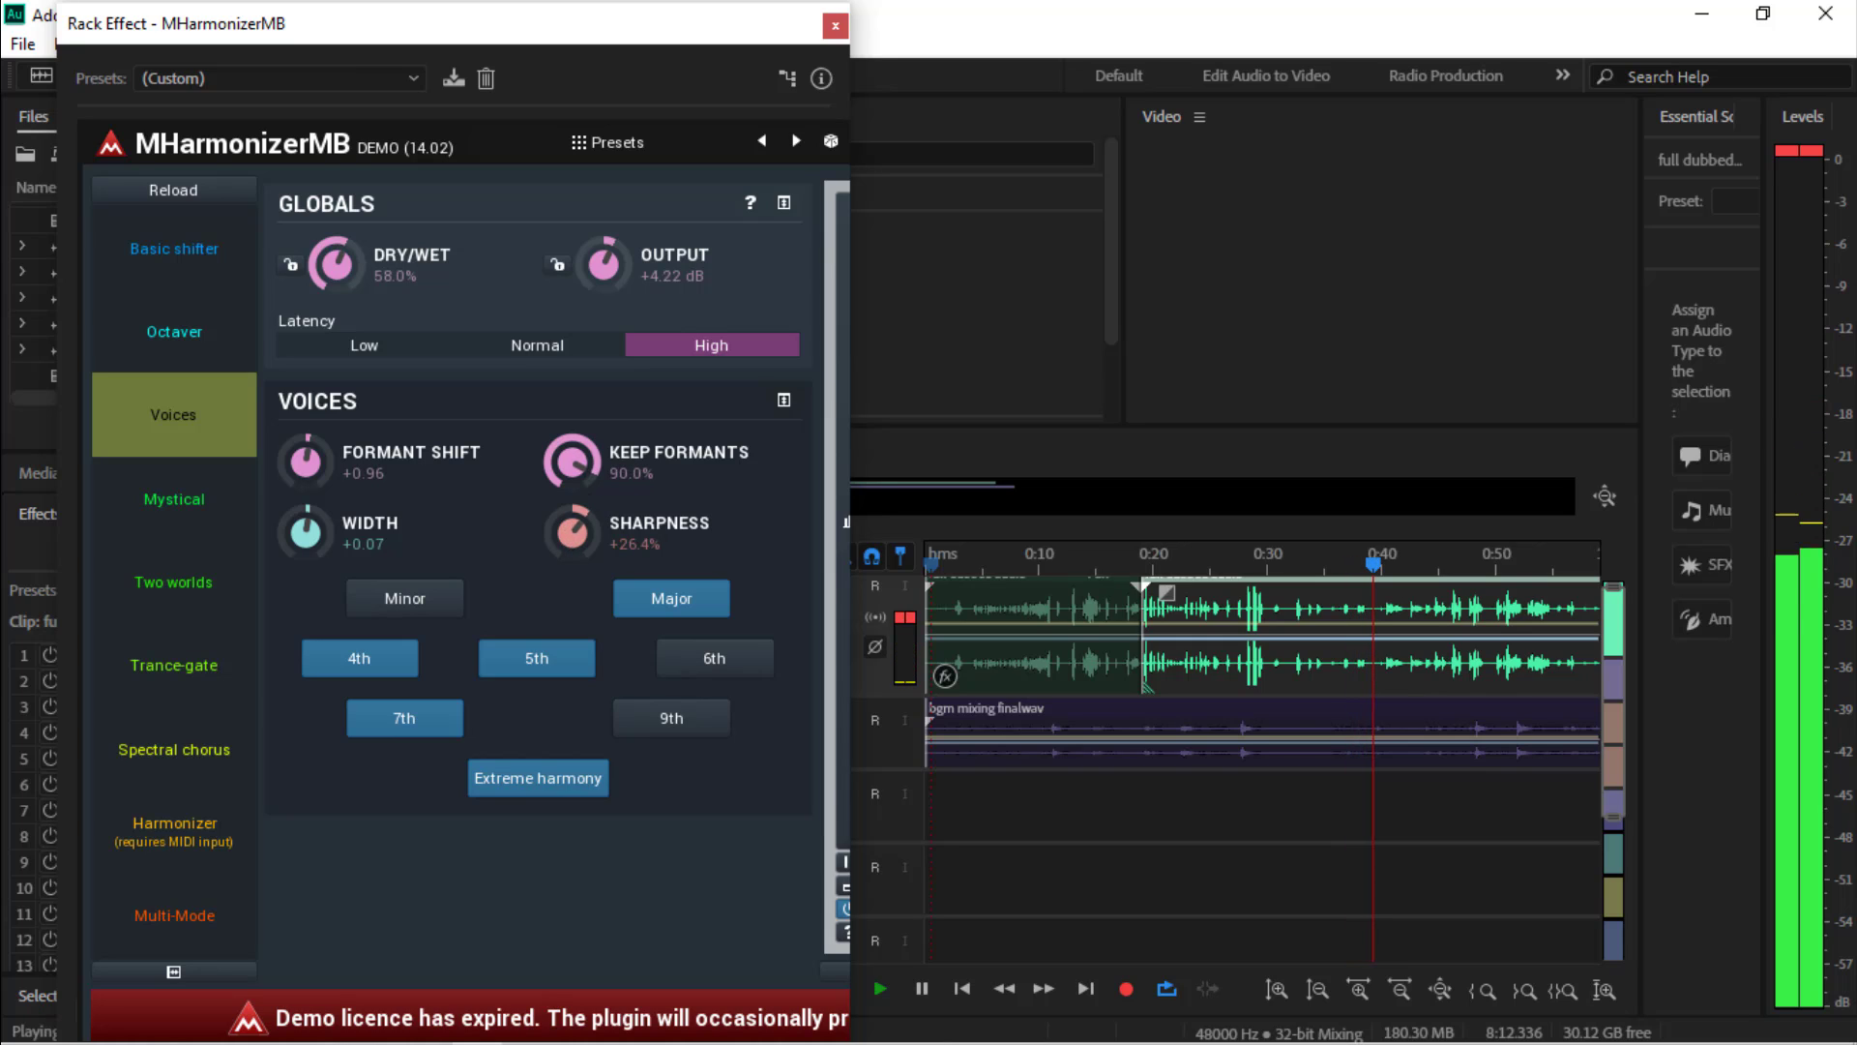
{"action": "left_click", "coordinate": [665, 717]}
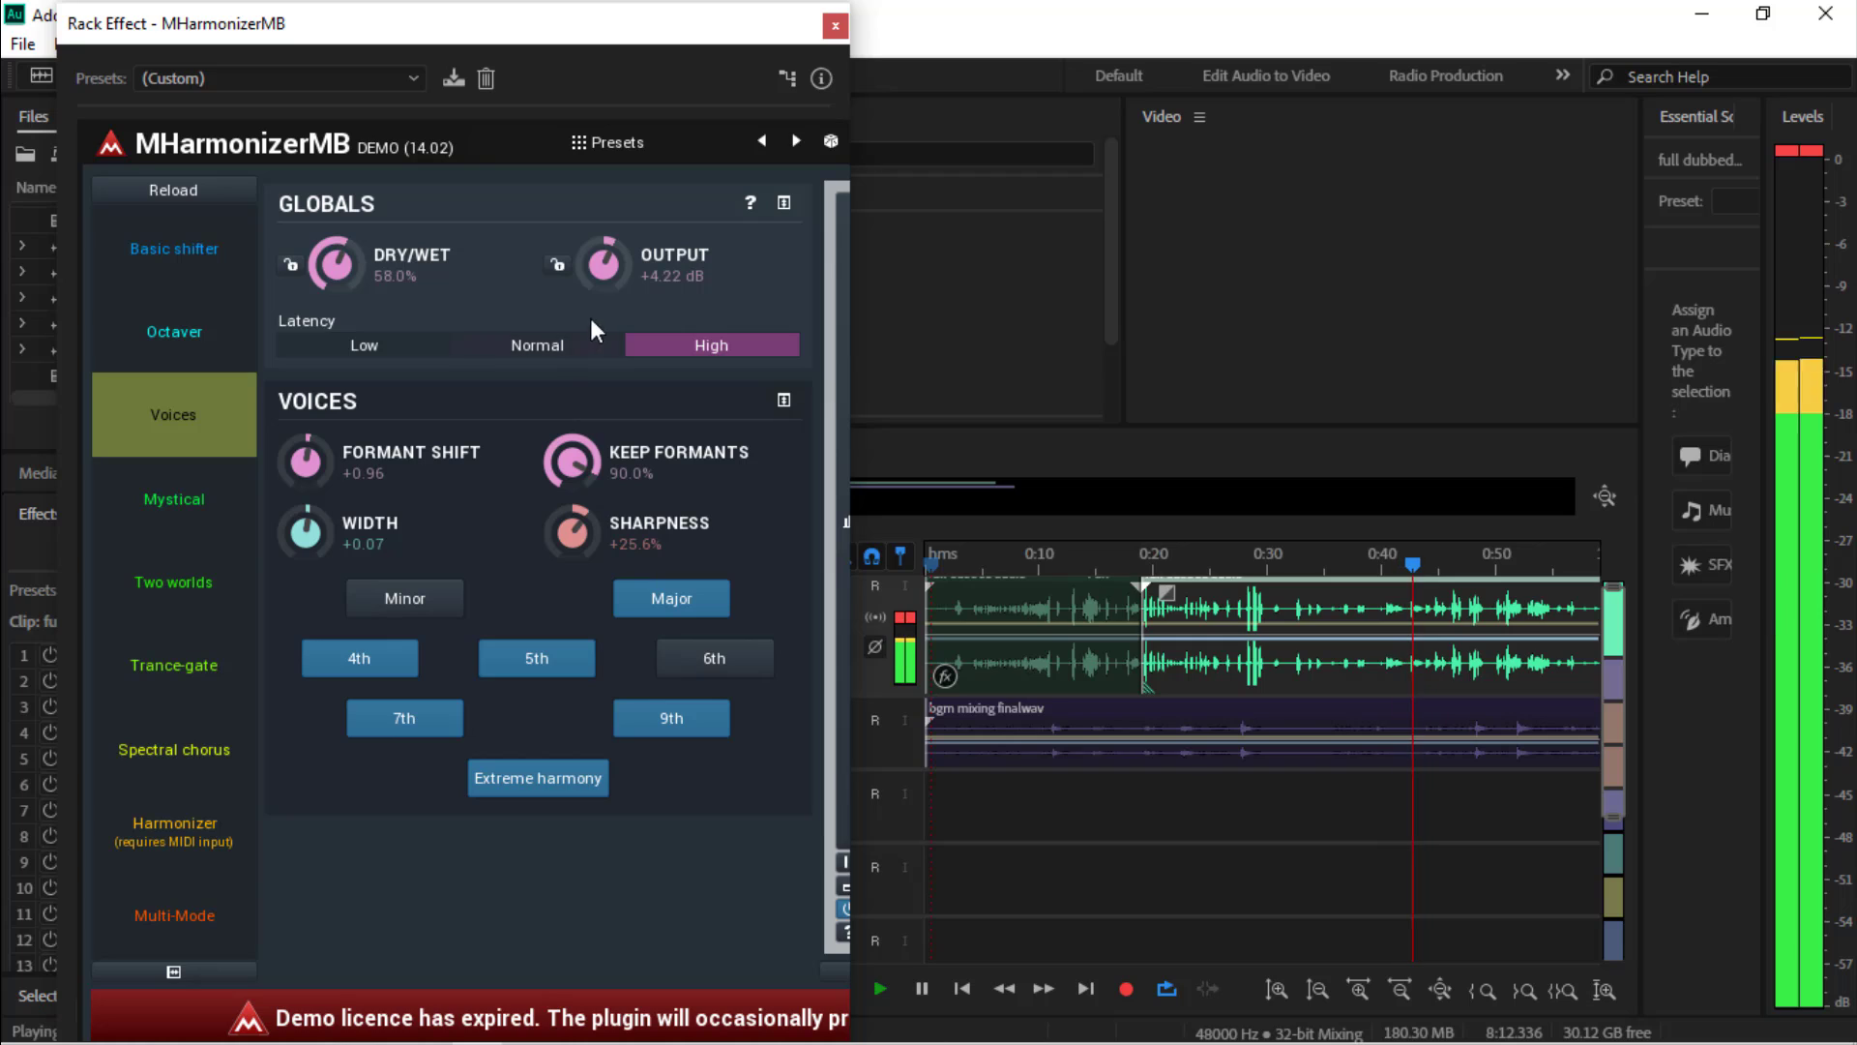
{"action": "left_click_drag", "start_coordinate": [604, 263], "coordinate": [603, 247]}
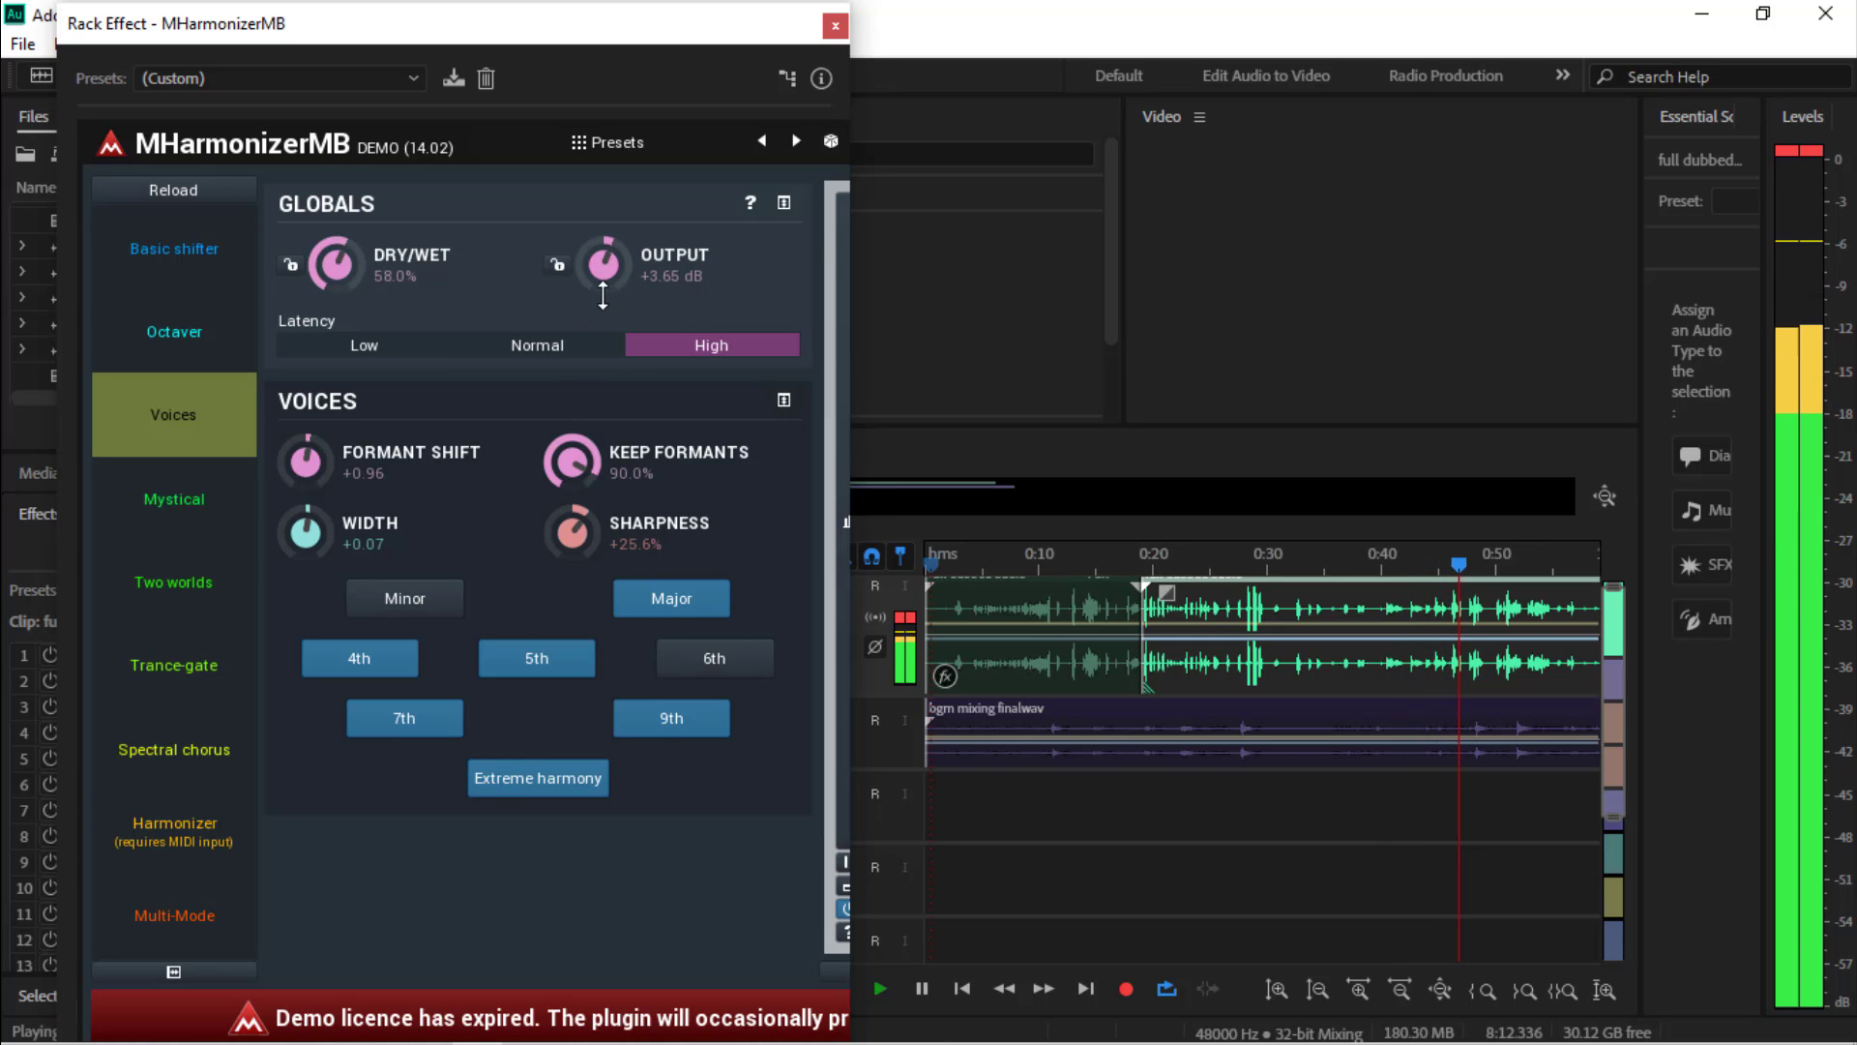
{"action": "mouse_move", "coordinate": [625, 31]}
{"action": "left_mouse_down"}
{"action": "mouse_move", "coordinate": [630, 0]}
{"action": "mouse_move", "coordinate": [632, 28]}
{"action": "left_mouse_up"}
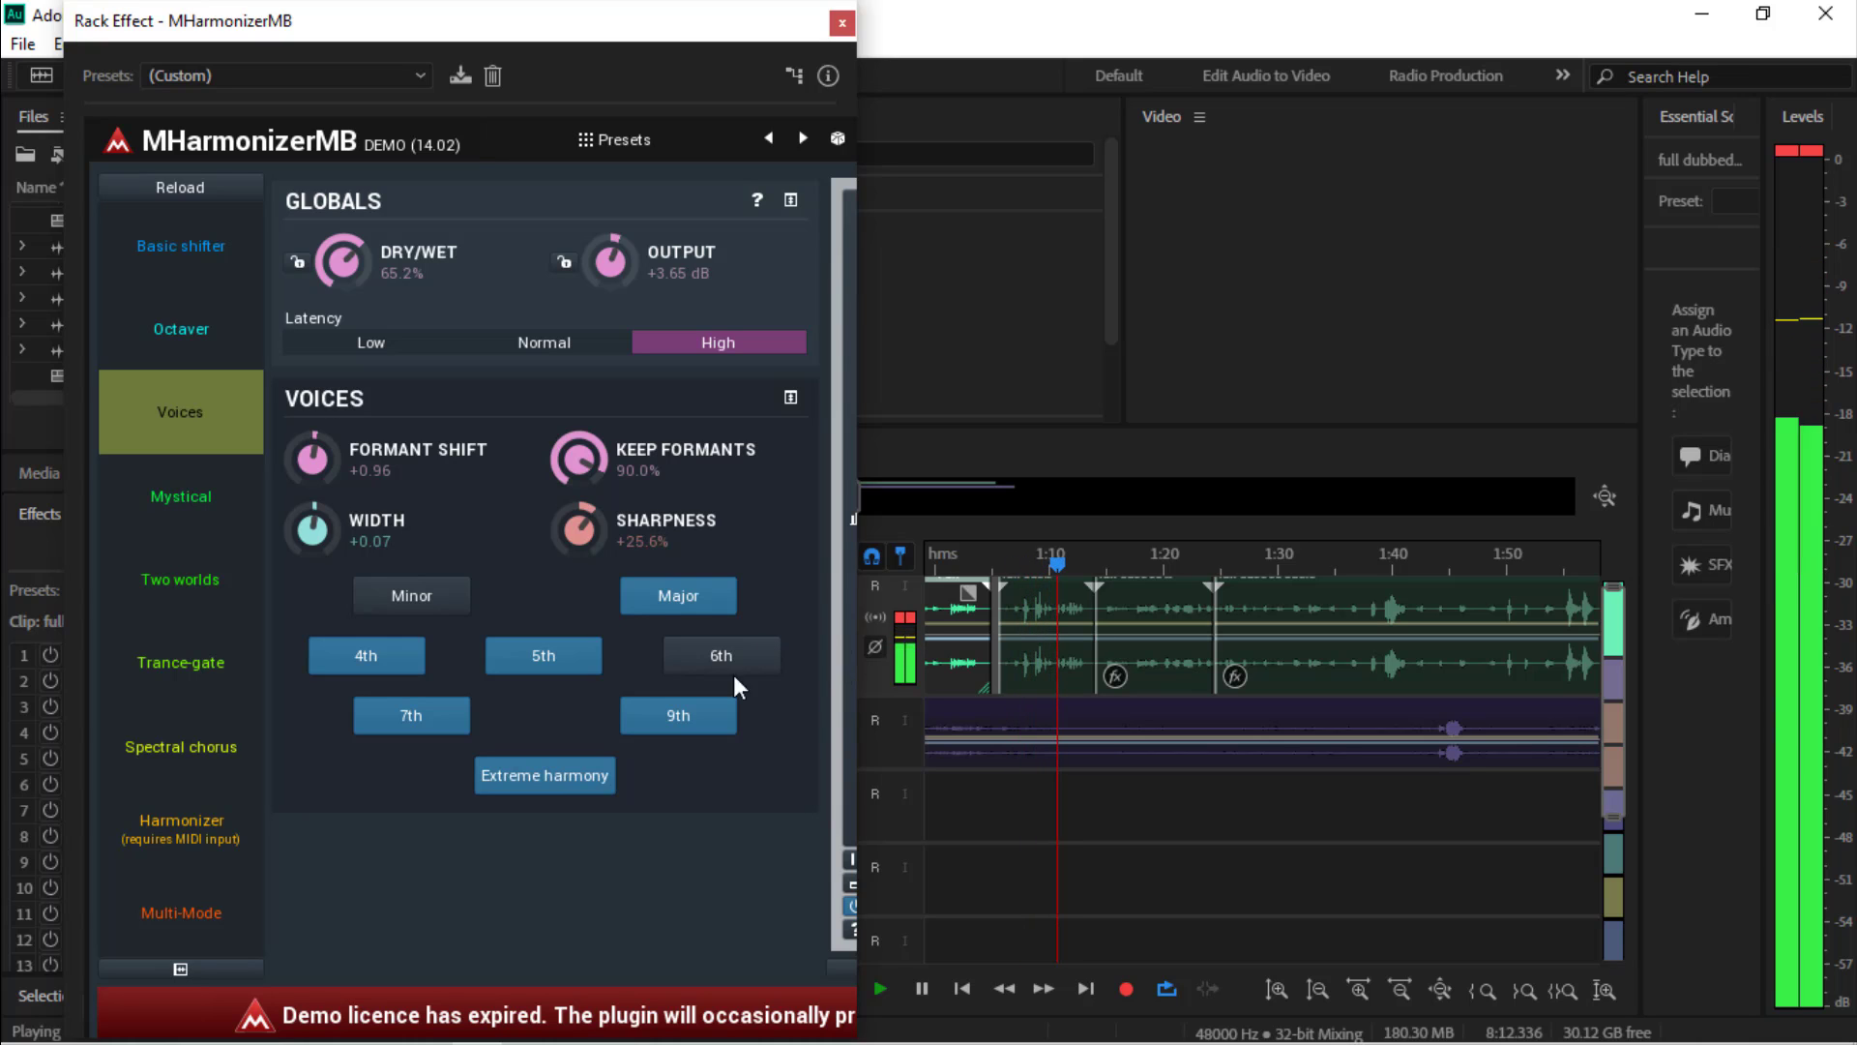
{"action": "left_click", "coordinate": [841, 22]}
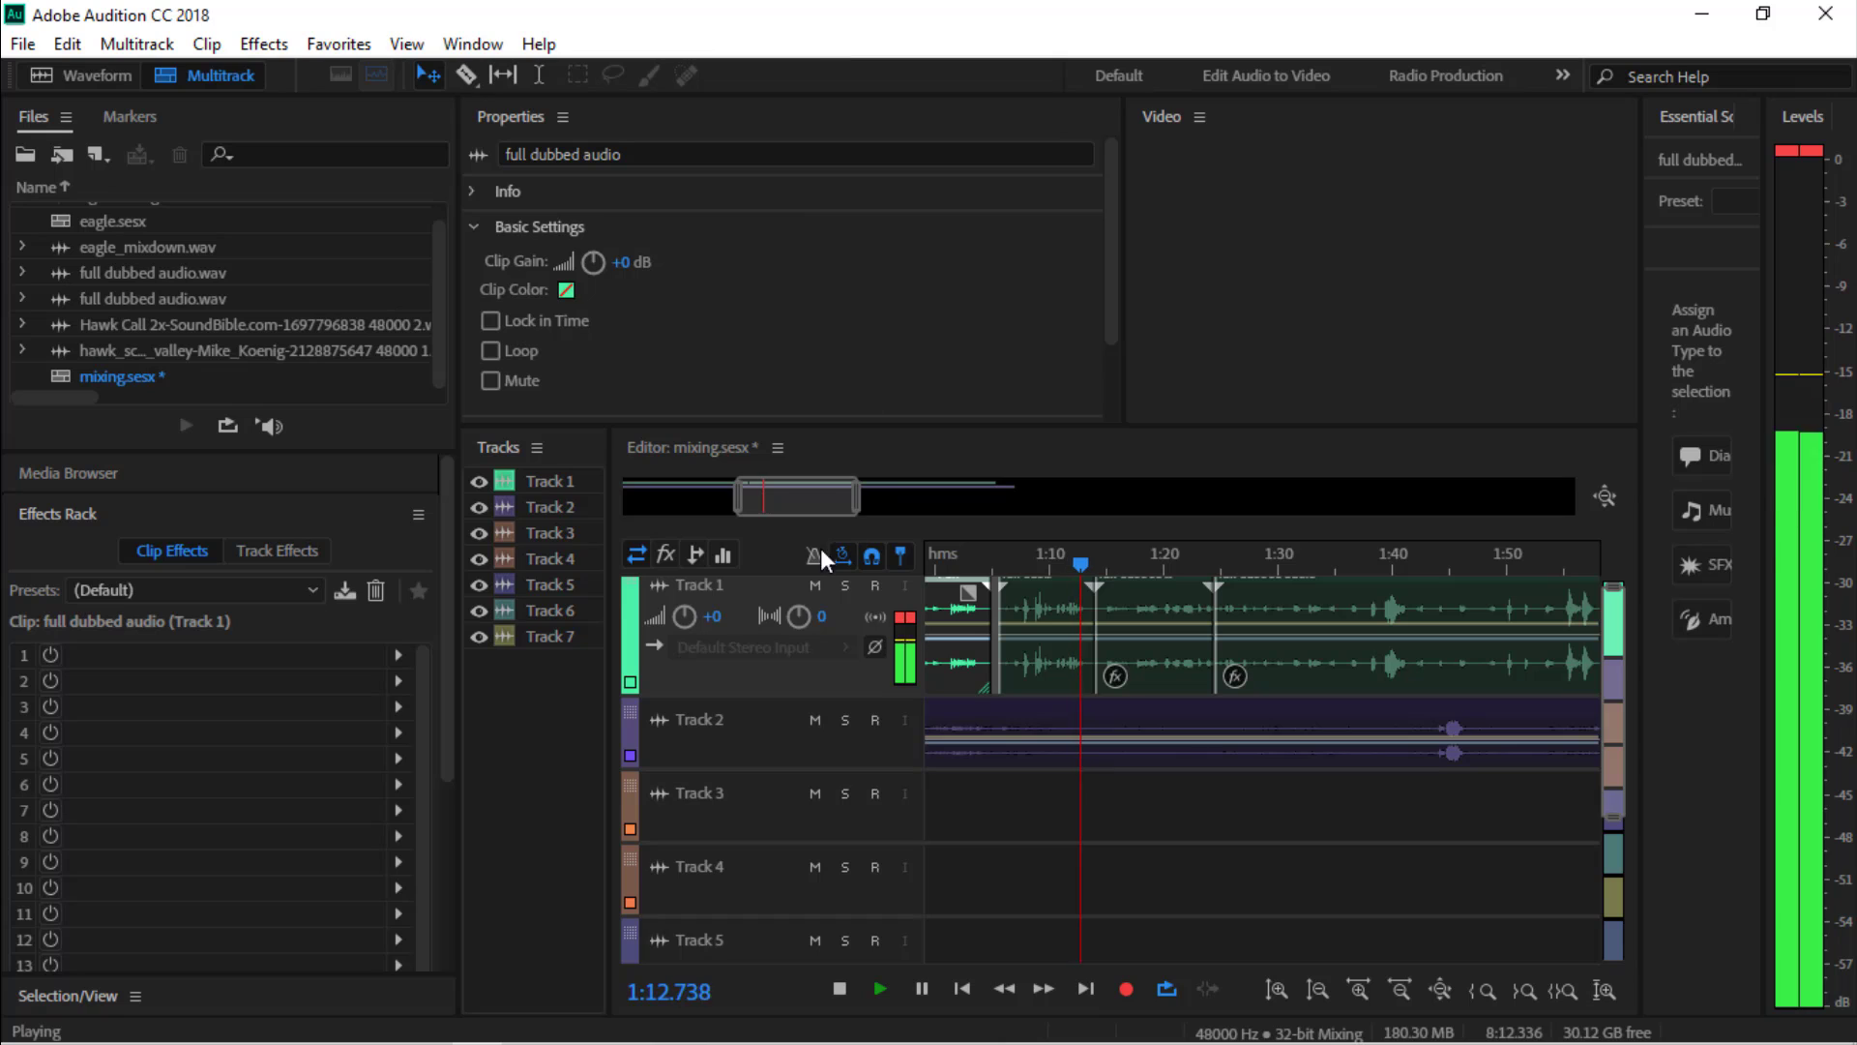
Stop playback, return to the session start and listen to the first clip until about 0:06
{"action": "left_click", "coordinate": [300, 656]}
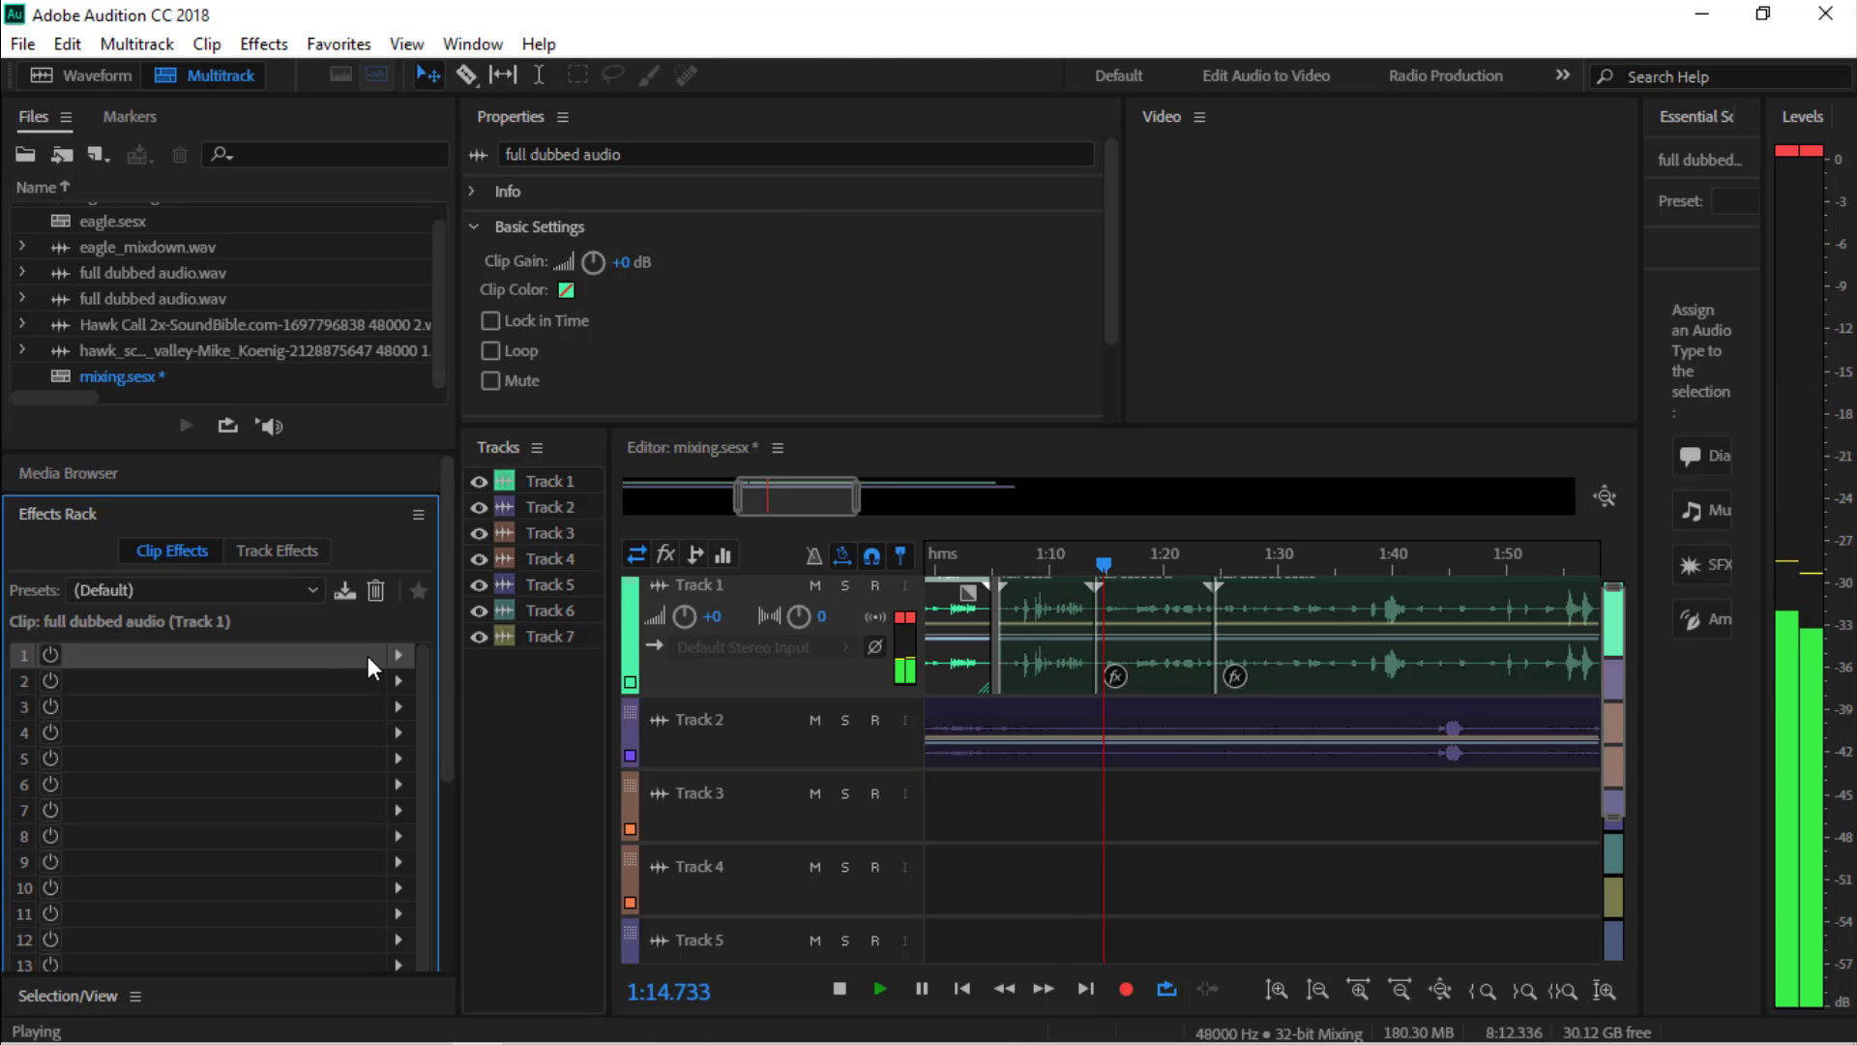
{"action": "left_click", "coordinate": [660, 663]}
{"action": "key", "text": "space"}
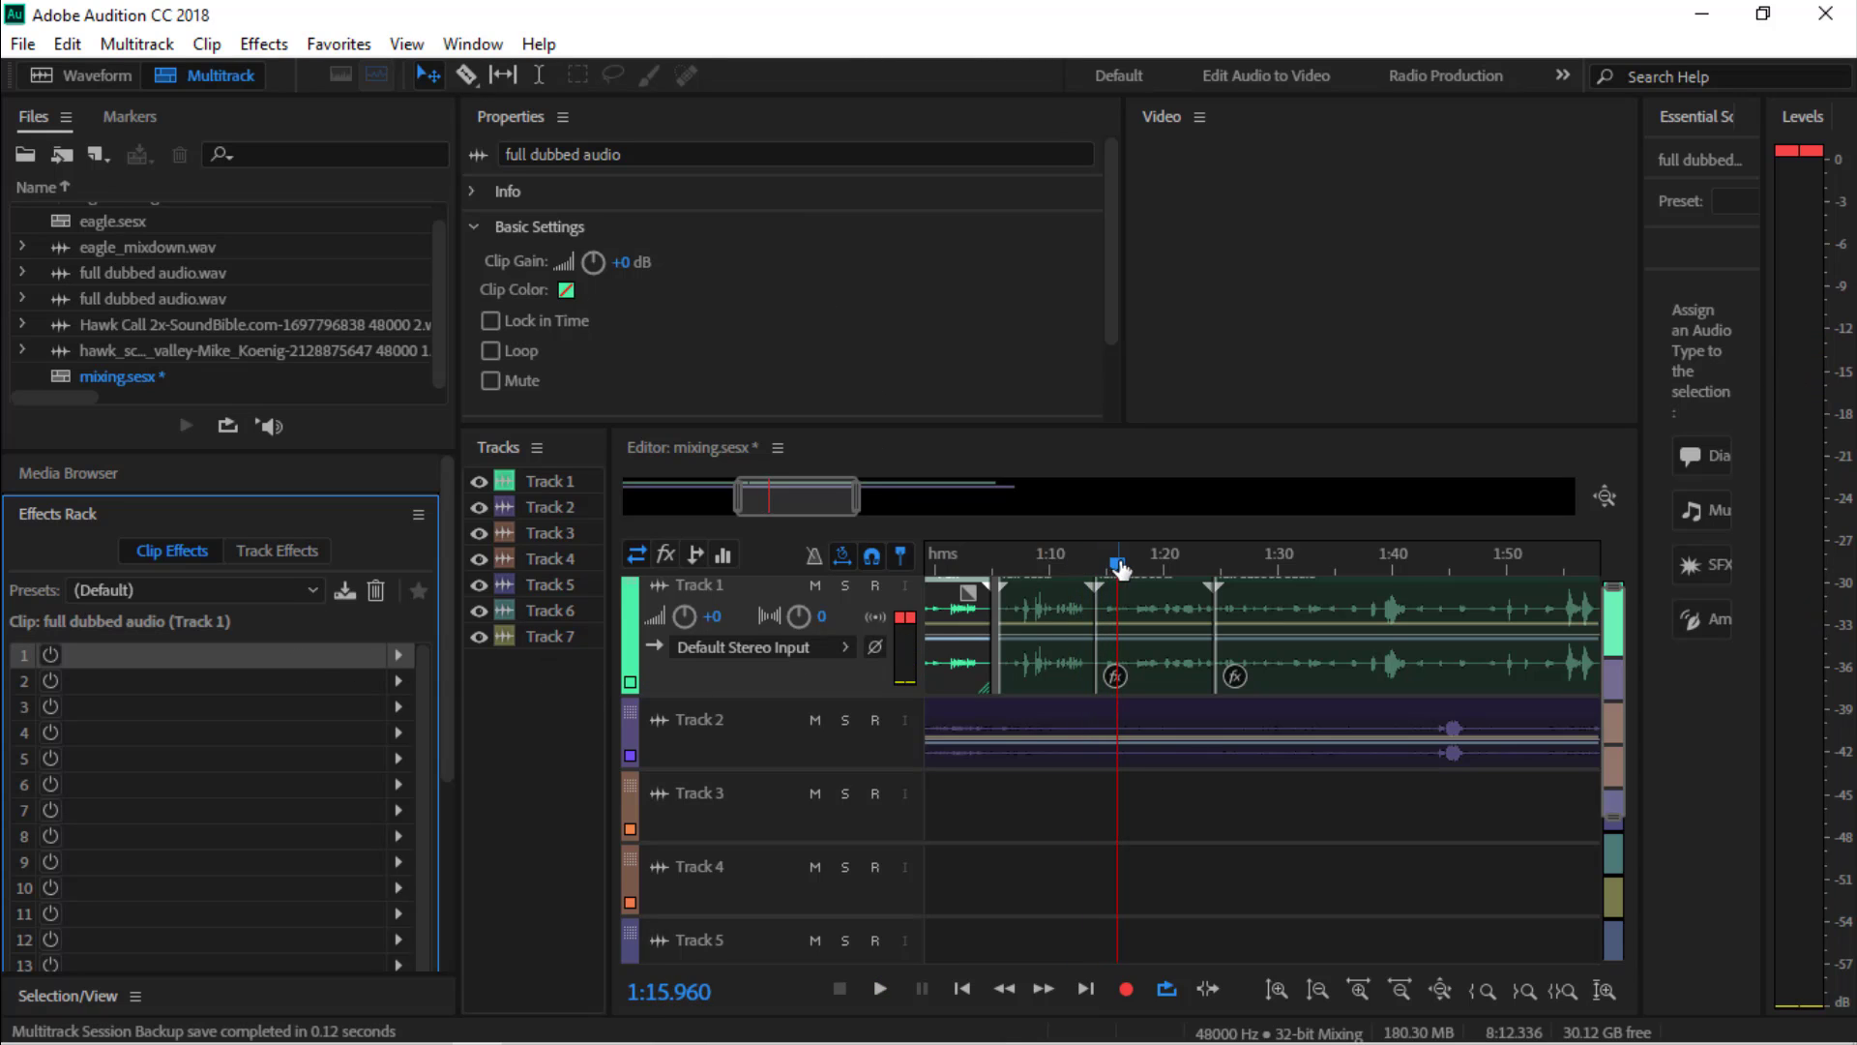
{"action": "key", "text": "Home"}
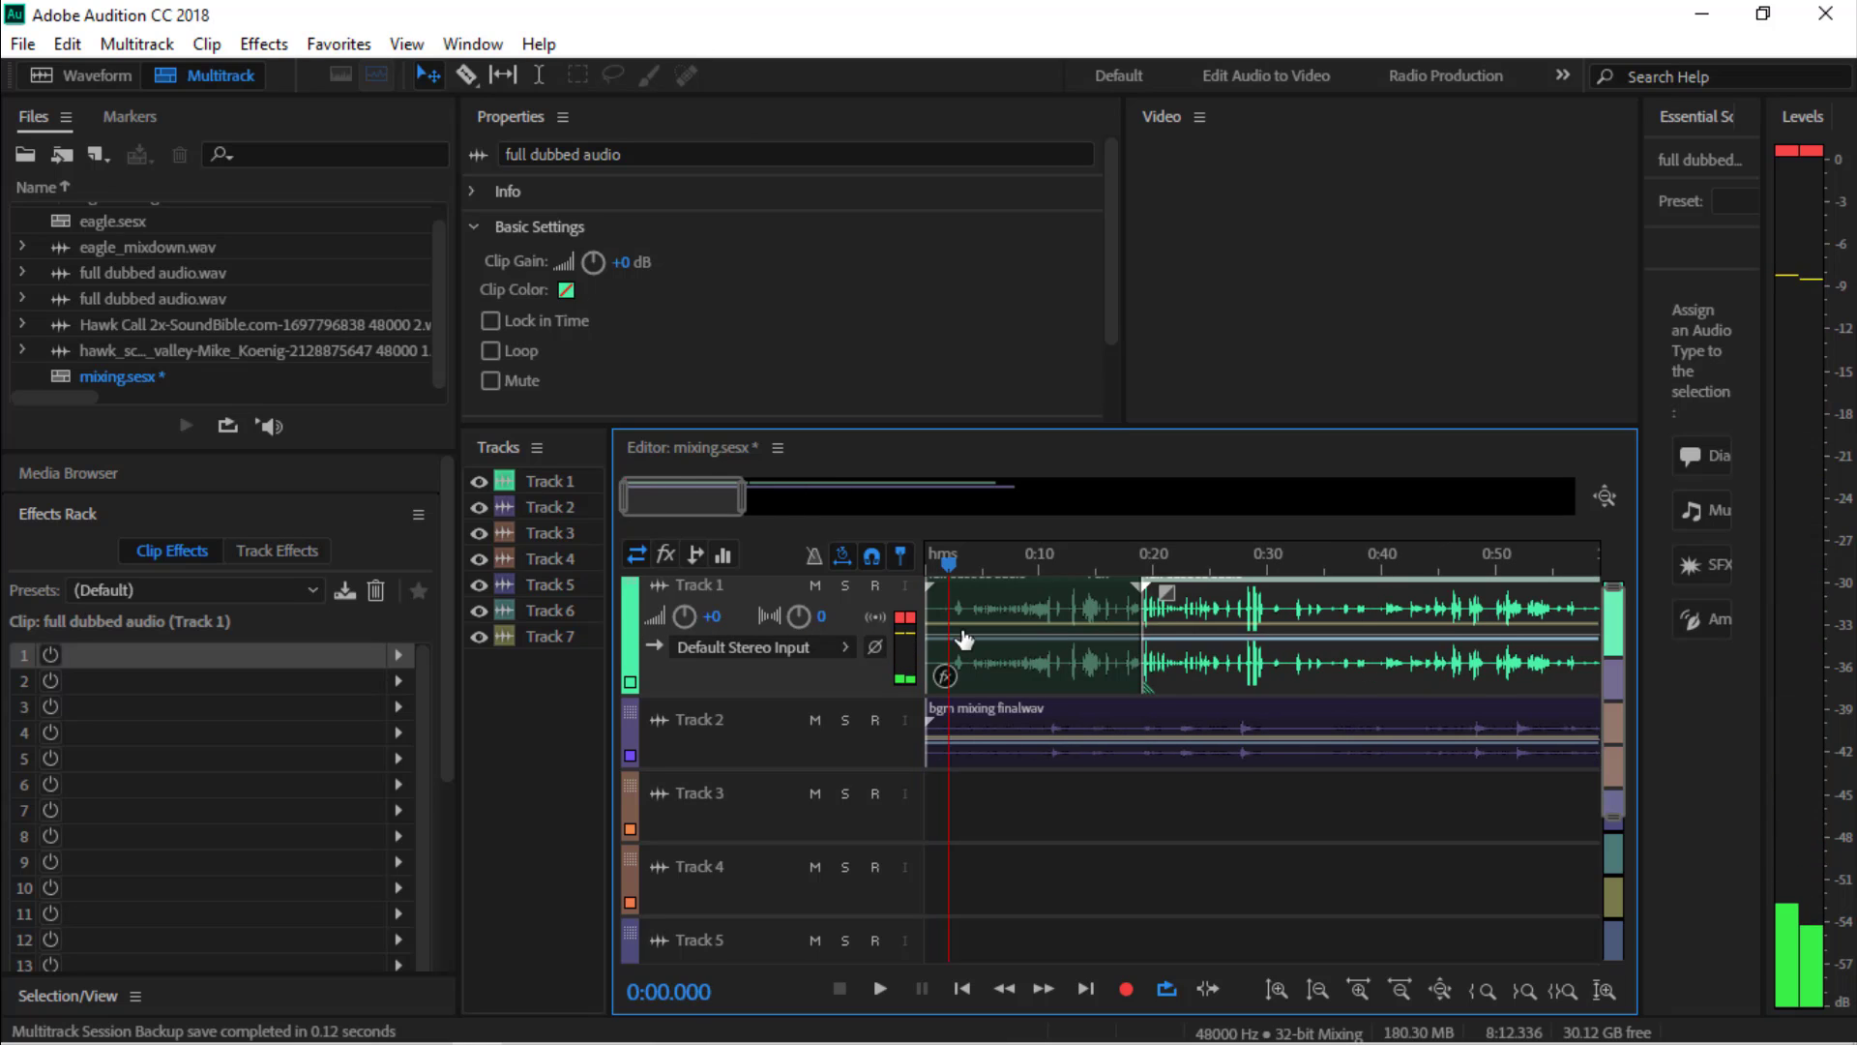
{"action": "key", "text": "space"}
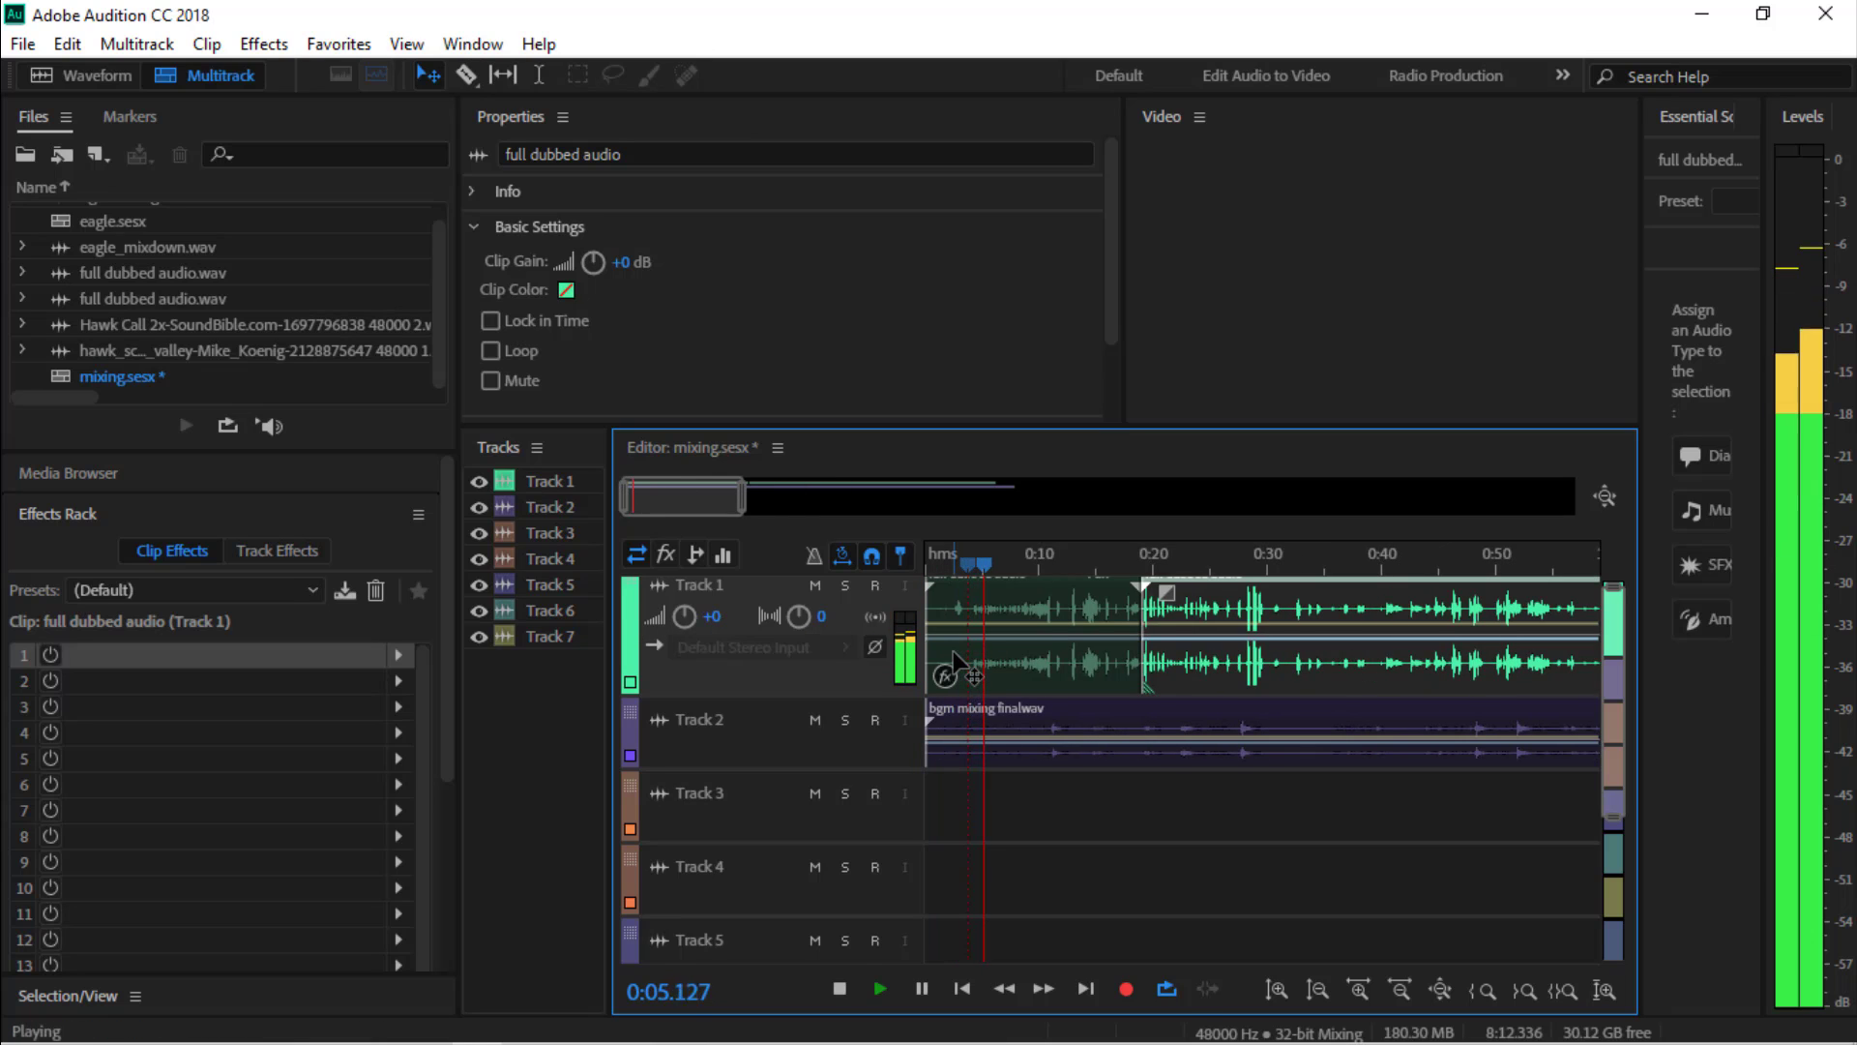
{"action": "key", "text": "space"}
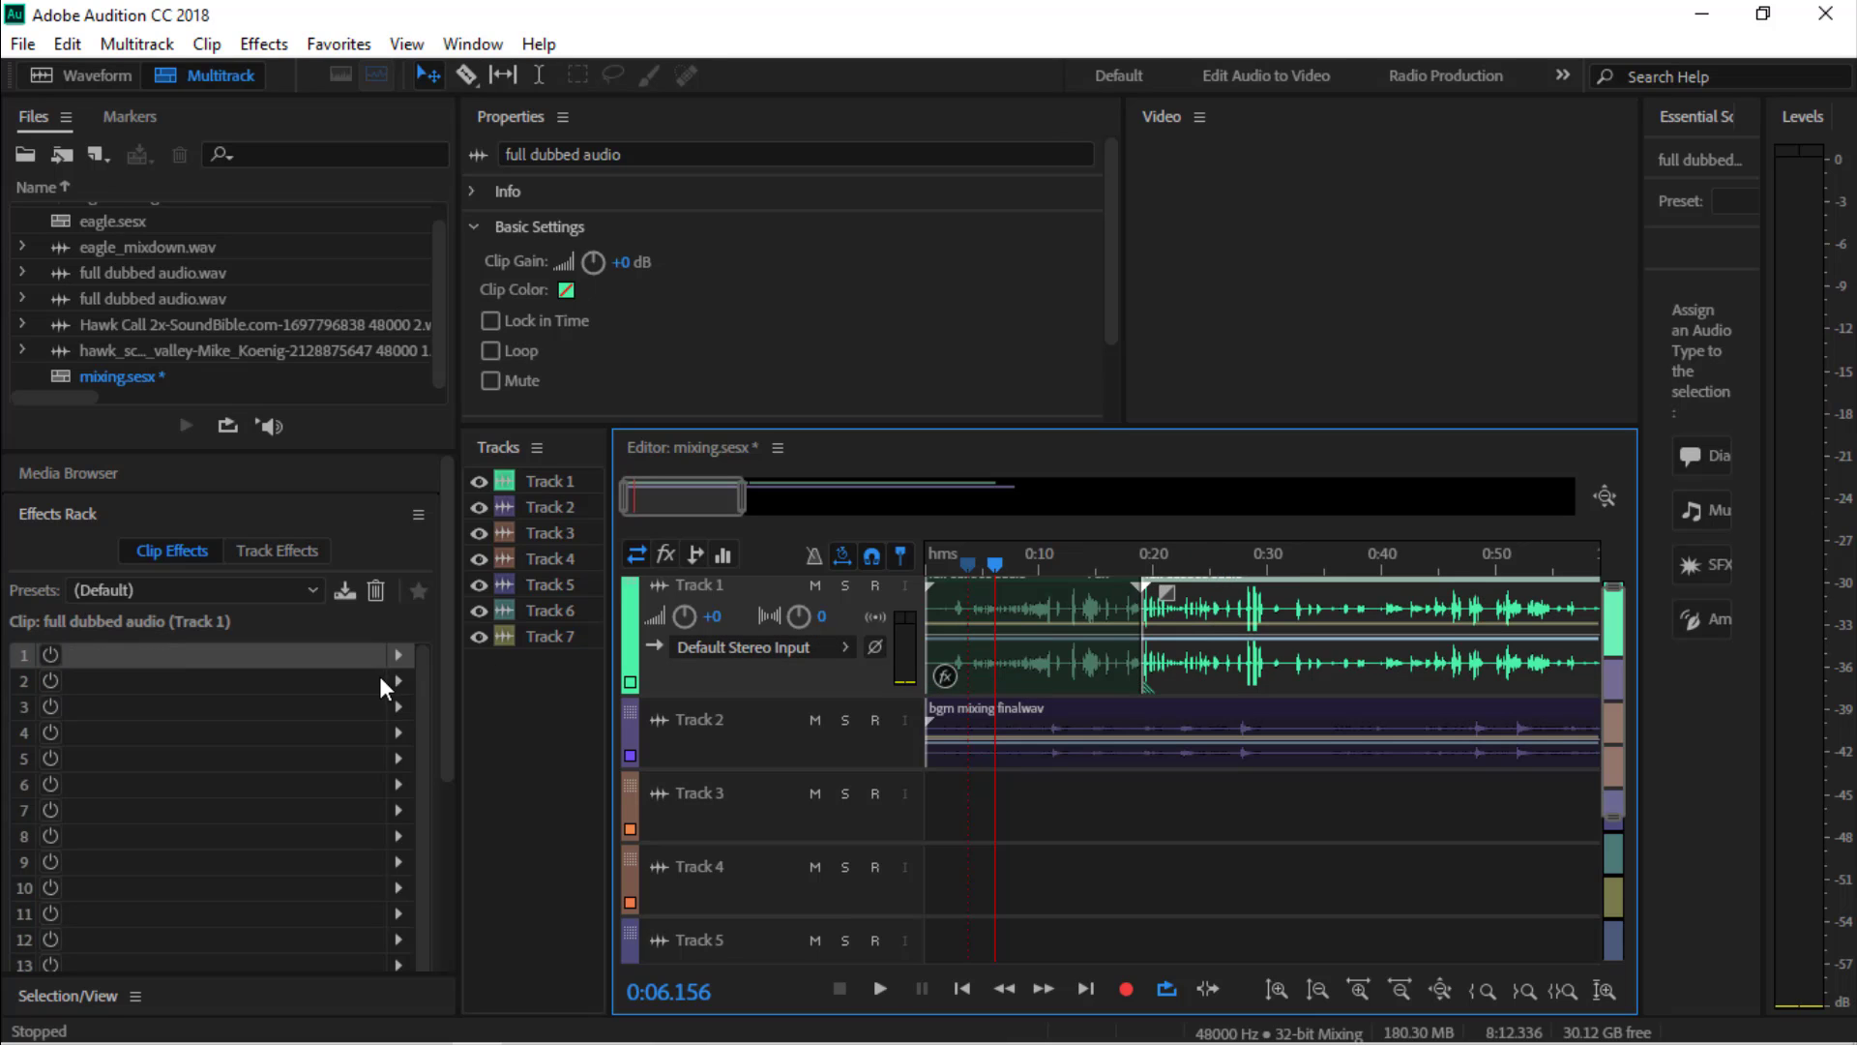
Try adding MeldaProduction's MHarmonizerMB VST effect to slot 1 of the selected second clip on Track 1
{"action": "left_click", "coordinate": [311, 653]}
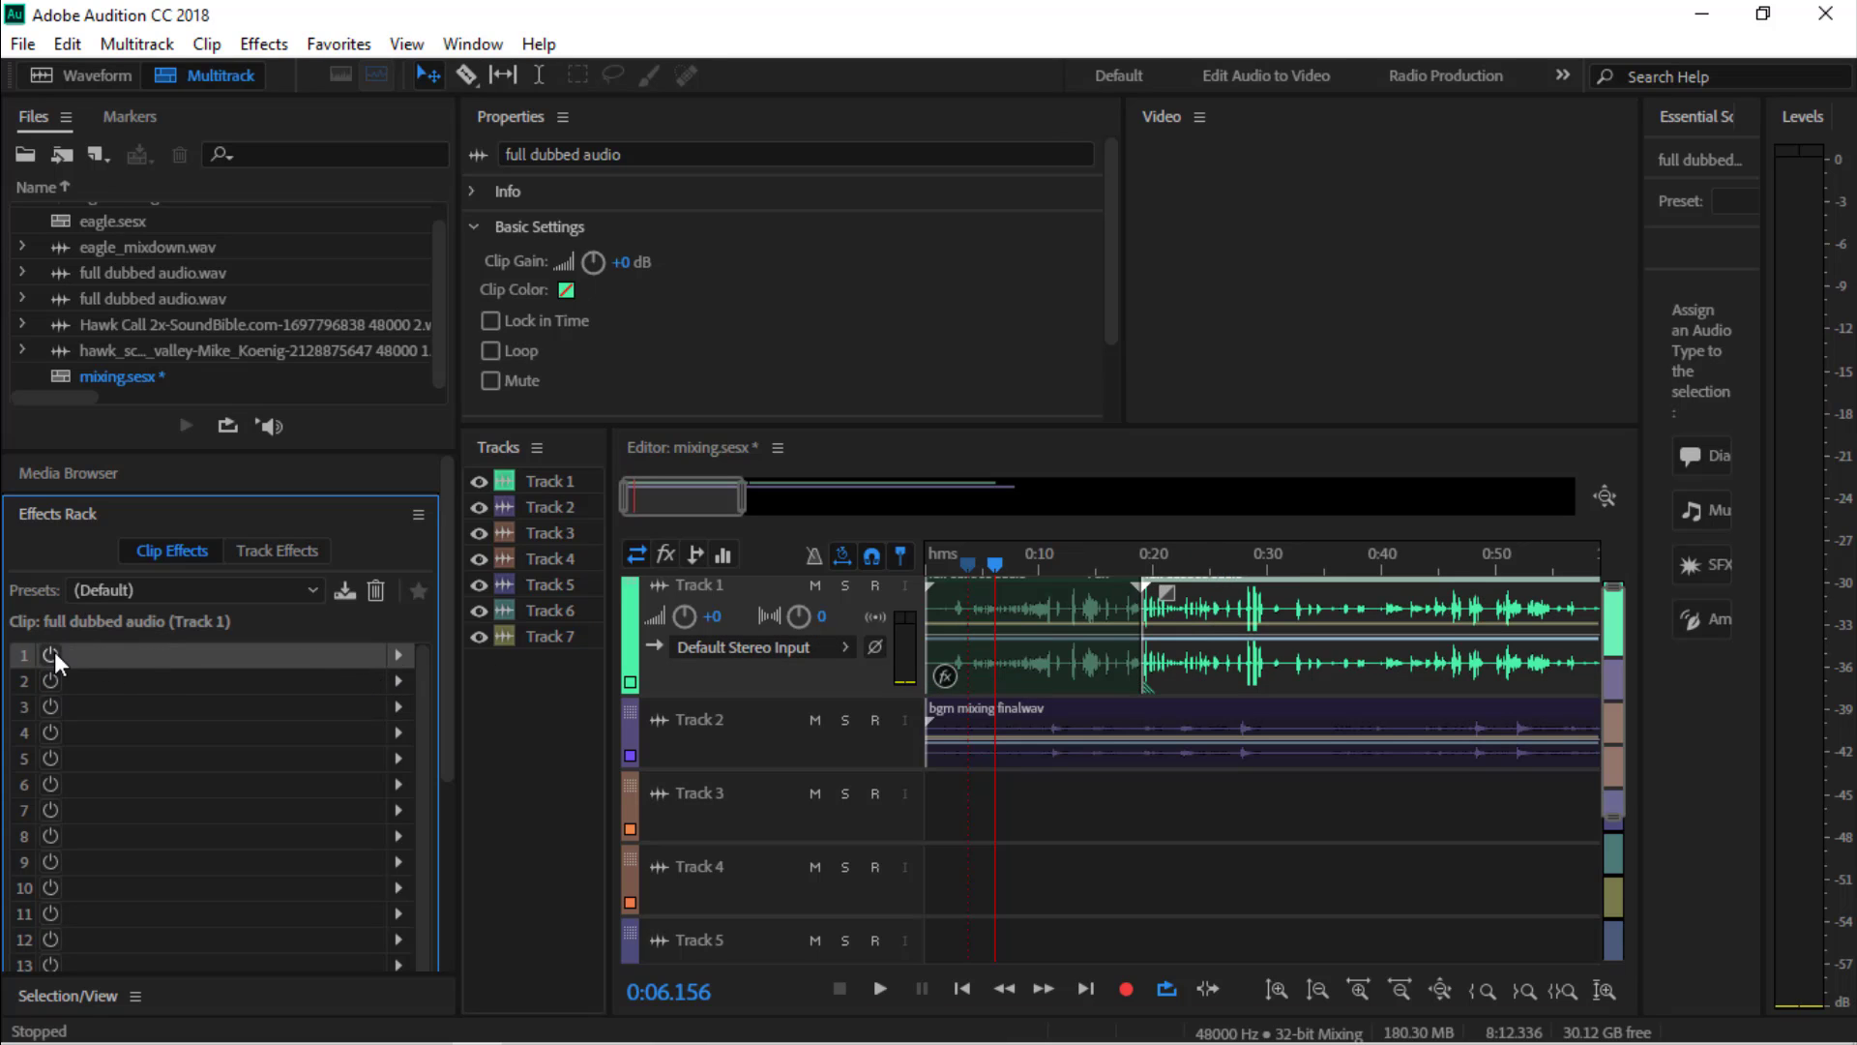
{"action": "left_click", "coordinate": [392, 653]}
{"action": "mouse_move", "coordinate": [477, 600]}
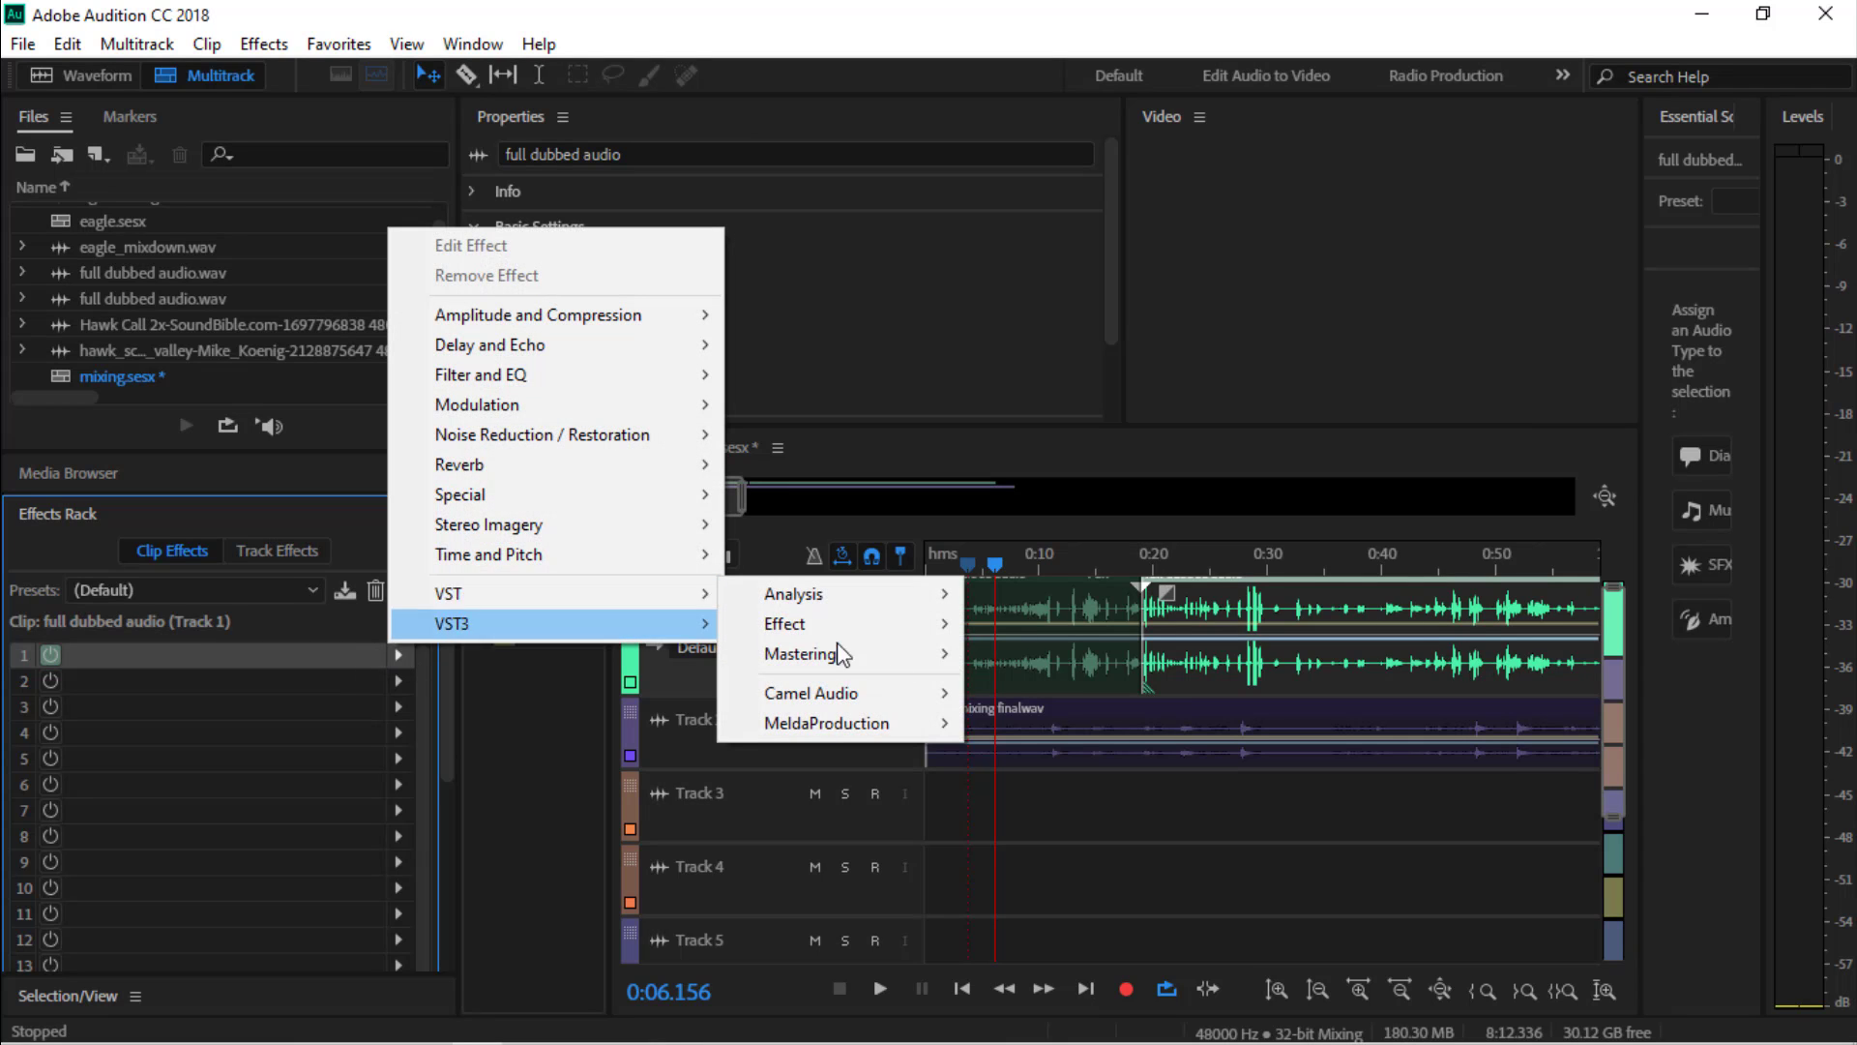
{"action": "mouse_move", "coordinate": [895, 724]}
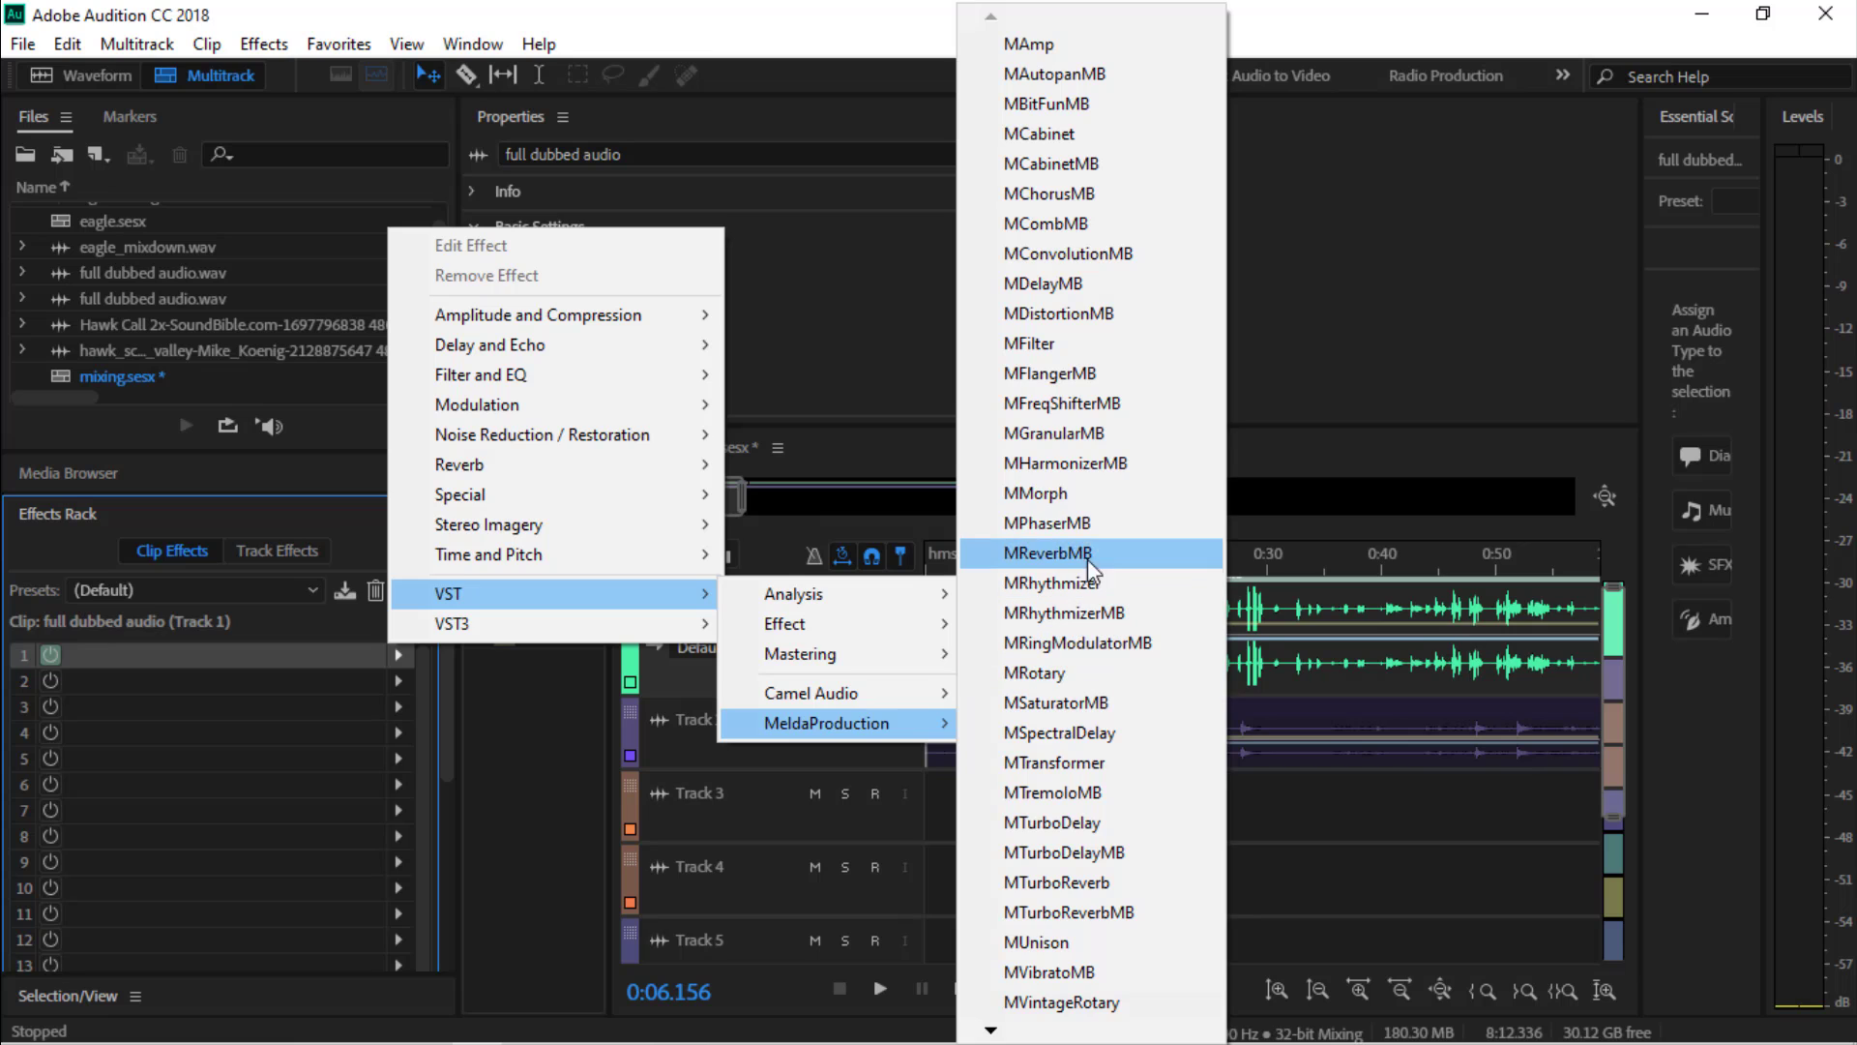
{"action": "left_click", "coordinate": [1100, 472]}
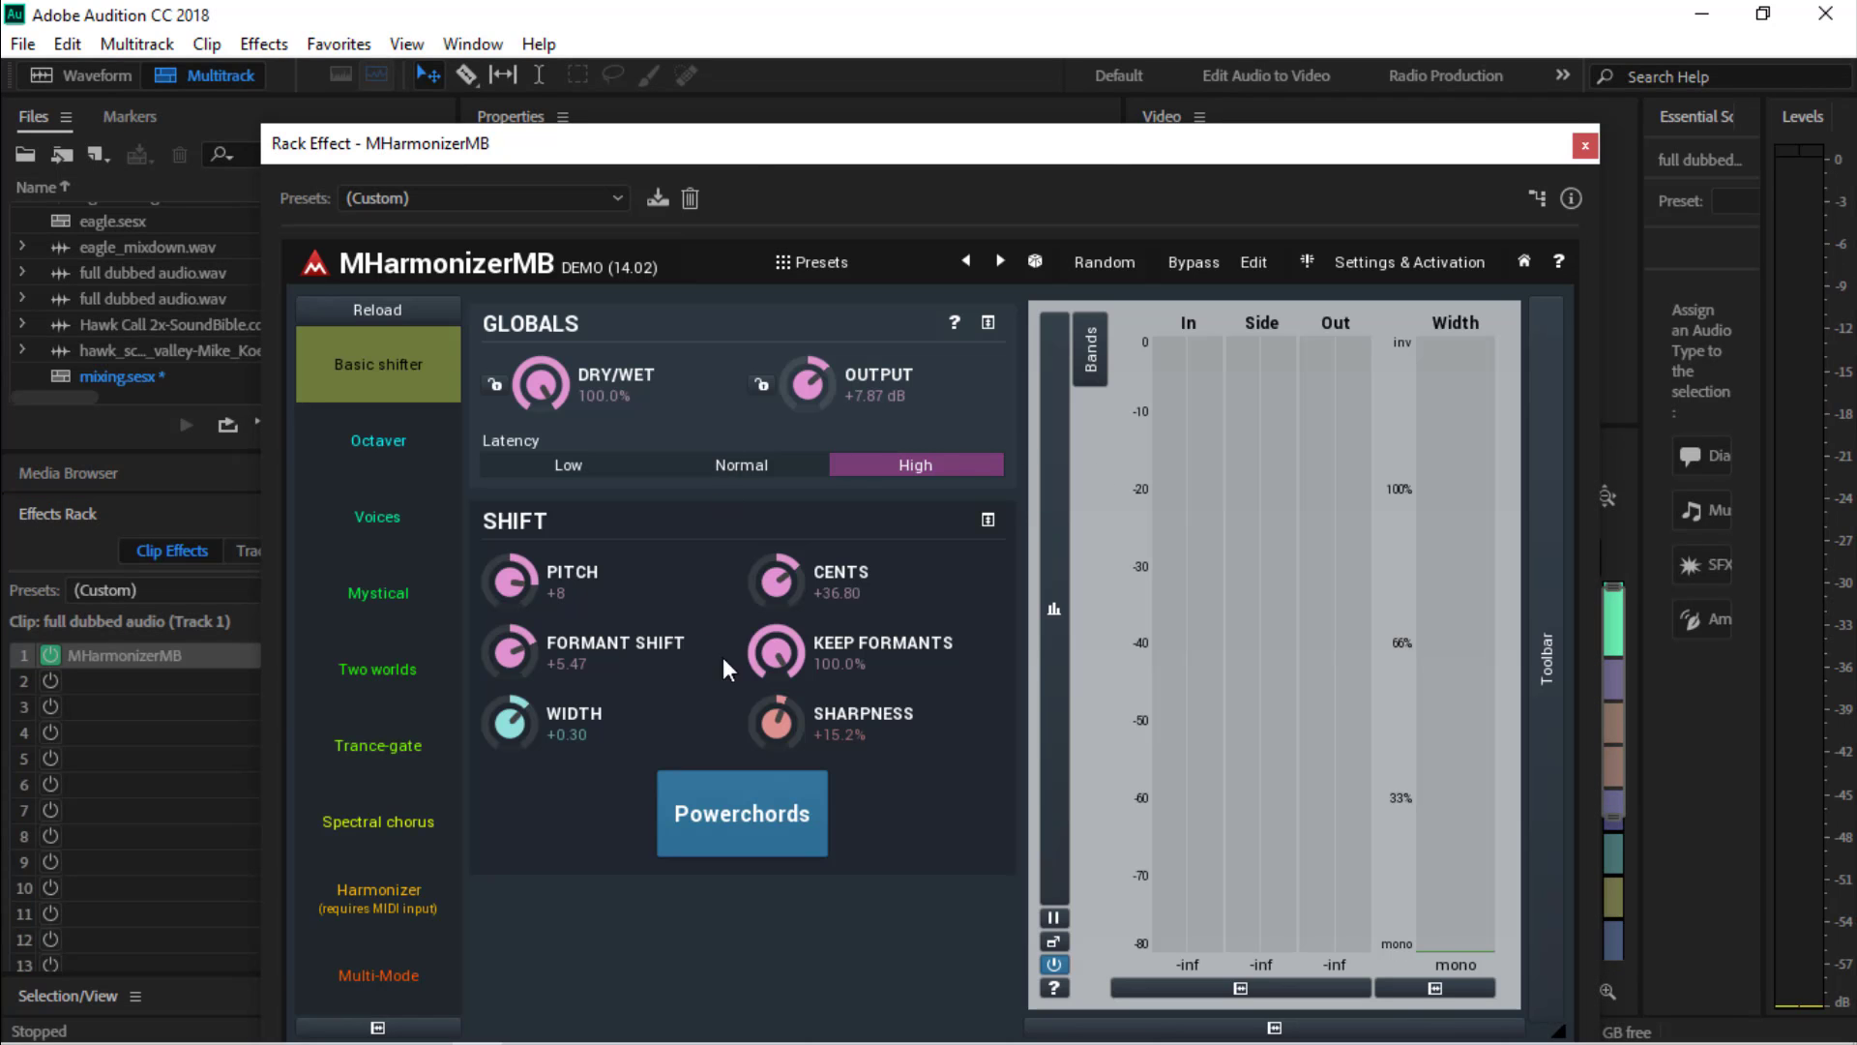
Uncover the timeline, listen from about 0:06 to 0:10, then close MHarmonizerMB and undo adding it to the second clip
{"action": "left_click_drag", "start_coordinate": [667, 157], "coordinate": [148, 35]}
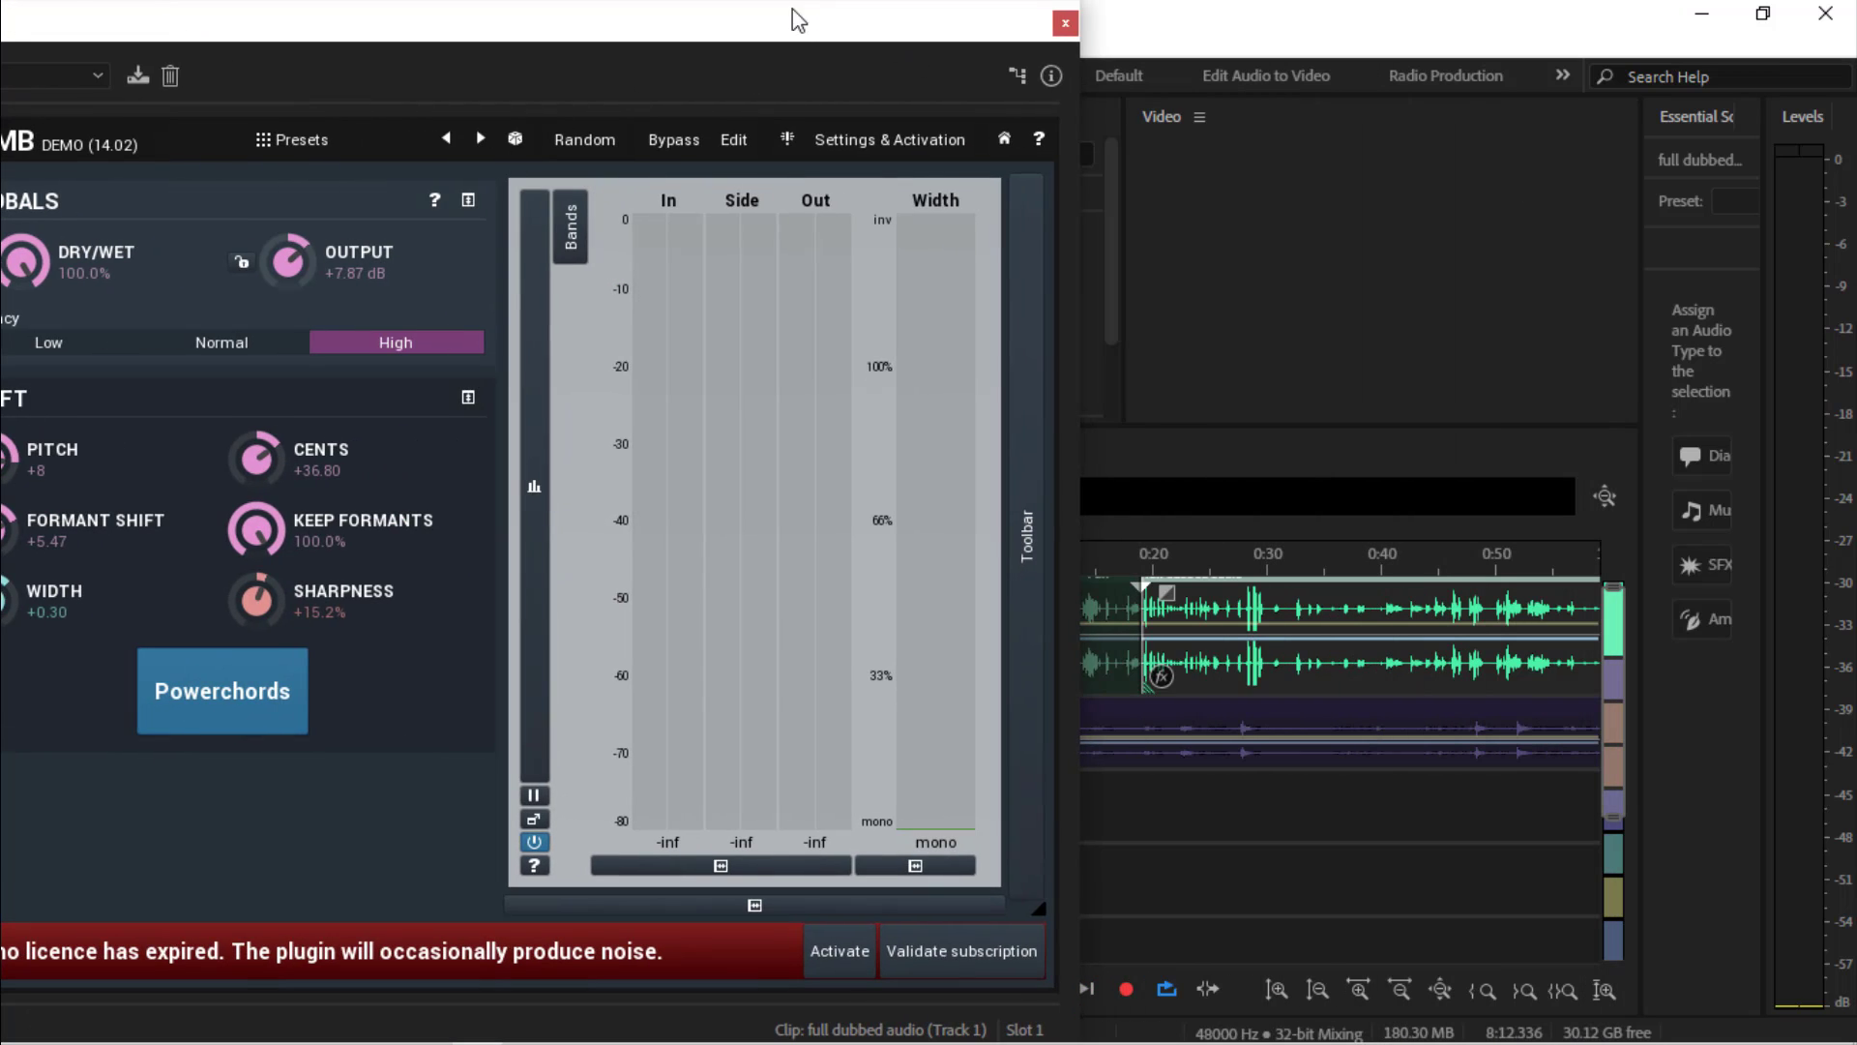
{"action": "left_click_drag", "start_coordinate": [792, 20], "coordinate": [633, 194]}
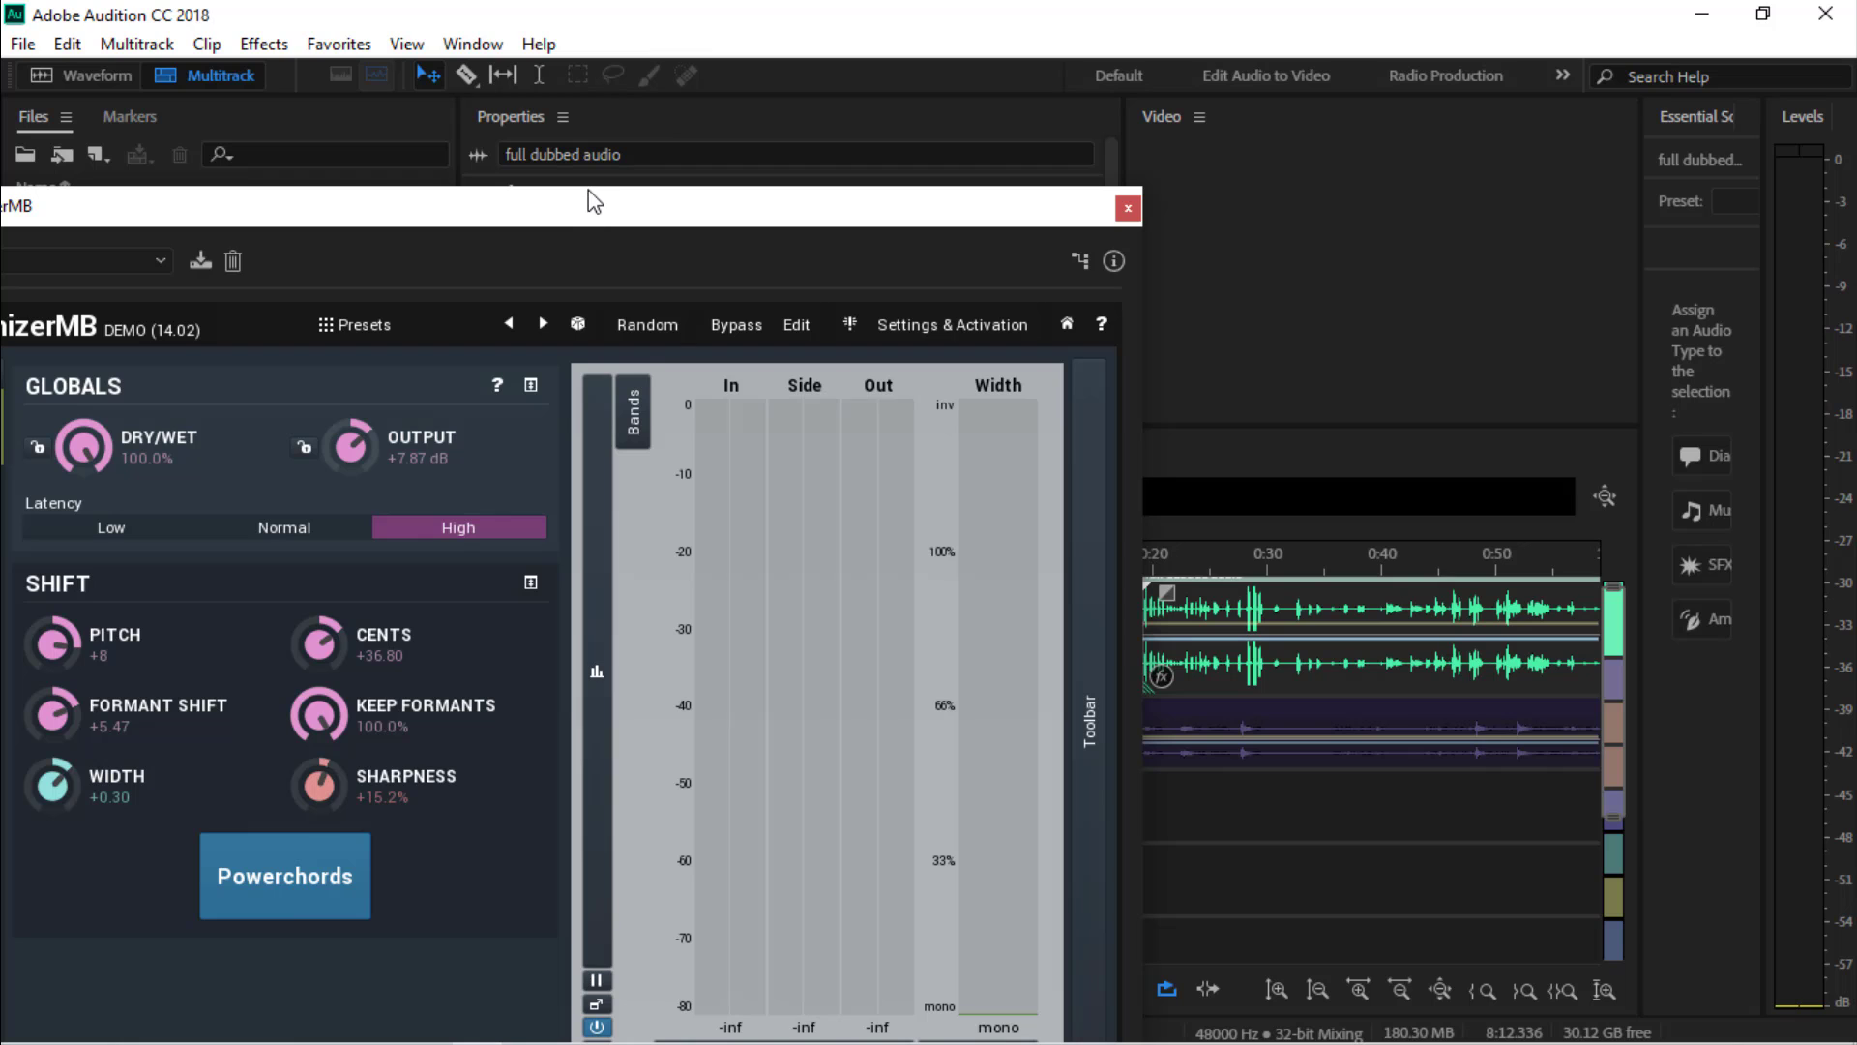
{"action": "left_click_drag", "start_coordinate": [595, 198], "coordinate": [326, 113]}
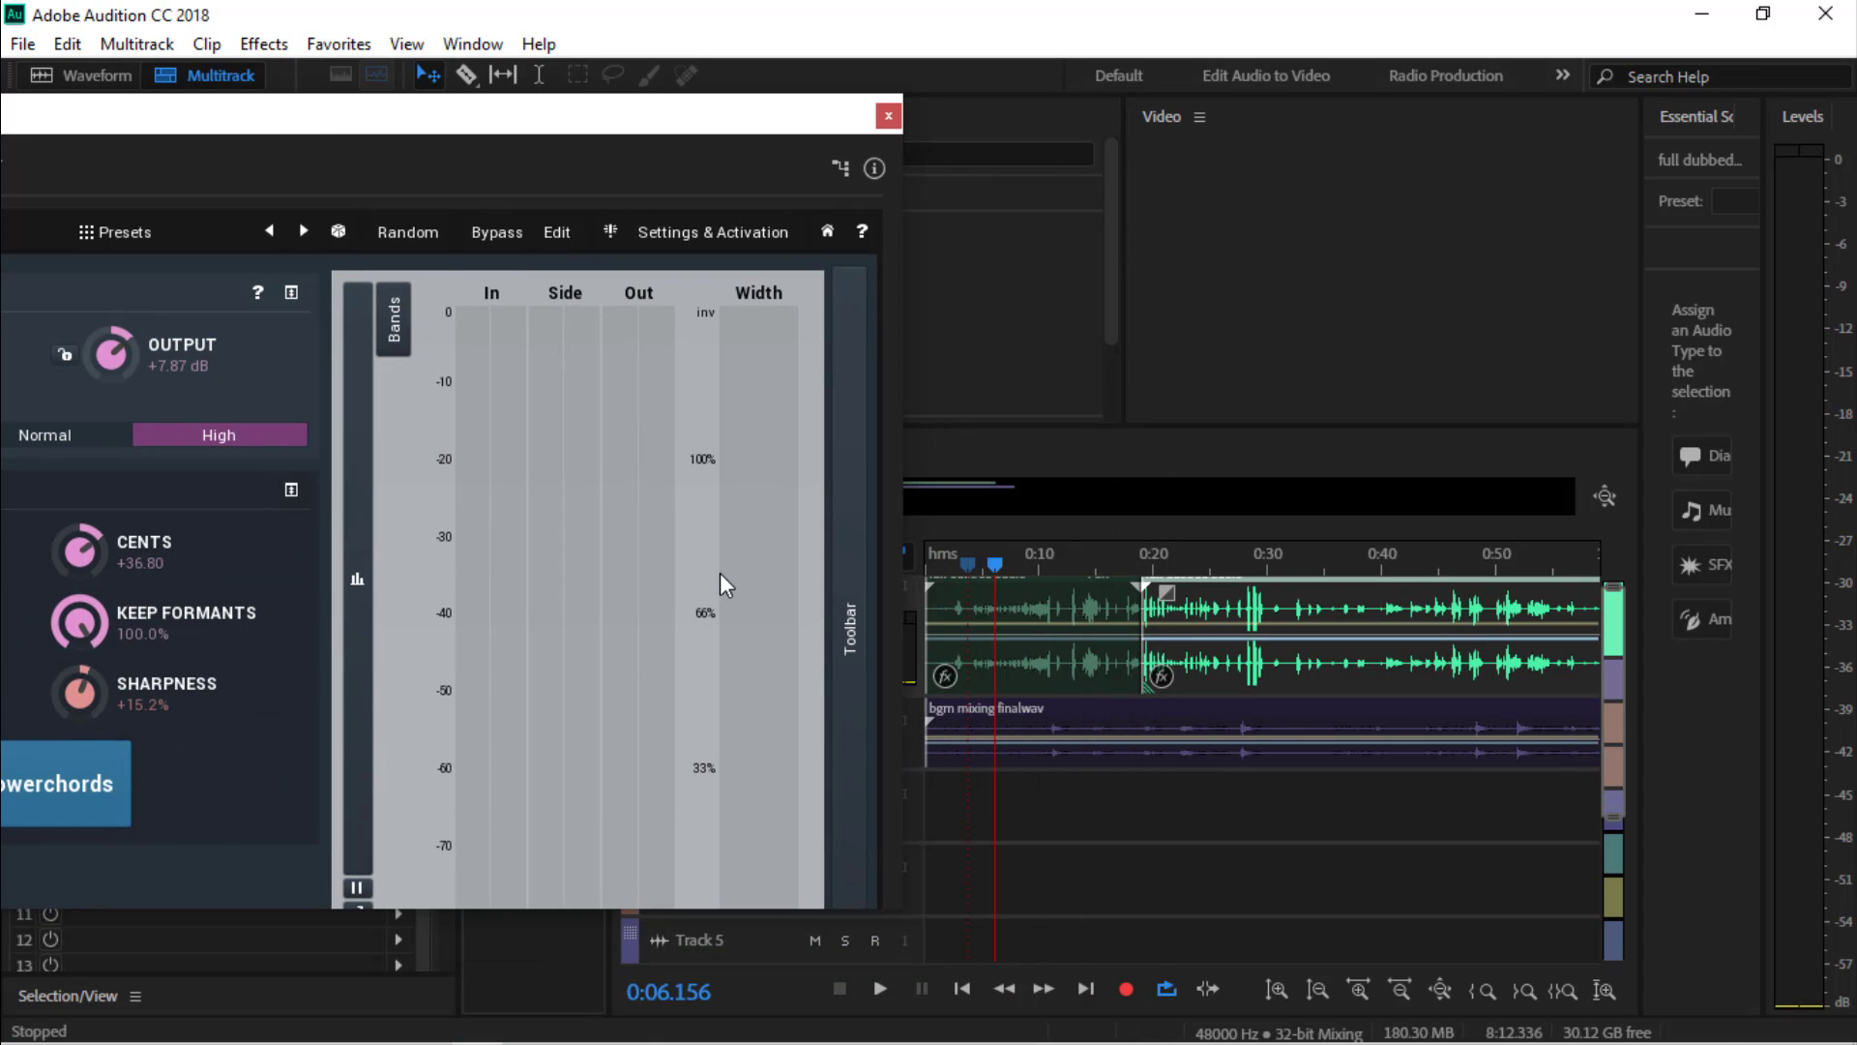
{"action": "key", "text": "space"}
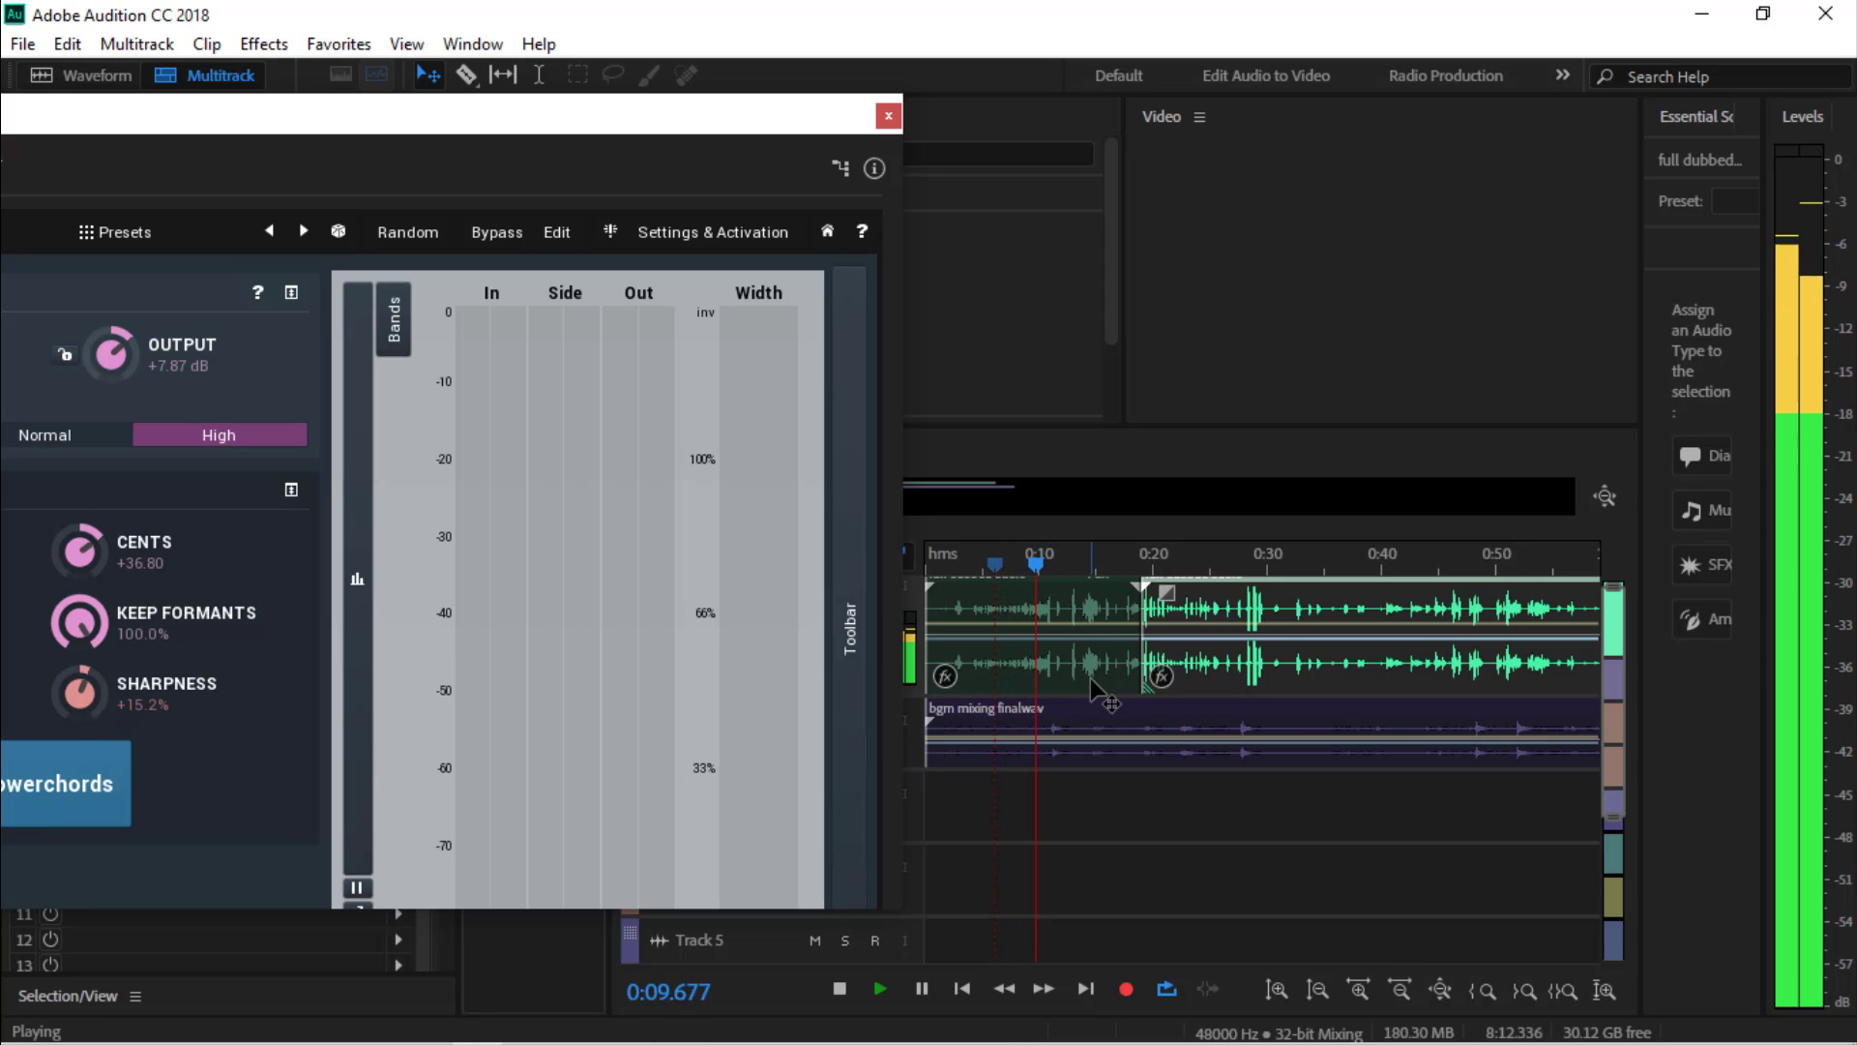
{"action": "key", "text": "space"}
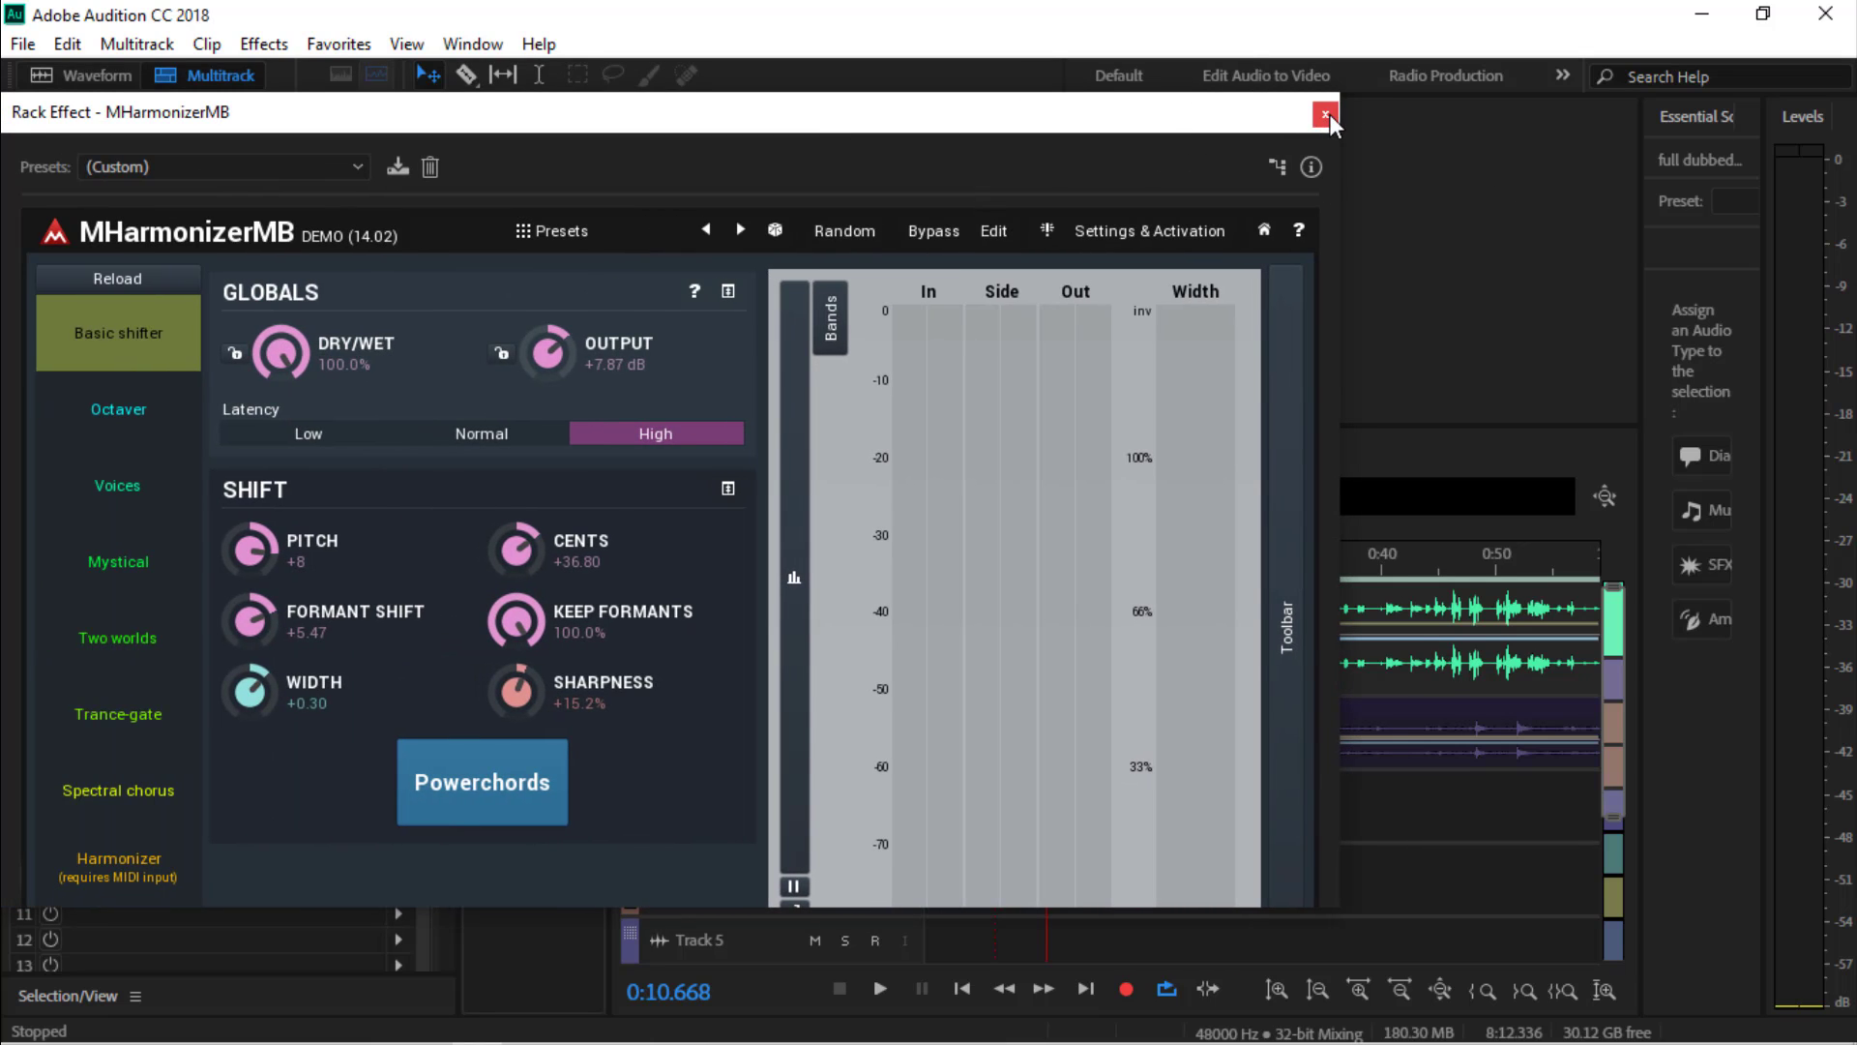
{"action": "left_click", "coordinate": [1326, 115]}
{"action": "key", "text": "ctrl+z"}
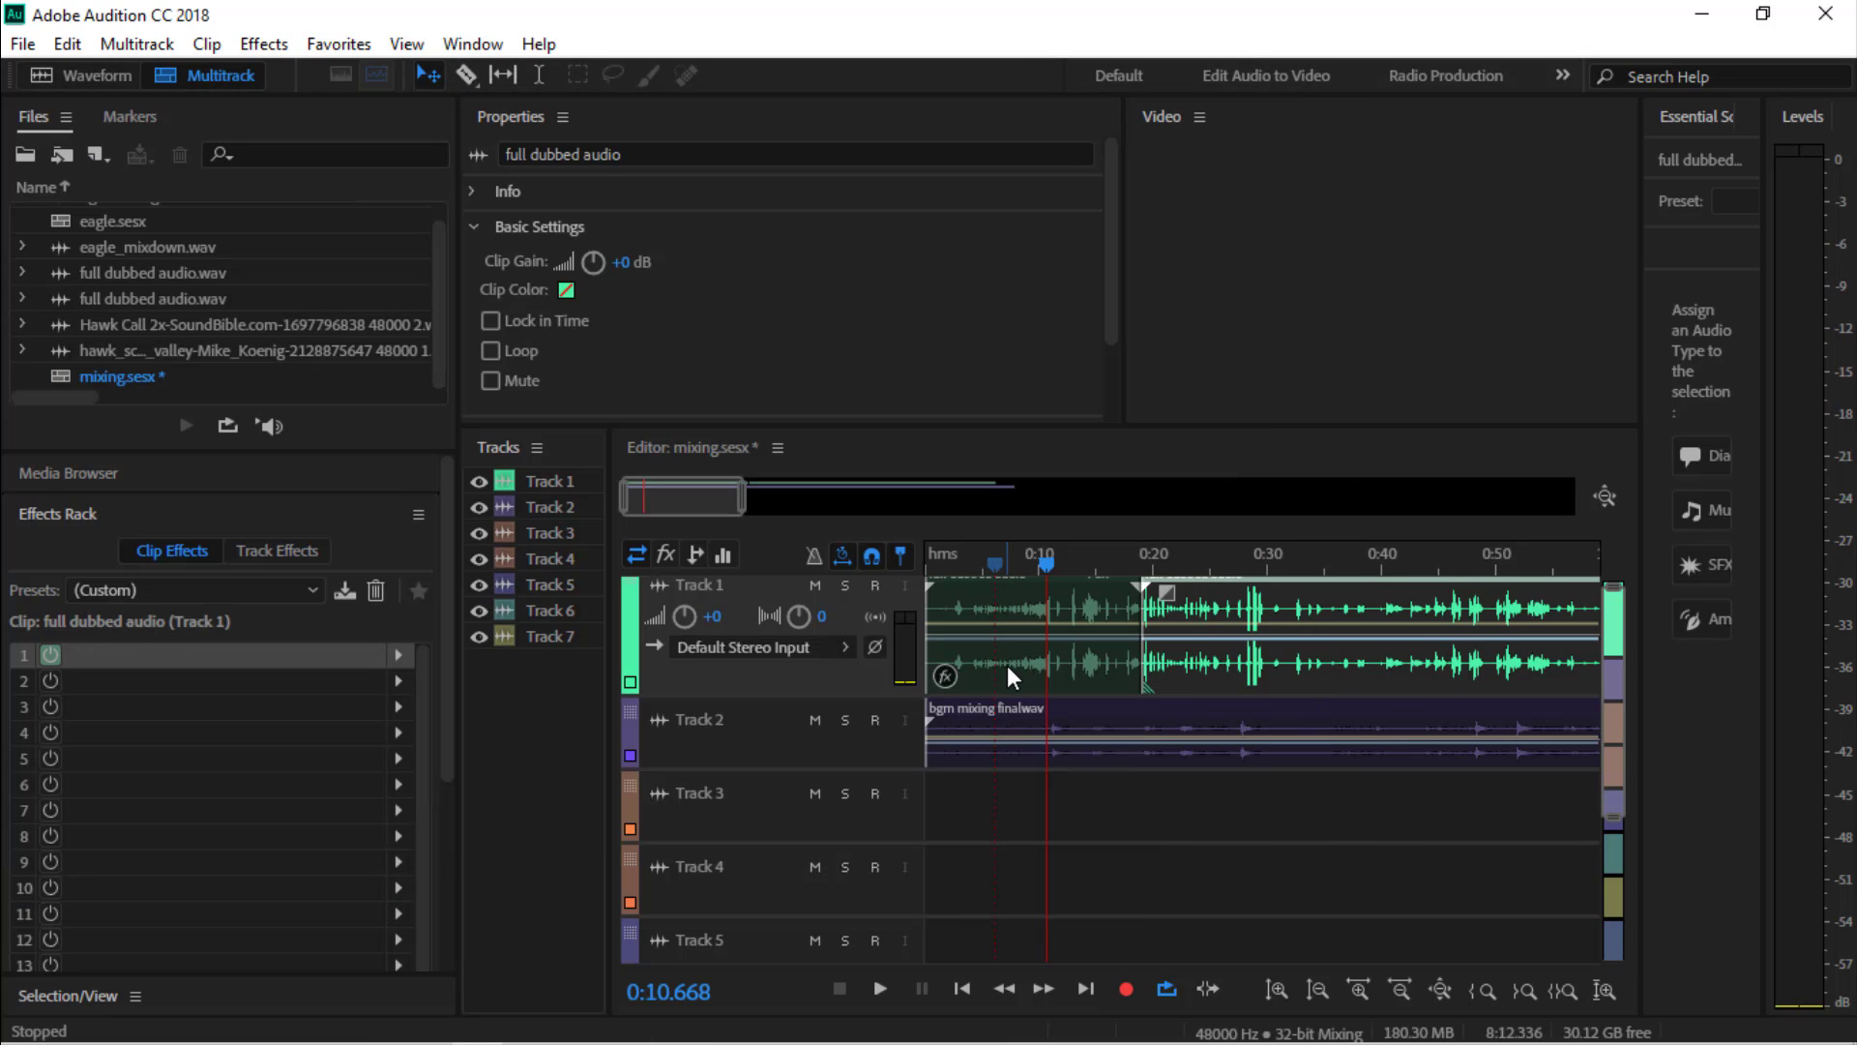
Listen briefly to the first clip from about 0:10
{"action": "left_click", "coordinate": [1036, 557]}
{"action": "key", "text": "space"}
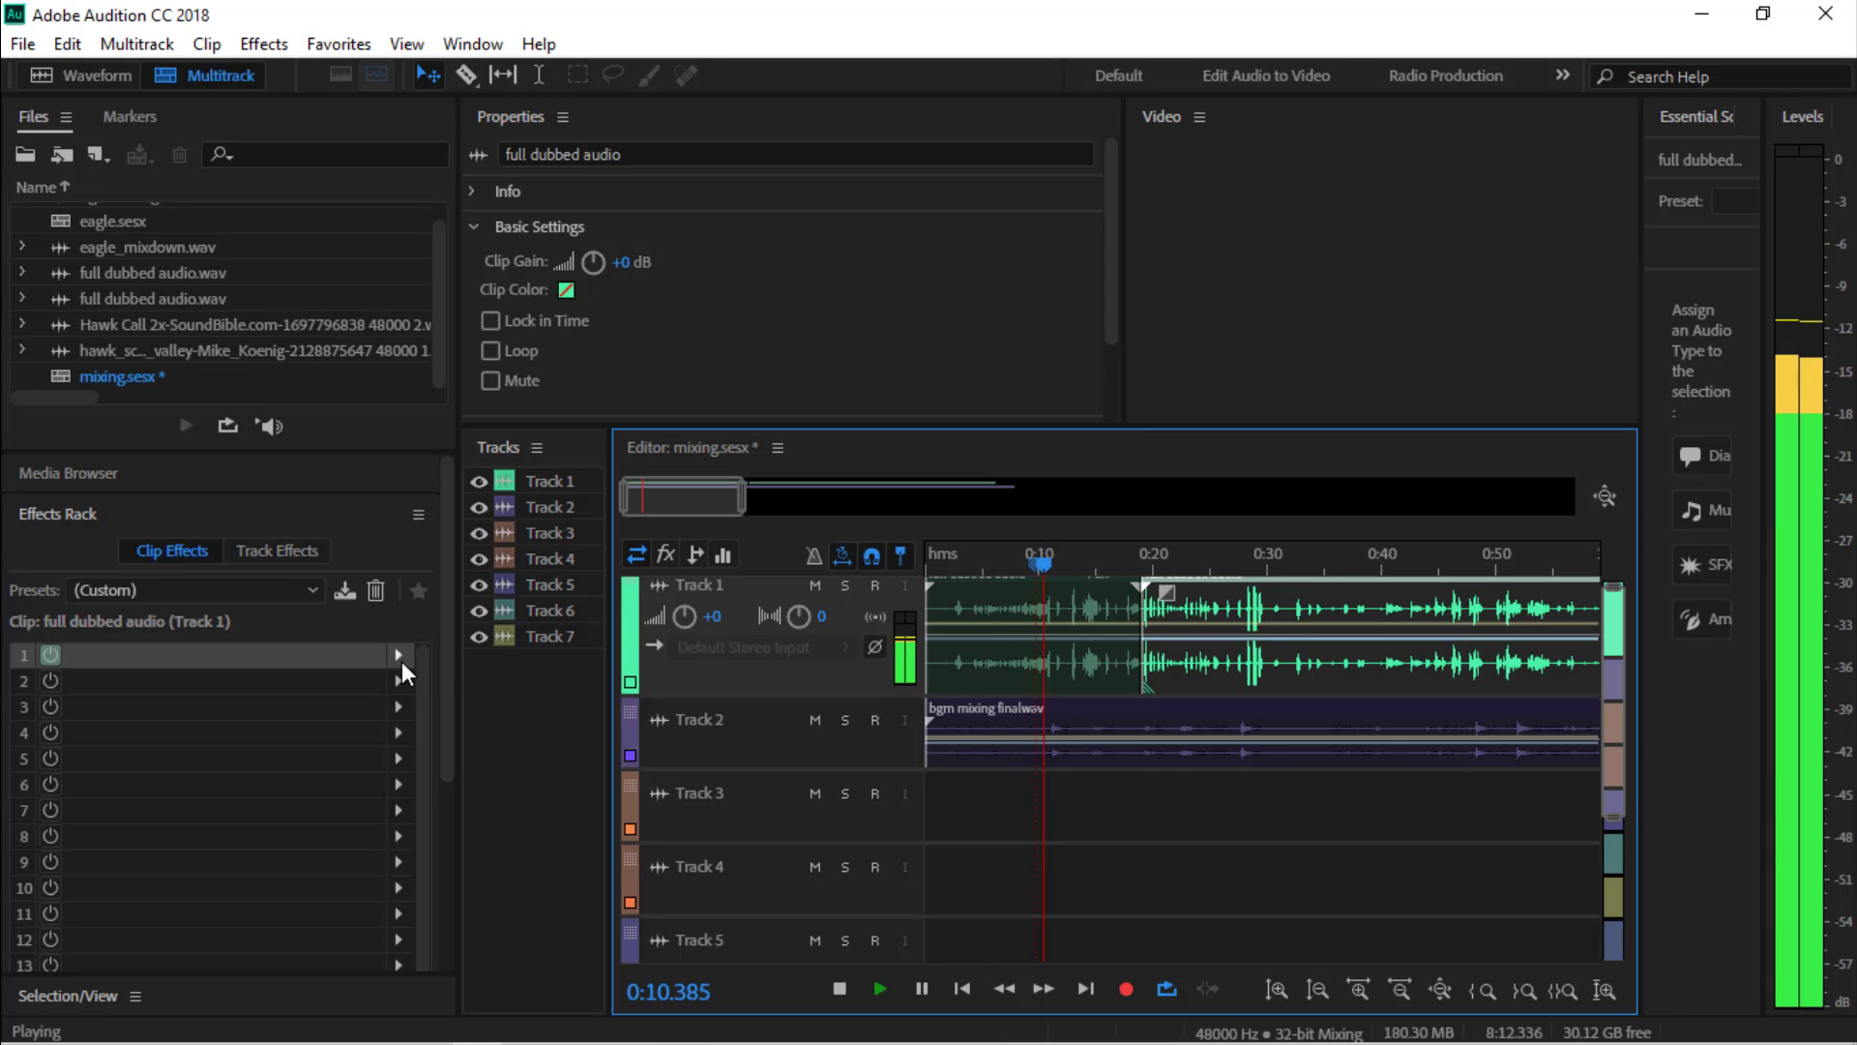
{"action": "key", "text": "space"}
Insert MeldaProduction's MHarmonizerMB VST in slot 1 of the second clip's effects rack
{"action": "left_click", "coordinate": [399, 654]}
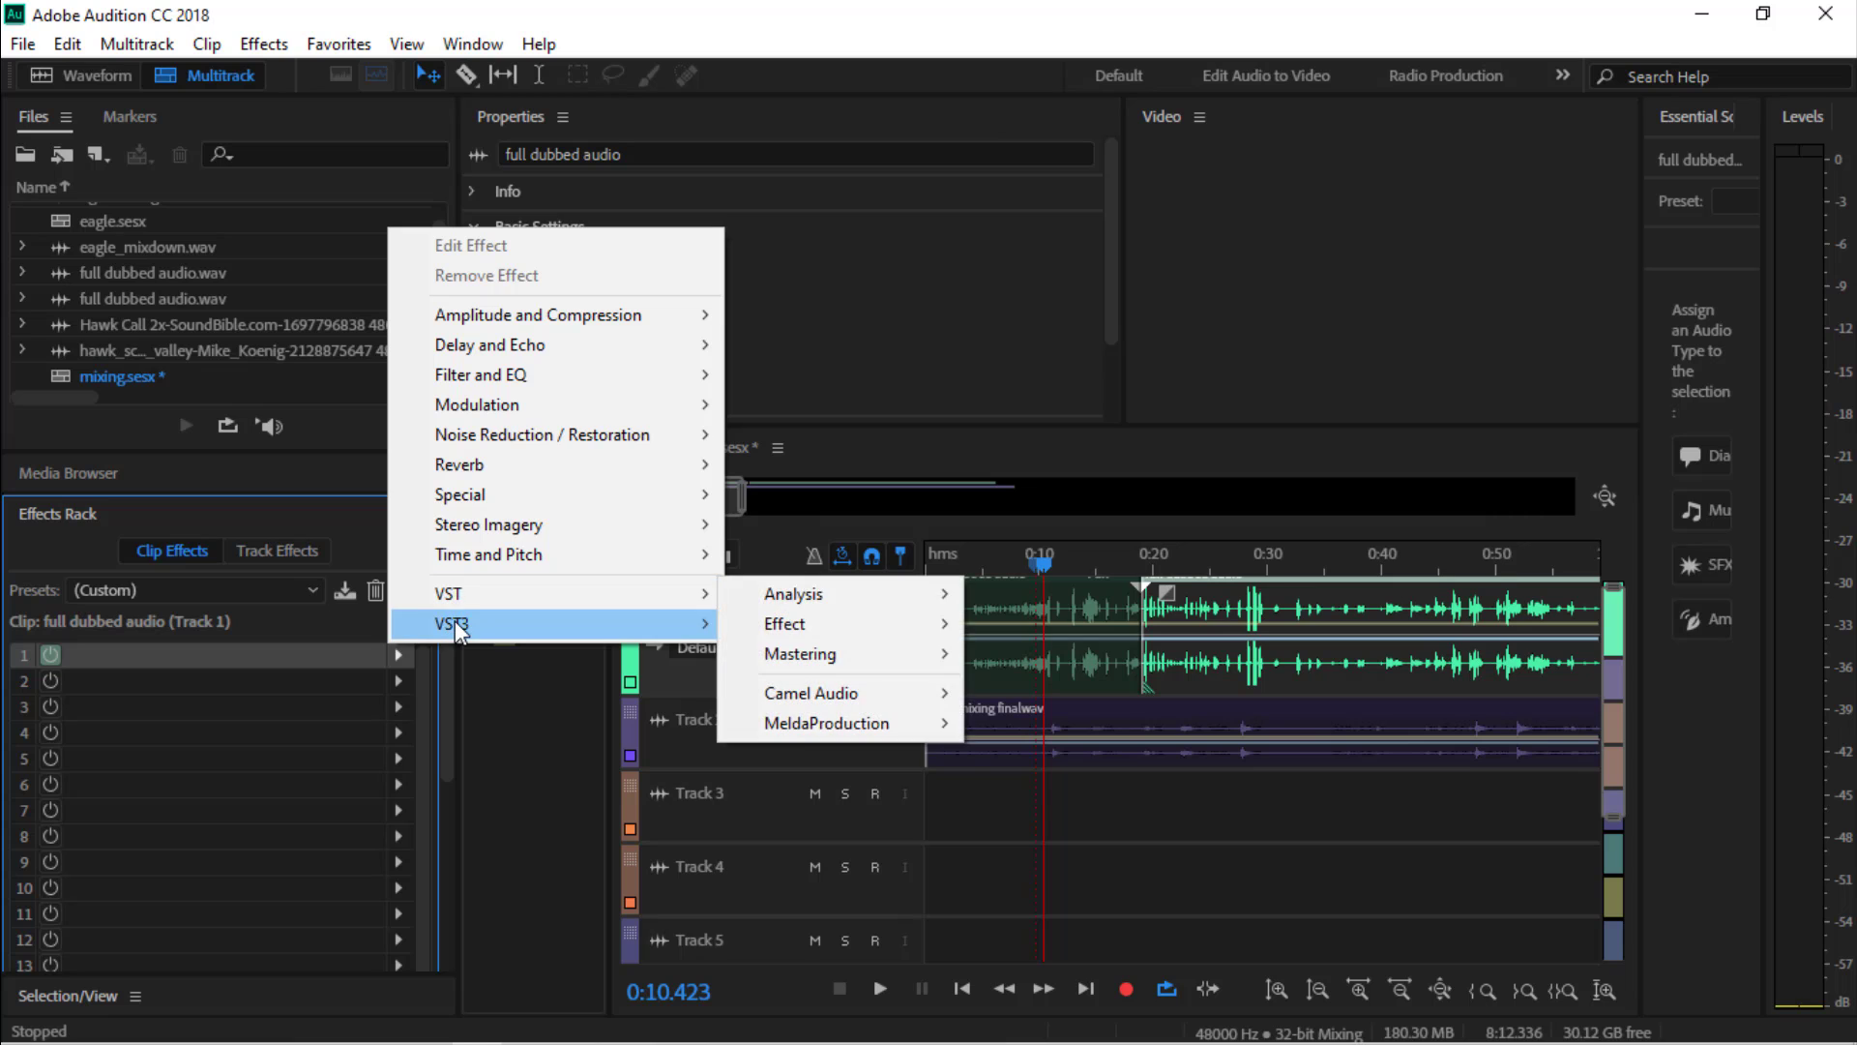
{"action": "mouse_move", "coordinate": [580, 624]}
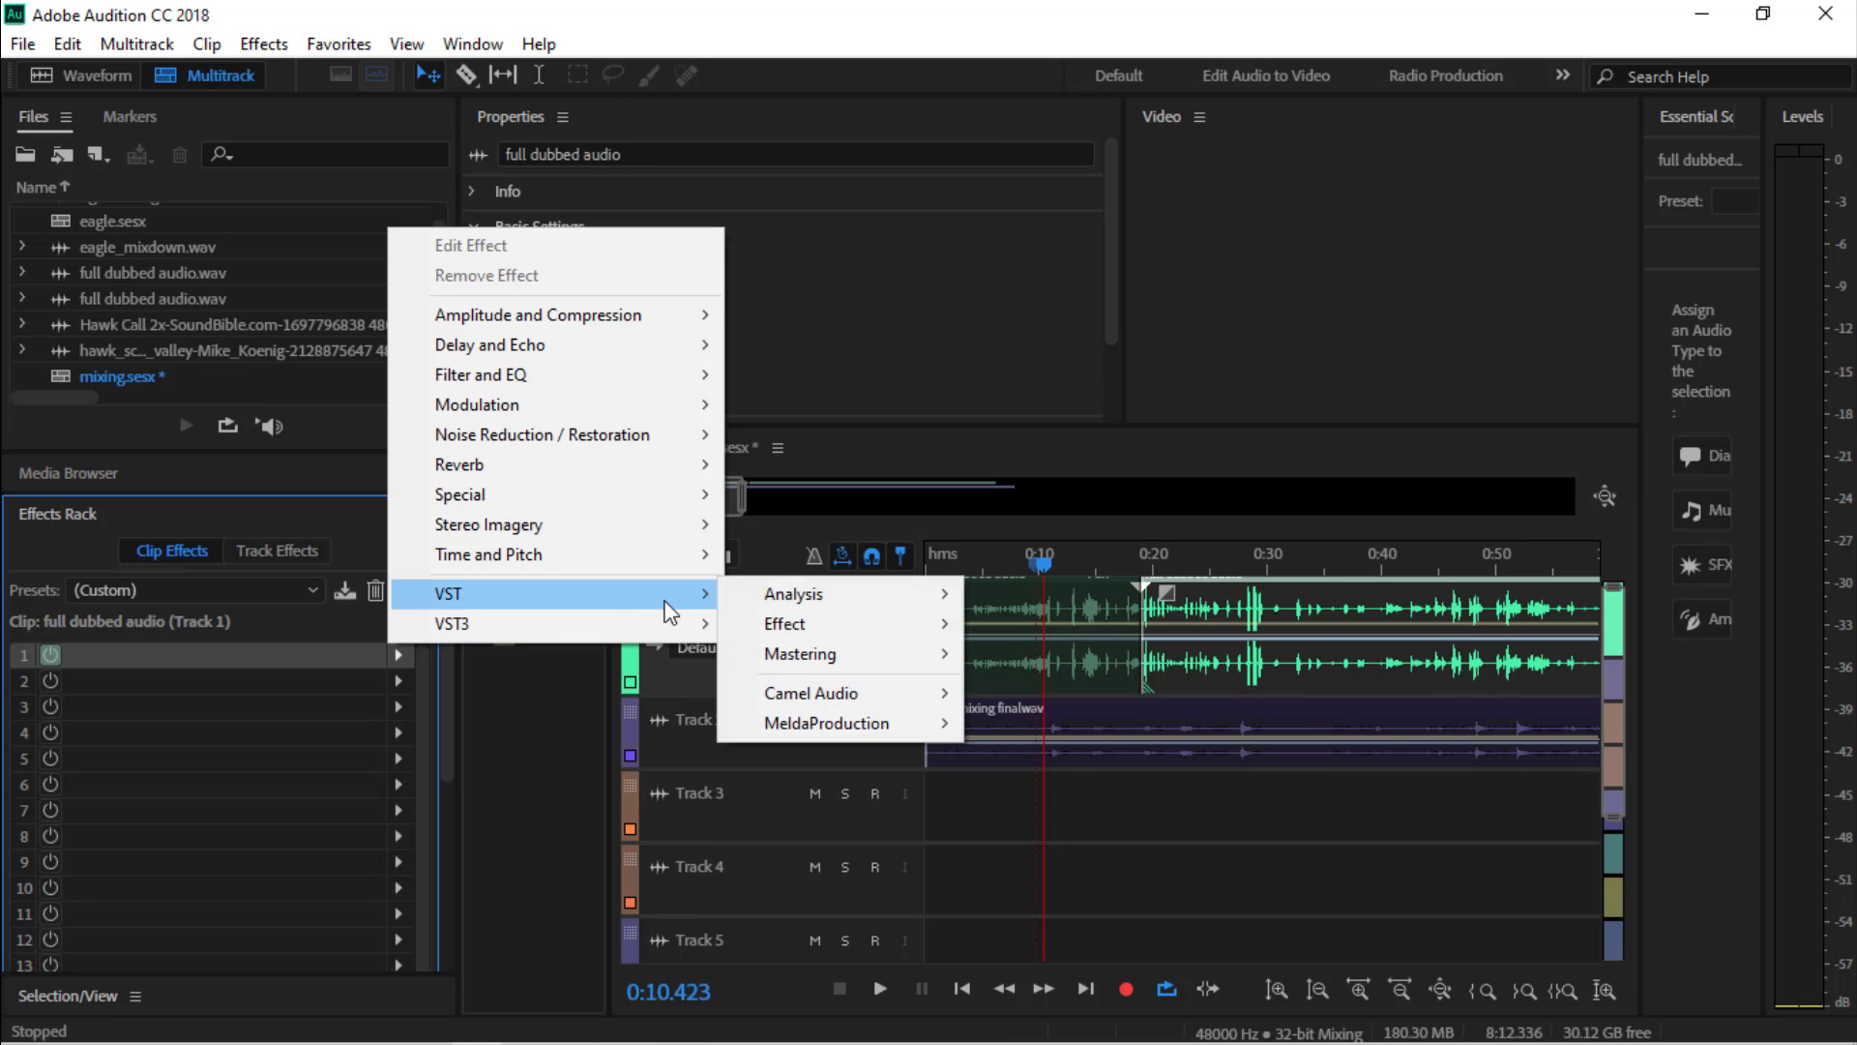
{"action": "mouse_move", "coordinate": [866, 729]}
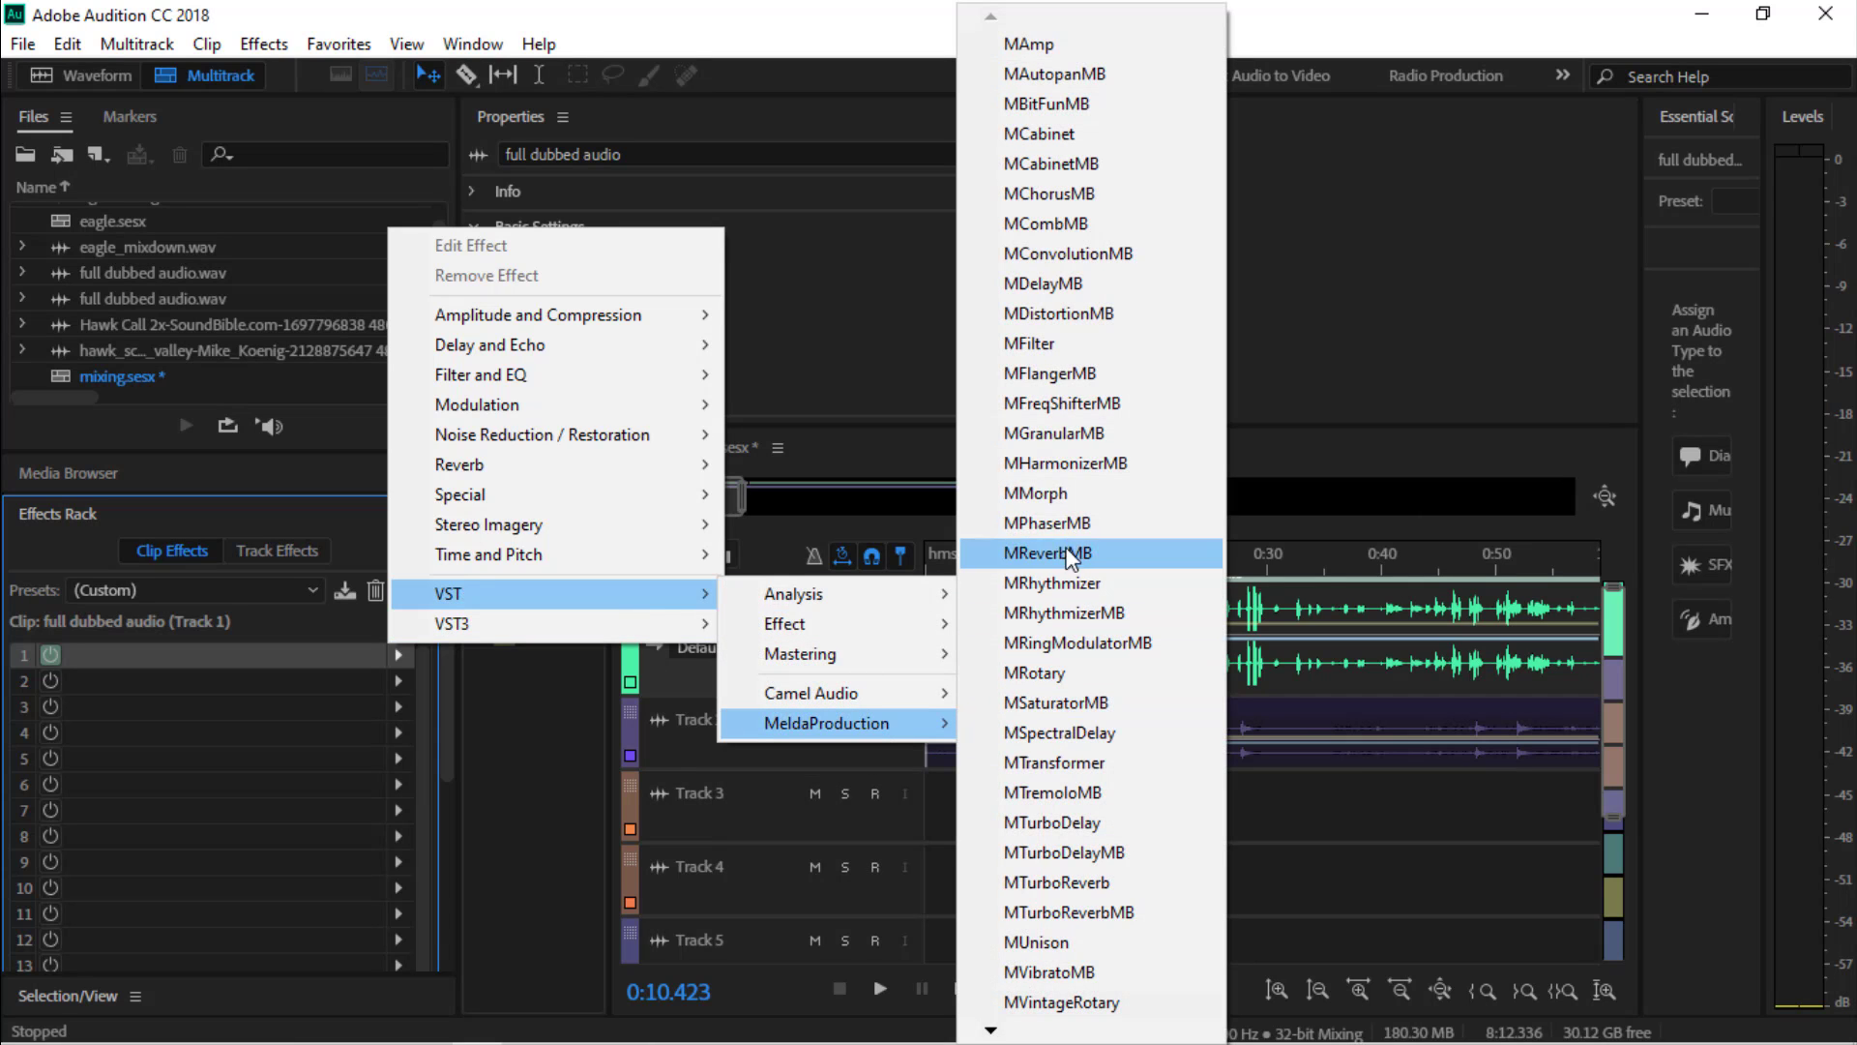
{"action": "left_click", "coordinate": [1065, 463]}
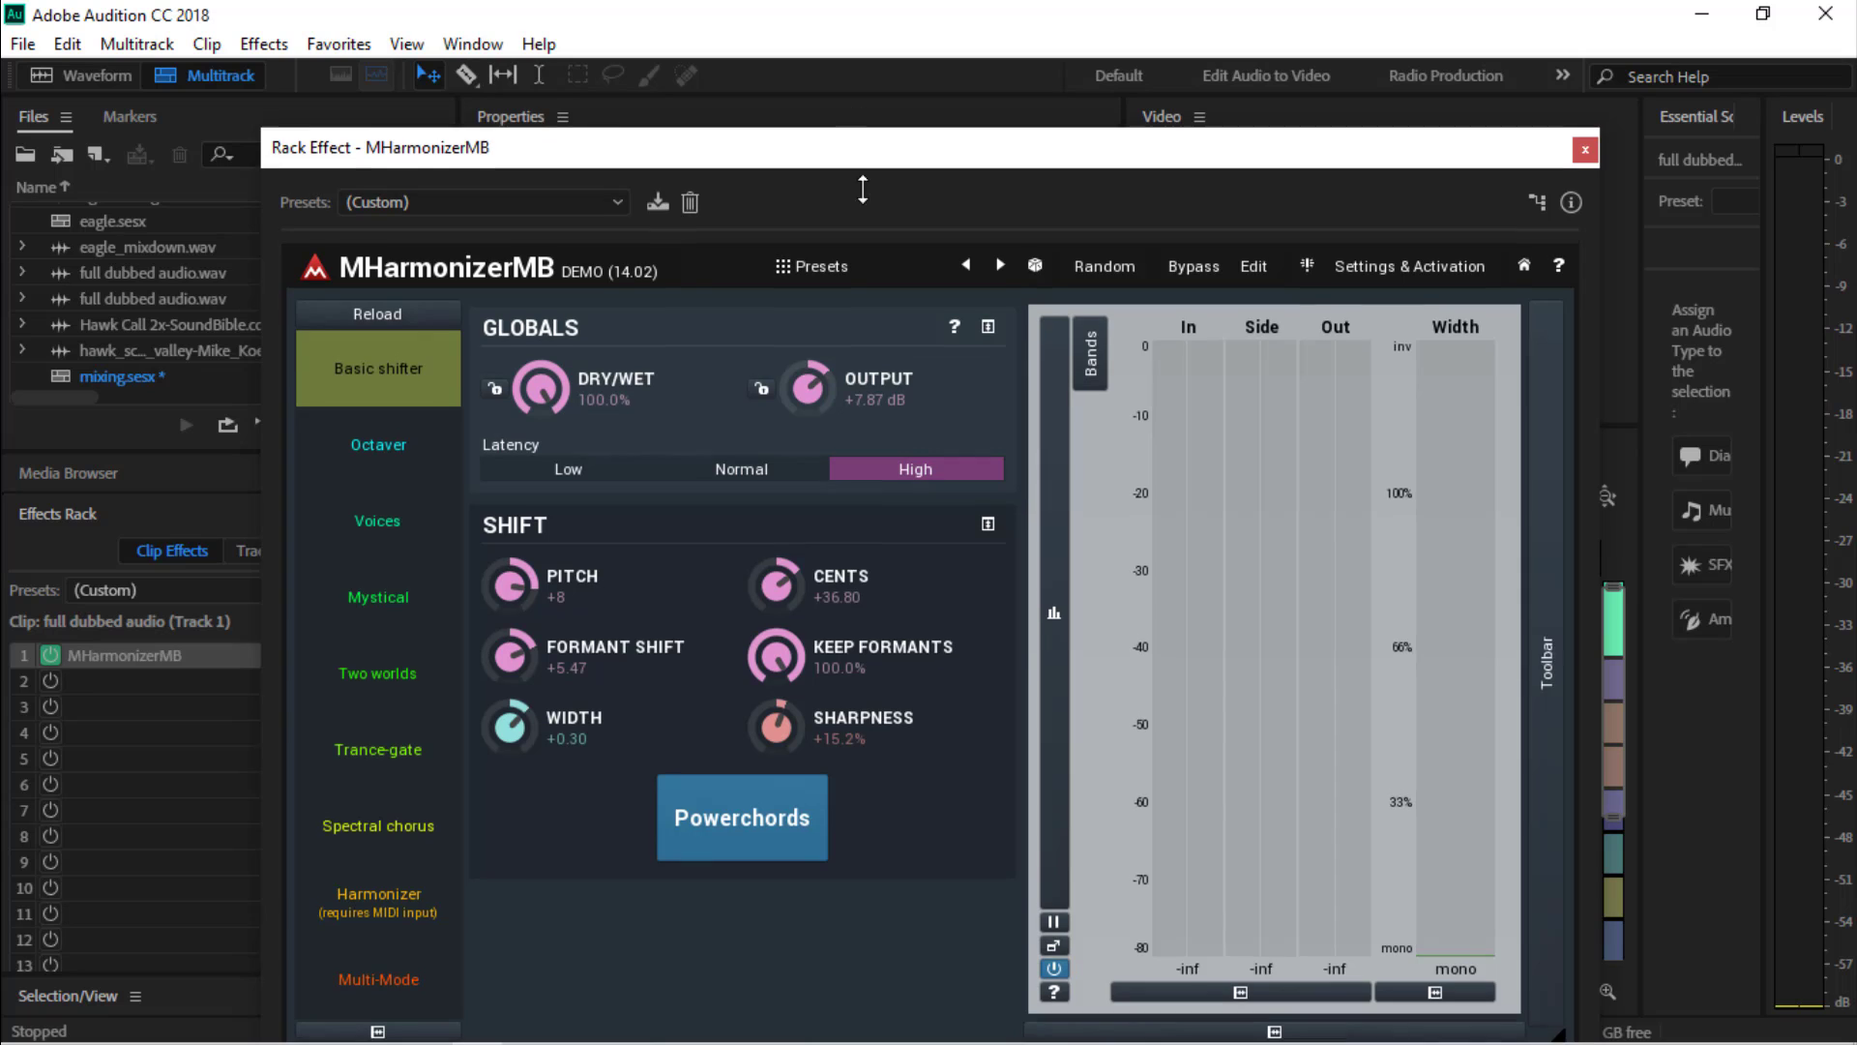
Reposition and narrow the MHarmonizerMB window so its controls and the Track 1 clips are both visible
{"action": "left_click_drag", "start_coordinate": [855, 131], "coordinate": [536, 34]}
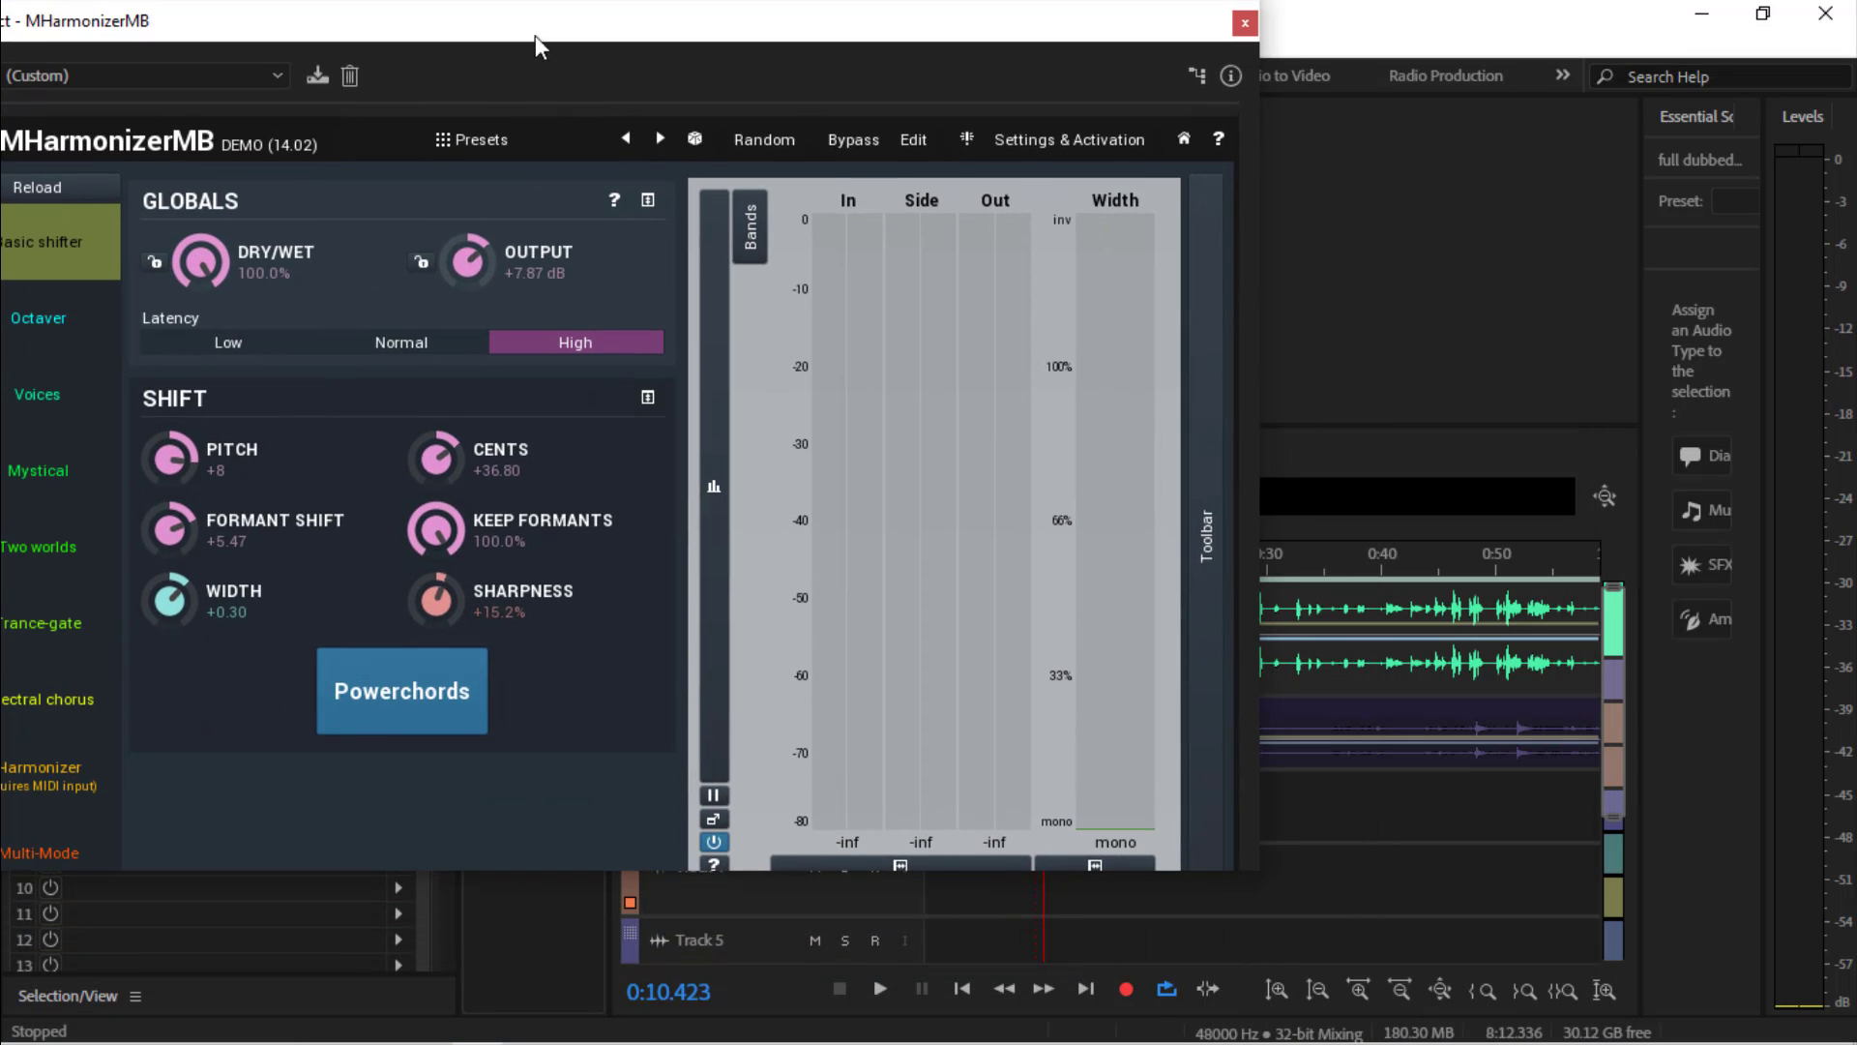
{"action": "left_click_drag", "start_coordinate": [1262, 438], "coordinate": [839, 447]}
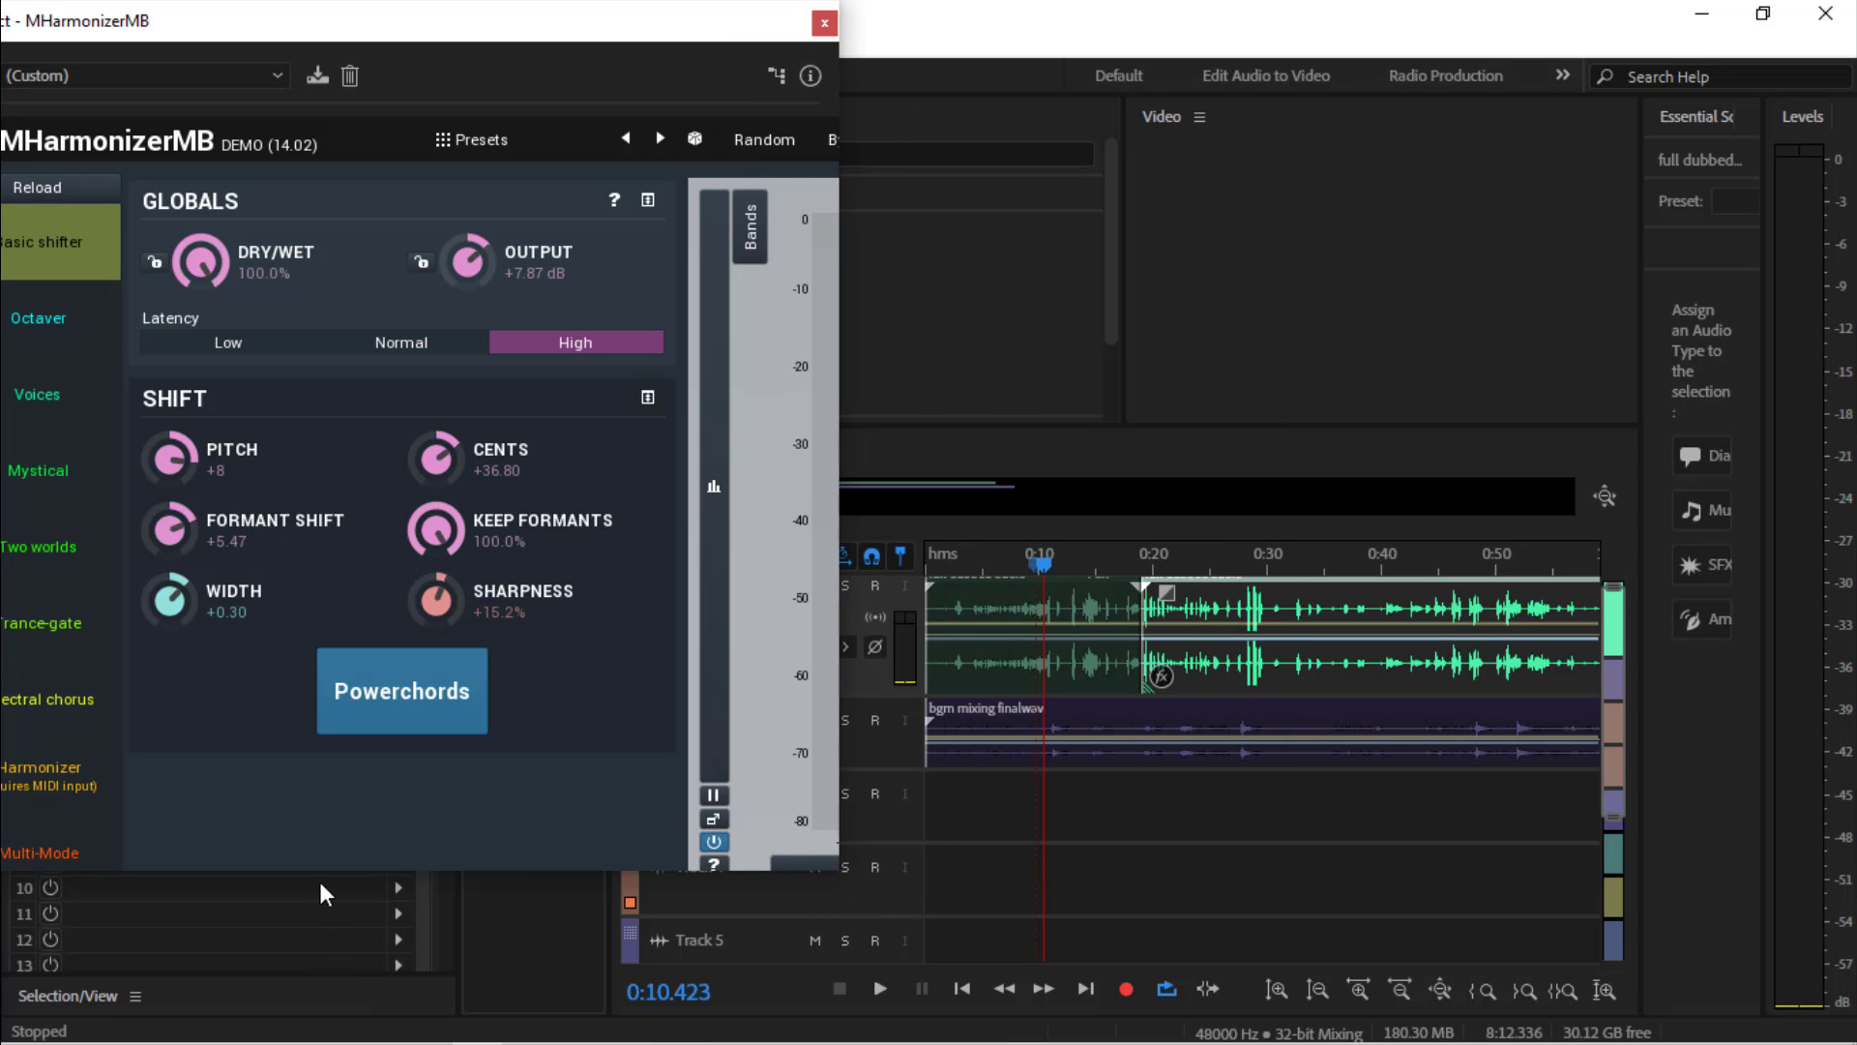
{"action": "left_click_drag", "start_coordinate": [318, 871], "coordinate": [278, 1037]}
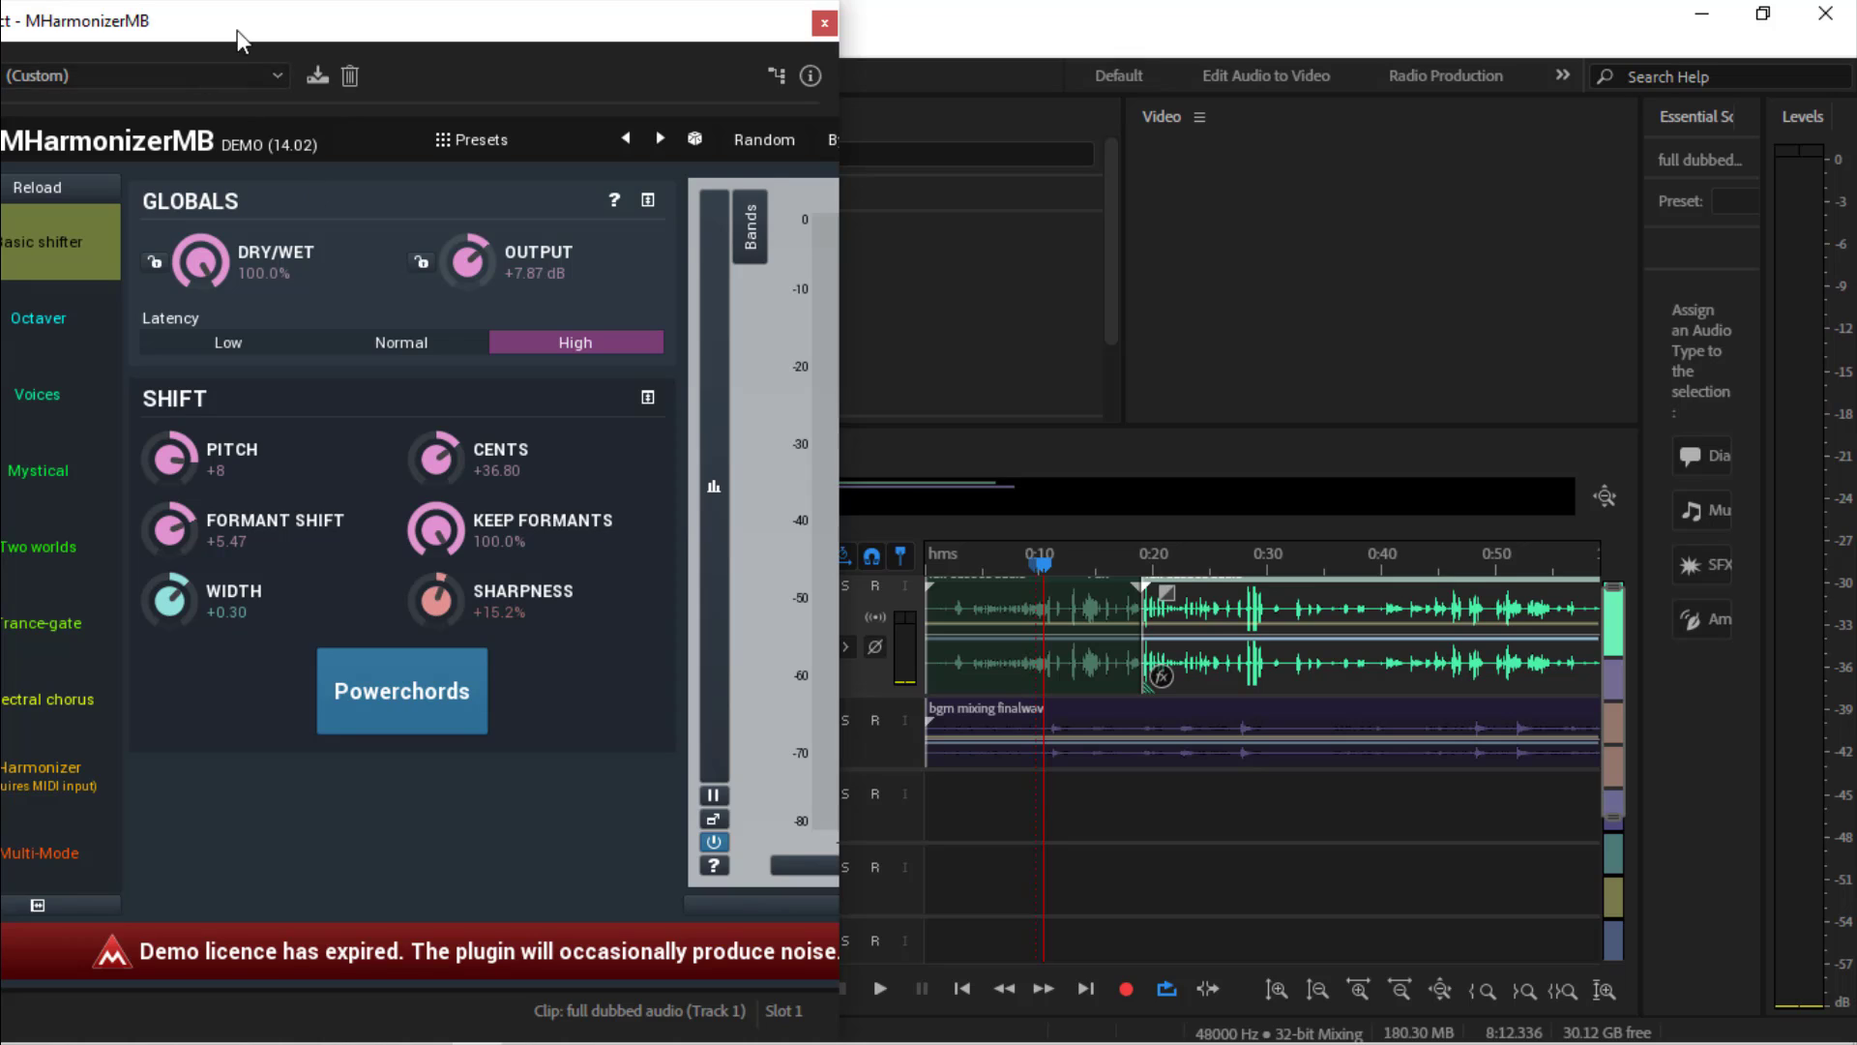
{"action": "left_click_drag", "start_coordinate": [236, 31], "coordinate": [287, 30]}
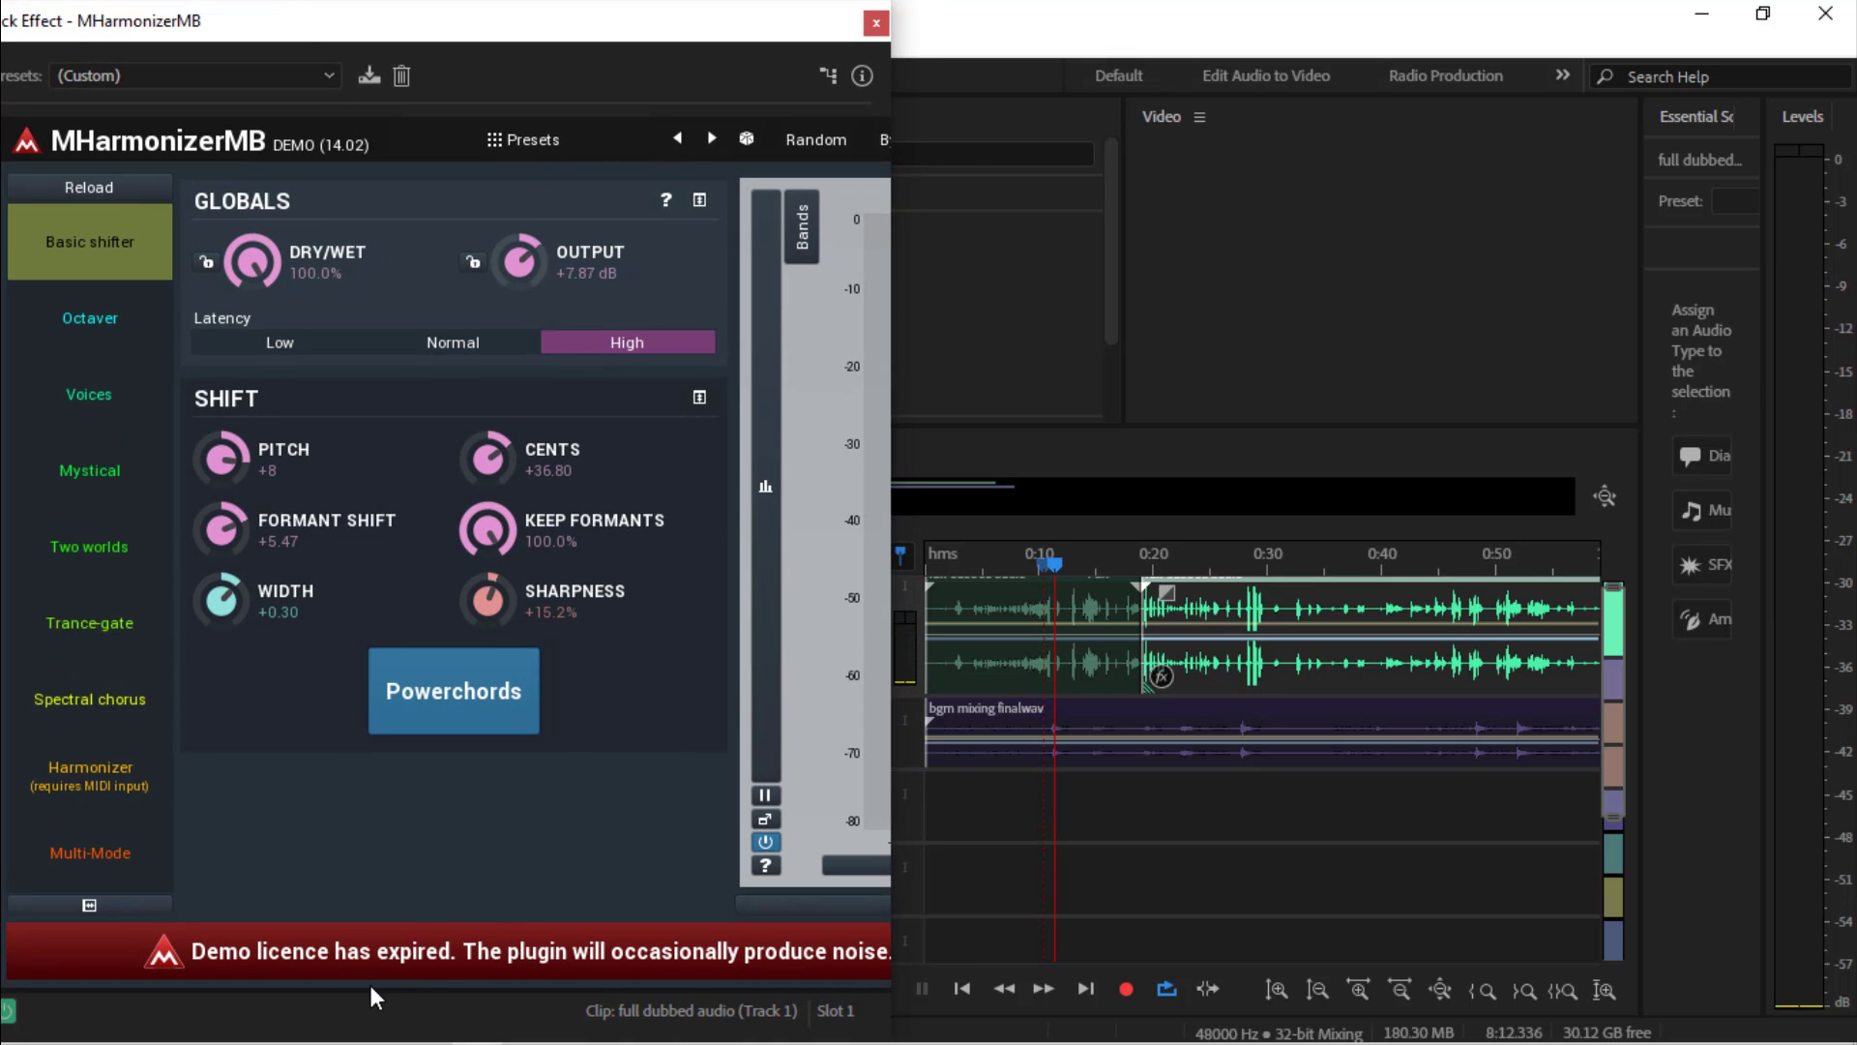
{"action": "left_click_drag", "start_coordinate": [319, 29], "coordinate": [517, 22]}
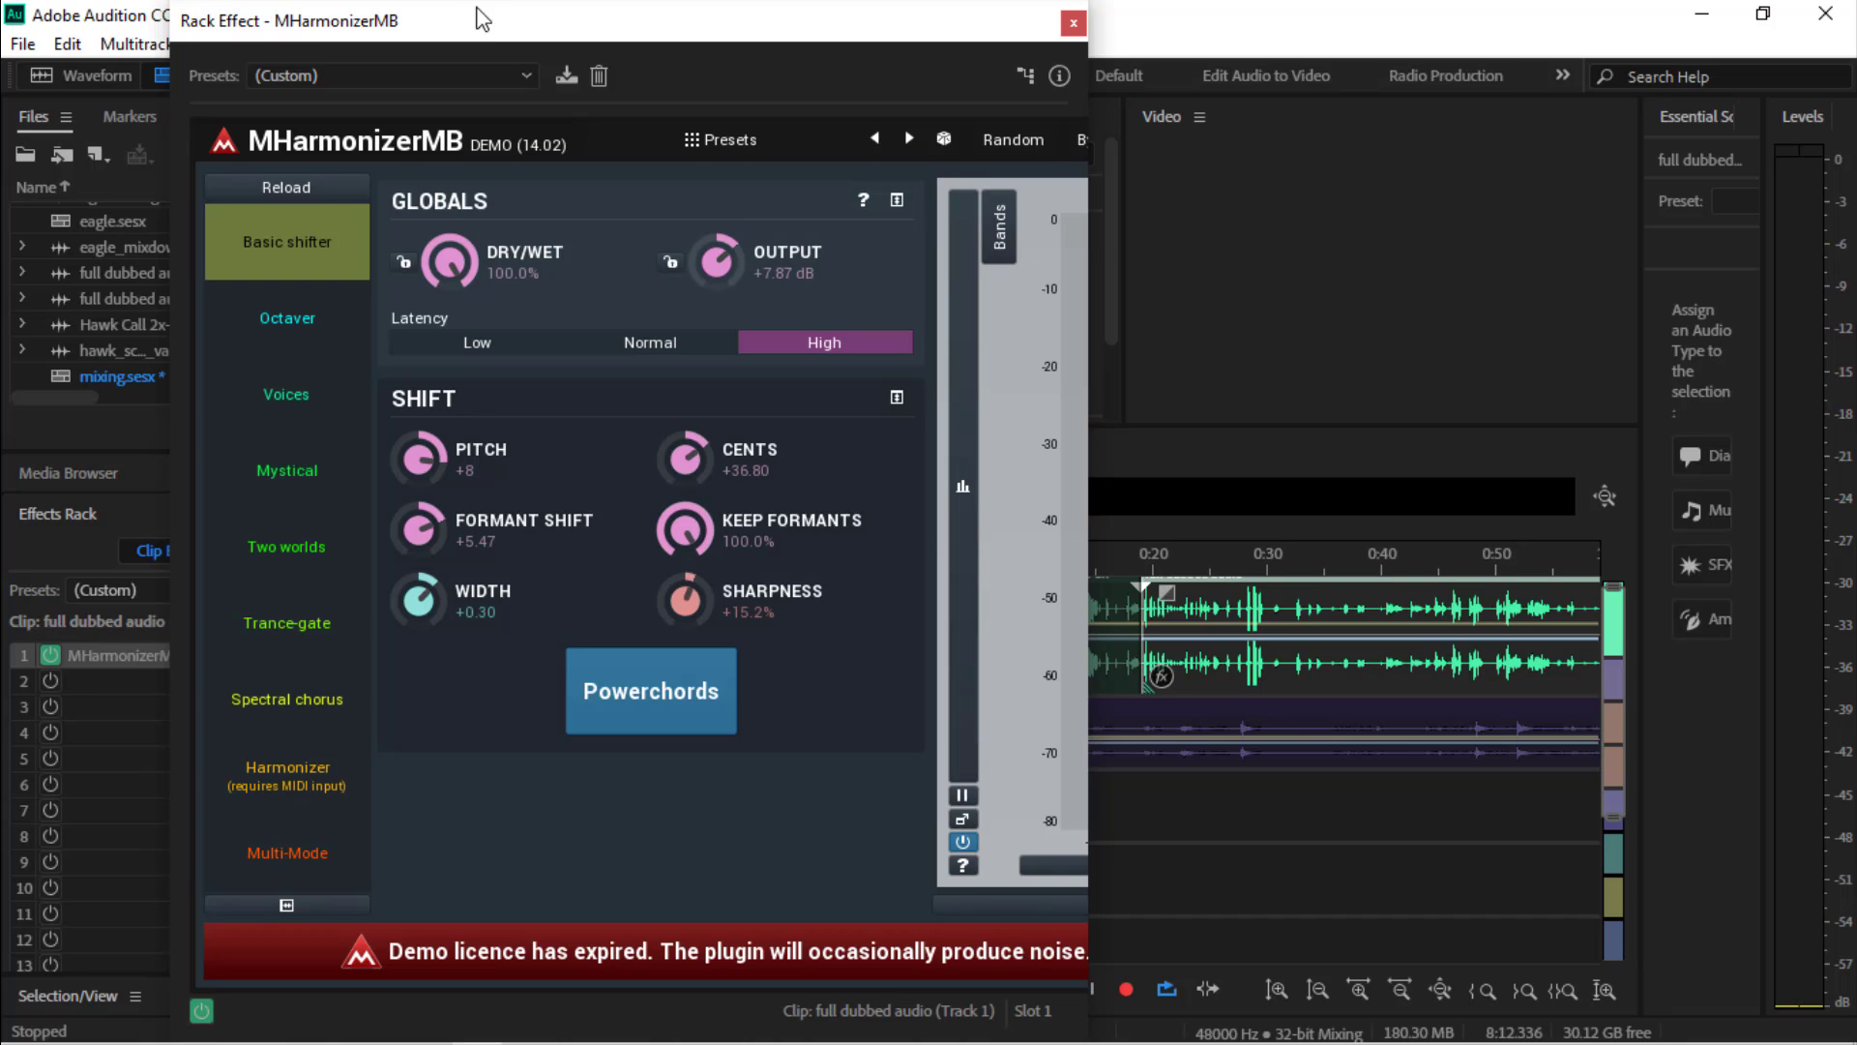
{"action": "left_click_drag", "start_coordinate": [481, 7], "coordinate": [382, 7]}
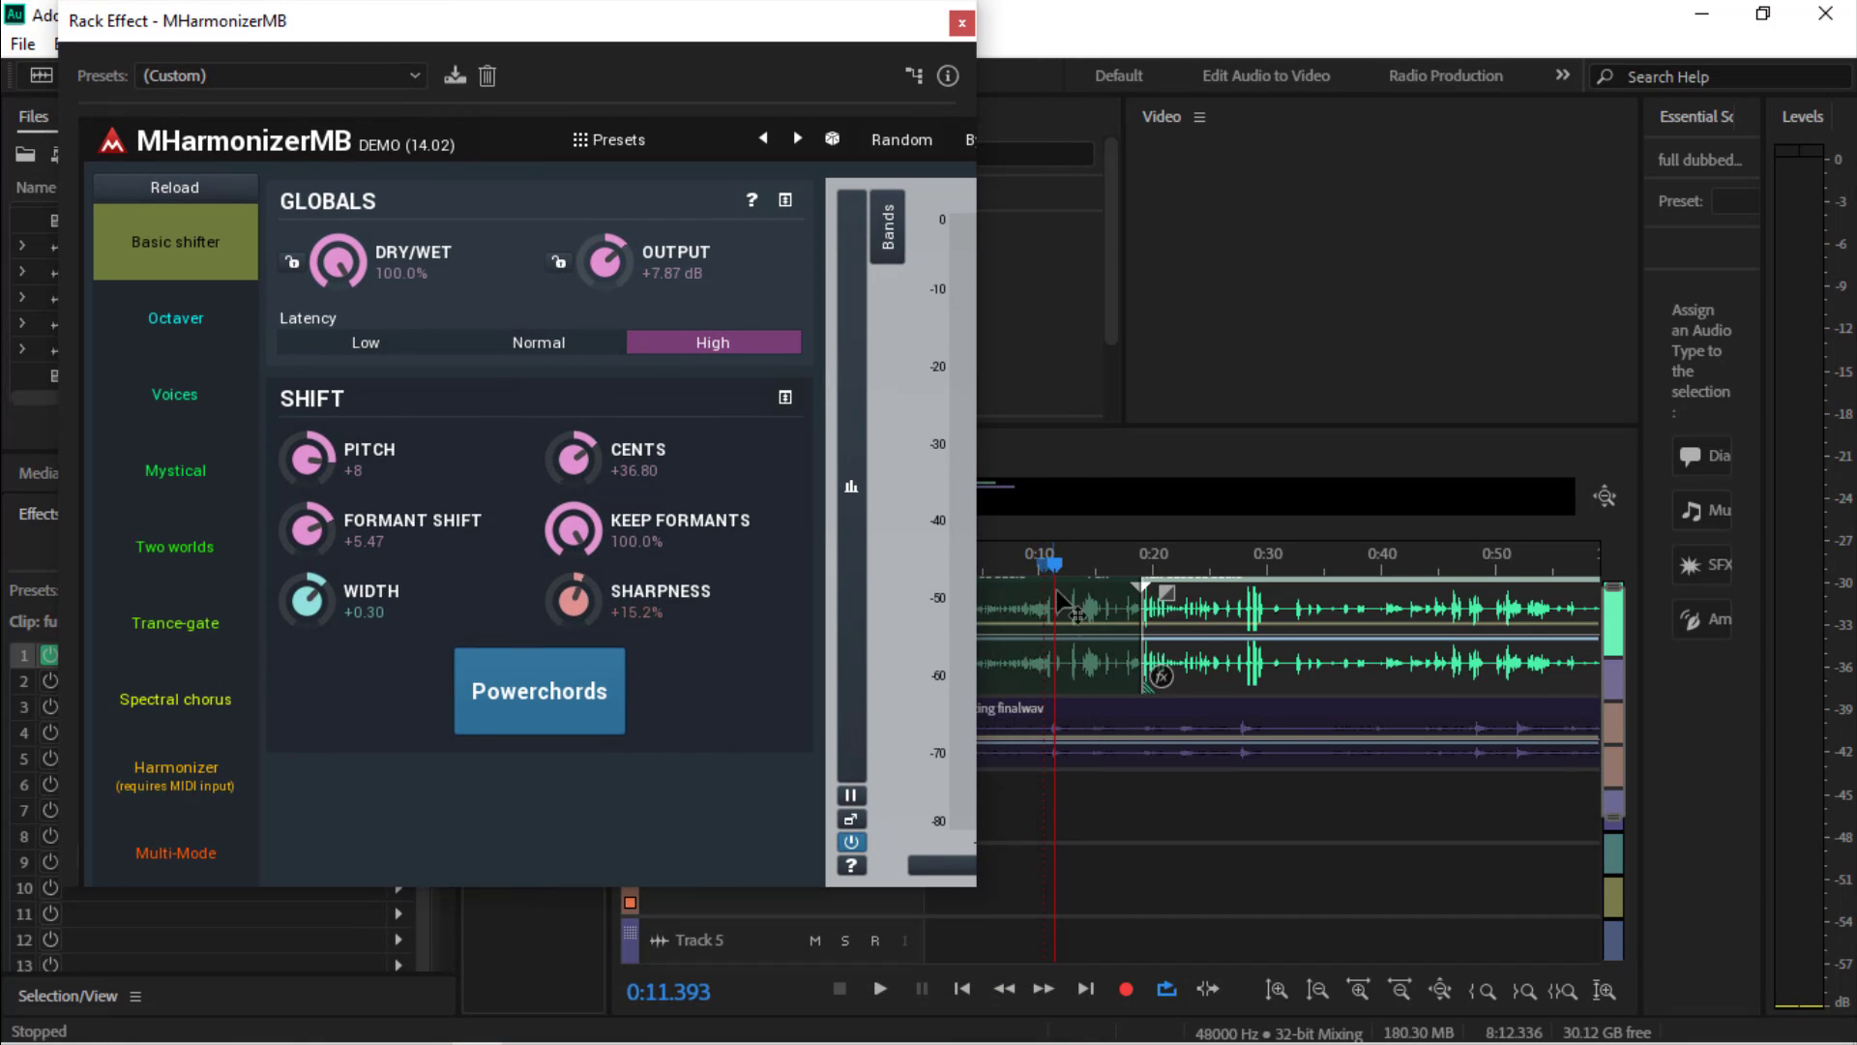
Play from about 0:11 into the second clip, extend the MHarmonizerMB window's height and switch the effect to Voices mode
{"action": "key", "text": "space"}
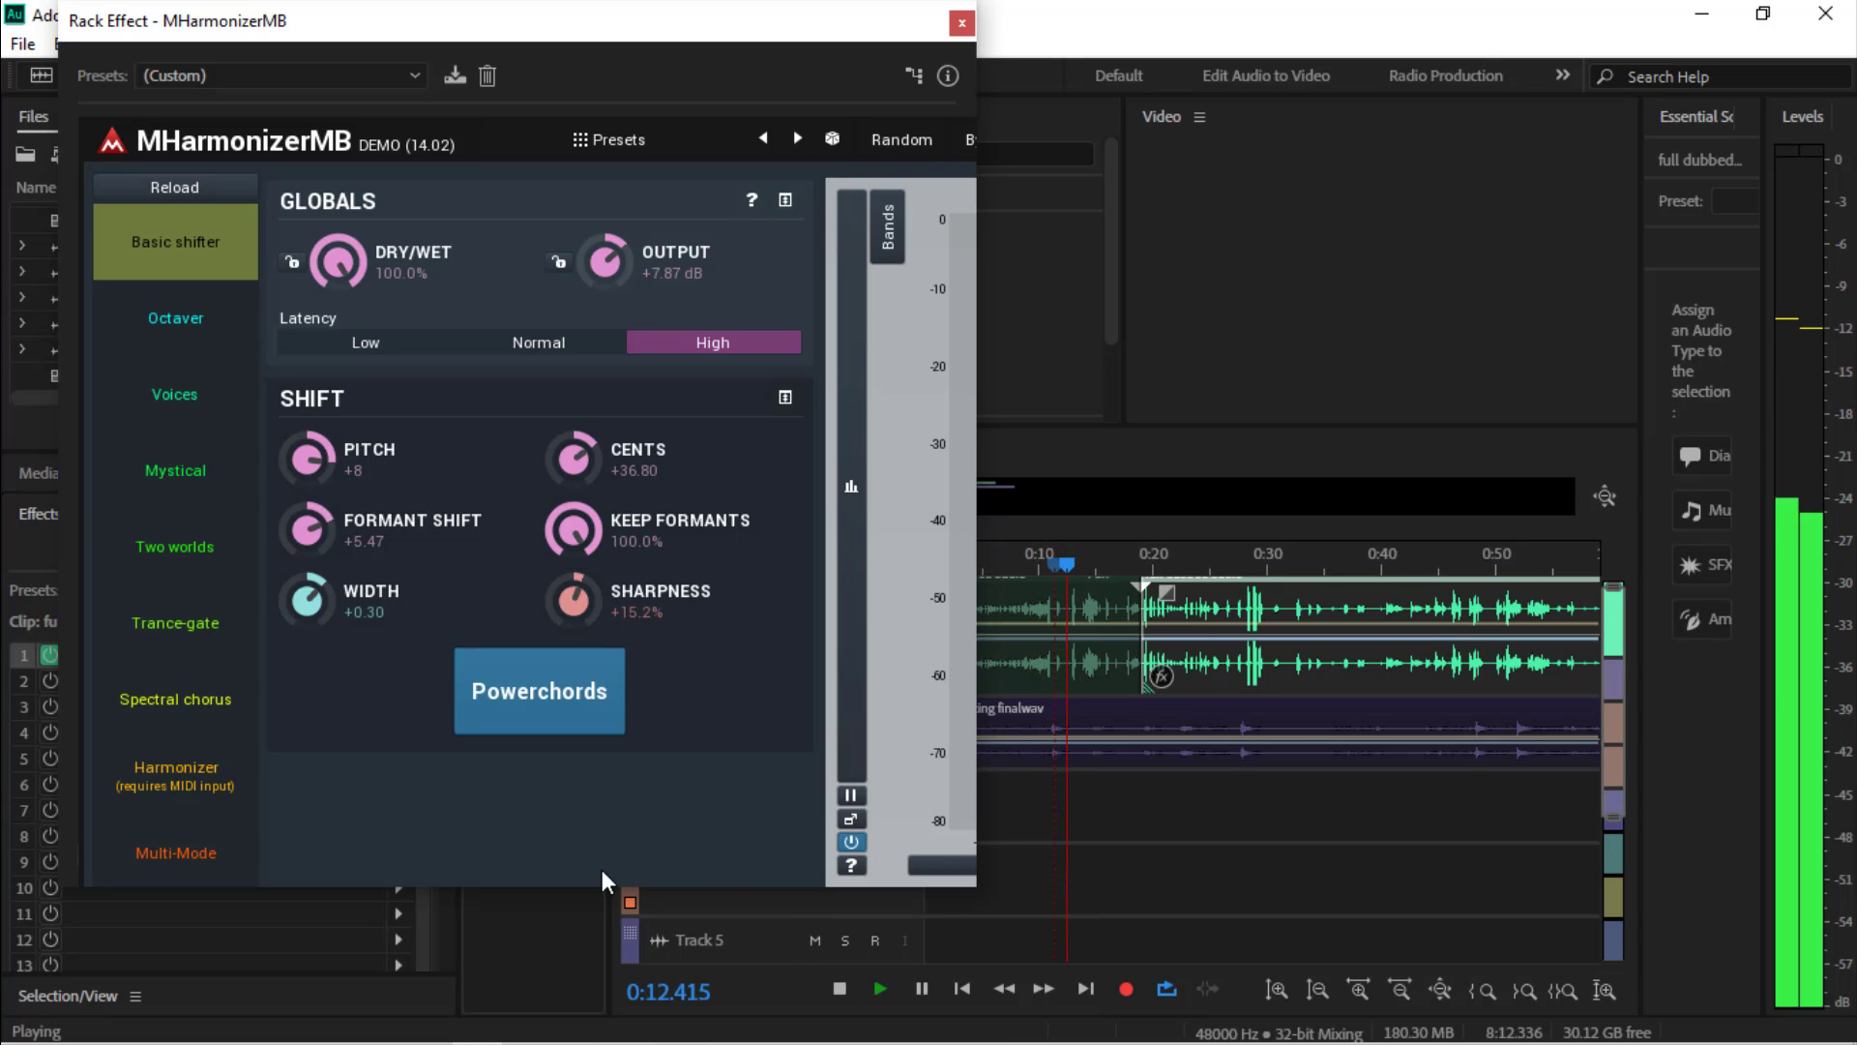
{"action": "left_click_drag", "start_coordinate": [602, 884], "coordinate": [585, 977]}
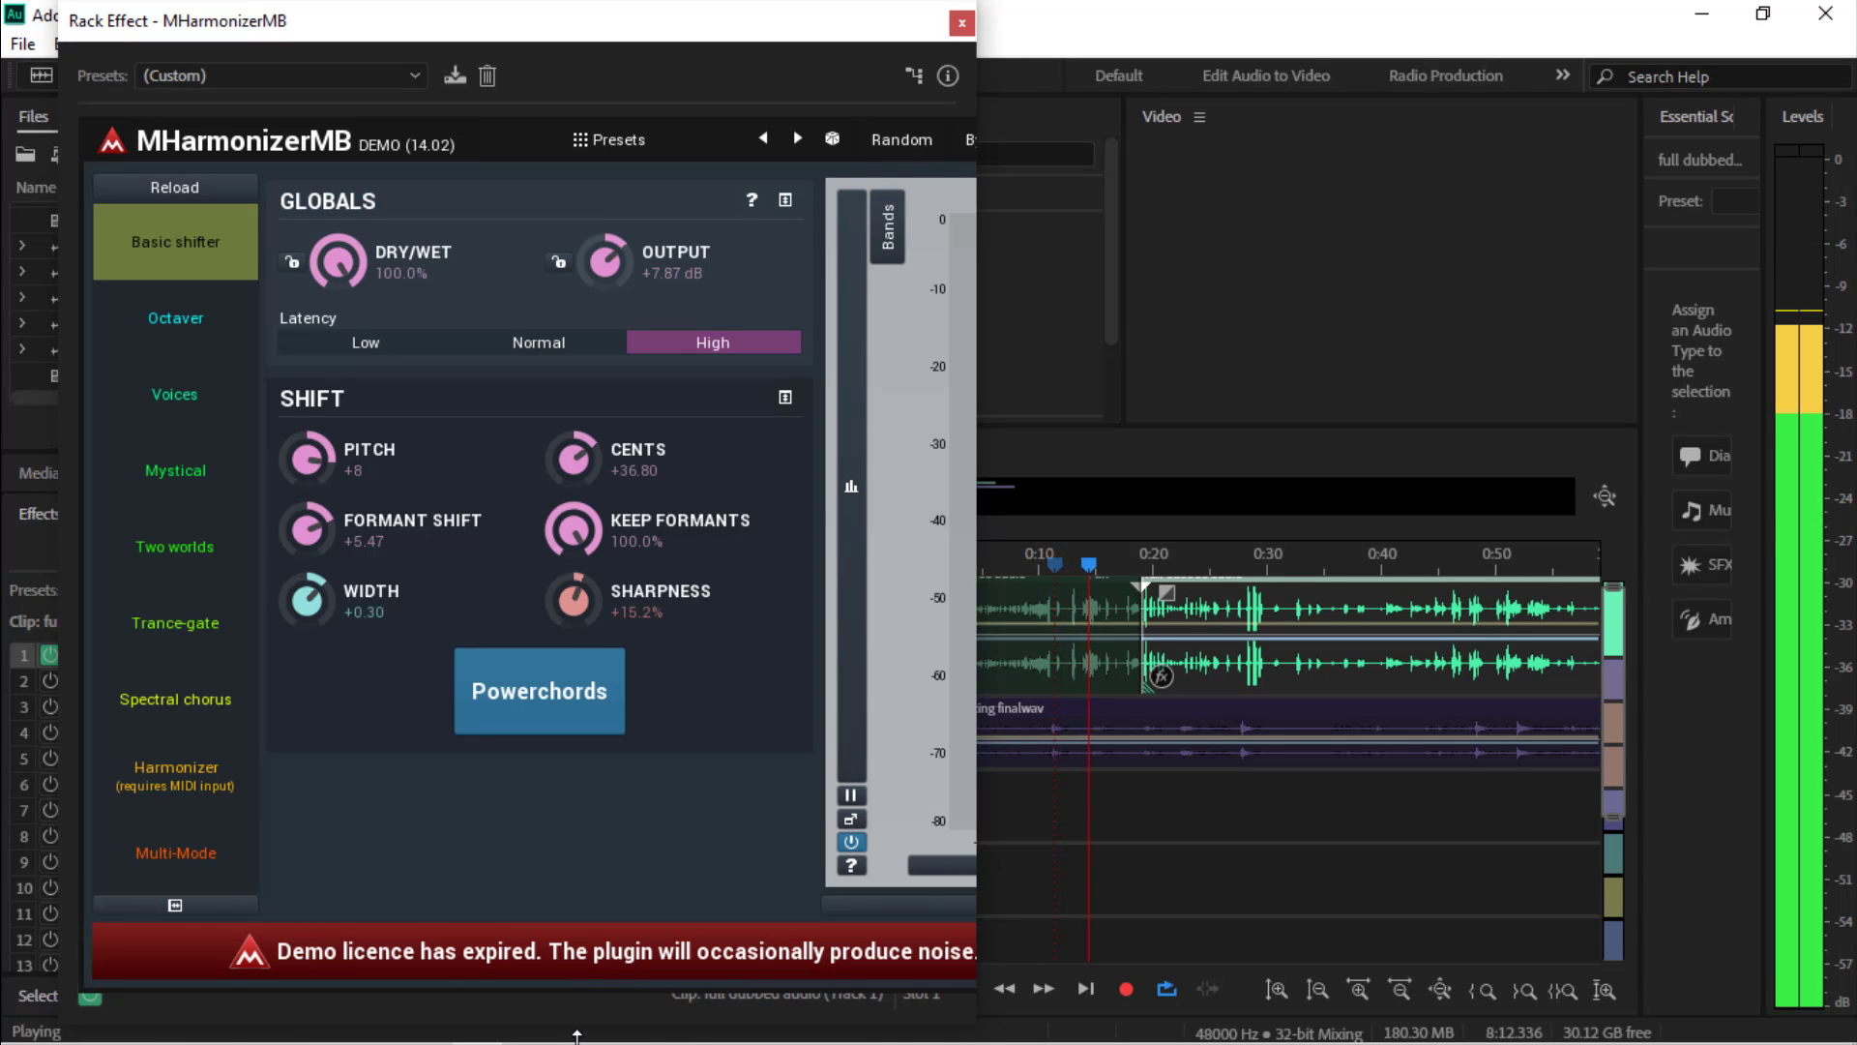
{"action": "mouse_move", "coordinate": [575, 1035]}
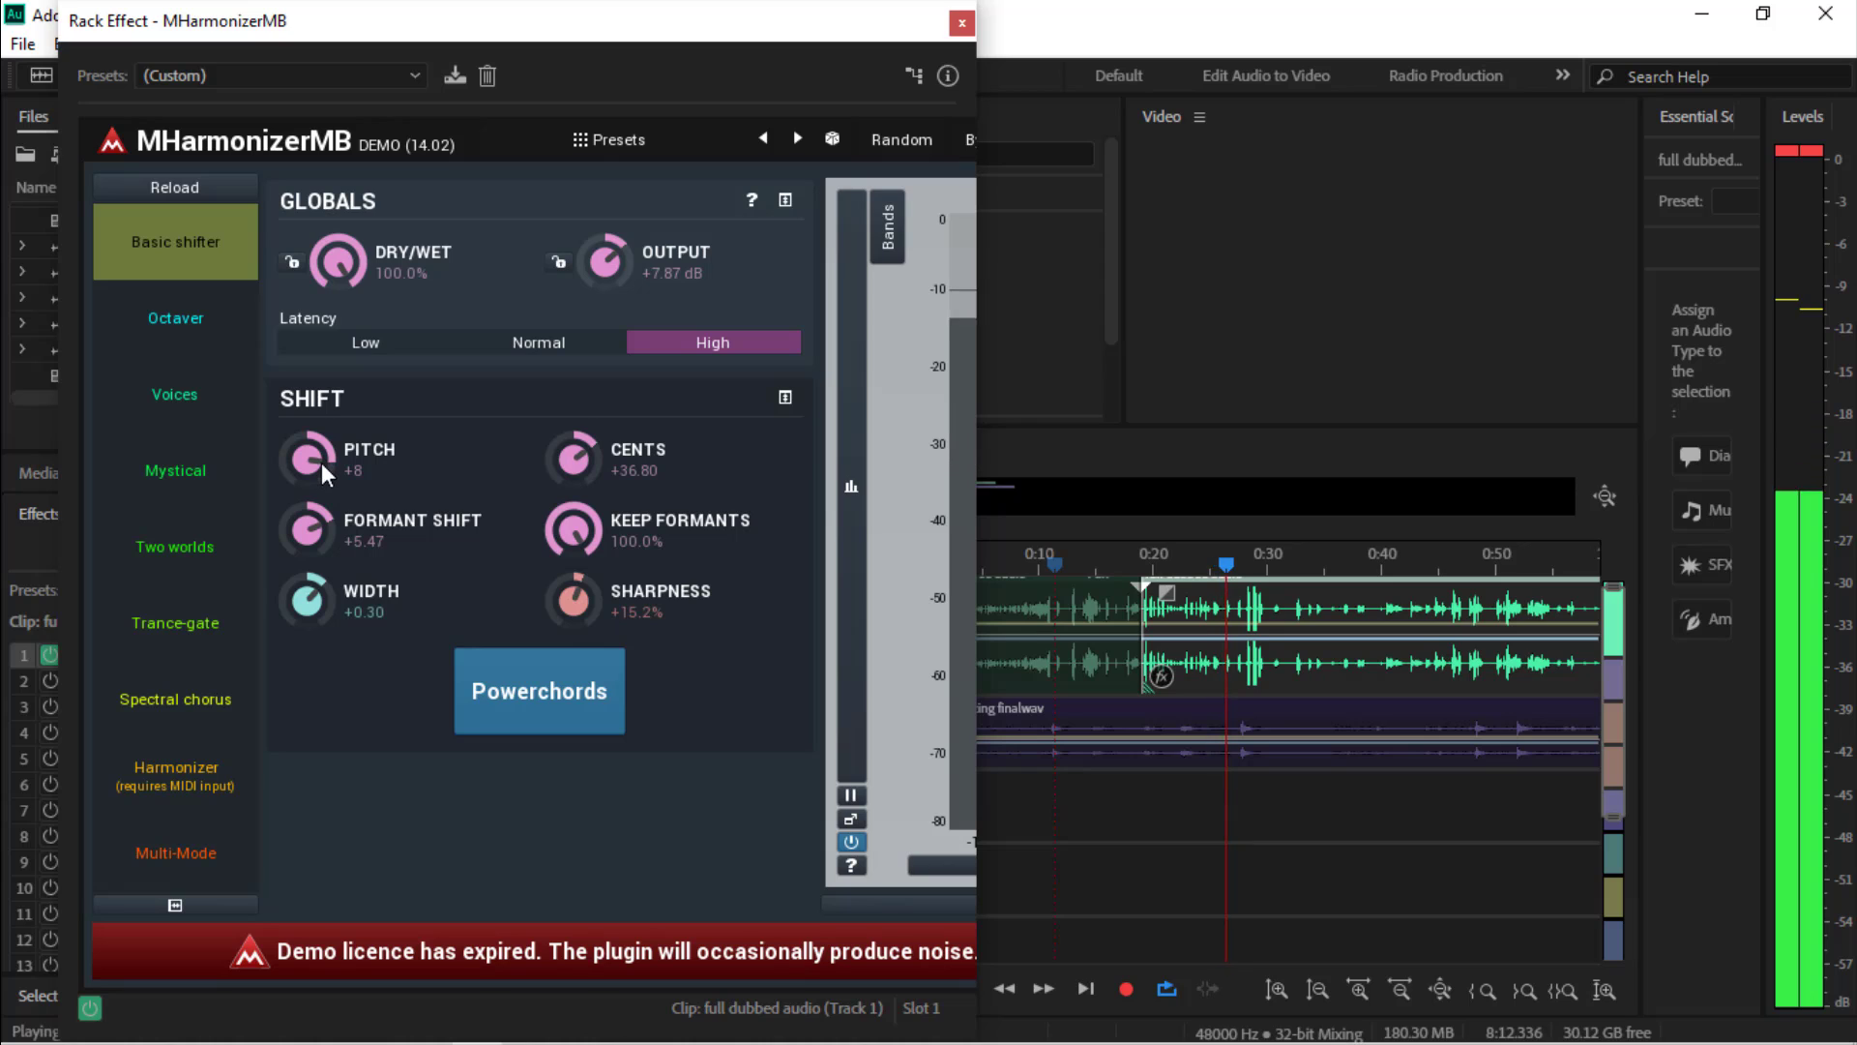
{"action": "left_click", "coordinate": [192, 404]}
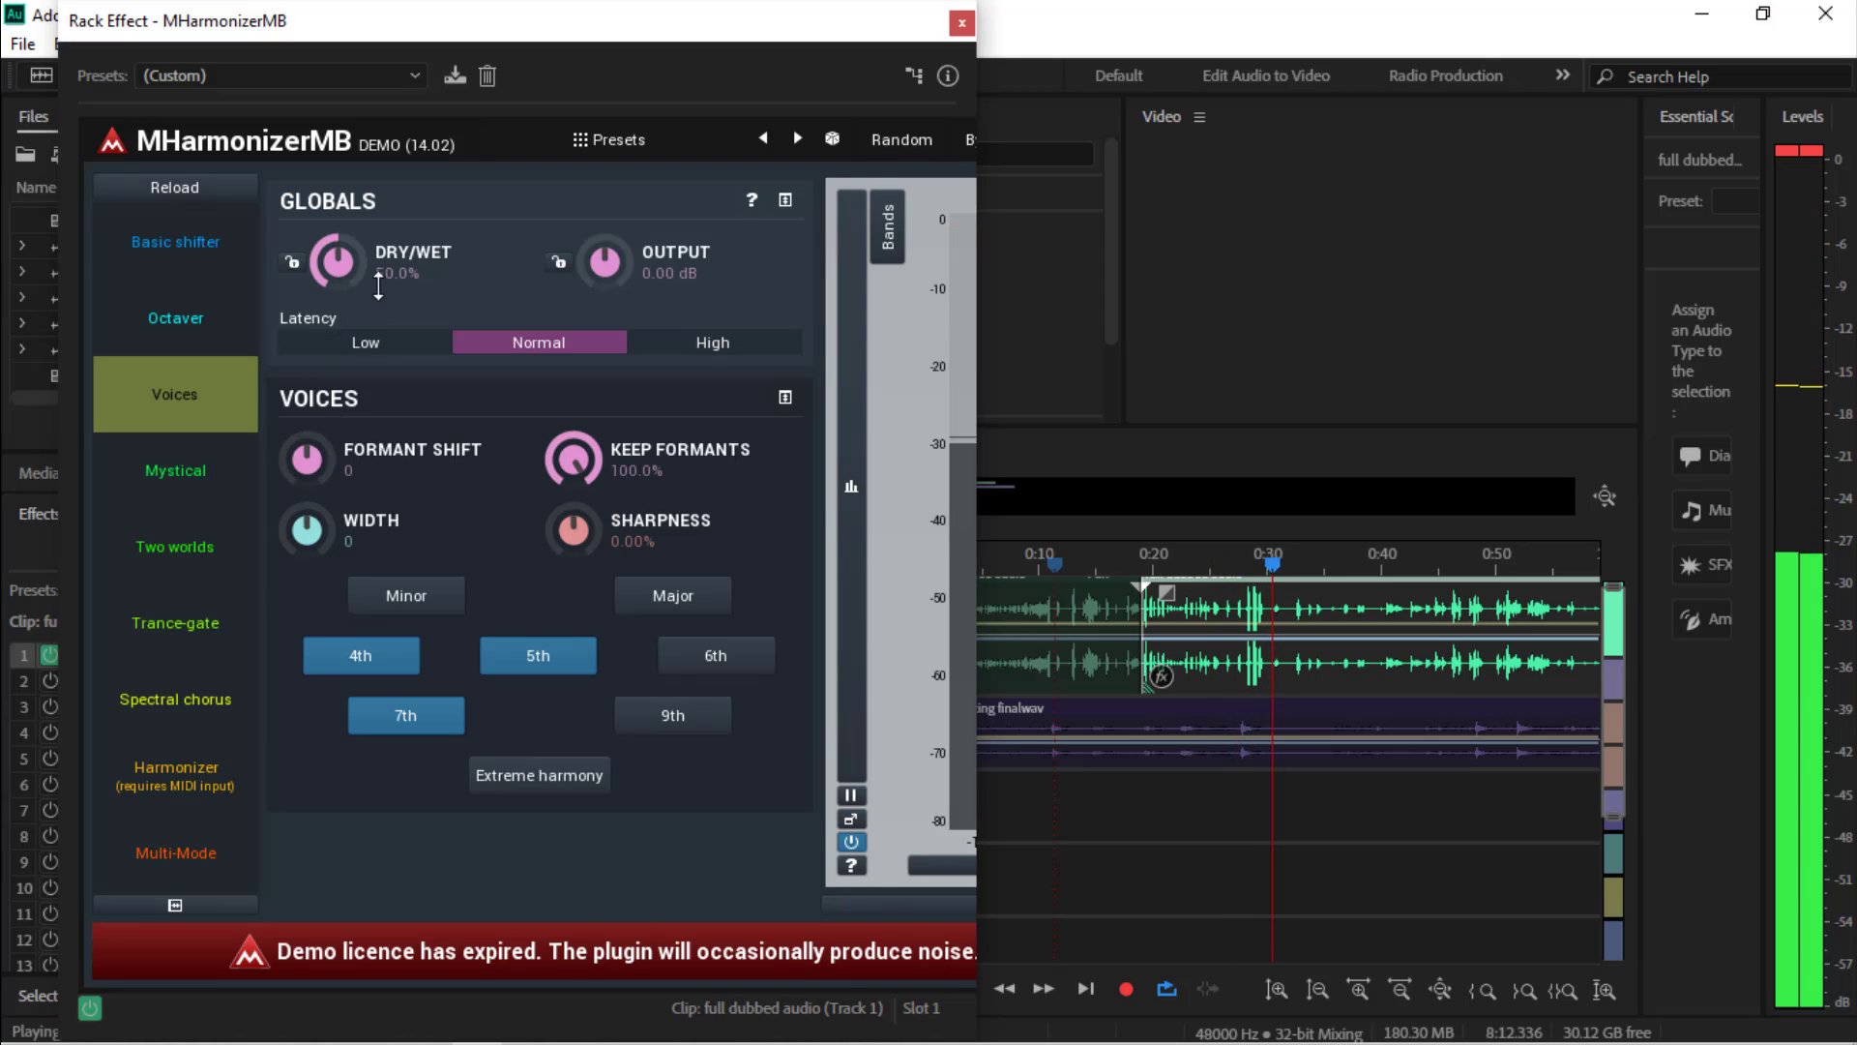
Play the second clip from about 0:13 while adding the 9th and Major voices and raising the MHarmonizerMB output to +0.38 dB
{"action": "left_click", "coordinate": [1081, 559]}
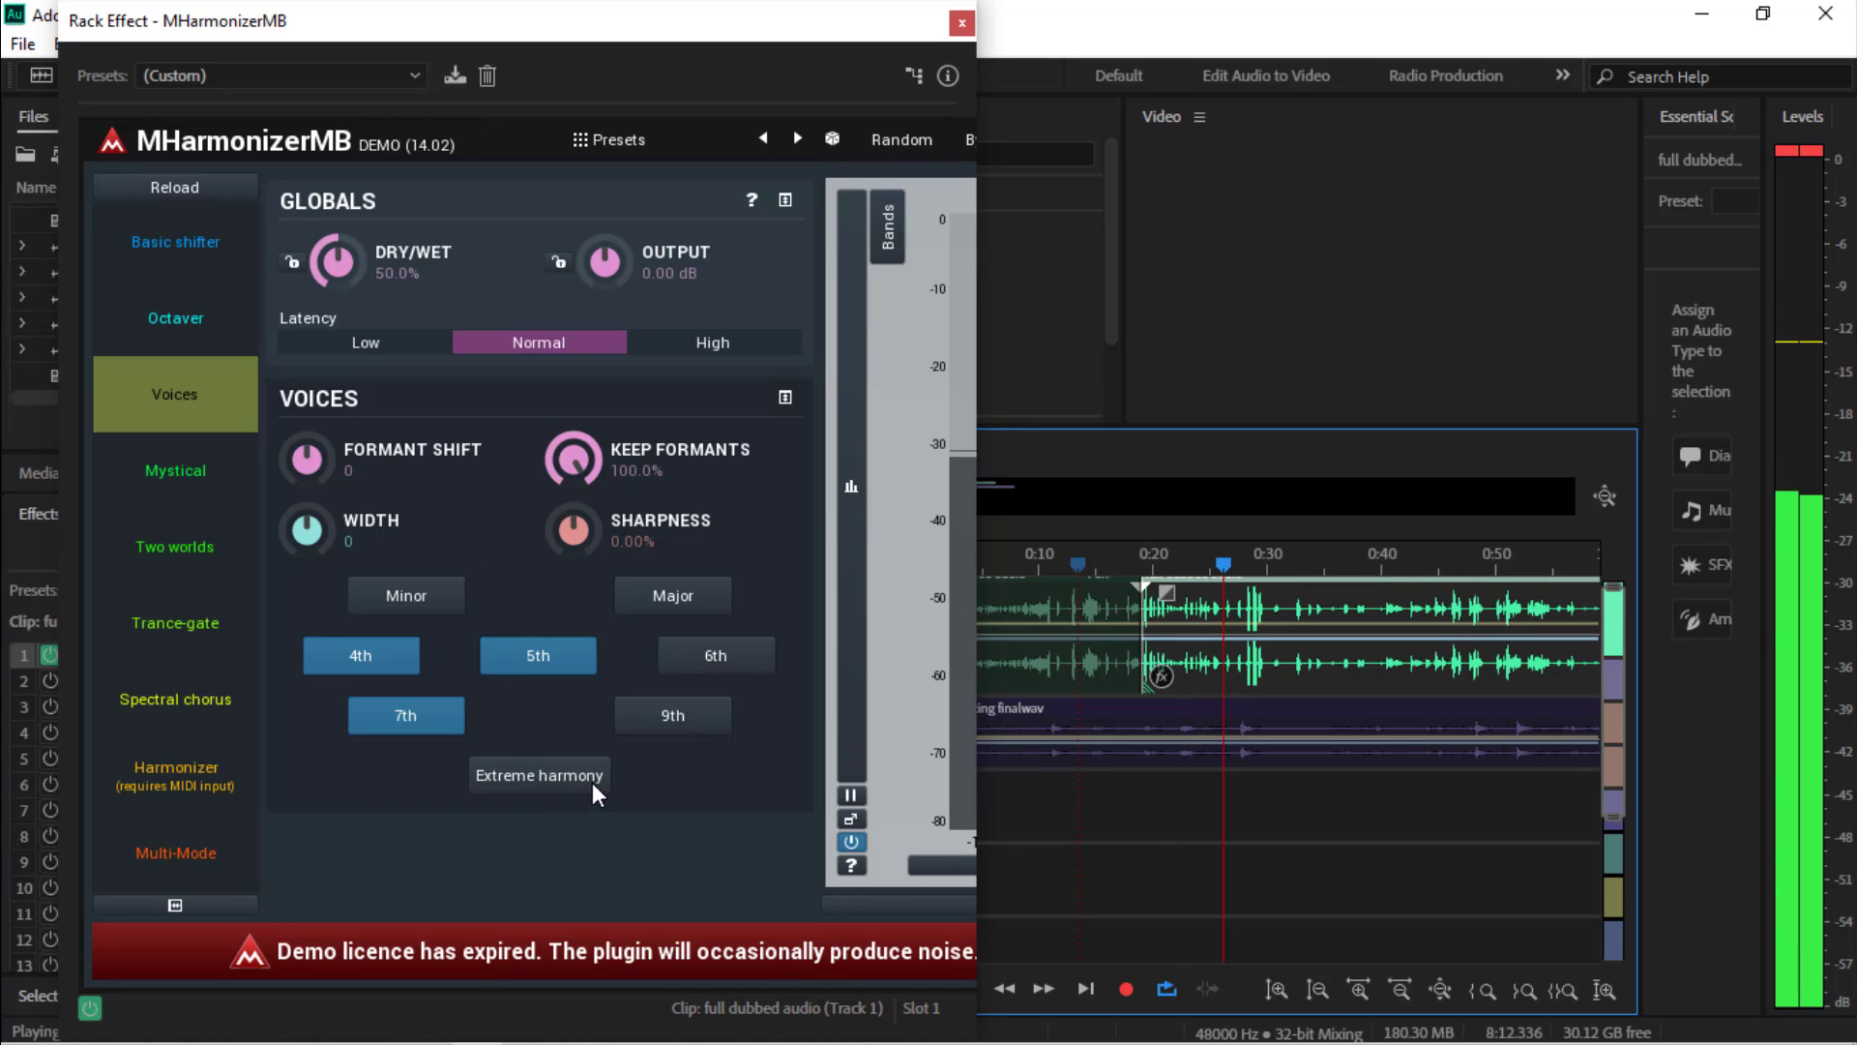
{"action": "left_click", "coordinate": [682, 718]}
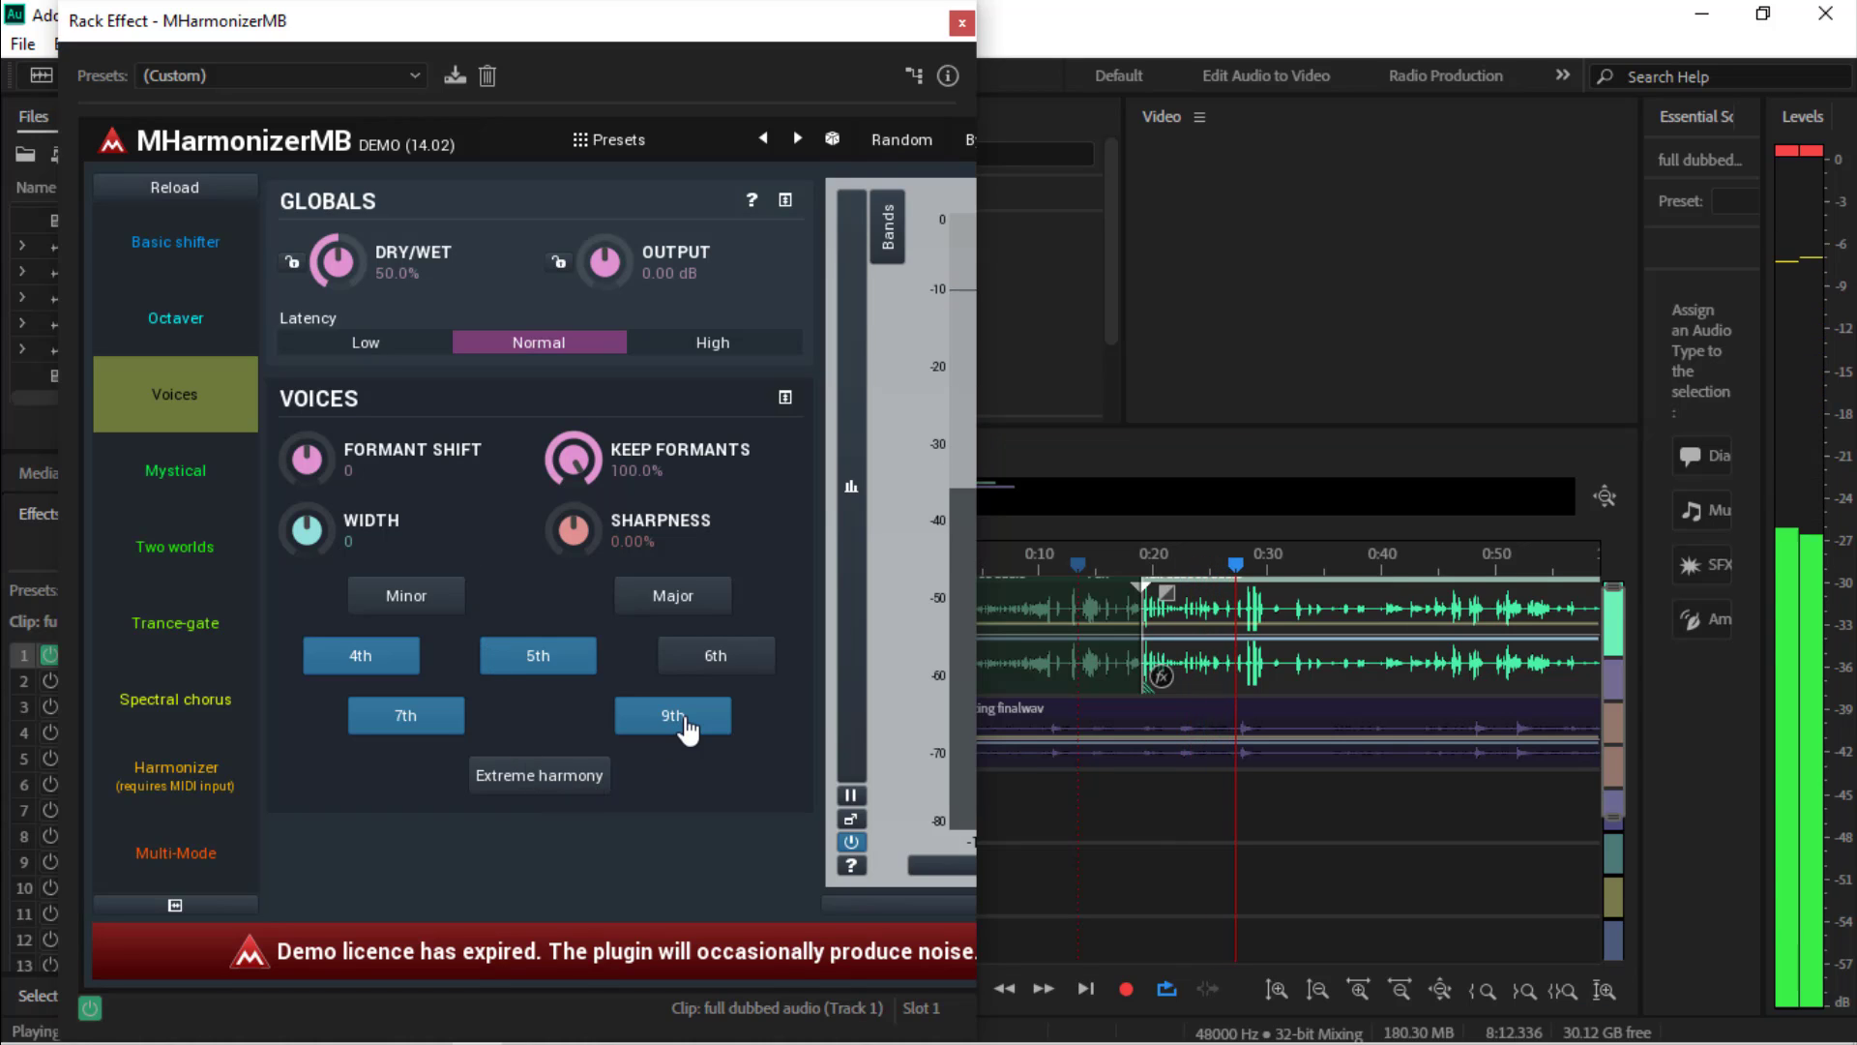
{"action": "left_click", "coordinate": [673, 600]}
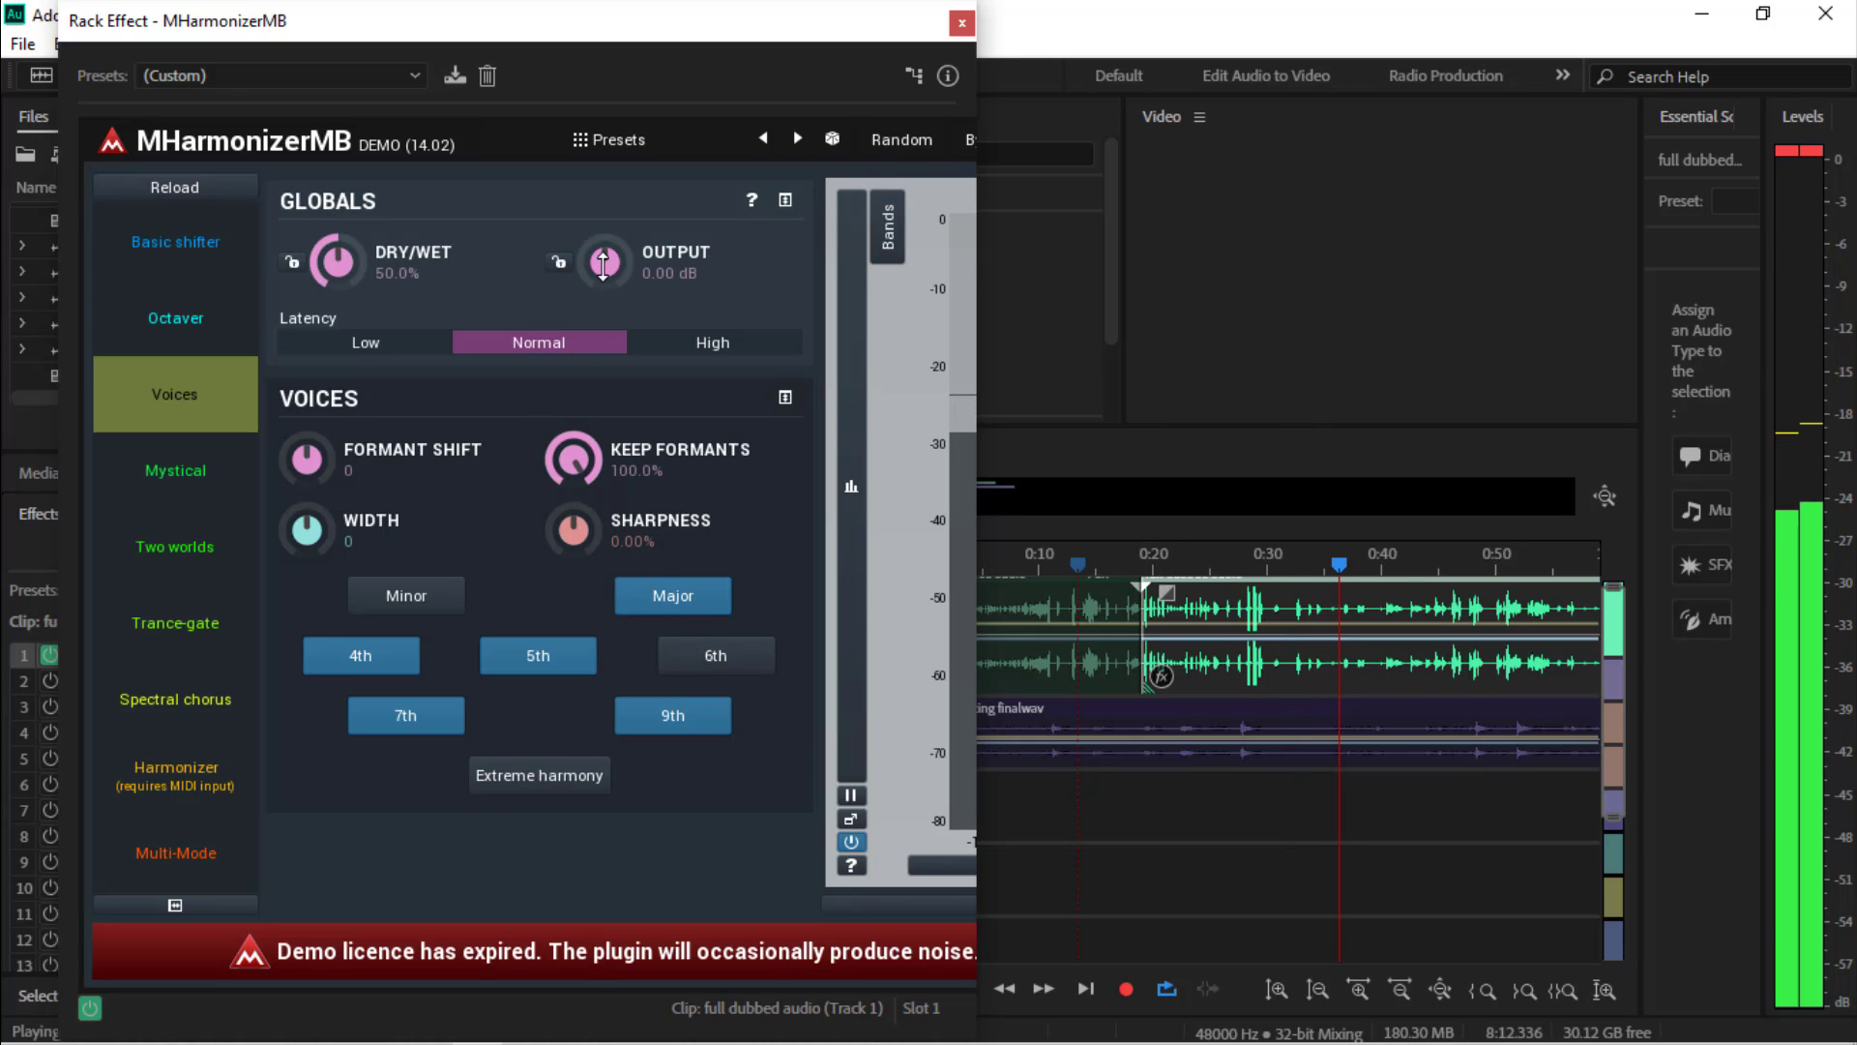
{"action": "mouse_move", "coordinate": [604, 261]}
{"action": "left_mouse_down"}
{"action": "mouse_move", "coordinate": [604, 232]}
{"action": "mouse_move", "coordinate": [604, 290]}
{"action": "mouse_move", "coordinate": [605, 238]}
{"action": "mouse_move", "coordinate": [605, 258]}
{"action": "left_mouse_up"}
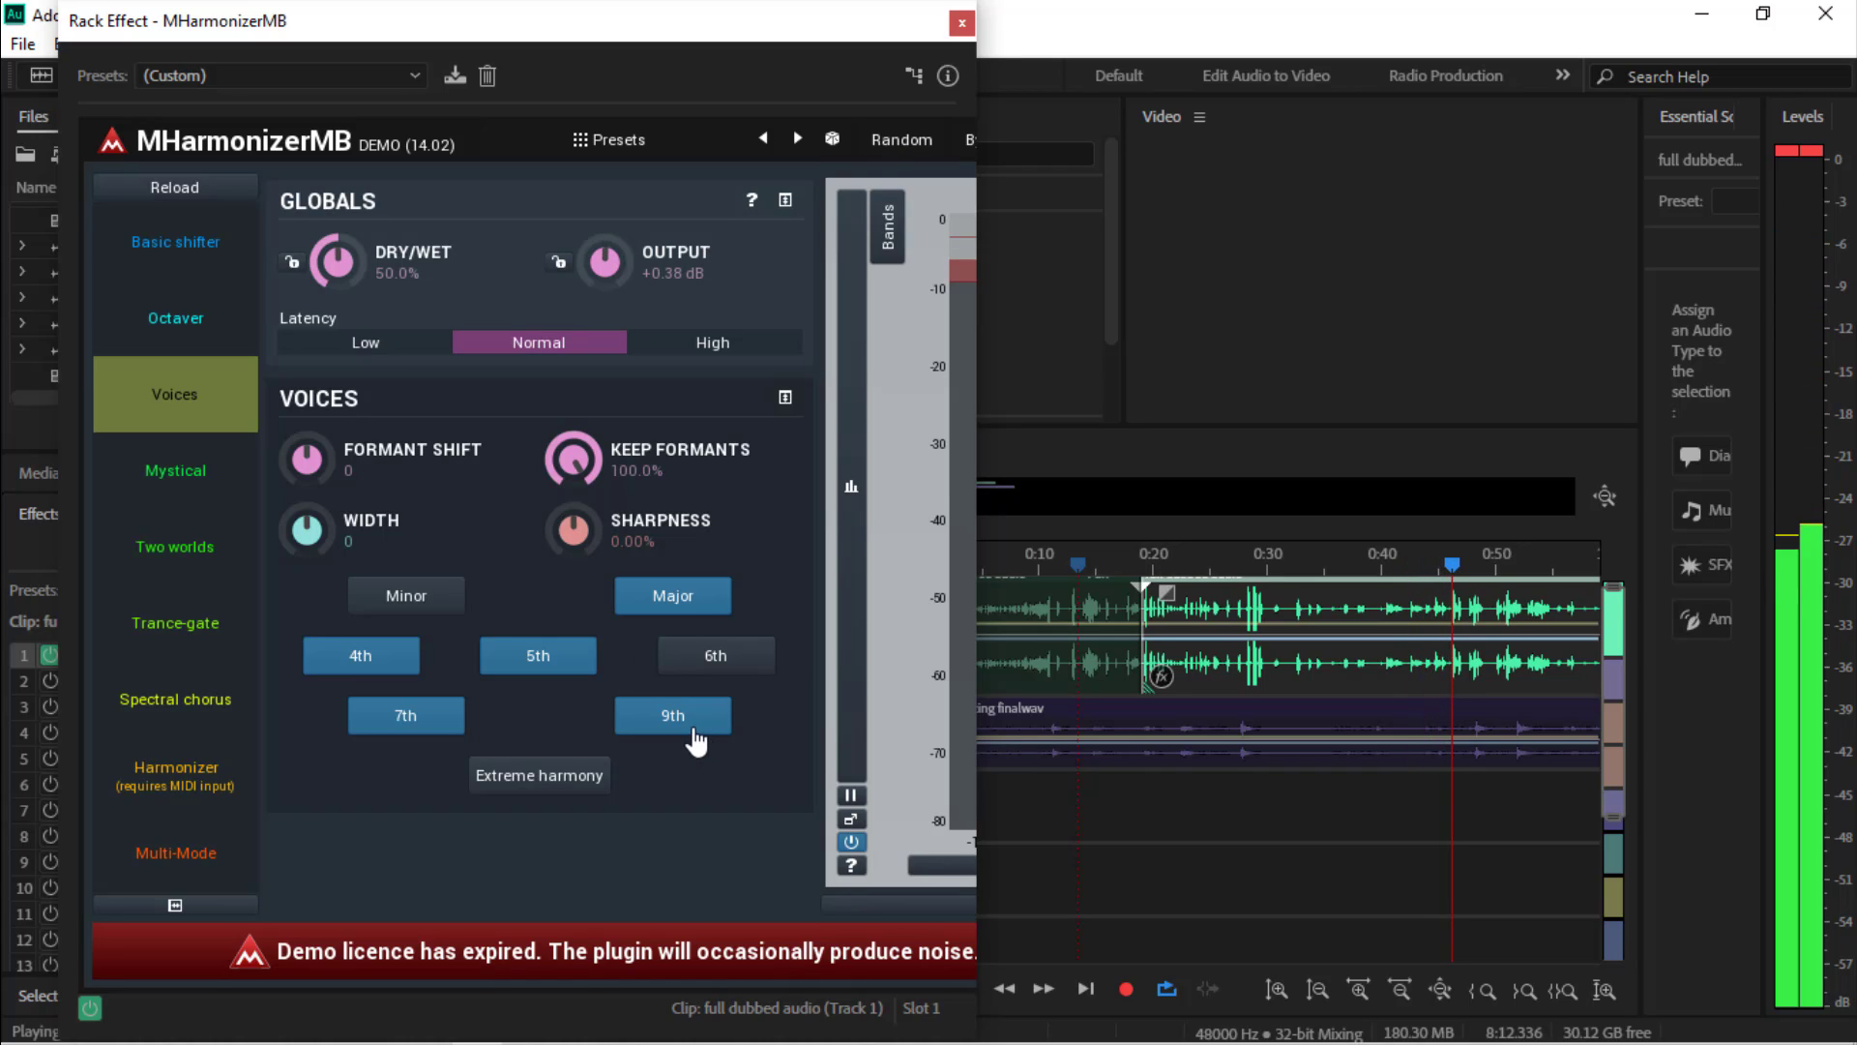
Turn off the 9th, Major and 5th voices and enable Extreme harmony
{"action": "left_click", "coordinate": [694, 727]}
{"action": "left_click", "coordinate": [682, 602]}
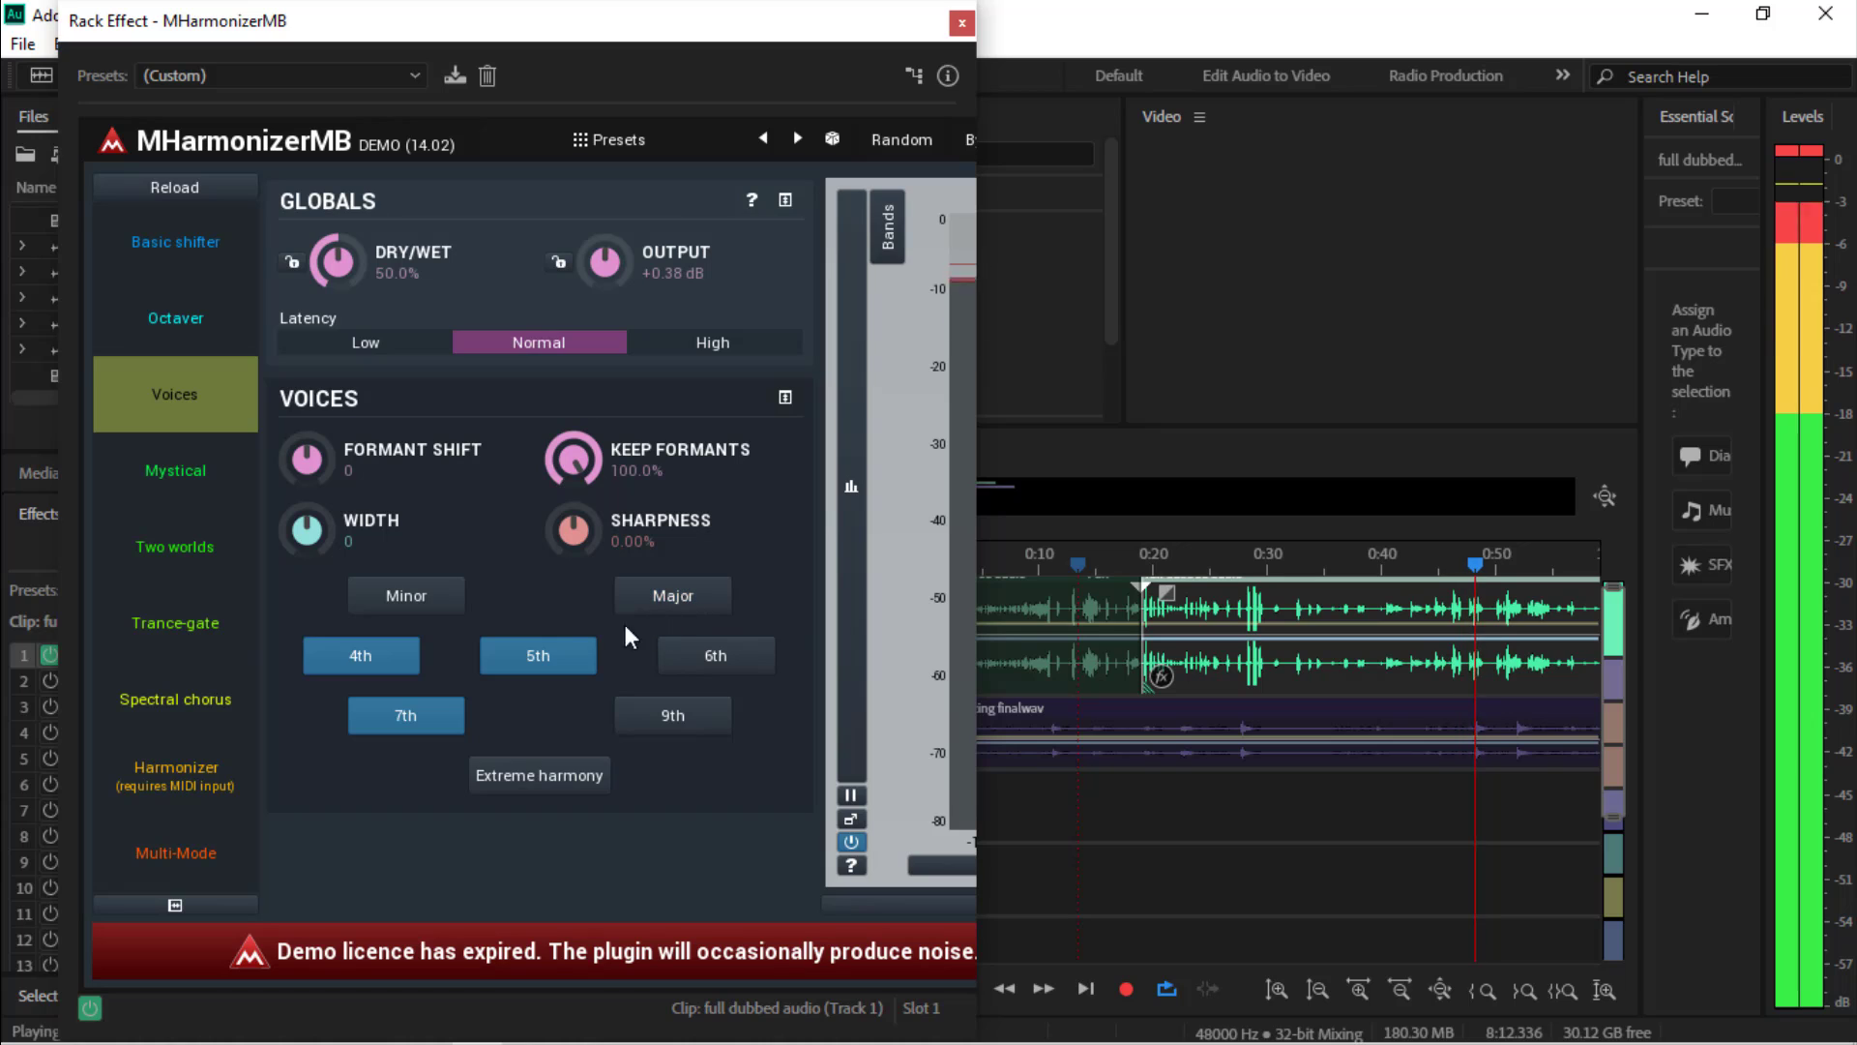
{"action": "left_click", "coordinate": [521, 667]}
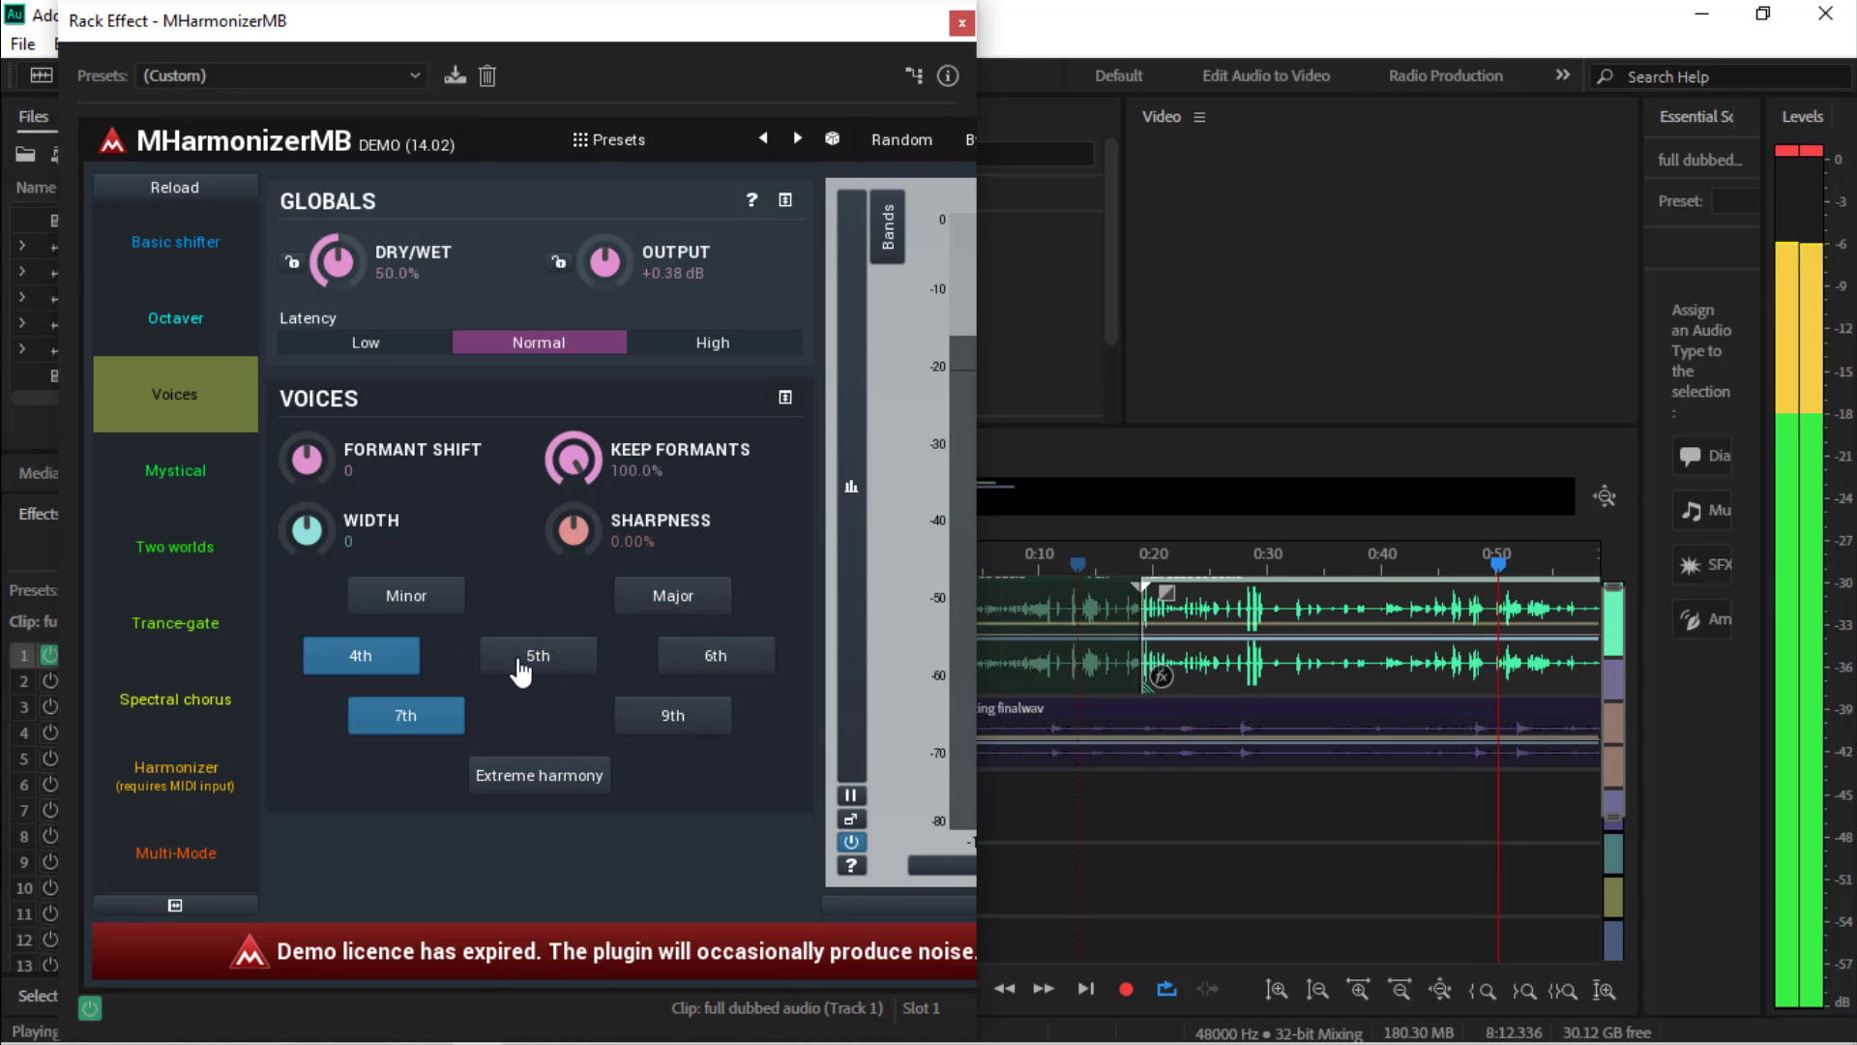
{"action": "left_click", "coordinate": [525, 783]}
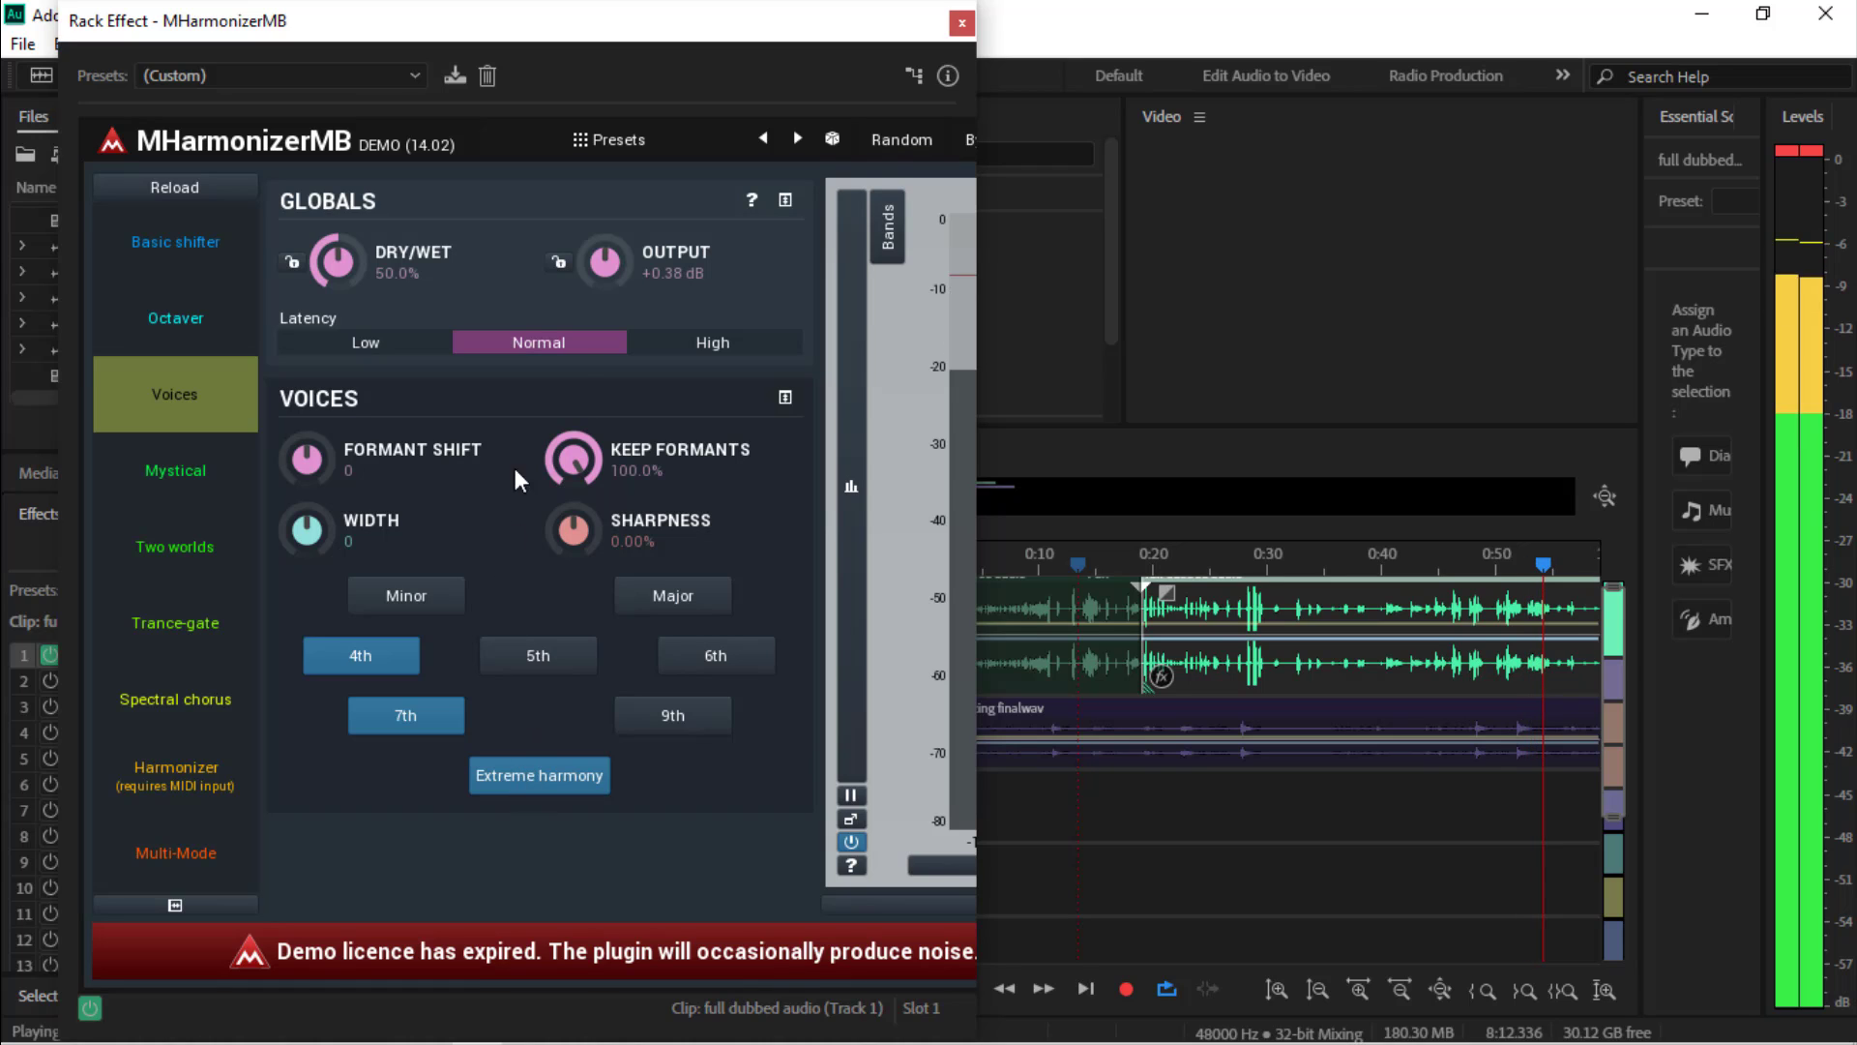
Set latency to High, dry/wet to 43.6%, formant shift to -1.73, width to -0.17, keep formants to 93.6% and sharpness to -15.2%
{"action": "left_click", "coordinate": [707, 342]}
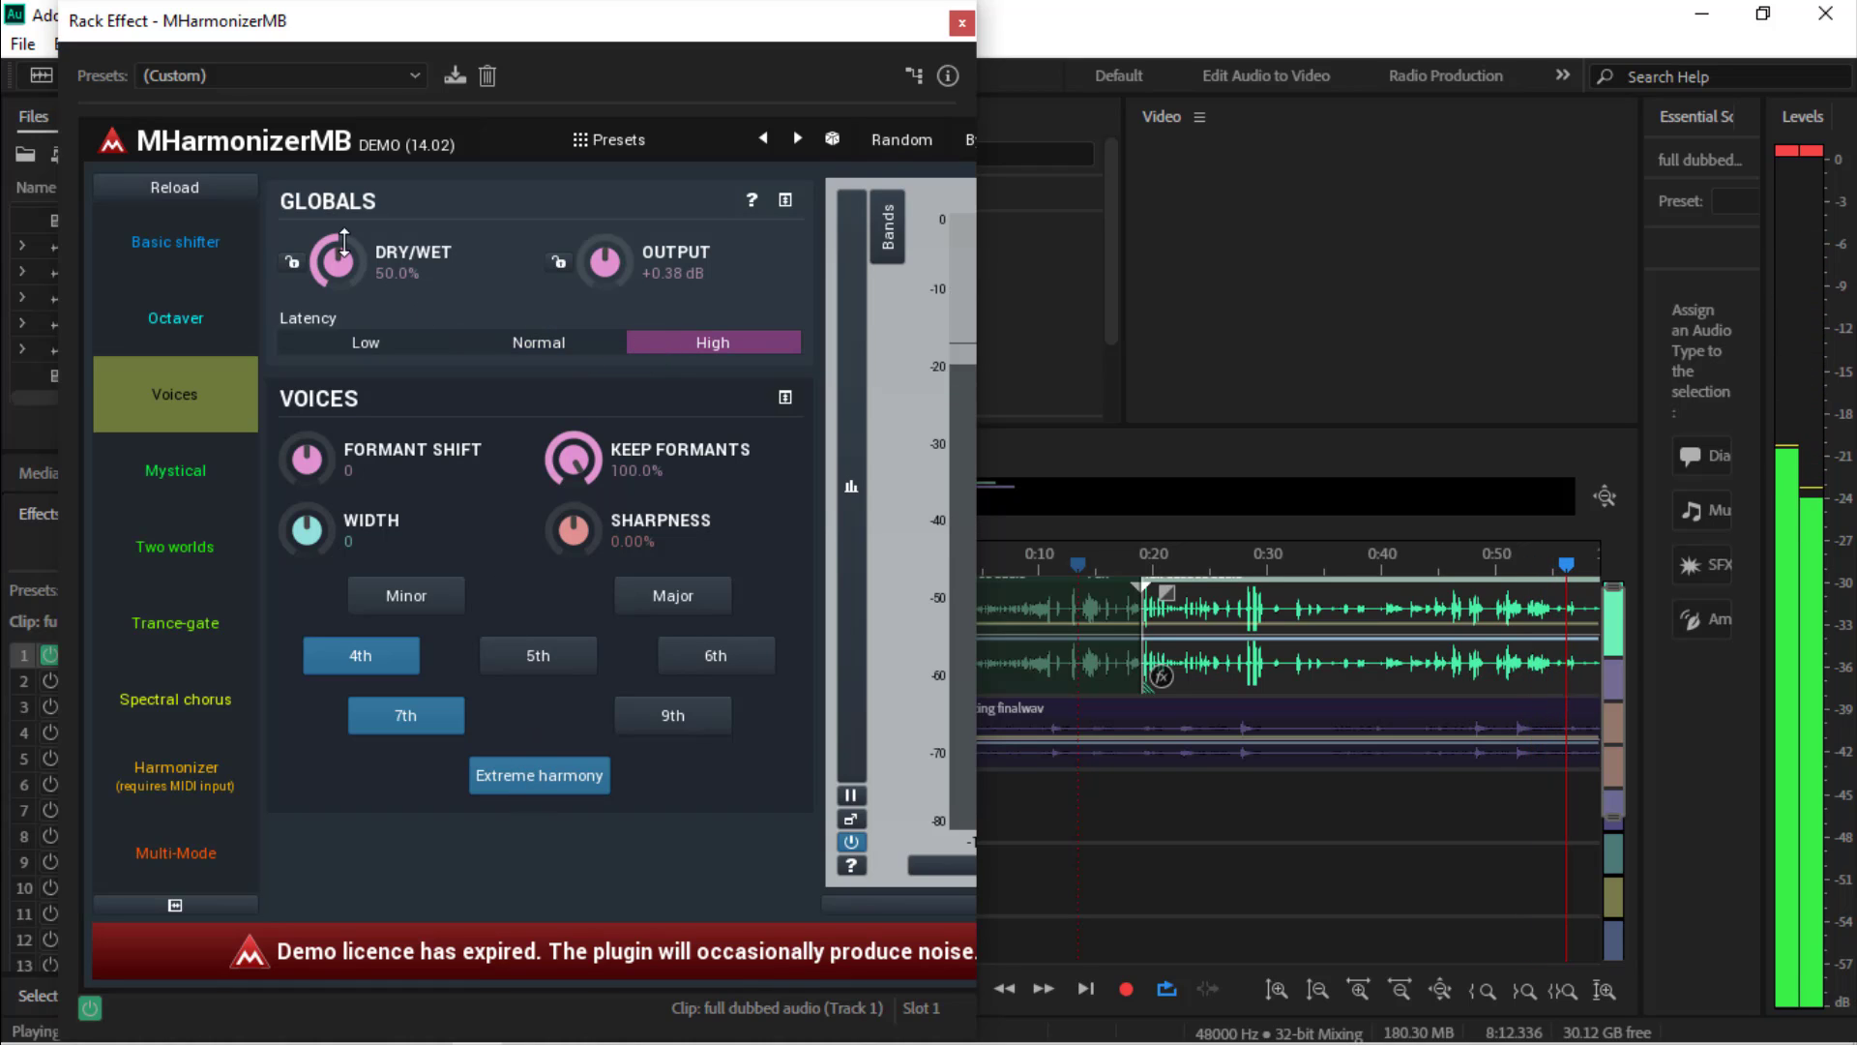
{"action": "left_click_drag", "start_coordinate": [344, 242], "coordinate": [345, 253]}
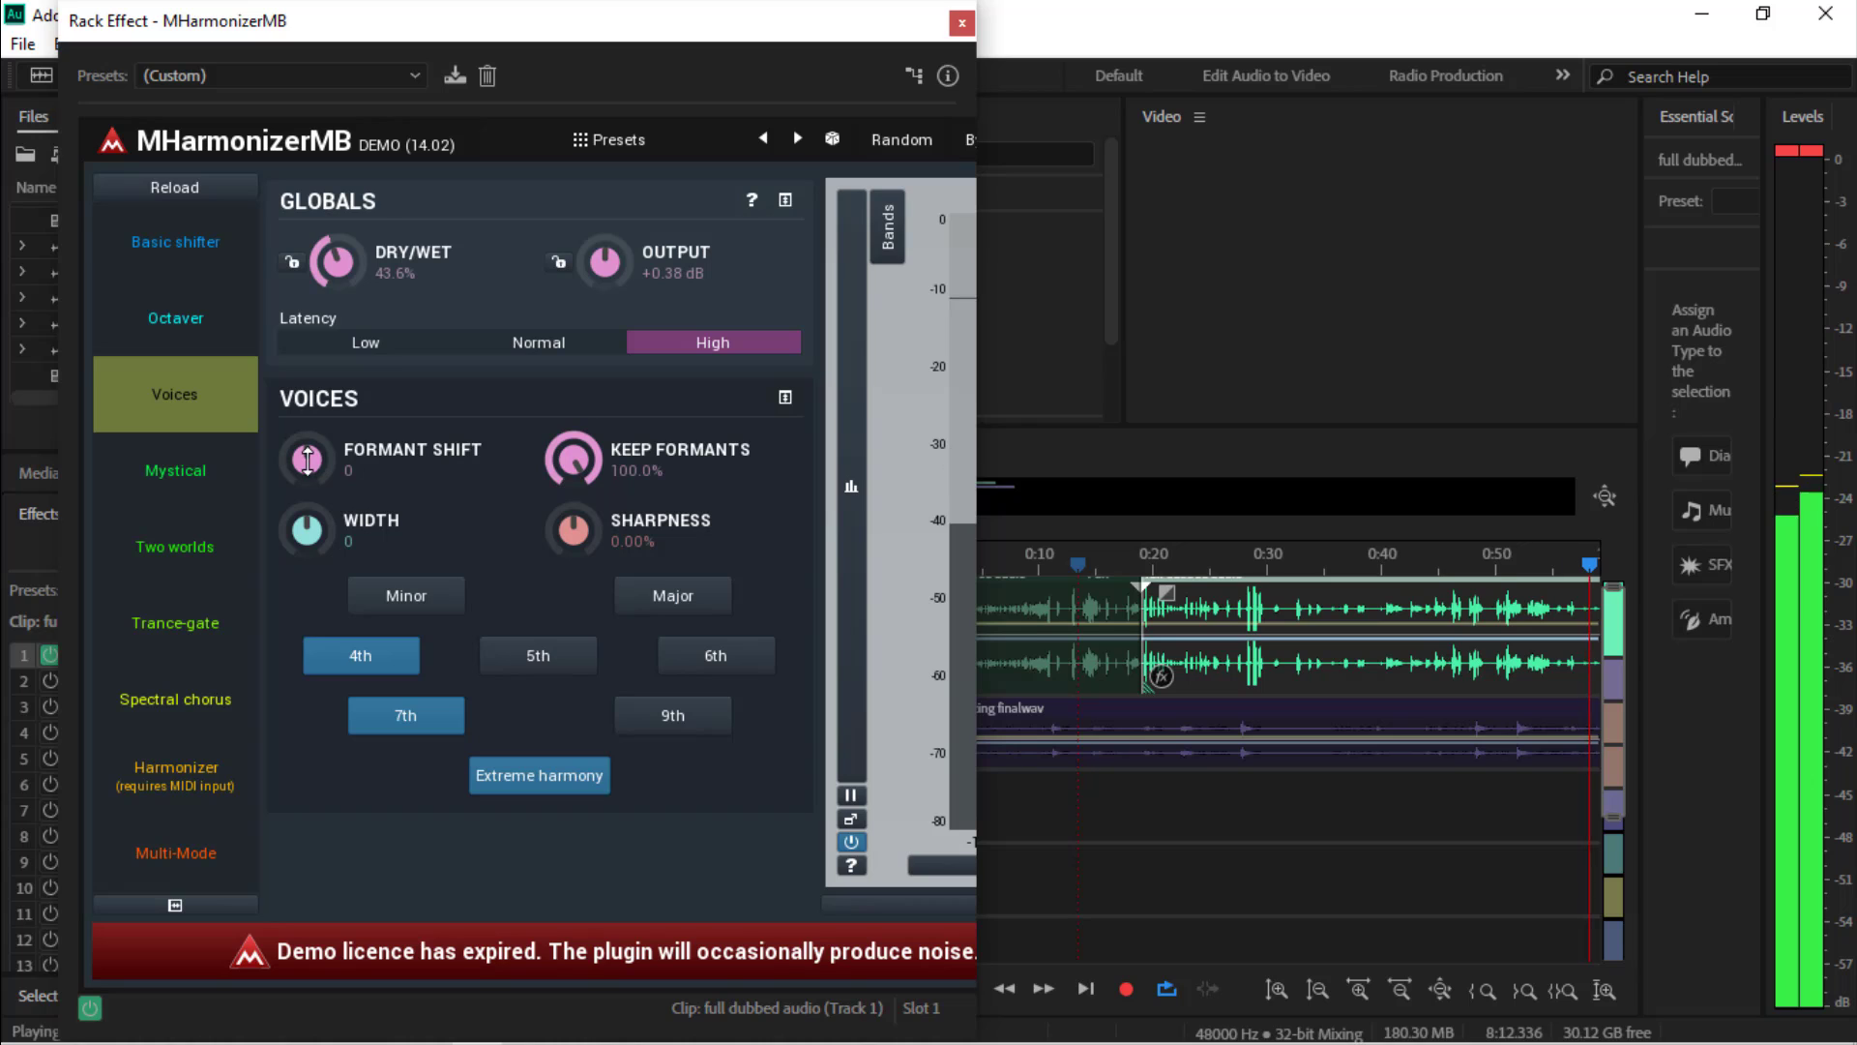
{"action": "left_click_drag", "start_coordinate": [308, 461], "coordinate": [304, 503]}
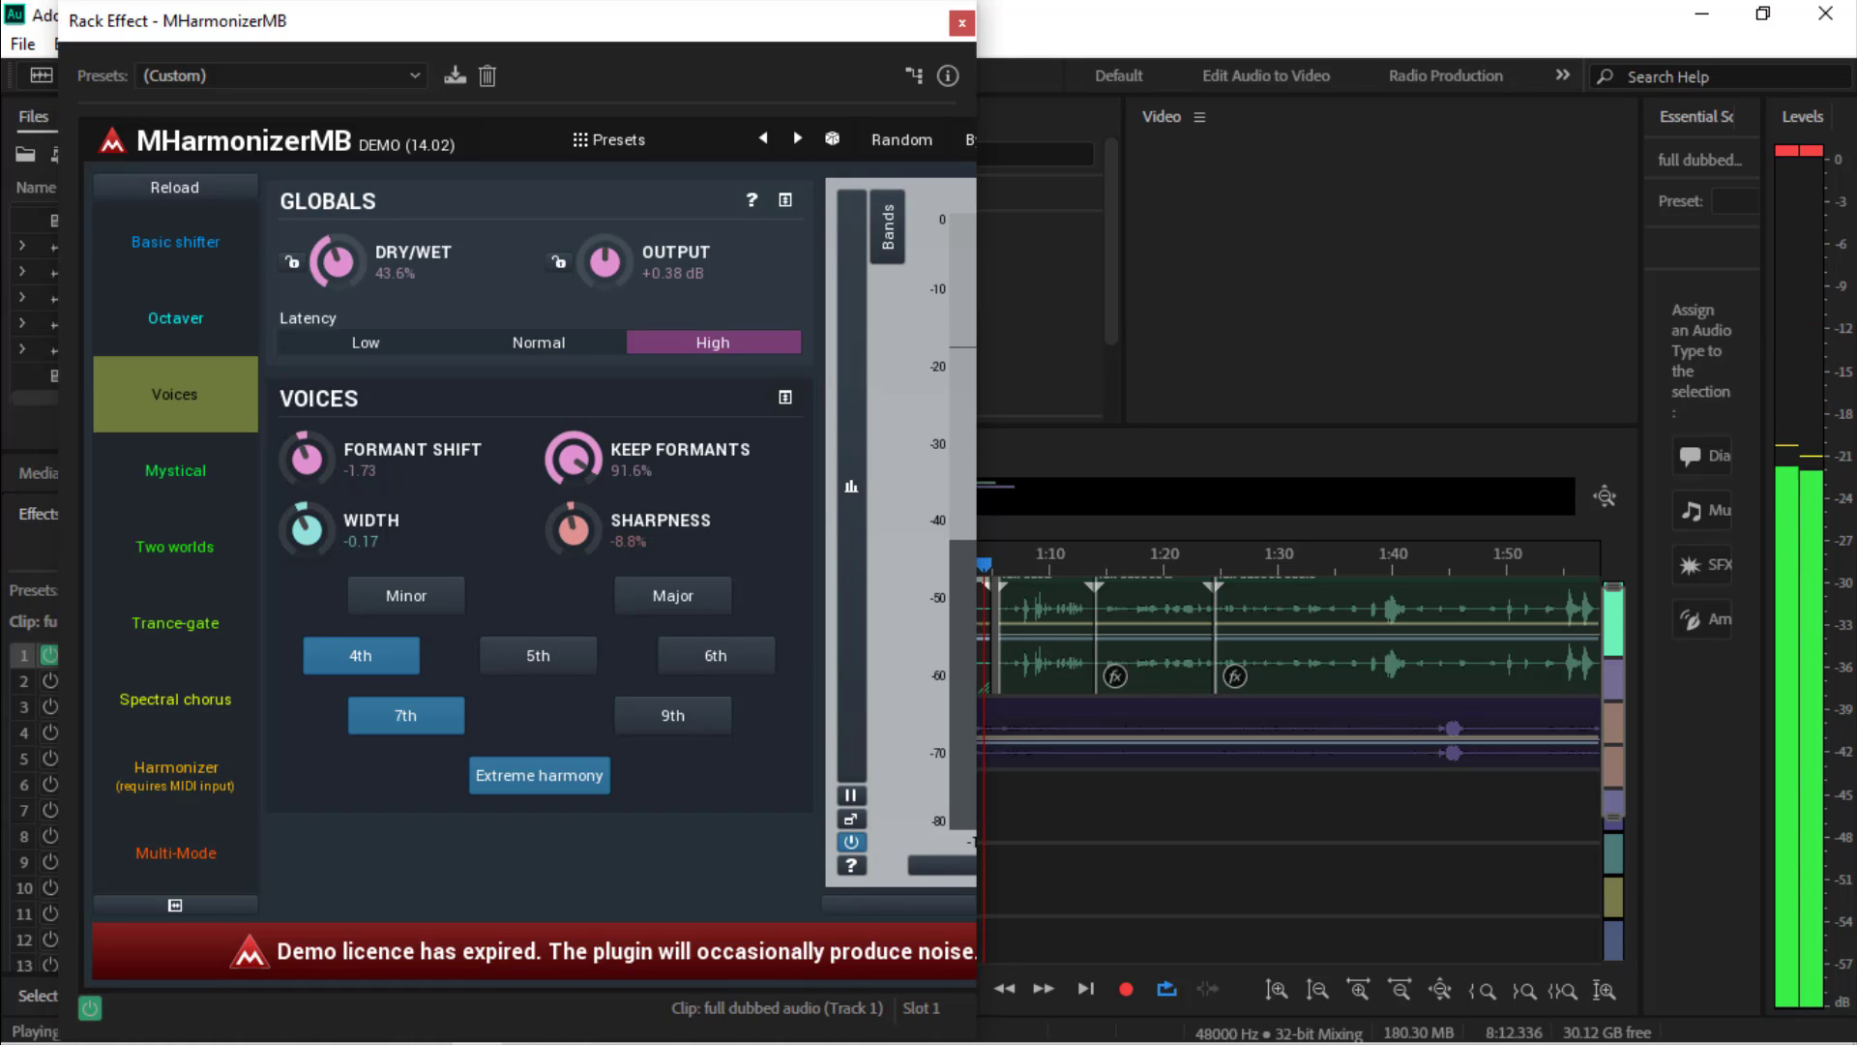
{"action": "left_click_drag", "start_coordinate": [573, 528], "coordinate": [573, 534]}
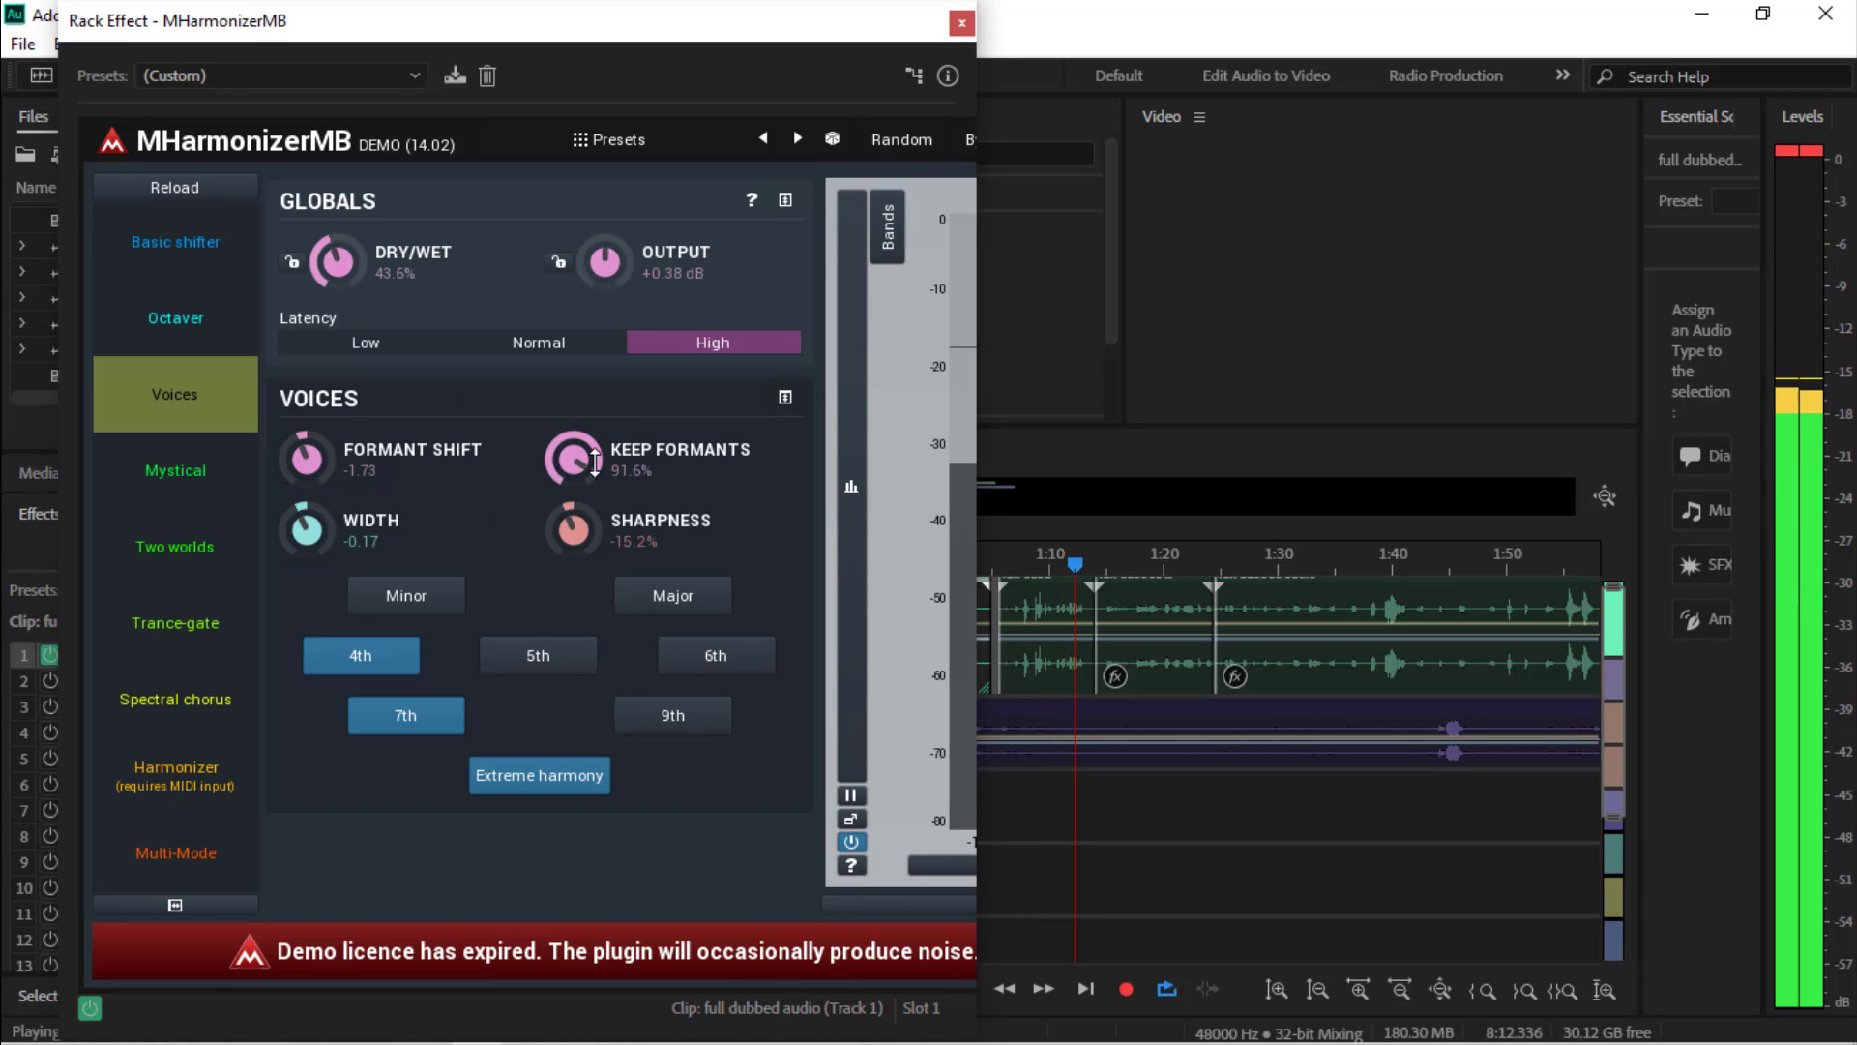
{"action": "left_click_drag", "start_coordinate": [595, 462], "coordinate": [595, 448]}
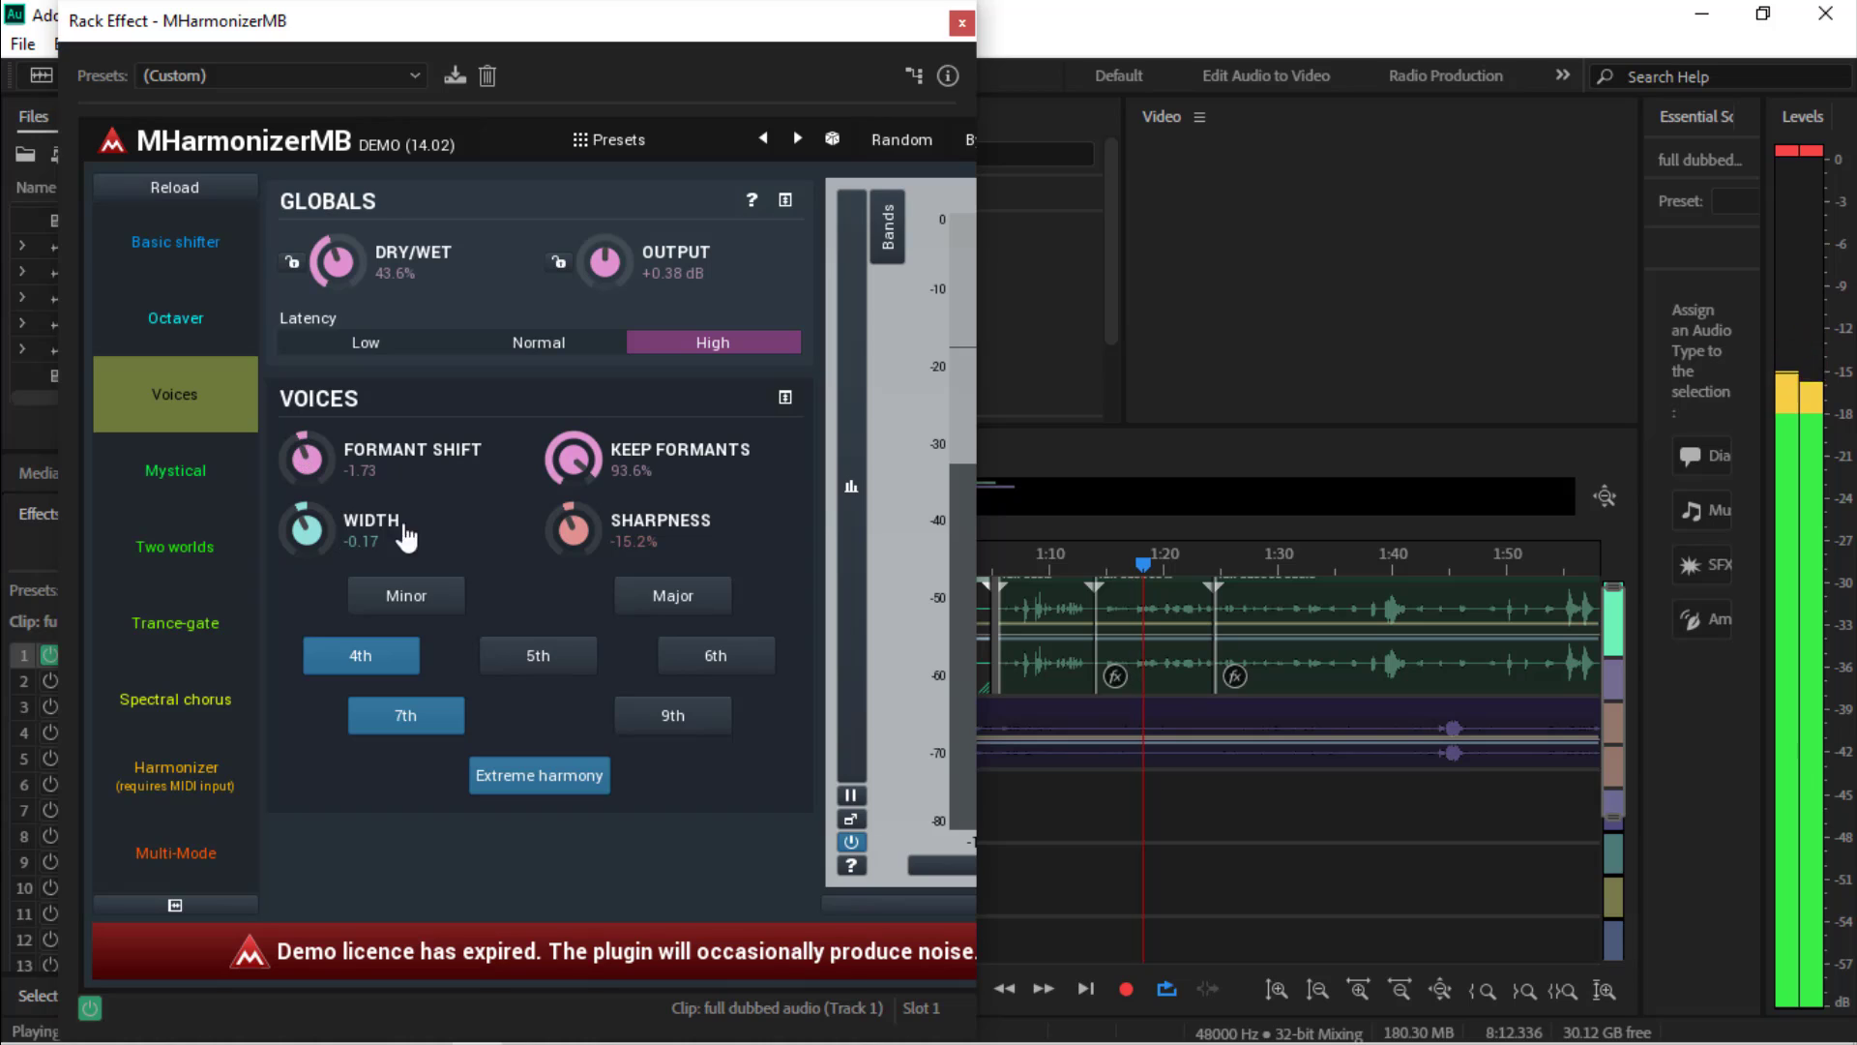
Close the MHarmonizerMB window and spot-check playback of the Track 1 clips at about 2:11, 2:41 and 2:52
{"action": "left_click", "coordinate": [961, 23]}
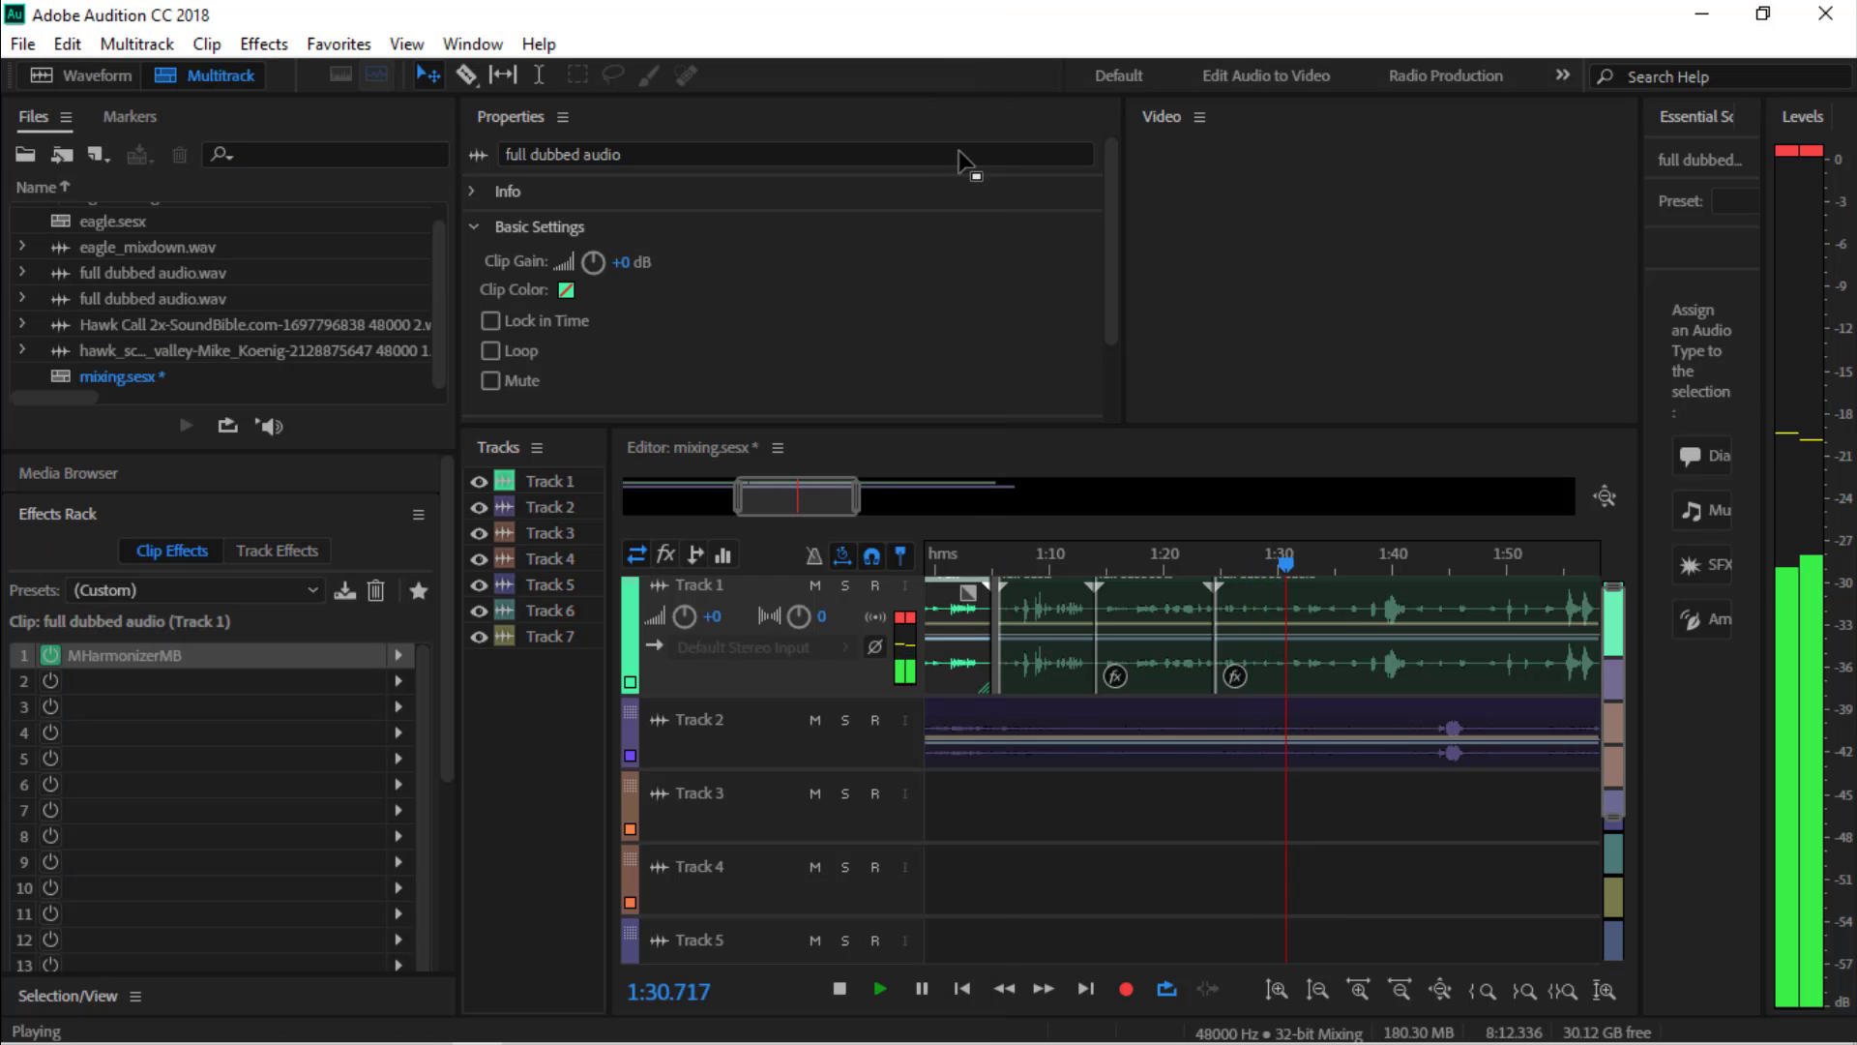
{"action": "left_click", "coordinate": [922, 989]}
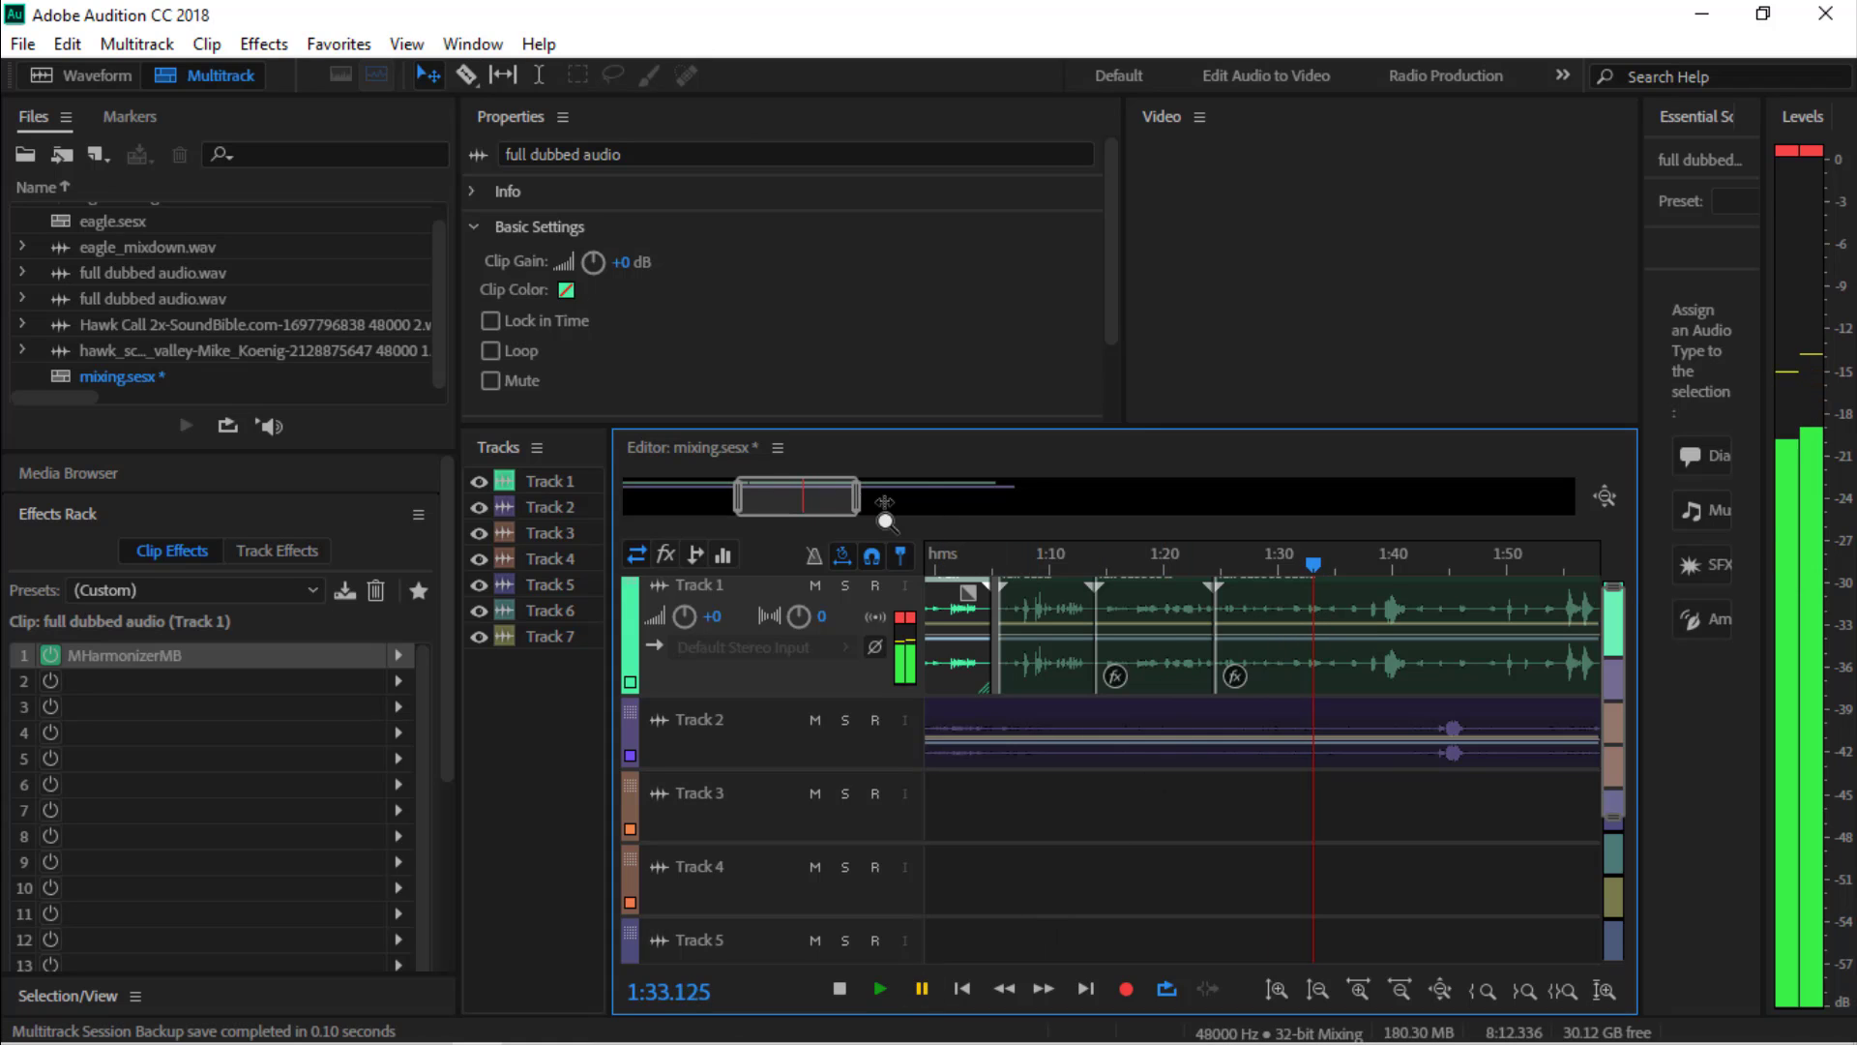
{"action": "left_click_drag", "start_coordinate": [884, 502], "coordinate": [1175, 549]}
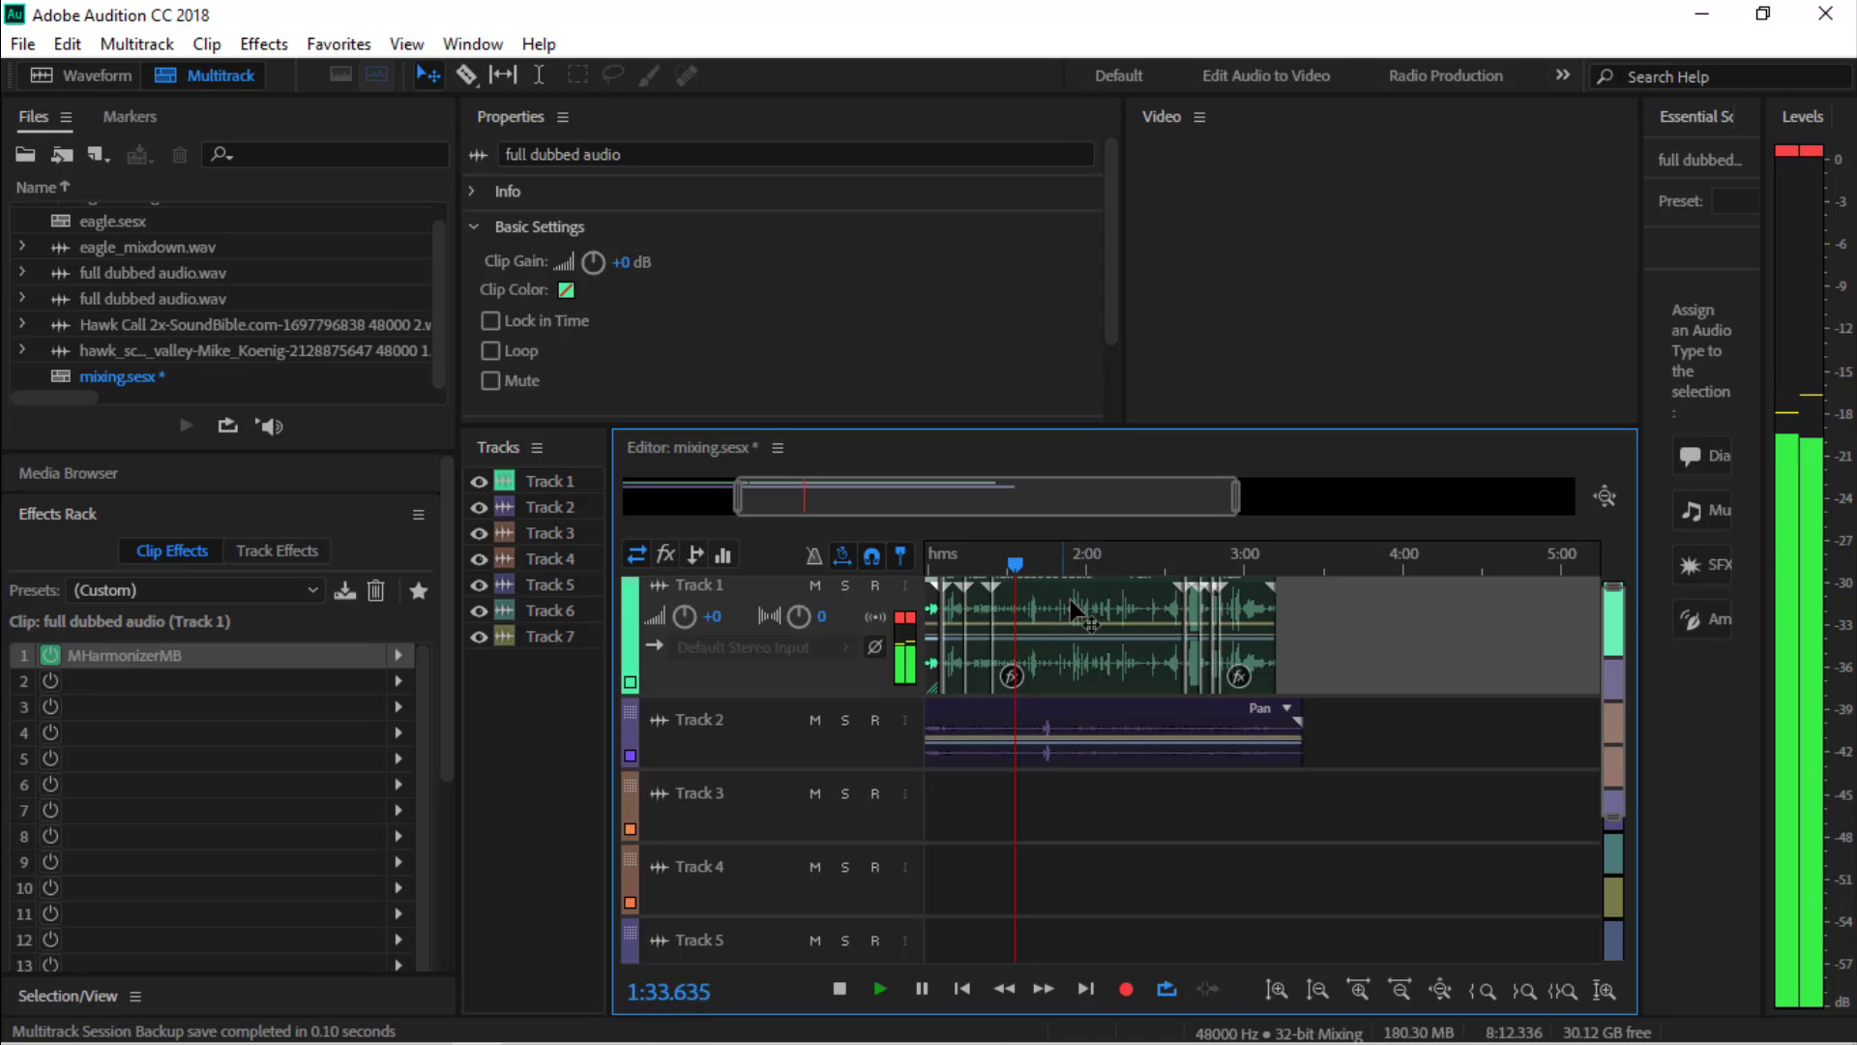
{"action": "left_click", "coordinate": [1114, 563]}
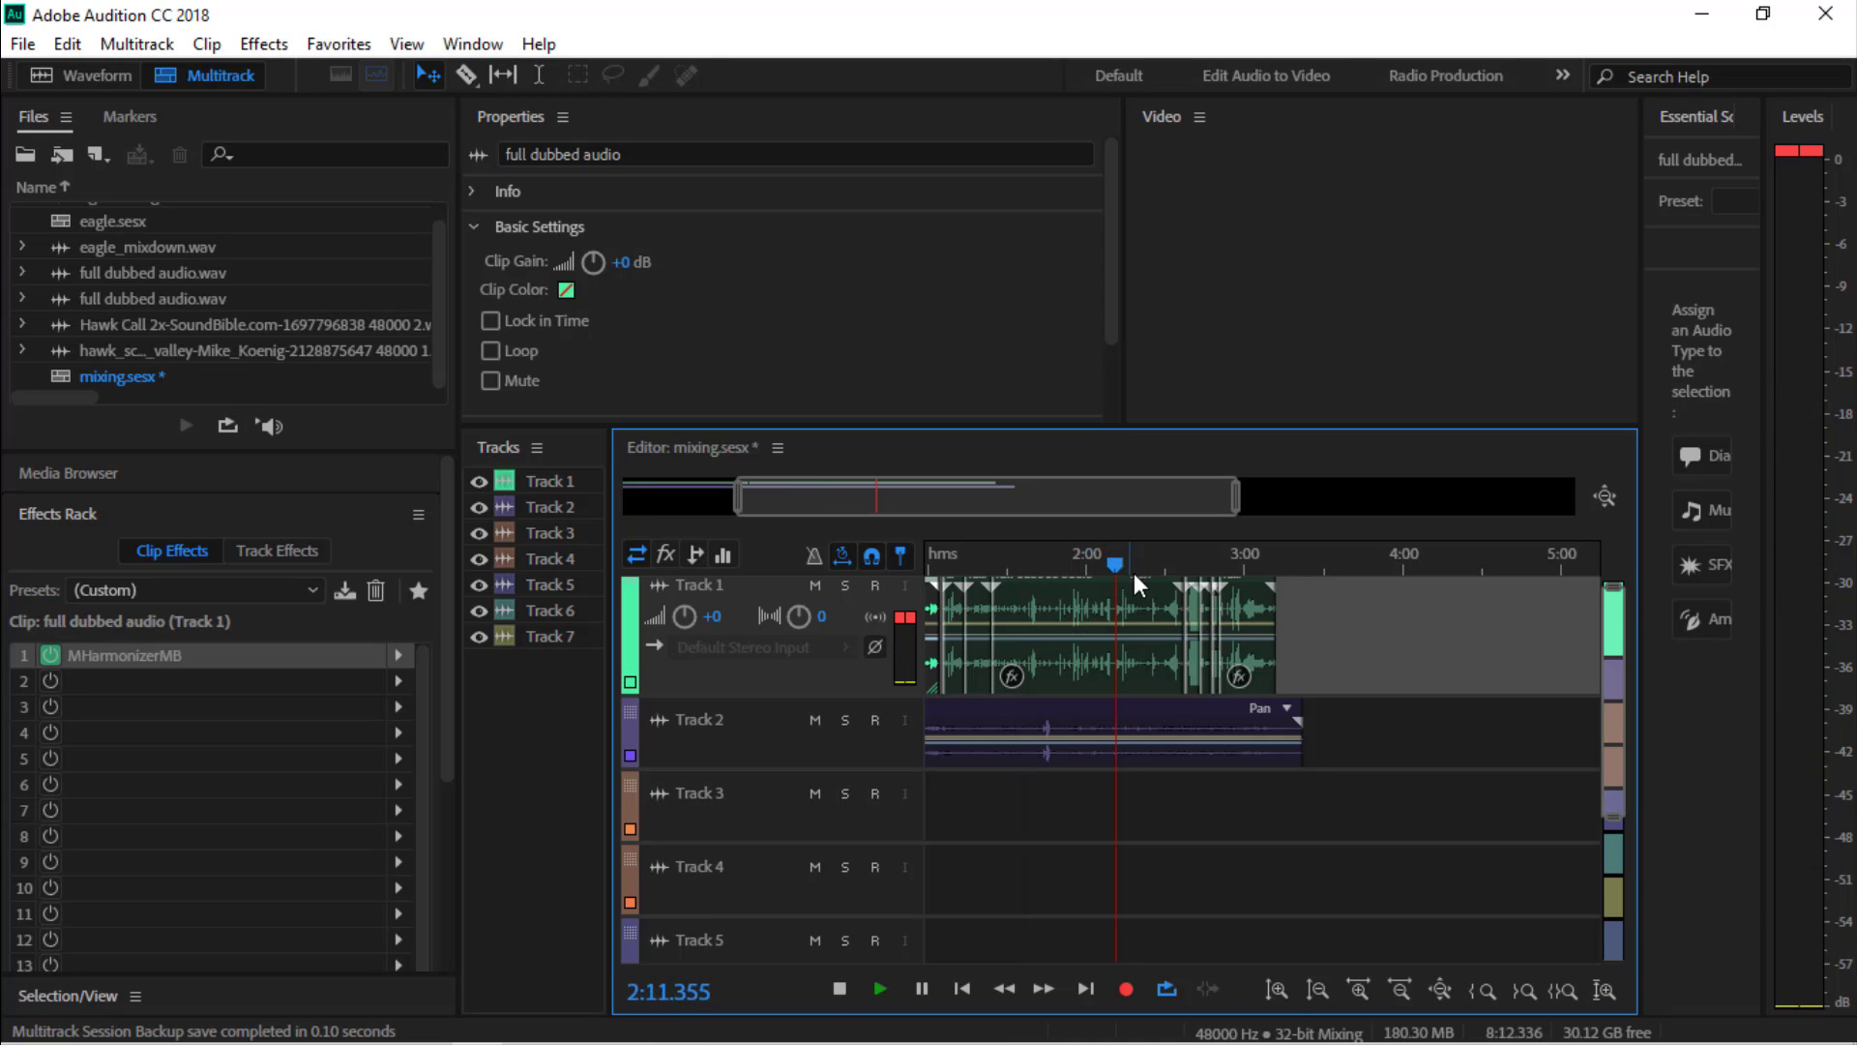
{"action": "left_click", "coordinate": [1193, 564]}
{"action": "left_click", "coordinate": [1223, 559]}
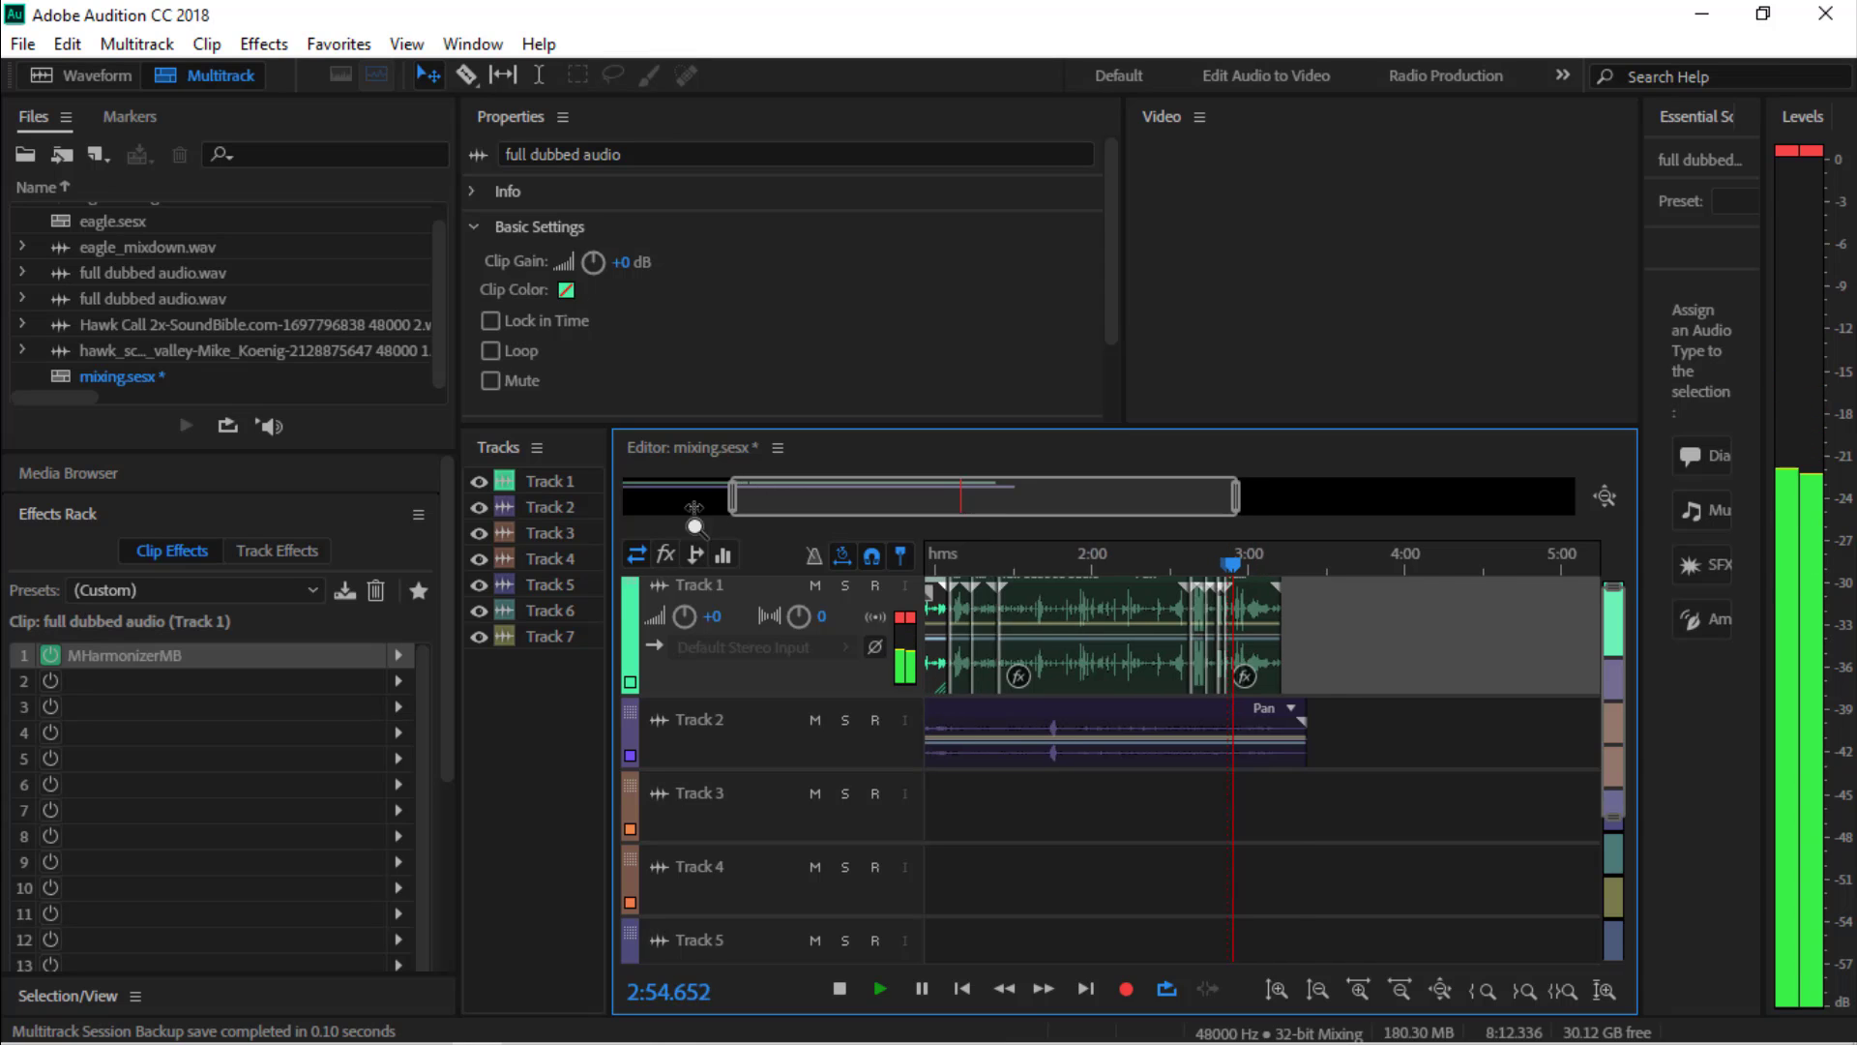
{"action": "left_click_drag", "start_coordinate": [738, 497], "coordinate": [599, 512]}
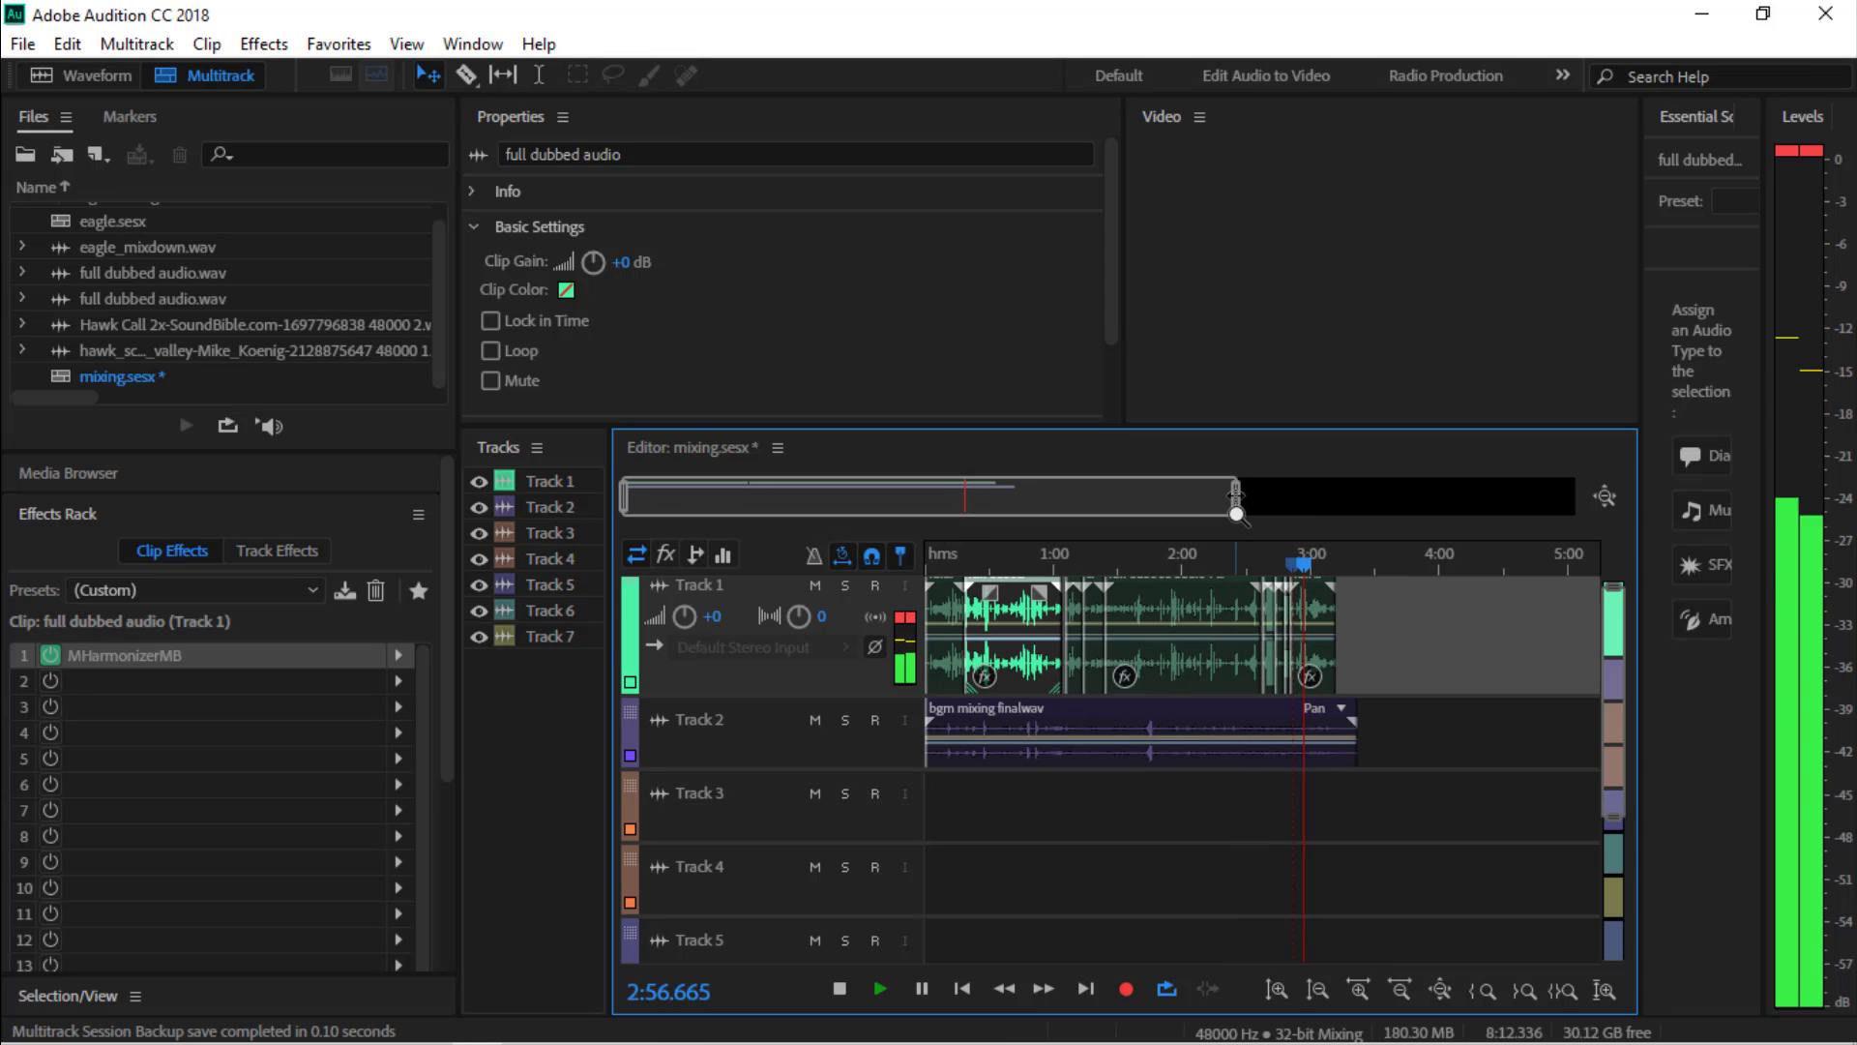
{"action": "left_click_drag", "start_coordinate": [1236, 497], "coordinate": [1031, 548]}
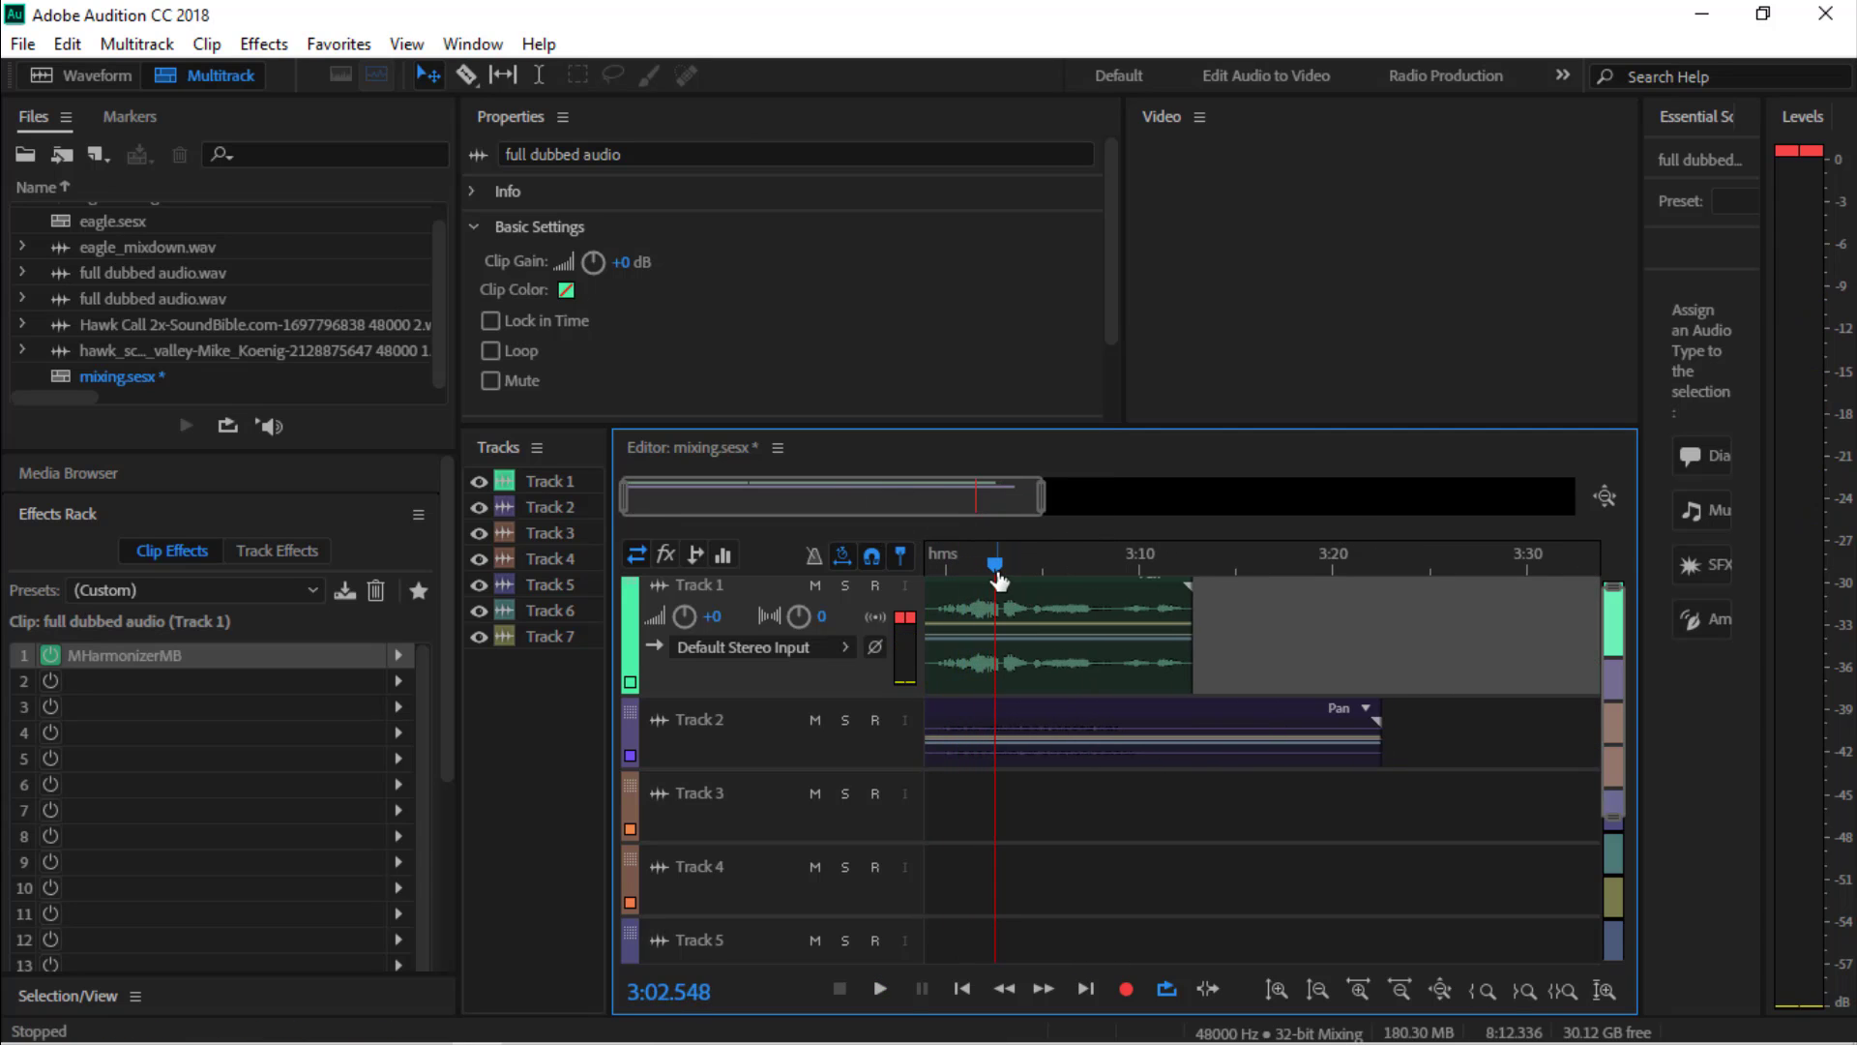
{"action": "key", "text": "space"}
Return to the start of the session and listen briefly to the first clip from about 0:02
{"action": "key", "text": "Home"}
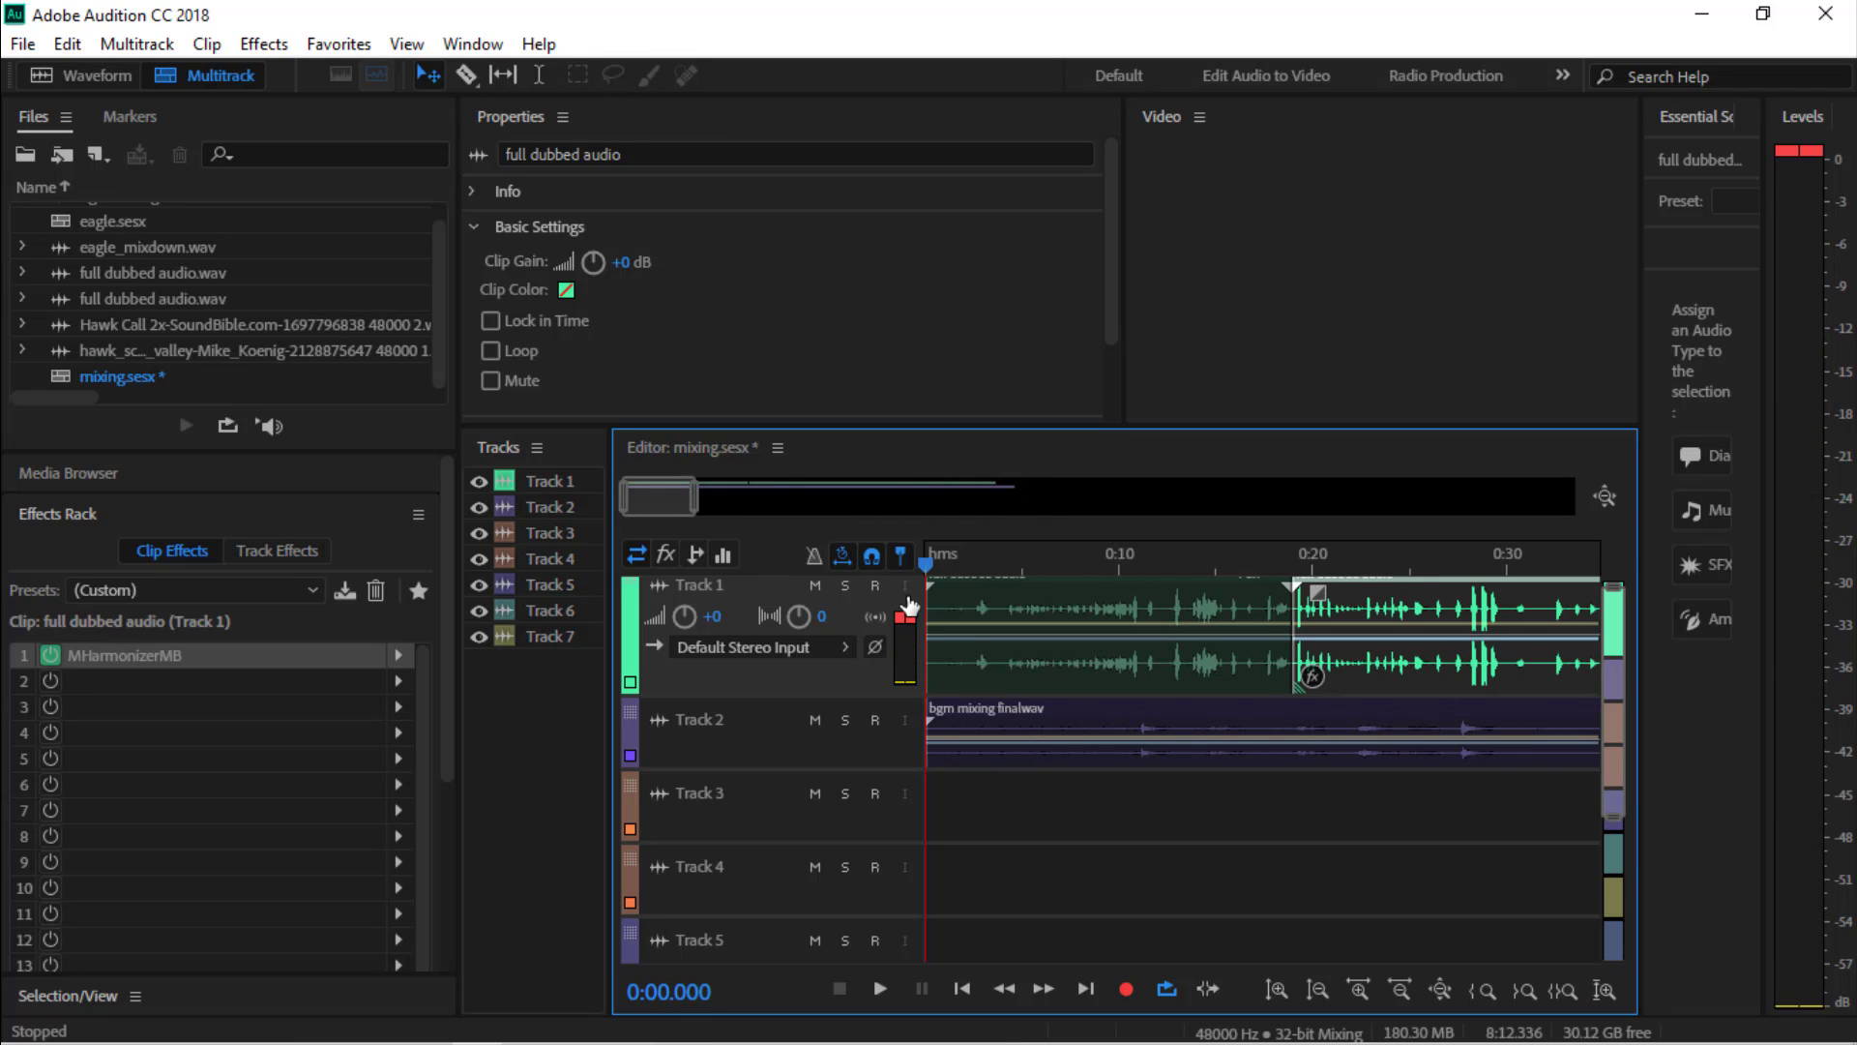
{"action": "left_click", "coordinate": [976, 607]}
{"action": "key", "text": "space"}
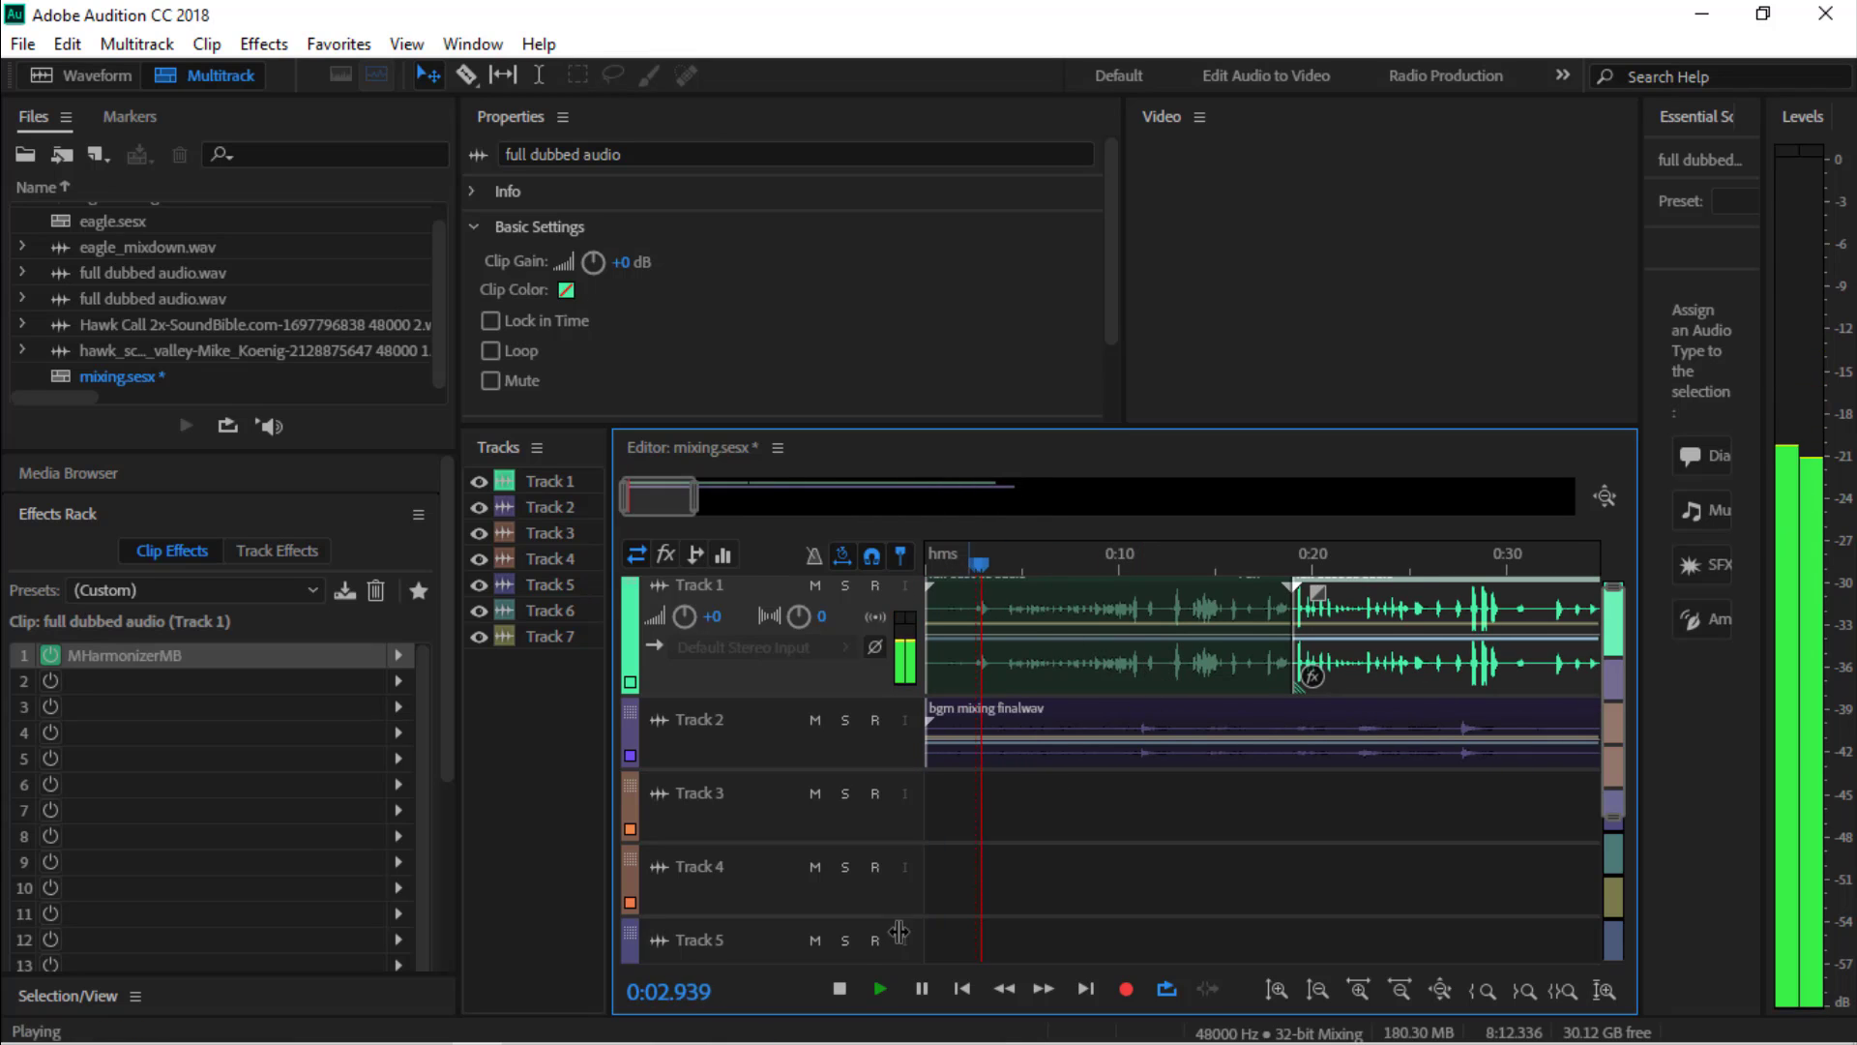
{"action": "left_click", "coordinate": [527, 1031]}
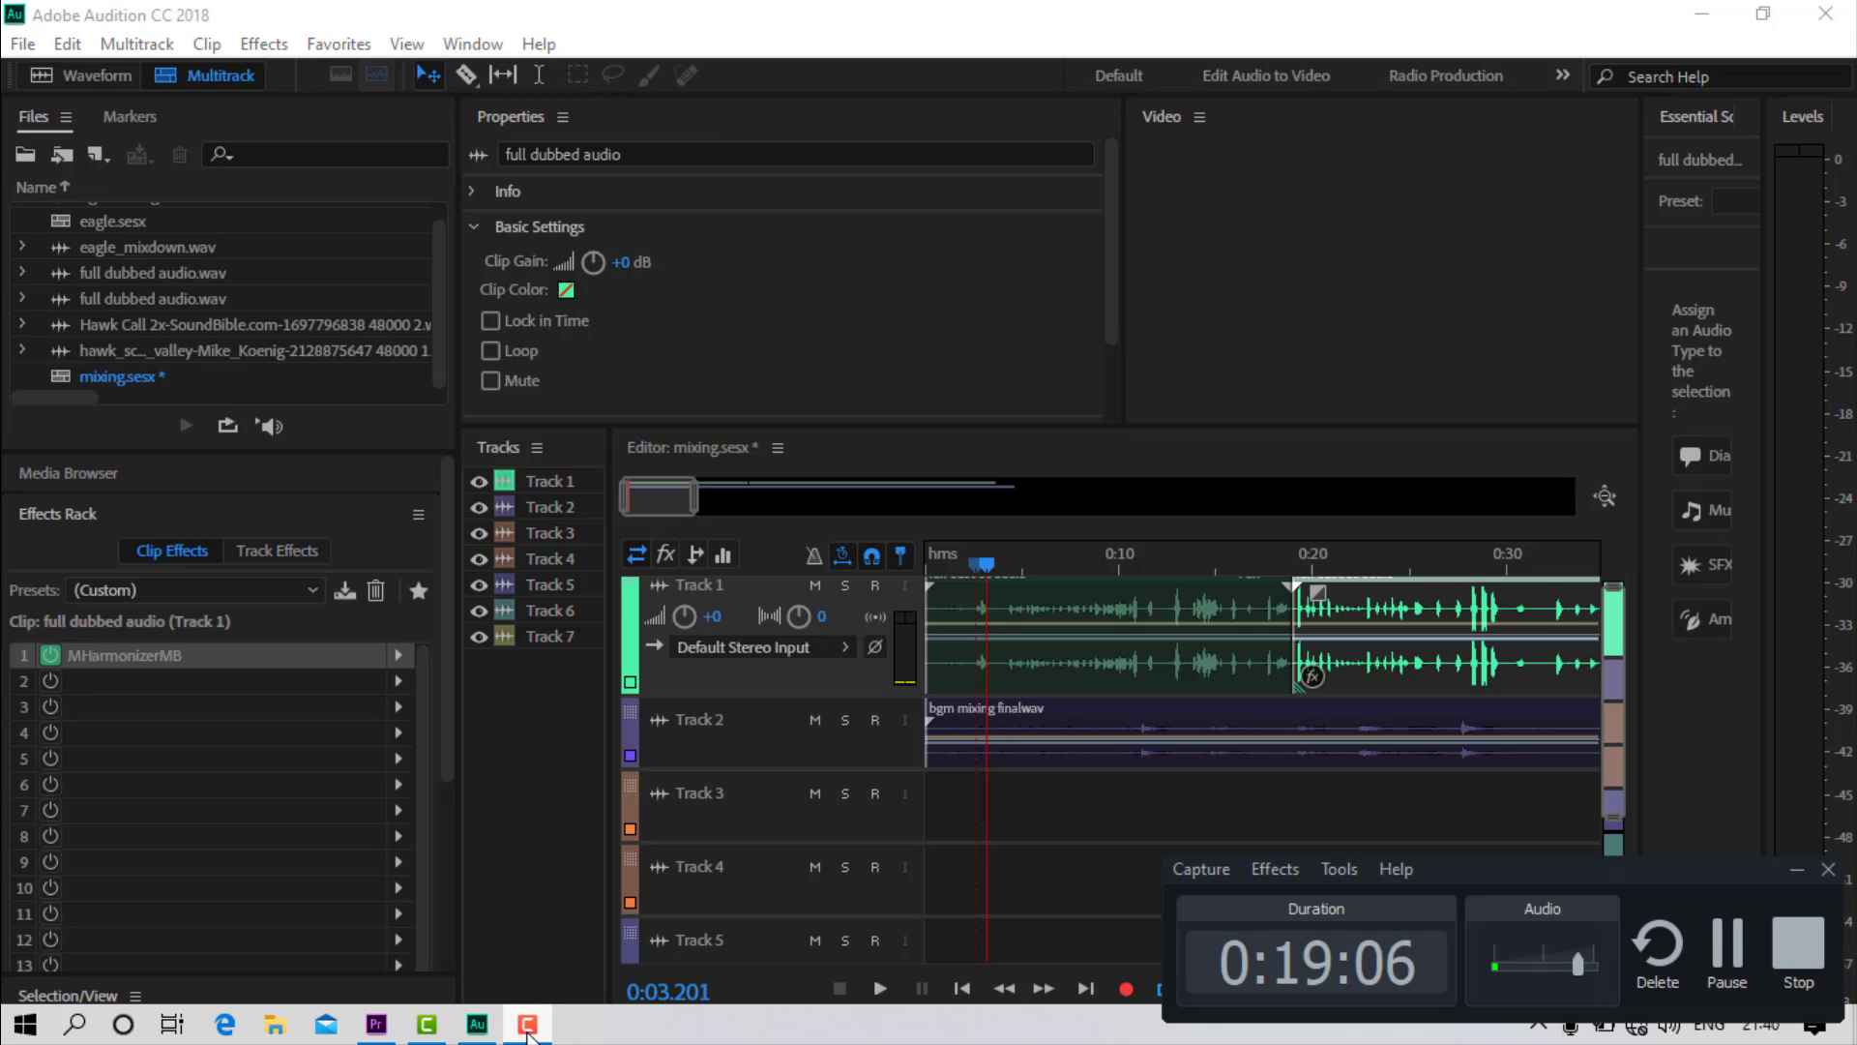
{"action": "left_click", "coordinate": [527, 1031]}
{"action": "key", "text": "space"}
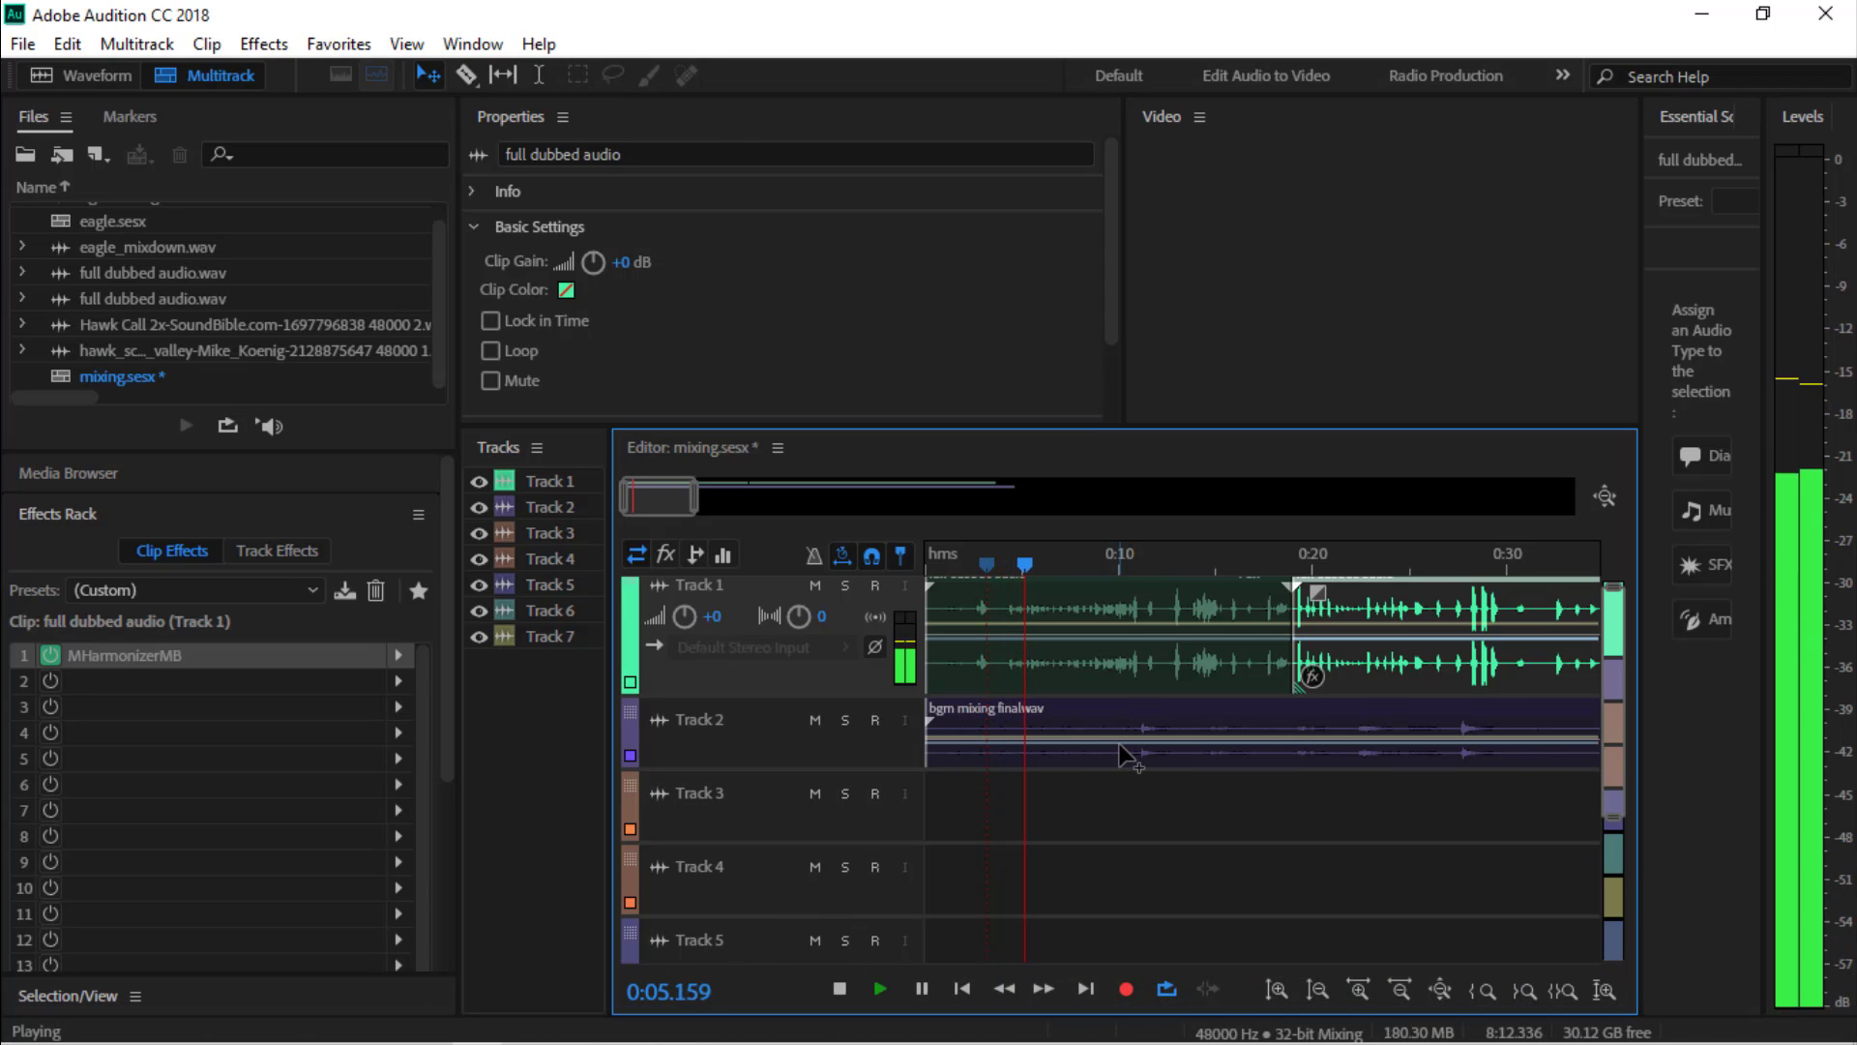
{"action": "key", "text": "space"}
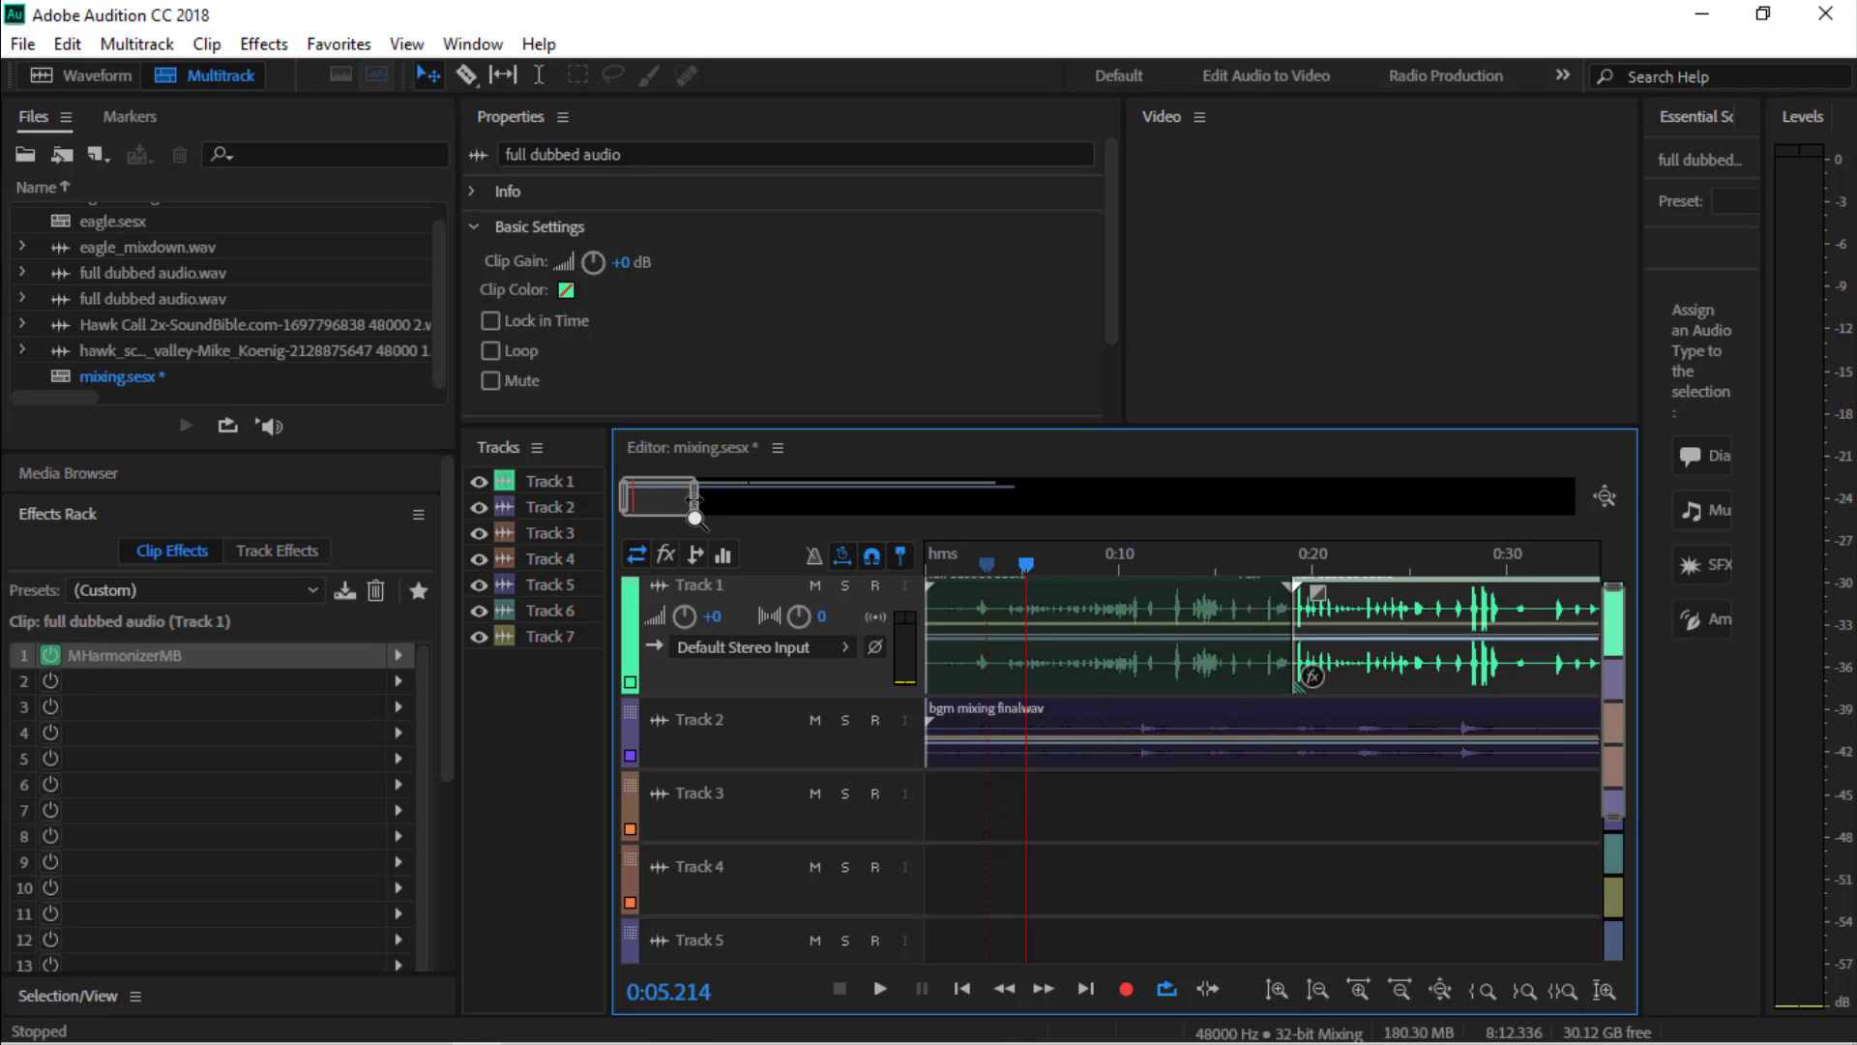
Select all clips on Track 1 and Track 2
{"action": "left_click_drag", "start_coordinate": [695, 500], "coordinate": [1236, 553]}
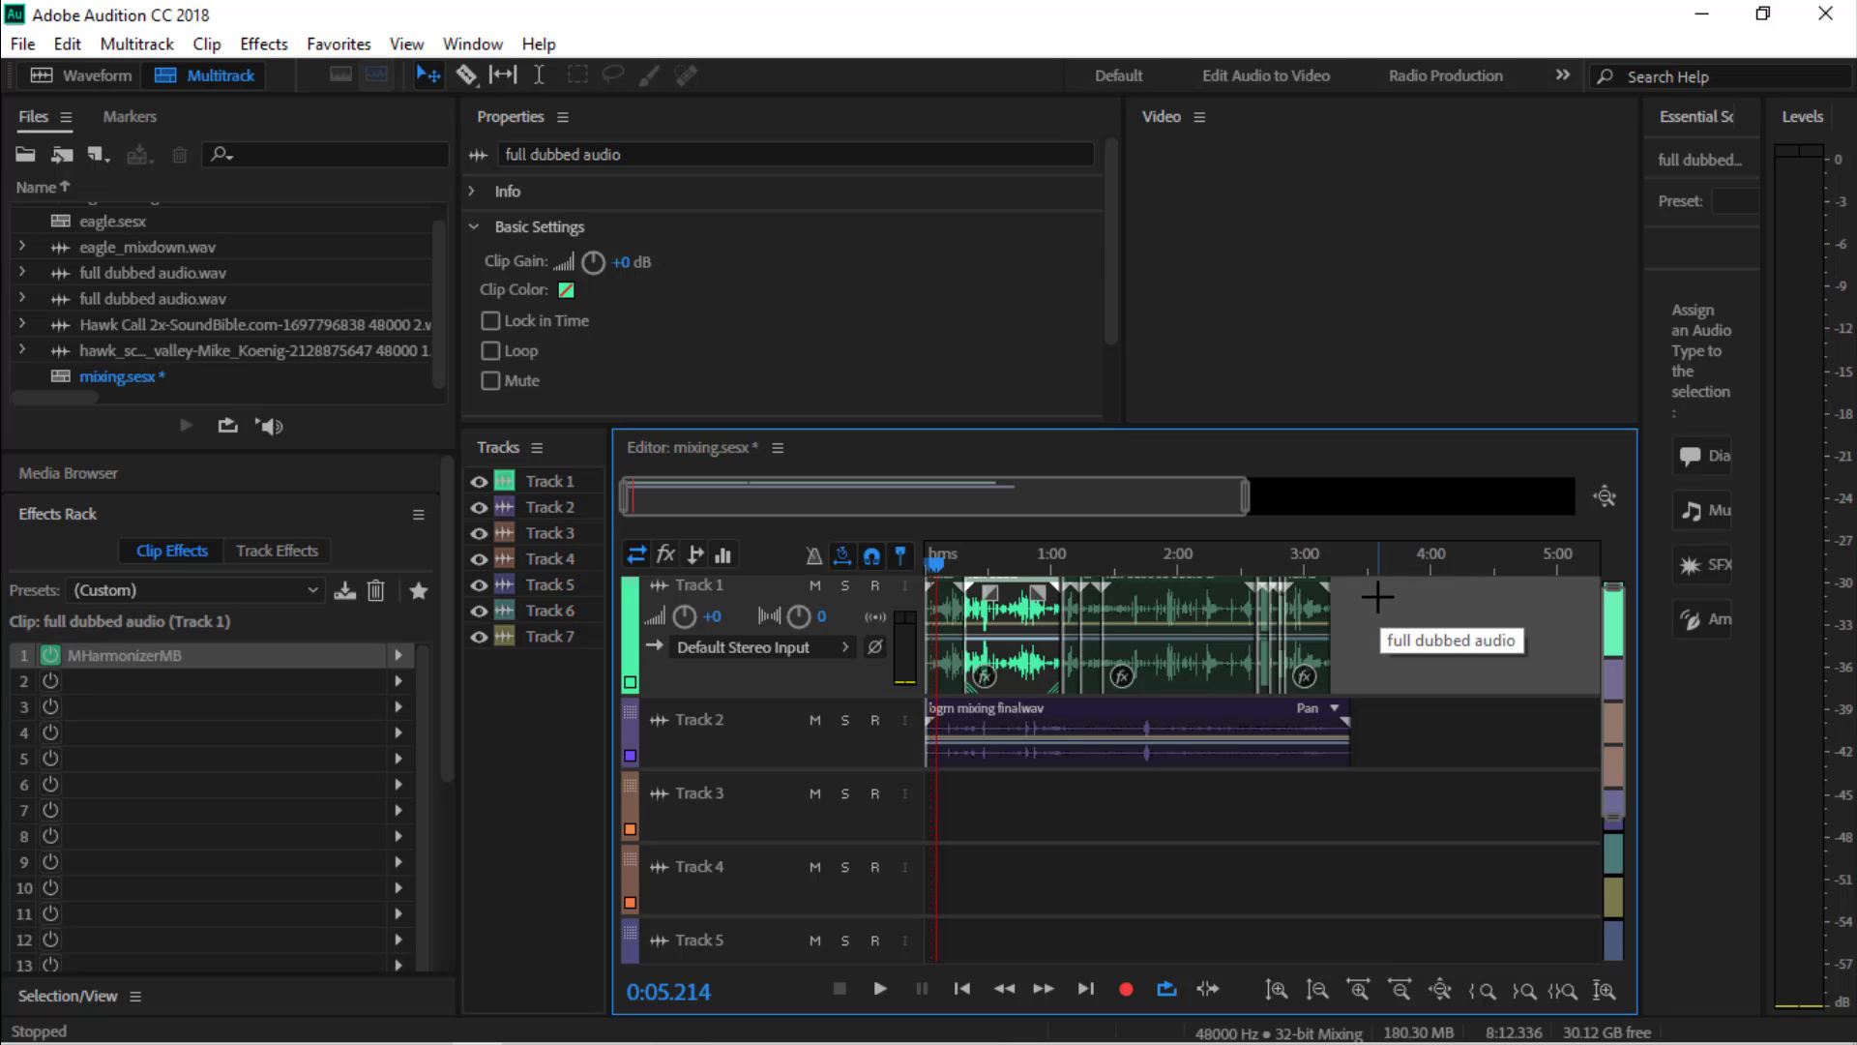
{"action": "left_click_drag", "start_coordinate": [1378, 588], "coordinate": [1011, 750]}
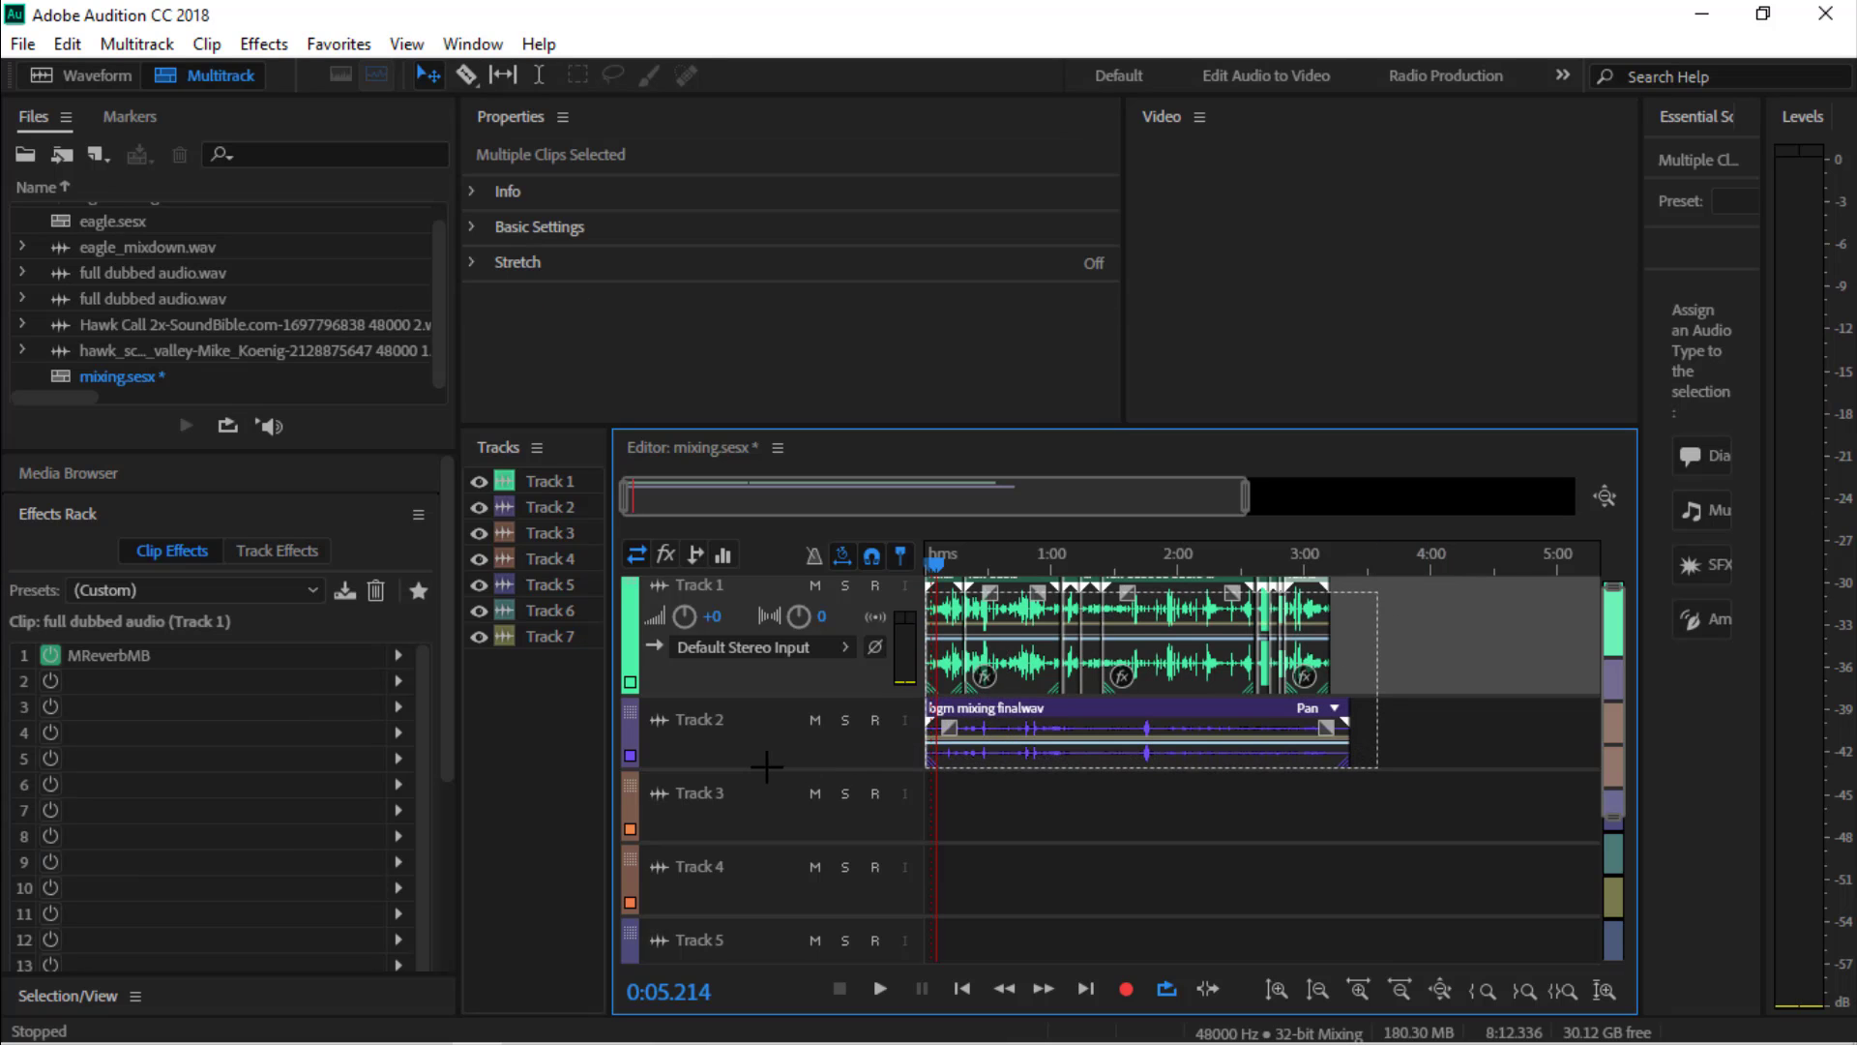